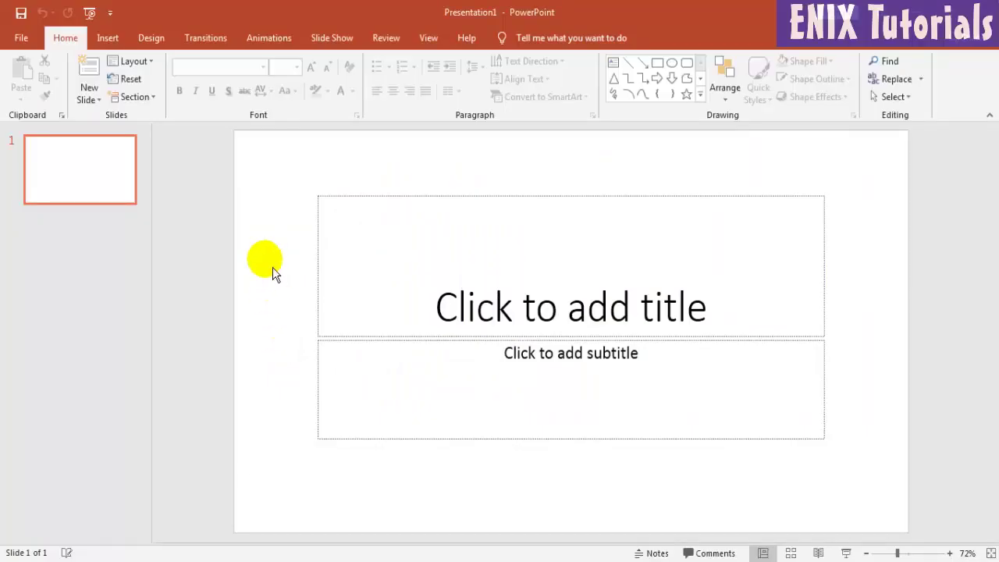
Switch the first slide to the Blank layout and open its Format Background settings
{"action": "left_click", "coordinate": [148, 62]}
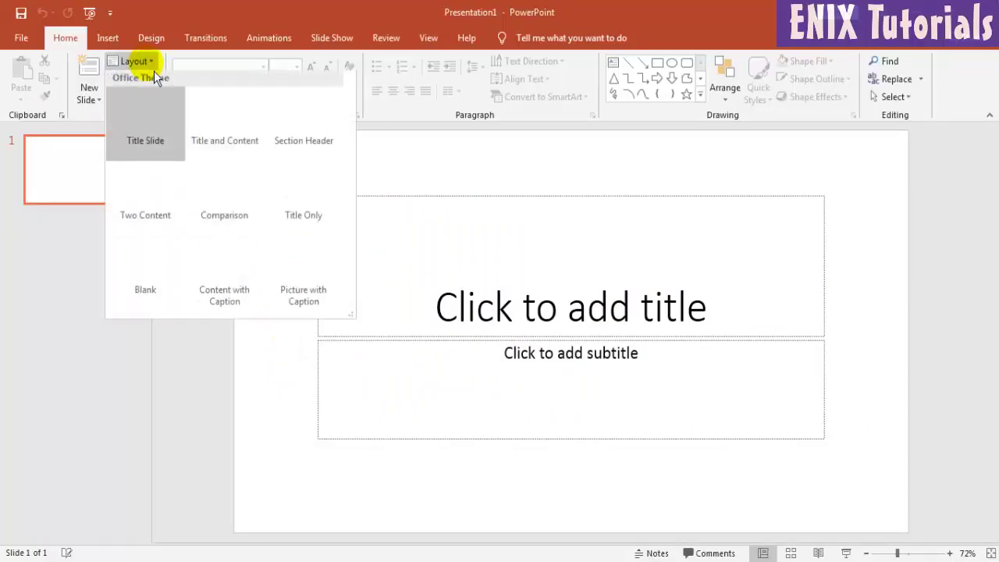
{"action": "left_click", "coordinate": [154, 266]}
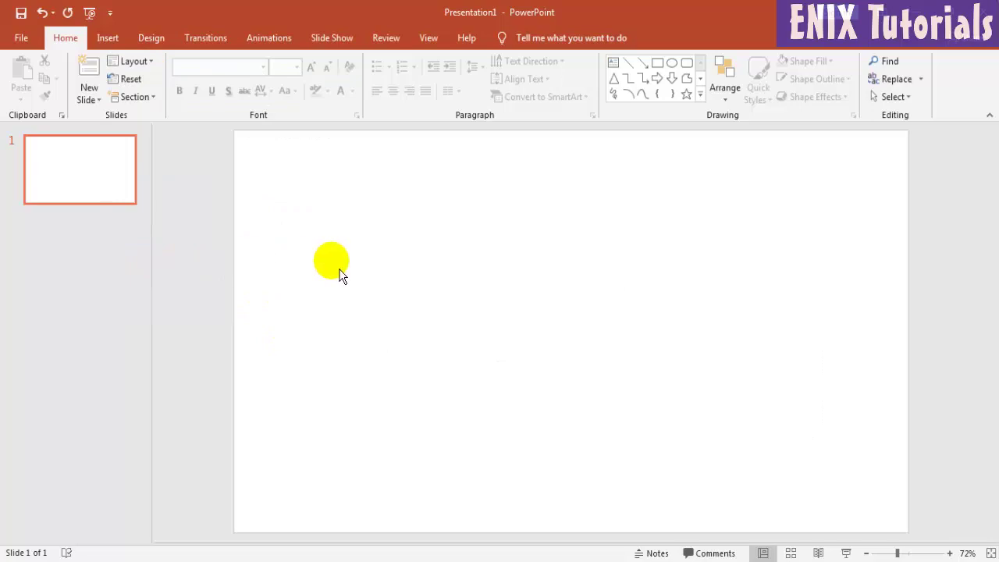
{"action": "right_click", "coordinate": [360, 168]}
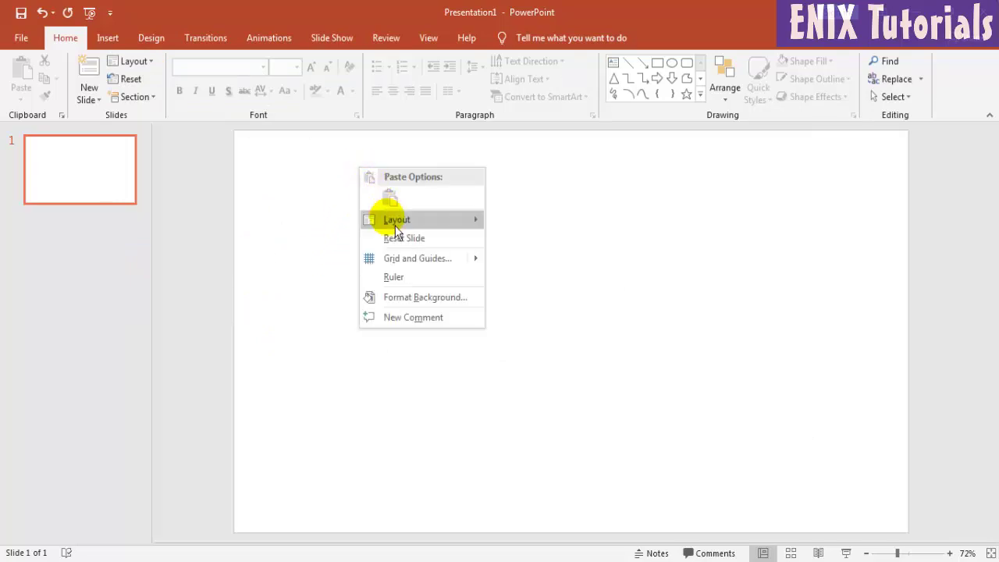
{"action": "left_click", "coordinate": [415, 300]}
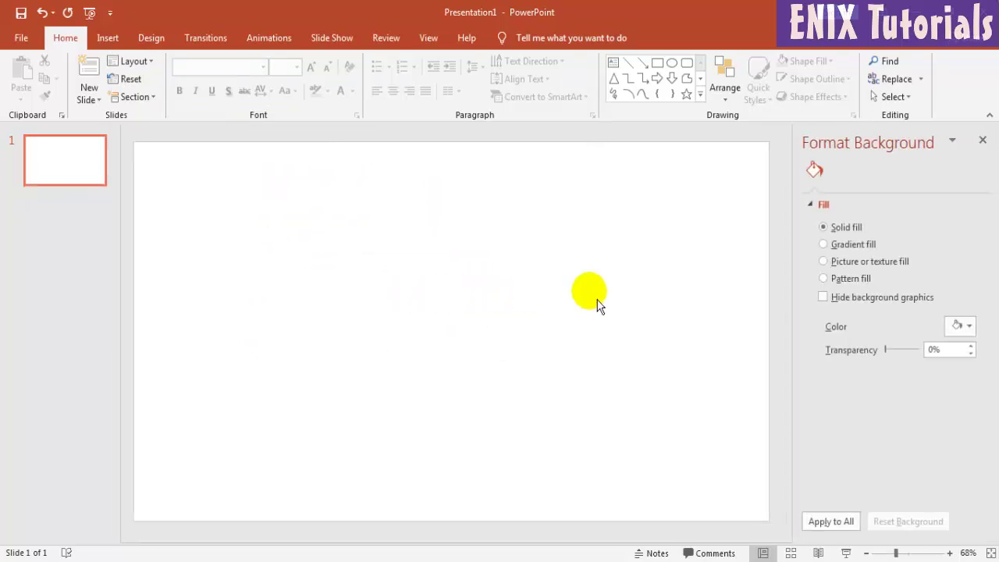
Apply a gradient fill, make the first stop deep blue, and remove an extra stop
{"action": "left_click", "coordinate": [858, 246]}
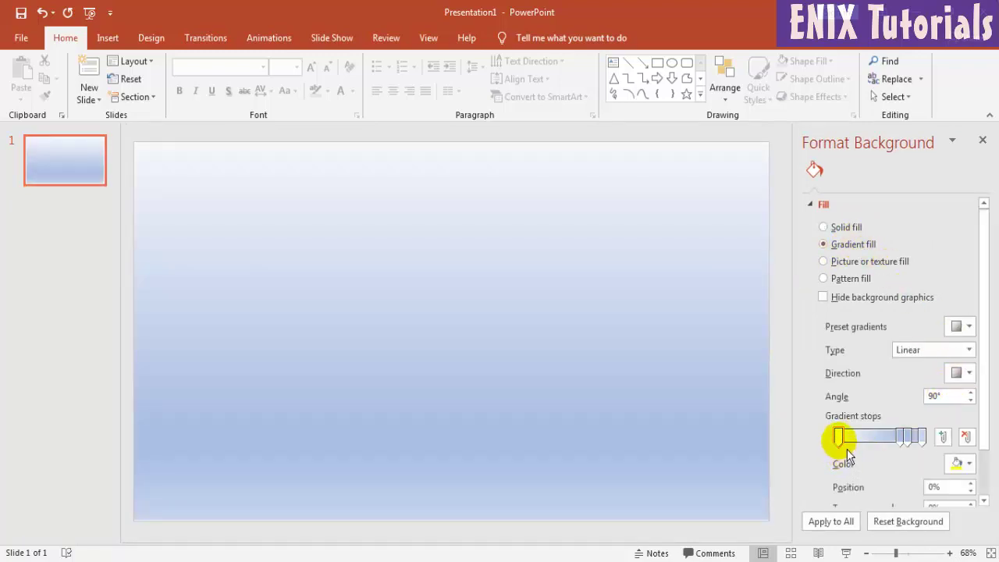
{"action": "left_click", "coordinate": [965, 468]}
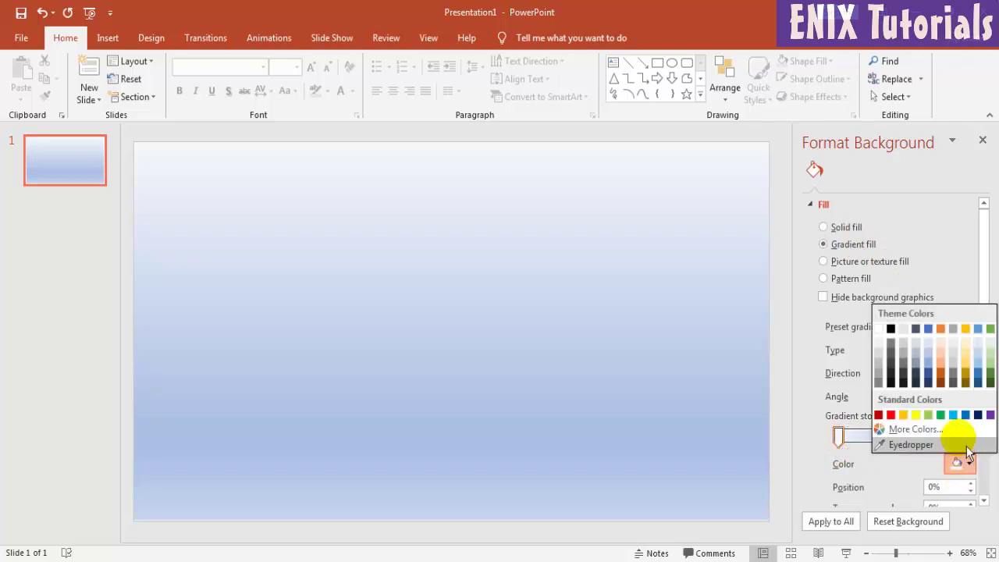
{"action": "left_click", "coordinate": [967, 417]}
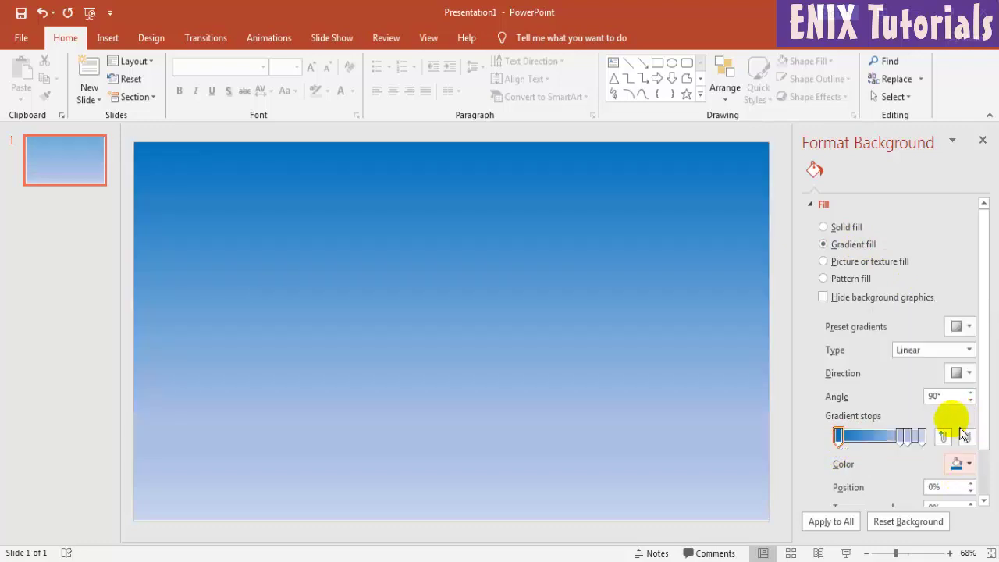
{"action": "left_click", "coordinate": [901, 435]}
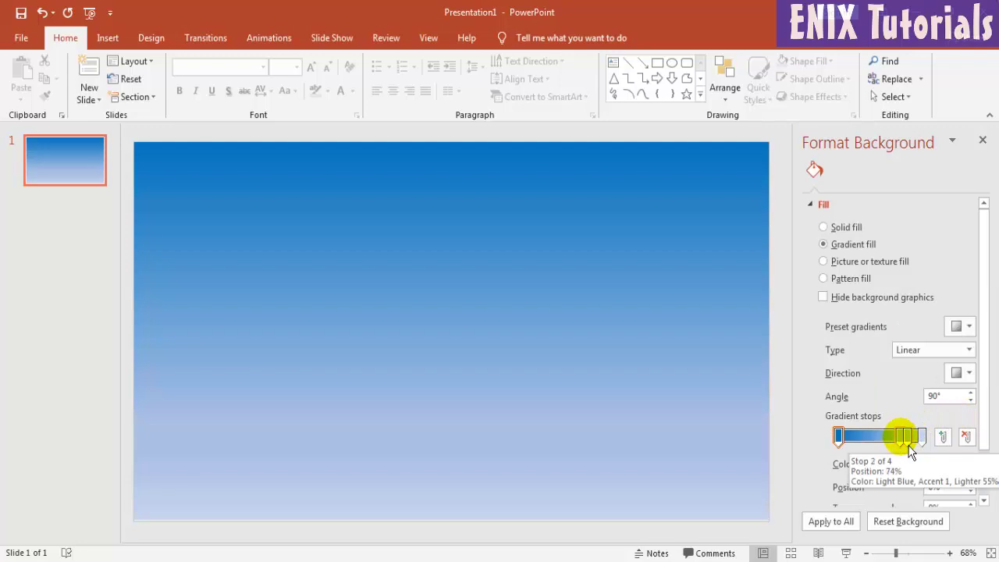
{"action": "left_click", "coordinate": [965, 437]}
Move the middle gradient stop to about 57% and make the last stop green
{"action": "left_click", "coordinate": [905, 438]}
{"action": "left_click_drag", "start_coordinate": [905, 451], "coordinate": [887, 451]}
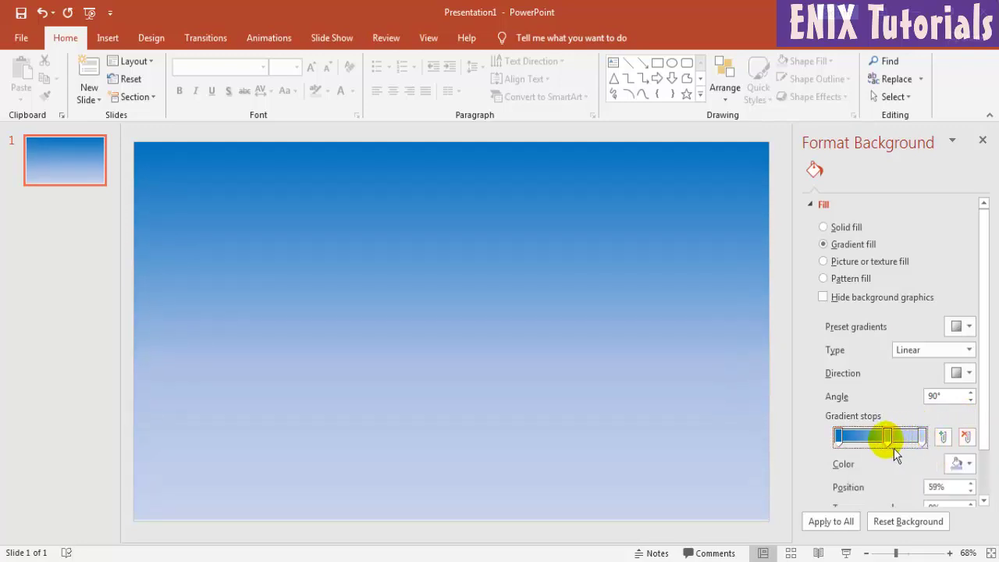
{"action": "left_click", "coordinate": [922, 439]}
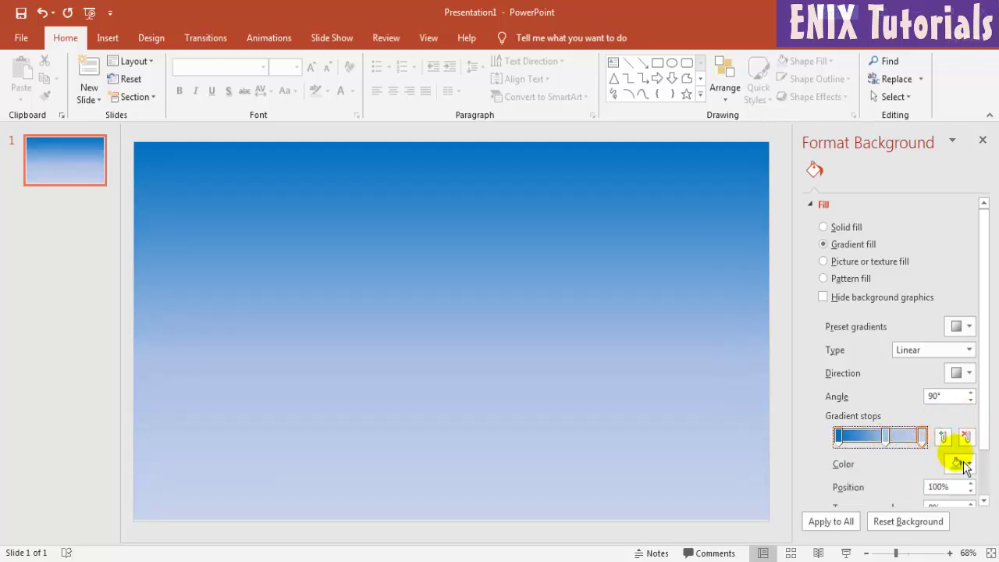
{"action": "left_click", "coordinate": [968, 463]}
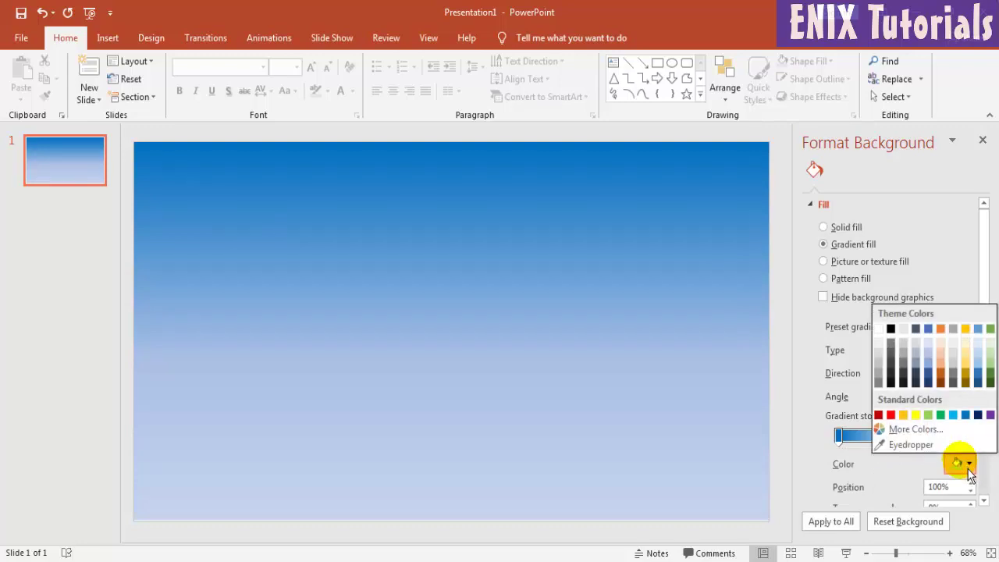
{"action": "left_click", "coordinate": [942, 416]}
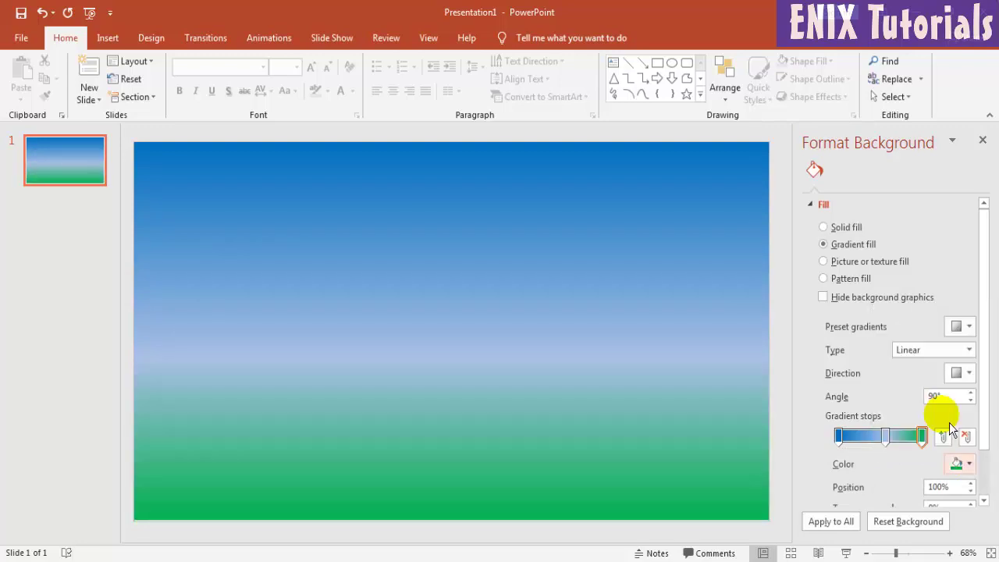
{"action": "left_click", "coordinate": [969, 373]}
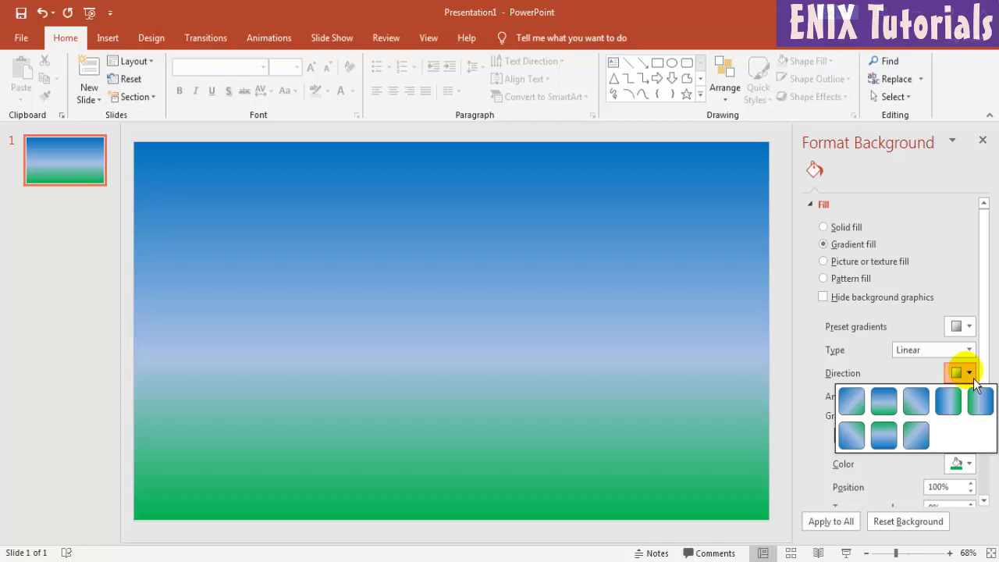
Set the gradient direction to linear right (0°) and give the middle stop a bluish colour
{"action": "left_click", "coordinate": [950, 401]}
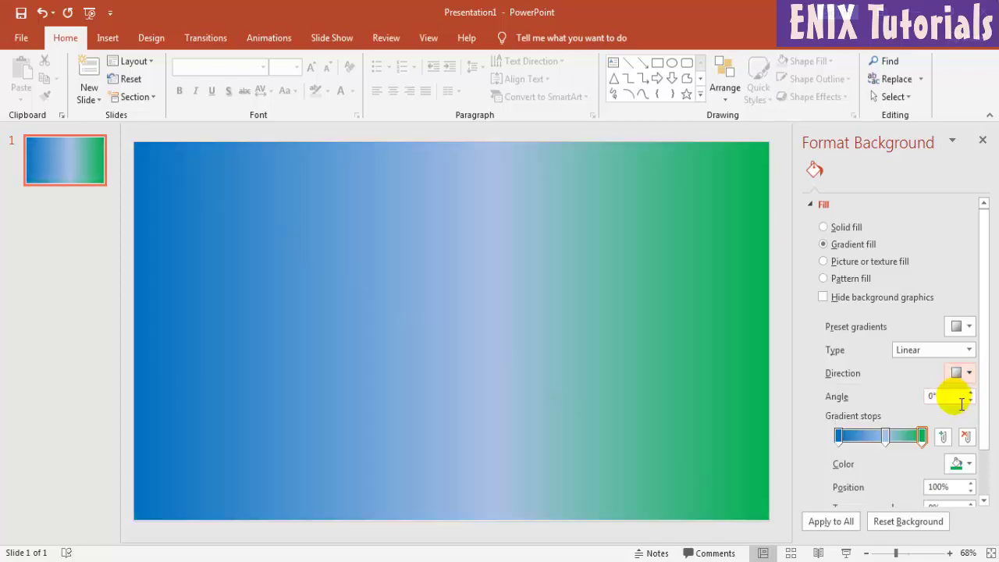
{"action": "left_click", "coordinate": [885, 436]}
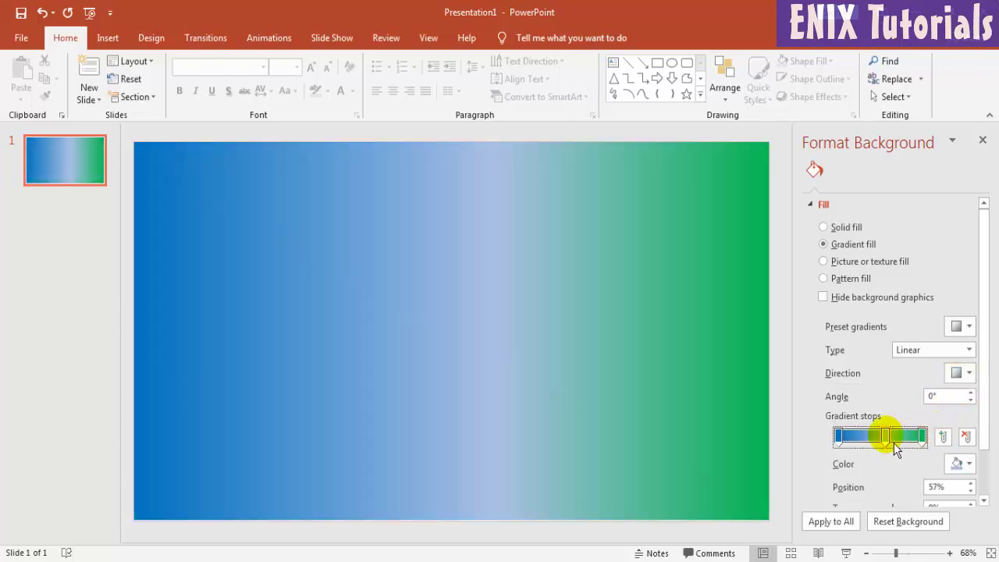
{"action": "left_click", "coordinate": [960, 463]}
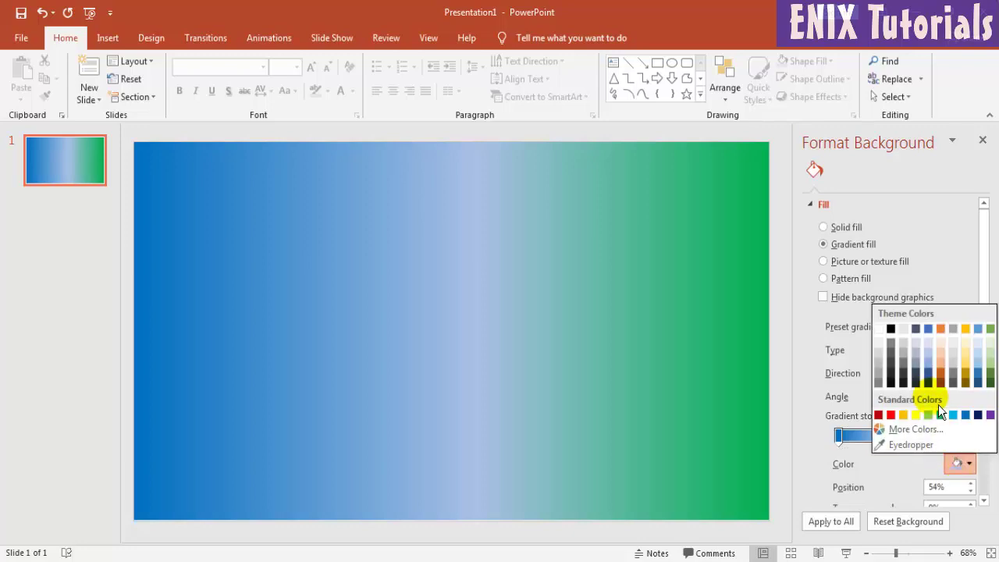
{"action": "left_click", "coordinate": [936, 368]}
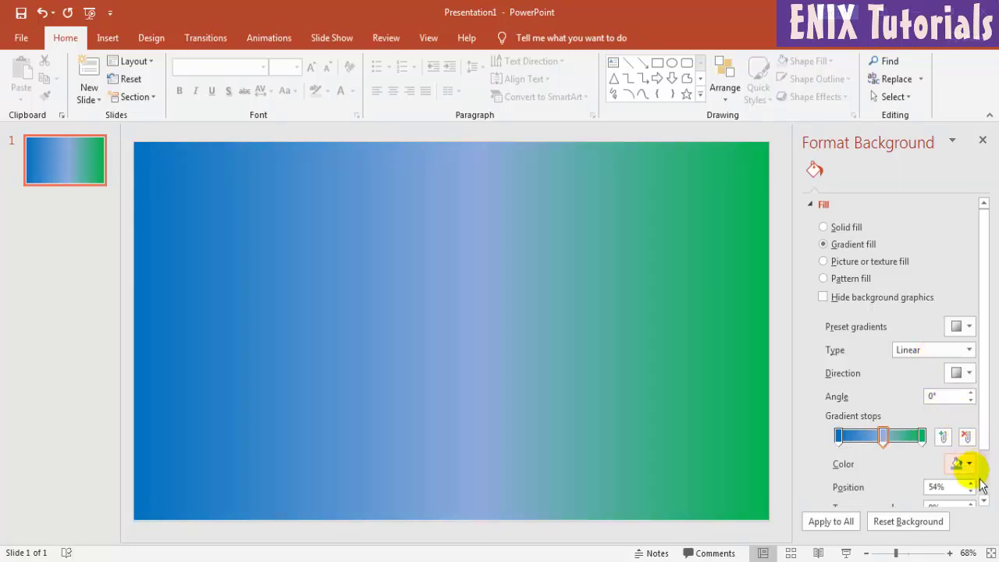
Set the left blue stop to 21% and the right green stop to 22% transparency
{"action": "left_click", "coordinate": [839, 435]}
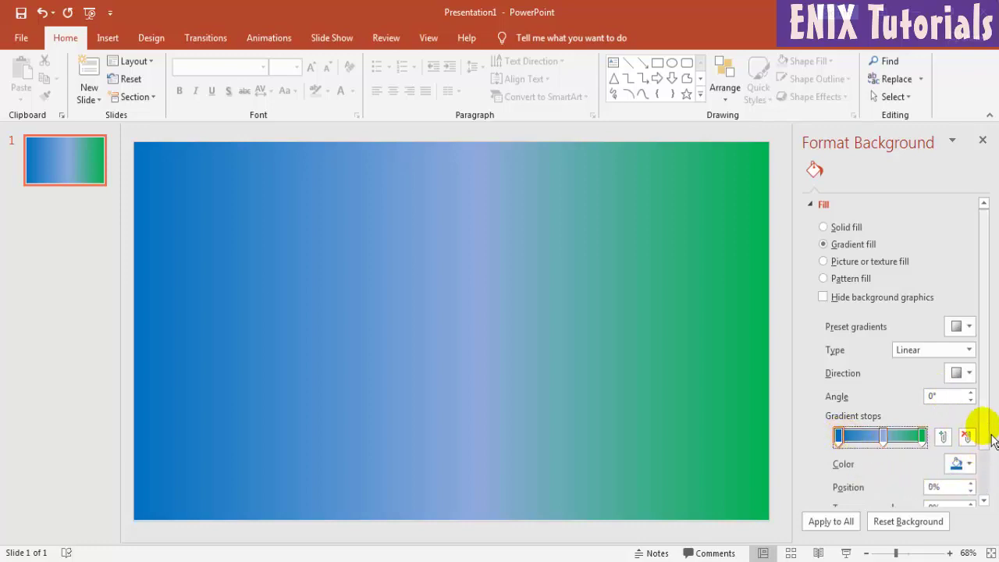
{"action": "left_click_drag", "start_coordinate": [984, 390], "coordinate": [983, 446]}
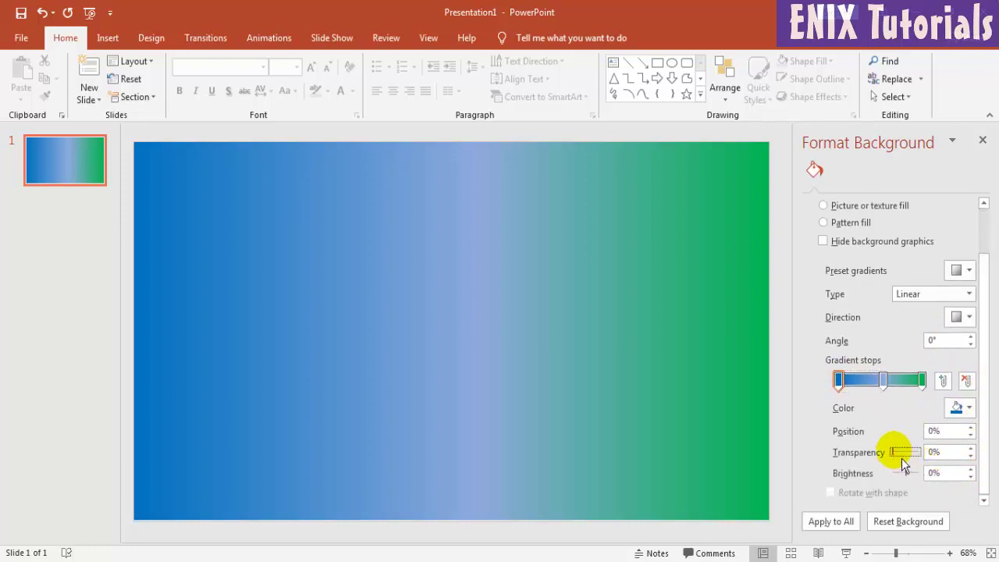
{"action": "left_click_drag", "start_coordinate": [902, 461], "coordinate": [909, 461]}
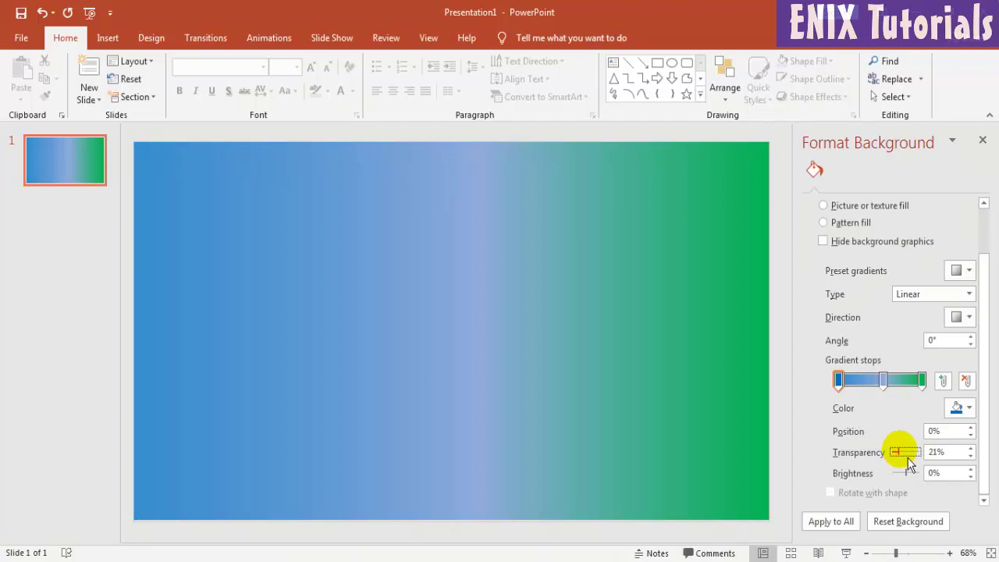
{"action": "left_click", "coordinate": [921, 381]}
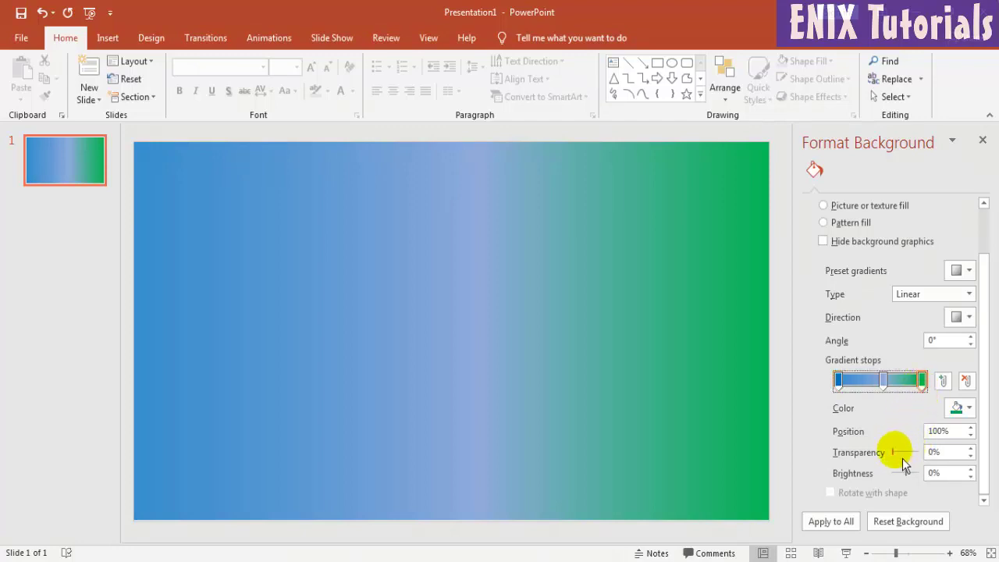
{"action": "left_click_drag", "start_coordinate": [902, 463], "coordinate": [906, 464]}
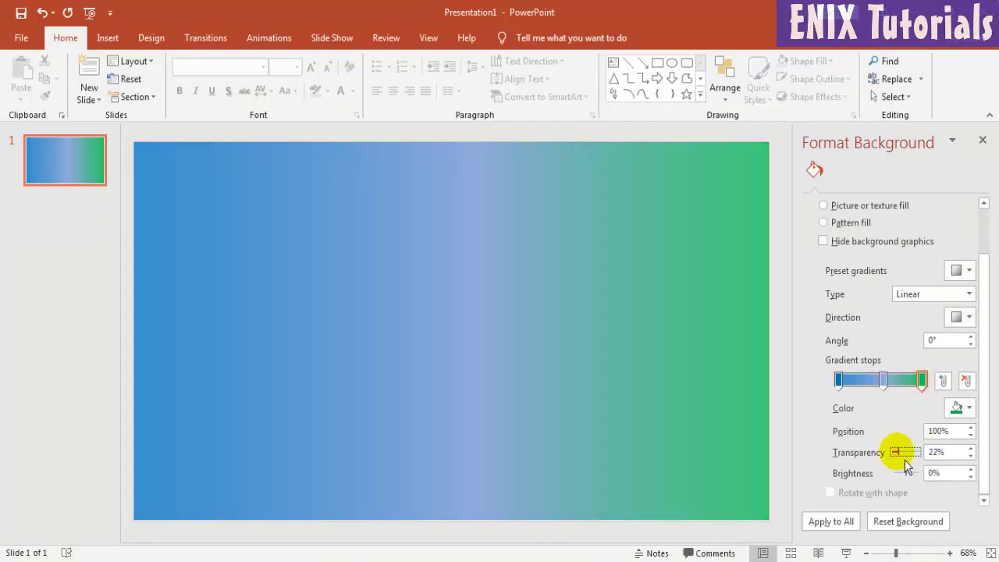
{"action": "left_click", "coordinate": [883, 380]}
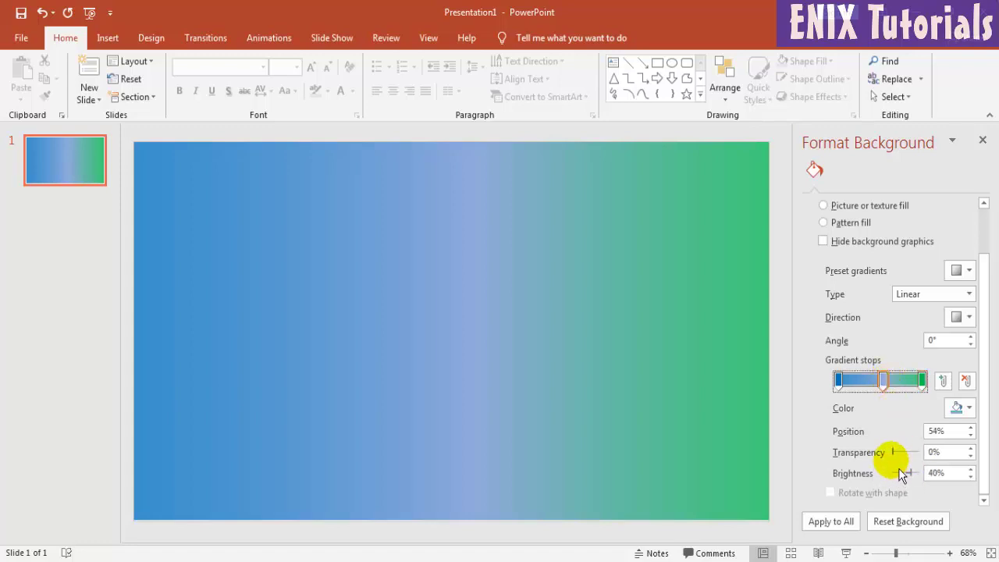
Recolour the 54% middle stop a deeper blue (brightness -25%) at 25% transparency
{"action": "left_click_drag", "start_coordinate": [903, 465], "coordinate": [905, 466]}
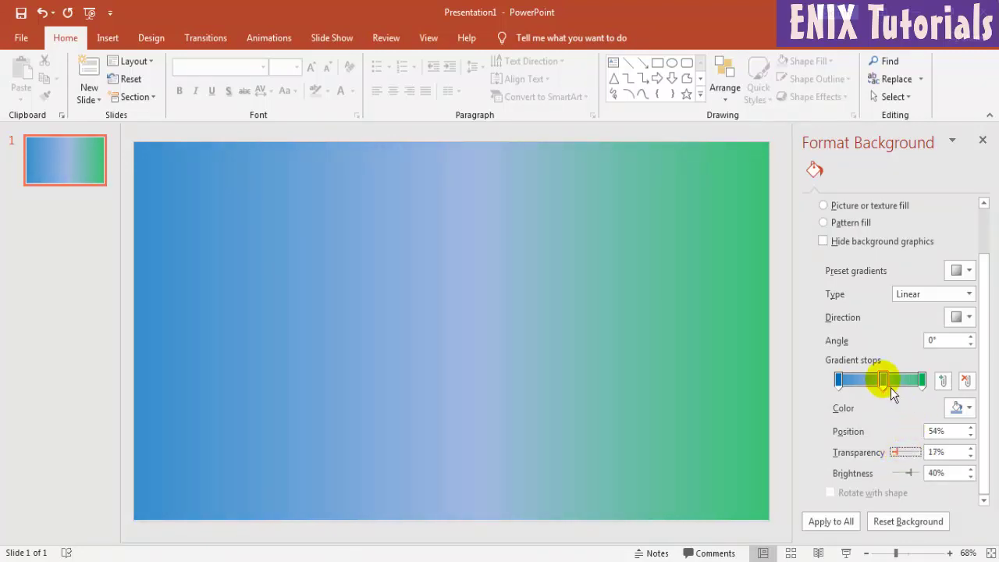
{"action": "left_click", "coordinate": [959, 407]}
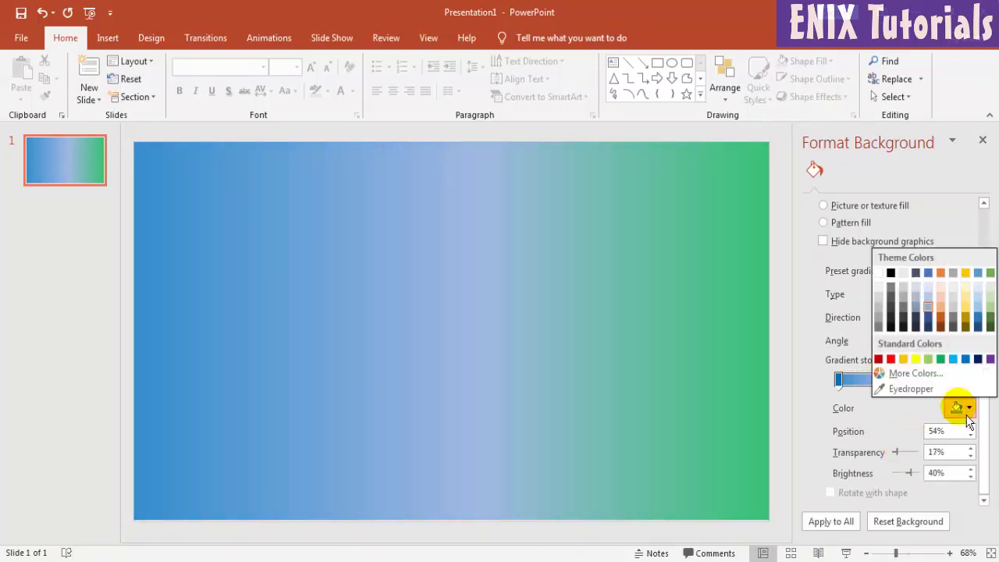
{"action": "left_click", "coordinate": [927, 326]}
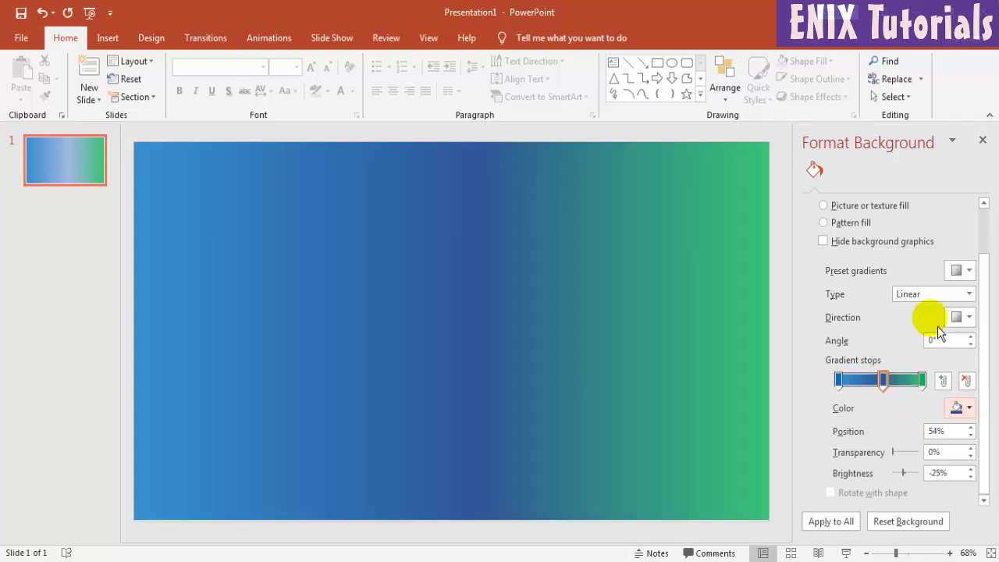
{"action": "left_click", "coordinate": [959, 407]}
{"action": "left_click", "coordinate": [977, 304]}
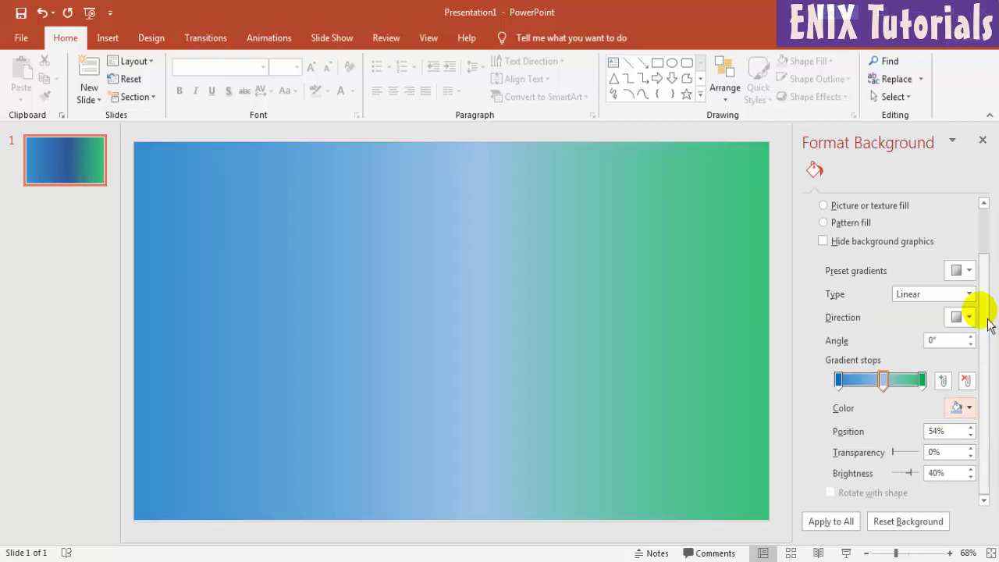
{"action": "left_click", "coordinate": [968, 407]}
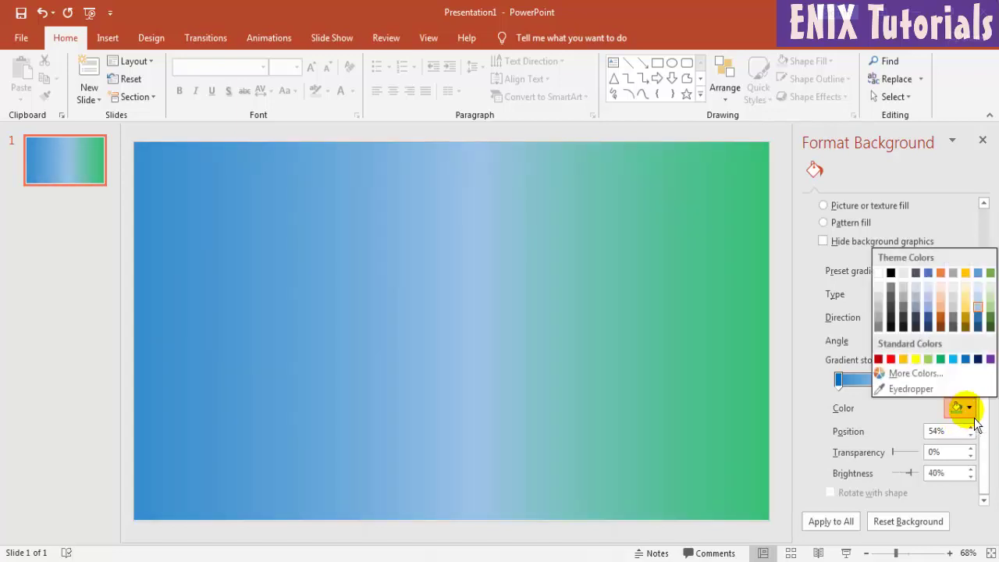
{"action": "left_click", "coordinate": [978, 319]}
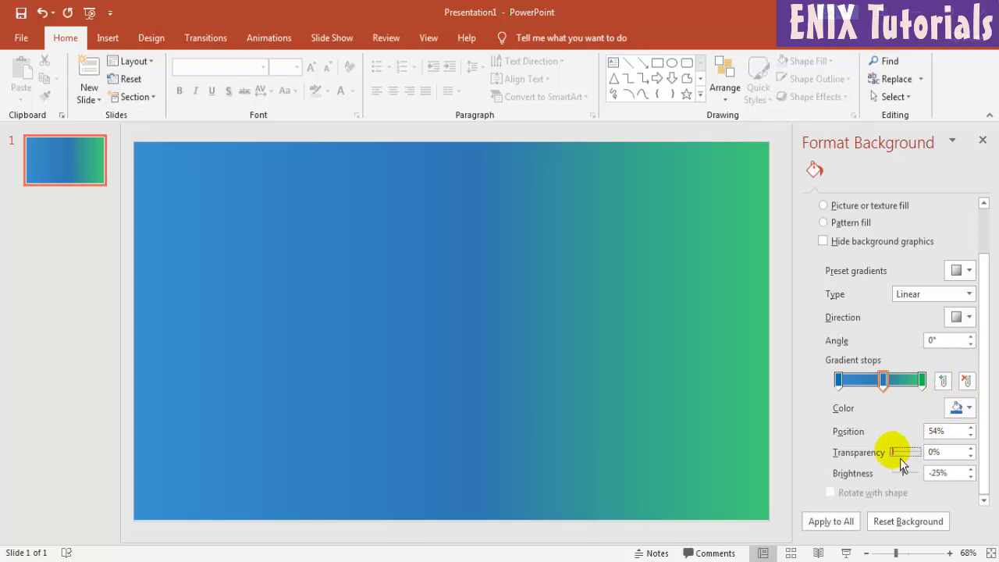
{"action": "left_click_drag", "start_coordinate": [901, 462], "coordinate": [907, 462]}
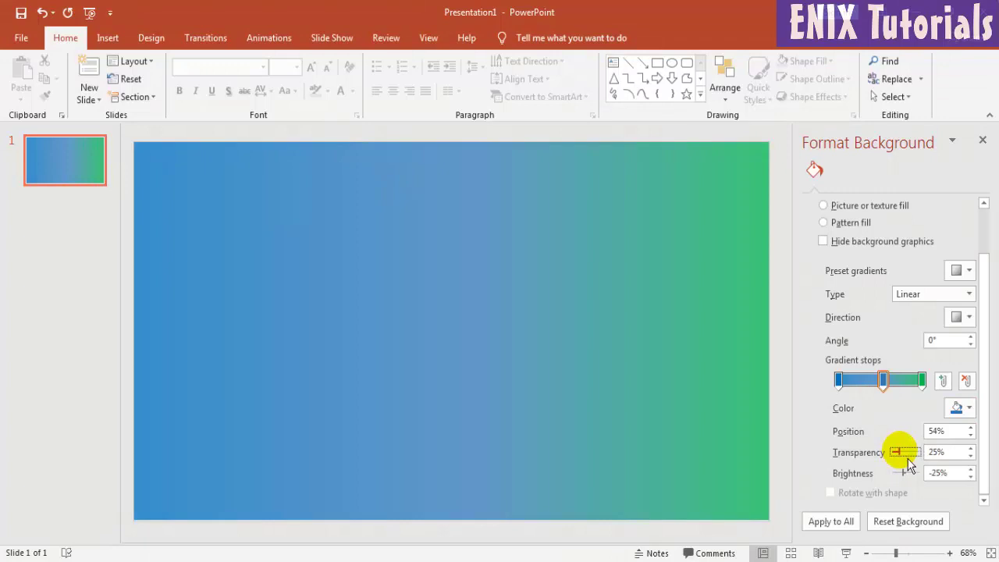
{"action": "left_click", "coordinate": [839, 380]}
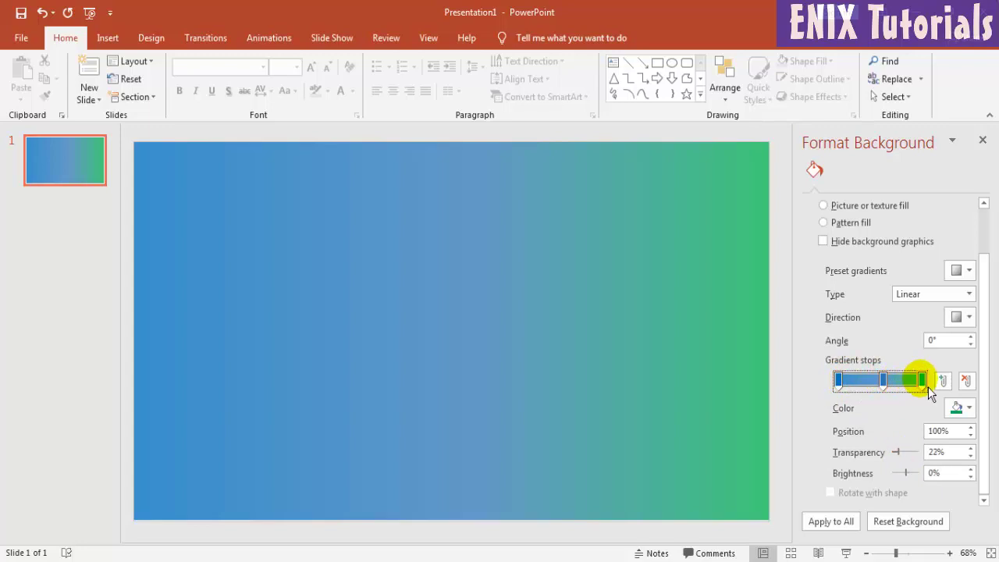
{"action": "left_click", "coordinate": [104, 351]}
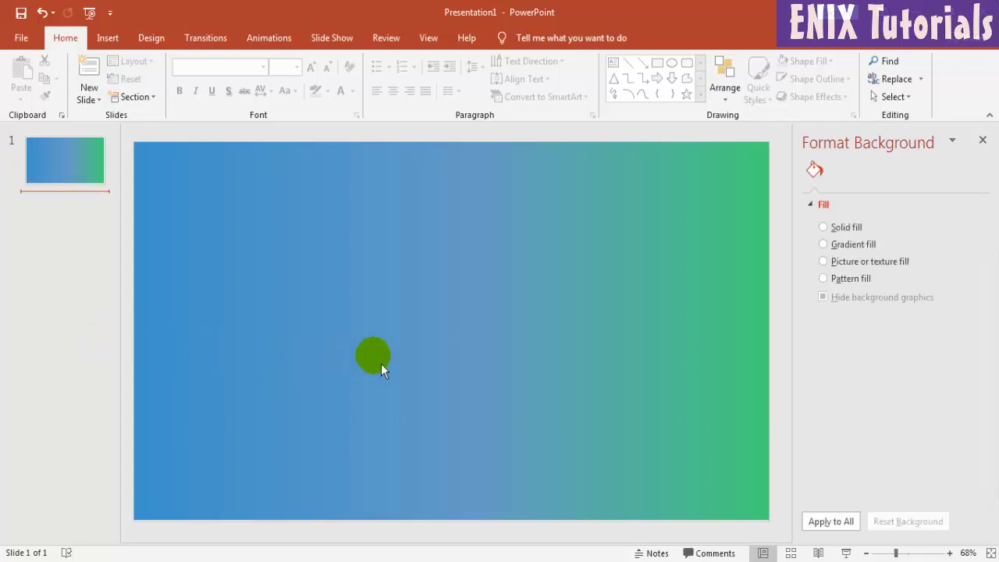
Draw a text box on the upper slide with white Lato text at size 40
{"action": "left_click", "coordinate": [109, 43]}
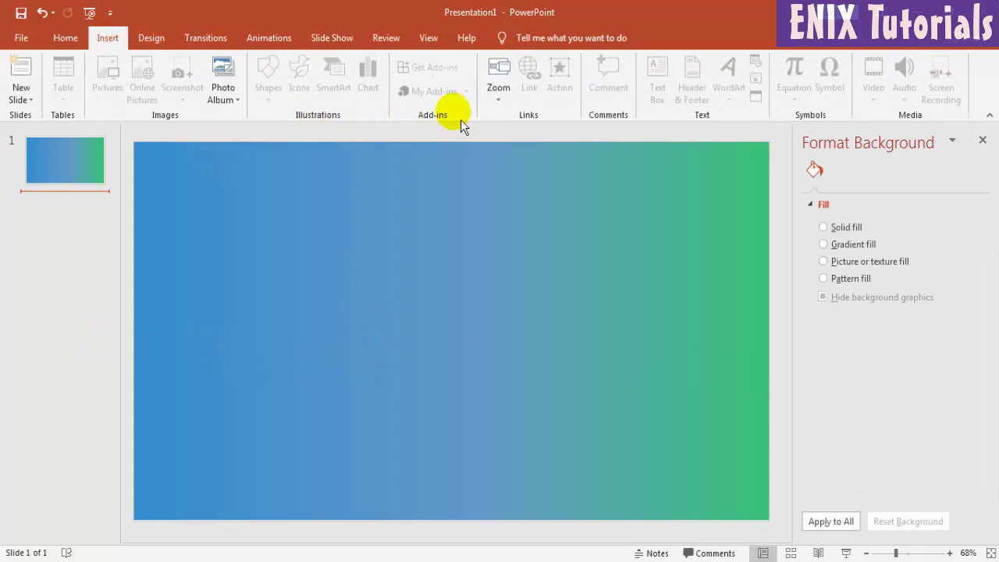
{"action": "left_click", "coordinate": [242, 218]}
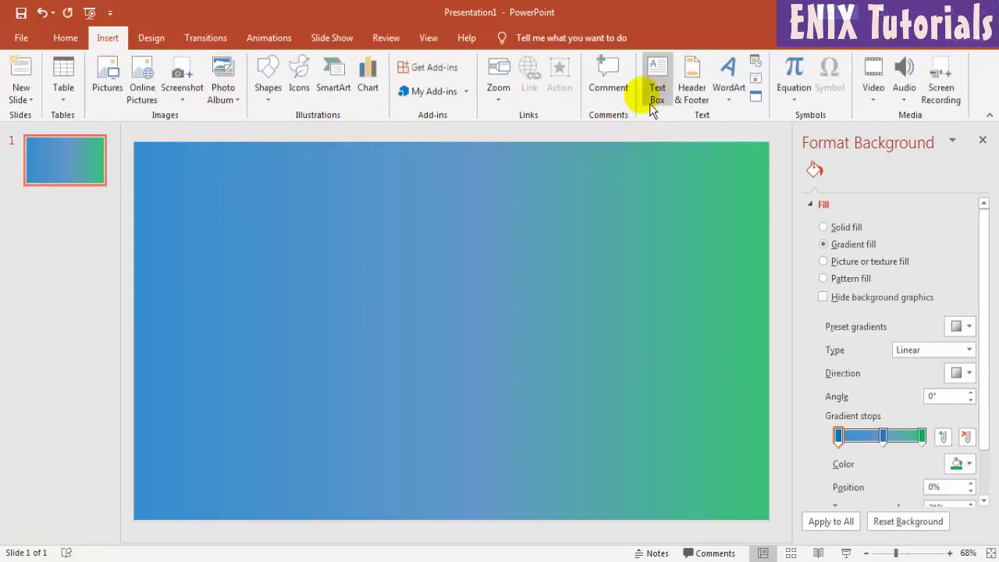
{"action": "left_click", "coordinate": [653, 93]}
{"action": "left_click_drag", "start_coordinate": [271, 217], "coordinate": [586, 305]}
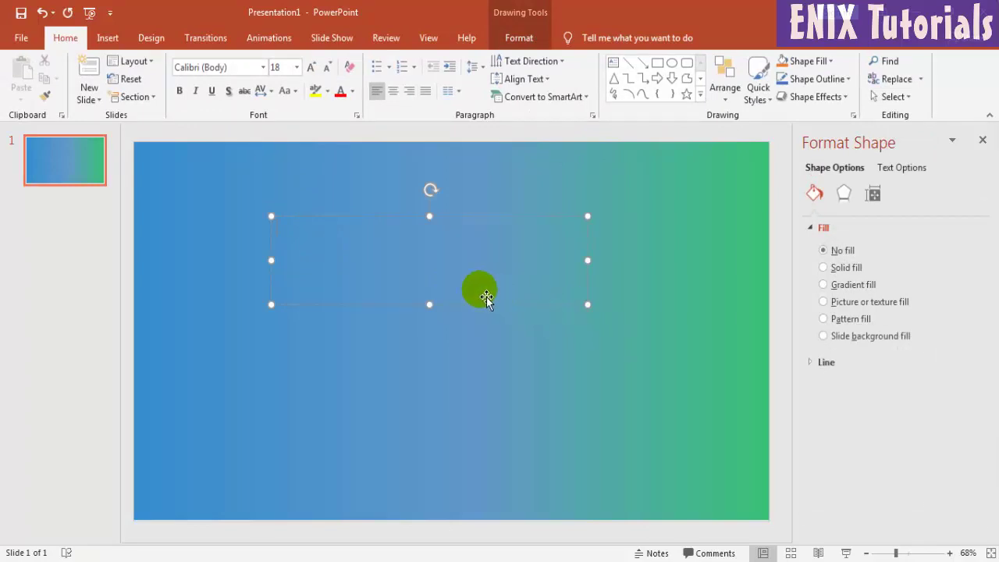
{"action": "left_click", "coordinate": [352, 92]}
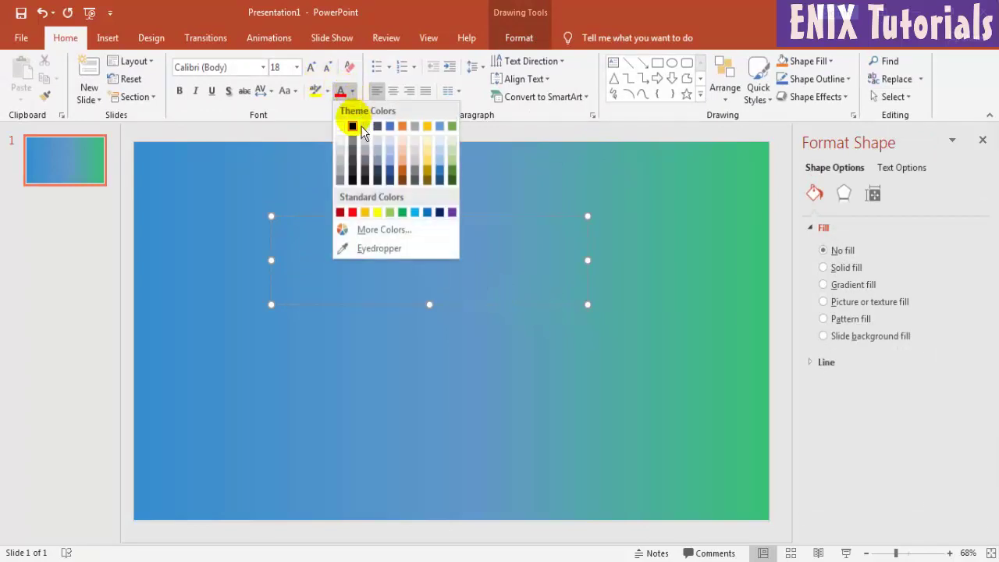
{"action": "left_click", "coordinate": [348, 133]}
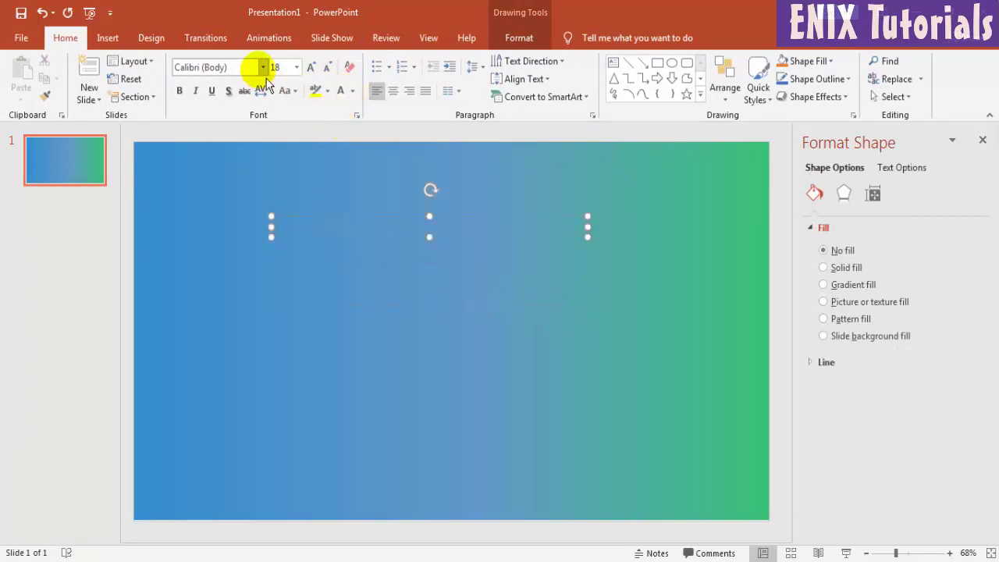
{"action": "left_click", "coordinate": [238, 68]}
{"action": "type", "text": "l"}
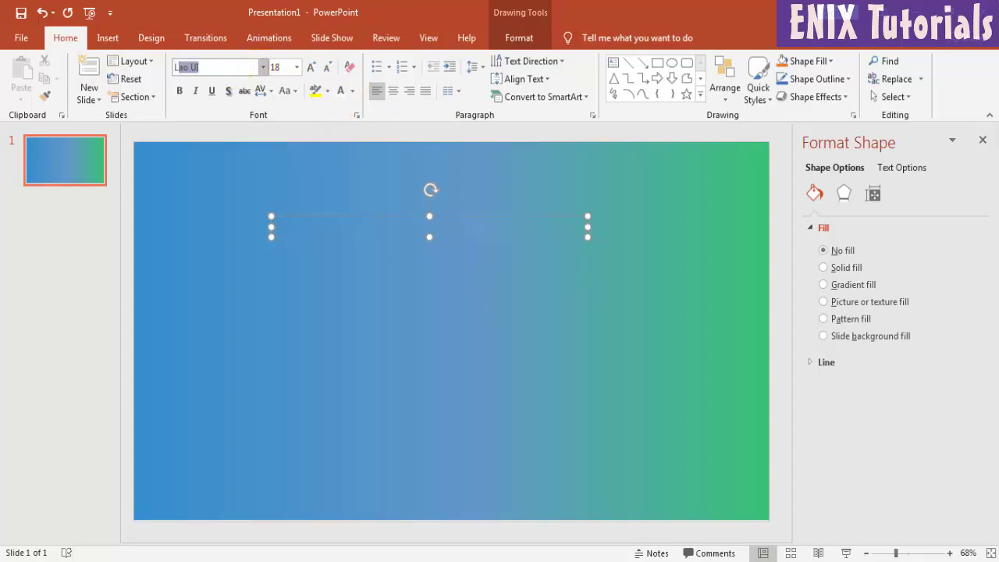
{"action": "left_click", "coordinate": [296, 68]}
{"action": "left_click", "coordinate": [279, 293]}
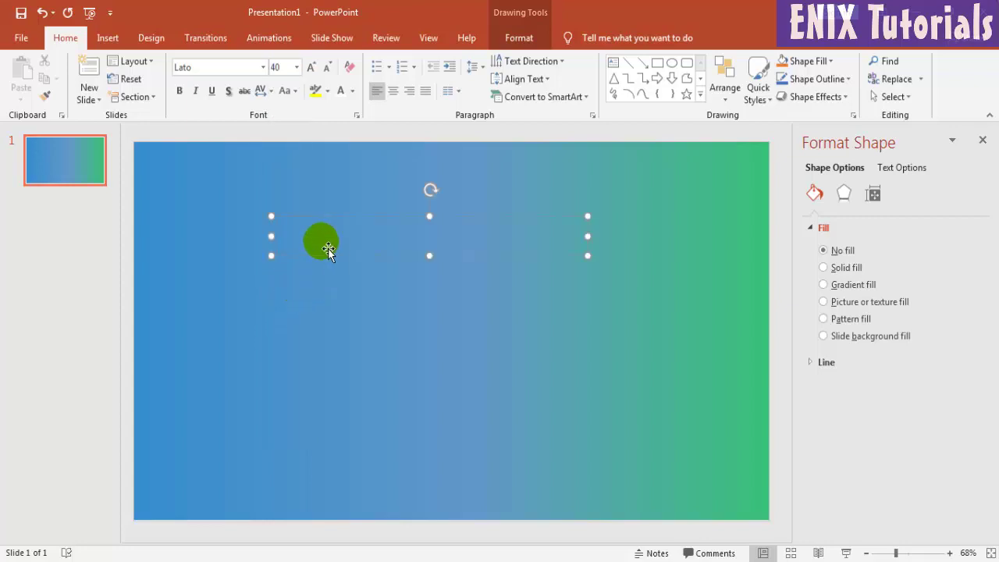
Type 'Business Presentation', make it bold 48 pt, and fit the box to one line
{"action": "type", "text": "Business Pr"}
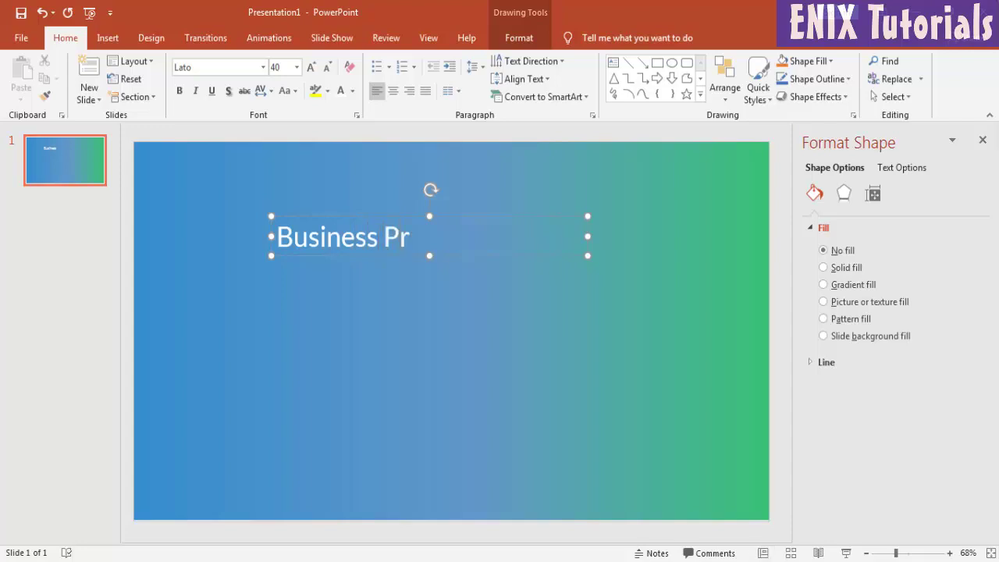
{"action": "type", "text": "esentation"}
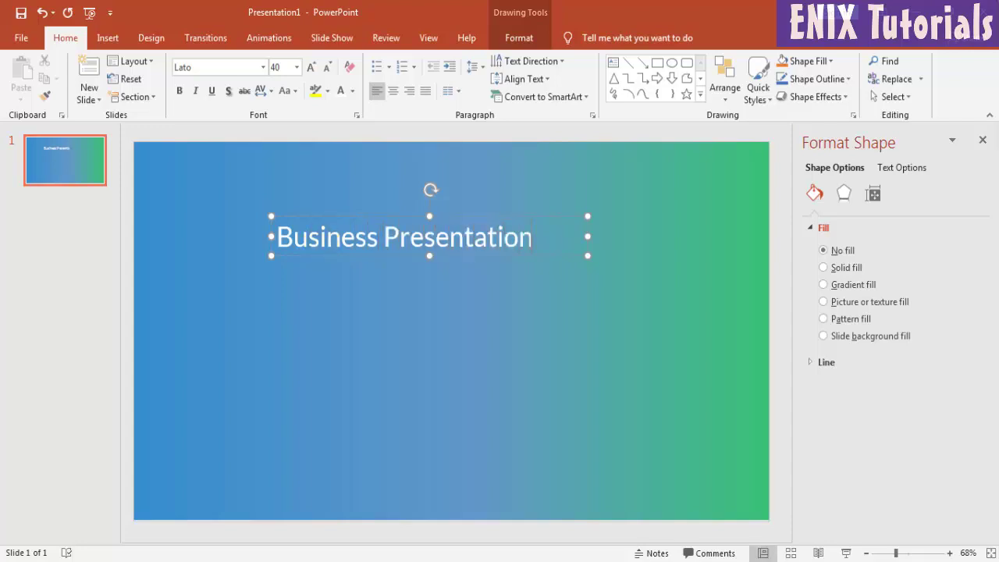
{"action": "key", "text": "ctrl+a"}
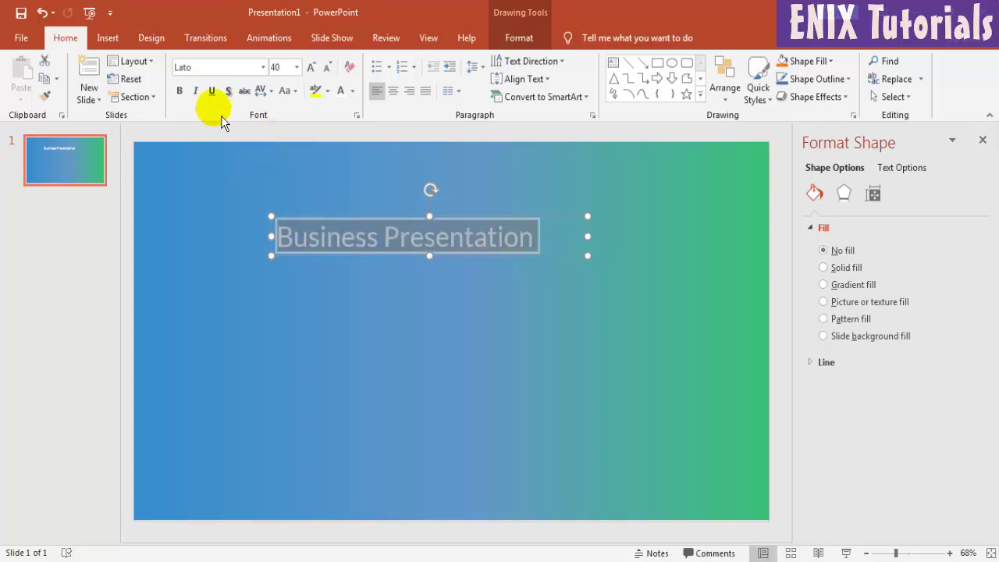
{"action": "left_click", "coordinate": [179, 91]}
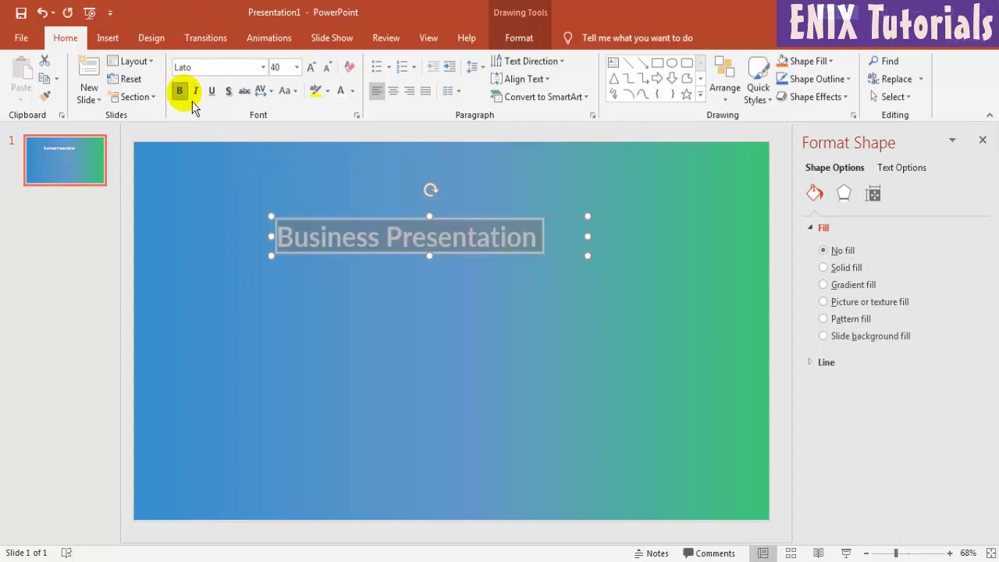
{"action": "left_click", "coordinate": [297, 67]}
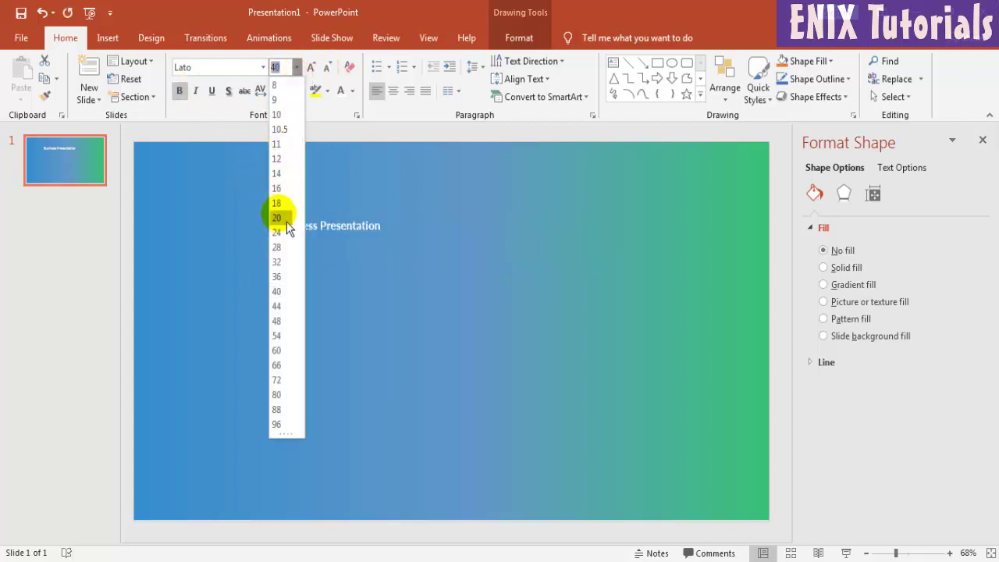
{"action": "left_click", "coordinate": [285, 326]}
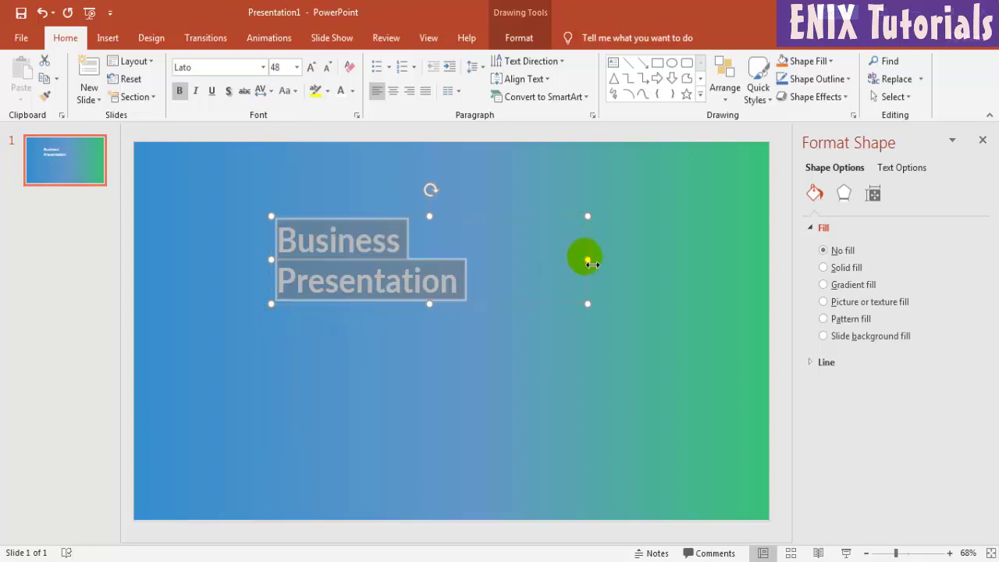
{"action": "mouse_move", "coordinate": [588, 258]}
{"action": "left_mouse_down"}
{"action": "mouse_move", "coordinate": [638, 258]}
{"action": "mouse_move", "coordinate": [641, 270]}
{"action": "left_mouse_up"}
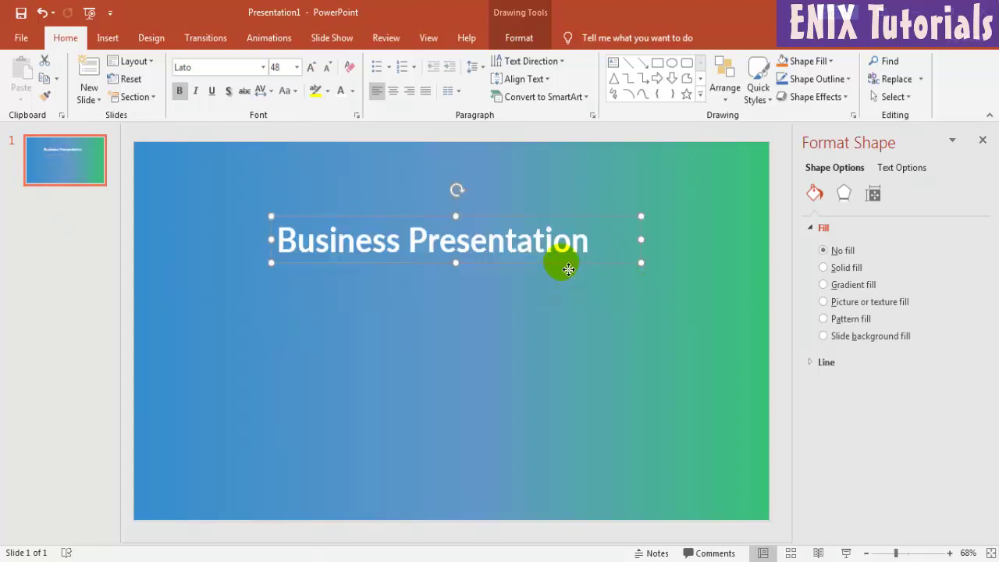
{"action": "left_click_drag", "start_coordinate": [567, 269], "coordinate": [583, 279]}
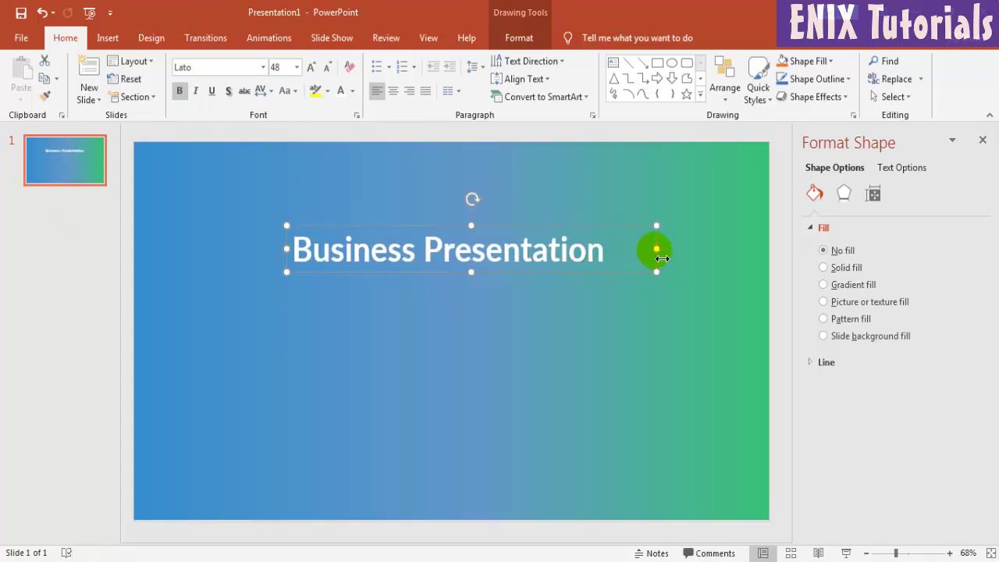
{"action": "left_click_drag", "start_coordinate": [661, 259], "coordinate": [621, 258]}
{"action": "left_click", "coordinate": [499, 320]}
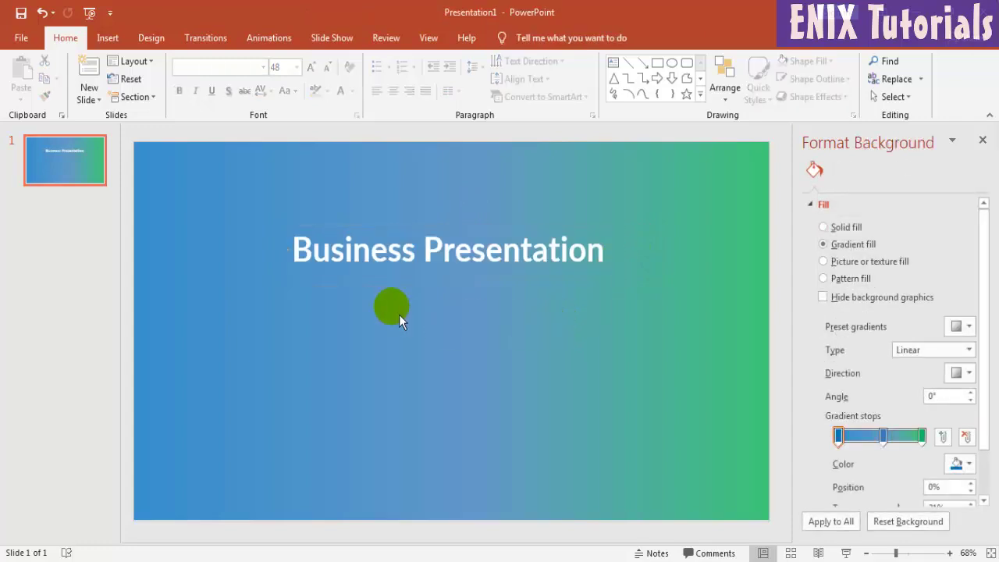
Insert the globe picture 1.png from the Desktop pic1 folder
{"action": "left_click", "coordinate": [107, 37]}
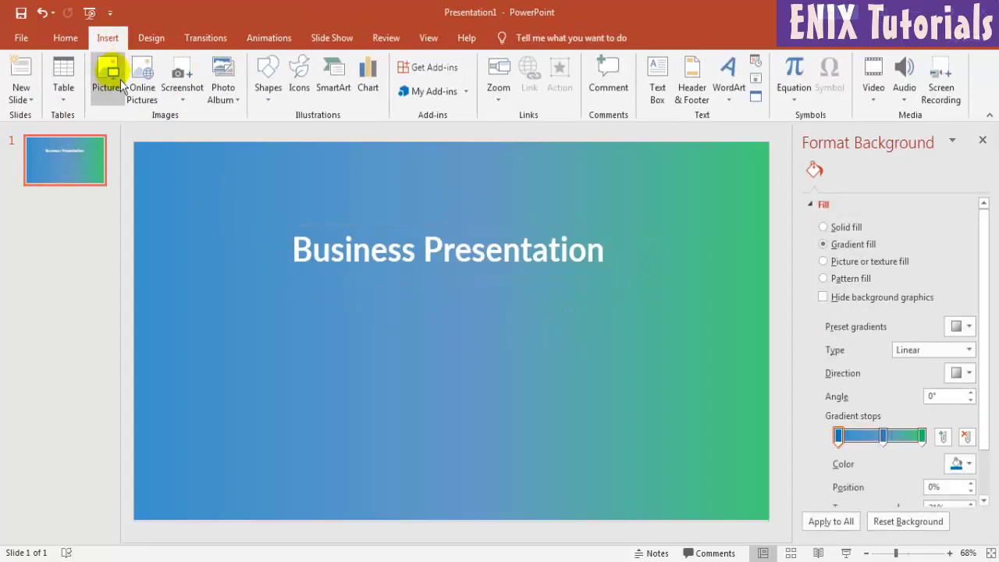
{"action": "left_click", "coordinate": [109, 78]}
{"action": "left_click", "coordinate": [54, 128]}
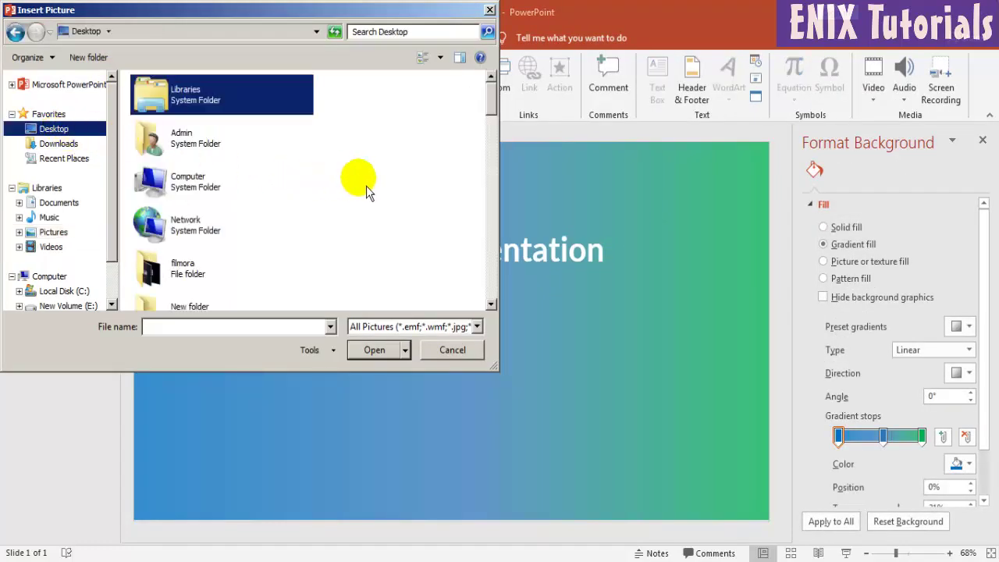
{"action": "left_click_drag", "start_coordinate": [490, 101], "coordinate": [501, 148]}
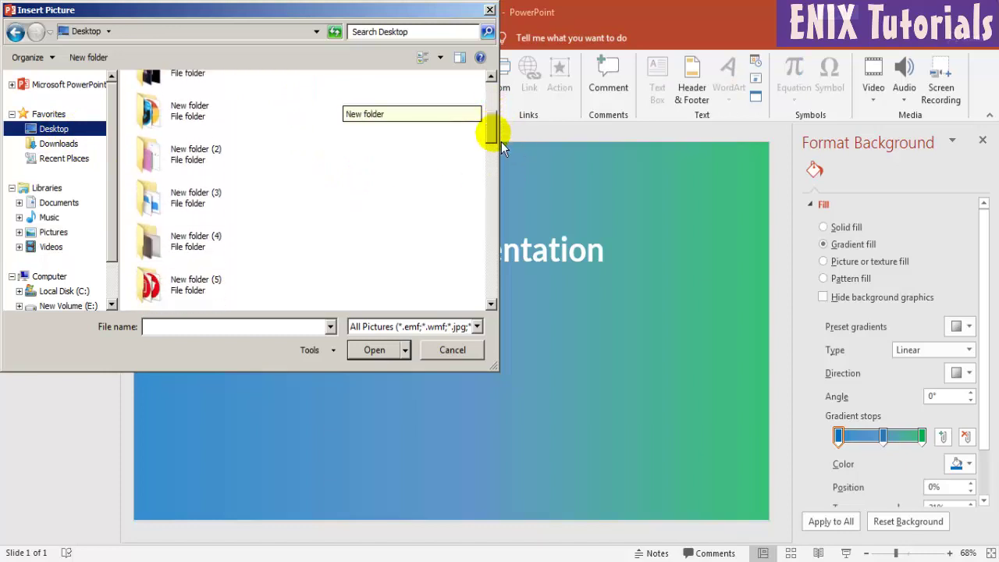
{"action": "scroll", "coordinate": [491, 137], "scroll_direction": "down", "scroll_amount": 1}
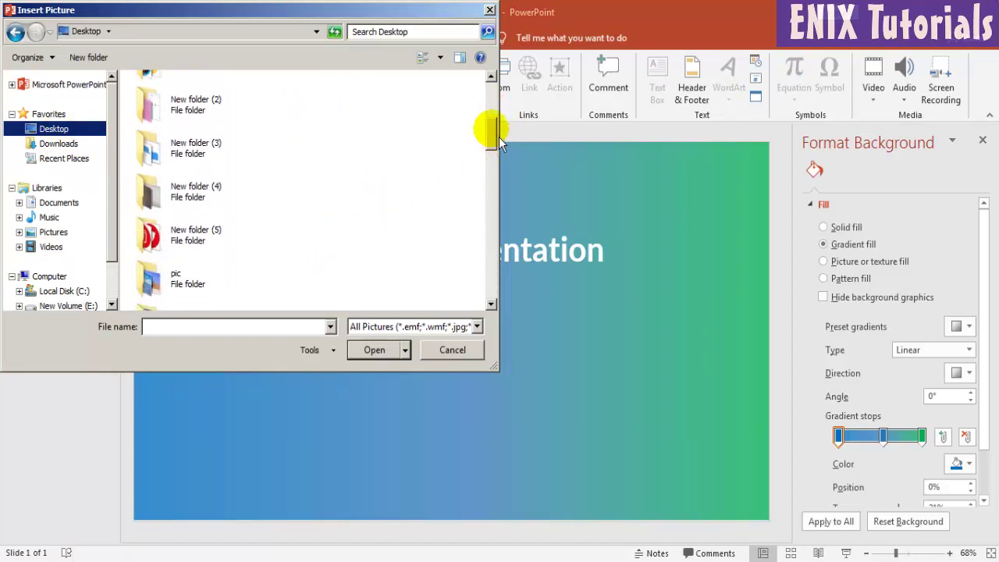
{"action": "scroll", "coordinate": [494, 136], "scroll_direction": "down", "scroll_amount": 2}
{"action": "scroll", "coordinate": [494, 137], "scroll_direction": "down", "scroll_amount": 1}
{"action": "double_click", "coordinate": [187, 238]}
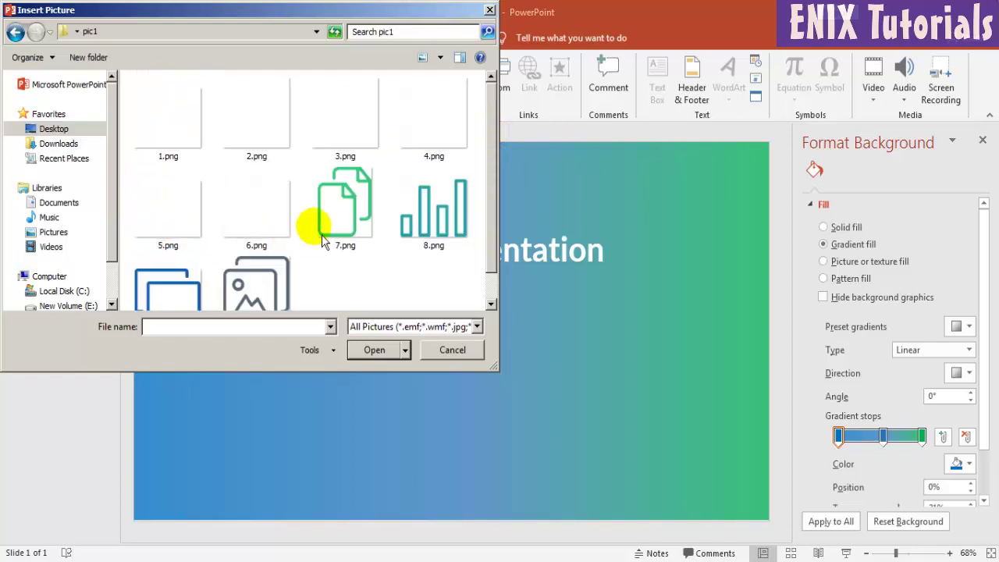
{"action": "double_click", "coordinate": [167, 118]}
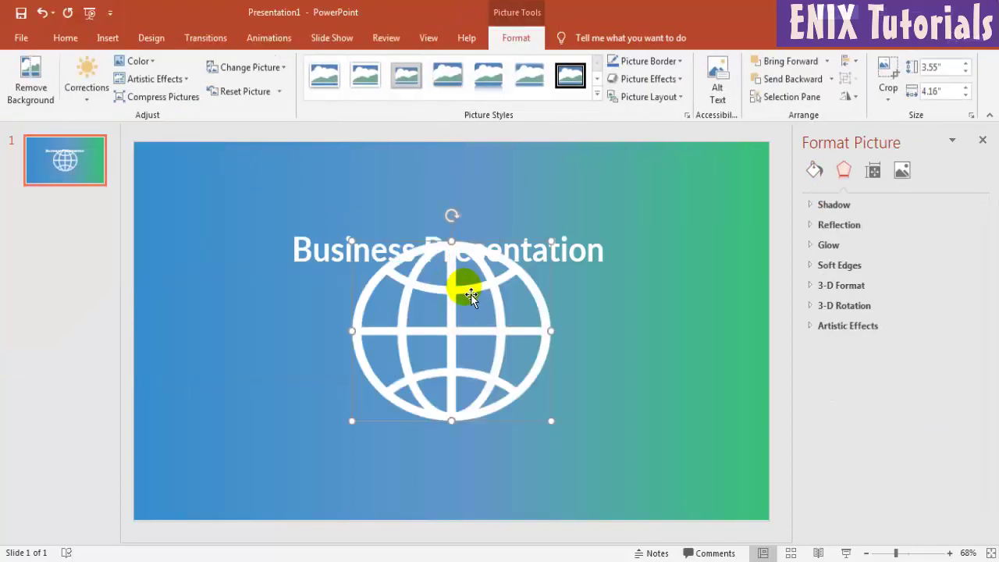
Shrink the globe and centre it above the title, moving the title down beneath it
{"action": "mouse_move", "coordinate": [351, 242]}
{"action": "left_mouse_down"}
{"action": "mouse_move", "coordinate": [452, 337]}
{"action": "mouse_move", "coordinate": [430, 321]}
{"action": "mouse_move", "coordinate": [431, 336]}
{"action": "left_mouse_up"}
{"action": "left_click_drag", "start_coordinate": [431, 335], "coordinate": [431, 196]}
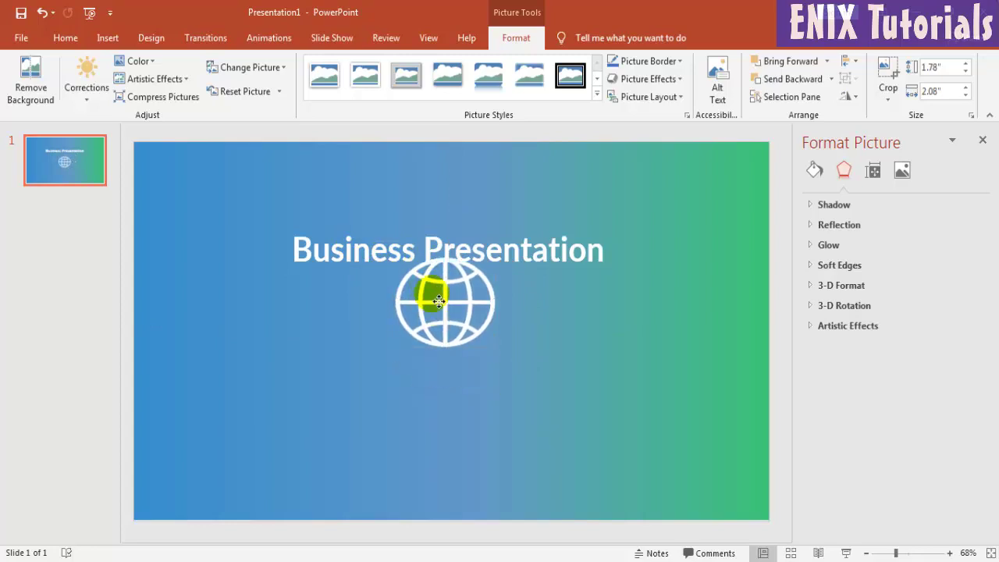
{"action": "left_click", "coordinate": [378, 269]}
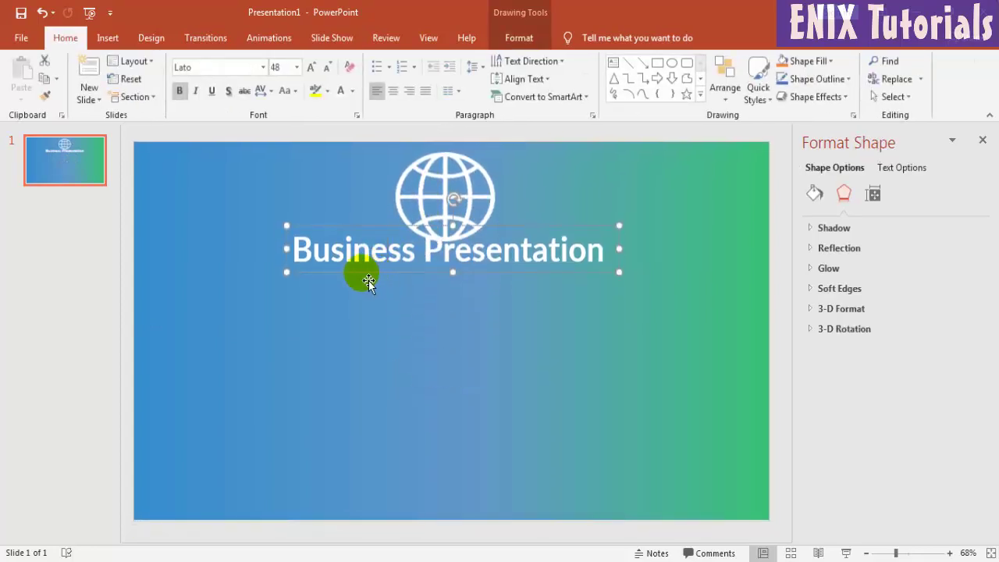
{"action": "left_click_drag", "start_coordinate": [368, 280], "coordinate": [367, 312]}
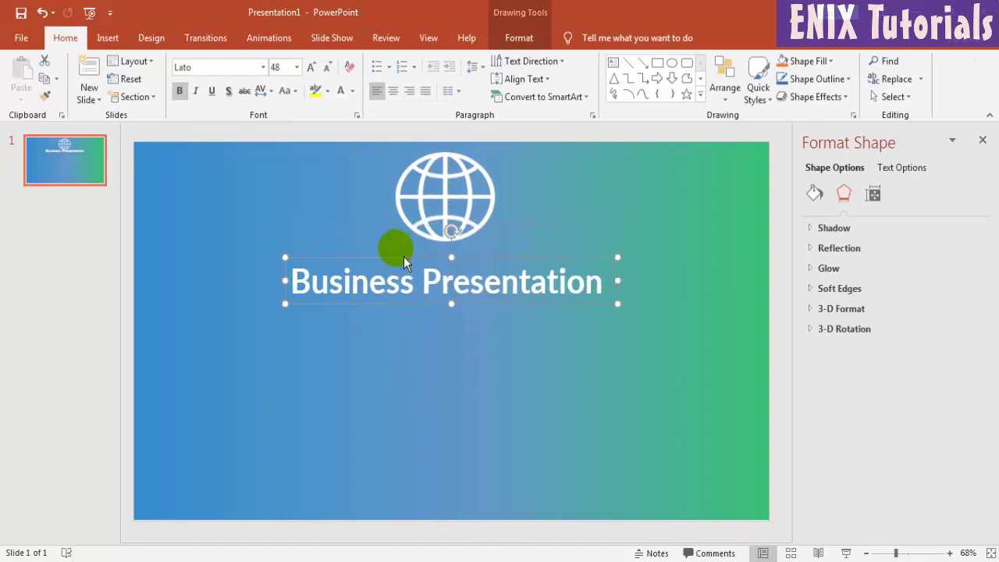
{"action": "left_click_drag", "start_coordinate": [423, 198], "coordinate": [432, 212]}
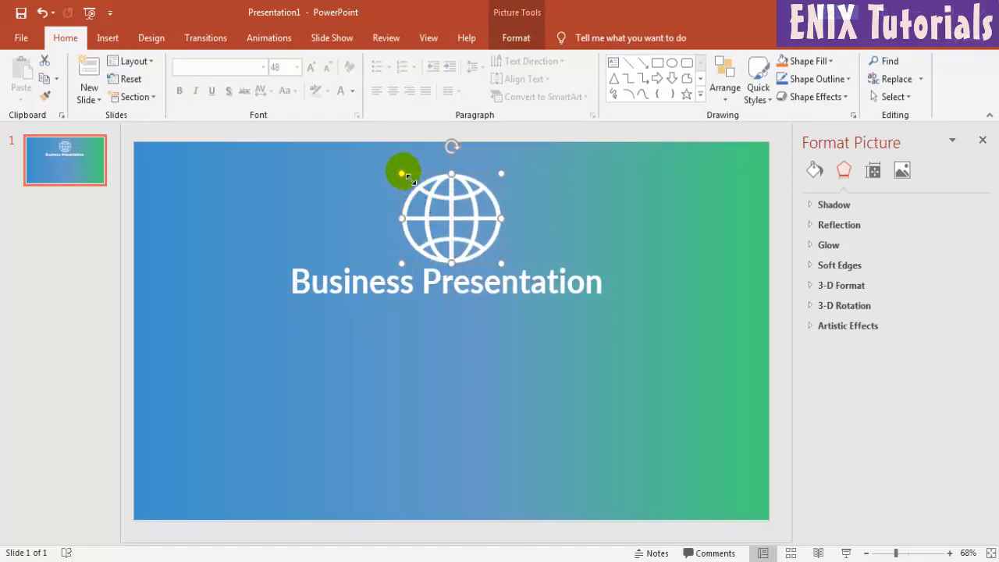
{"action": "left_click_drag", "start_coordinate": [402, 173], "coordinate": [441, 226]}
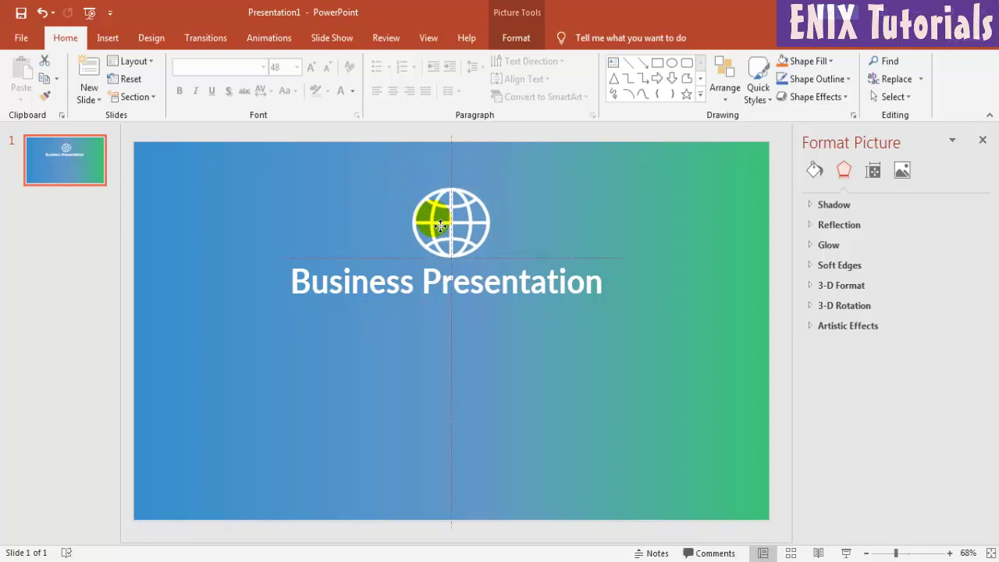
{"action": "left_click", "coordinate": [390, 295]}
{"action": "left_click_drag", "start_coordinate": [397, 313], "coordinate": [400, 328]}
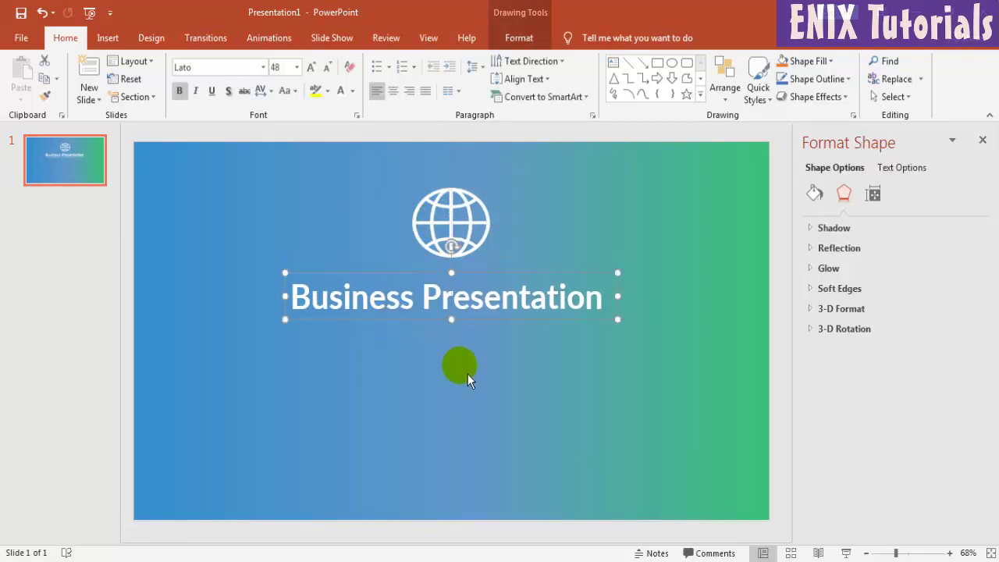
{"action": "left_click", "coordinate": [467, 374]}
{"action": "left_click", "coordinate": [396, 298]}
Duplicate the title below and retype it as 'Presentation by Enix Tutorial'
{"action": "left_click_drag", "start_coordinate": [383, 329], "coordinate": [383, 390]}
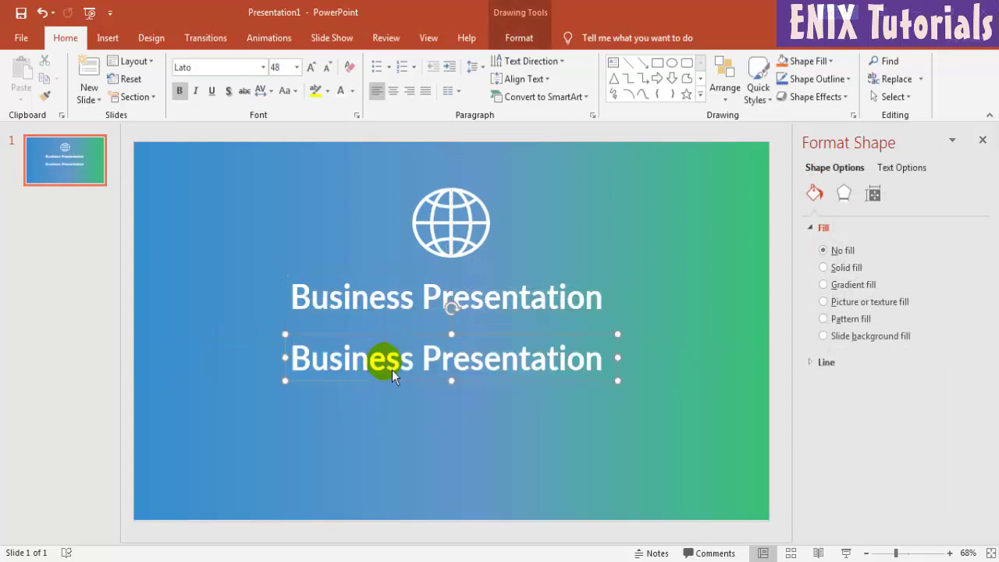
{"action": "triple_click", "coordinate": [391, 369]}
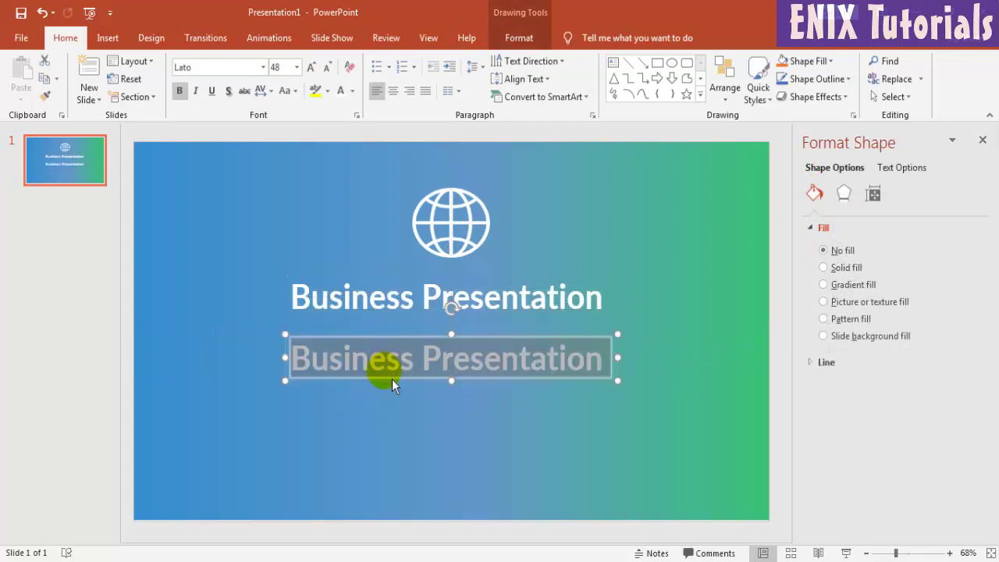
{"action": "type", "text": "Pres"}
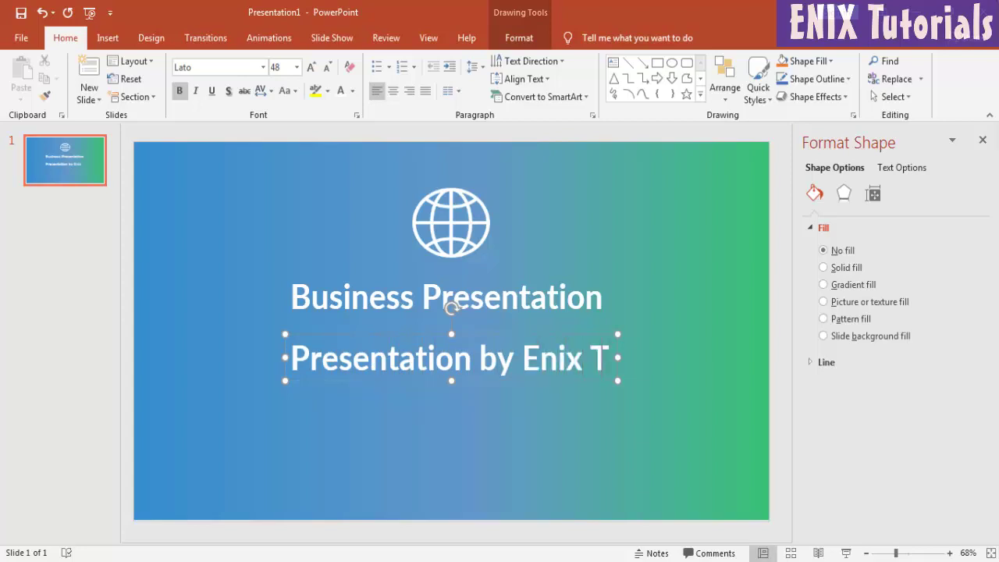
{"action": "type", "text": "utorial"}
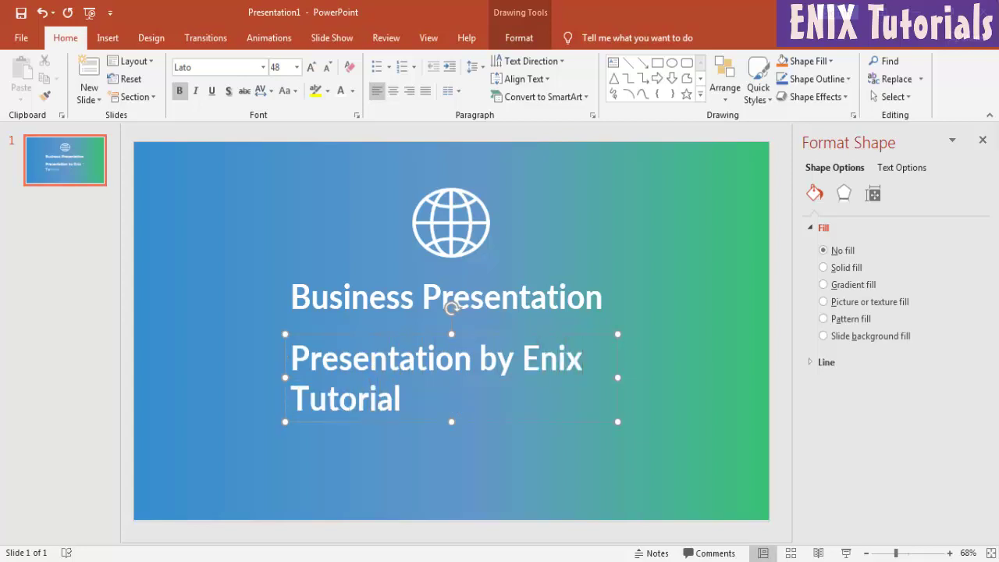
Set the subtitle text to 20 pt and narrow its box to fit
{"action": "key", "text": "ctrl+a"}
{"action": "left_click", "coordinate": [296, 67]}
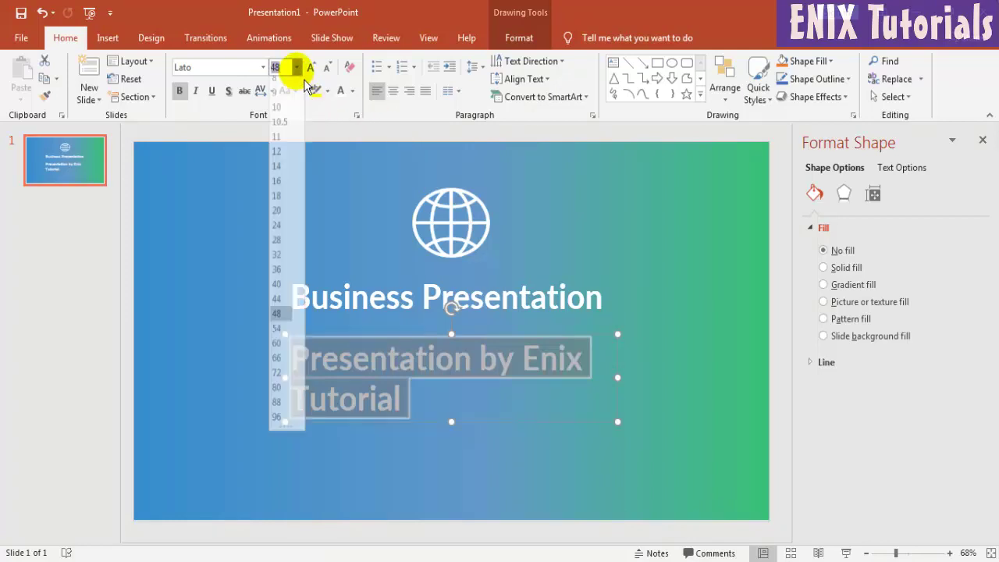
{"action": "left_click", "coordinate": [279, 218]}
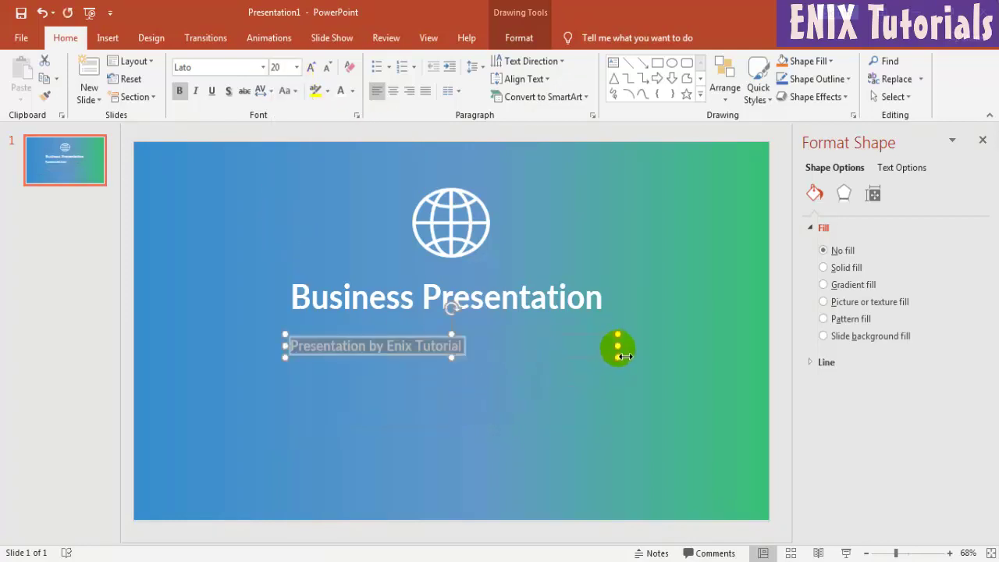
{"action": "mouse_move", "coordinate": [616, 347]}
{"action": "left_mouse_down"}
{"action": "mouse_move", "coordinate": [444, 372]}
{"action": "mouse_move", "coordinate": [499, 350]}
{"action": "left_mouse_up"}
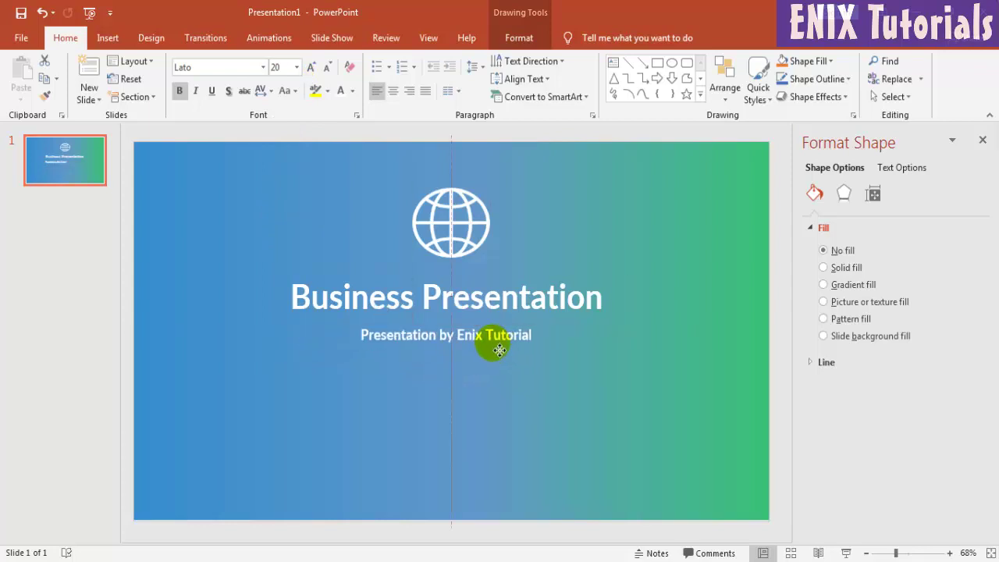
{"action": "left_click", "coordinate": [692, 390]}
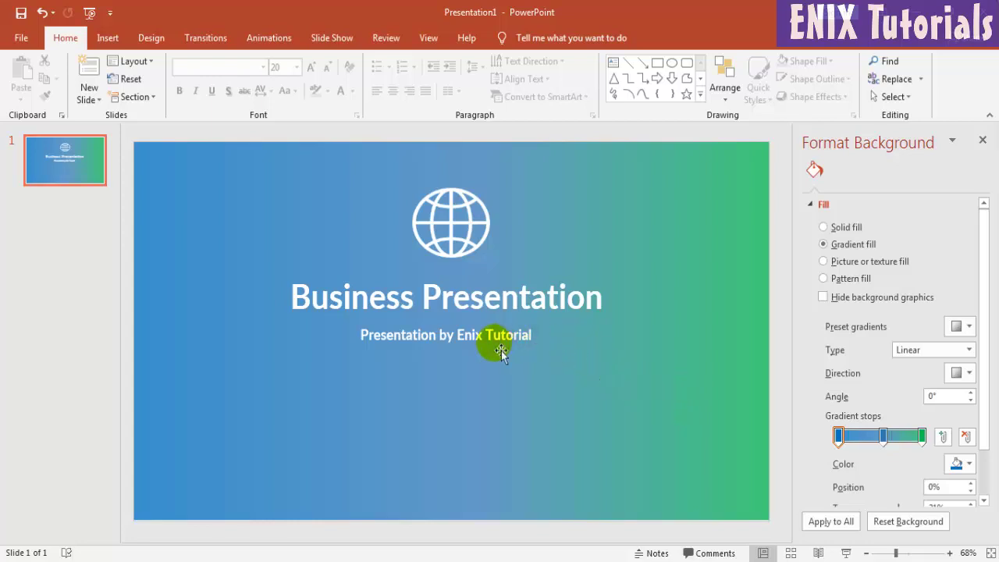
Lower the subtitle and make the title 60 pt on one line, centred horizontally
{"action": "left_click_drag", "start_coordinate": [483, 345], "coordinate": [483, 380]}
{"action": "left_click", "coordinate": [472, 301]}
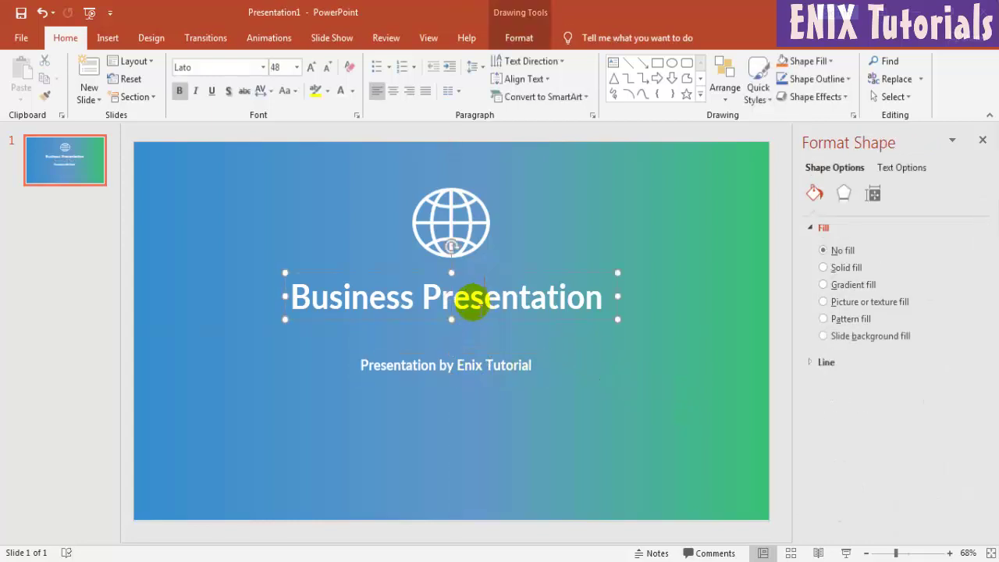
{"action": "triple_click", "coordinate": [472, 301]}
{"action": "left_click", "coordinate": [297, 67]}
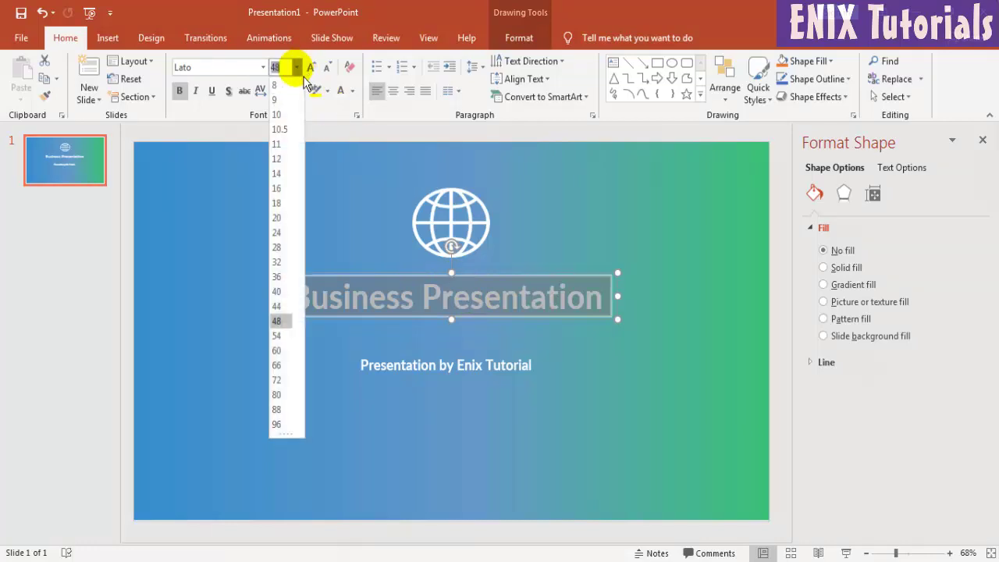
{"action": "left_click", "coordinate": [294, 351]}
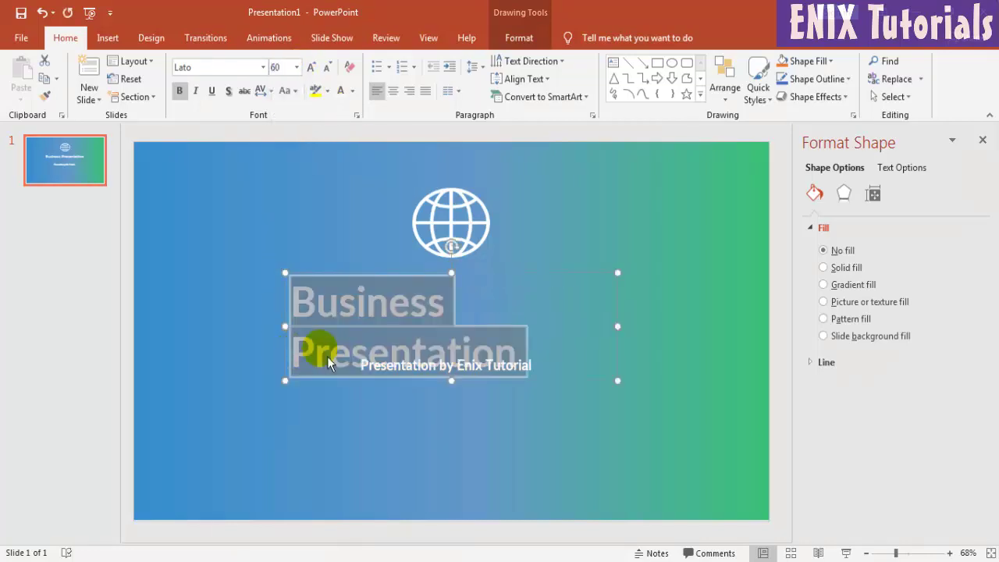
{"action": "left_click_drag", "start_coordinate": [617, 326], "coordinate": [686, 328]}
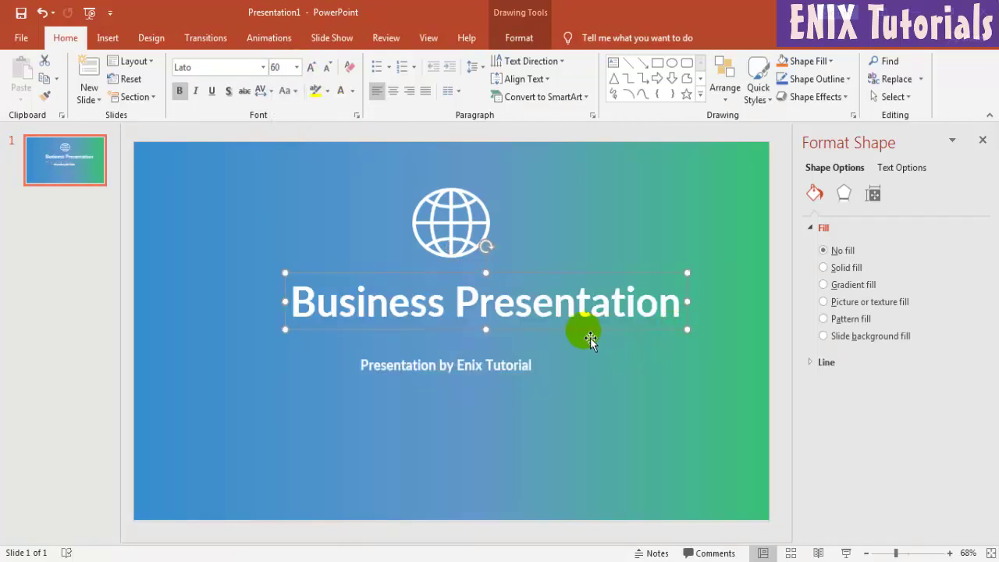
{"action": "left_click_drag", "start_coordinate": [588, 337], "coordinate": [551, 341]}
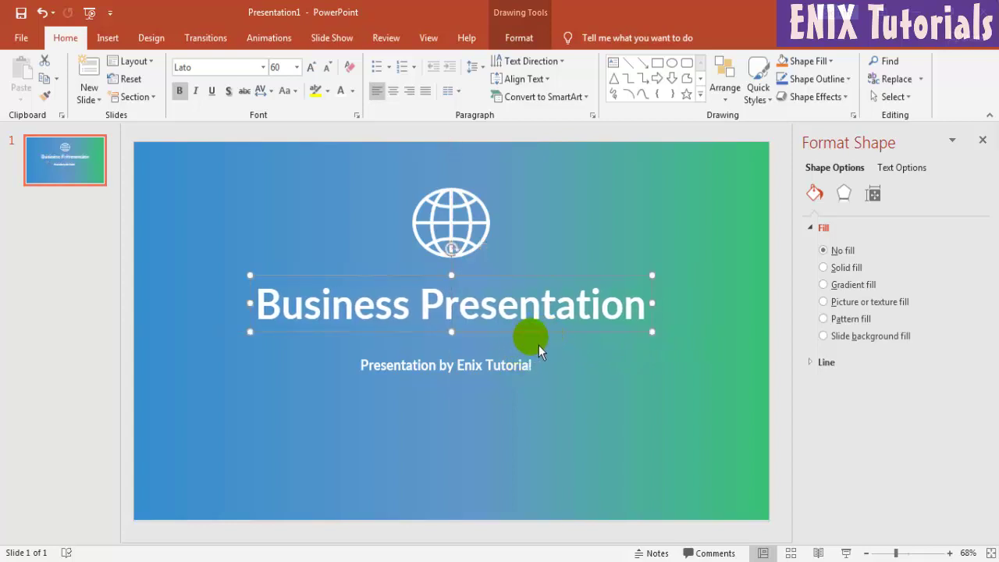
Enlarge the globe, centre it above the title, and save as Presentation1.pptx
{"action": "left_click", "coordinate": [482, 231]}
{"action": "left_click_drag", "start_coordinate": [489, 258], "coordinate": [509, 275]}
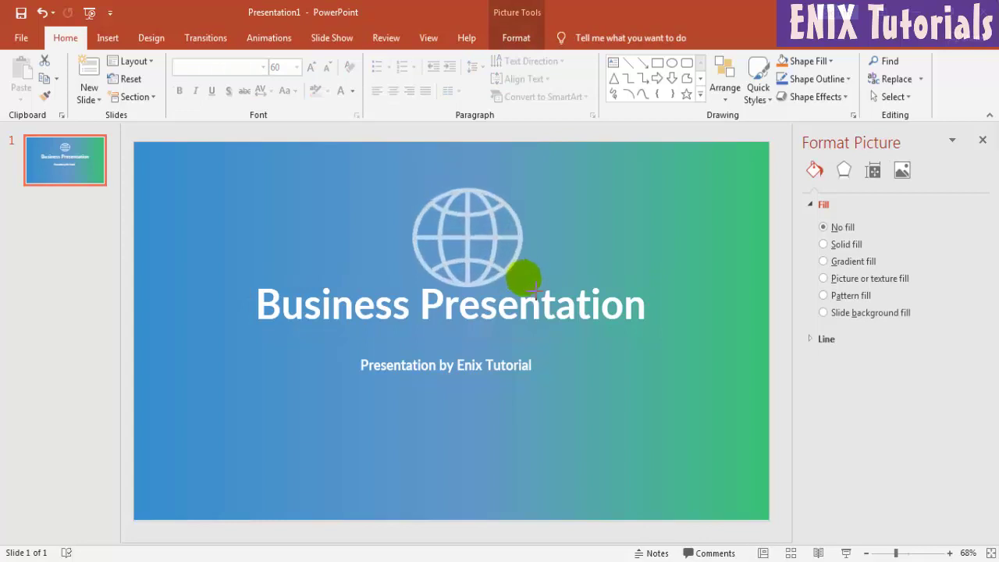
{"action": "left_click_drag", "start_coordinate": [468, 230], "coordinate": [472, 243]}
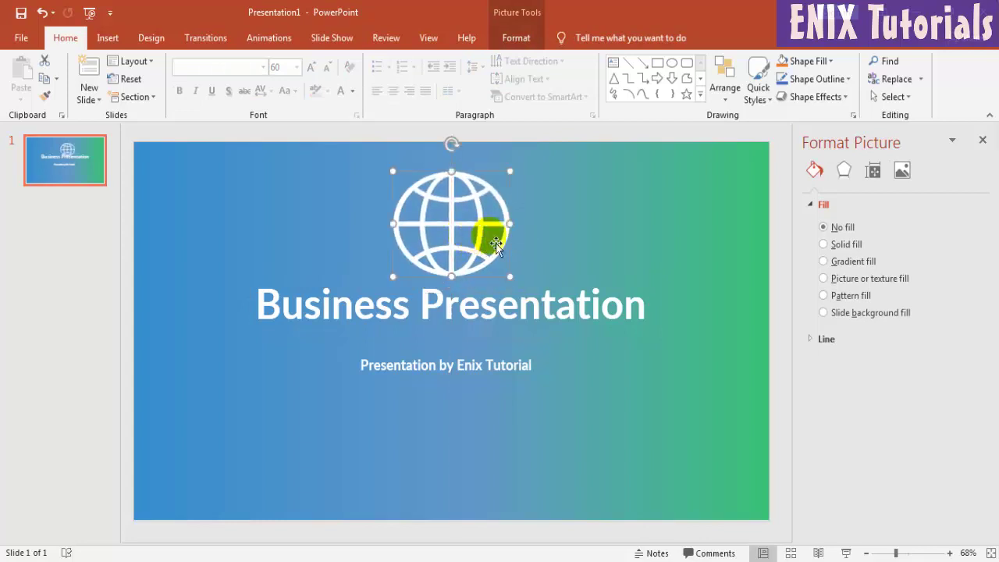
{"action": "left_click", "coordinate": [636, 397]}
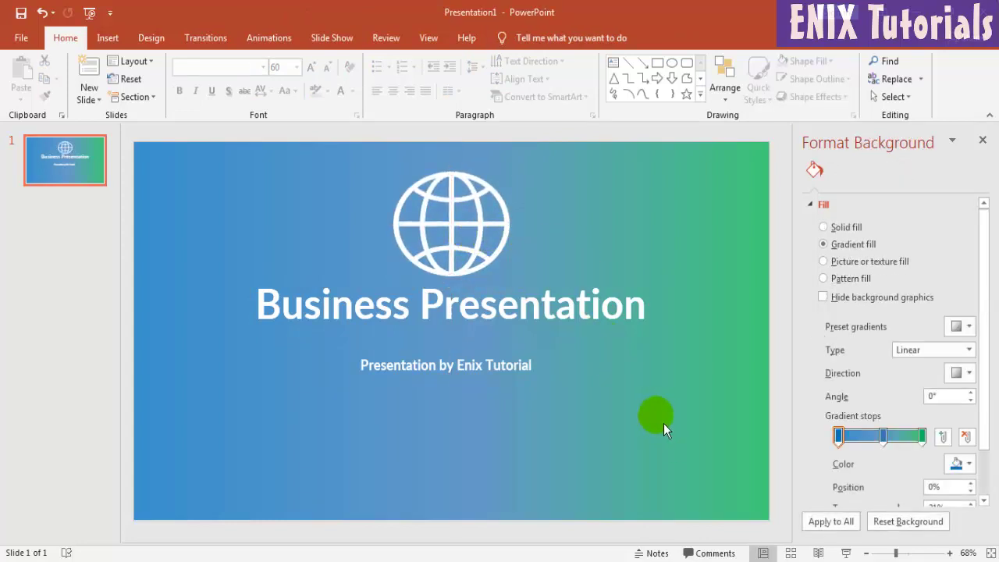
{"action": "key", "text": "ctrl+s"}
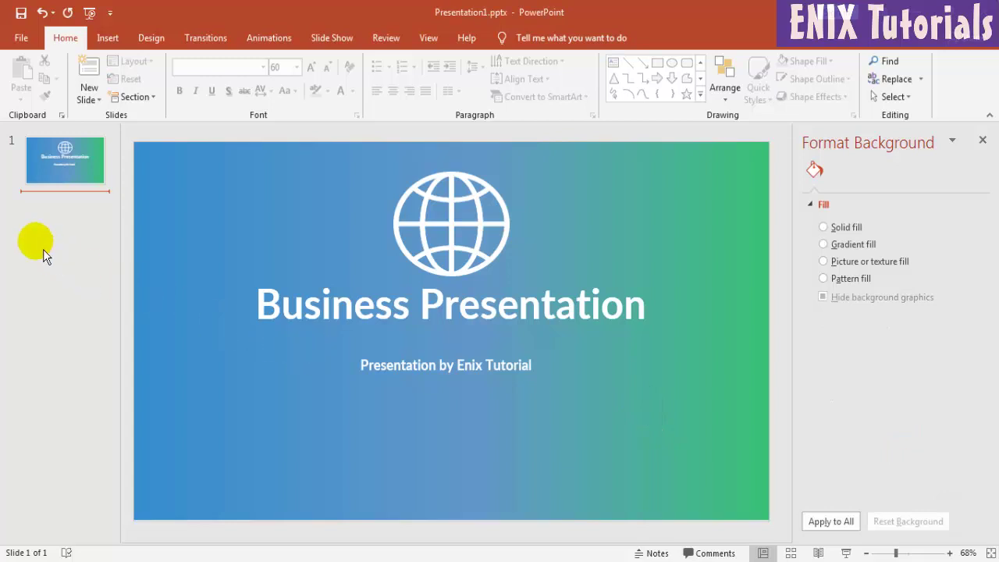
Add a new blank slide 2 and draw a wide text box near its top
{"action": "right_click", "coordinate": [43, 248]}
{"action": "left_click", "coordinate": [59, 290]}
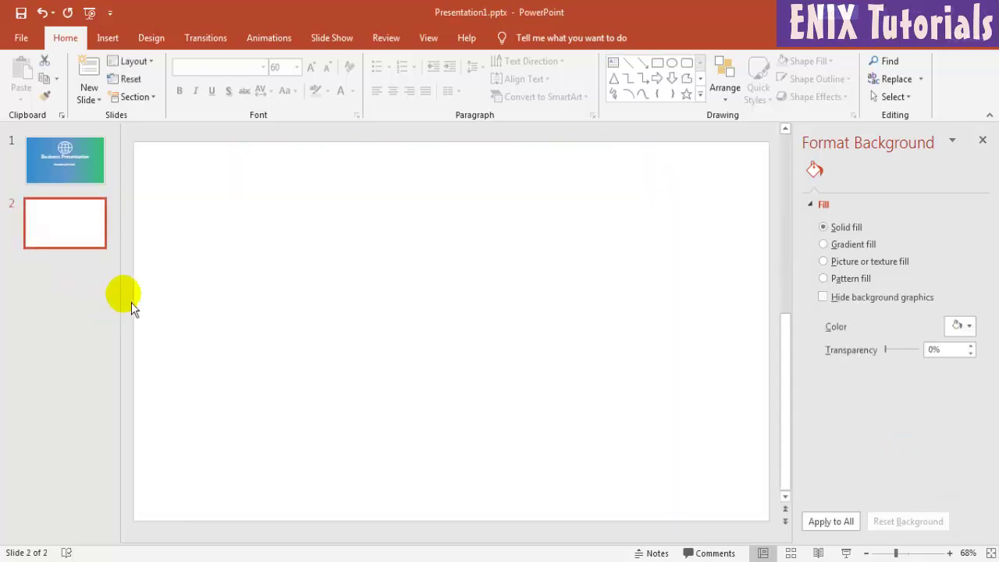
{"action": "left_click", "coordinate": [110, 41]}
{"action": "left_click", "coordinate": [659, 97]}
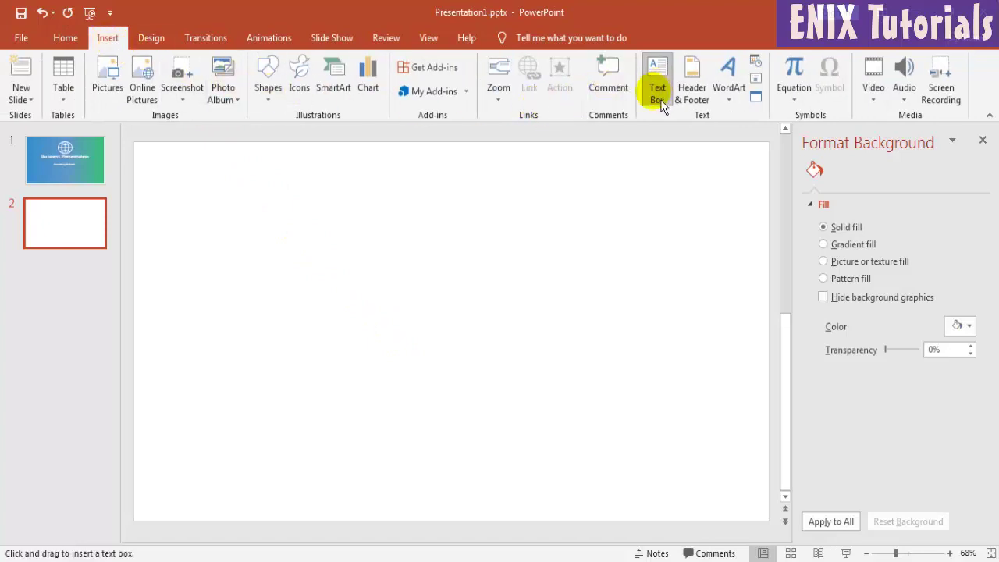
{"action": "mouse_move", "coordinate": [252, 192]}
{"action": "left_mouse_down"}
{"action": "mouse_move", "coordinate": [619, 258]}
{"action": "mouse_move", "coordinate": [629, 270]}
{"action": "left_mouse_up"}
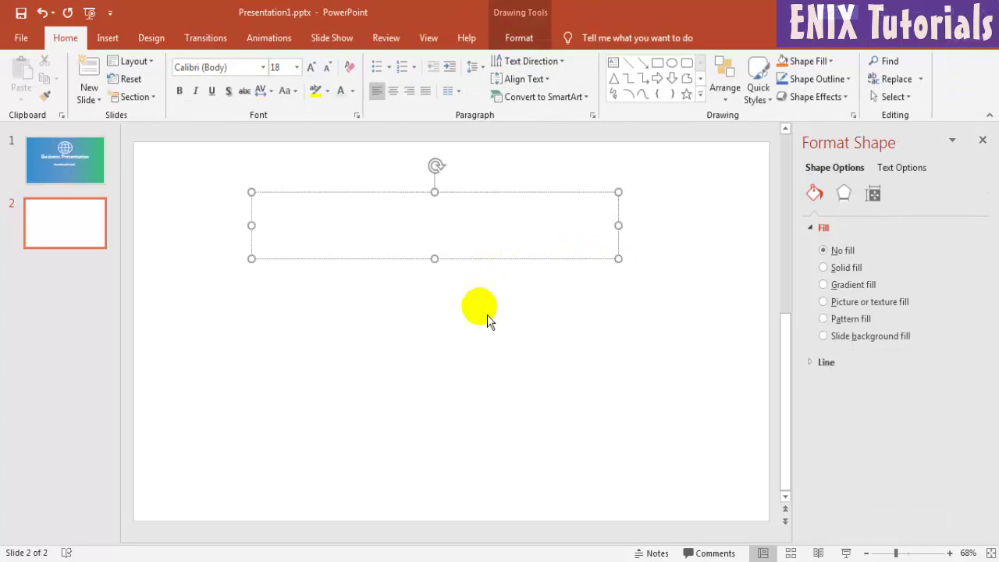
Type the heading 'Business Content' and format it as 48 pt Lato
{"action": "type", "text": "Business Content"}
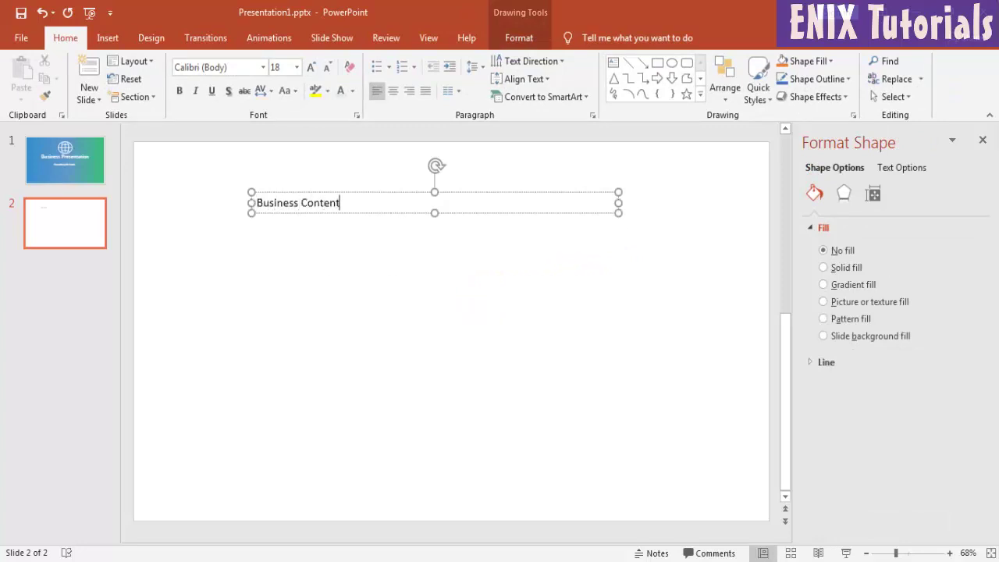
{"action": "key", "text": "ctrl+a"}
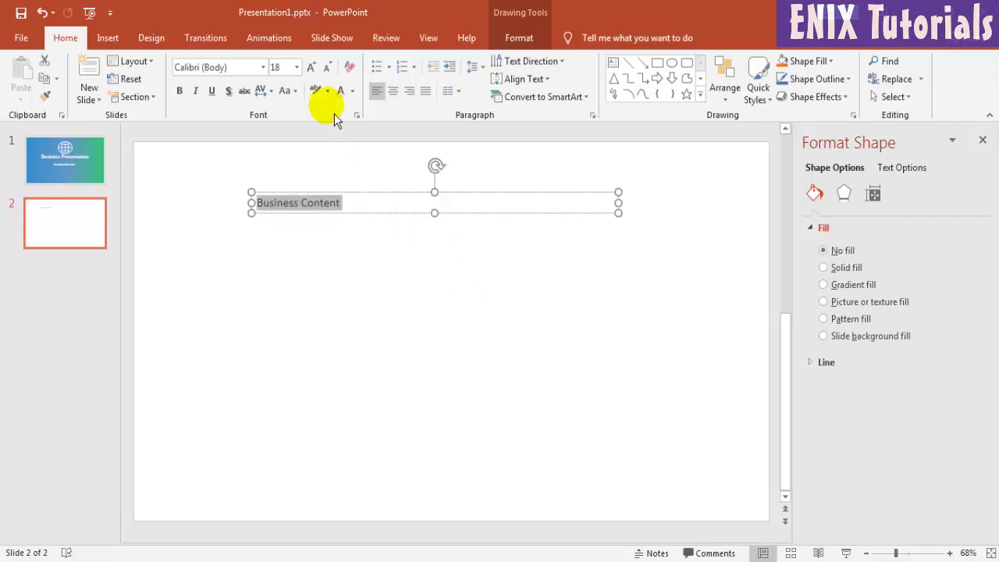
{"action": "left_click", "coordinate": [311, 67]}
{"action": "left_click", "coordinate": [310, 68]}
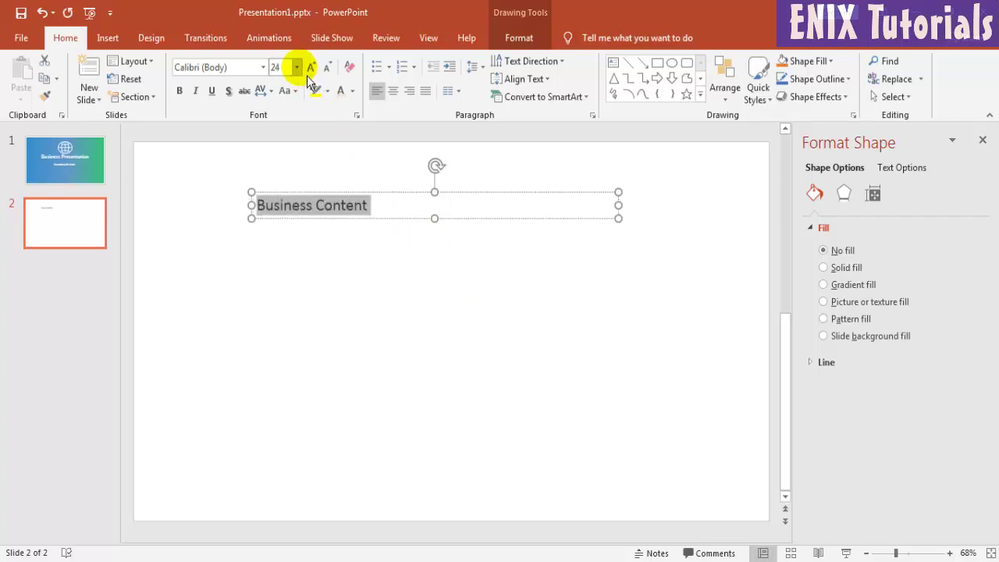
{"action": "left_click", "coordinate": [297, 67]}
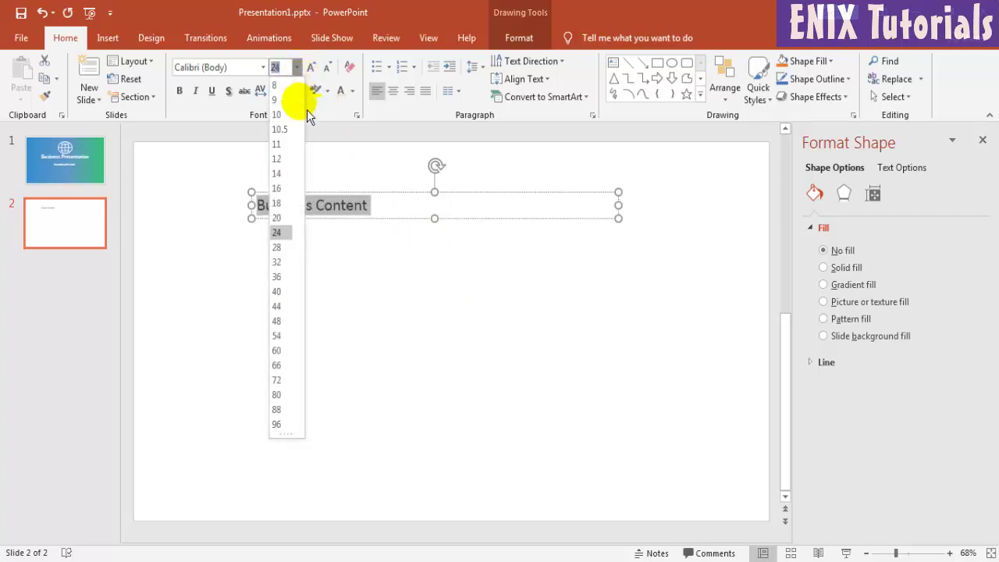
{"action": "left_click", "coordinate": [290, 327]}
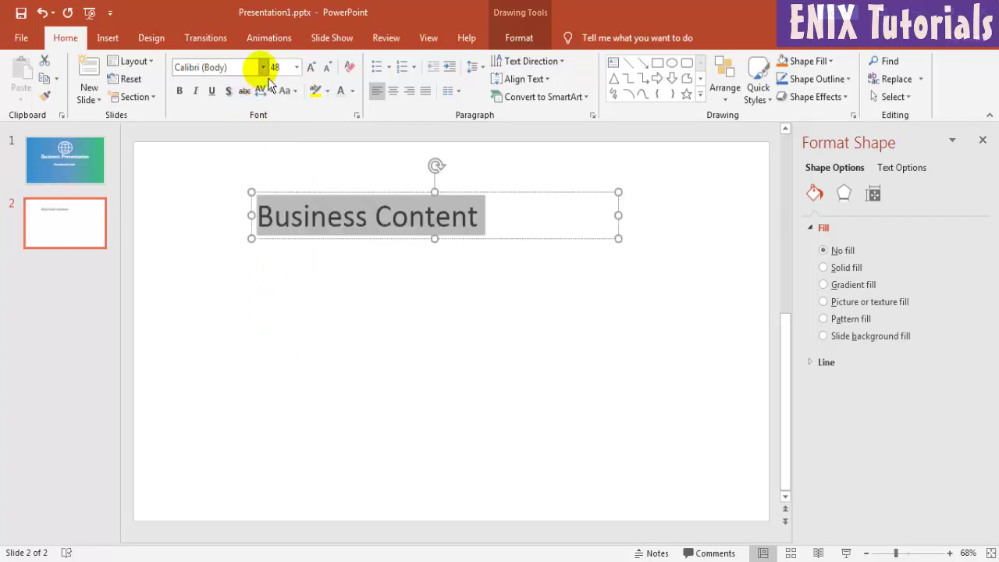
{"action": "type", "text": "Lato"}
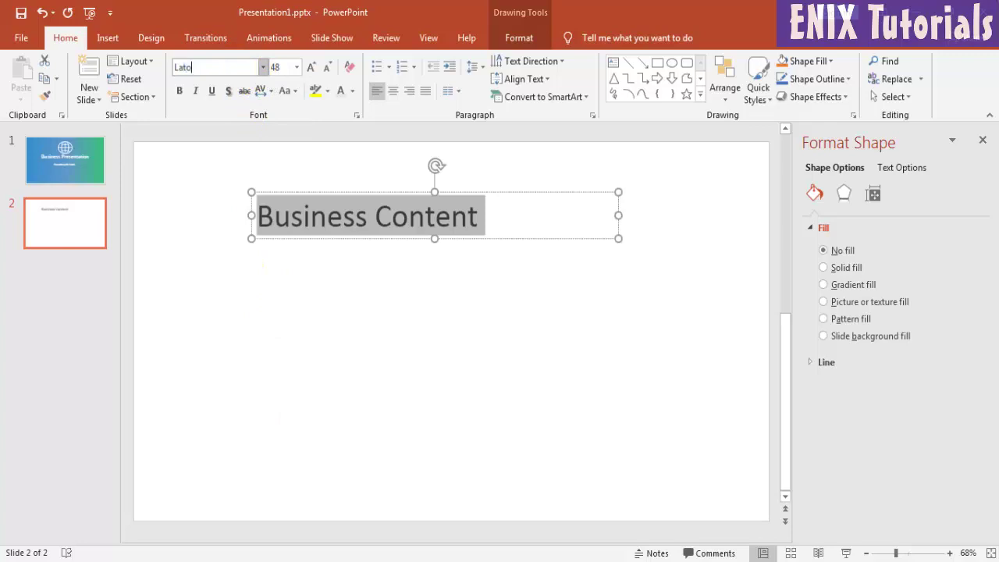
{"action": "key", "text": "Return"}
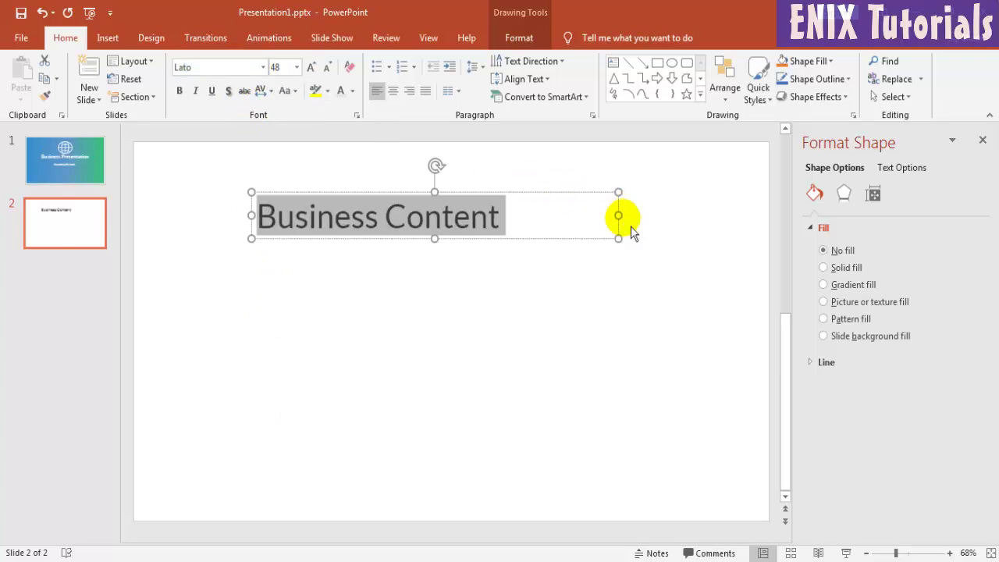
Fit the heading box to its text and centre it near the top of slide 2
{"action": "left_click_drag", "start_coordinate": [618, 216], "coordinate": [515, 216]}
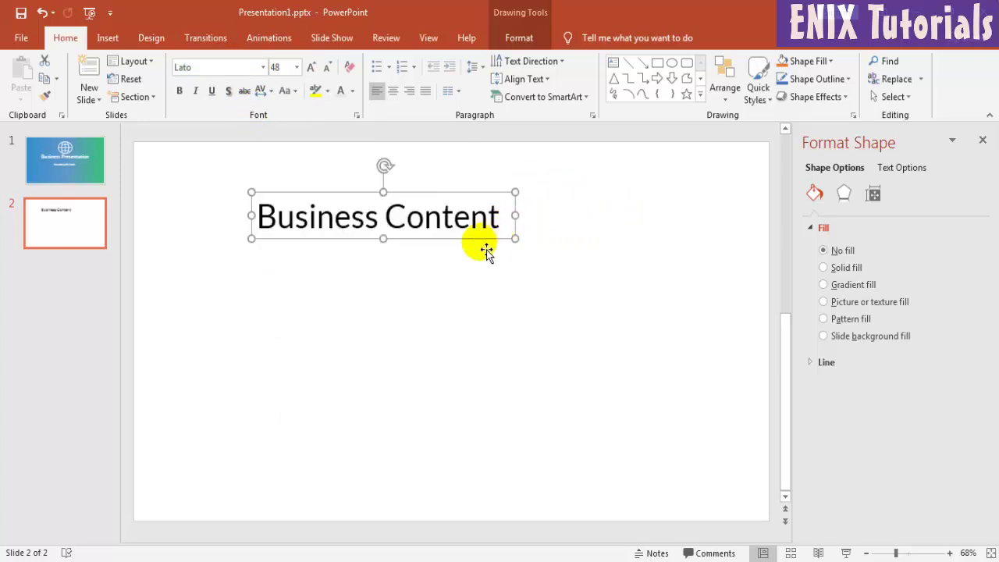
{"action": "left_click_drag", "start_coordinate": [481, 248], "coordinate": [553, 259]}
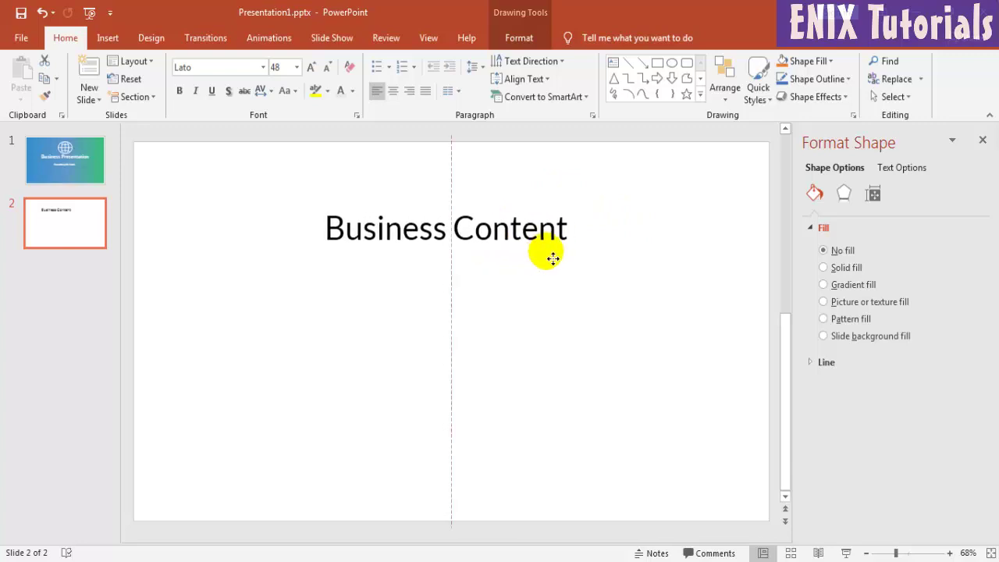
{"action": "left_click_drag", "start_coordinate": [552, 258], "coordinate": [554, 250]}
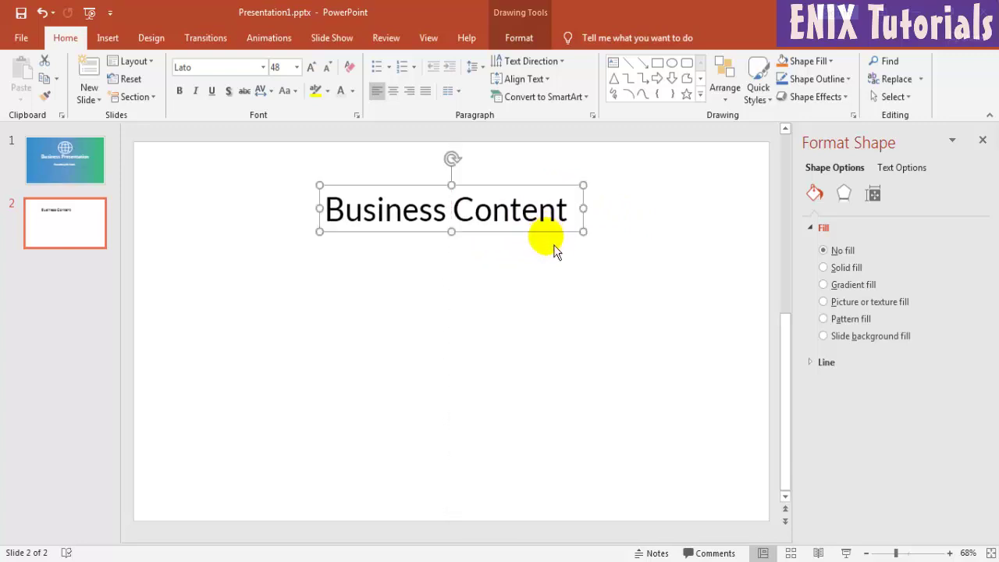
{"action": "left_click", "coordinate": [555, 254]}
Fill slide 2's background with the grey picture image at 58% transparency
{"action": "right_click", "coordinate": [640, 218]}
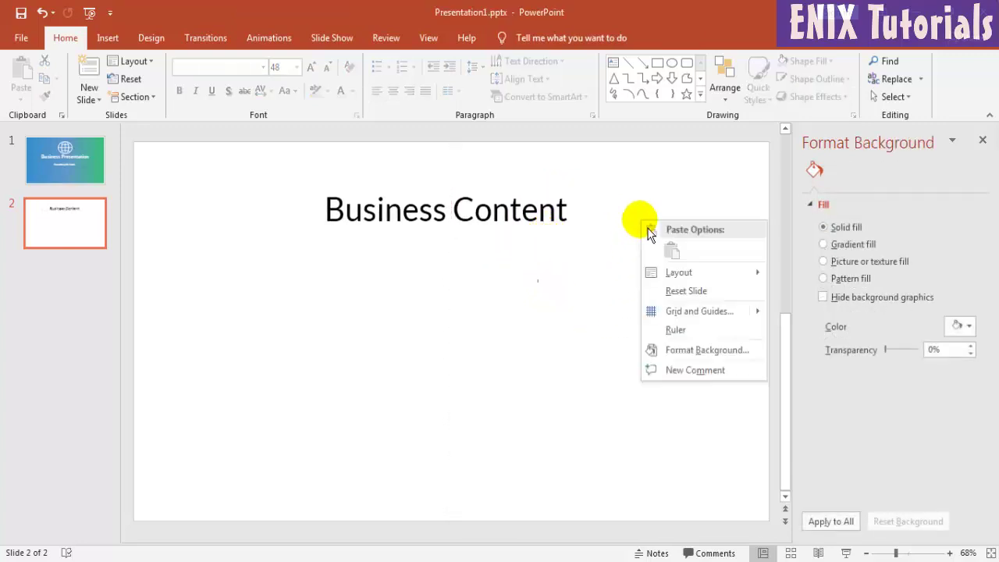
{"action": "left_click", "coordinate": [706, 353]}
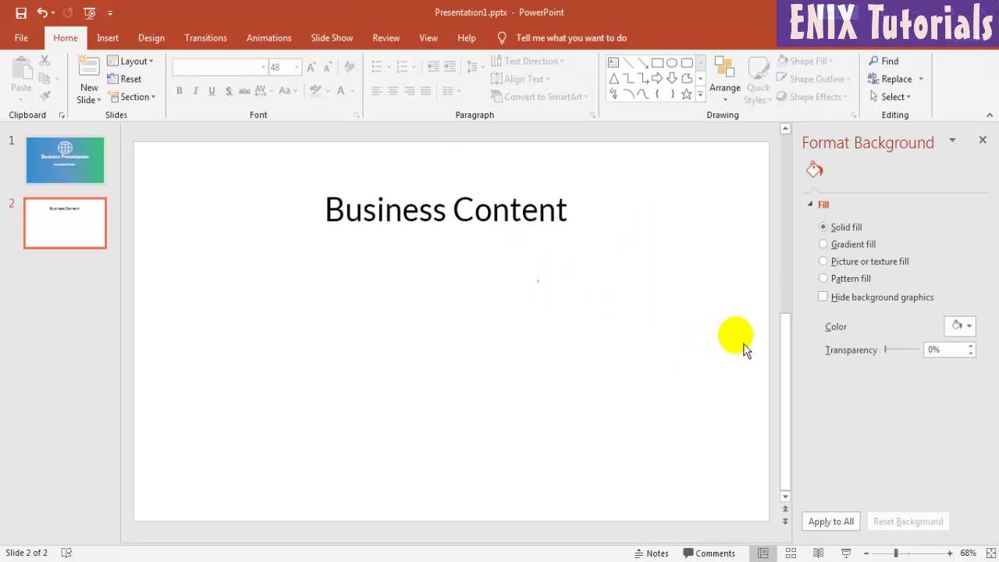
{"action": "left_click", "coordinate": [827, 262]}
{"action": "left_click", "coordinate": [839, 343]}
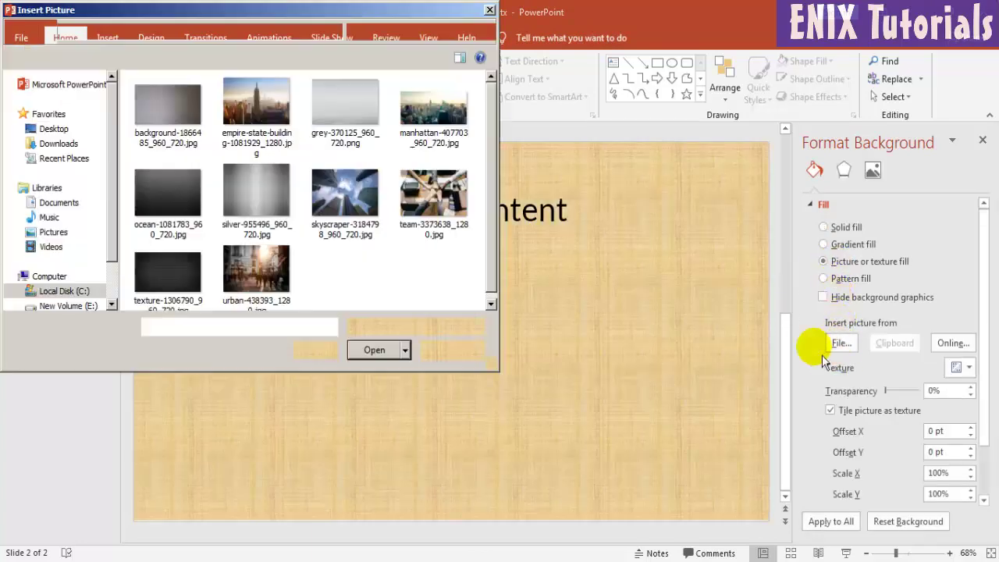
{"action": "double_click", "coordinate": [339, 108]}
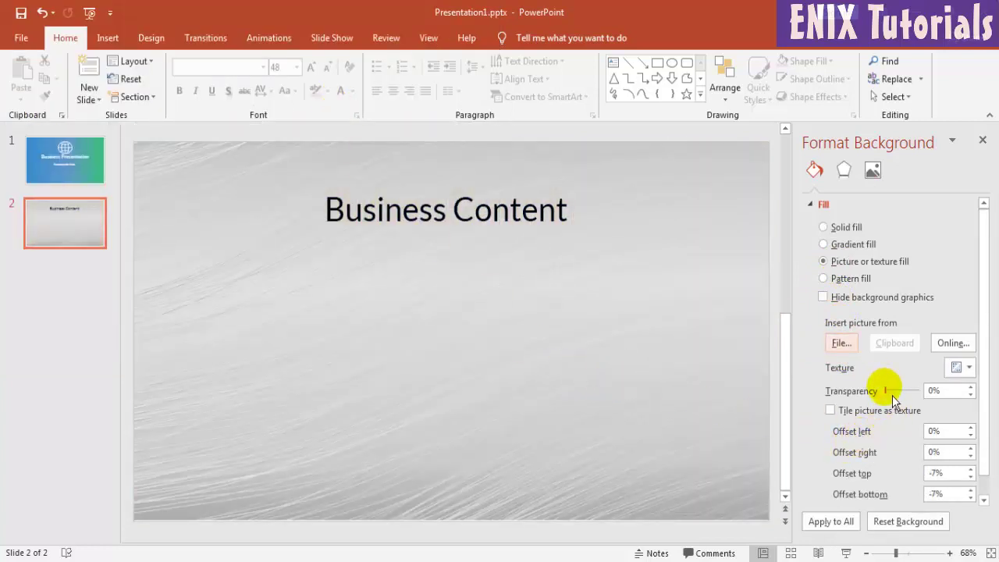
{"action": "left_click_drag", "start_coordinate": [886, 391], "coordinate": [905, 396]}
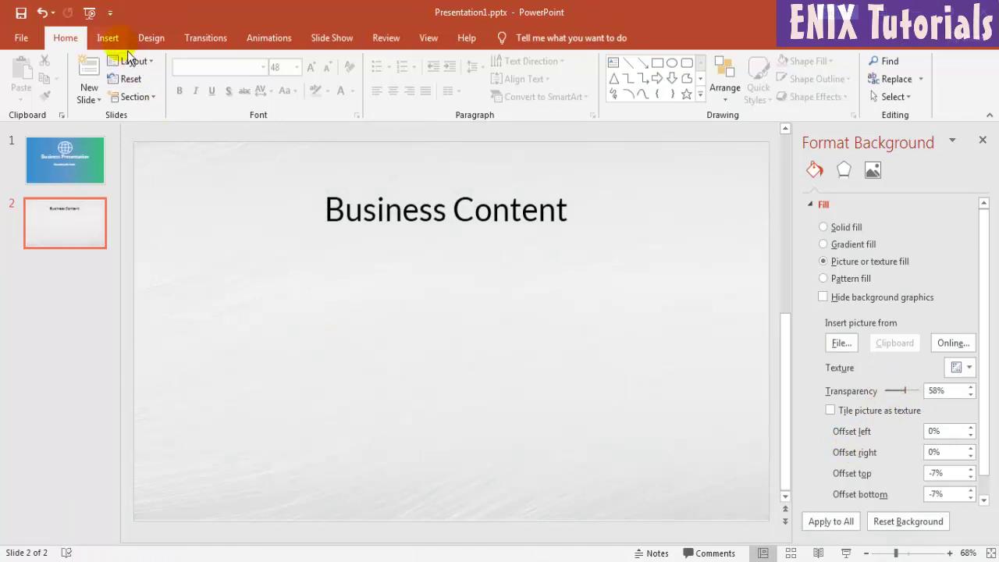
{"action": "left_click", "coordinate": [108, 38]}
Draw a blue rounded square and copy it to make a row of five
{"action": "left_click", "coordinate": [273, 85]}
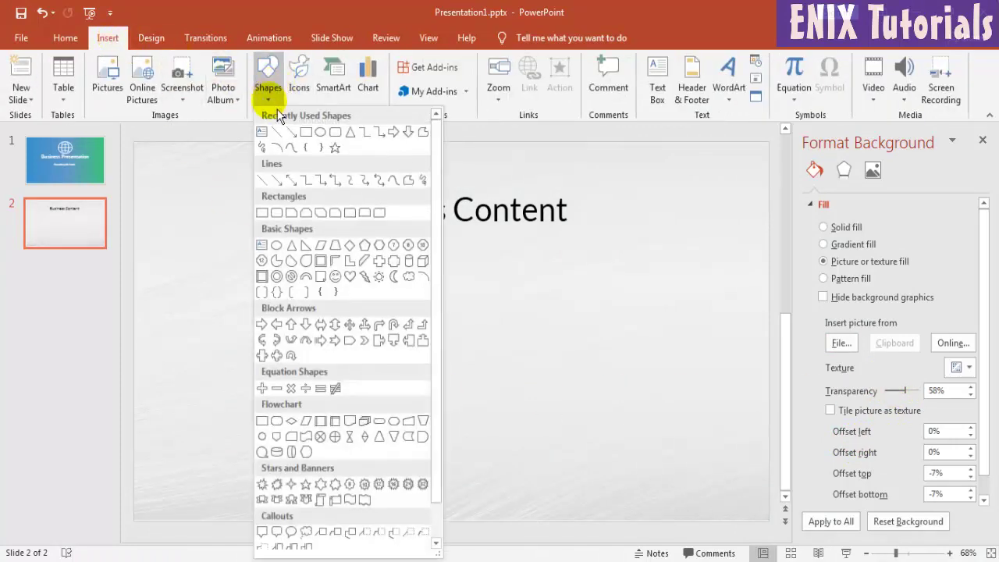
{"action": "left_click", "coordinate": [266, 213]}
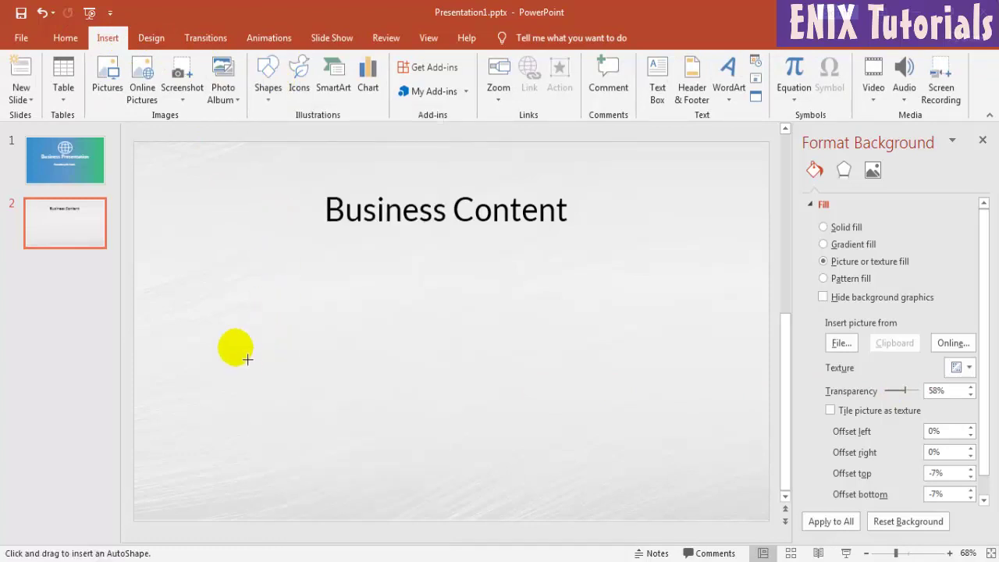
{"action": "mouse_move", "coordinate": [200, 292]}
{"action": "left_mouse_down"}
{"action": "mouse_move", "coordinate": [288, 385]}
{"action": "mouse_move", "coordinate": [346, 357]}
{"action": "mouse_move", "coordinate": [564, 357]}
{"action": "left_mouse_up"}
{"action": "left_click", "coordinate": [257, 346], "text": "shift"}
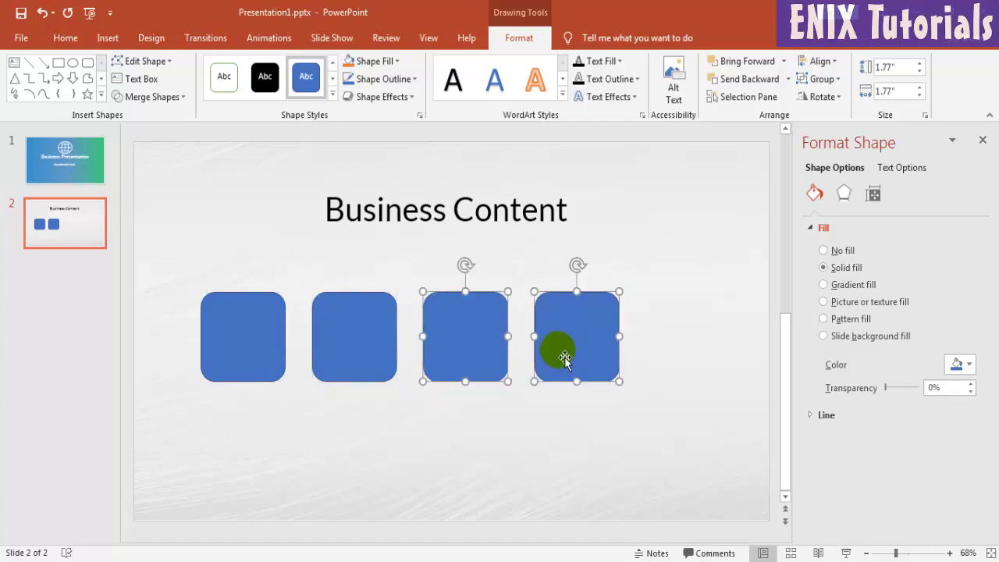
{"action": "key", "text": "Escape"}
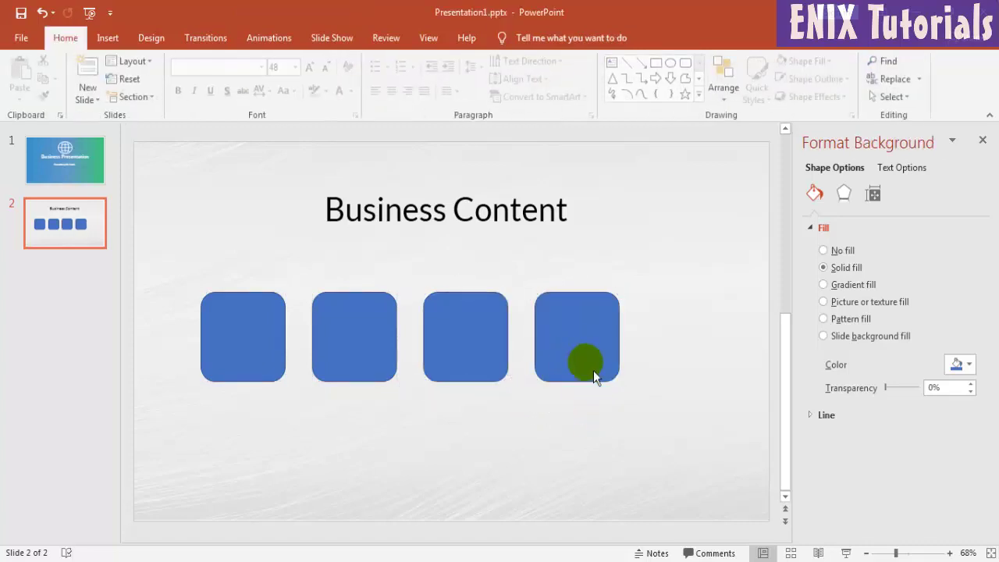
{"action": "left_click_drag", "start_coordinate": [592, 371], "coordinate": [693, 351]}
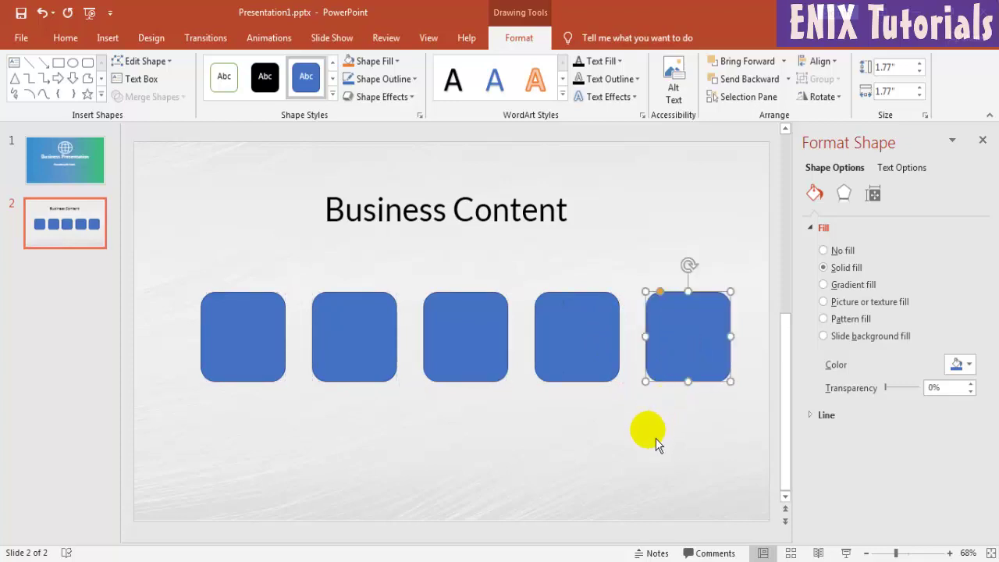
Select all five squares and centre the row beneath the Business Content title
{"action": "left_click", "coordinate": [653, 449]}
{"action": "left_click_drag", "start_coordinate": [737, 437], "coordinate": [195, 280]}
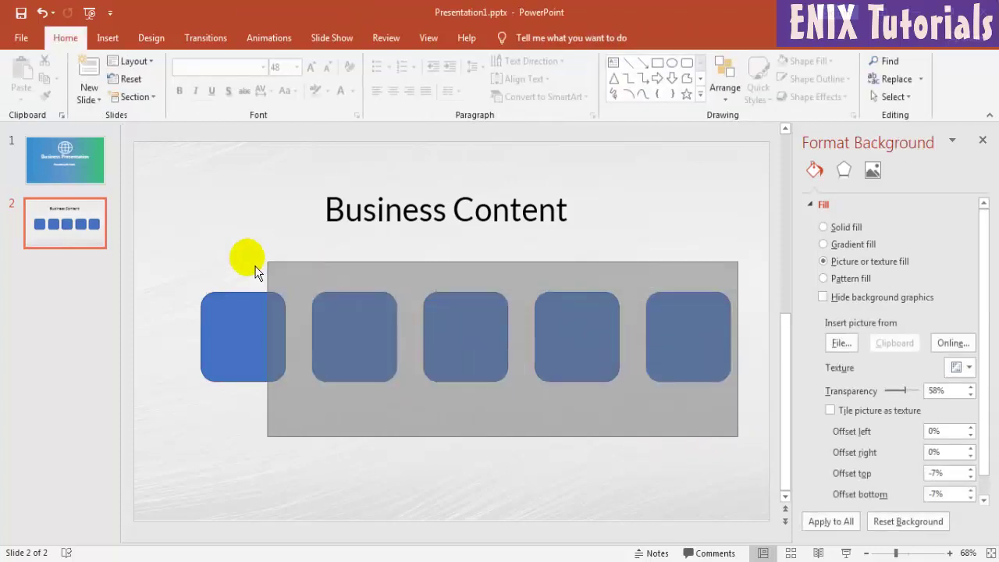
{"action": "left_click_drag", "start_coordinate": [368, 338], "coordinate": [348, 339]}
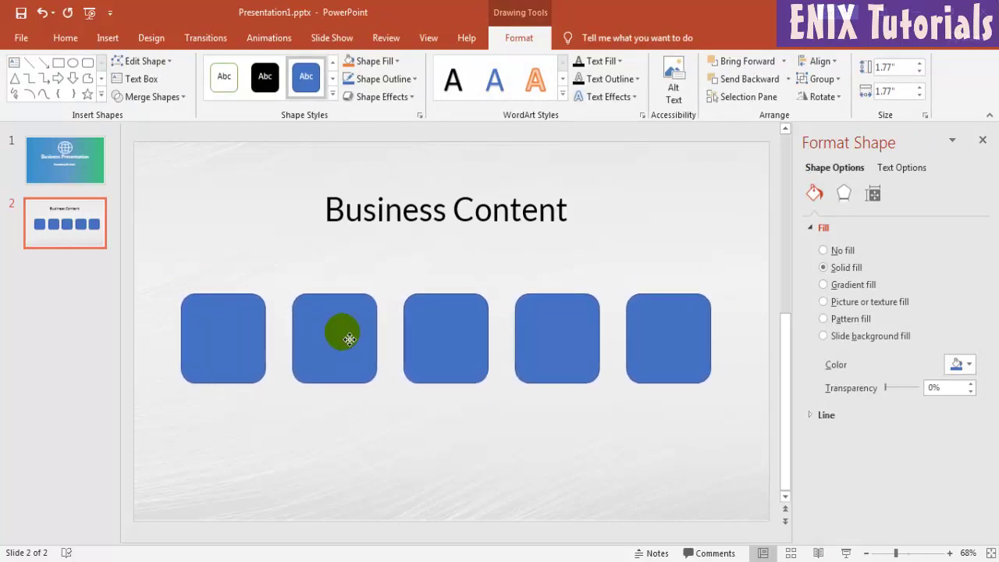
{"action": "left_click_drag", "start_coordinate": [348, 339], "coordinate": [352, 339]}
{"action": "left_click", "coordinate": [451, 434]}
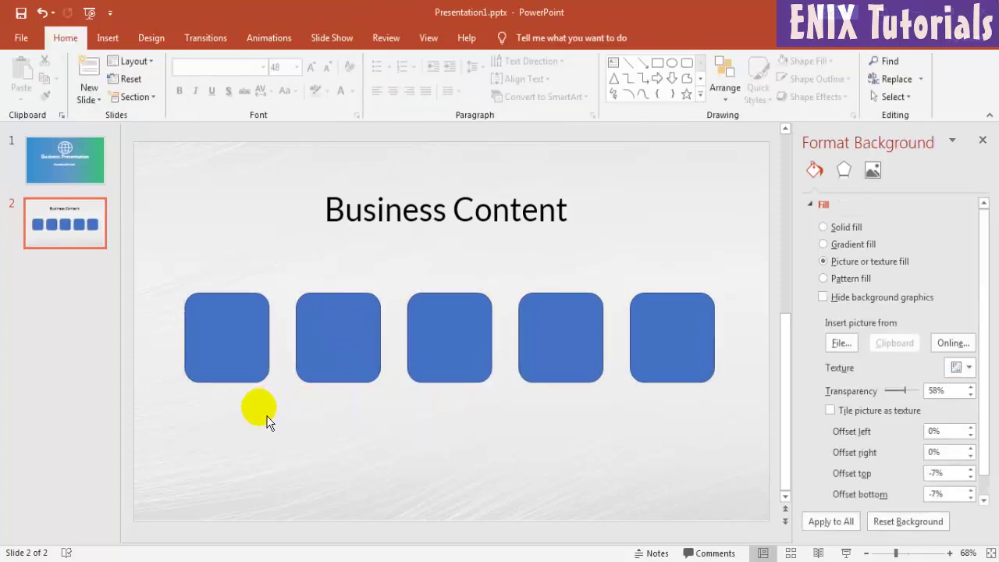
{"action": "left_click", "coordinate": [224, 327]}
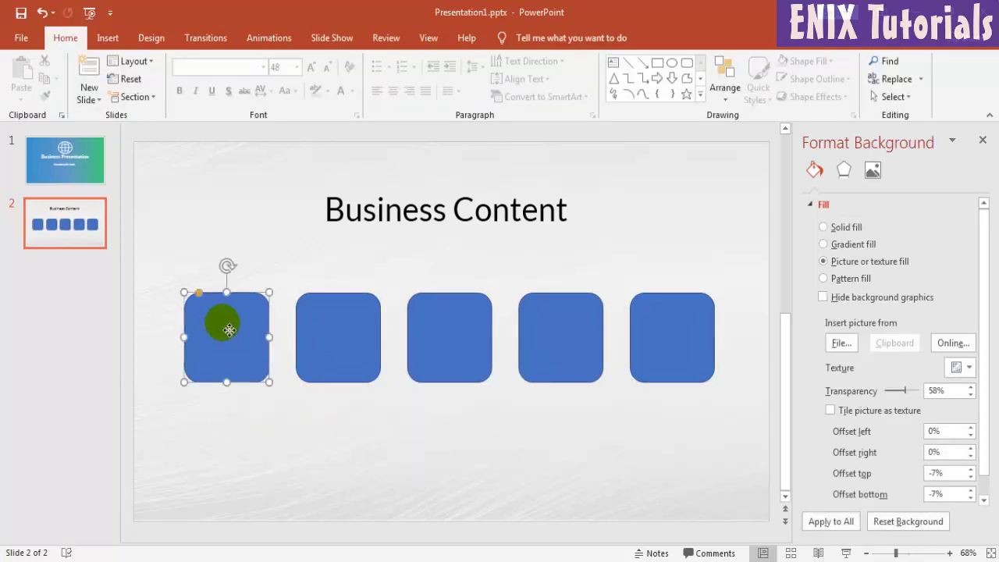
{"action": "left_click", "coordinate": [365, 453]}
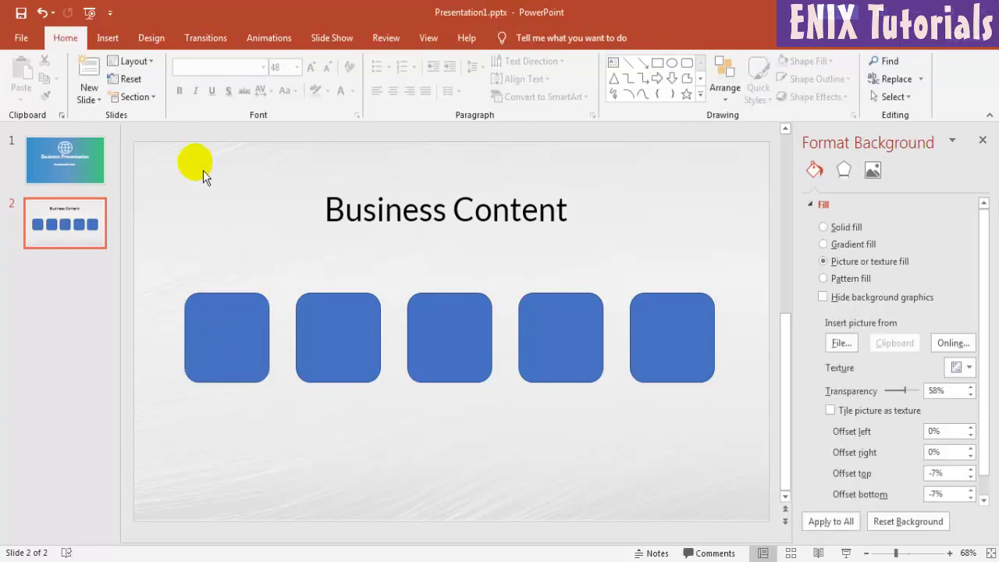
{"action": "left_click", "coordinate": [110, 38]}
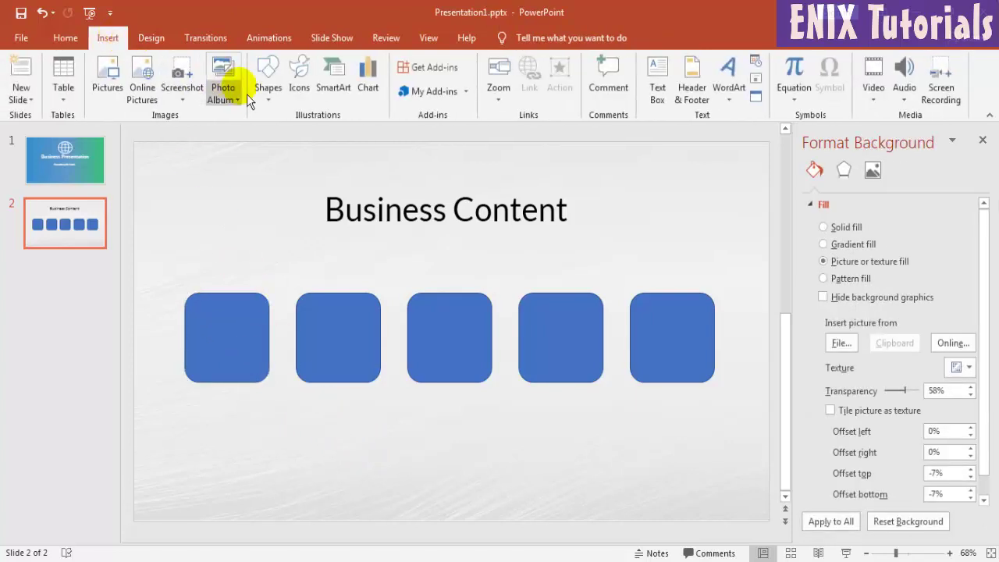
Insert the compass (2.png) and bank (3.png) icons from pic1 onto the first two squares
{"action": "left_click", "coordinate": [109, 82]}
{"action": "left_click", "coordinate": [54, 130]}
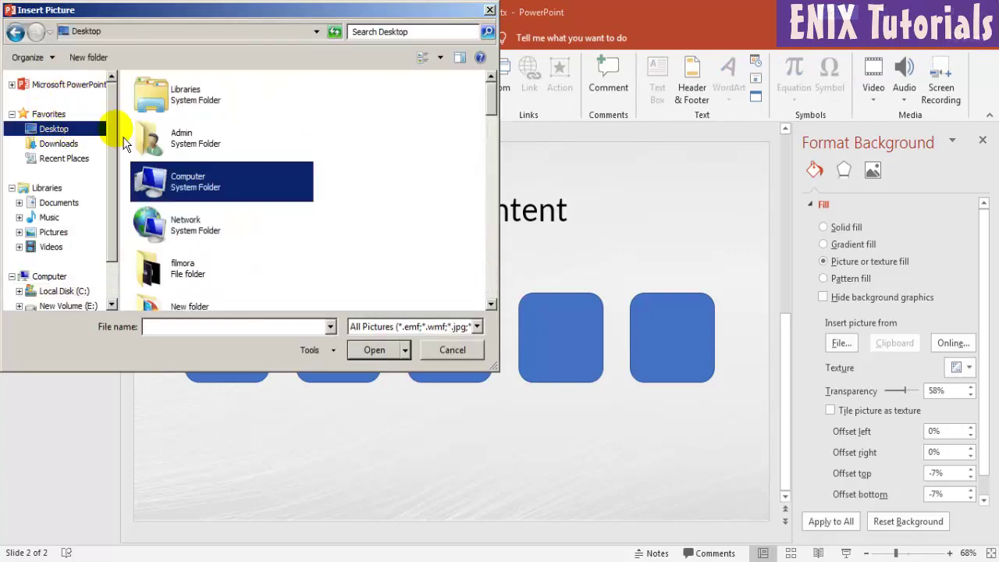
{"action": "mouse_move", "coordinate": [486, 94]}
{"action": "left_mouse_down"}
{"action": "mouse_move", "coordinate": [501, 133]}
{"action": "mouse_move", "coordinate": [495, 145]}
{"action": "left_mouse_up"}
{"action": "double_click", "coordinate": [181, 209]}
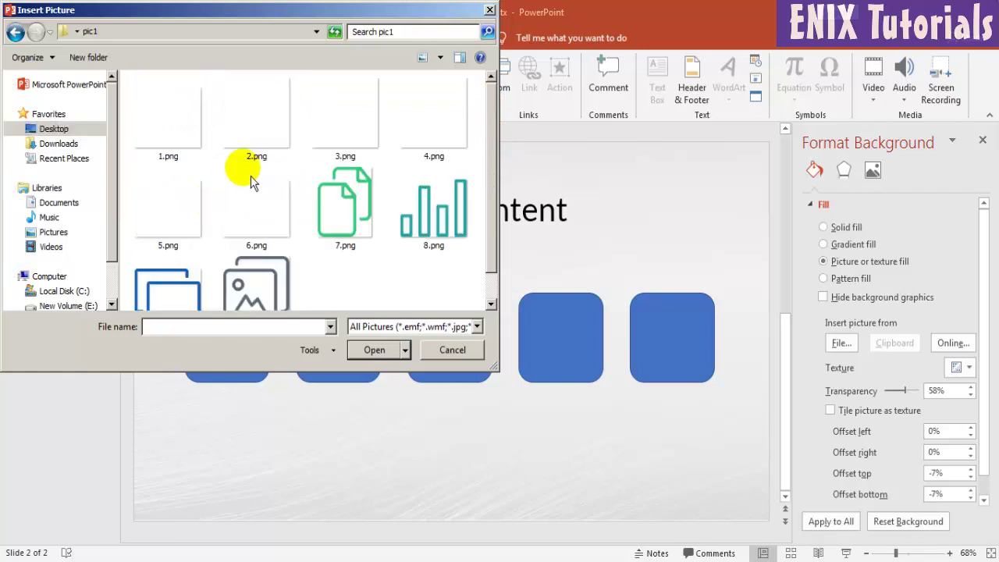
{"action": "double_click", "coordinate": [254, 125]}
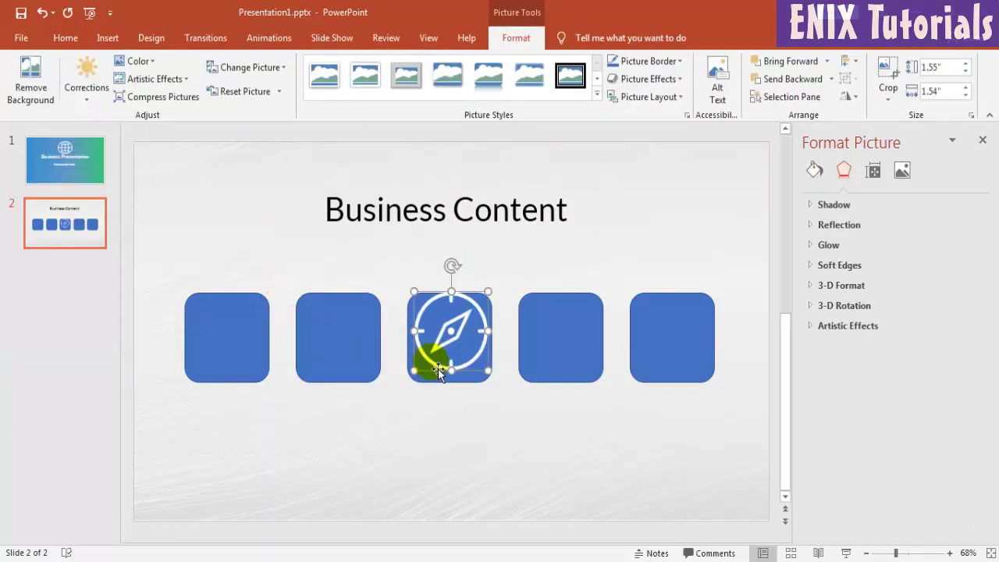
{"action": "left_click_drag", "start_coordinate": [441, 339], "coordinate": [236, 348]}
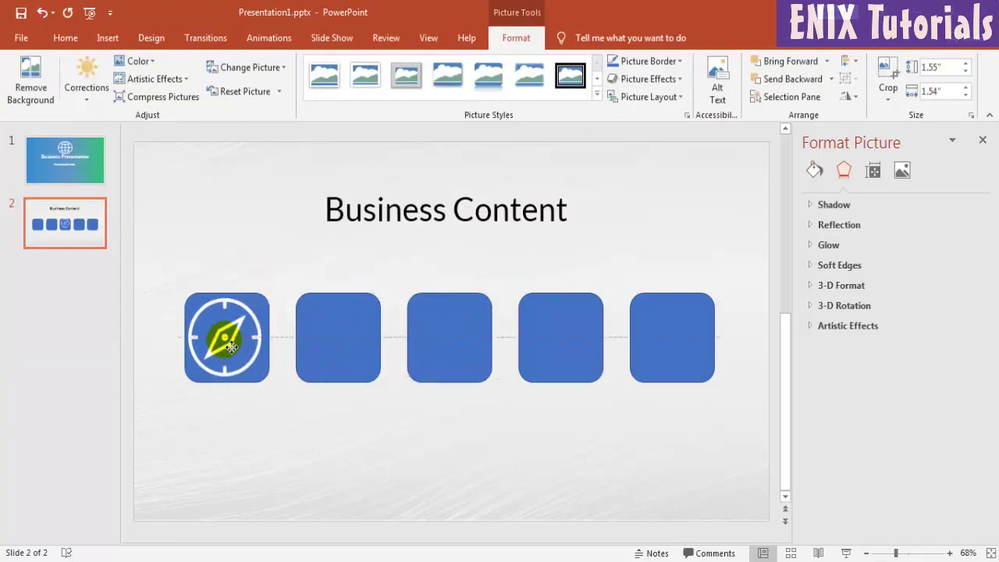
{"action": "left_click", "coordinate": [109, 37]}
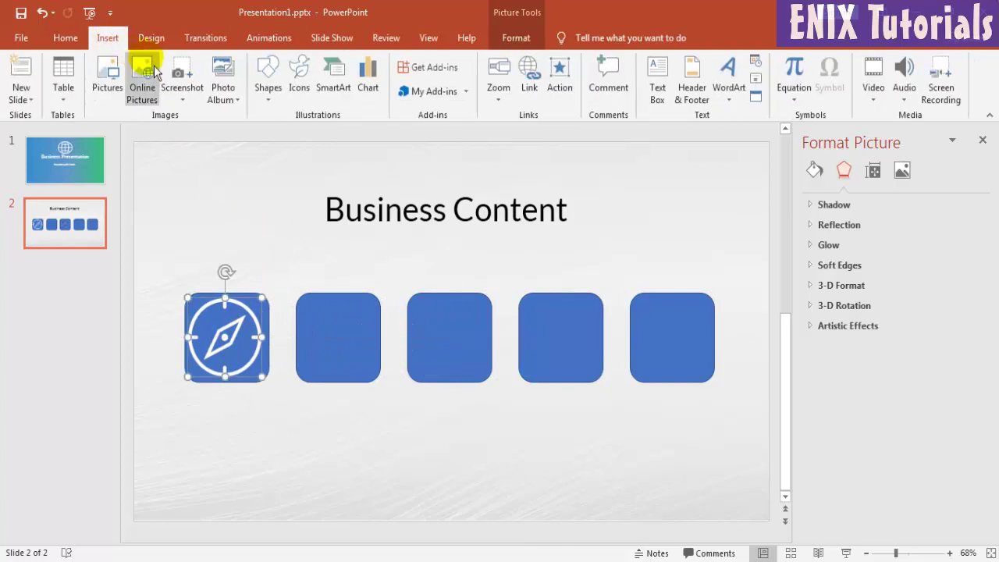
{"action": "left_click", "coordinate": [120, 86]}
{"action": "double_click", "coordinate": [340, 124]}
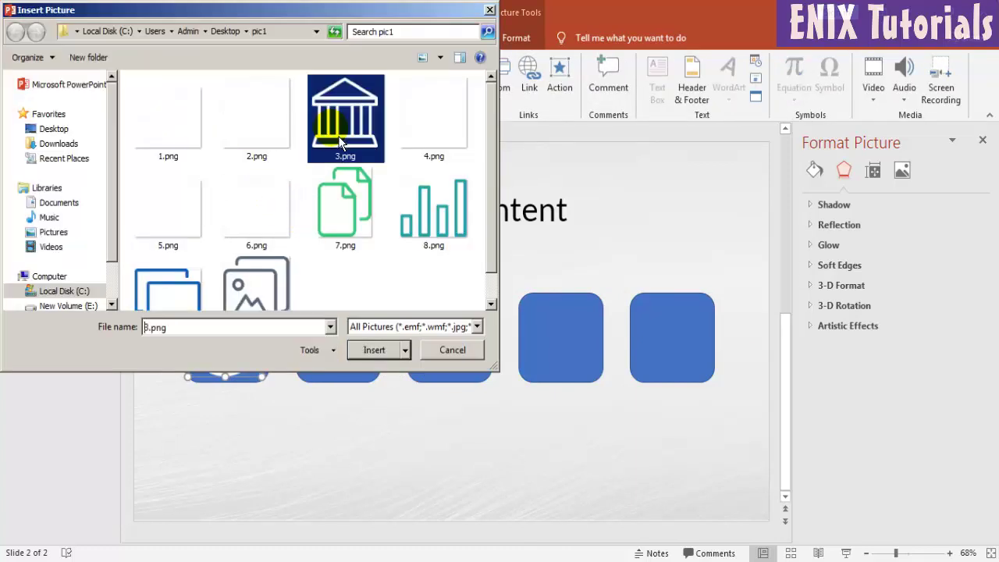
{"action": "left_click_drag", "start_coordinate": [414, 342], "coordinate": [333, 352]}
Insert the circled arrow (4.png) and bar chart (5.png) icons onto the fourth and third squares
{"action": "left_click", "coordinate": [430, 352]}
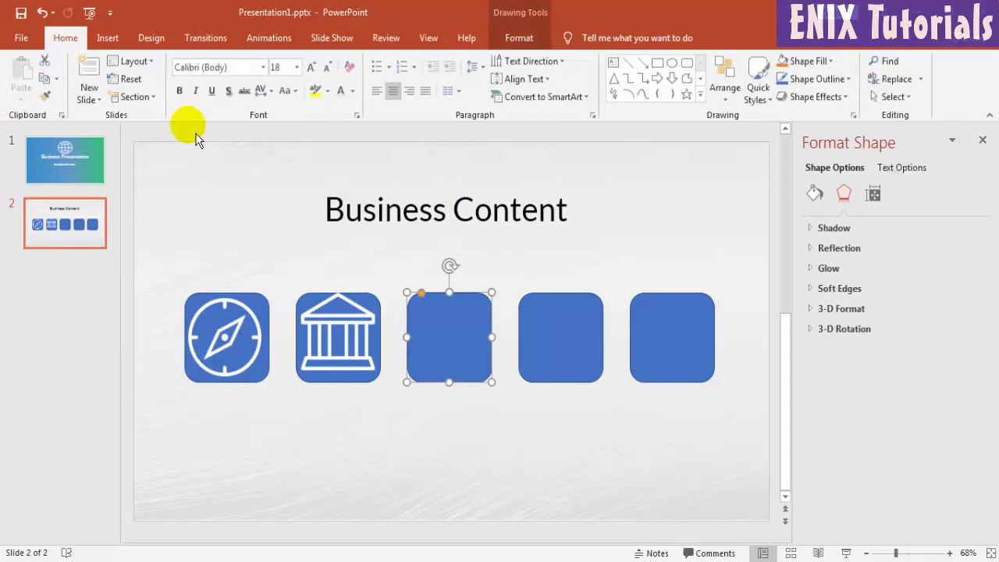
{"action": "left_click", "coordinate": [109, 37]}
{"action": "left_click", "coordinate": [113, 82]}
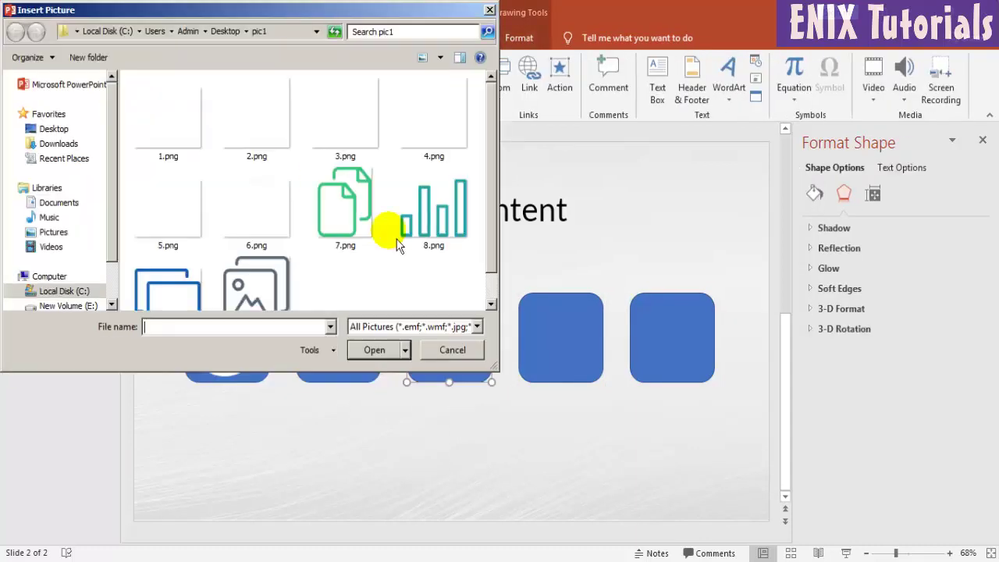
{"action": "double_click", "coordinate": [410, 139]}
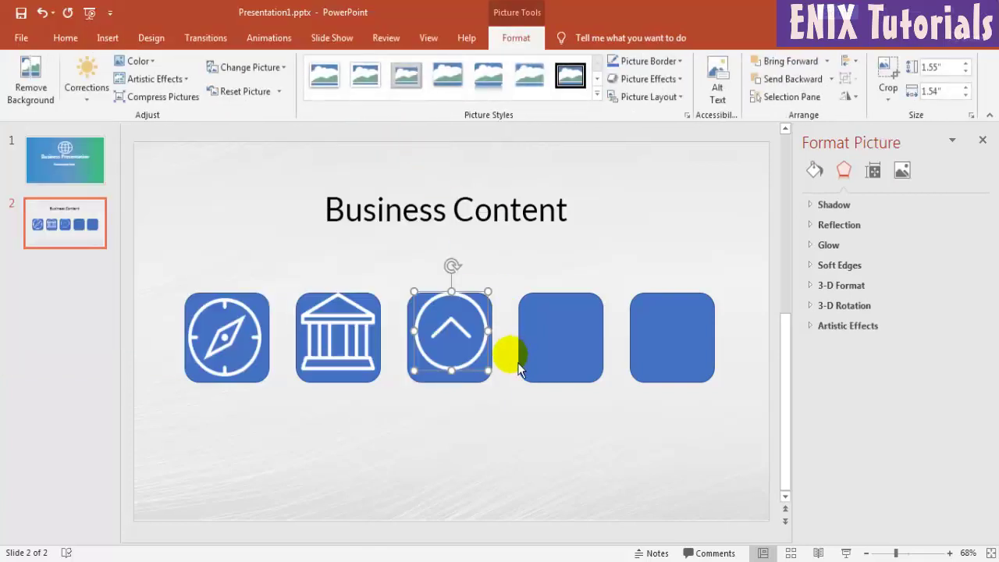
{"action": "left_click", "coordinate": [569, 351]}
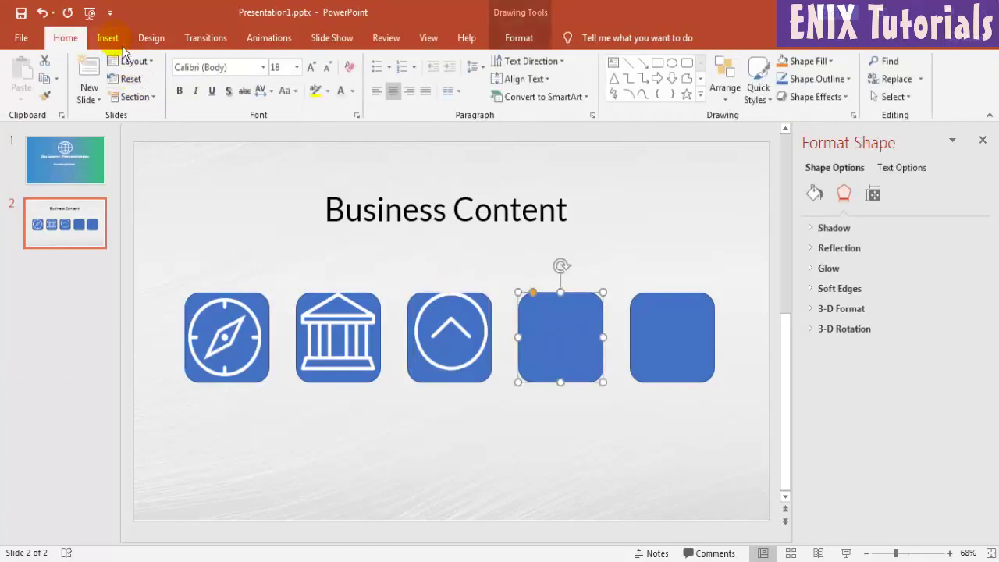
{"action": "left_click", "coordinate": [108, 37]}
{"action": "left_click", "coordinate": [110, 78]}
{"action": "double_click", "coordinate": [188, 225]}
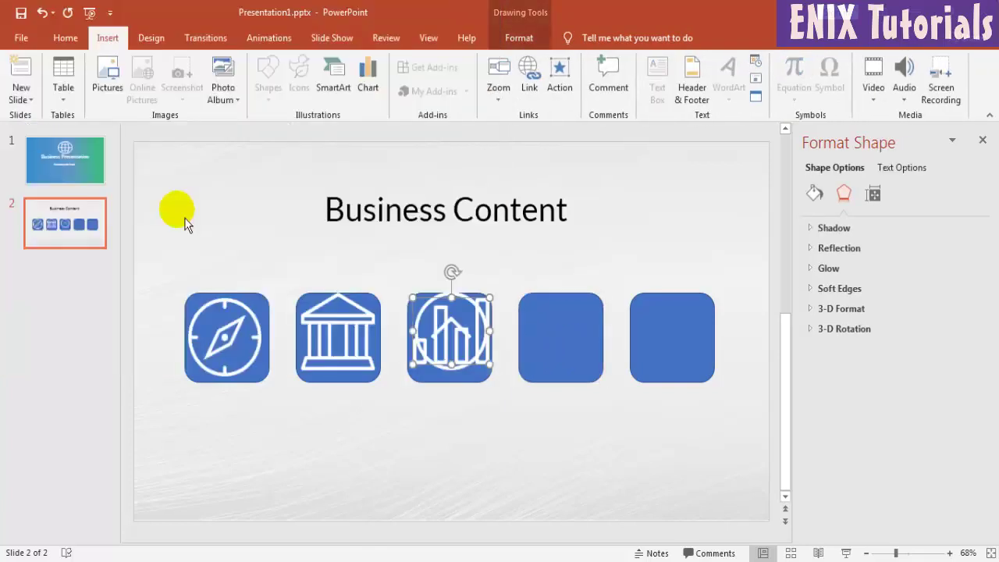
{"action": "mouse_move", "coordinate": [435, 323]}
{"action": "left_mouse_down"}
{"action": "mouse_move", "coordinate": [468, 335]}
{"action": "mouse_move", "coordinate": [412, 281]}
{"action": "left_mouse_up"}
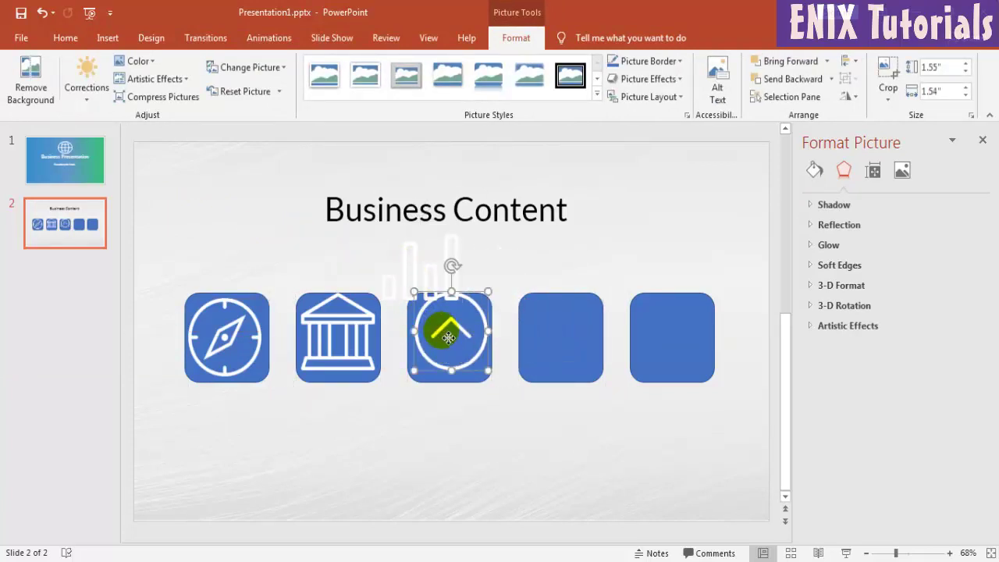
{"action": "left_click_drag", "start_coordinate": [423, 330], "coordinate": [537, 331]}
{"action": "left_click", "coordinate": [437, 279]}
{"action": "left_click_drag", "start_coordinate": [437, 278], "coordinate": [457, 330]}
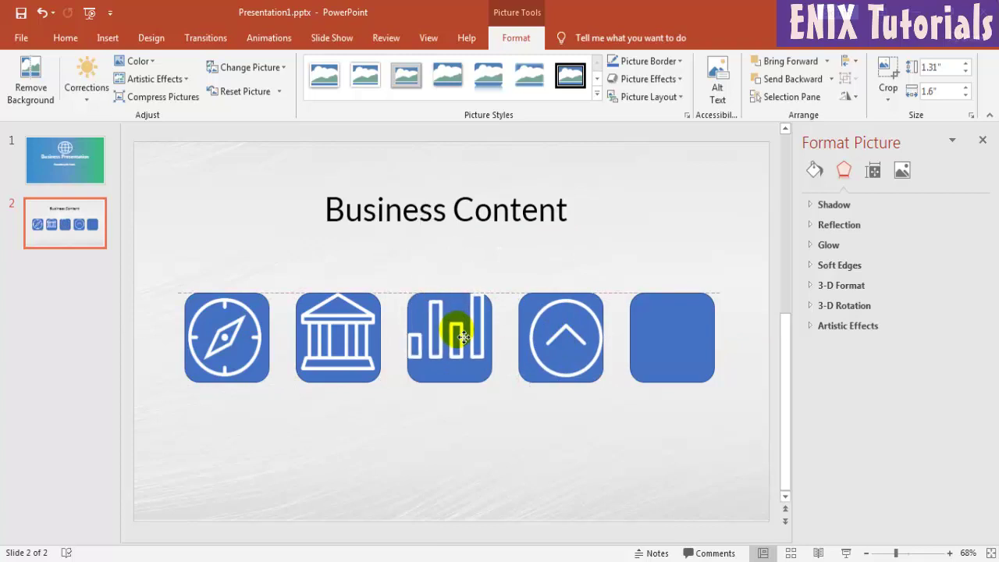
Insert the people icon 6.png and place it on the fifth square
{"action": "left_click", "coordinate": [664, 348]}
{"action": "left_click", "coordinate": [108, 37]}
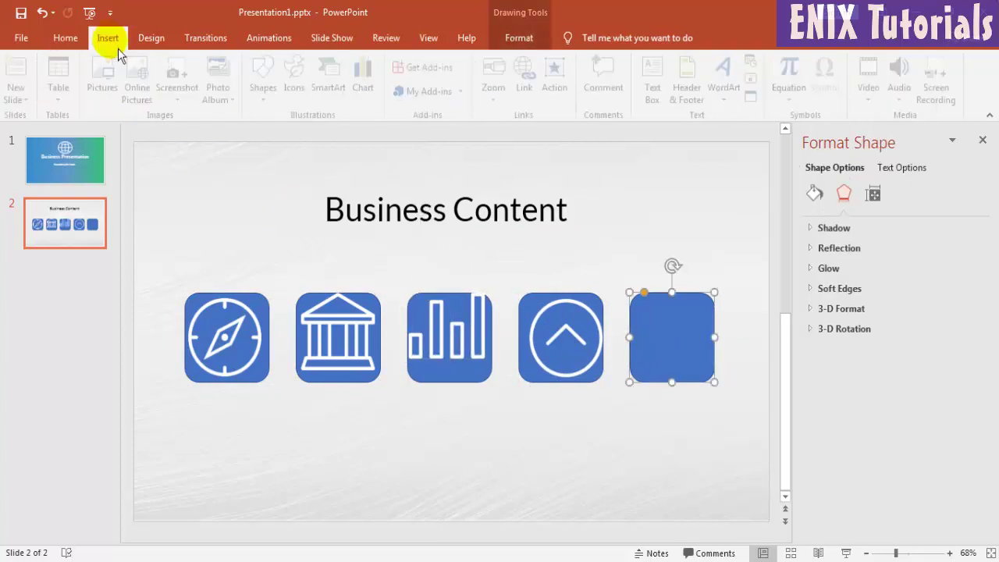
{"action": "left_click", "coordinate": [104, 74]}
{"action": "double_click", "coordinate": [281, 237]}
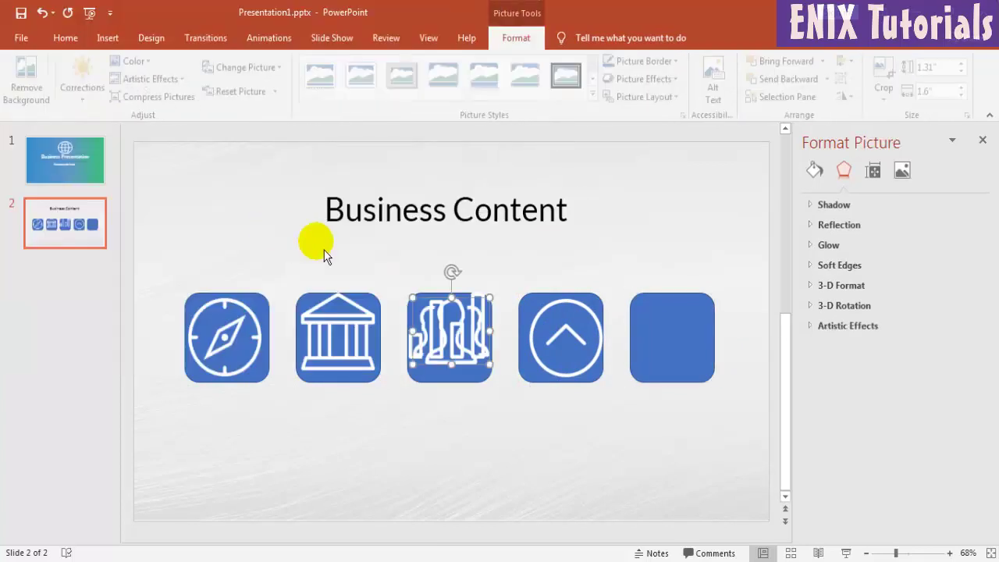
{"action": "left_click_drag", "start_coordinate": [457, 339], "coordinate": [692, 345]}
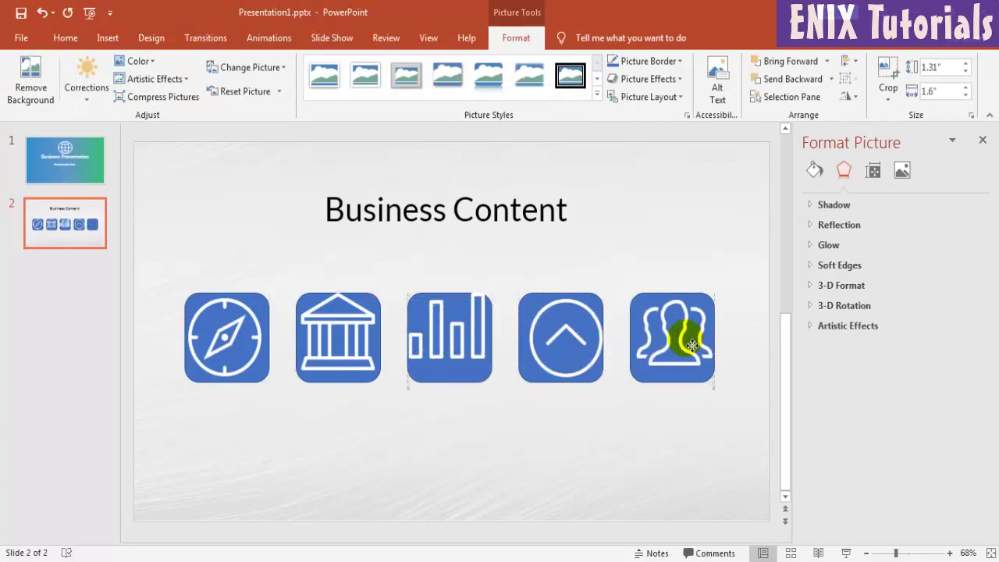
{"action": "left_click", "coordinate": [455, 346]}
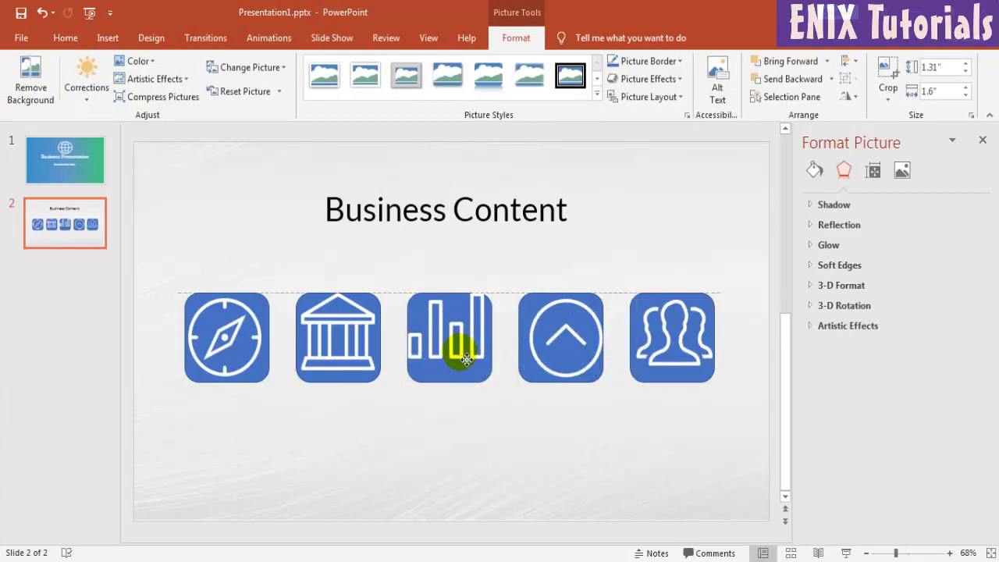
Shrink the compass and bank icons (bank to 1.15") and centre them in their squares
{"action": "left_click", "coordinate": [235, 357]}
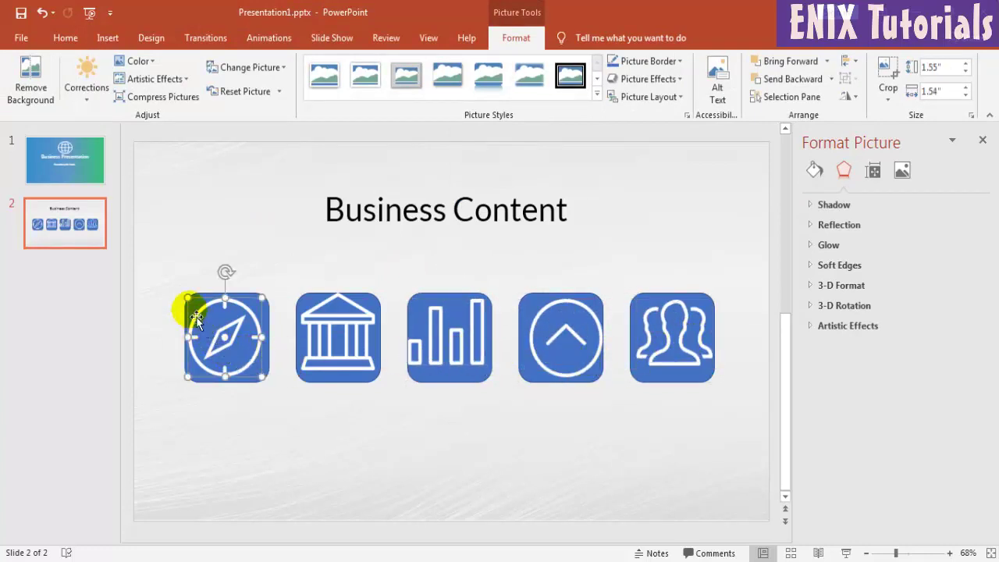
{"action": "left_click_drag", "start_coordinate": [191, 306], "coordinate": [209, 320]}
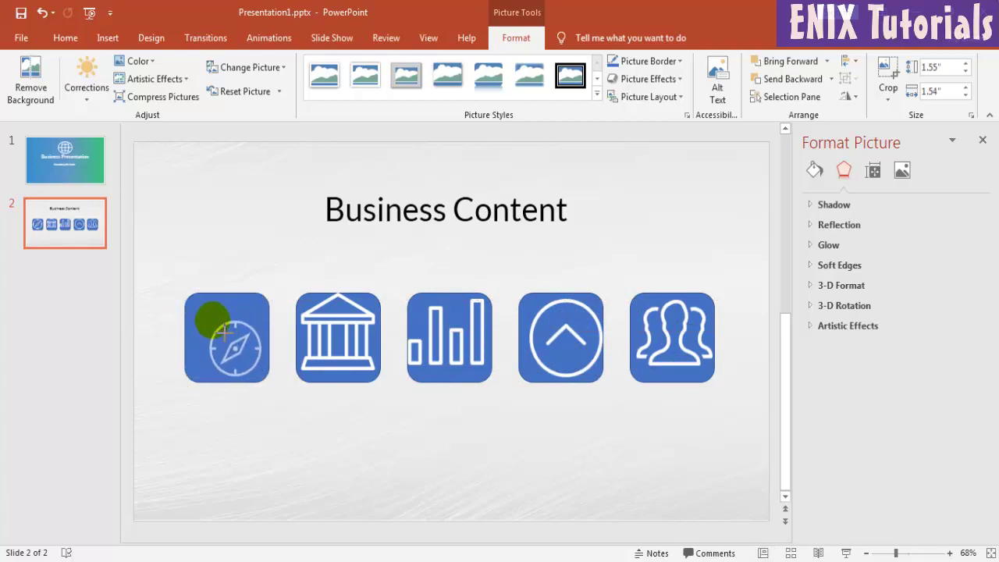
{"action": "left_click_drag", "start_coordinate": [235, 355], "coordinate": [225, 343]}
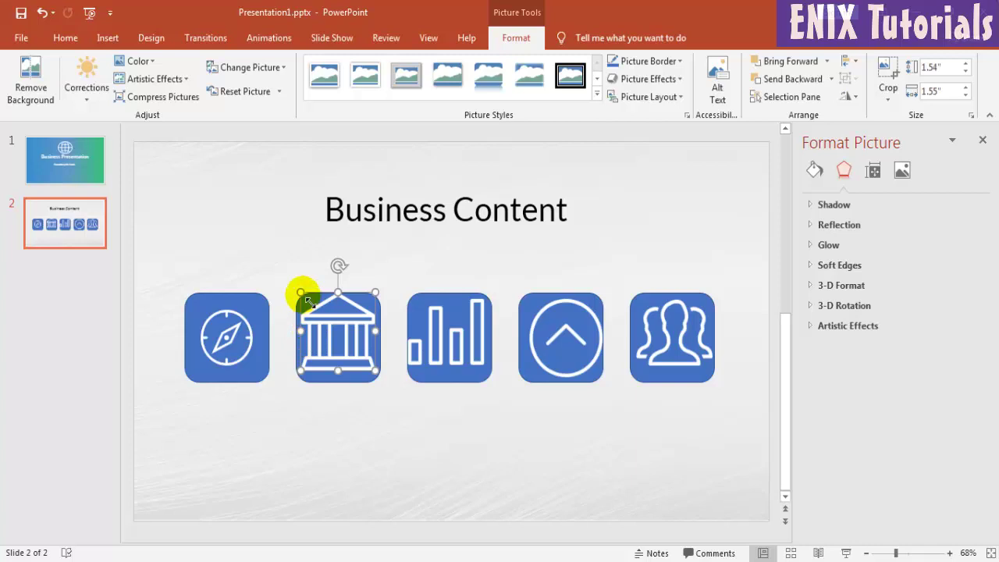
{"action": "left_click_drag", "start_coordinate": [301, 293], "coordinate": [319, 312]}
{"action": "left_click_drag", "start_coordinate": [348, 358], "coordinate": [339, 350]}
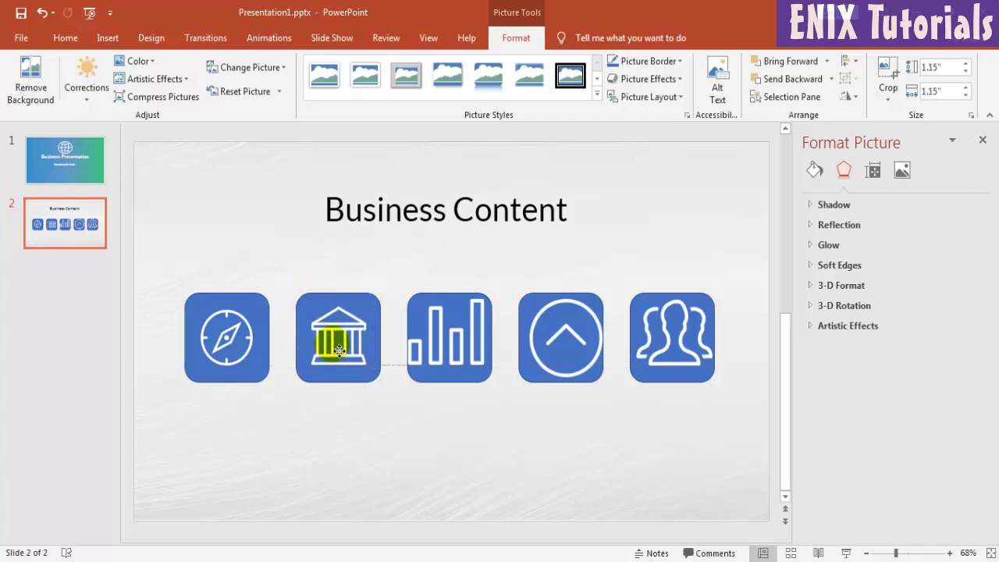
{"action": "left_click_drag", "start_coordinate": [339, 350], "coordinate": [337, 350]}
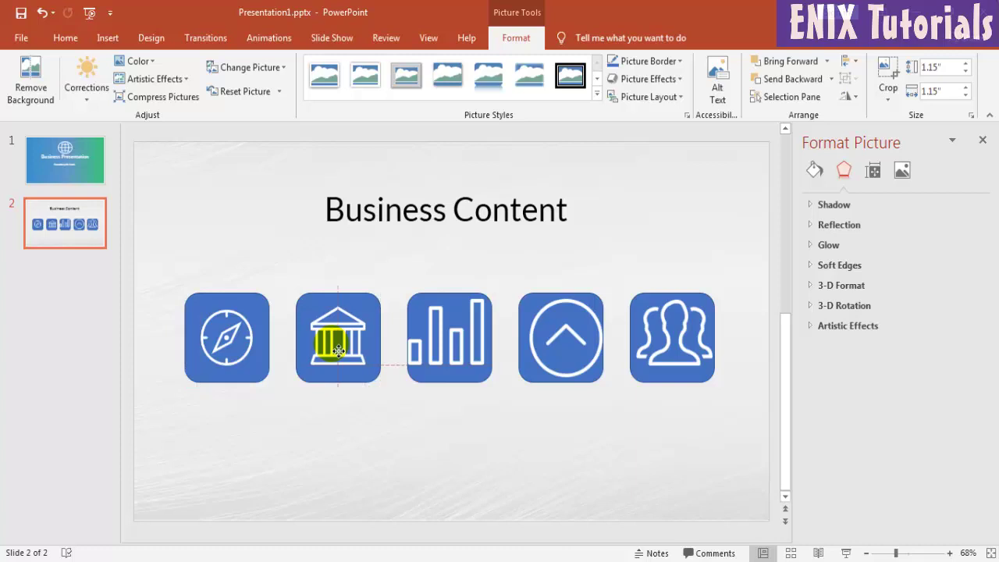
Shrink and centre the bar chart, up-arrow and people icons in their squares
{"action": "left_click", "coordinate": [434, 352]}
{"action": "left_click_drag", "start_coordinate": [408, 296], "coordinate": [460, 345]}
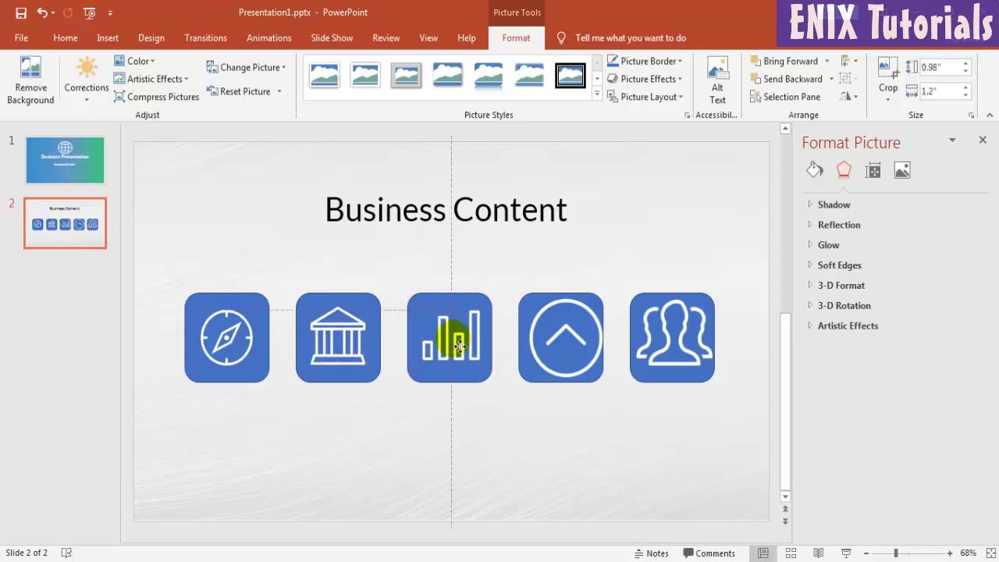
{"action": "left_click", "coordinate": [581, 361]}
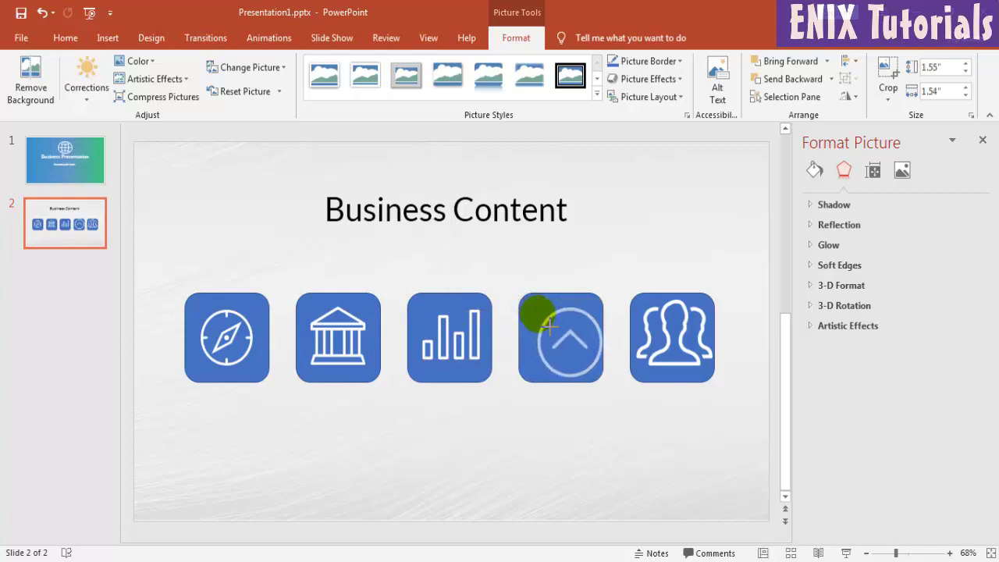
{"action": "left_click_drag", "start_coordinate": [533, 308], "coordinate": [561, 358]}
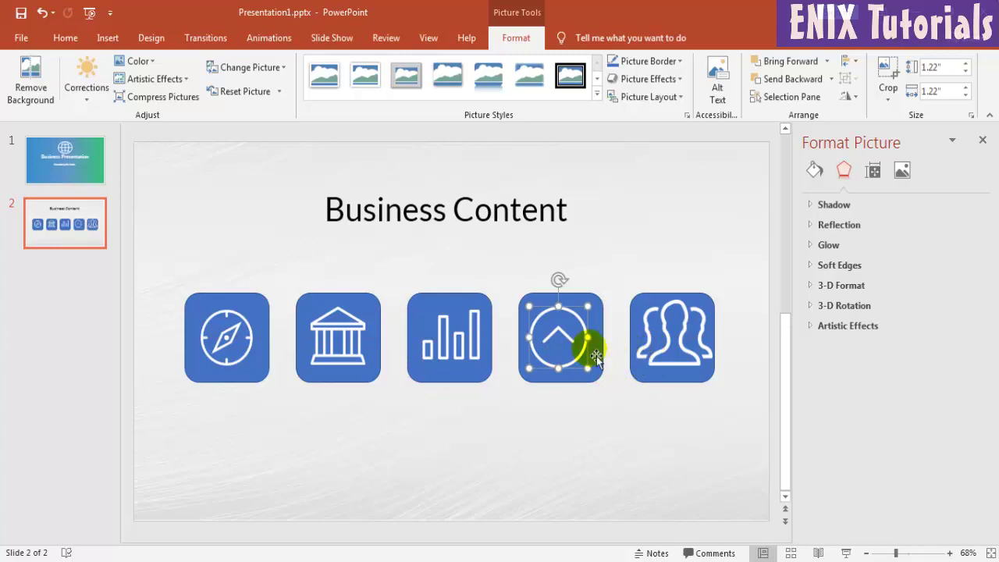
{"action": "left_click", "coordinate": [648, 344]}
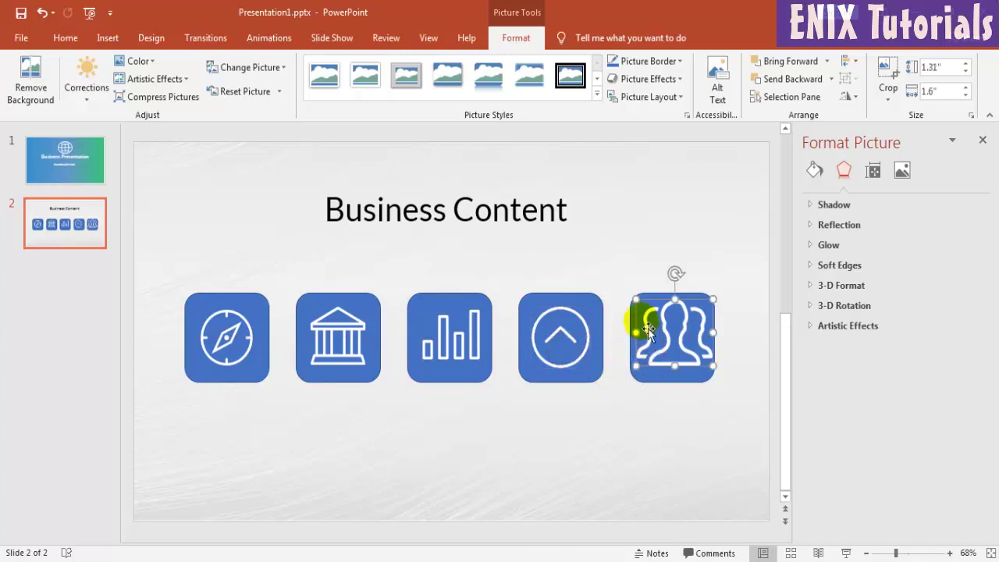
{"action": "left_click_drag", "start_coordinate": [642, 302], "coordinate": [669, 348]}
Fill the compass square dark grey and the bank square light green
{"action": "left_click", "coordinate": [747, 415]}
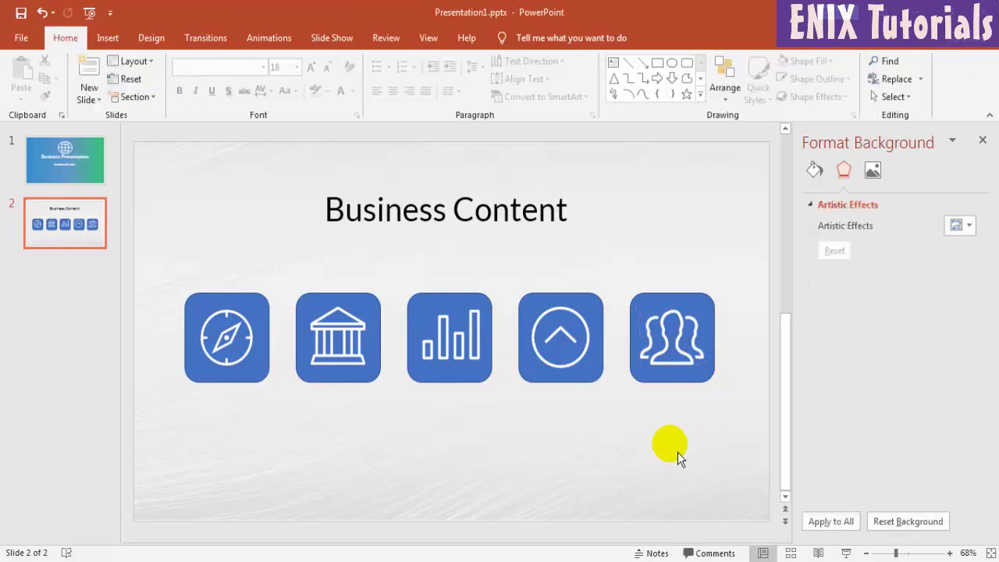
{"action": "left_click", "coordinate": [257, 299]}
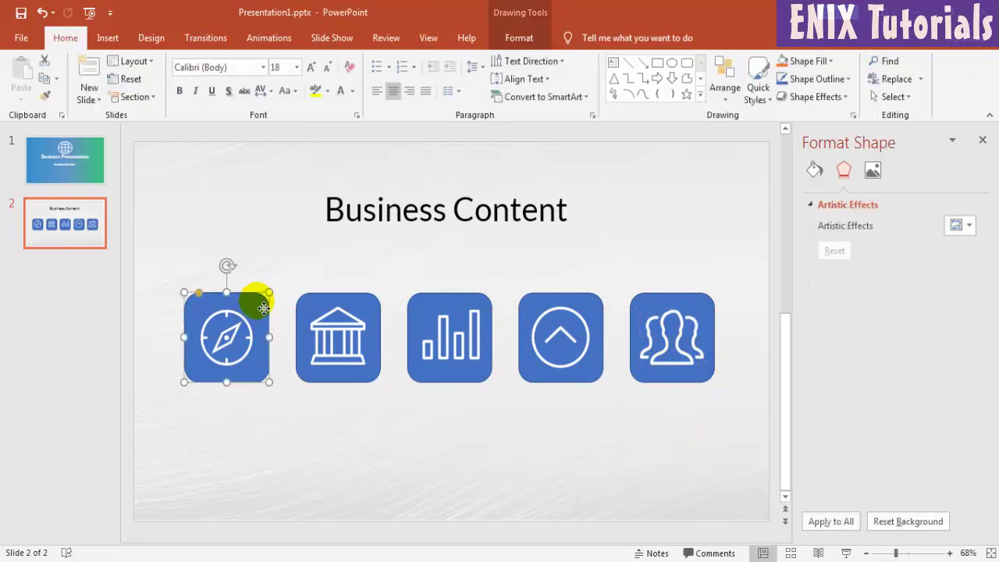
{"action": "left_click", "coordinate": [514, 39]}
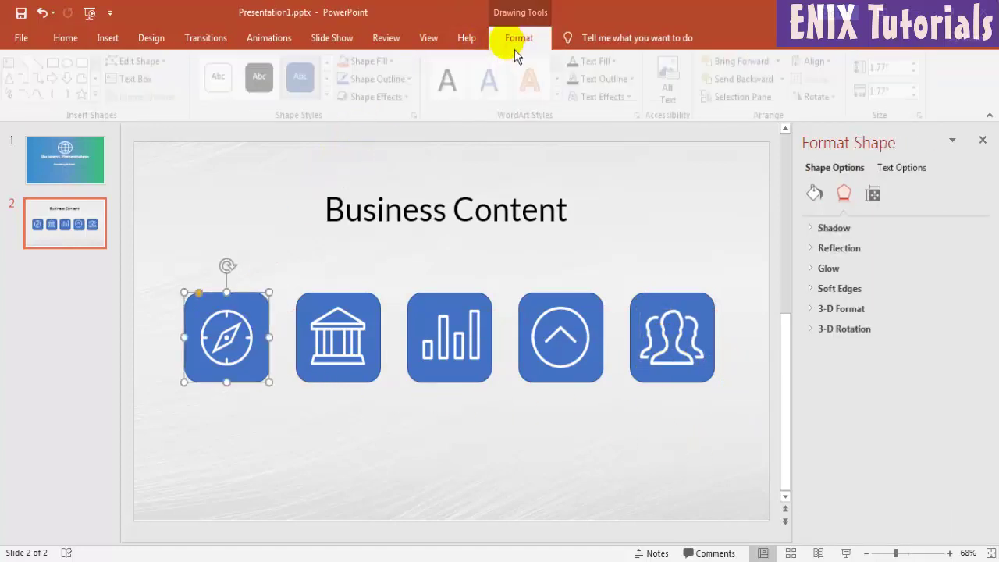
{"action": "left_click", "coordinate": [396, 61]}
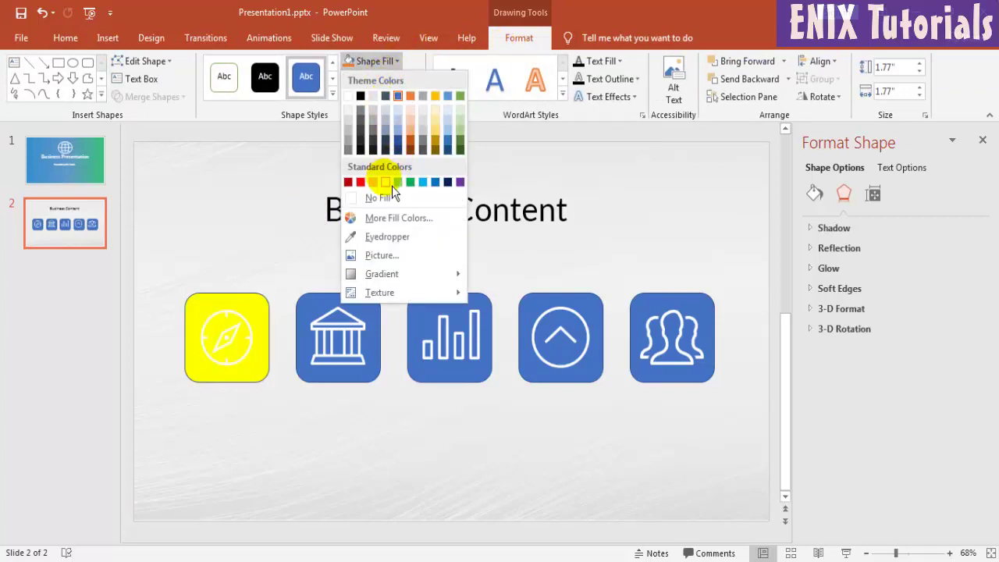
{"action": "left_click", "coordinate": [361, 123]}
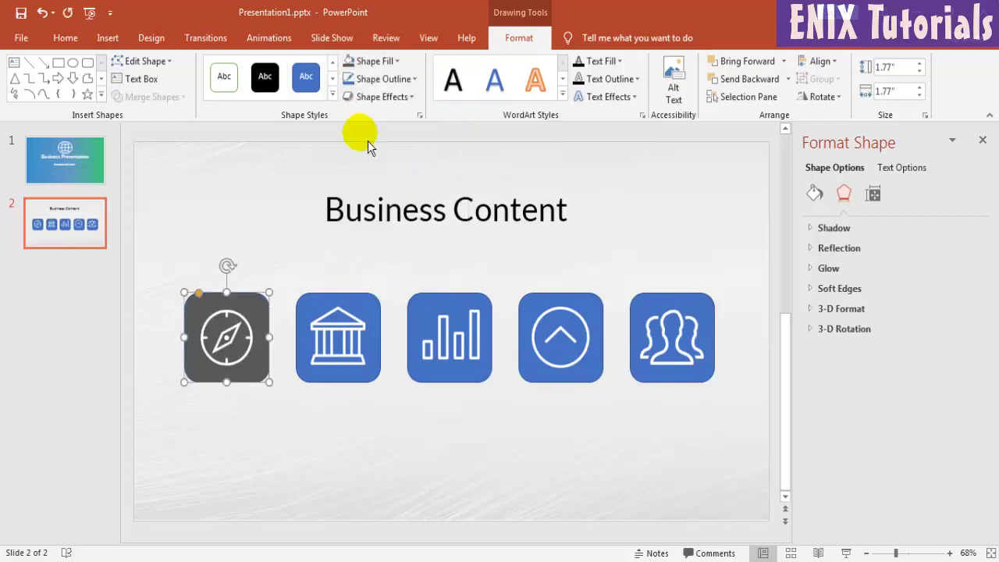
{"action": "left_click", "coordinate": [364, 303]}
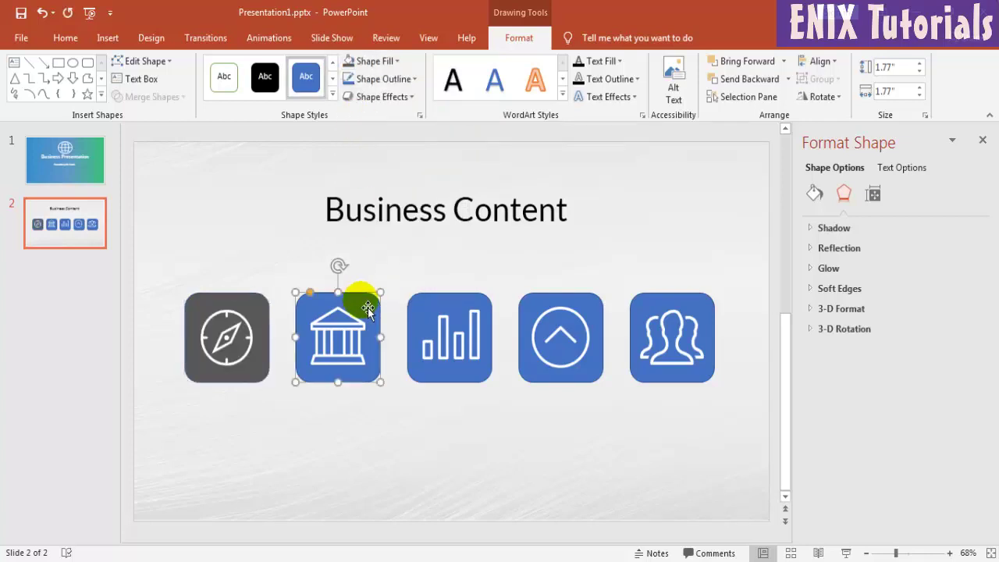
{"action": "left_click", "coordinate": [395, 61]}
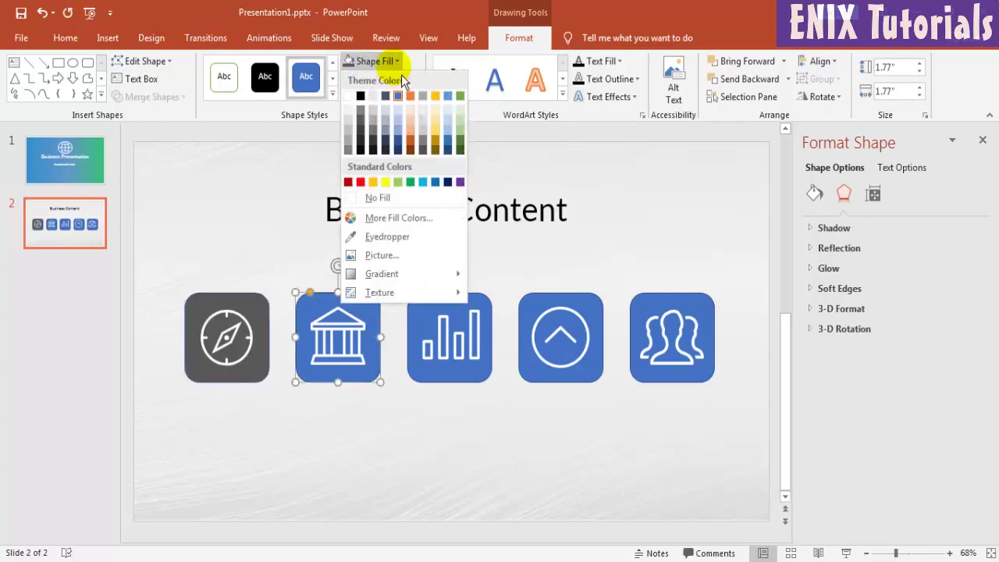
{"action": "left_click", "coordinate": [460, 130]}
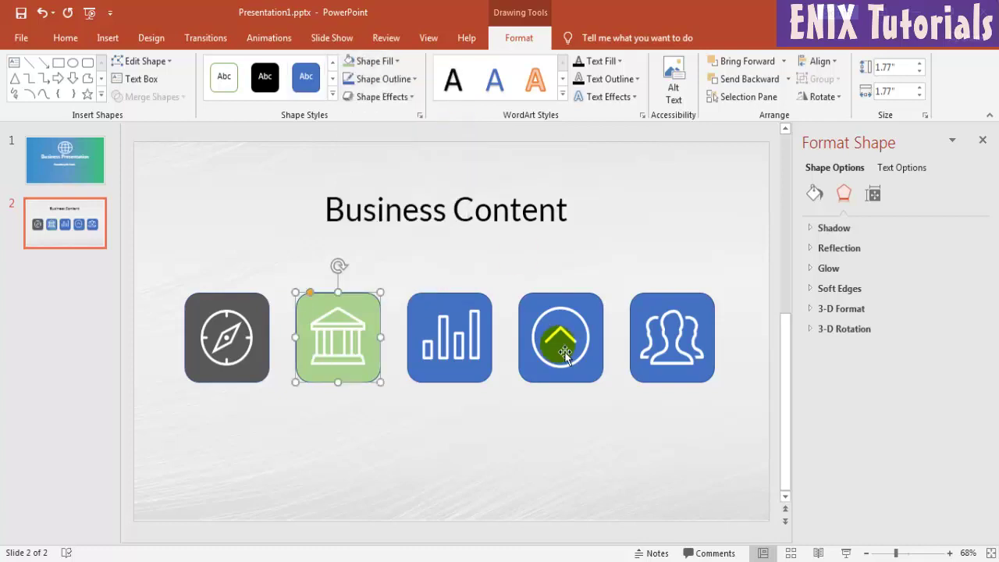
Fill the bar-chart square light orange and the up-arrow square green
{"action": "left_click", "coordinate": [472, 312]}
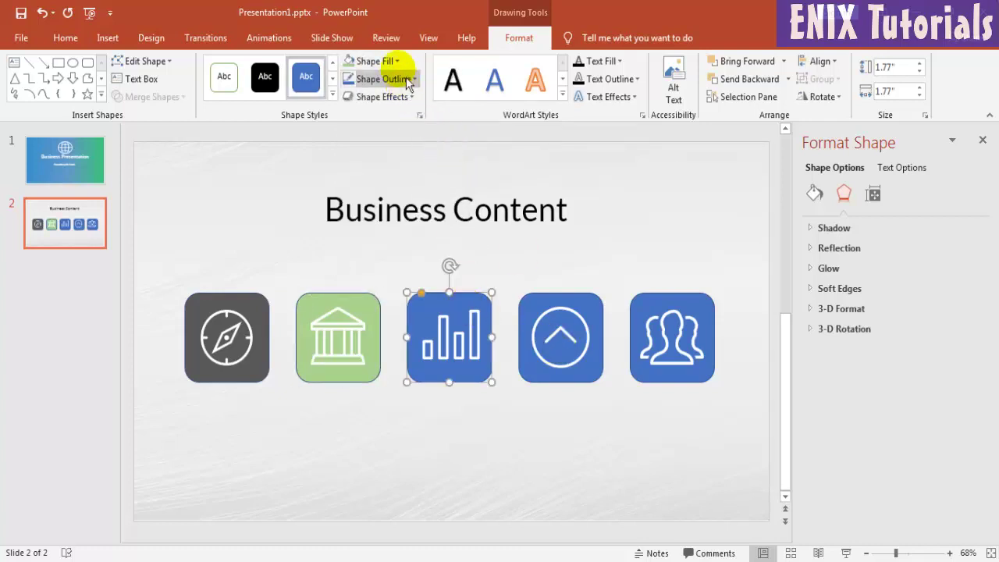
{"action": "left_click", "coordinate": [375, 60]}
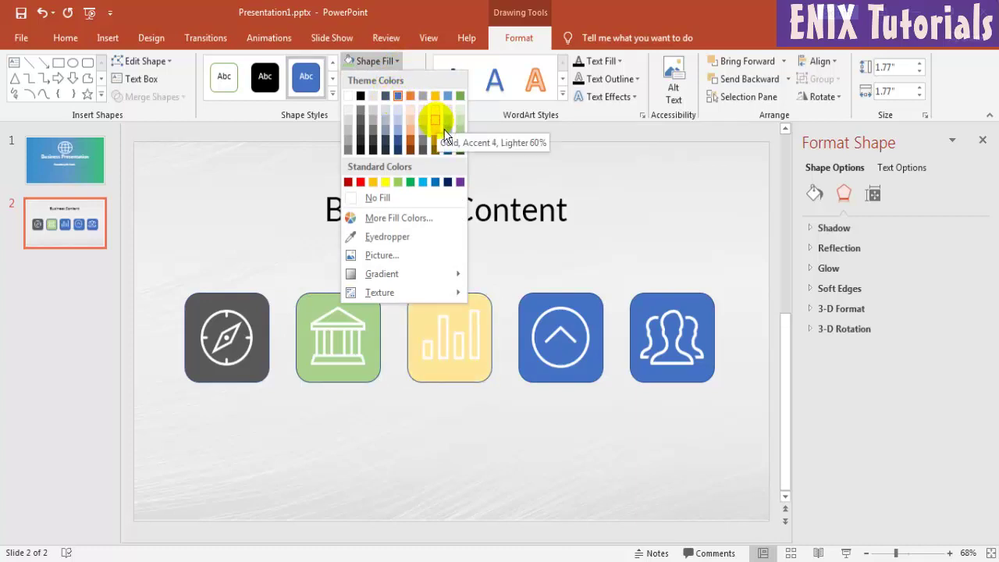
{"action": "left_click", "coordinate": [414, 141]}
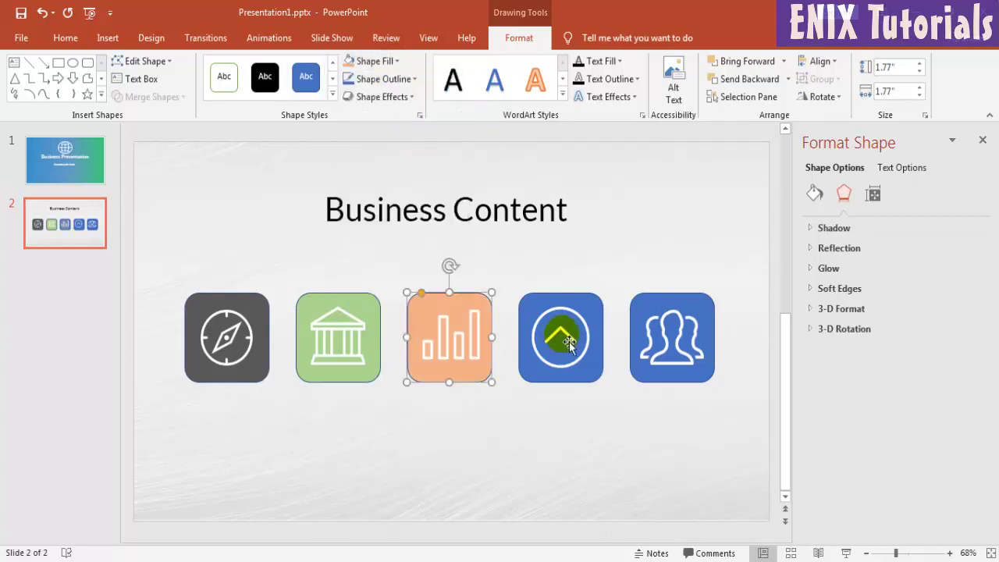
{"action": "left_click", "coordinate": [534, 305]}
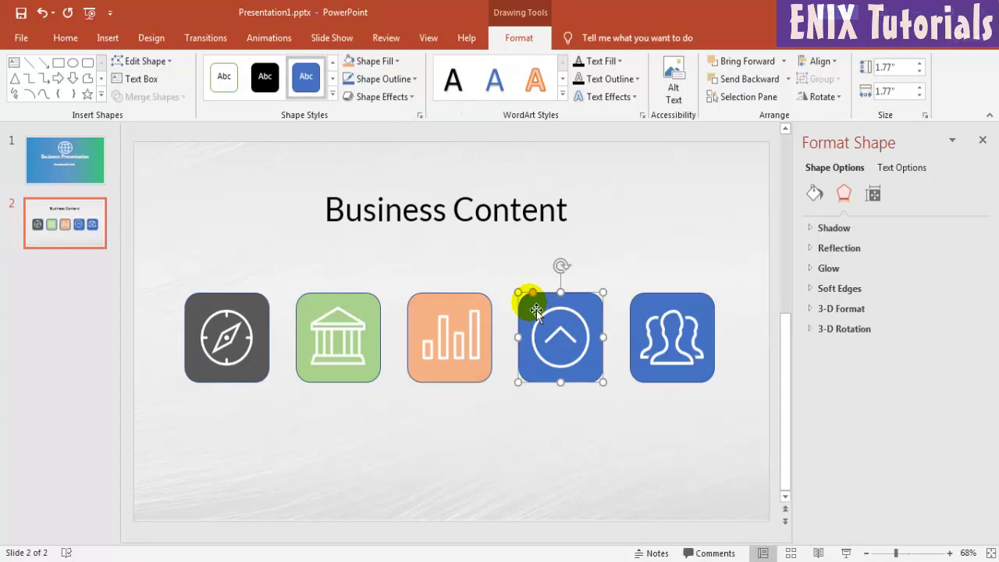
{"action": "left_click", "coordinate": [392, 62]}
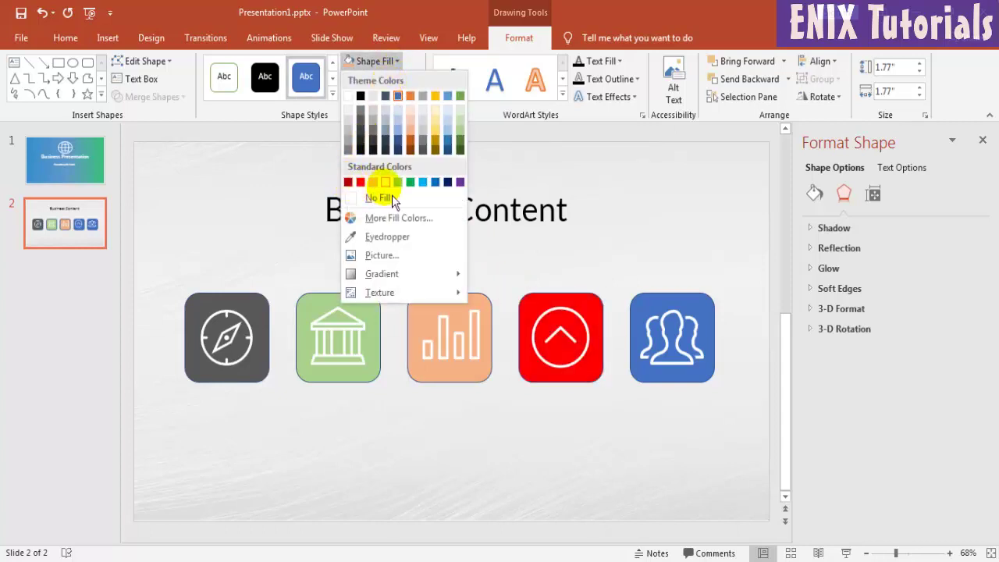
{"action": "left_click", "coordinate": [413, 186]}
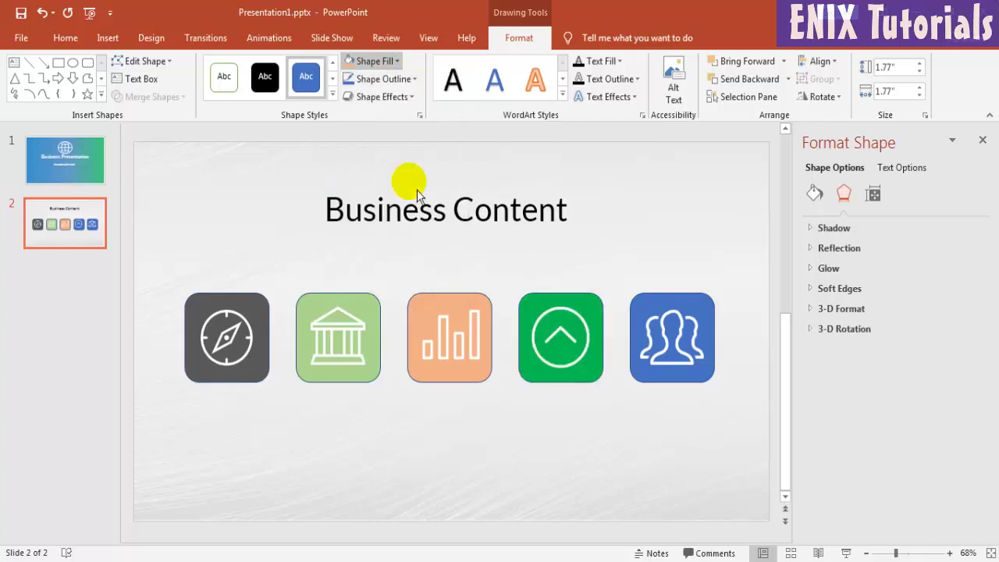
Change the bank square's fill from light green to red
{"action": "left_click", "coordinate": [655, 304]}
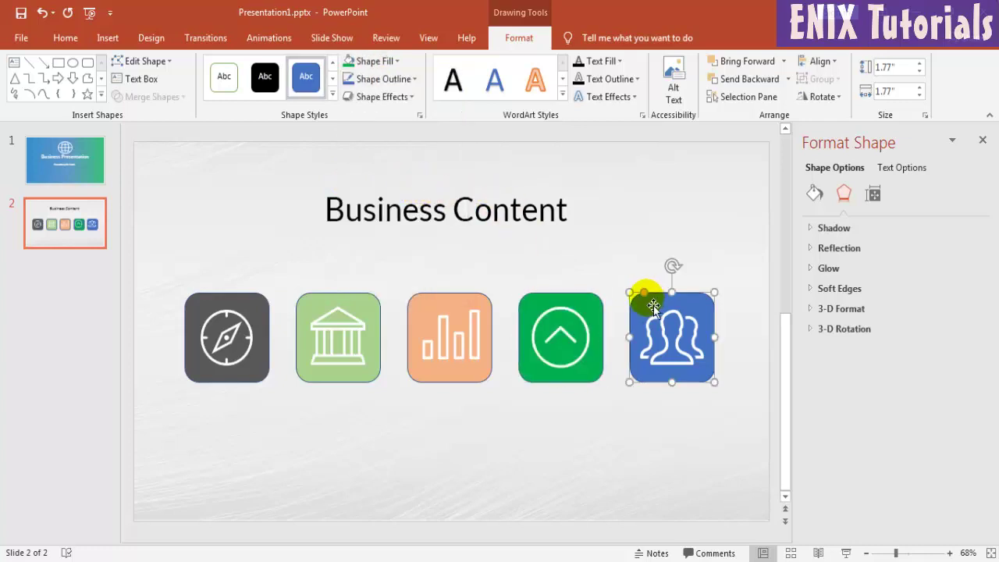
{"action": "left_click", "coordinate": [367, 306]}
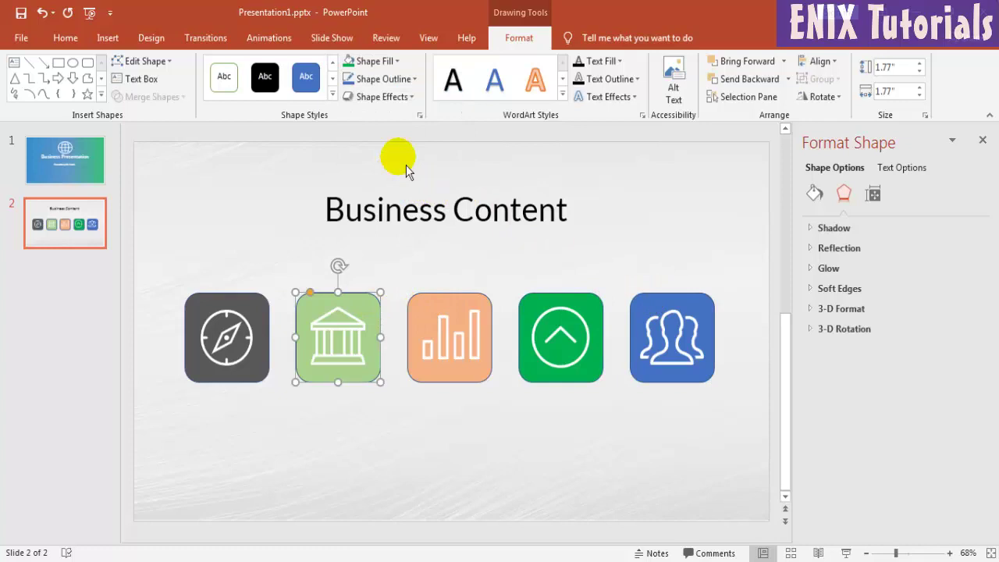
{"action": "left_click", "coordinate": [390, 62]}
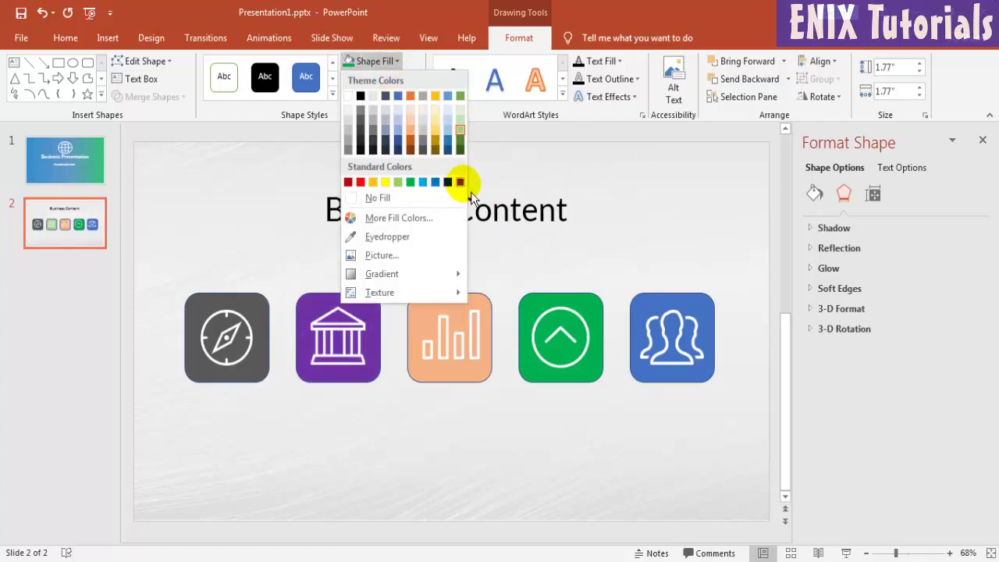
{"action": "left_click", "coordinate": [361, 183]}
{"action": "left_click", "coordinate": [284, 309]}
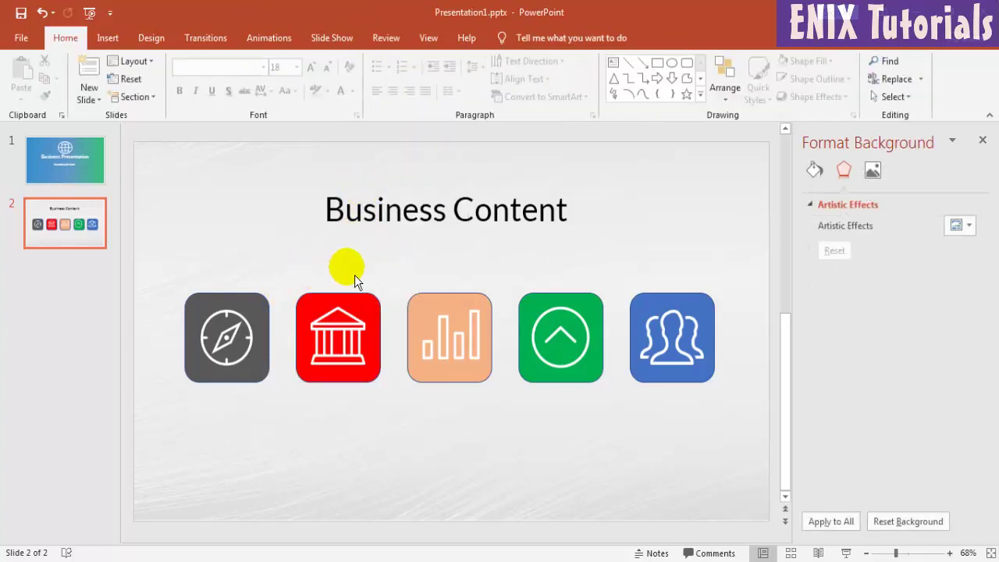
{"action": "left_click", "coordinate": [420, 305]}
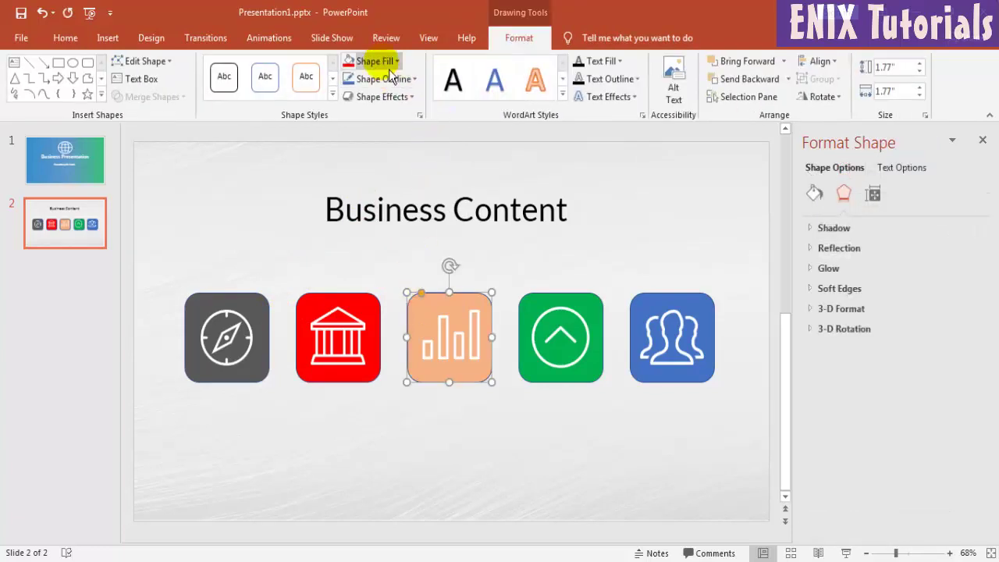
{"action": "left_click", "coordinate": [372, 61]}
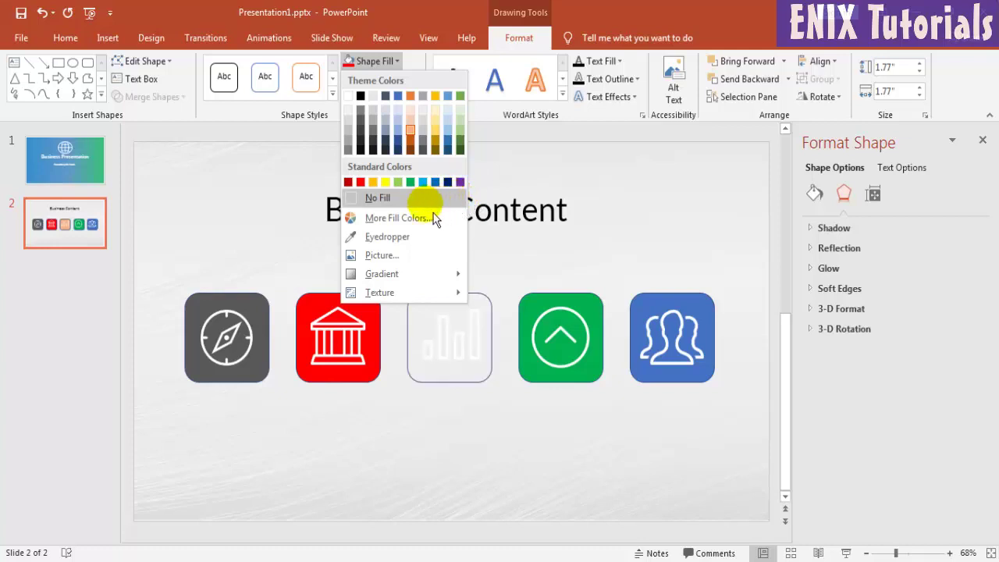
Give the bar-chart square a custom deep red fill colour
{"action": "left_click", "coordinate": [406, 219]}
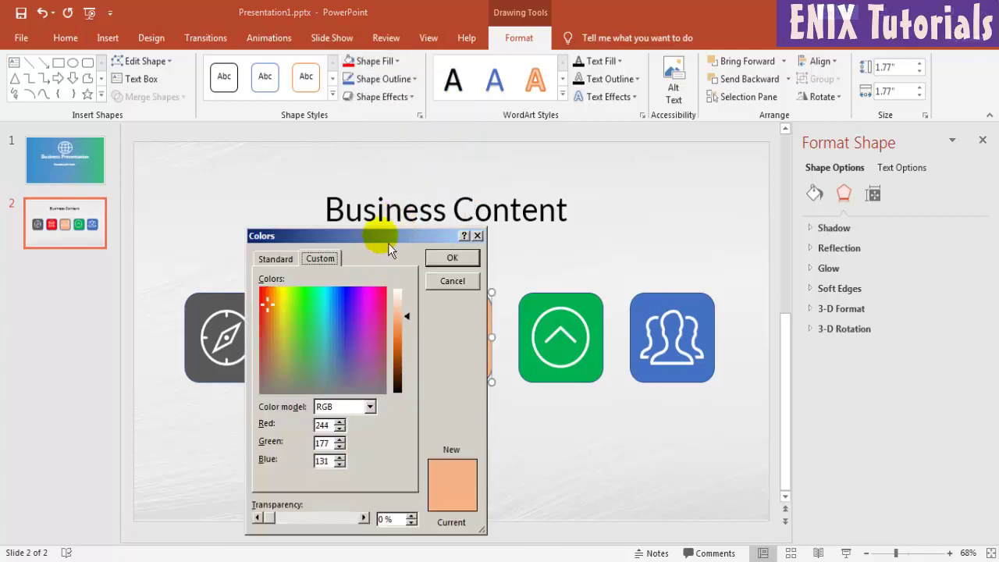
{"action": "mouse_move", "coordinate": [389, 236]}
{"action": "left_mouse_down"}
{"action": "mouse_move", "coordinate": [278, 151]}
{"action": "mouse_move", "coordinate": [257, 164]}
{"action": "left_mouse_up"}
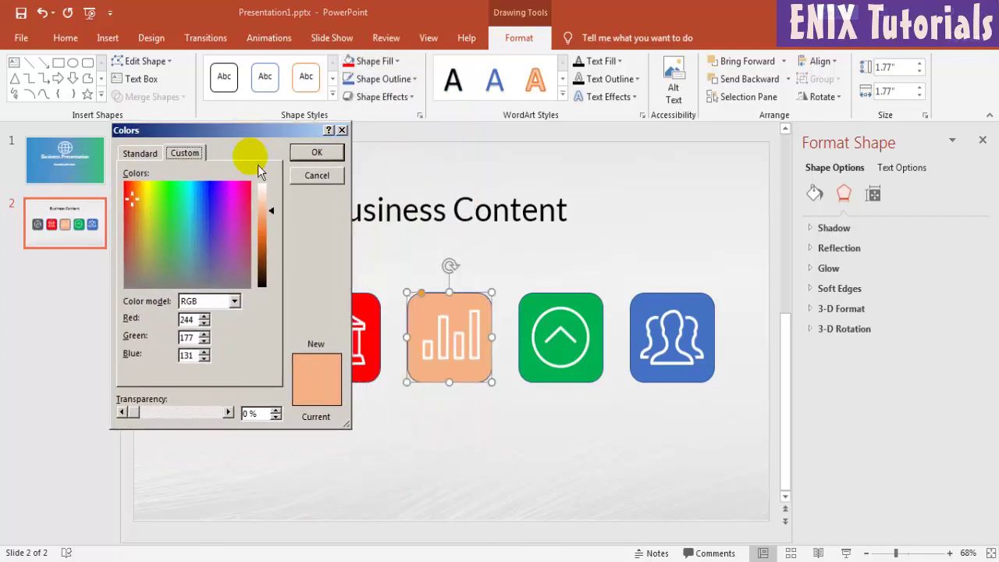
{"action": "key", "text": "Return"}
{"action": "left_click", "coordinate": [270, 225]}
{"action": "left_click", "coordinate": [416, 306]}
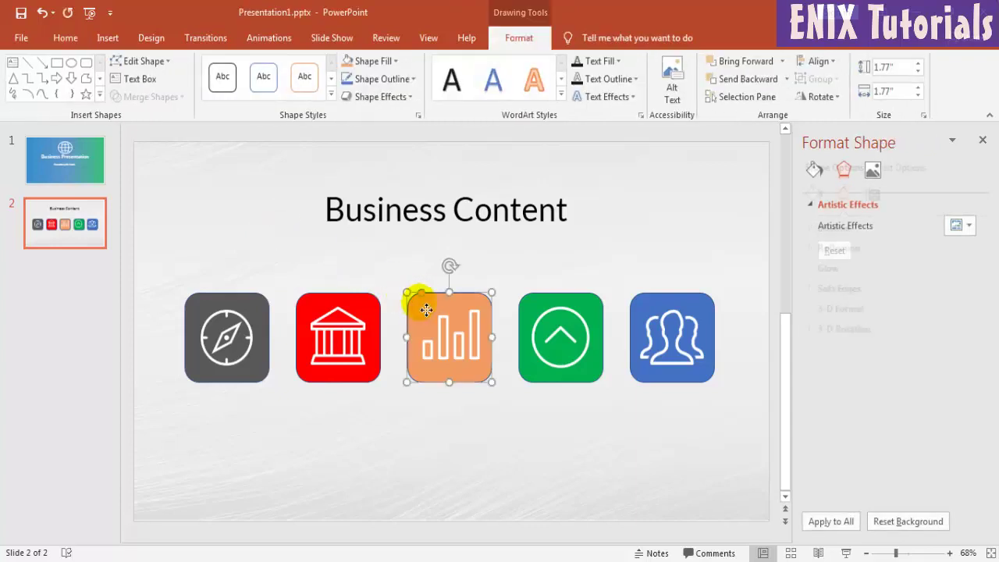
{"action": "left_click", "coordinate": [375, 61]}
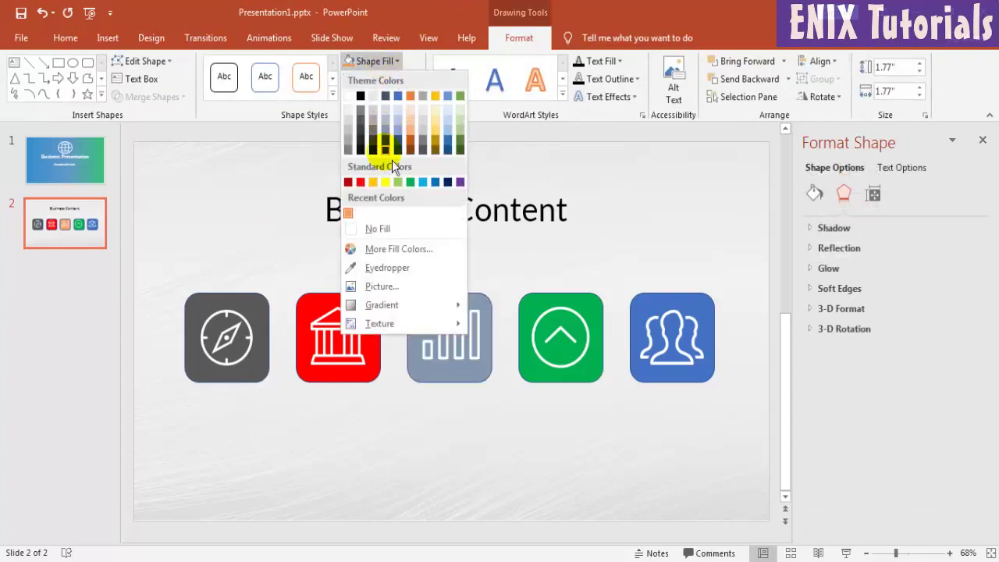
{"action": "left_click", "coordinate": [394, 248]}
{"action": "left_click_drag", "start_coordinate": [278, 229], "coordinate": [281, 248]}
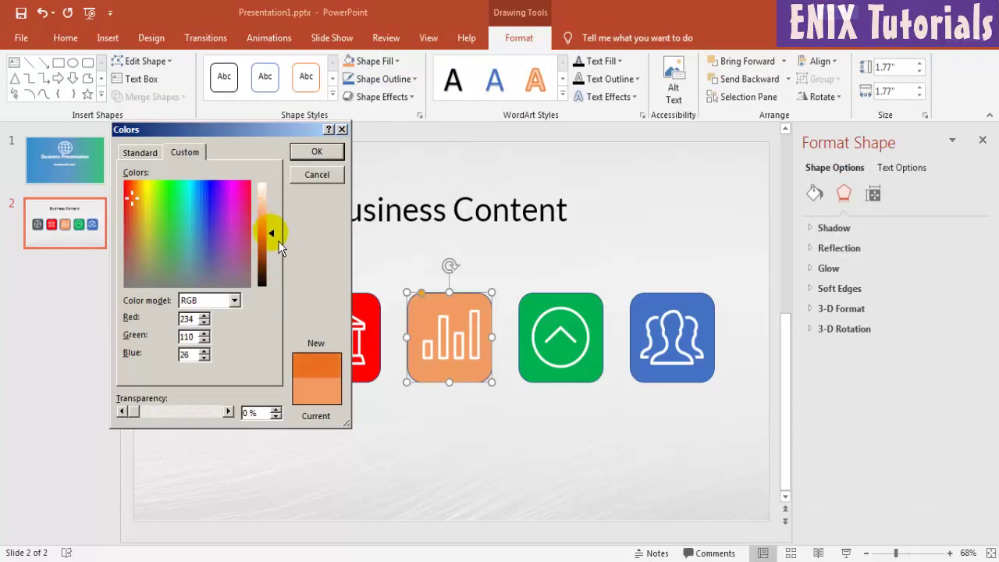
{"action": "left_click", "coordinate": [127, 196]}
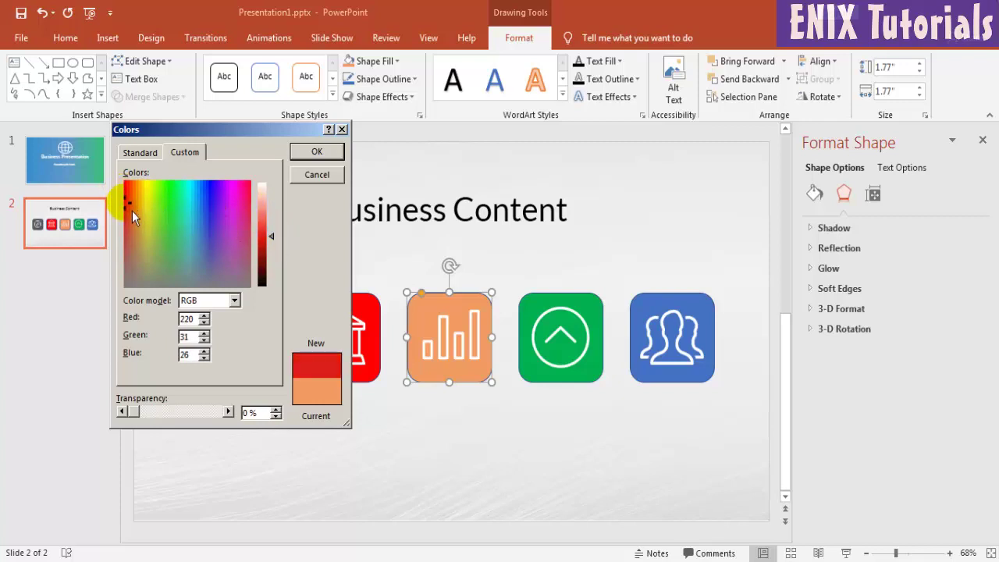
{"action": "left_click", "coordinate": [245, 209]}
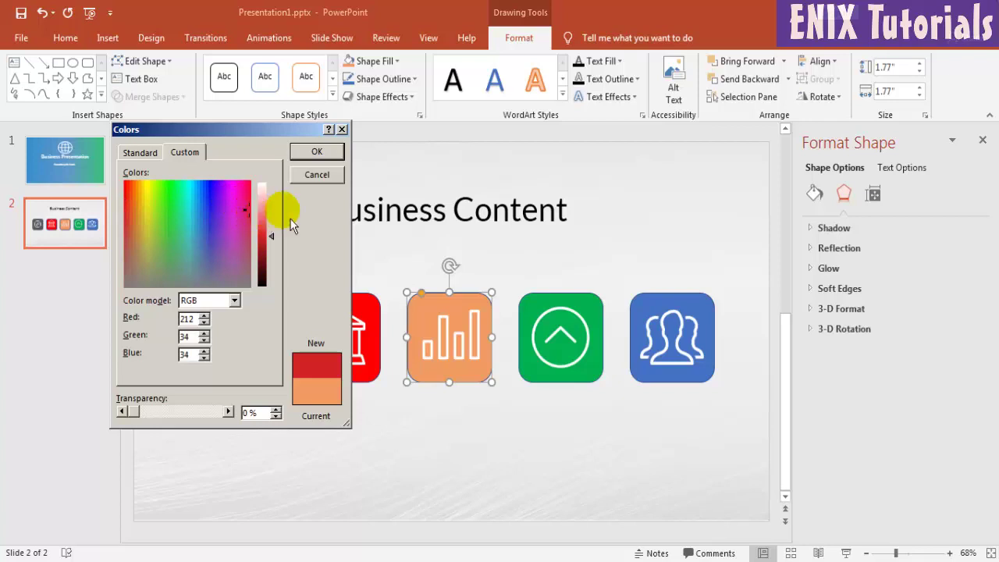
{"action": "left_click", "coordinate": [317, 152]}
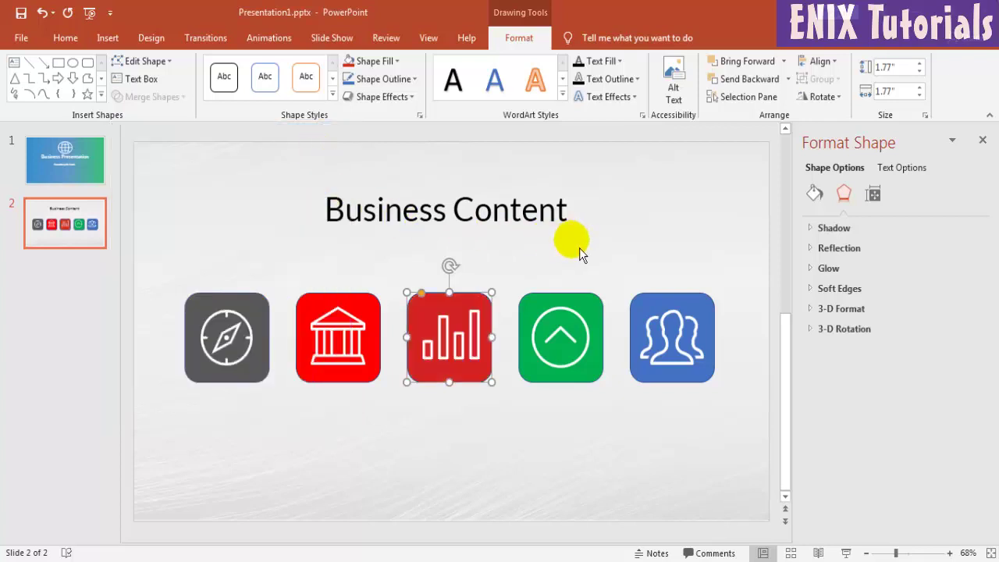
{"action": "left_click", "coordinate": [396, 308]}
Fill the bank square with a custom teal colour (RGB 13, 188, 197)
{"action": "left_click", "coordinate": [369, 301]}
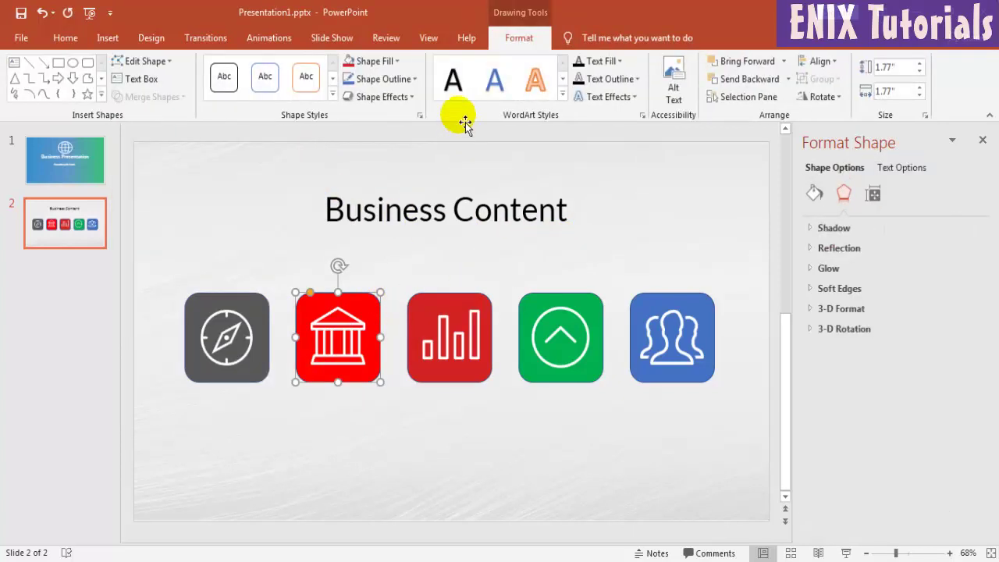
{"action": "left_click", "coordinate": [376, 61]}
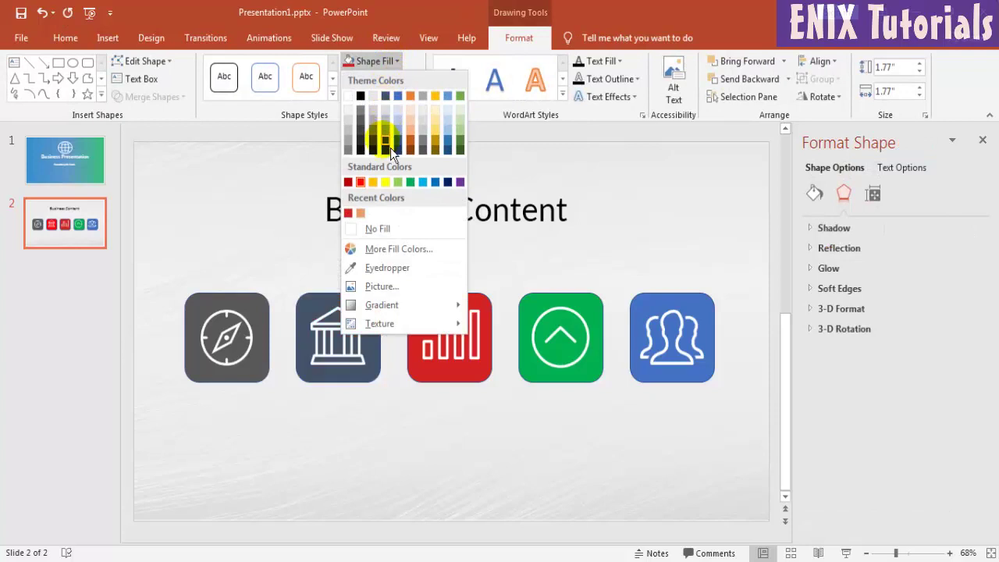
{"action": "left_click", "coordinate": [398, 250]}
{"action": "left_click", "coordinate": [195, 153]}
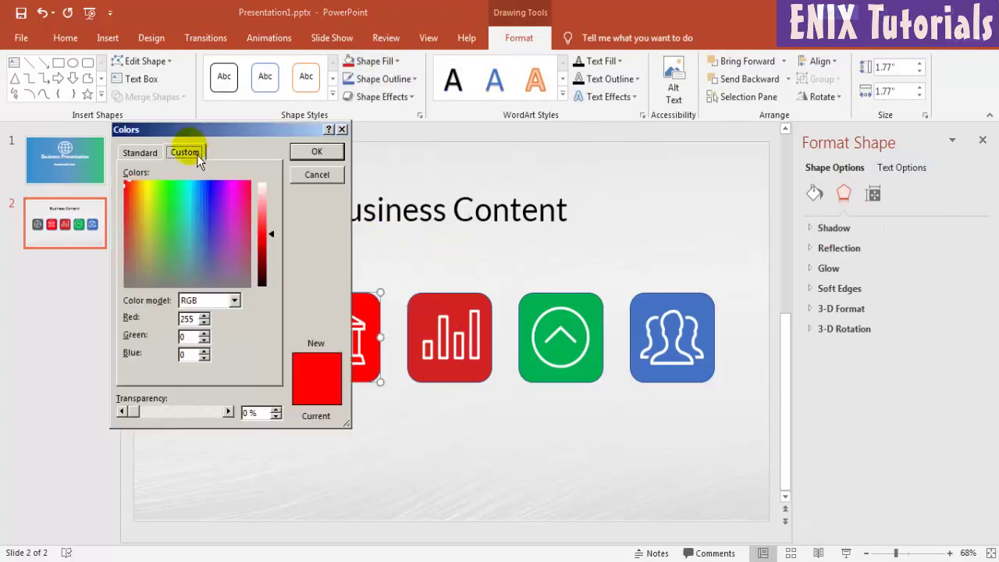
{"action": "left_click", "coordinate": [144, 208]}
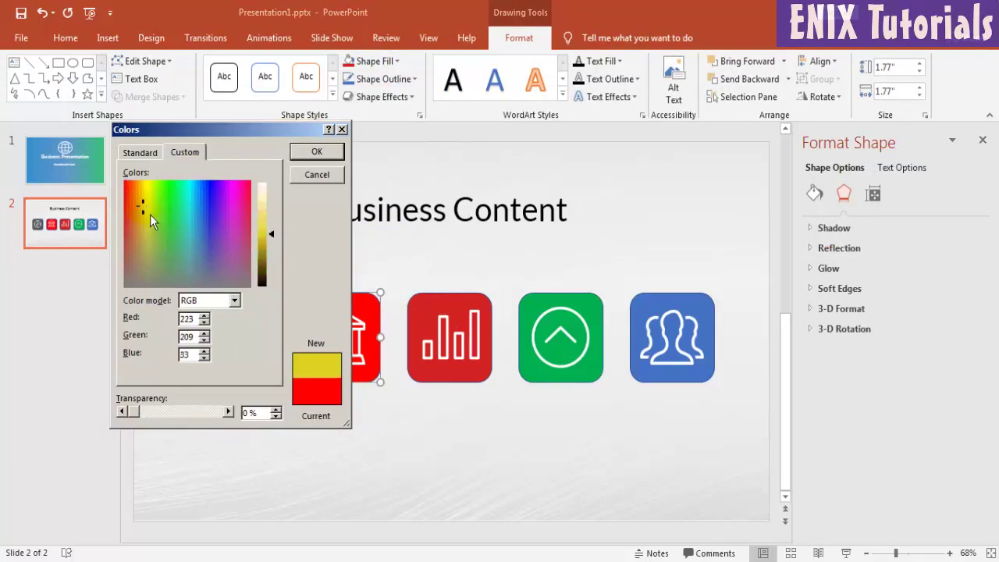
{"action": "mouse_move", "coordinate": [149, 214]}
{"action": "left_mouse_down"}
{"action": "mouse_move", "coordinate": [206, 230]}
{"action": "mouse_move", "coordinate": [168, 235]}
{"action": "mouse_move", "coordinate": [153, 248]}
{"action": "mouse_move", "coordinate": [160, 258]}
{"action": "mouse_move", "coordinate": [135, 223]}
{"action": "mouse_move", "coordinate": [160, 217]}
{"action": "left_mouse_up"}
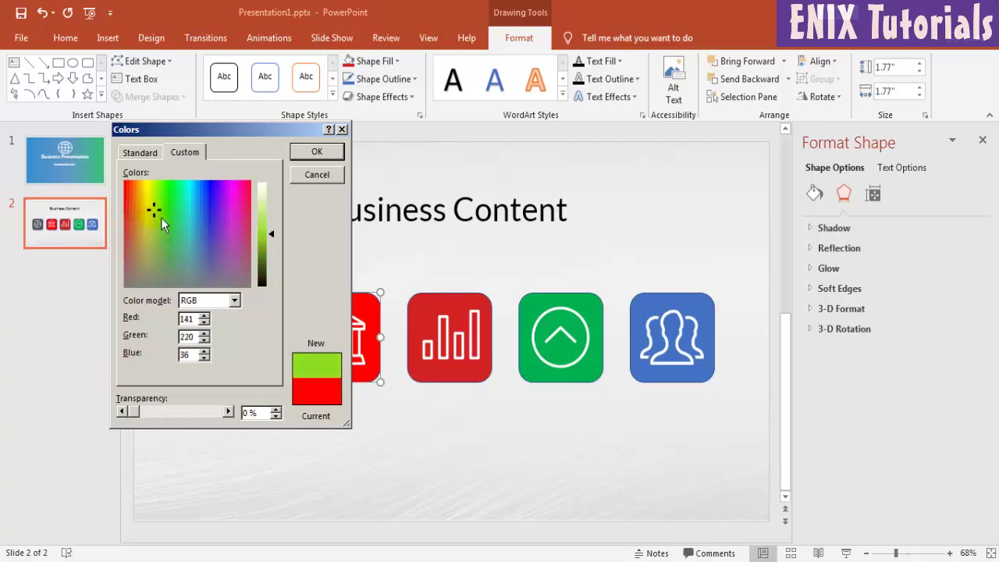
{"action": "mouse_move", "coordinate": [223, 131]}
{"action": "left_mouse_down"}
{"action": "mouse_move", "coordinate": [424, 129]}
{"action": "mouse_move", "coordinate": [408, 38]}
{"action": "mouse_move", "coordinate": [132, 64]}
{"action": "left_mouse_up"}
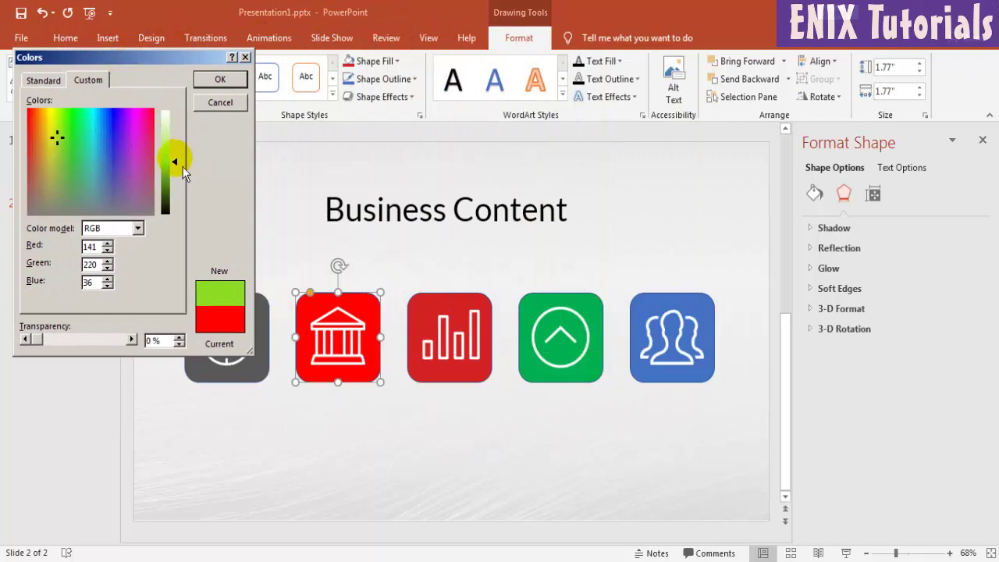
{"action": "left_click_drag", "start_coordinate": [182, 167], "coordinate": [182, 179]}
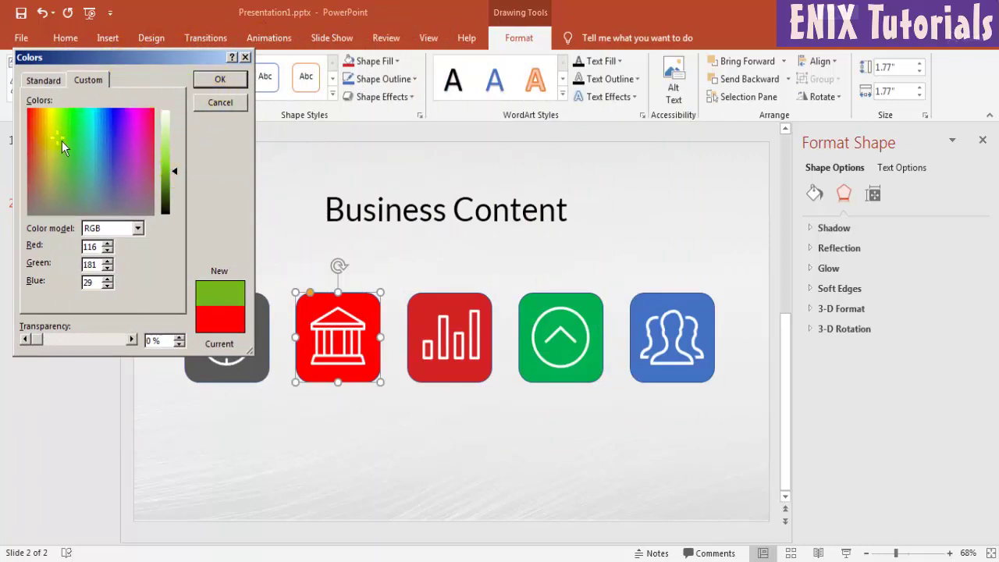
{"action": "mouse_move", "coordinate": [62, 140]}
{"action": "left_mouse_down"}
{"action": "mouse_move", "coordinate": [98, 143]}
{"action": "mouse_move", "coordinate": [99, 130]}
{"action": "left_mouse_up"}
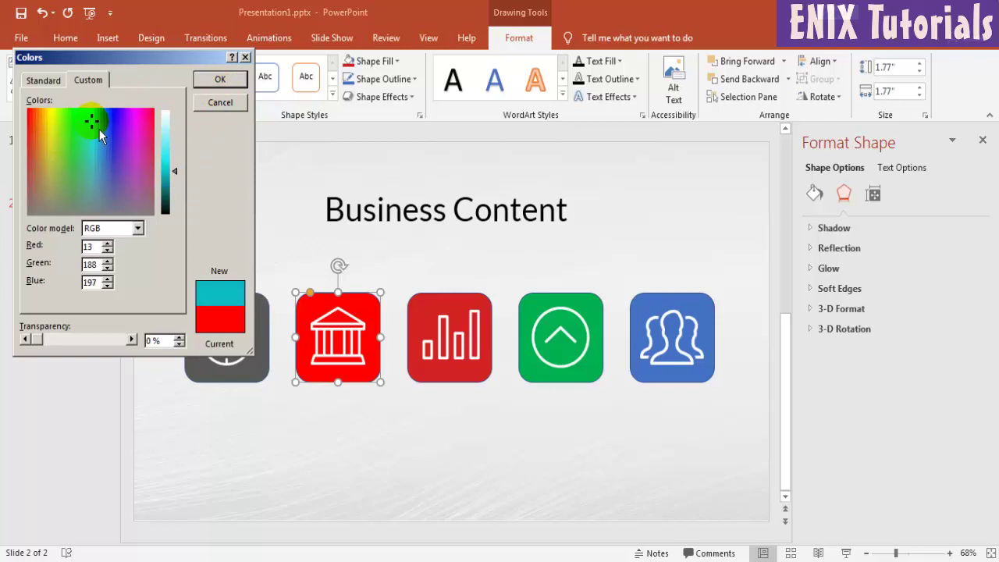
{"action": "left_click", "coordinate": [220, 79]}
{"action": "left_click", "coordinate": [661, 239]}
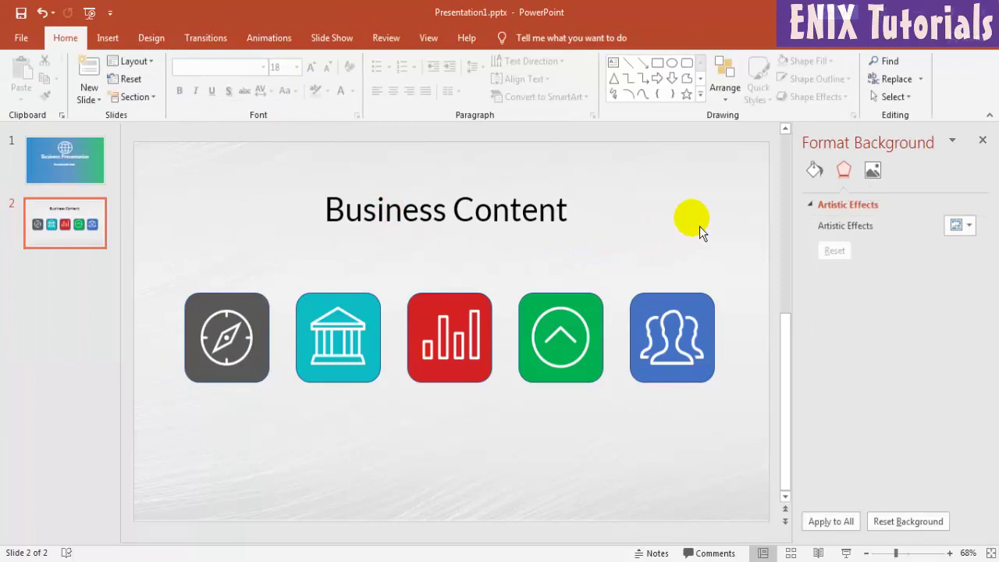
Set No Outline on the compass, bank, bar-chart, arrow and people squares together
{"action": "left_click", "coordinate": [226, 334]}
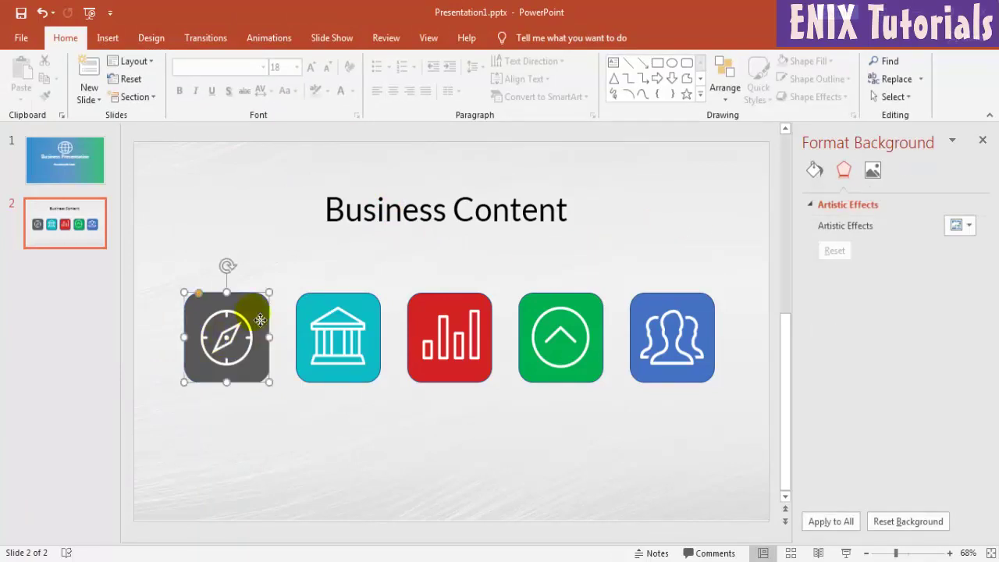
{"action": "left_click", "coordinate": [378, 316], "text": "shift"}
{"action": "left_click", "coordinate": [429, 312], "text": "shift"}
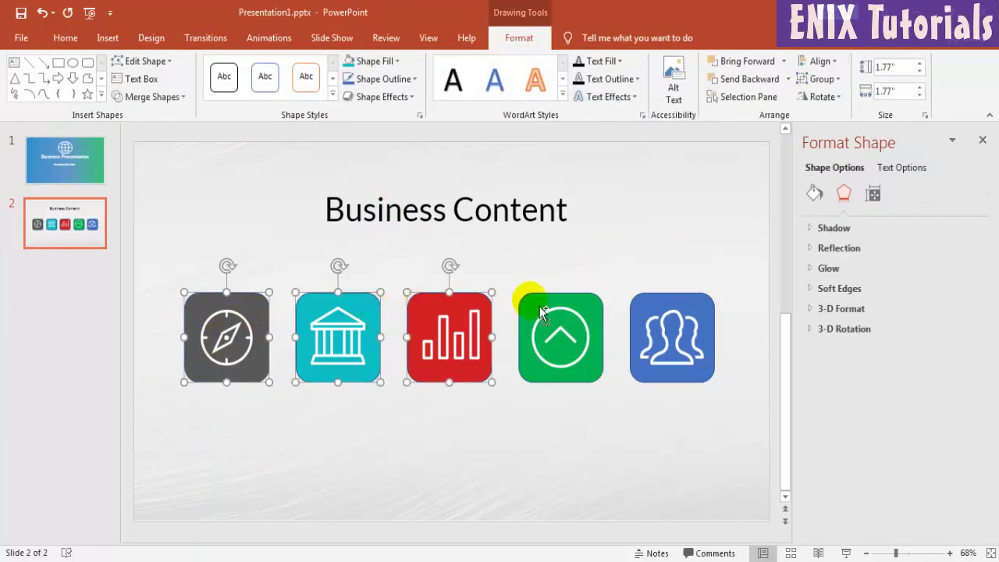
{"action": "left_click", "coordinate": [538, 308], "text": "shift"}
{"action": "left_click", "coordinate": [656, 308], "text": "shift"}
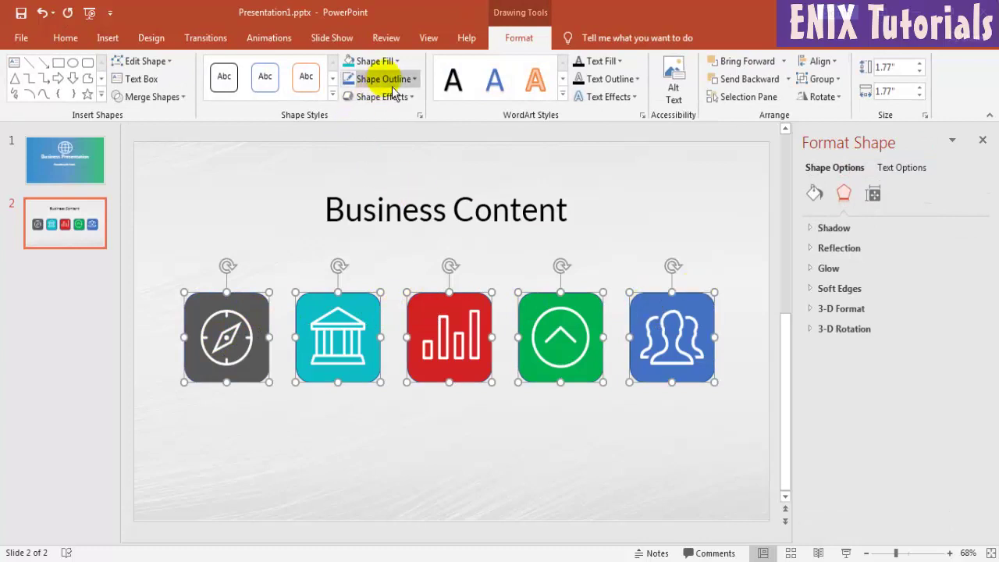
{"action": "left_click", "coordinate": [390, 78]}
{"action": "left_click", "coordinate": [382, 247]}
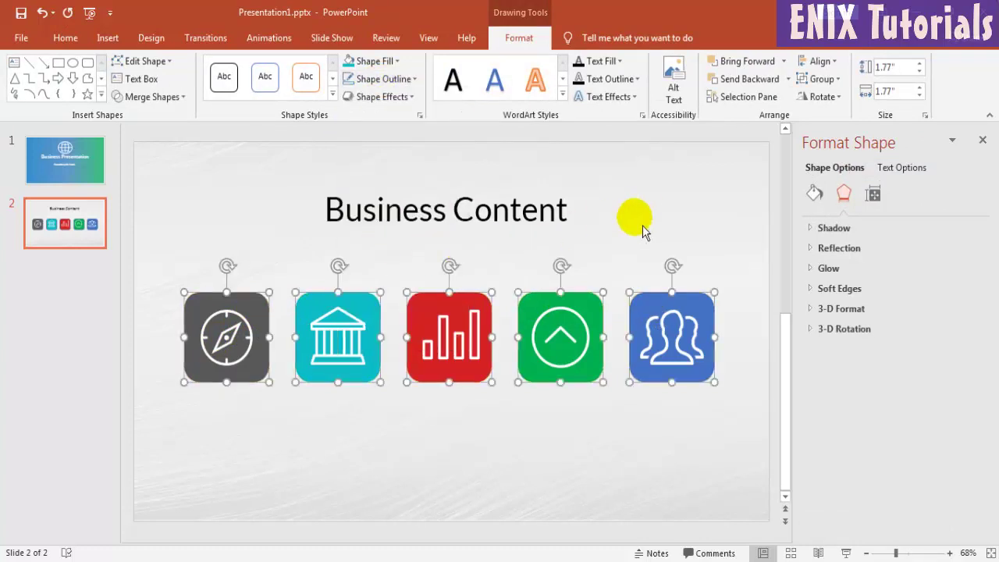
{"action": "left_click", "coordinate": [647, 220]}
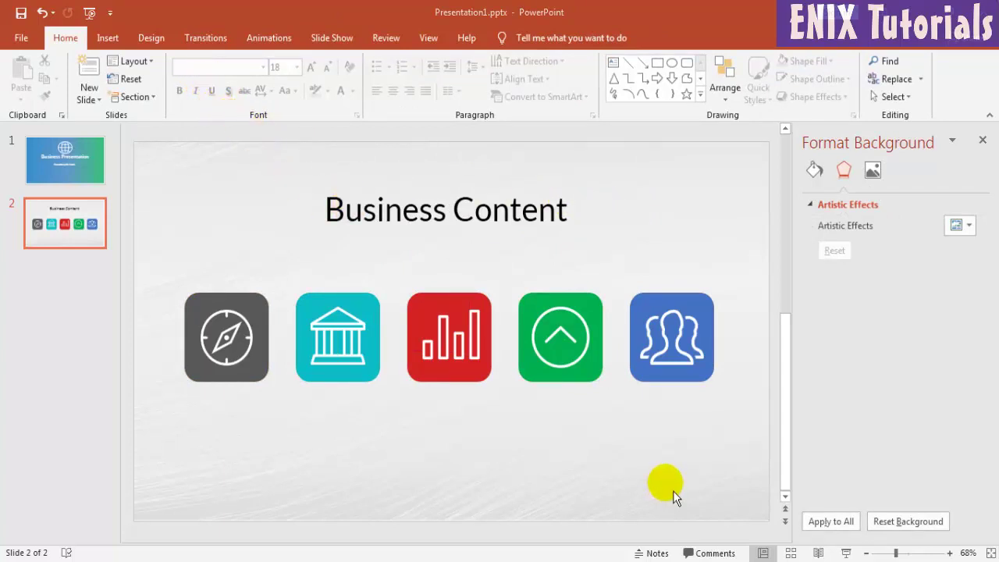
Add a 'Title 1' text box under the compass icon, bold in Lato
{"action": "left_click", "coordinate": [107, 38]}
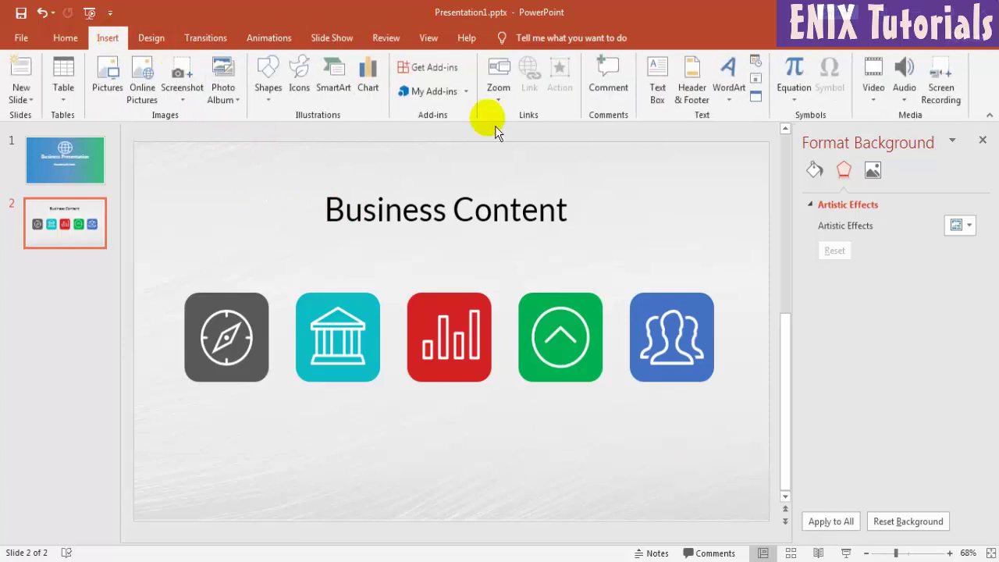
{"action": "left_click", "coordinate": [657, 93]}
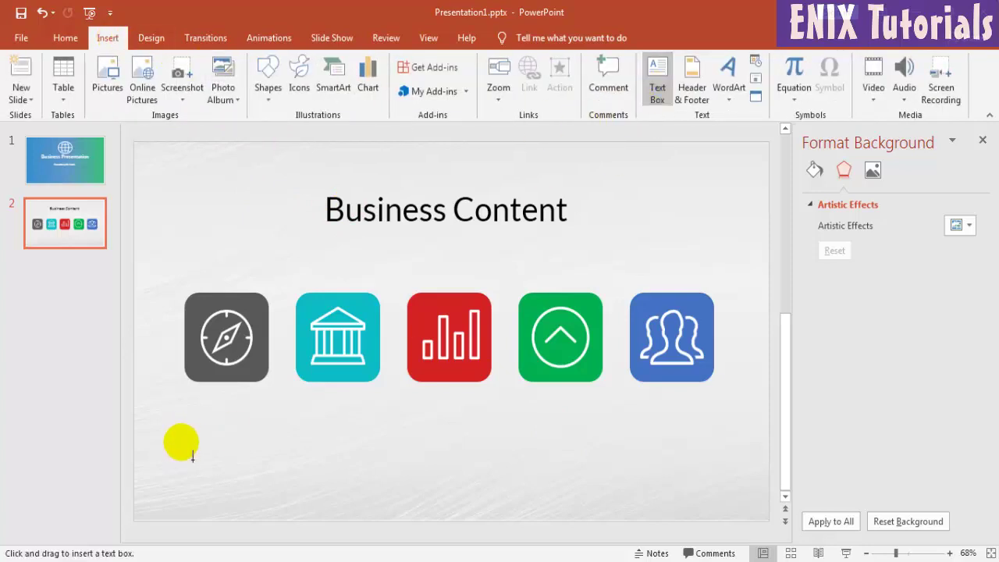
{"action": "left_click_drag", "start_coordinate": [184, 445], "coordinate": [270, 473]}
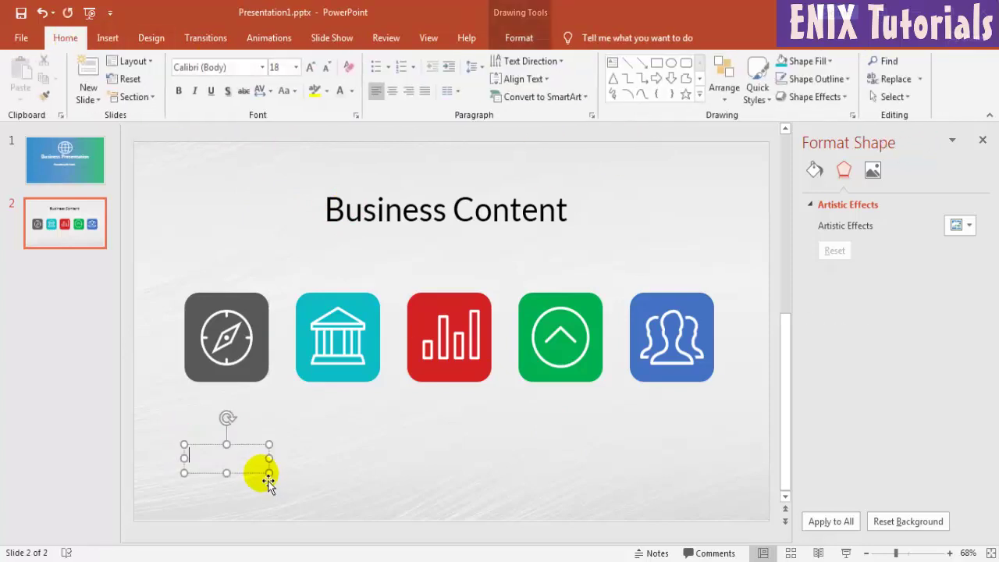
{"action": "type", "text": "Title 1"}
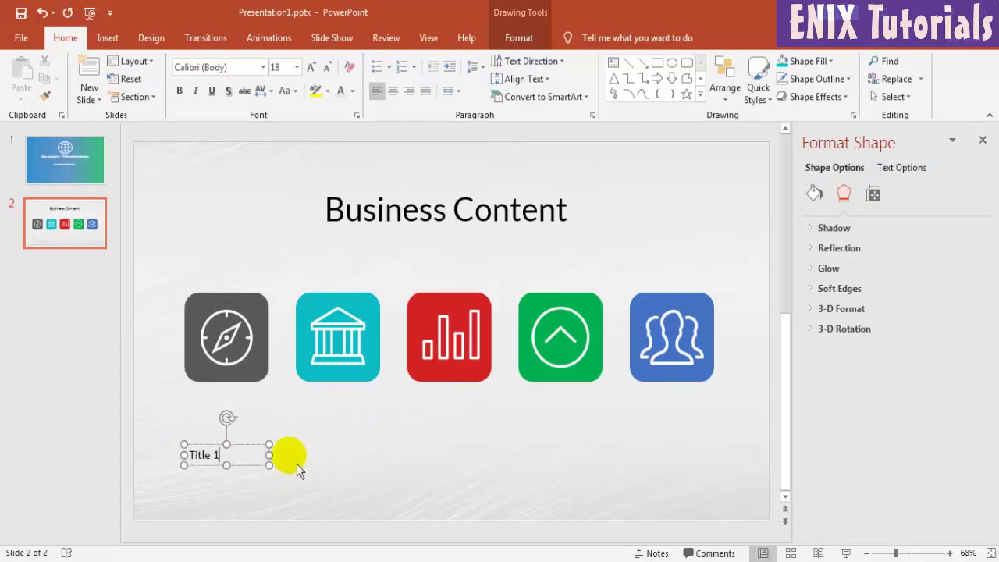
{"action": "left_click_drag", "start_coordinate": [274, 461], "coordinate": [239, 462]}
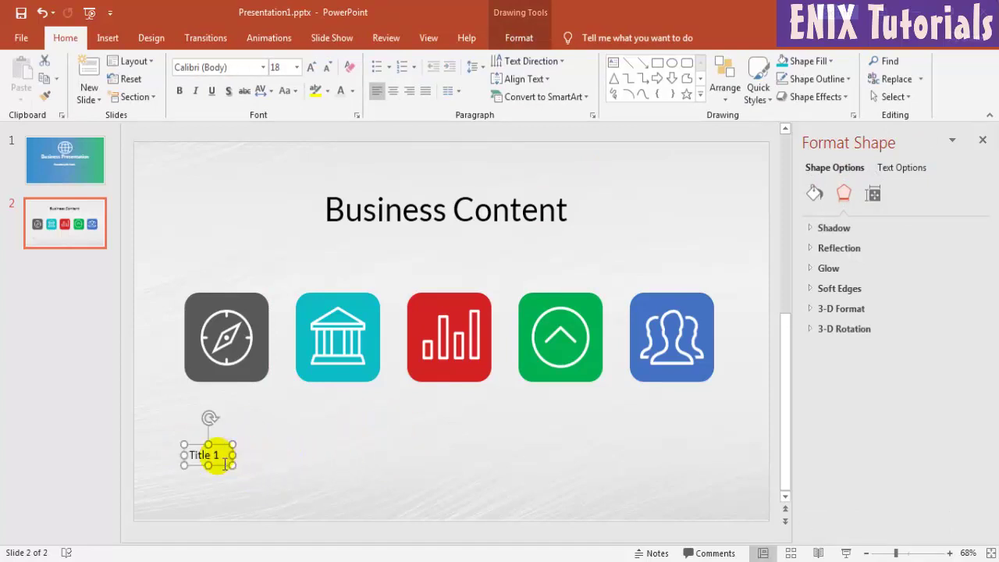
{"action": "triple_click", "coordinate": [224, 464]}
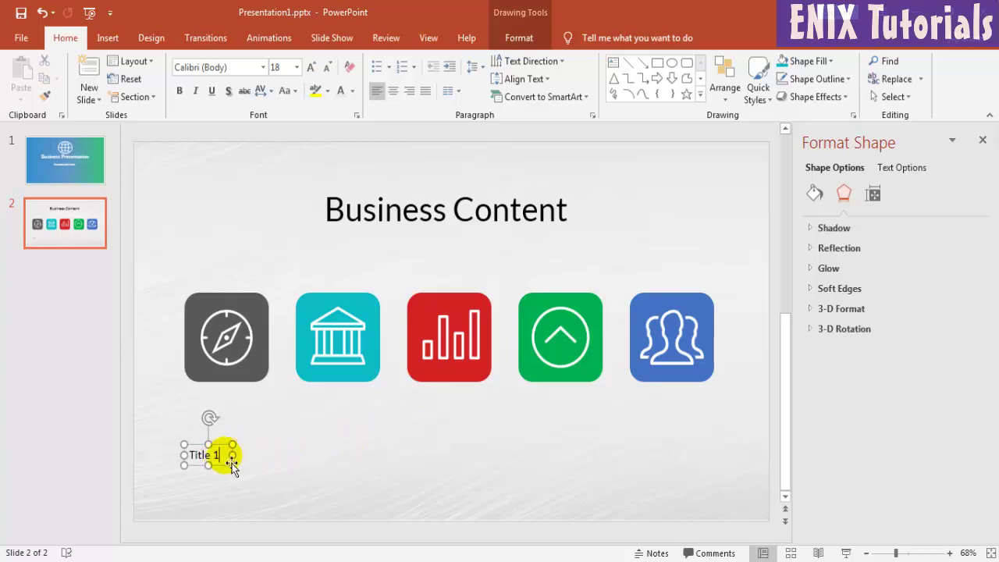
{"action": "left_click", "coordinate": [179, 91]}
{"action": "left_click", "coordinate": [223, 67]}
{"action": "type", "text": "Lato"}
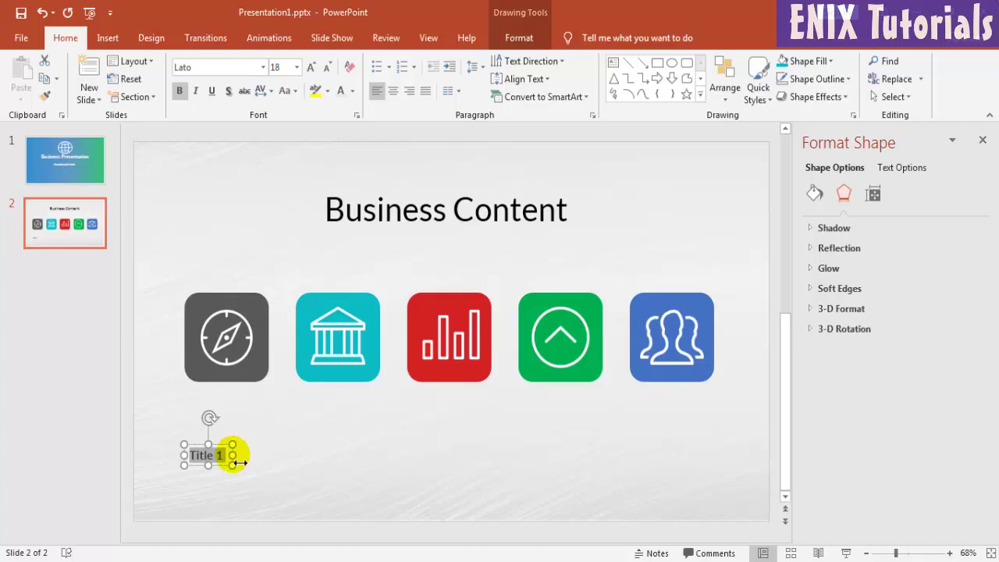
{"action": "left_click", "coordinate": [248, 463]}
Centre the Title 1 caption under the compass icon and copy it just below
{"action": "left_click", "coordinate": [225, 453]}
{"action": "left_click_drag", "start_coordinate": [226, 453], "coordinate": [241, 452]}
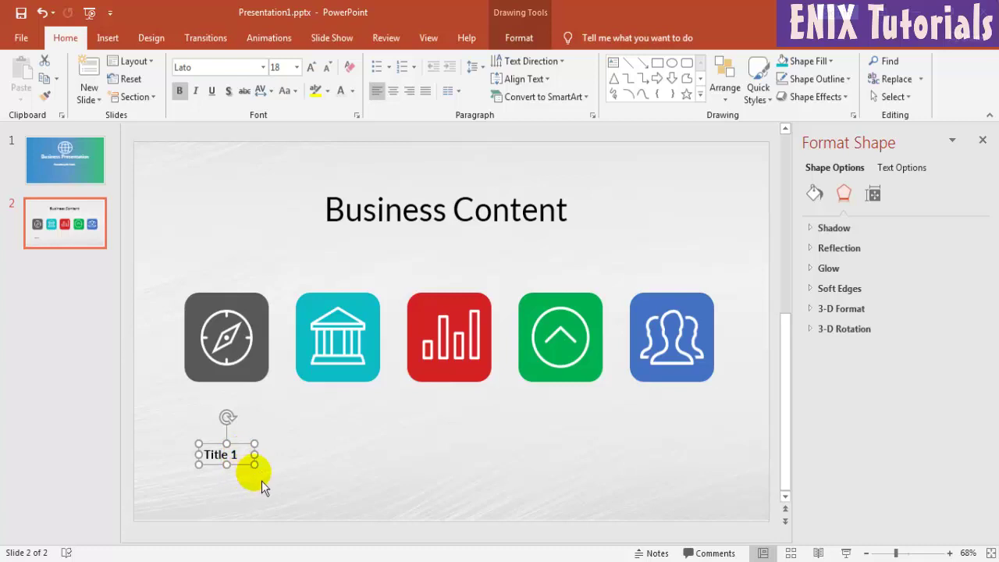
{"action": "left_click", "coordinate": [248, 488]}
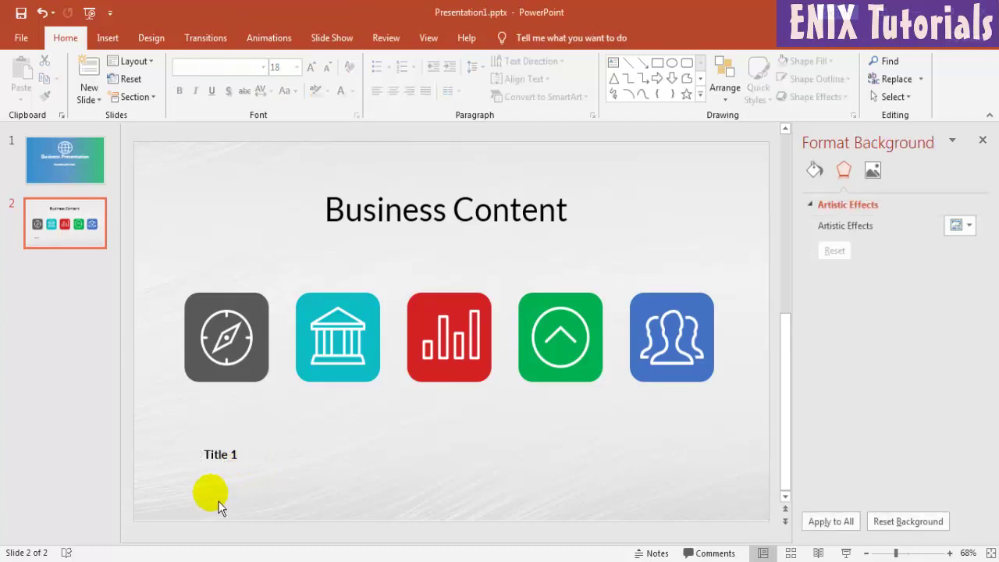
{"action": "left_click", "coordinate": [218, 469]}
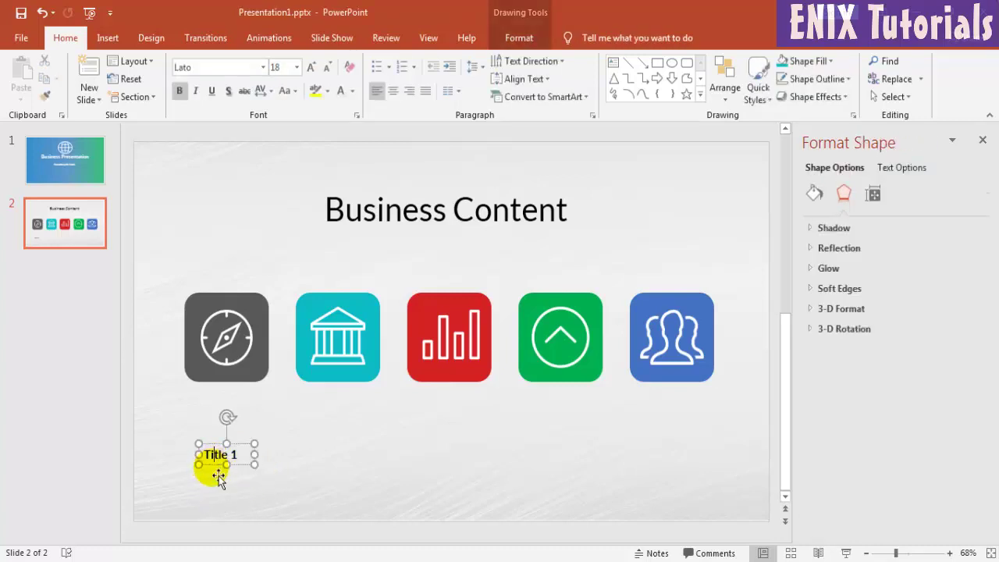
{"action": "left_click_drag", "start_coordinate": [220, 477], "coordinate": [223, 505]}
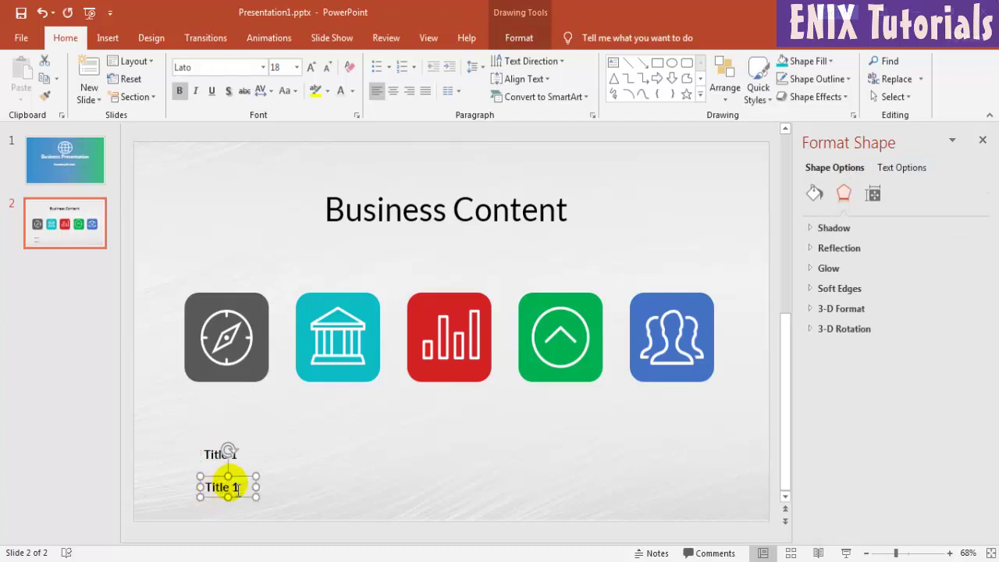
Change the copied caption to 'Insert text here', widen it and centre it under Title 1
{"action": "left_click", "coordinate": [244, 492]}
{"action": "key", "text": "ctrl+a"}
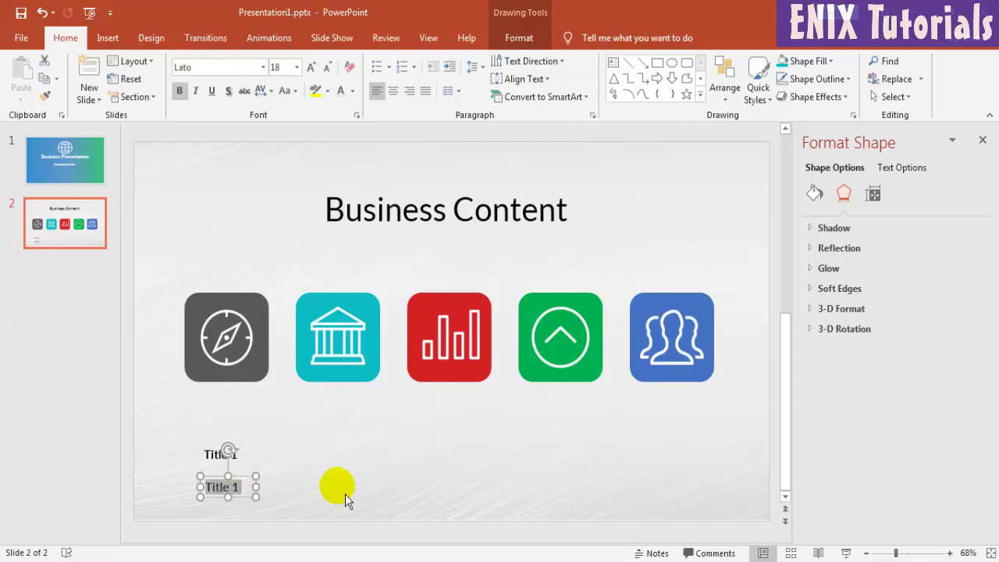
{"action": "type", "text": "Ins"}
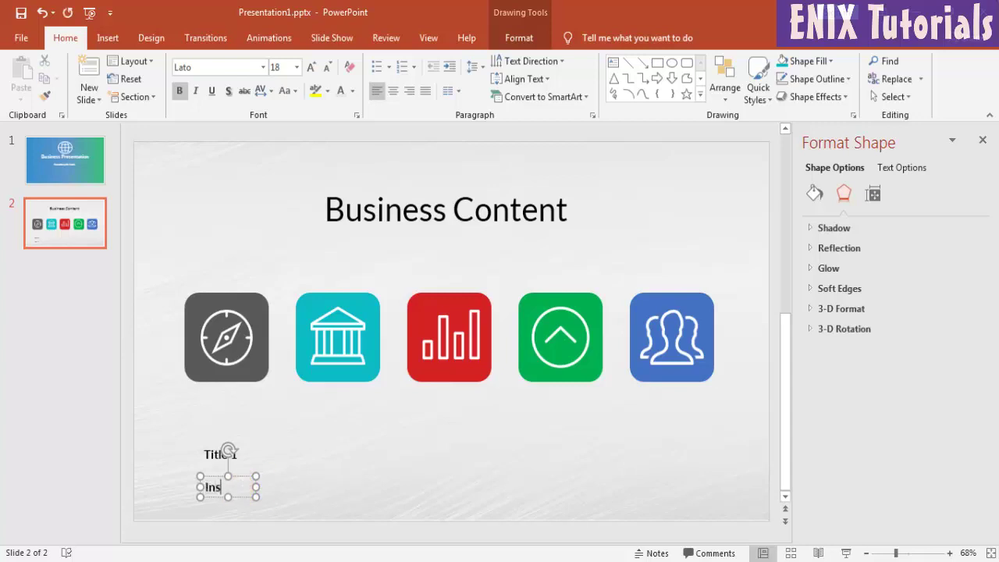
{"action": "type", "text": "ert text"}
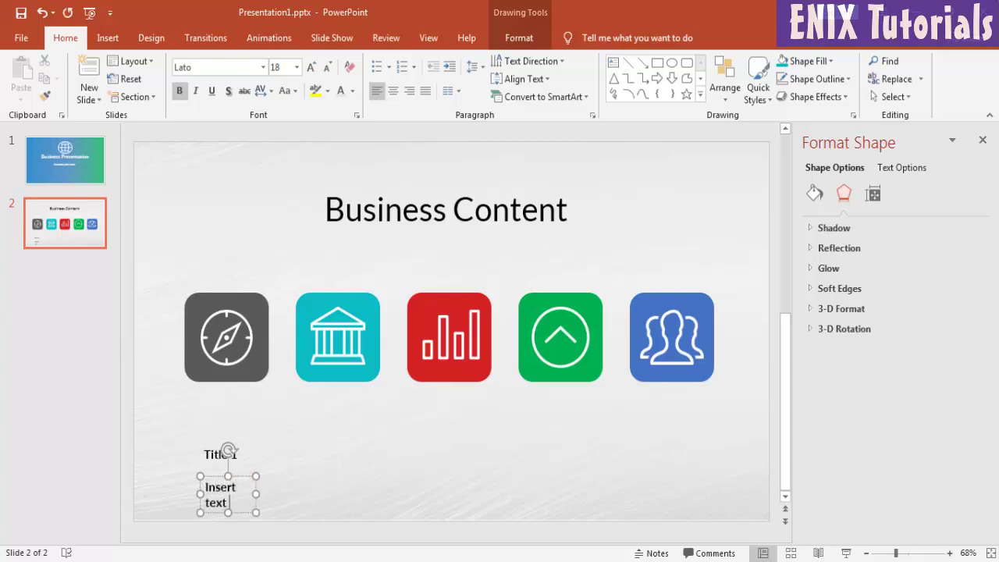
{"action": "type", "text": " here"}
{"action": "key", "text": "ctrl+a"}
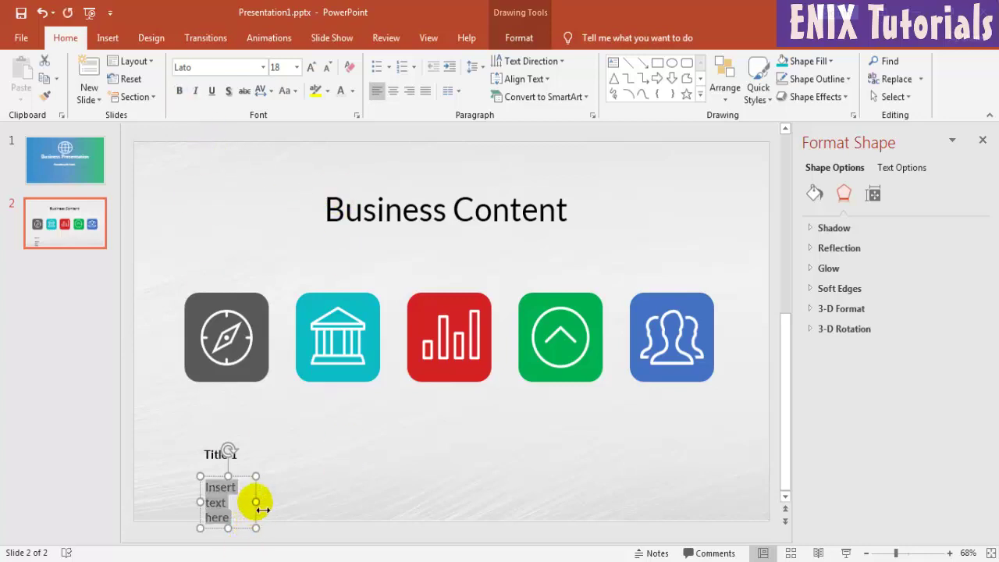
{"action": "mouse_move", "coordinate": [256, 501]}
{"action": "left_mouse_down"}
{"action": "mouse_move", "coordinate": [312, 513]}
{"action": "mouse_move", "coordinate": [297, 487]}
{"action": "mouse_move", "coordinate": [255, 481]}
{"action": "left_mouse_up"}
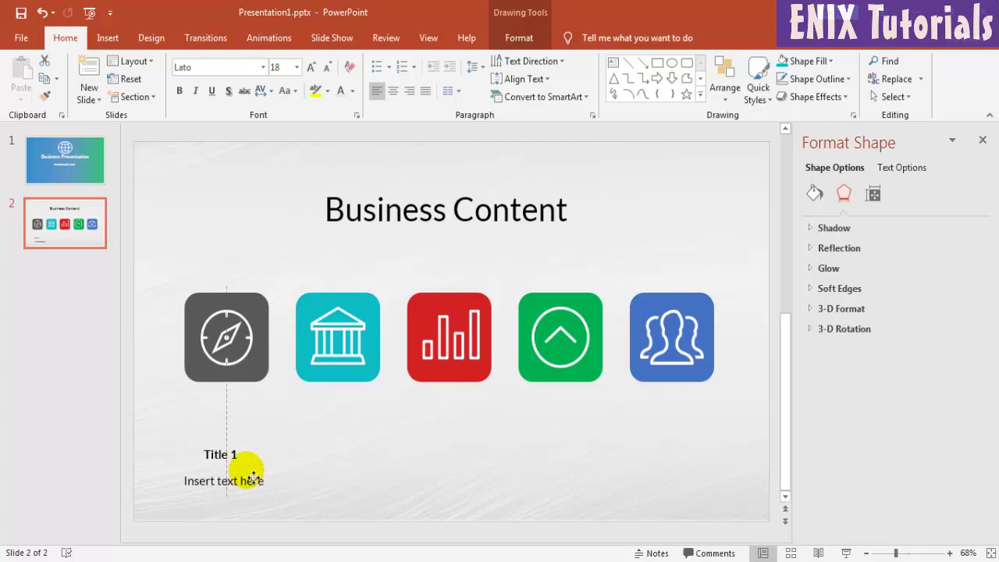
{"action": "left_click_drag", "start_coordinate": [255, 481], "coordinate": [255, 479]}
{"action": "left_click", "coordinate": [318, 503]}
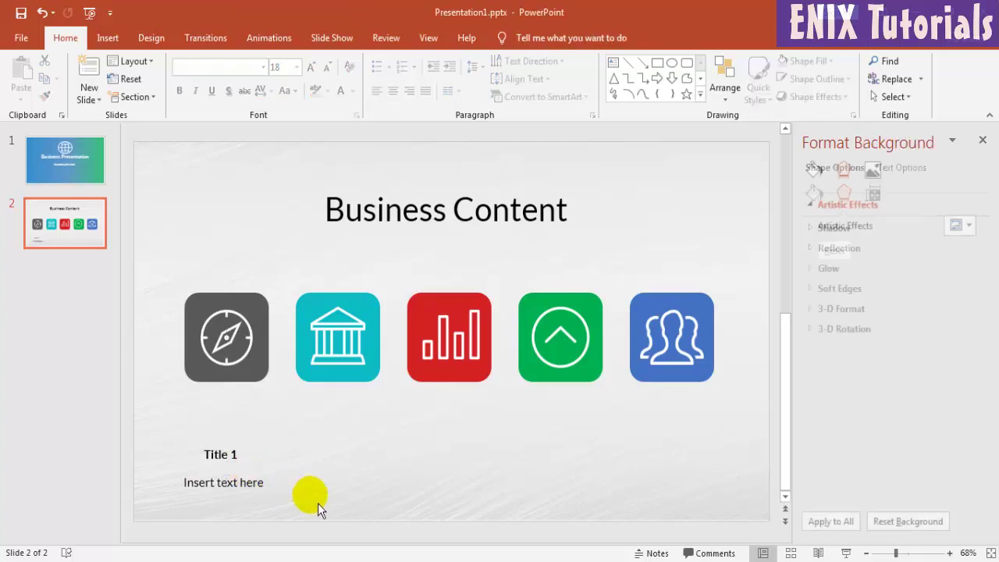
{"action": "left_click", "coordinate": [240, 481]}
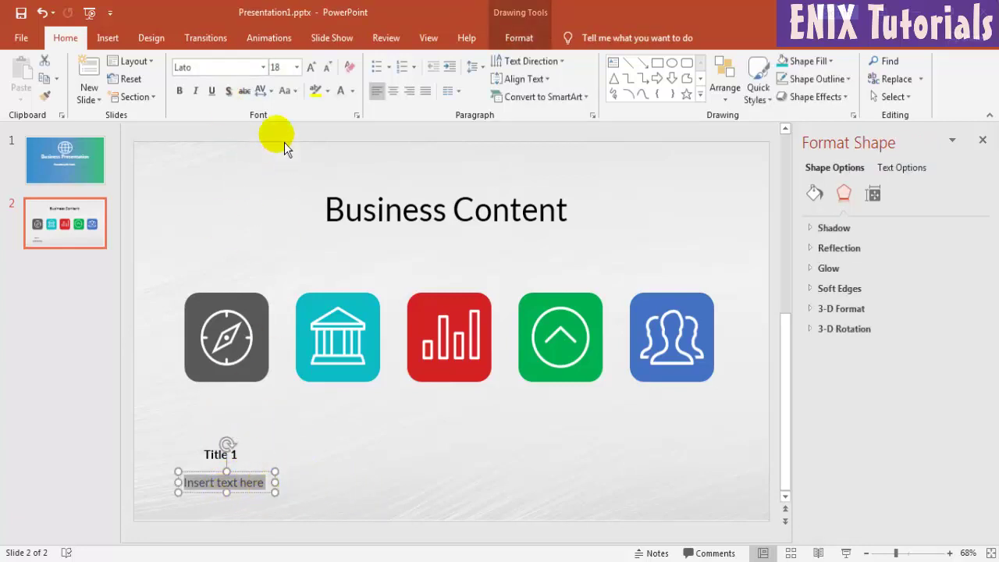
Set the caption to 14 pt, shrink its box to fit, and enlarge Title 1 to 20 pt
{"action": "left_click", "coordinate": [297, 68]}
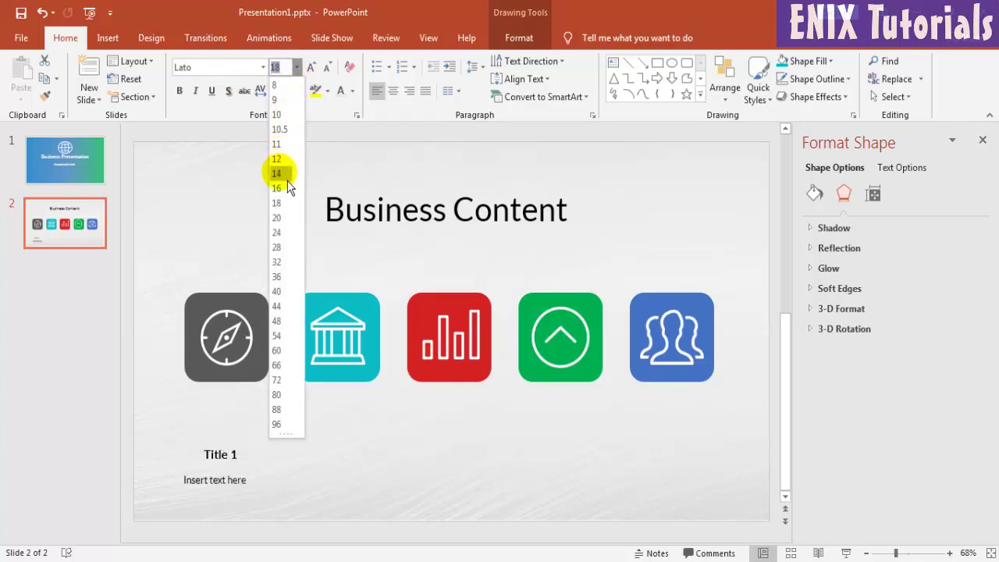
{"action": "left_click", "coordinate": [288, 174]}
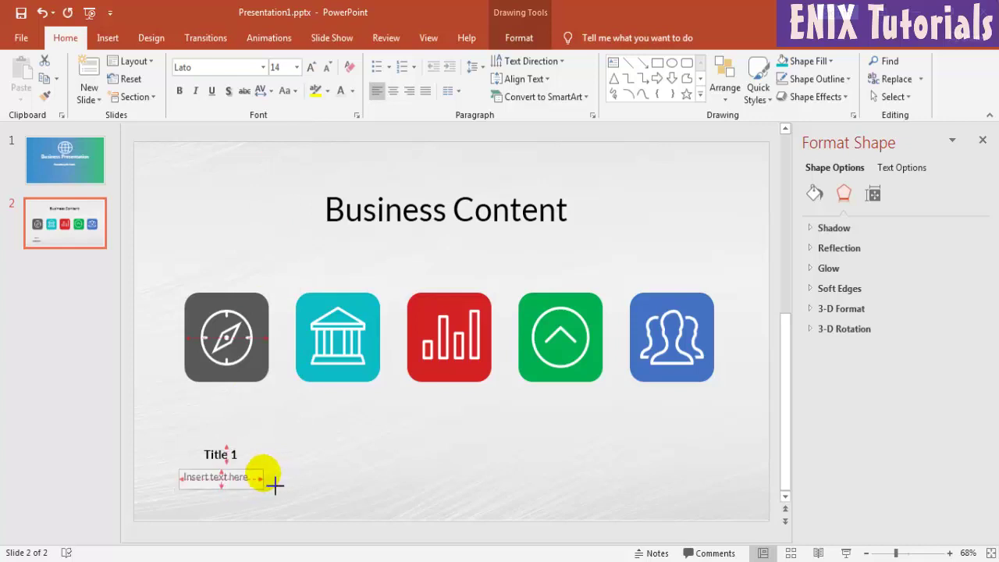
{"action": "left_click_drag", "start_coordinate": [273, 482], "coordinate": [240, 477]}
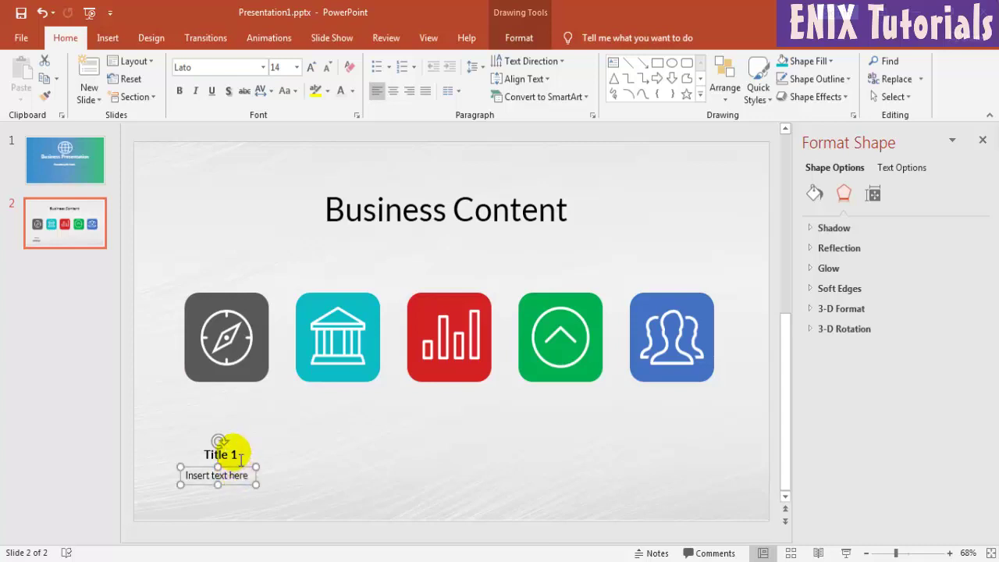
{"action": "left_click_drag", "start_coordinate": [205, 454], "coordinate": [239, 454]}
{"action": "left_click", "coordinate": [285, 68]}
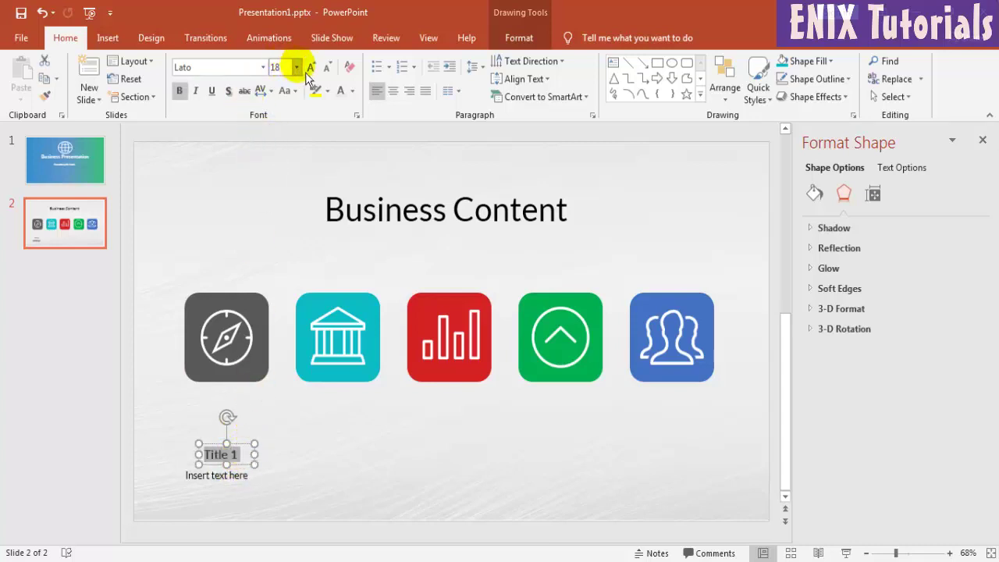
{"action": "left_click", "coordinate": [296, 67]}
{"action": "left_click", "coordinate": [281, 219]}
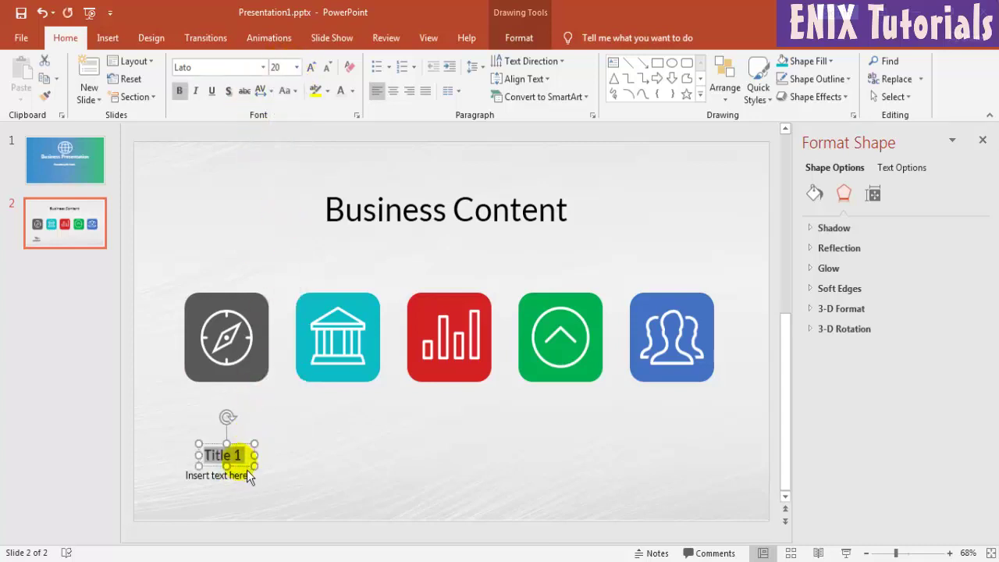
Place Title 1 above the caption, then move the pair slightly lower together
{"action": "mouse_move", "coordinate": [246, 453]}
{"action": "left_mouse_down"}
{"action": "mouse_move", "coordinate": [244, 442]}
{"action": "mouse_move", "coordinate": [247, 493]}
{"action": "left_mouse_up"}
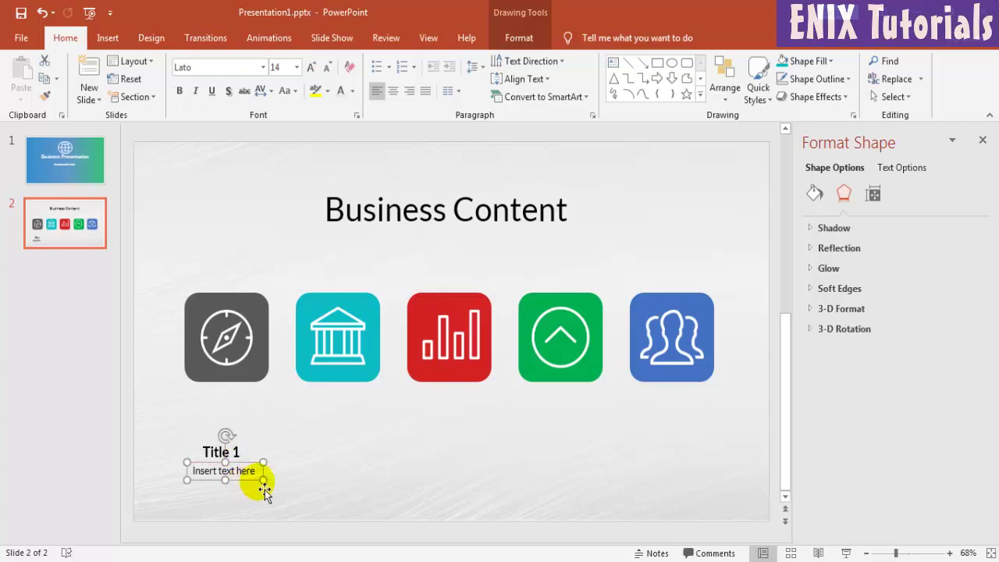
{"action": "left_click", "coordinate": [294, 504]}
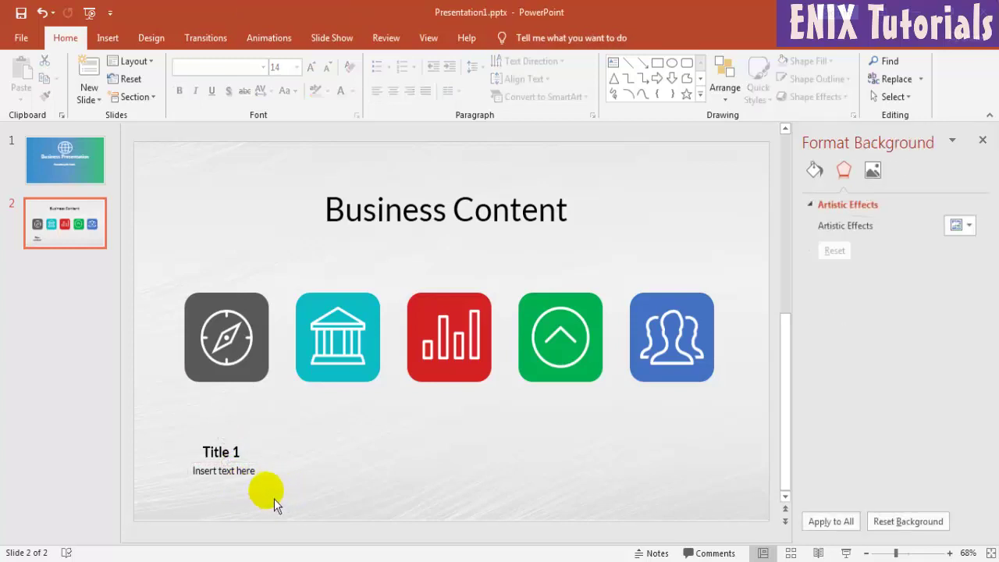
{"action": "left_click", "coordinate": [237, 480]}
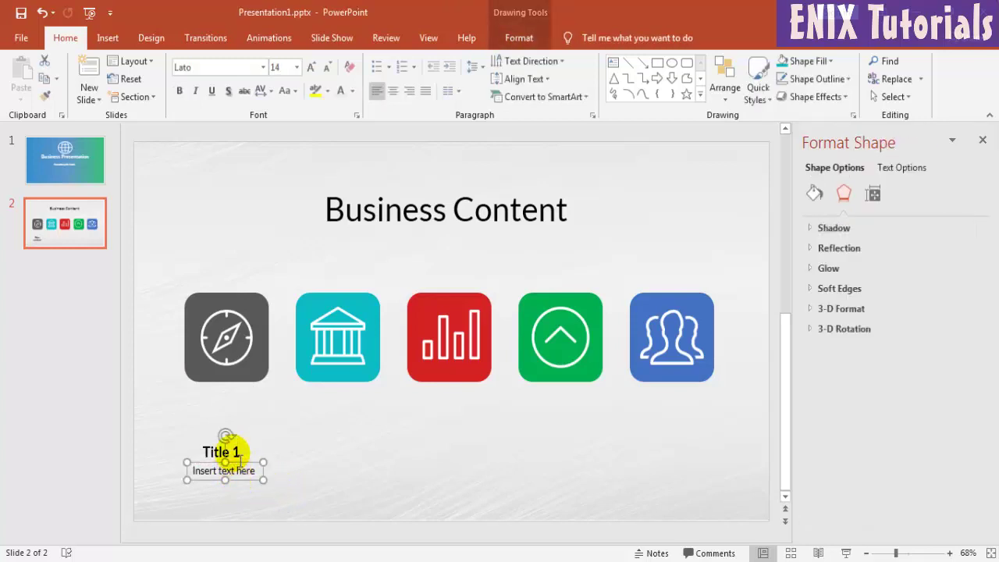
{"action": "left_click", "coordinate": [247, 451], "text": "shift"}
{"action": "left_click_drag", "start_coordinate": [246, 449], "coordinate": [247, 466]}
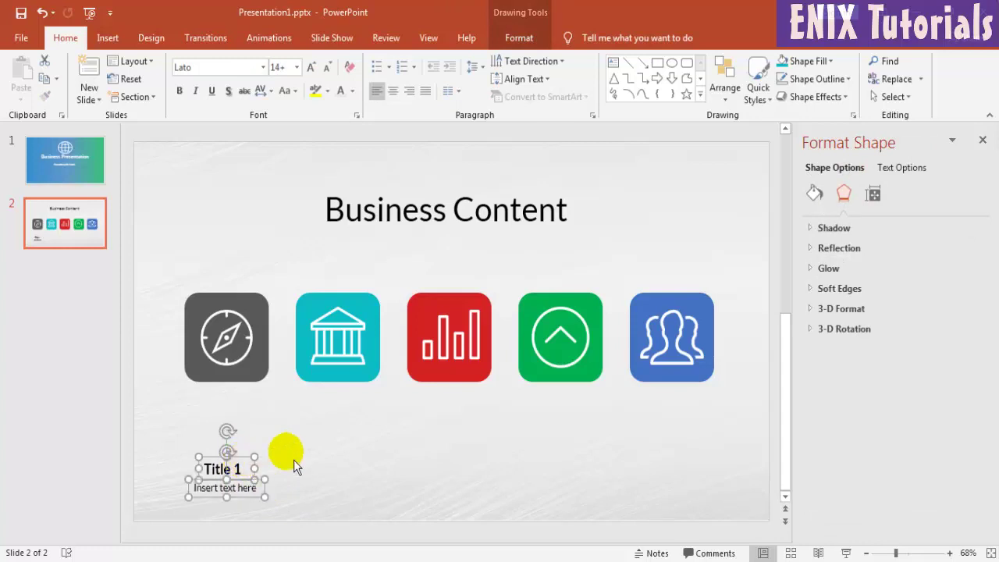
{"action": "left_click", "coordinate": [402, 474]}
Draw a vertical line from the compass icon down to Title 1
{"action": "left_click", "coordinate": [117, 43]}
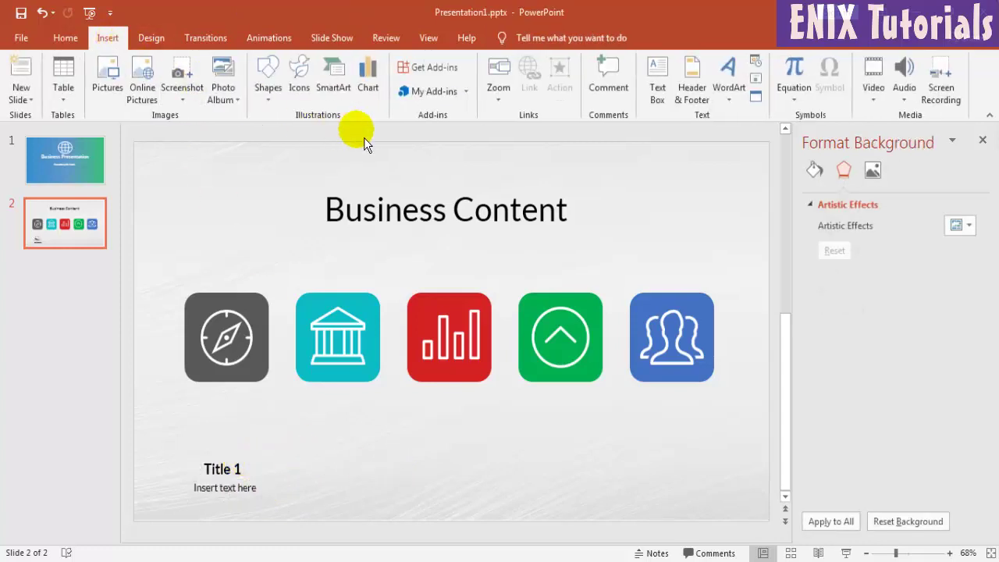
{"action": "left_click", "coordinate": [267, 82]}
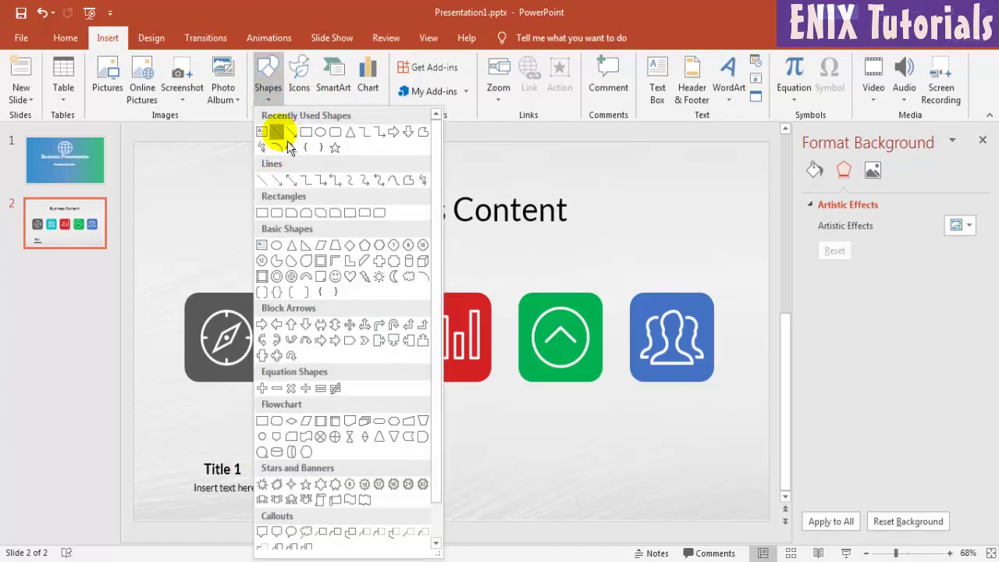
{"action": "left_click", "coordinate": [289, 131]}
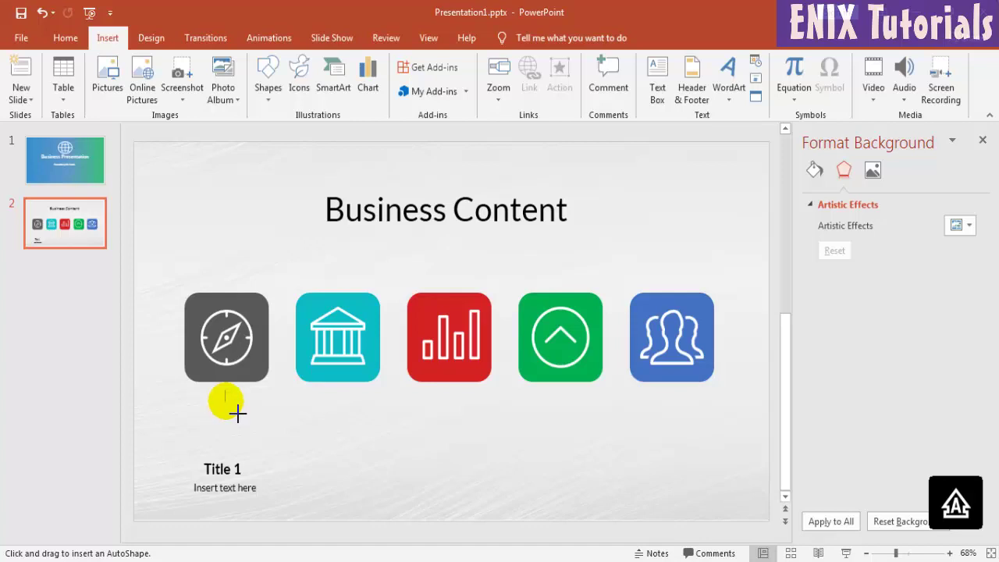
{"action": "left_click_drag", "start_coordinate": [225, 402], "coordinate": [225, 451]}
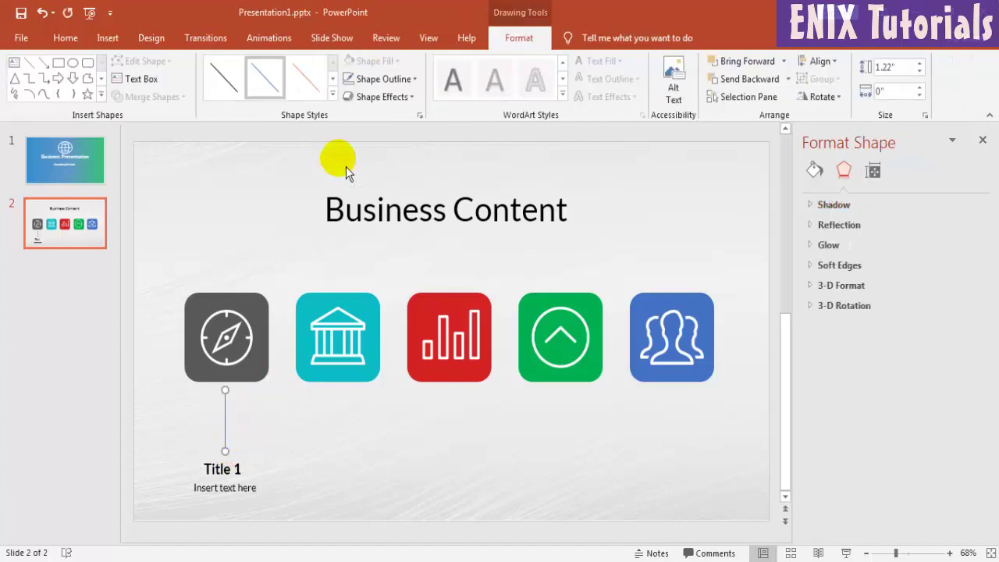
Make the connector line 2¼ pt thick and black
{"action": "left_click", "coordinate": [380, 82]}
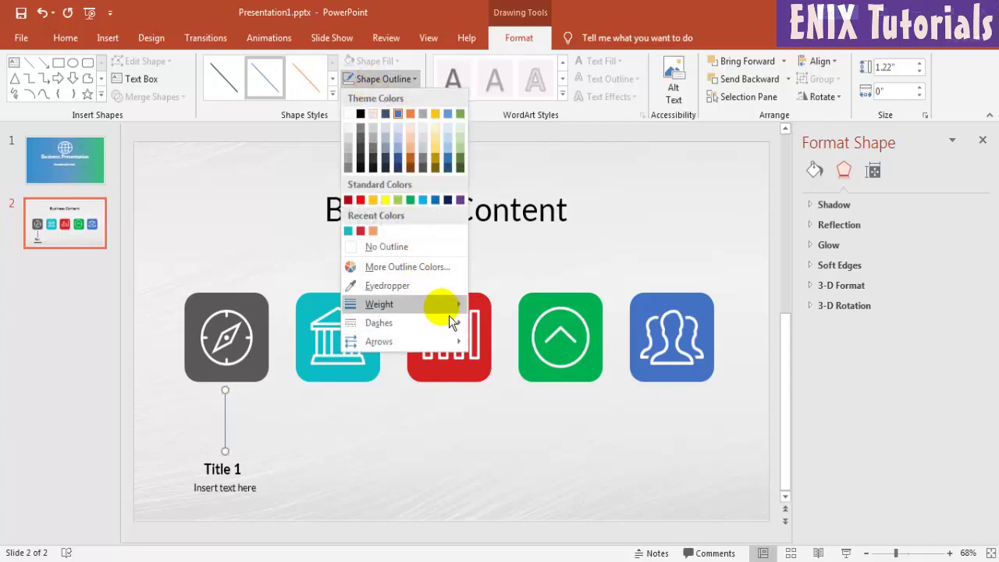
{"action": "mouse_move", "coordinate": [379, 303]}
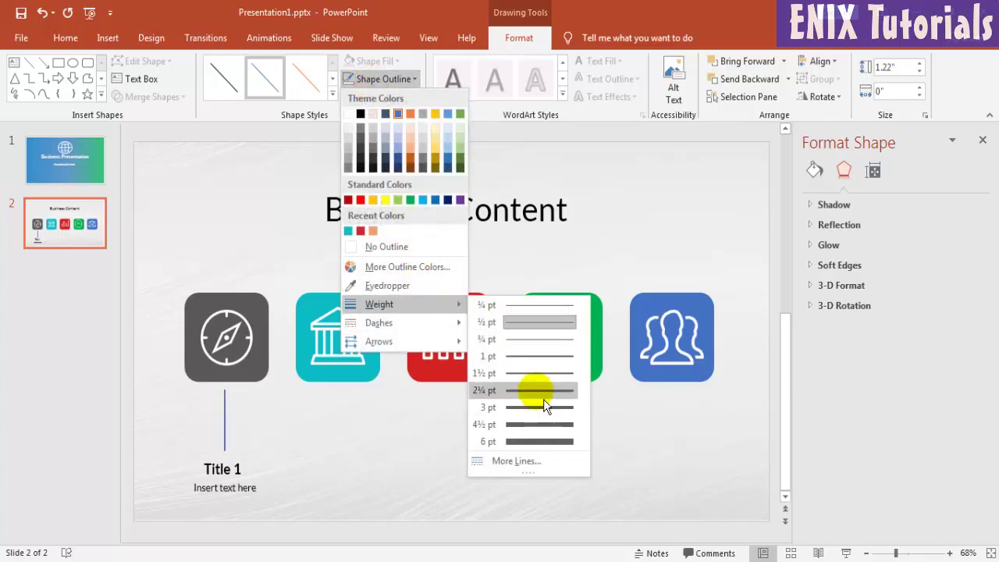
{"action": "left_click", "coordinate": [543, 399]}
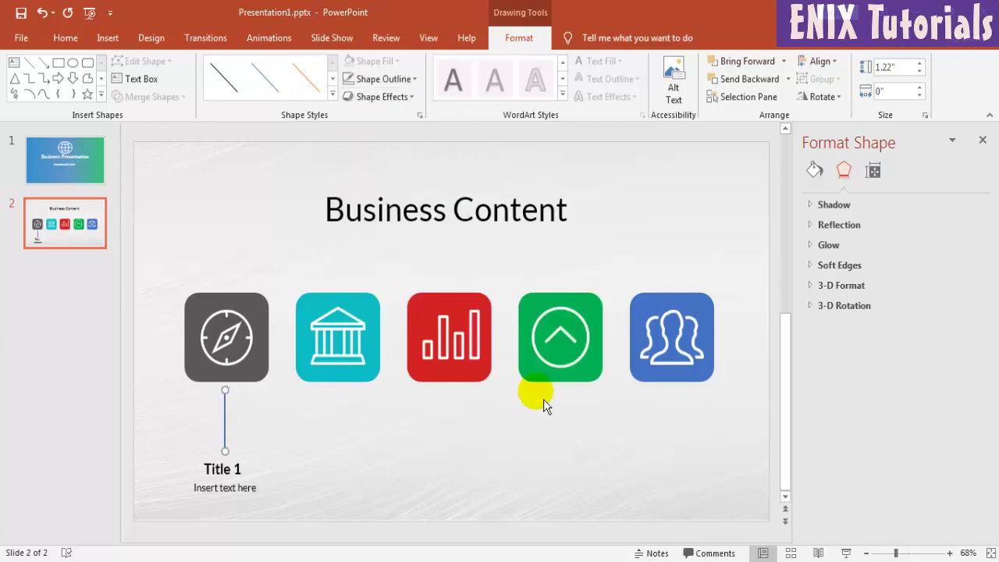
{"action": "left_click", "coordinate": [382, 79]}
{"action": "left_click", "coordinate": [366, 125]}
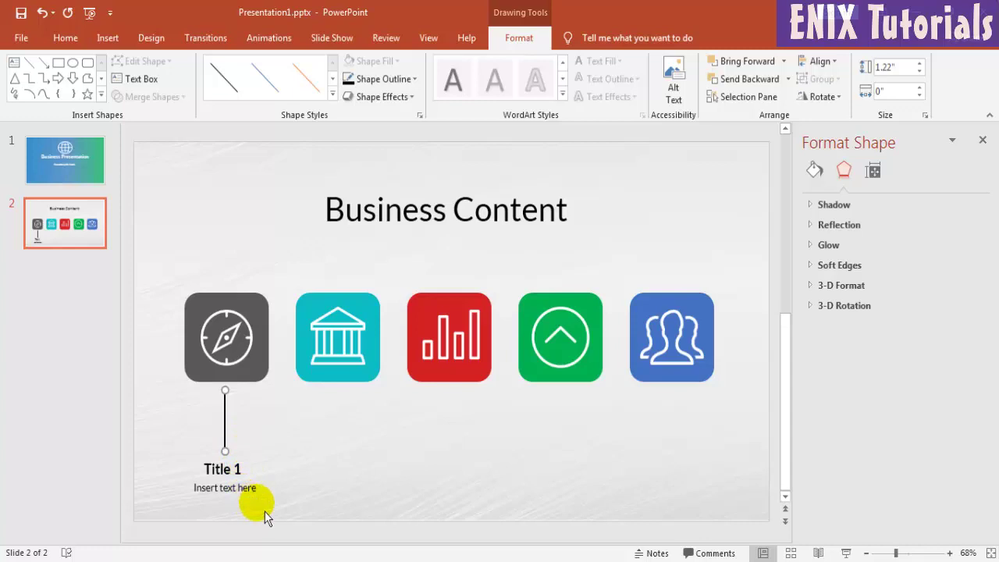
{"action": "left_click", "coordinate": [252, 493]}
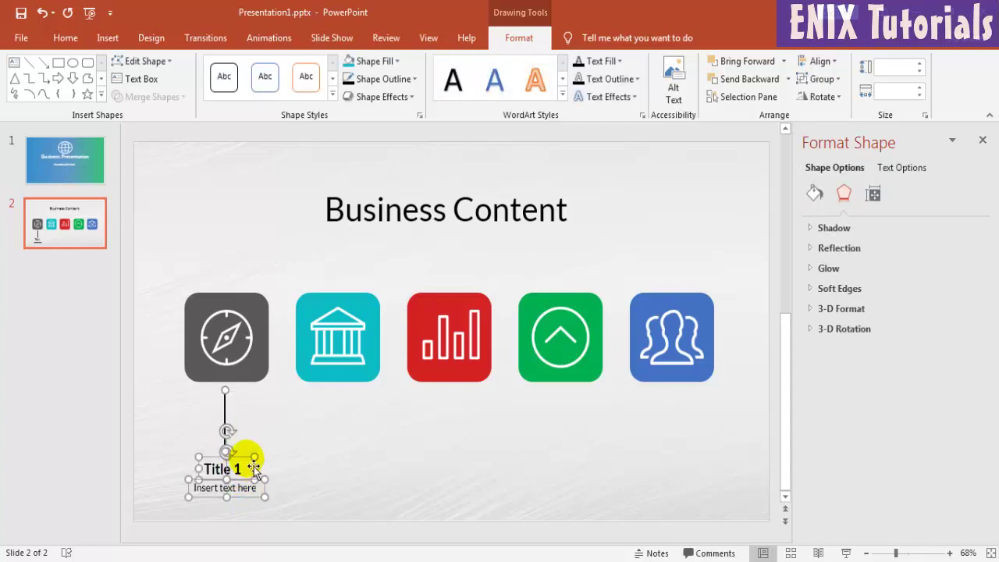
Copy the Title 1 group and paste it under the teal bank icon as Title 2
{"action": "right_click", "coordinate": [253, 467]}
{"action": "left_click", "coordinate": [312, 227]}
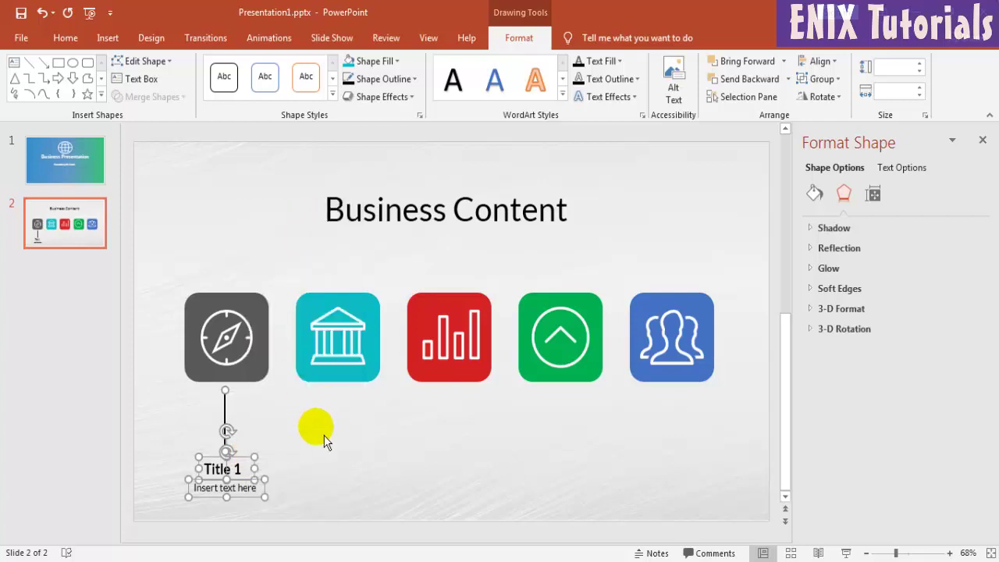
{"action": "right_click", "coordinate": [323, 441]}
{"action": "left_click", "coordinate": [365, 279]}
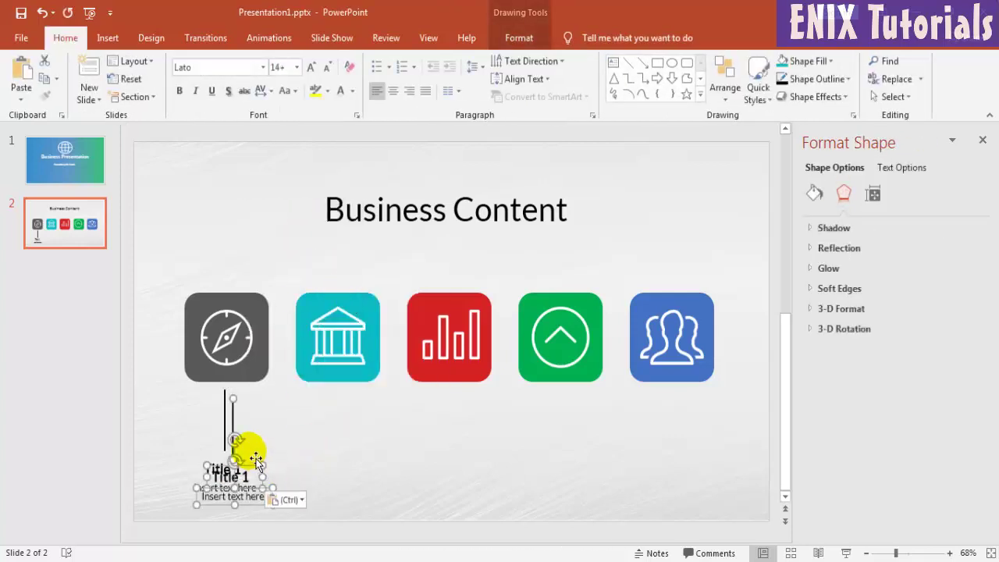
{"action": "left_click_drag", "start_coordinate": [255, 460], "coordinate": [344, 422]}
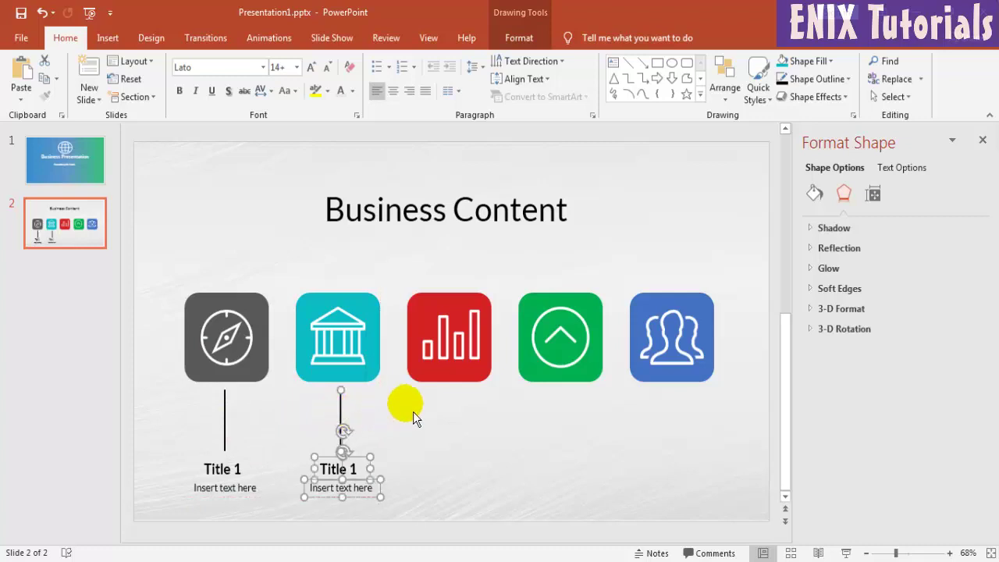
{"action": "left_click", "coordinate": [364, 469]}
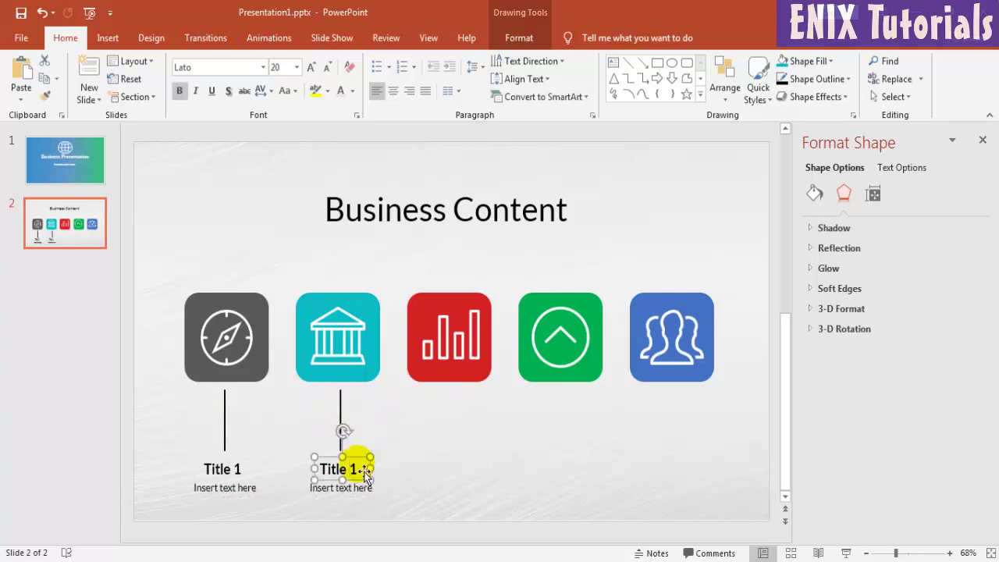
{"action": "key", "text": "BackSpace"}
{"action": "type", "text": "2"}
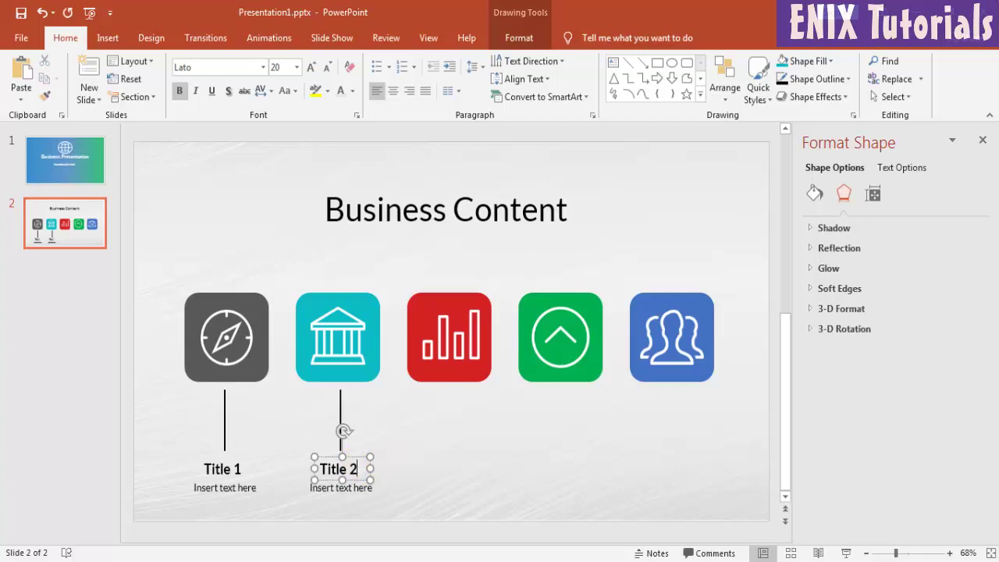
{"action": "left_click", "coordinate": [433, 485]}
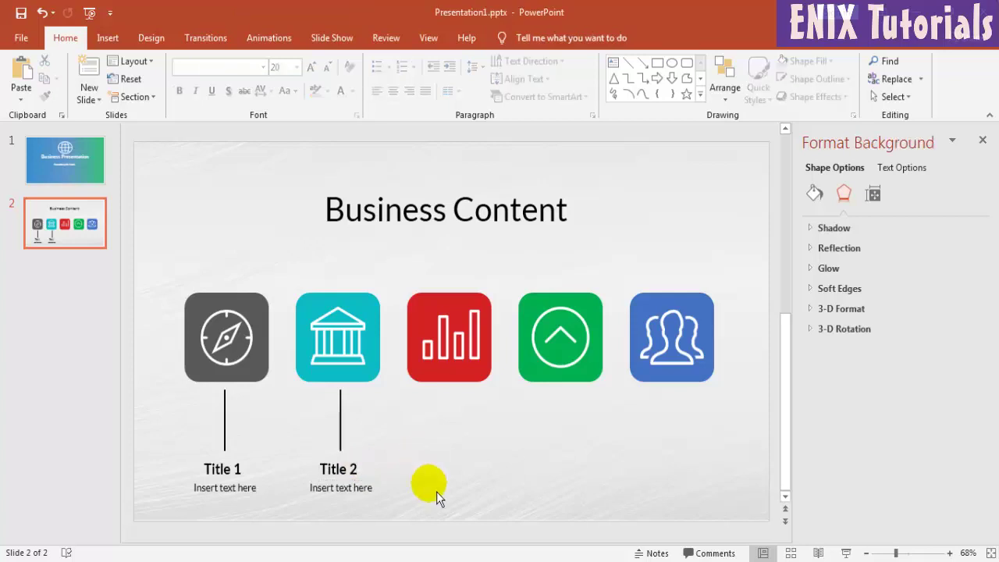
Paste another caption group under the red icon and relabel it Title 3
{"action": "right_click", "coordinate": [380, 396]}
{"action": "left_click", "coordinate": [410, 248]}
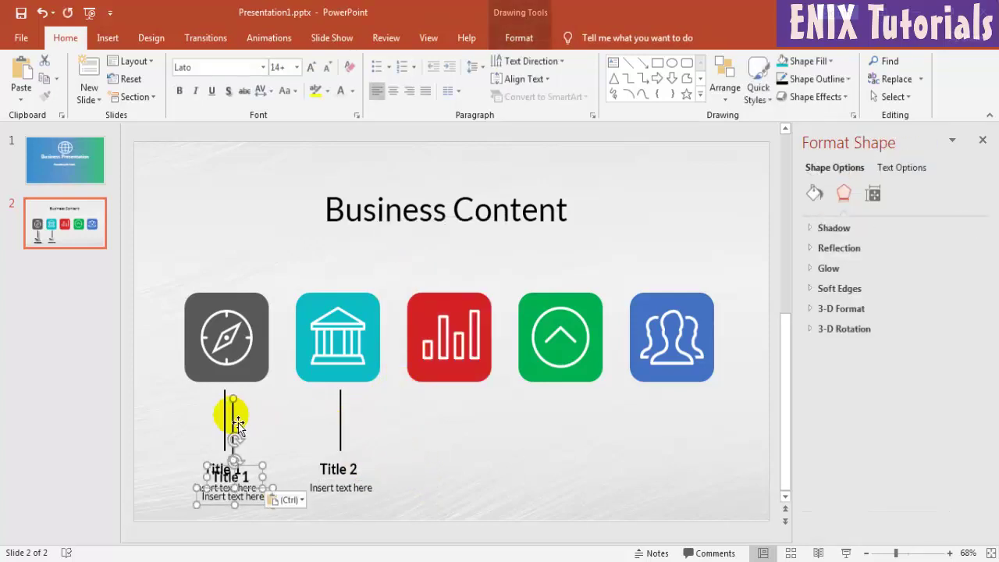
{"action": "mouse_move", "coordinate": [229, 412]}
{"action": "left_mouse_down"}
{"action": "mouse_move", "coordinate": [477, 409]}
{"action": "mouse_move", "coordinate": [455, 413]}
{"action": "left_mouse_up"}
{"action": "left_click", "coordinate": [453, 468]}
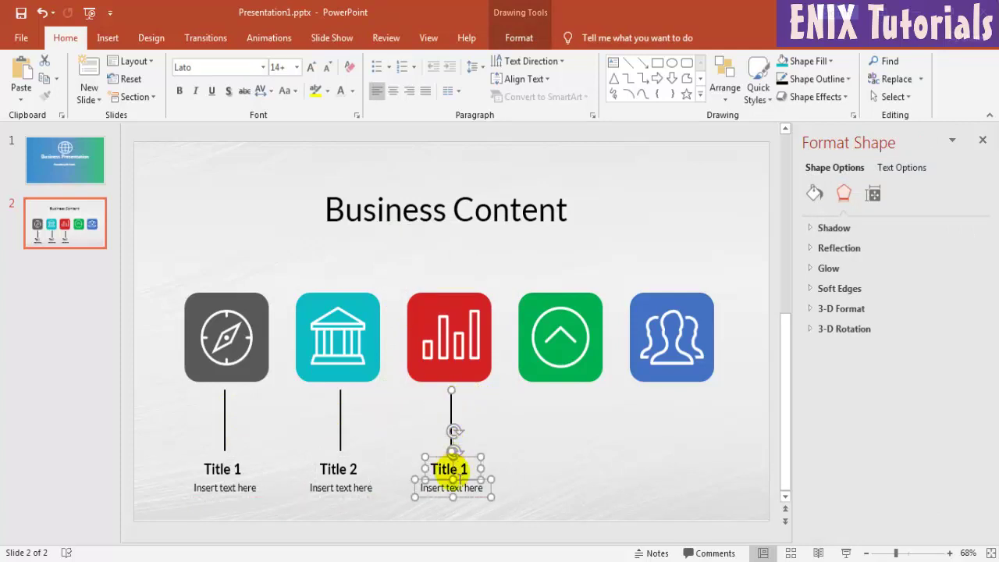
{"action": "key", "text": "BackSpace"}
{"action": "type", "text": "3"}
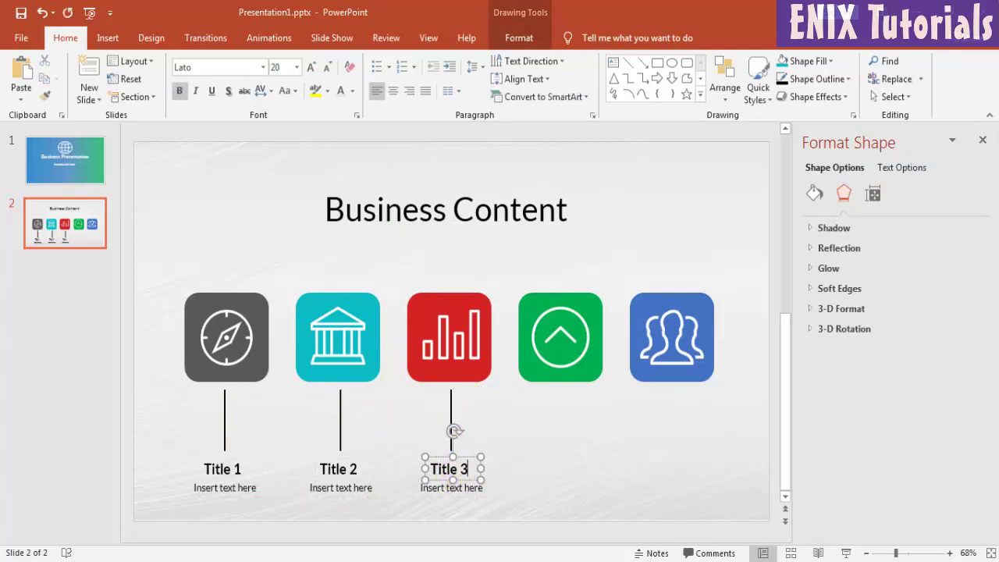
{"action": "left_click", "coordinate": [548, 451]}
Paste a caption group under the green icon and relabel it Title 4
{"action": "right_click", "coordinate": [570, 448]}
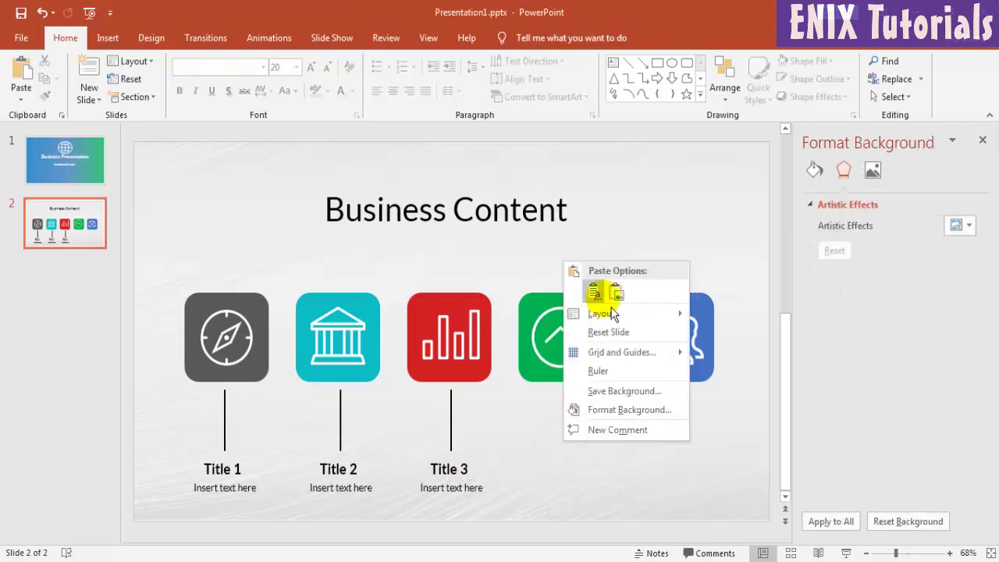
{"action": "left_click", "coordinate": [609, 301]}
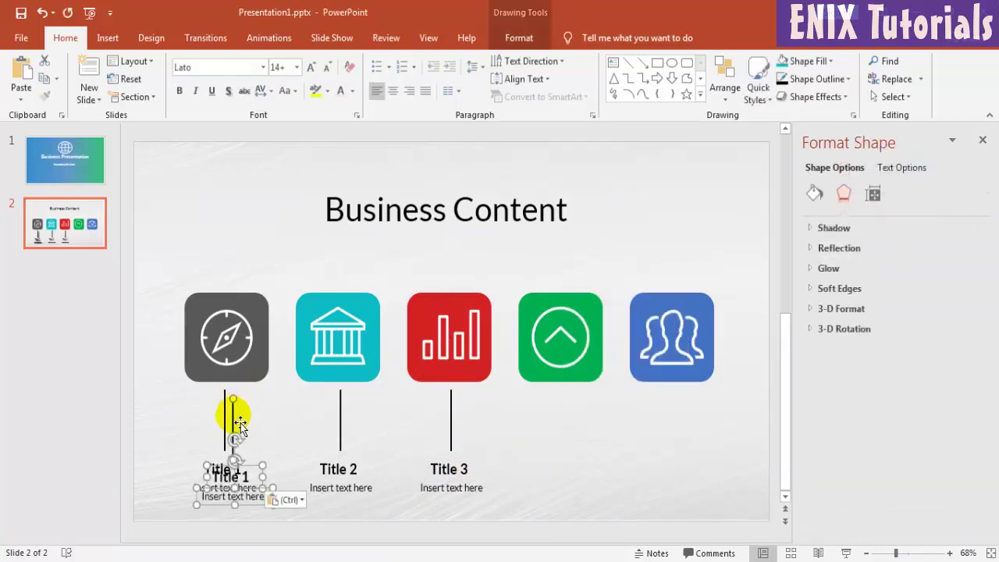
{"action": "left_click_drag", "start_coordinate": [239, 423], "coordinate": [567, 415]}
{"action": "left_click", "coordinate": [559, 466]}
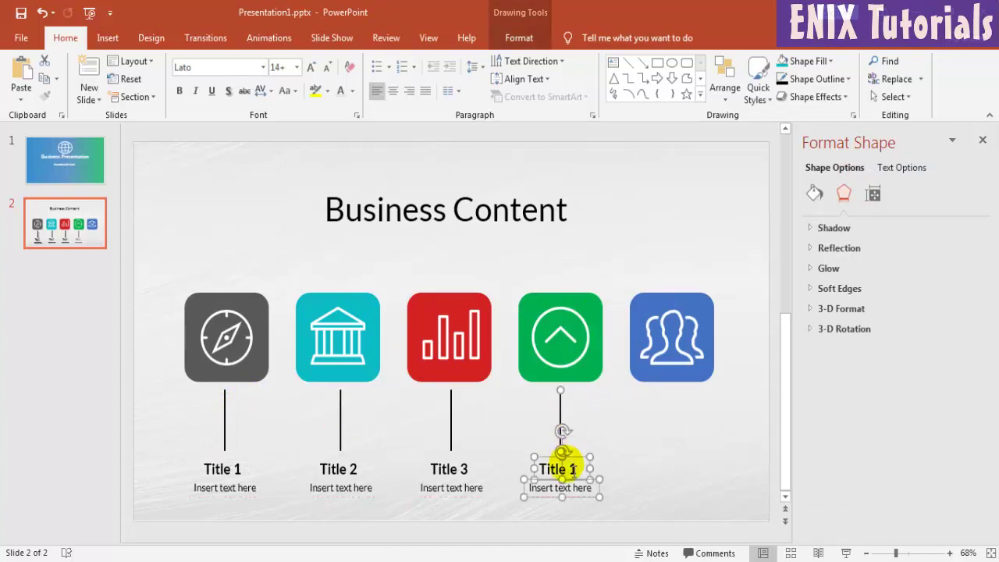
{"action": "left_click", "coordinate": [569, 468]}
{"action": "key", "text": "BackSpace"}
{"action": "type", "text": "4"}
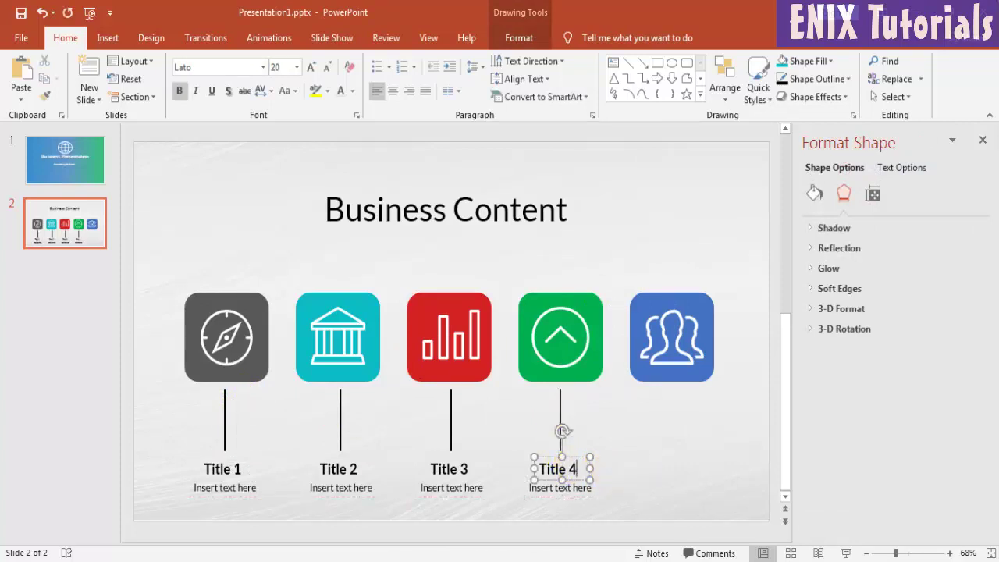
{"action": "left_click", "coordinate": [663, 459]}
Paste a caption group centred under the blue icon and relabel it Title 5
{"action": "right_click", "coordinate": [631, 418]}
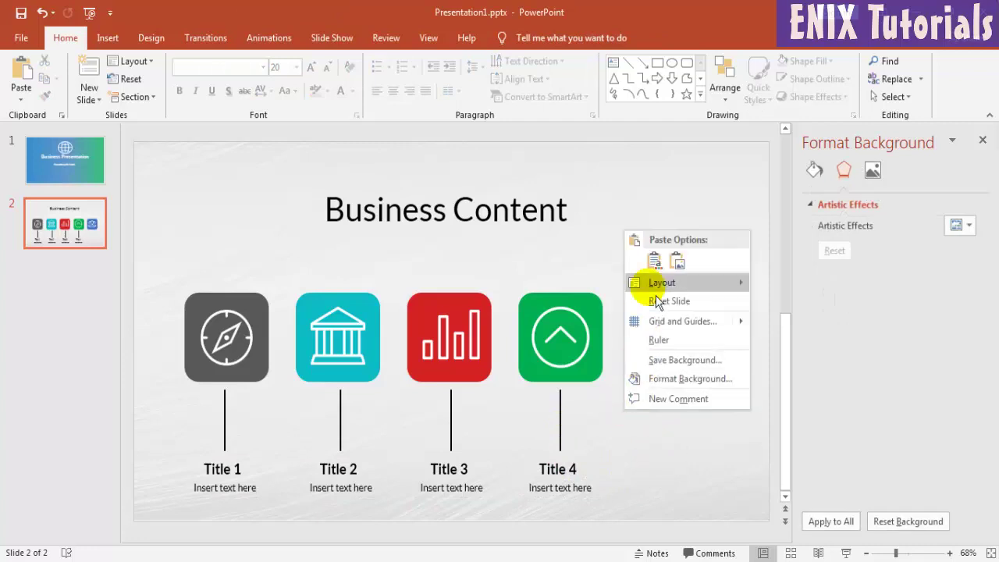
{"action": "left_click", "coordinate": [648, 260]}
{"action": "left_click_drag", "start_coordinate": [238, 422], "coordinate": [685, 413]}
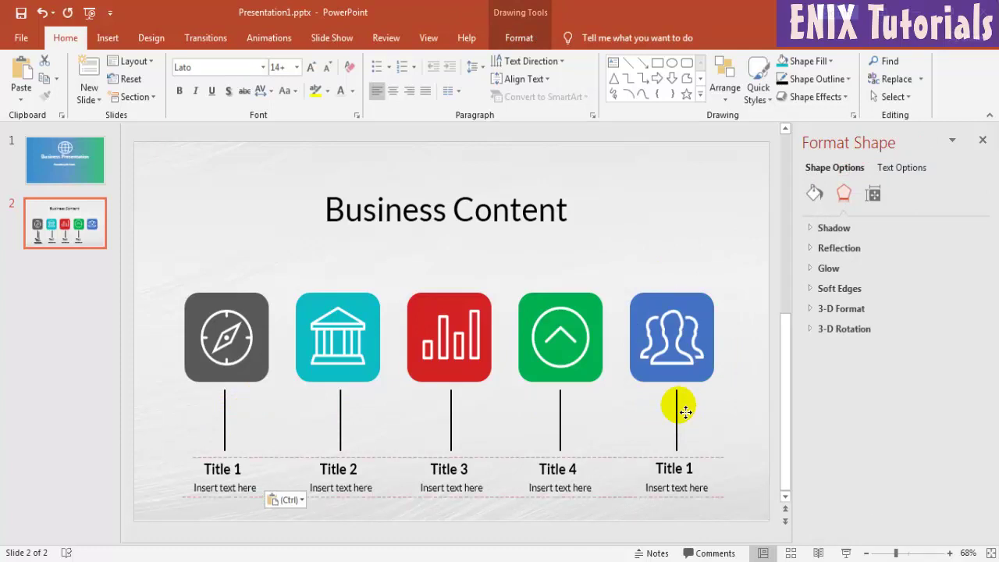
{"action": "left_click_drag", "start_coordinate": [684, 412], "coordinate": [679, 411]}
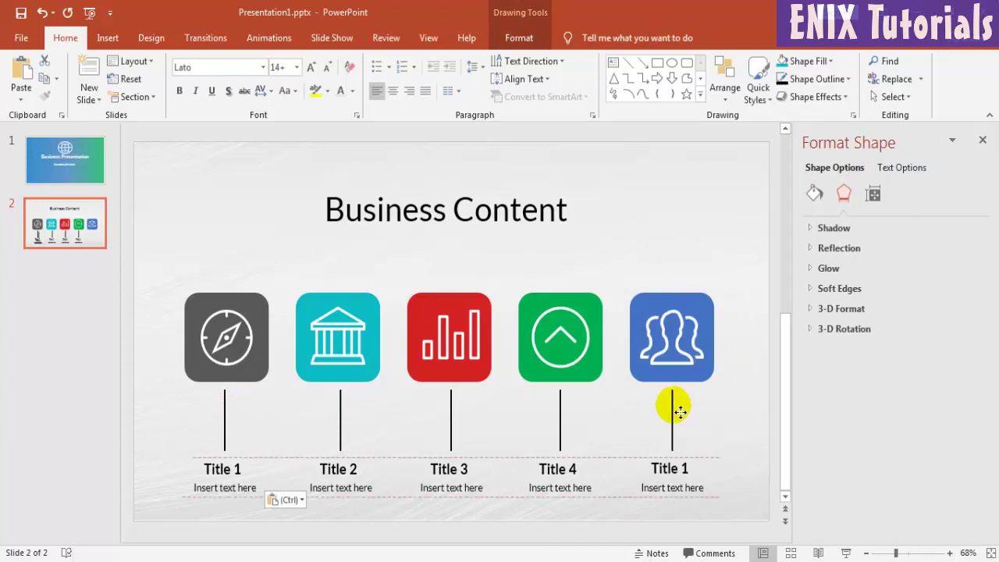
{"action": "left_click", "coordinate": [686, 466]}
{"action": "key", "text": "BackSpace"}
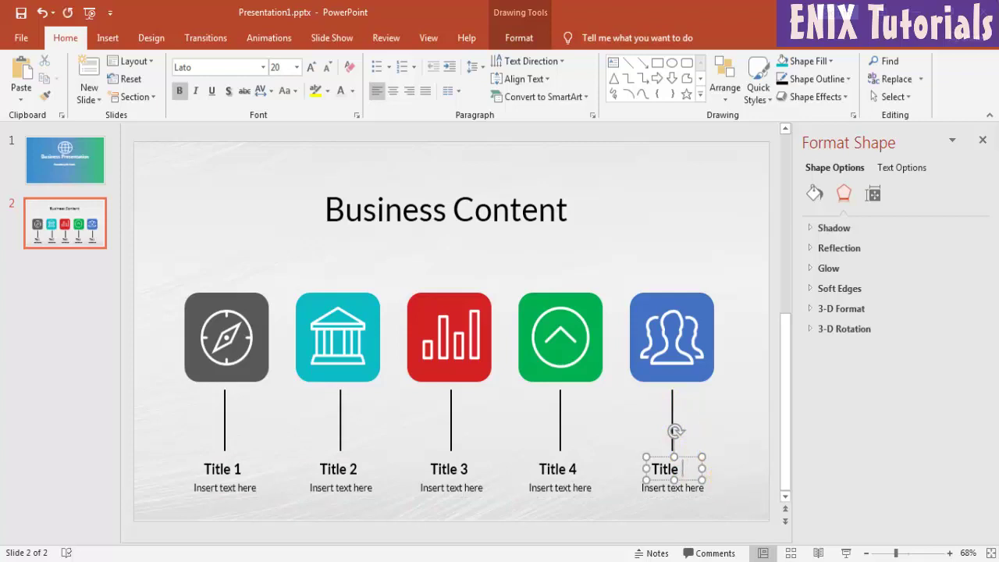
{"action": "type", "text": "5"}
{"action": "left_click", "coordinate": [756, 450]}
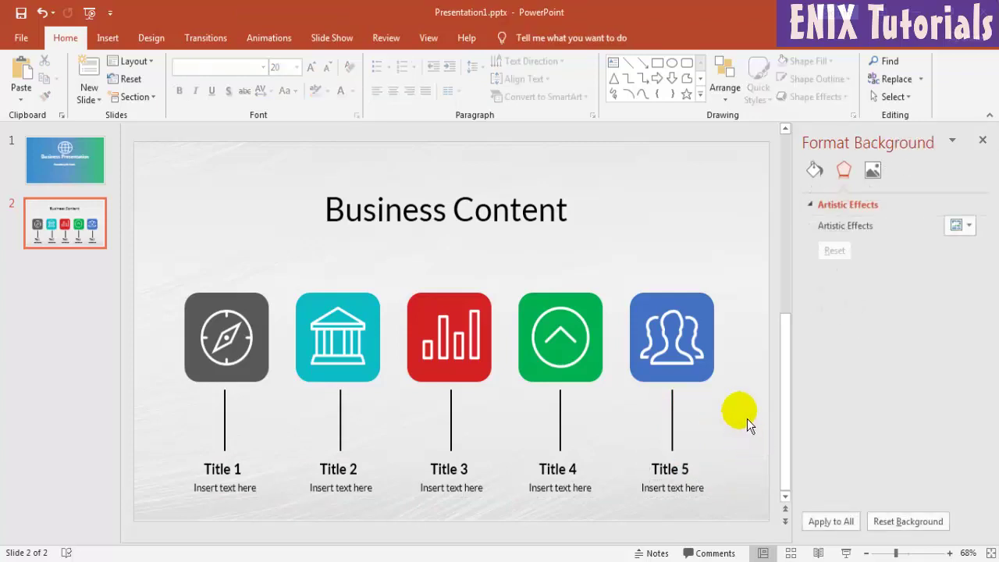
{"action": "left_click", "coordinate": [449, 208]}
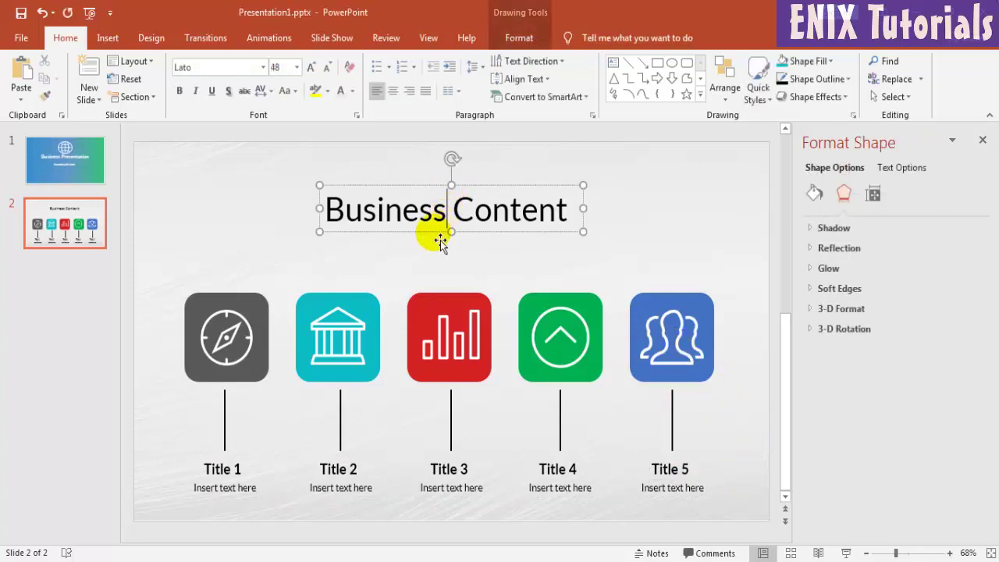
Make the Business Content title bold and fine-tune its vertical position
{"action": "left_click_drag", "start_coordinate": [441, 241], "coordinate": [440, 222]}
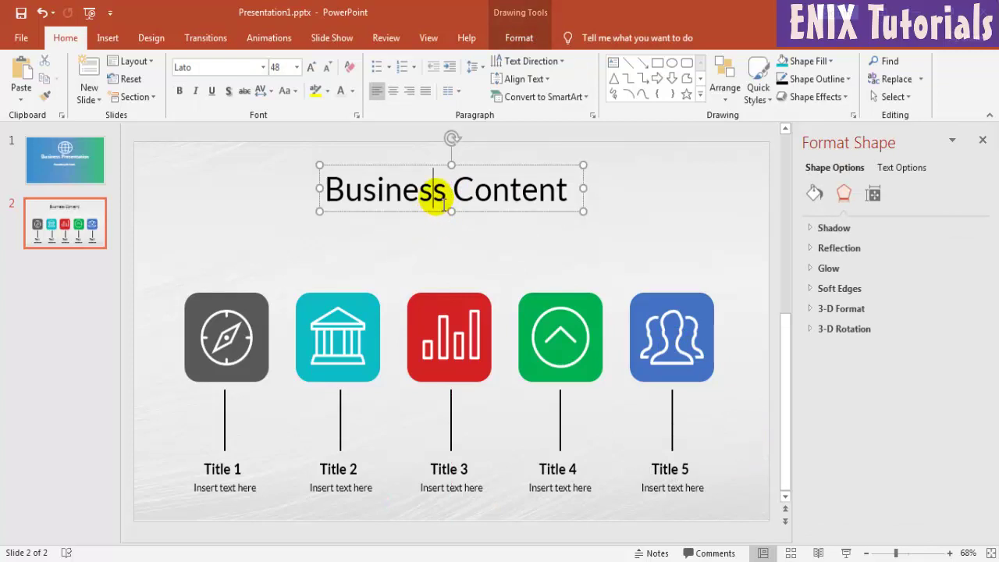
{"action": "triple_click", "coordinate": [441, 200]}
{"action": "left_click", "coordinate": [179, 91]}
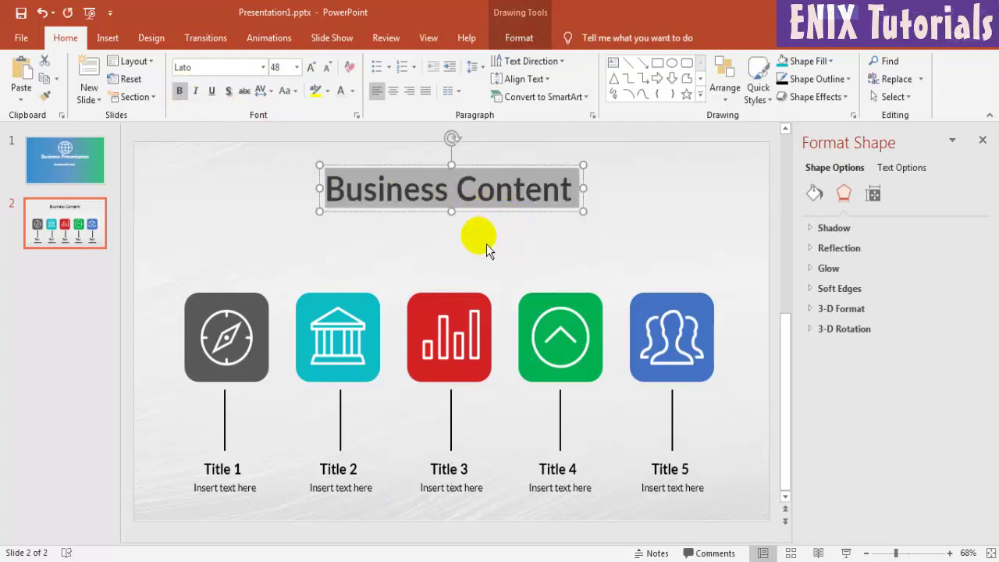
{"action": "mouse_move", "coordinate": [448, 165]}
{"action": "left_mouse_down"}
{"action": "mouse_move", "coordinate": [461, 184]}
{"action": "mouse_move", "coordinate": [453, 174]}
{"action": "left_mouse_up"}
{"action": "left_click_drag", "start_coordinate": [483, 218], "coordinate": [484, 225]}
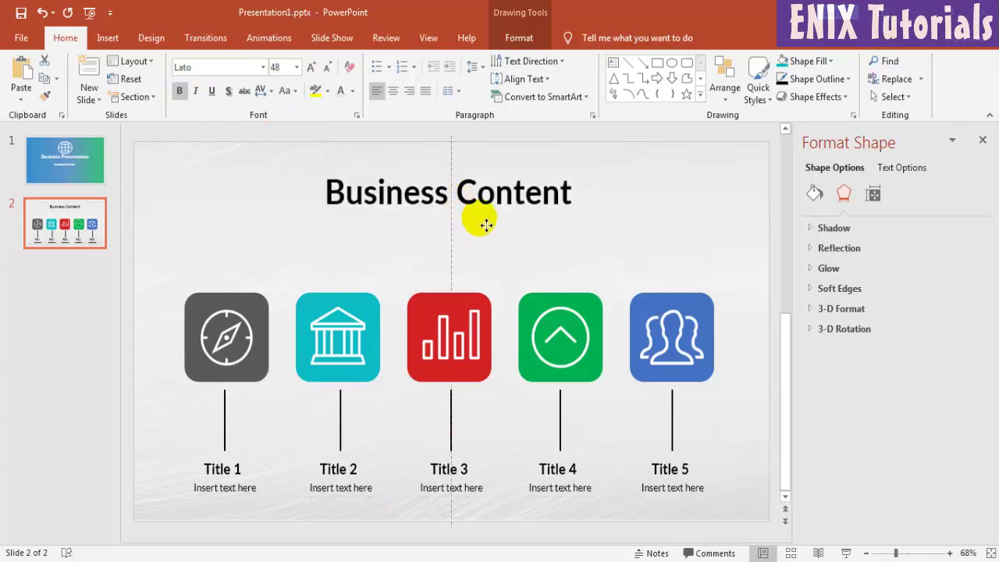
{"action": "left_click", "coordinate": [625, 254]}
Draw a horizontal line beneath the Business Content title
{"action": "left_click", "coordinate": [107, 37]}
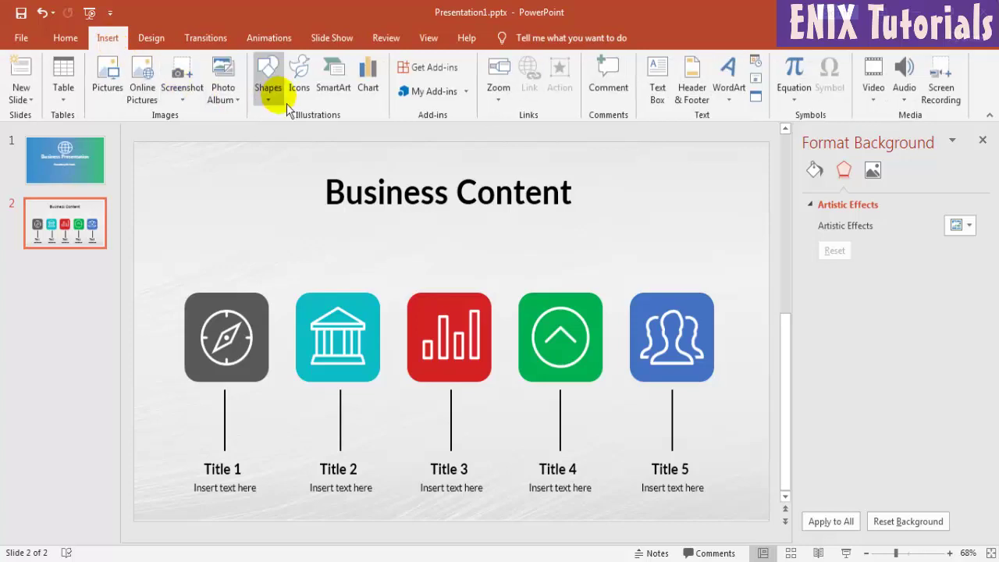
{"action": "left_click", "coordinate": [267, 86]}
{"action": "left_click", "coordinate": [277, 133]}
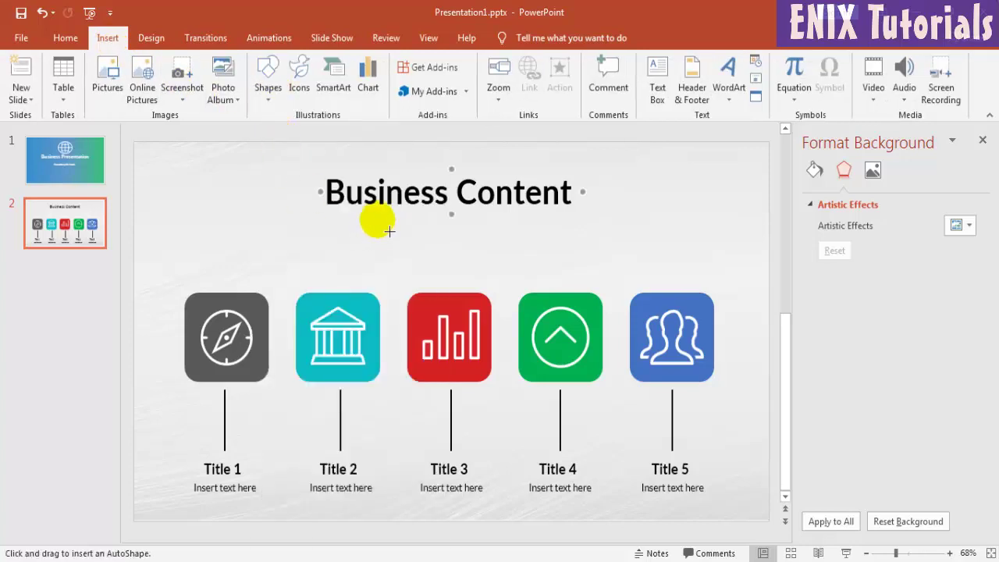
{"action": "left_click_drag", "start_coordinate": [355, 222], "coordinate": [506, 221]}
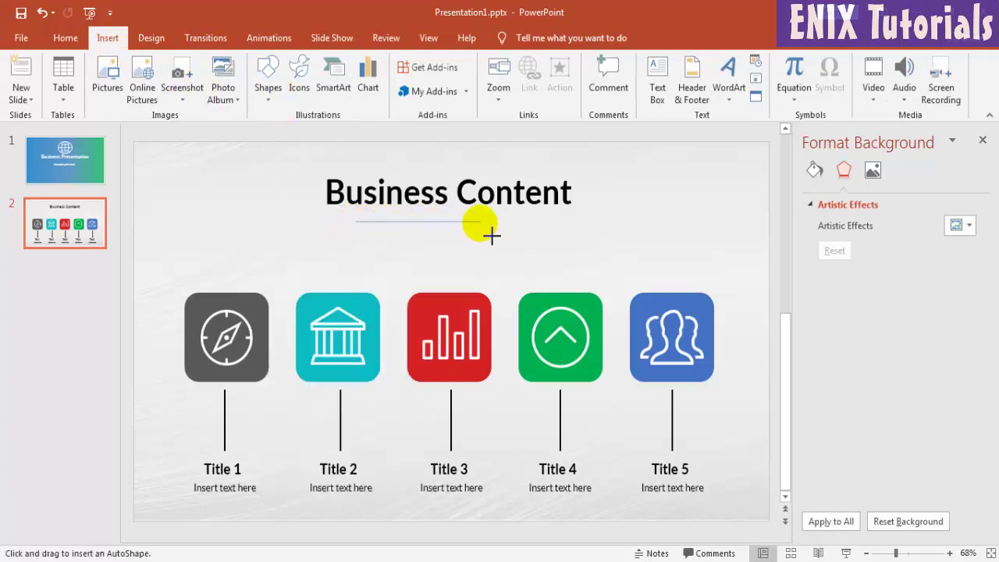
{"action": "left_click_drag", "start_coordinate": [441, 222], "coordinate": [463, 230]}
Make the underline 3 pt and green, then nudge the line and title into alignment
{"action": "left_click", "coordinate": [382, 79]}
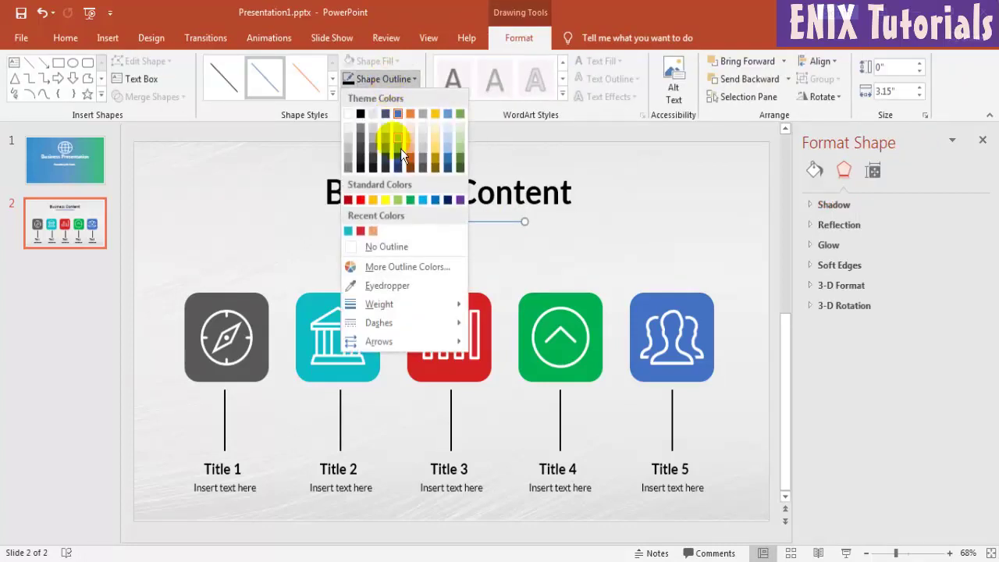
{"action": "mouse_move", "coordinate": [379, 303]}
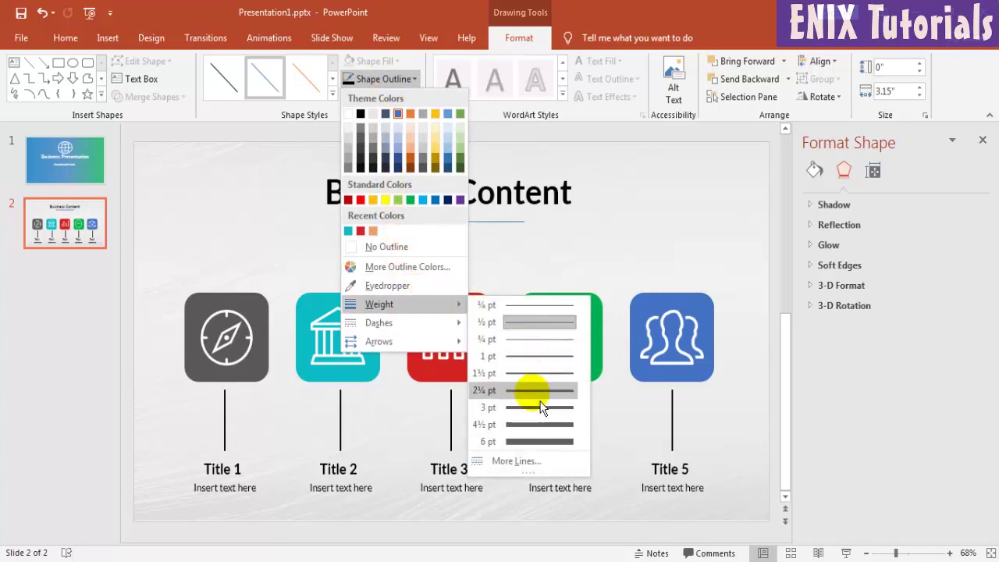
{"action": "left_click", "coordinate": [540, 407]}
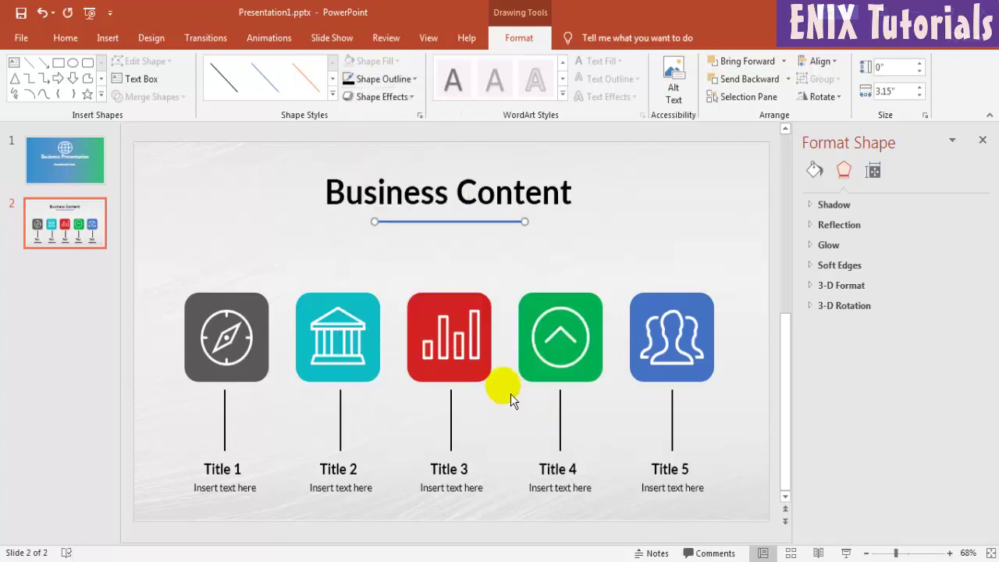
{"action": "left_click", "coordinate": [366, 85]}
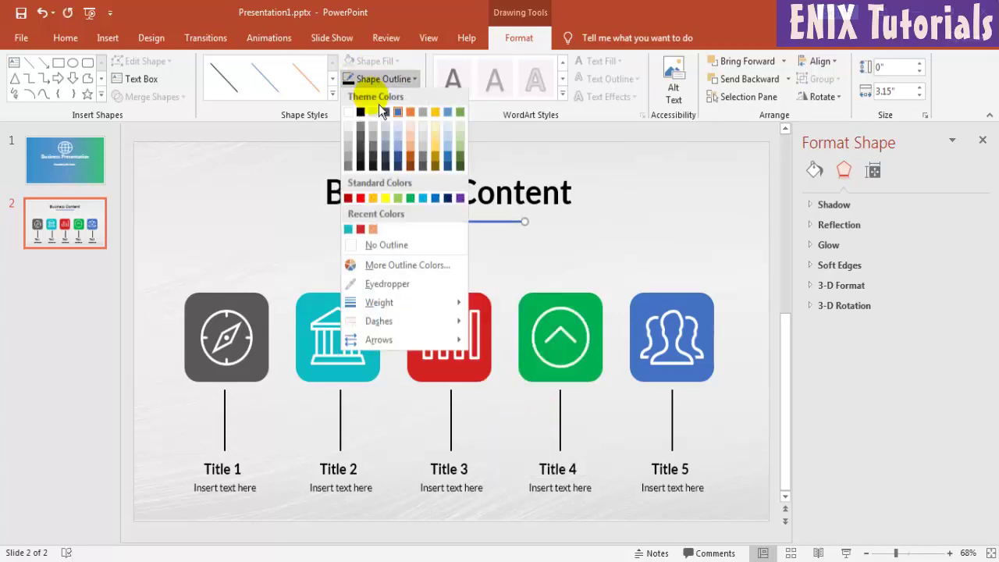
{"action": "left_click", "coordinate": [420, 201]}
{"action": "left_click", "coordinate": [624, 253]}
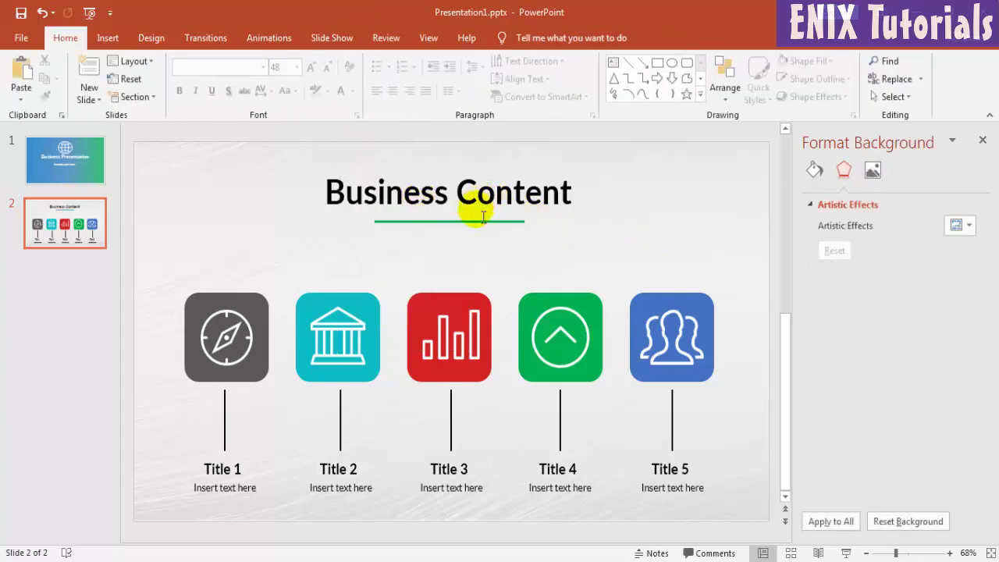
{"action": "left_click_drag", "start_coordinate": [459, 222], "coordinate": [460, 235]}
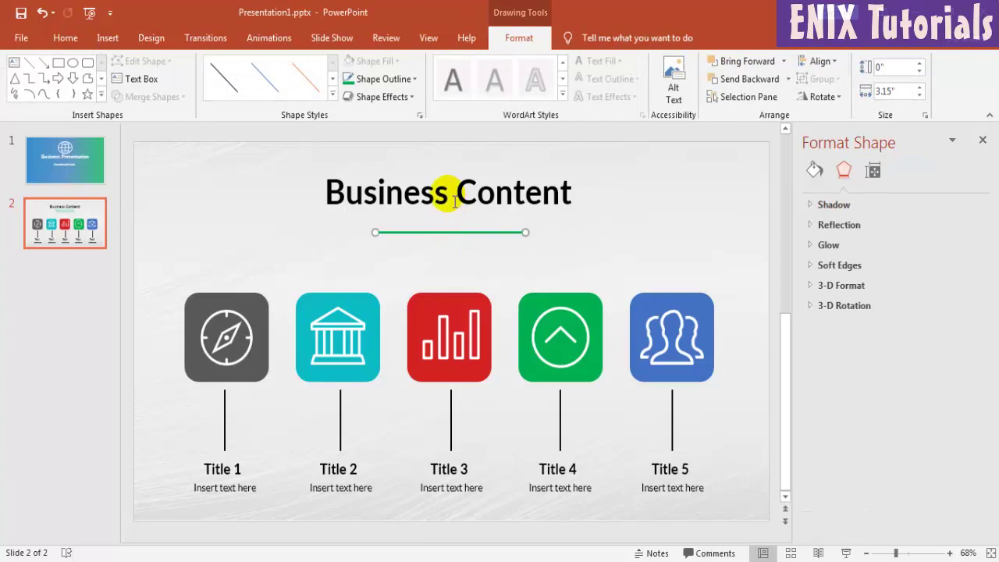
{"action": "left_click", "coordinate": [439, 220]}
{"action": "mouse_move", "coordinate": [430, 218]}
{"action": "left_mouse_down"}
{"action": "mouse_move", "coordinate": [439, 228]}
{"action": "mouse_move", "coordinate": [428, 225]}
{"action": "left_mouse_up"}
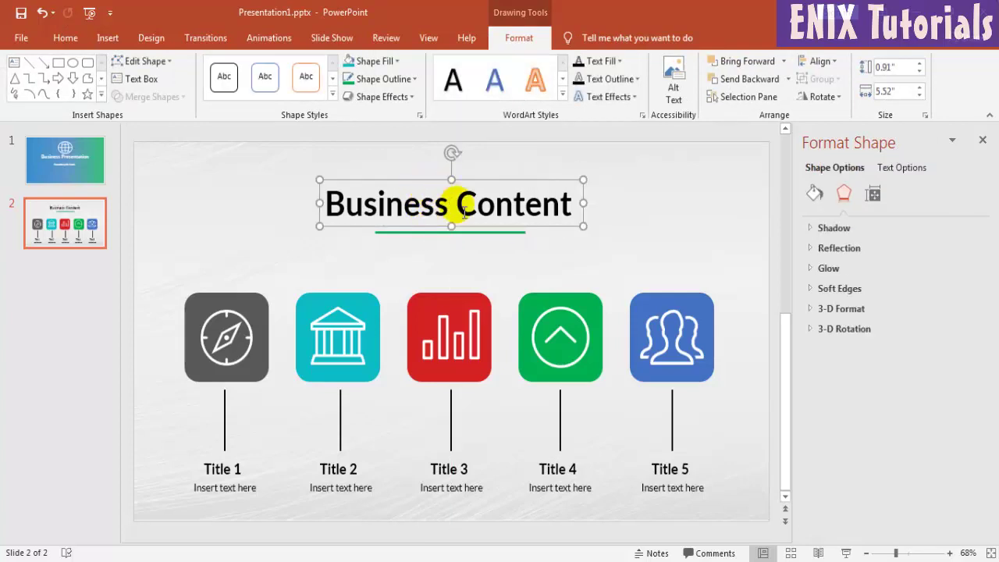
{"action": "left_click", "coordinate": [647, 239]}
{"action": "left_click", "coordinate": [107, 37]}
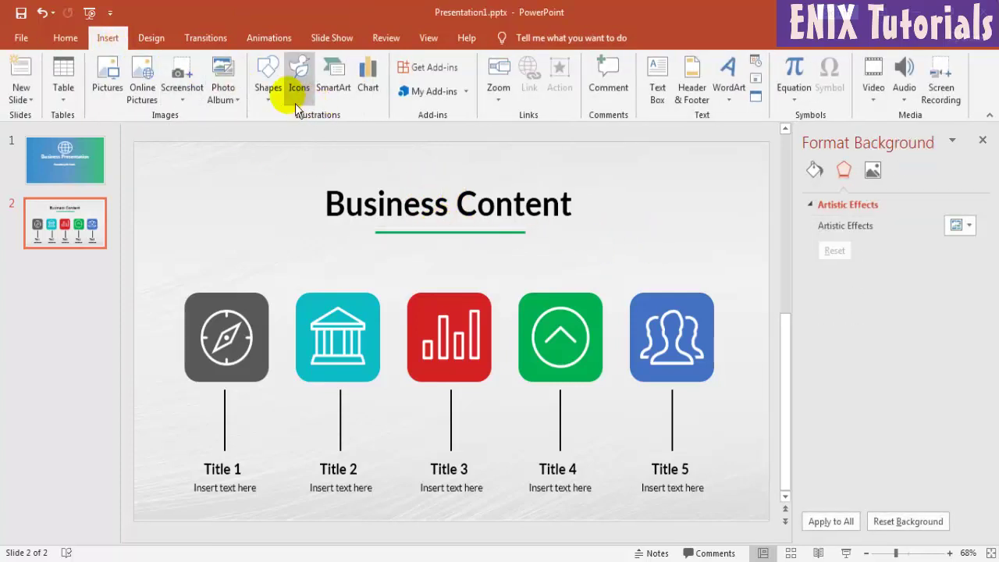
Draw a text box above the Business Content title and start typing 'Writing'
{"action": "left_click", "coordinate": [657, 93]}
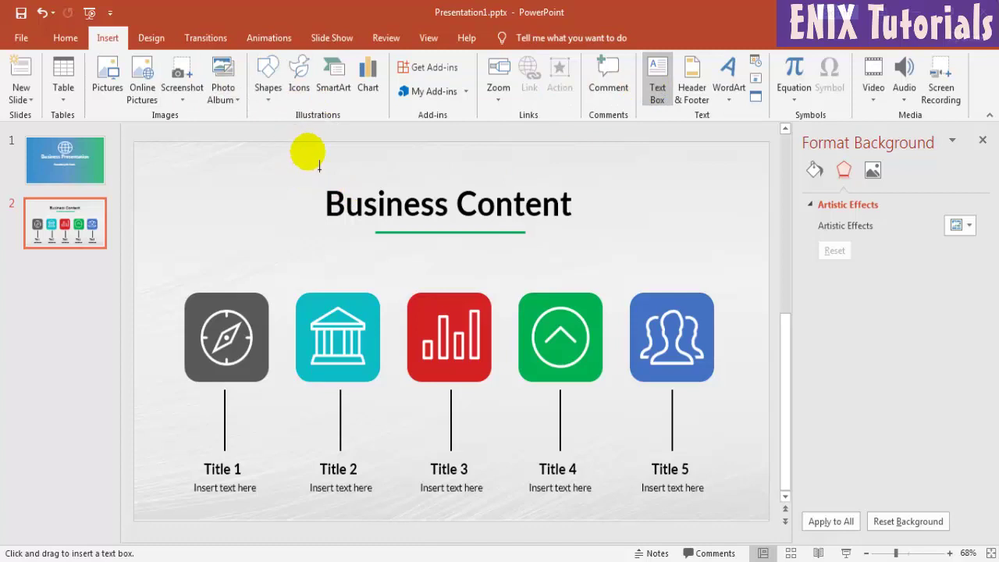
{"action": "left_click_drag", "start_coordinate": [316, 154], "coordinate": [584, 179]}
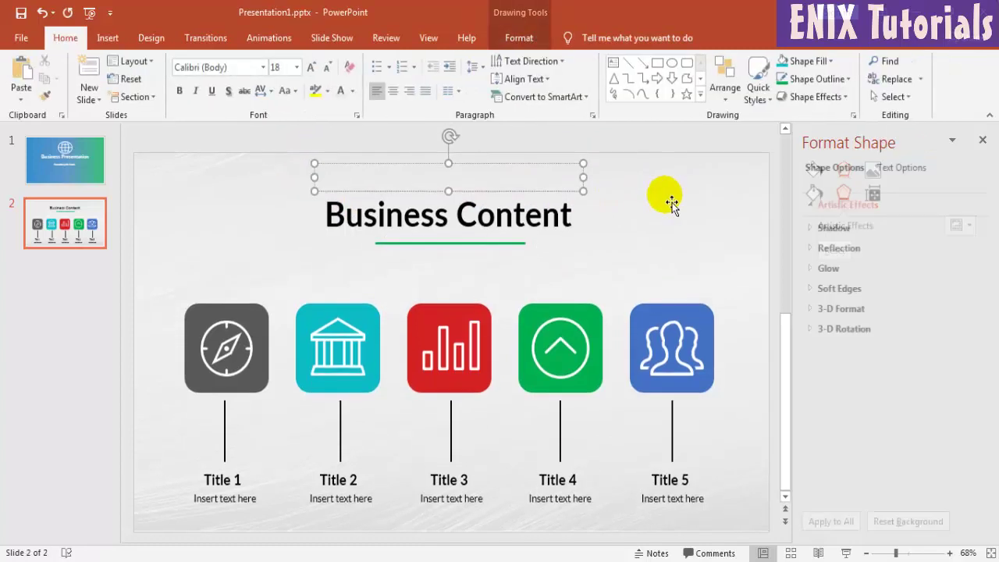
{"action": "type", "text": "Writing something here"}
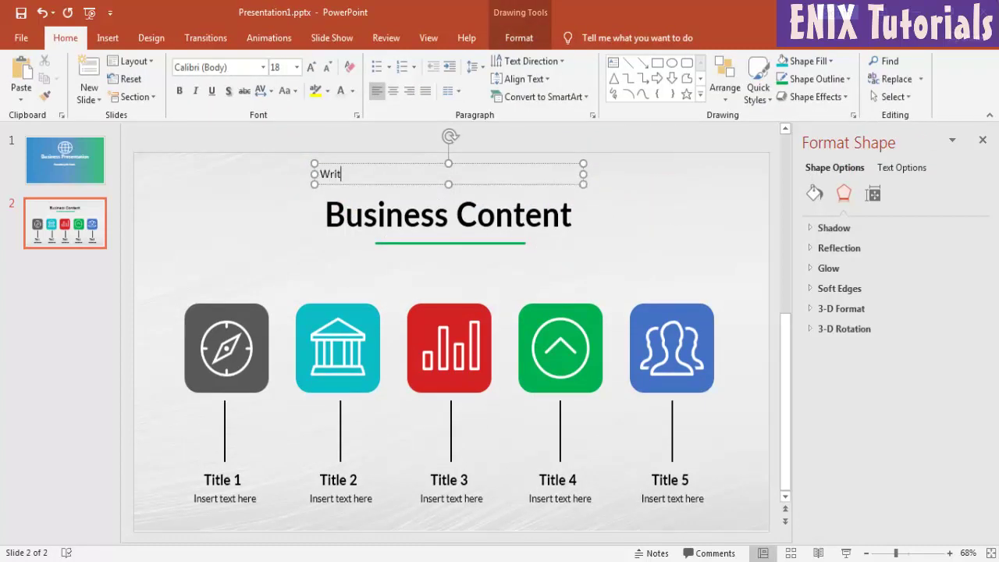
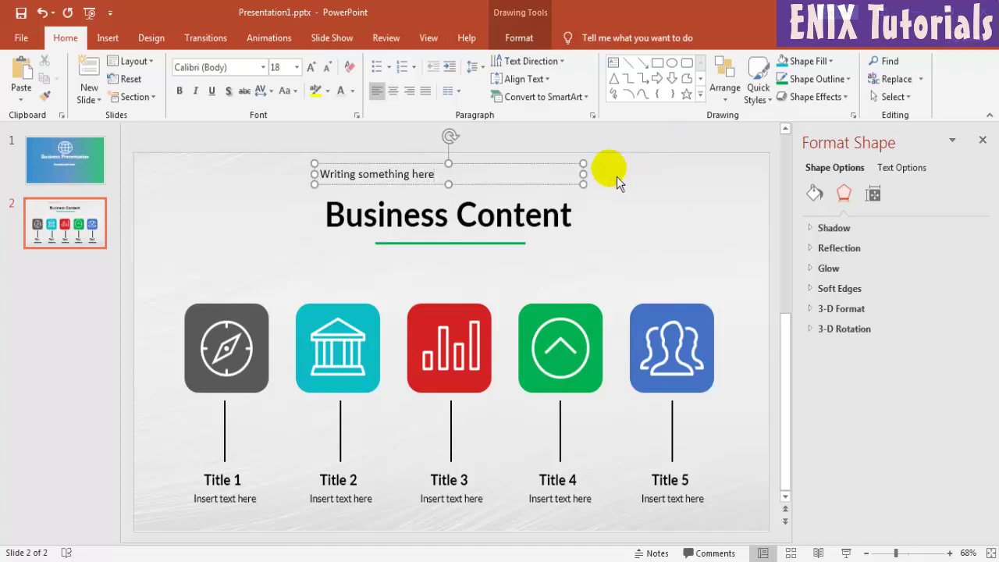
Narrow the 'Writing something here' subtitle and centre it above the Business Content title
{"action": "left_click_drag", "start_coordinate": [584, 174], "coordinate": [463, 184]}
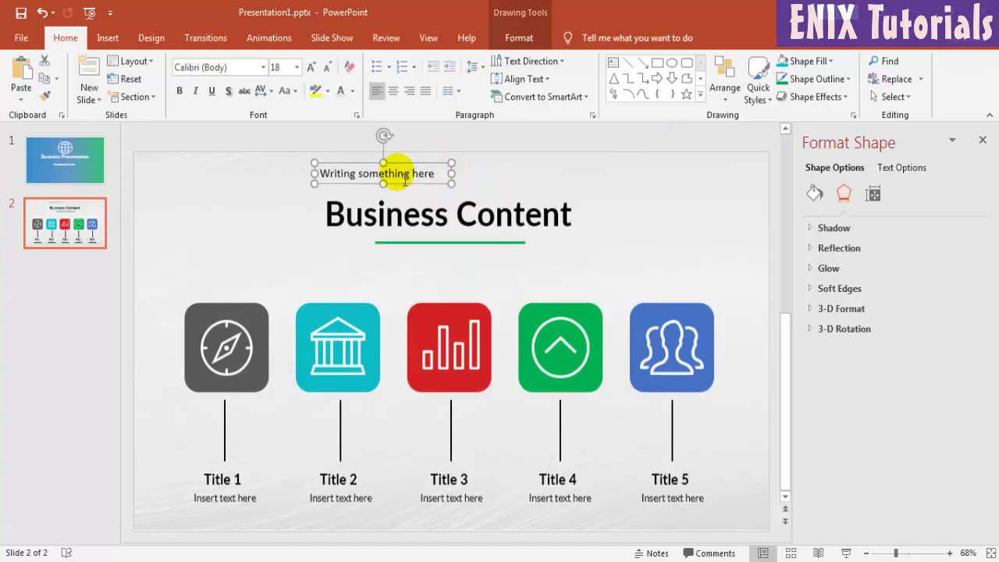
{"action": "left_click_drag", "start_coordinate": [390, 182], "coordinate": [461, 187]}
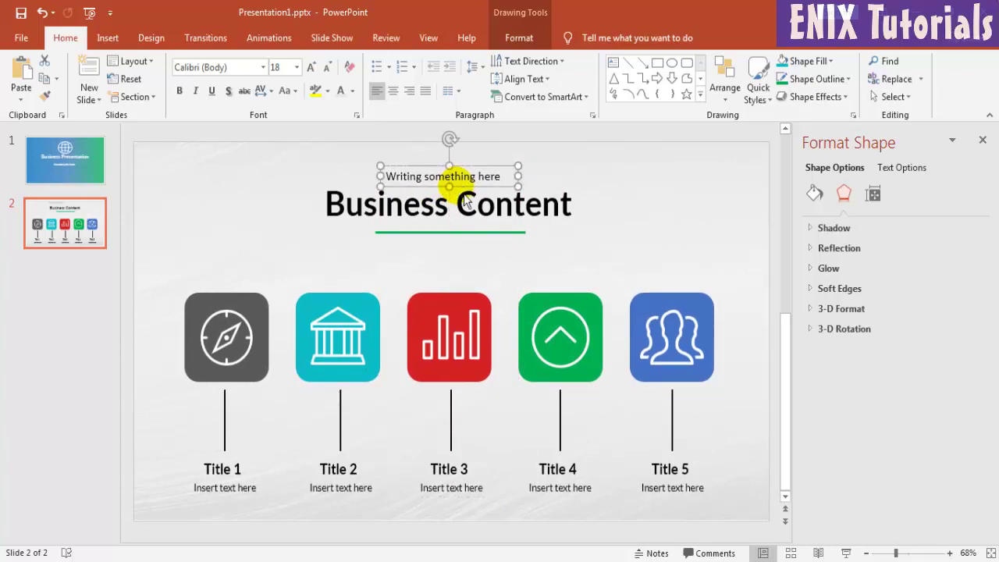
{"action": "left_click", "coordinate": [665, 251]}
Close the Format Background pane and zoom the slide view to 70%
{"action": "left_click", "coordinate": [847, 552]}
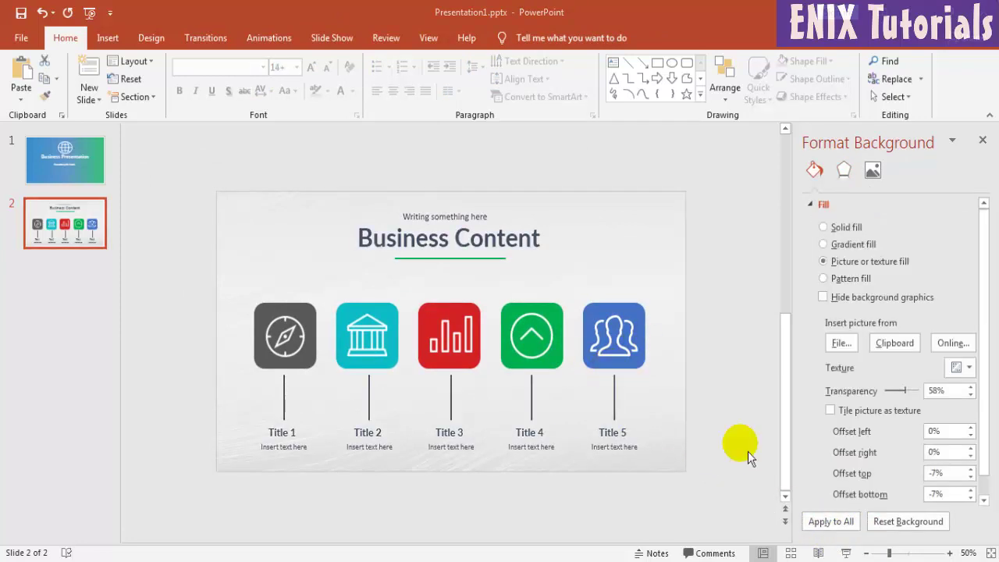
{"action": "left_click", "coordinate": [982, 140]}
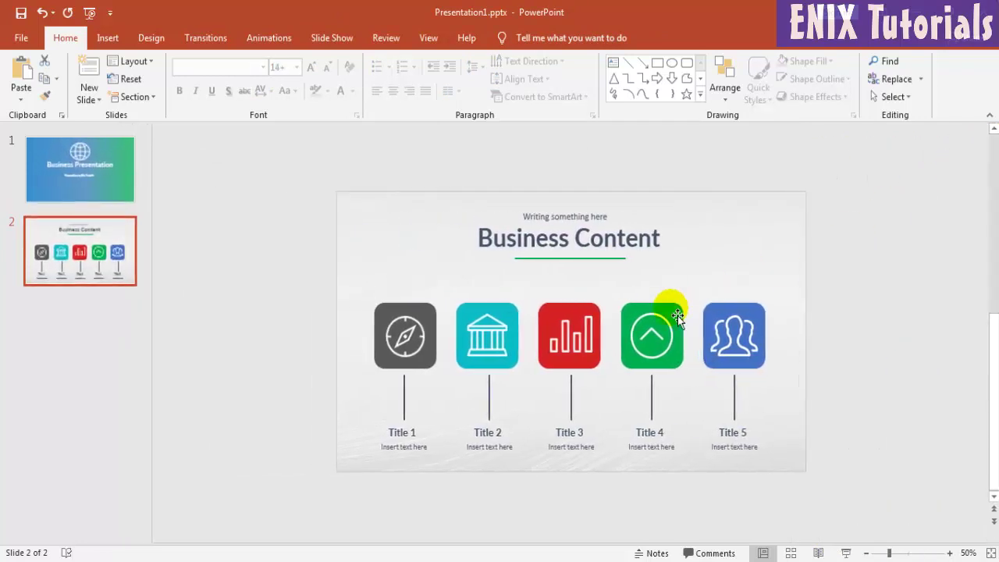
{"action": "left_click", "coordinate": [950, 552]}
{"action": "left_click", "coordinate": [949, 552]}
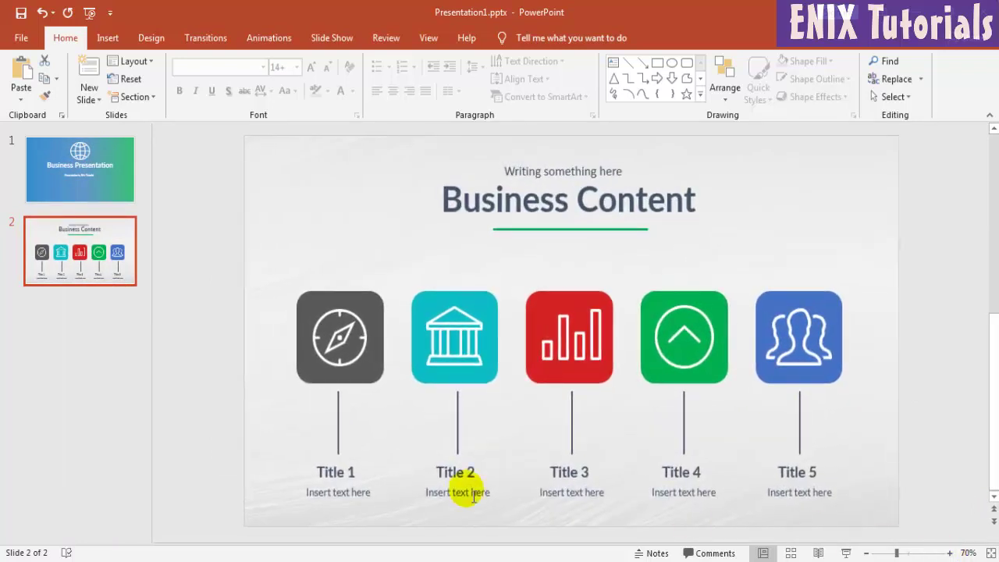
{"action": "left_click", "coordinate": [67, 343]}
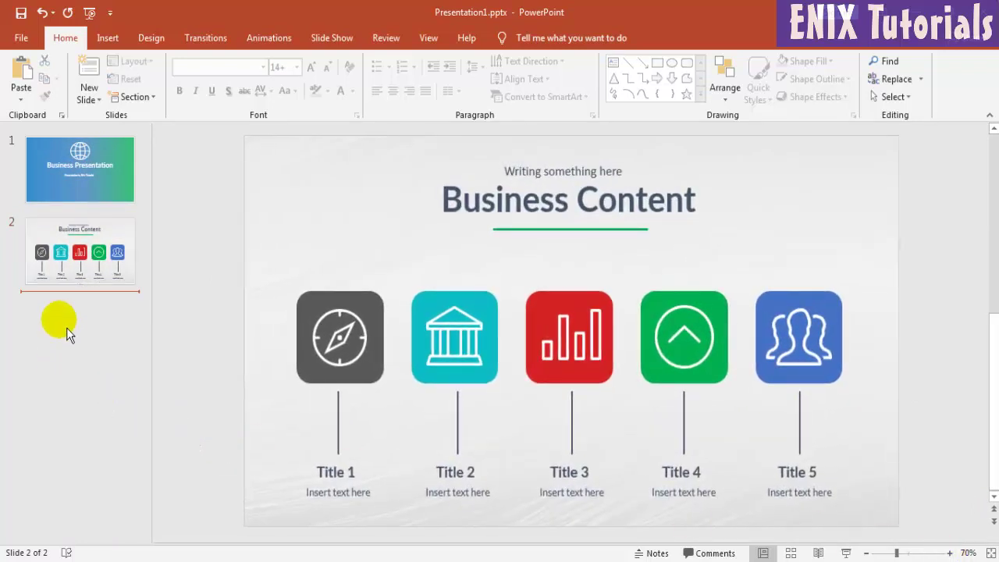
Insert a new blank slide 3 after slide 2
{"action": "right_click", "coordinate": [94, 371]}
{"action": "left_click", "coordinate": [110, 381]}
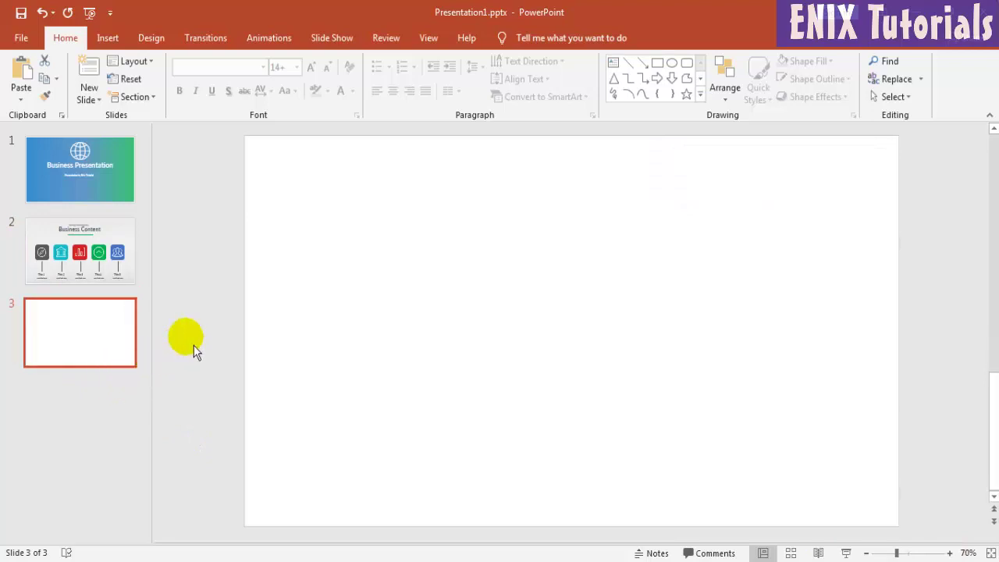
{"action": "left_click", "coordinate": [208, 308]}
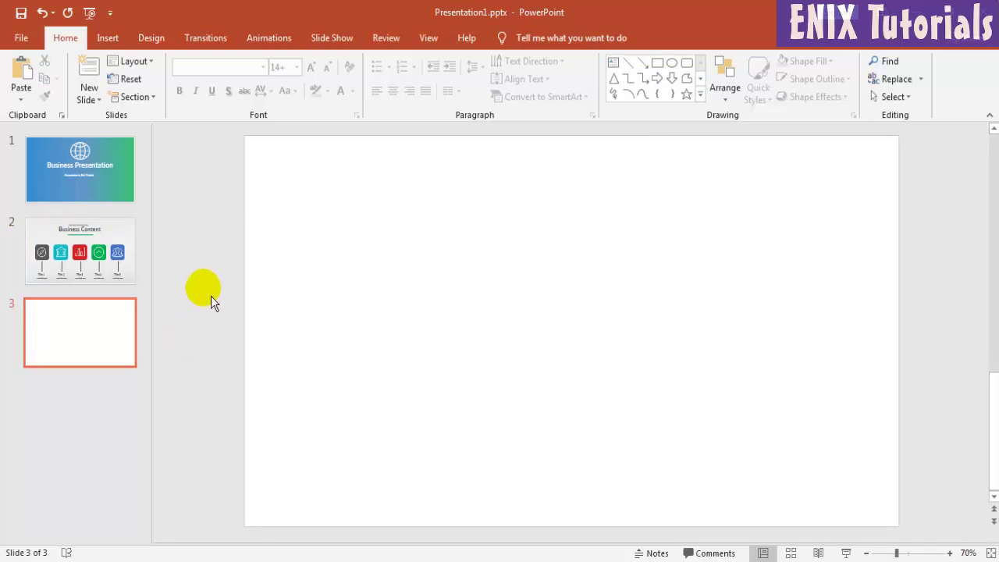
On slide 2, group the subtitle, Business Content title and green underline, then copy the group
{"action": "left_click", "coordinate": [121, 242]}
{"action": "left_click", "coordinate": [497, 187]}
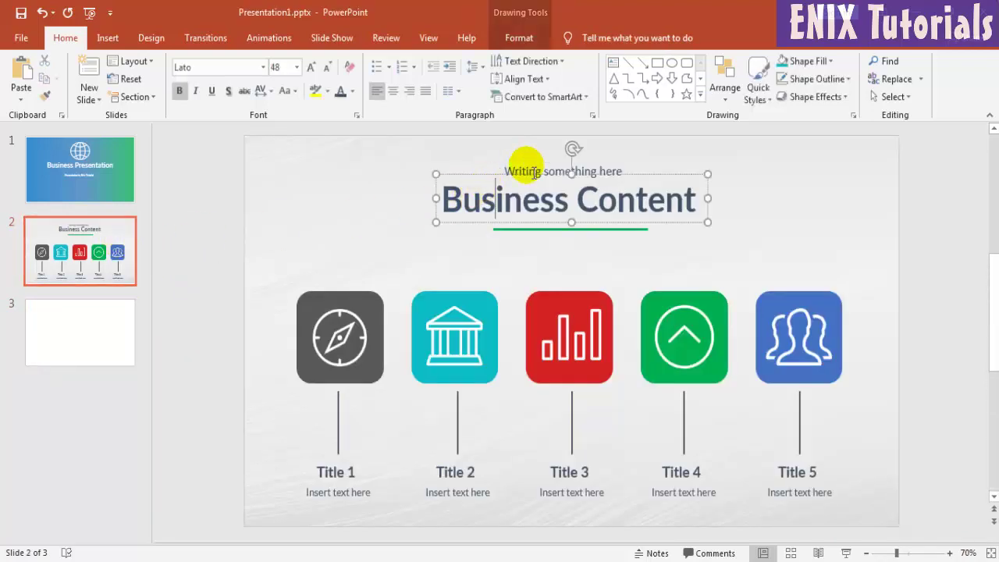
{"action": "left_click", "coordinate": [511, 173]}
{"action": "left_click", "coordinate": [449, 211]}
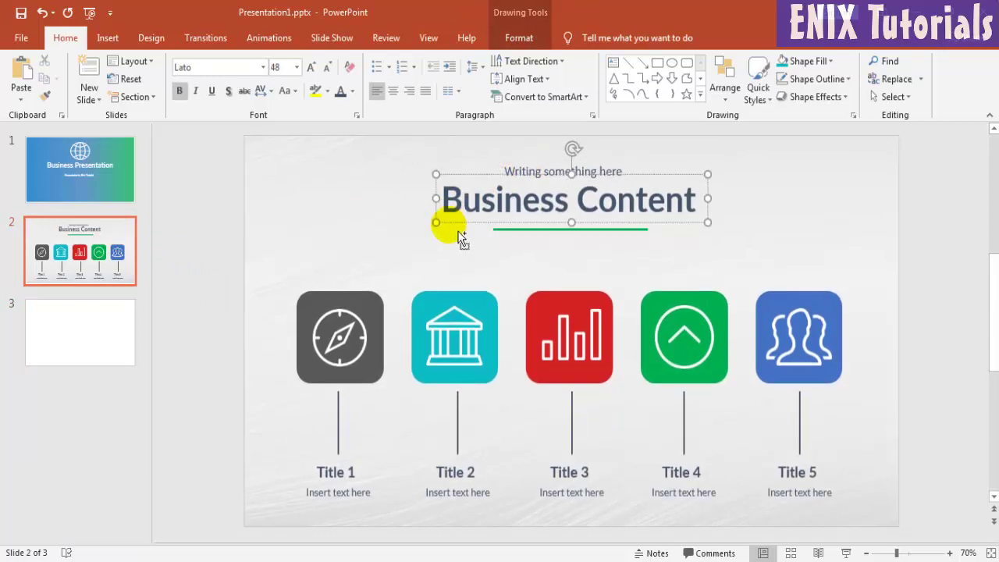
{"action": "left_click", "coordinate": [512, 230], "text": "shift"}
{"action": "left_click", "coordinate": [540, 174], "text": "shift"}
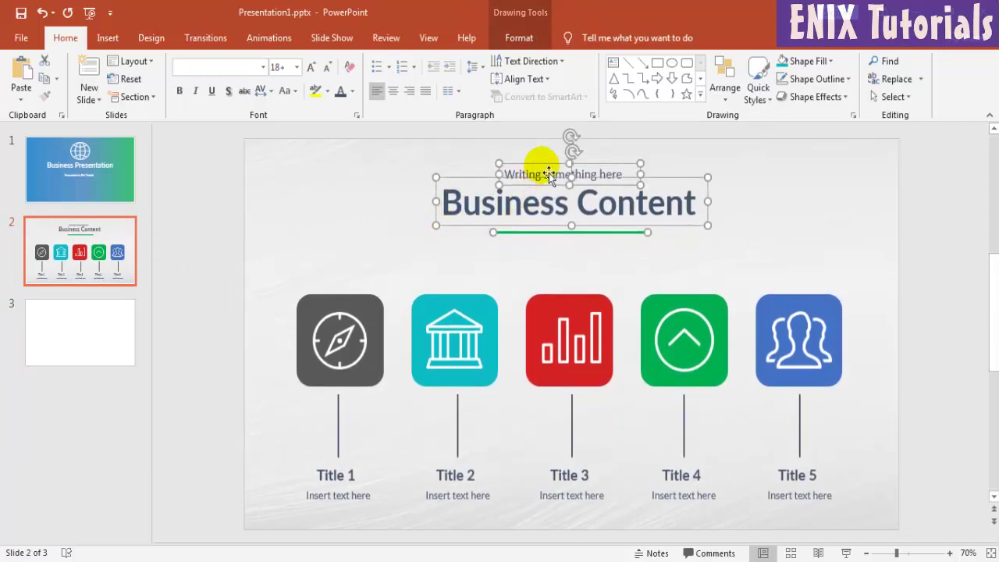
{"action": "right_click", "coordinate": [549, 173]}
{"action": "left_click", "coordinate": [686, 255]}
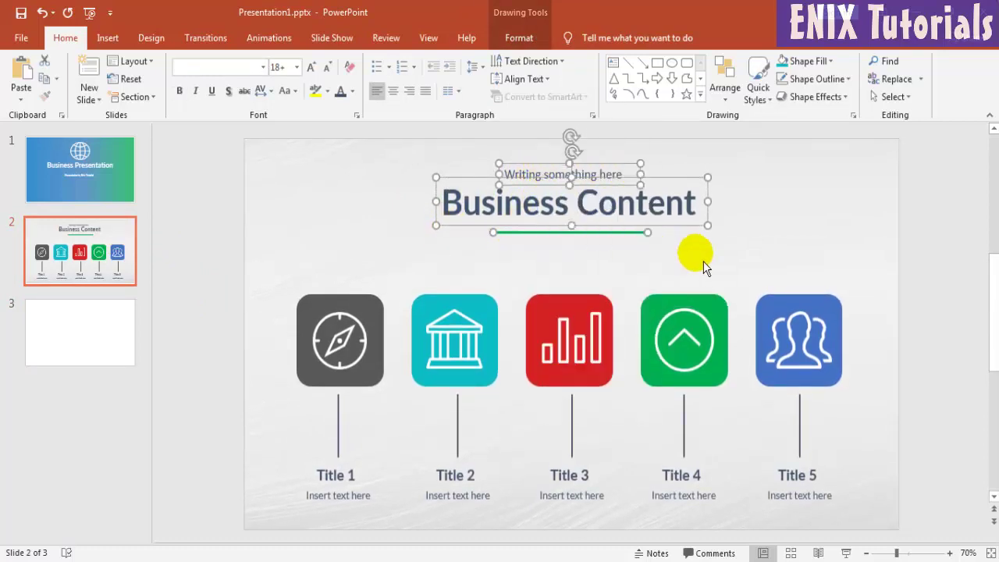
{"action": "right_click", "coordinate": [672, 238]}
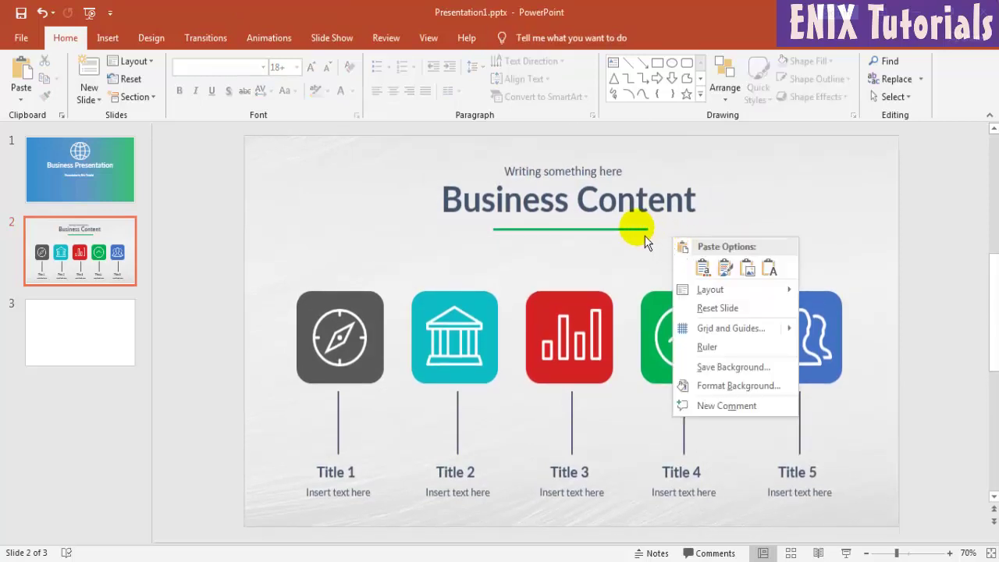
{"action": "left_click", "coordinate": [644, 243]}
{"action": "left_click", "coordinate": [650, 216]}
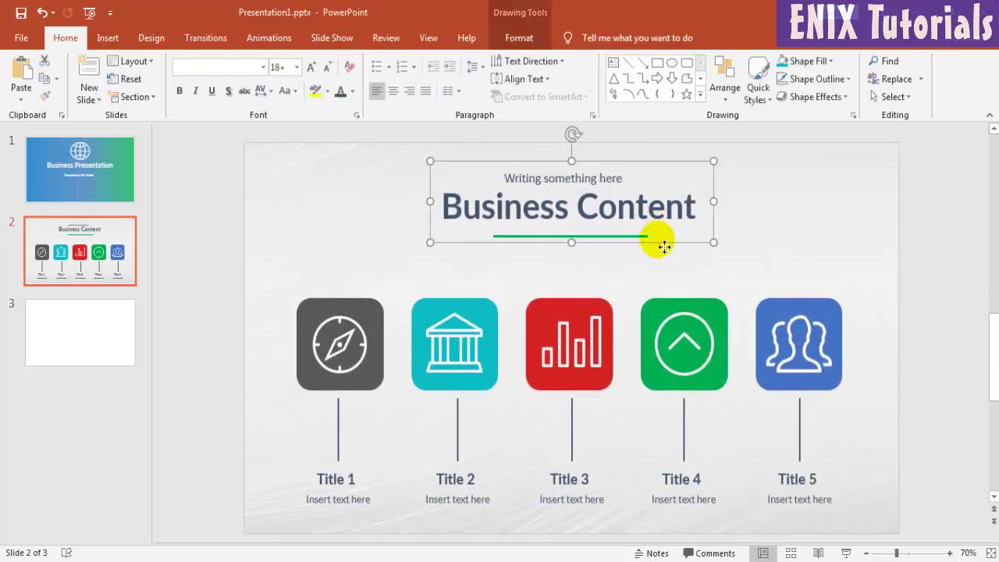
{"action": "right_click", "coordinate": [661, 242]}
Paste the heading group onto slide 3 and change its title to 'Business Services'
{"action": "left_click", "coordinate": [87, 351]}
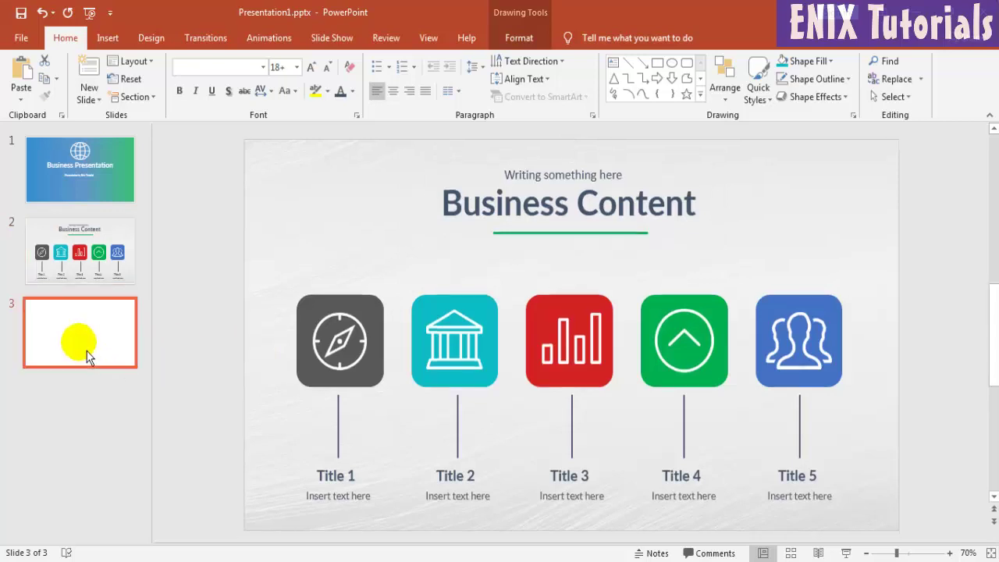
{"action": "right_click", "coordinate": [439, 248]}
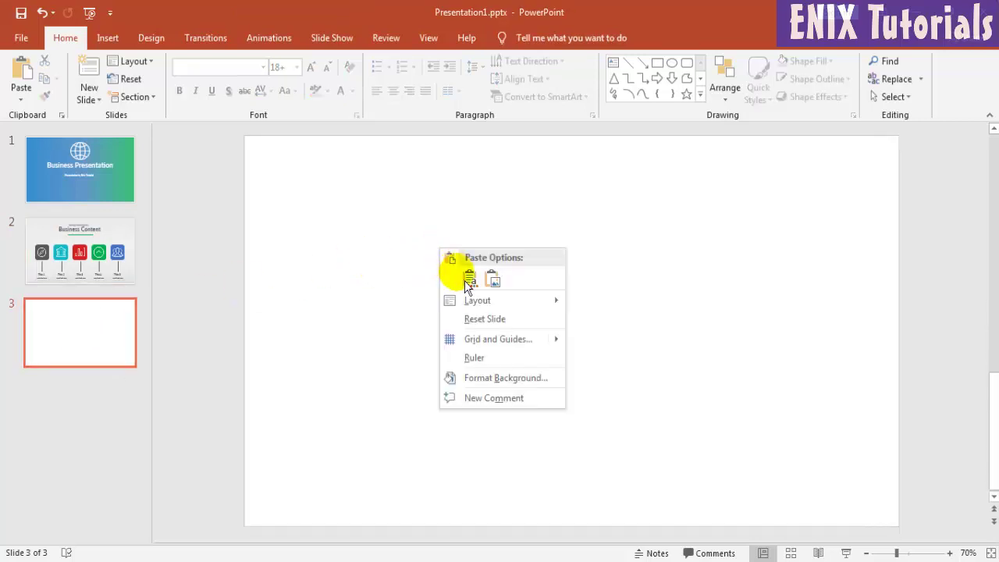
{"action": "left_click", "coordinate": [471, 282]}
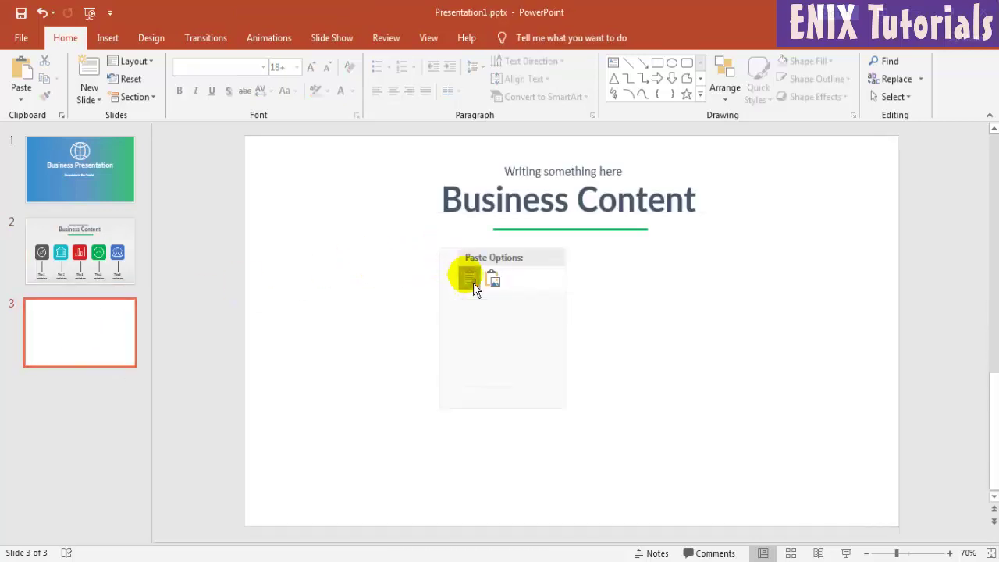
{"action": "left_click", "coordinate": [597, 209]}
{"action": "left_click_drag", "start_coordinate": [578, 209], "coordinate": [698, 210]}
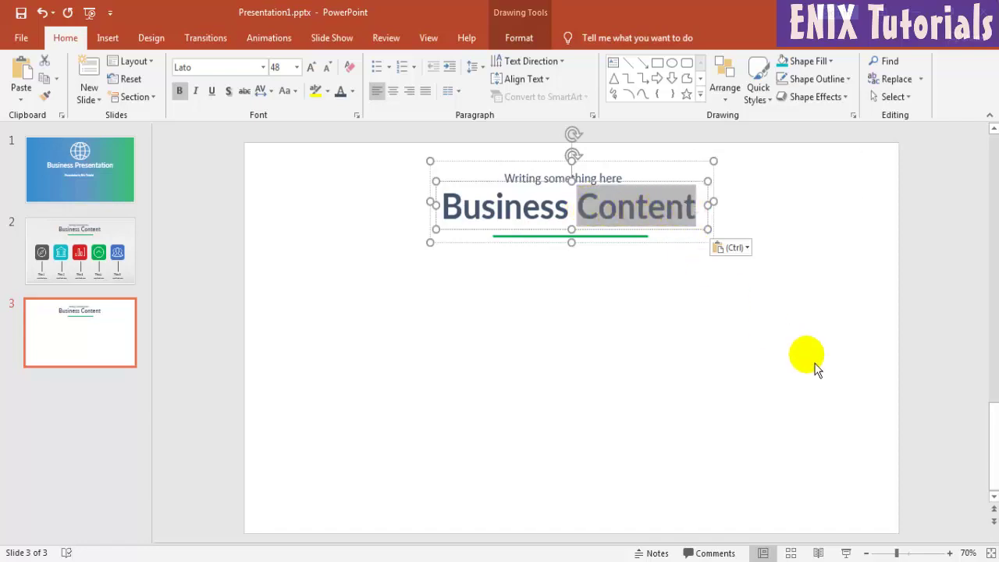
{"action": "type", "text": "Ser"}
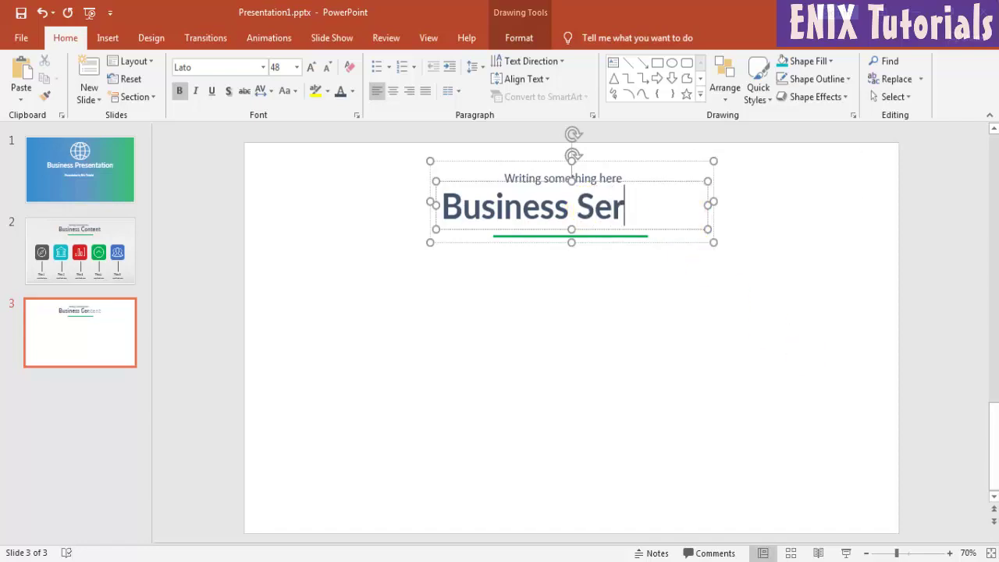
{"action": "type", "text": "vices"}
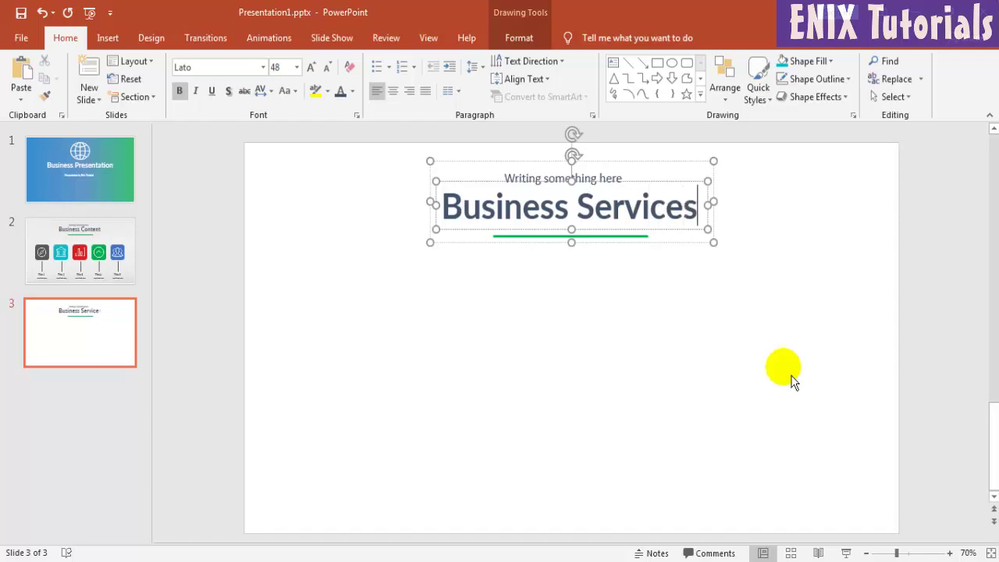
{"action": "left_click", "coordinate": [658, 379]}
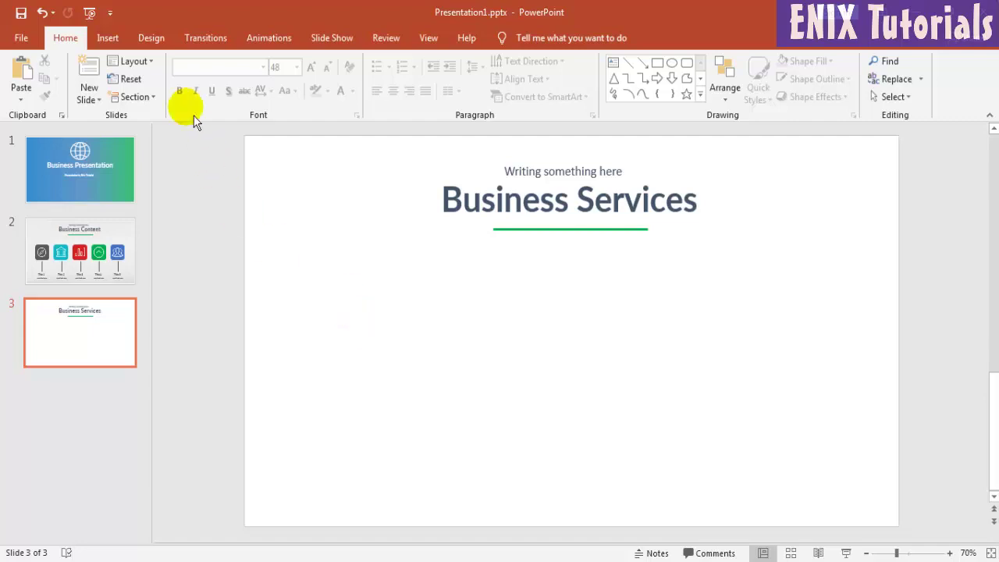
Insert the document icon 7.png and move it to the left of slide 3
{"action": "left_click", "coordinate": [113, 37]}
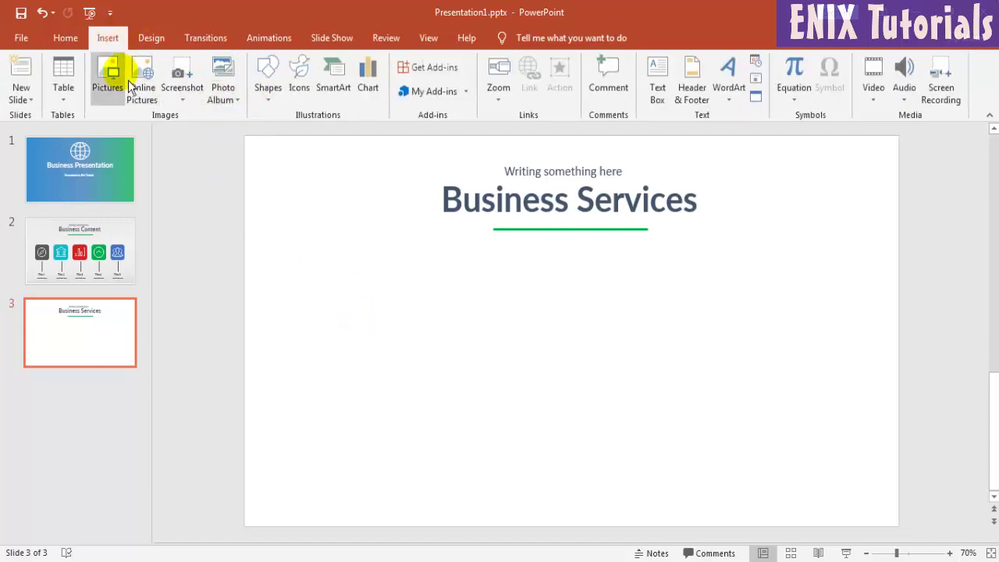
{"action": "left_click", "coordinate": [108, 78]}
{"action": "left_click", "coordinate": [341, 217]}
{"action": "double_click", "coordinate": [341, 218]}
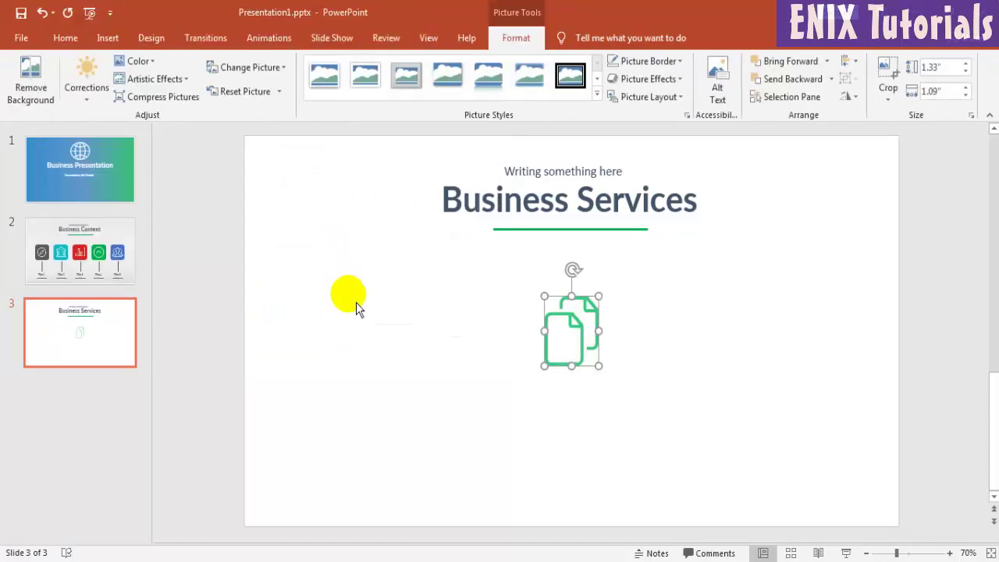
{"action": "left_click_drag", "start_coordinate": [561, 321], "coordinate": [369, 307]}
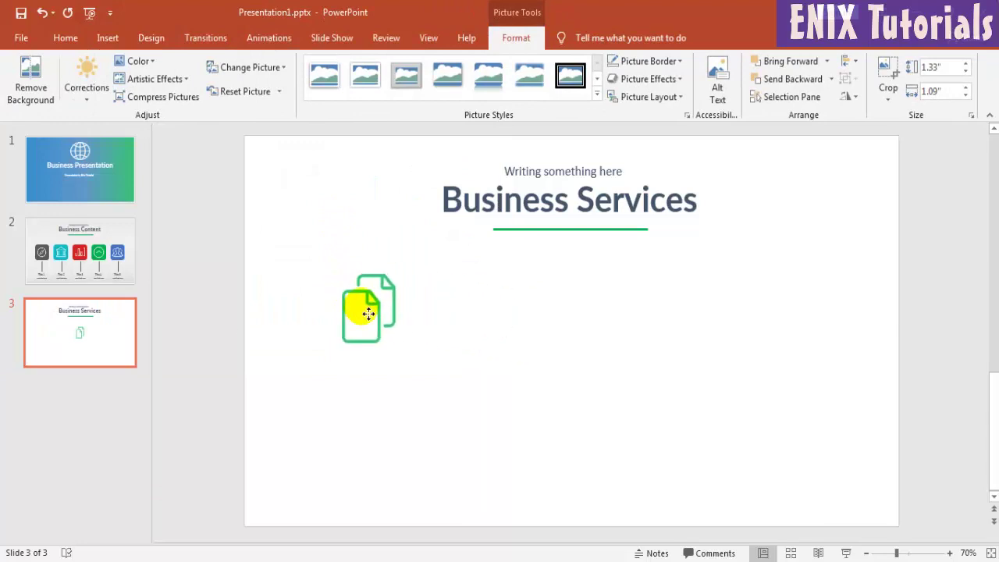
Insert pictures 8.png, 9.png and 10.png together onto slide 3
{"action": "left_click", "coordinate": [108, 38]}
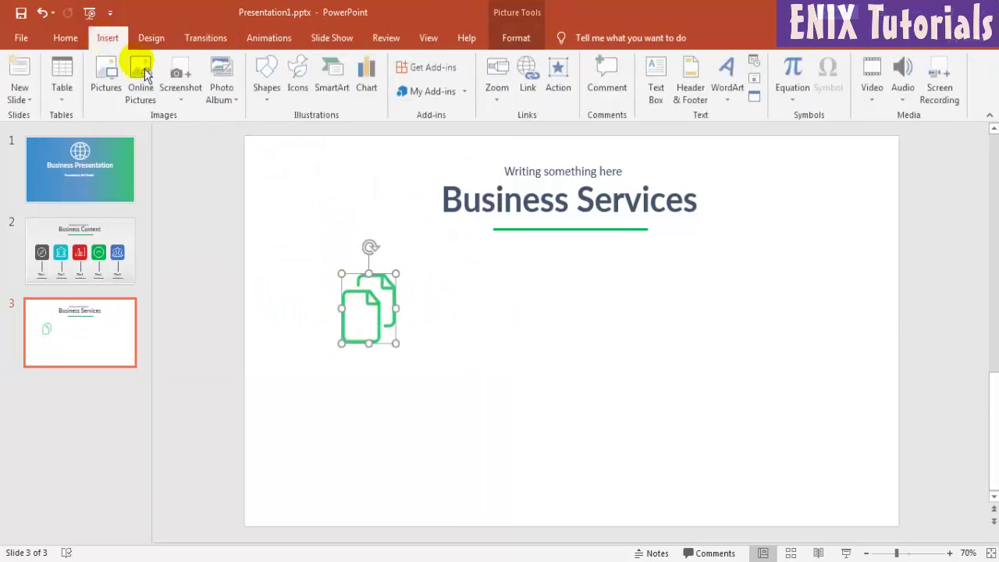
{"action": "left_click", "coordinate": [117, 87]}
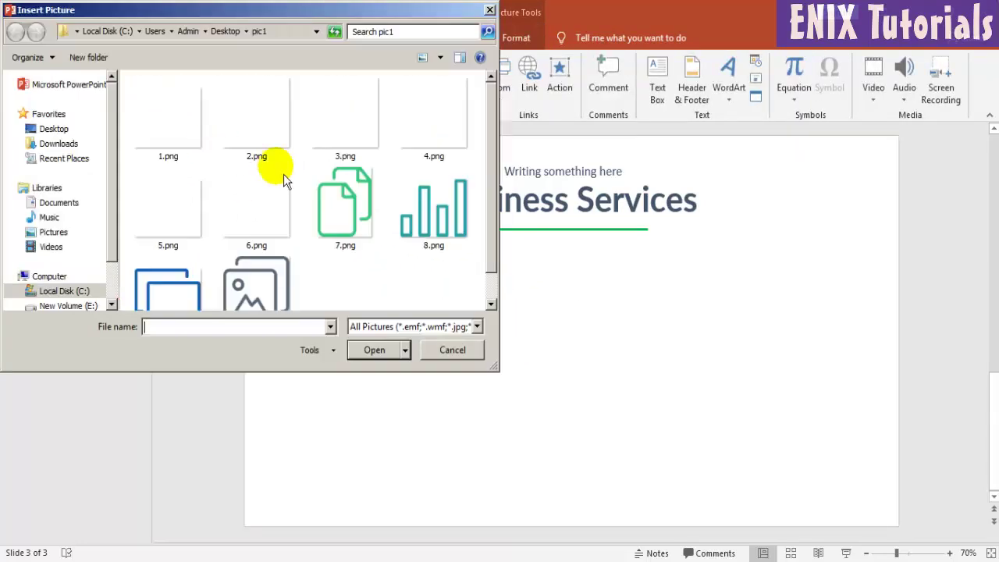
{"action": "left_click", "coordinate": [422, 222]}
{"action": "left_click", "coordinate": [190, 283], "text": "ctrl"}
{"action": "left_click", "coordinate": [244, 288], "text": "ctrl"}
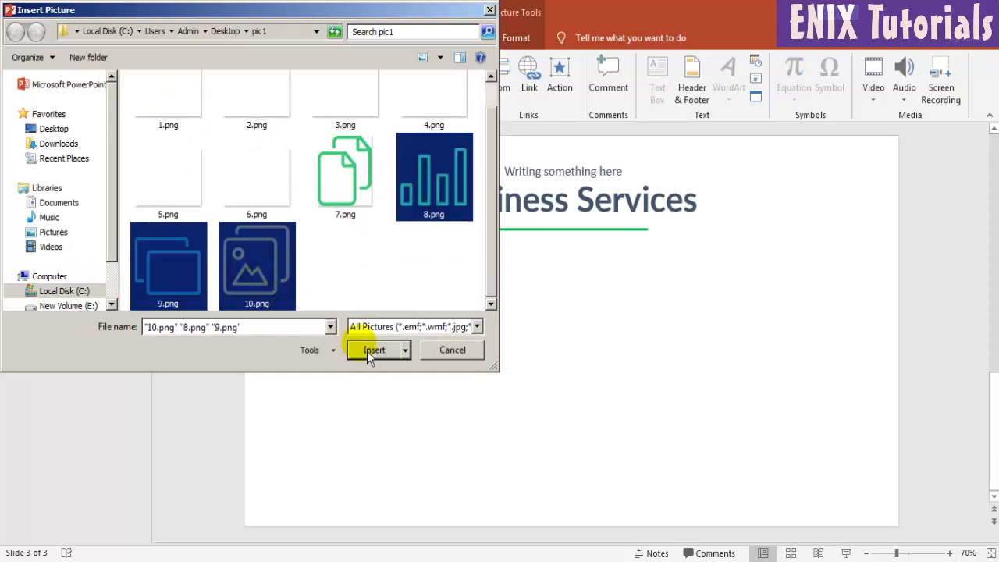
{"action": "left_click", "coordinate": [374, 349]}
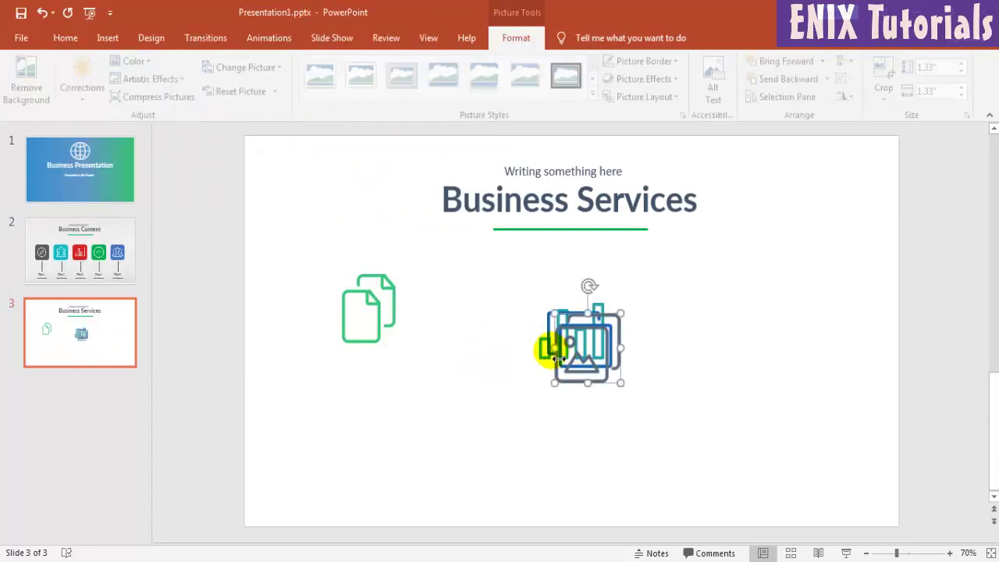
Spread the document, bar-chart, frames and picture icons out into one row
{"action": "left_click_drag", "start_coordinate": [584, 346], "coordinate": [764, 327]}
{"action": "mouse_move", "coordinate": [592, 348]}
{"action": "left_mouse_down"}
{"action": "mouse_move", "coordinate": [613, 334]}
{"action": "mouse_move", "coordinate": [697, 327]}
{"action": "left_mouse_up"}
{"action": "mouse_move", "coordinate": [575, 337]}
{"action": "left_mouse_down"}
{"action": "mouse_move", "coordinate": [493, 300]}
{"action": "mouse_move", "coordinate": [504, 322]}
{"action": "left_mouse_up"}
{"action": "left_click_drag", "start_coordinate": [681, 322], "coordinate": [665, 313]}
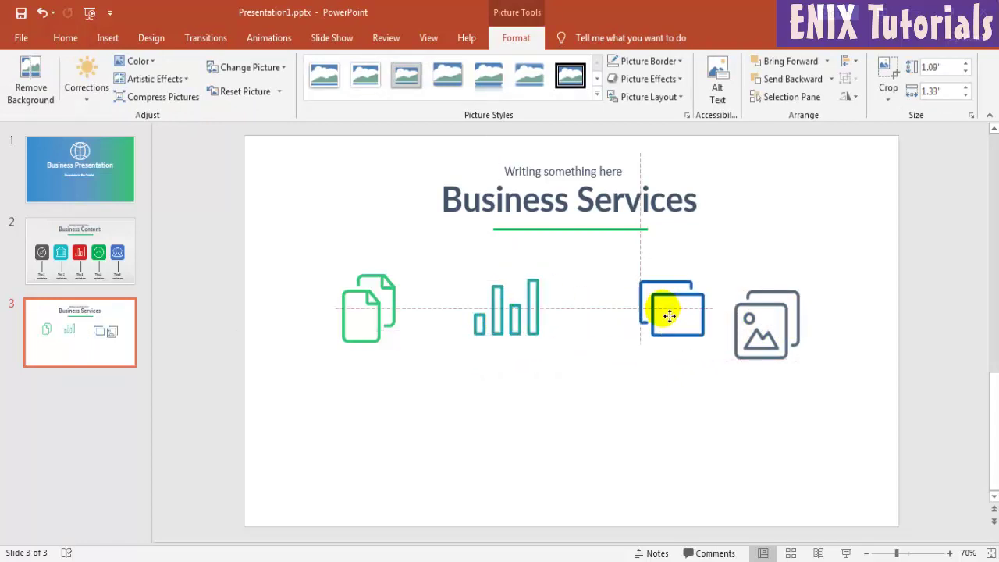
{"action": "mouse_move", "coordinate": [755, 325]}
{"action": "left_mouse_down"}
{"action": "mouse_move", "coordinate": [815, 322]}
{"action": "mouse_move", "coordinate": [796, 318]}
{"action": "left_mouse_up"}
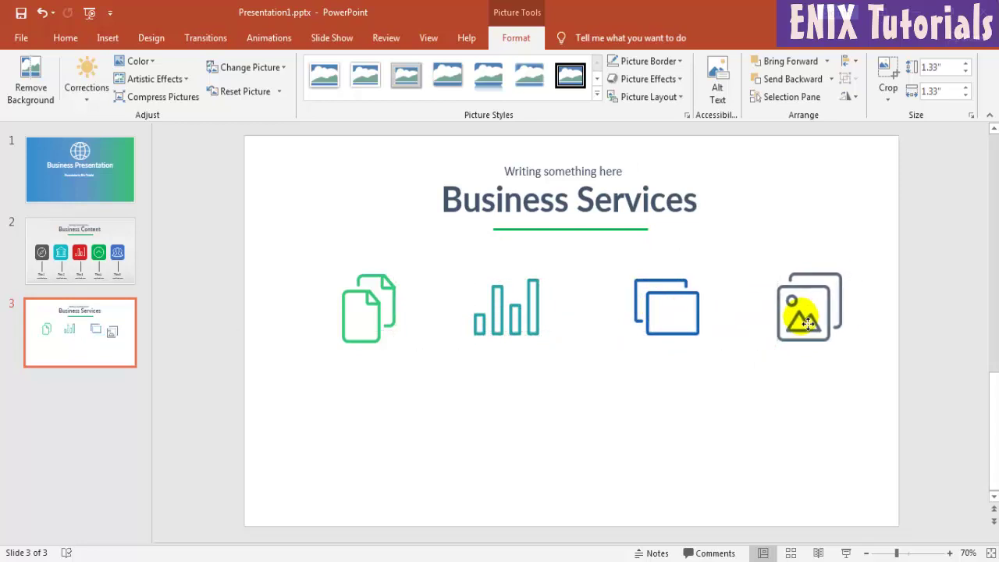
{"action": "left_click_drag", "start_coordinate": [687, 323], "coordinate": [668, 320]}
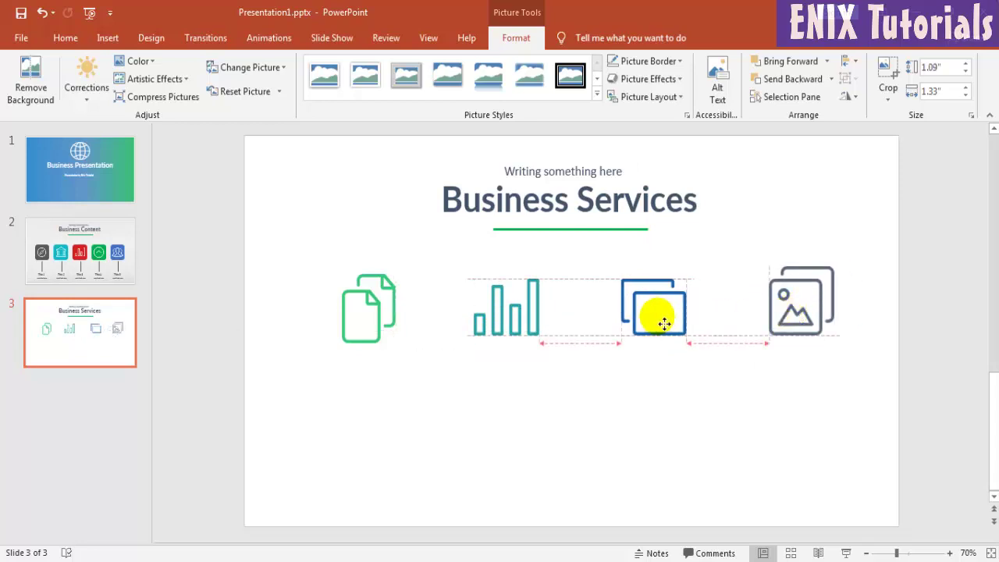
{"action": "left_click_drag", "start_coordinate": [517, 320], "coordinate": [515, 320]}
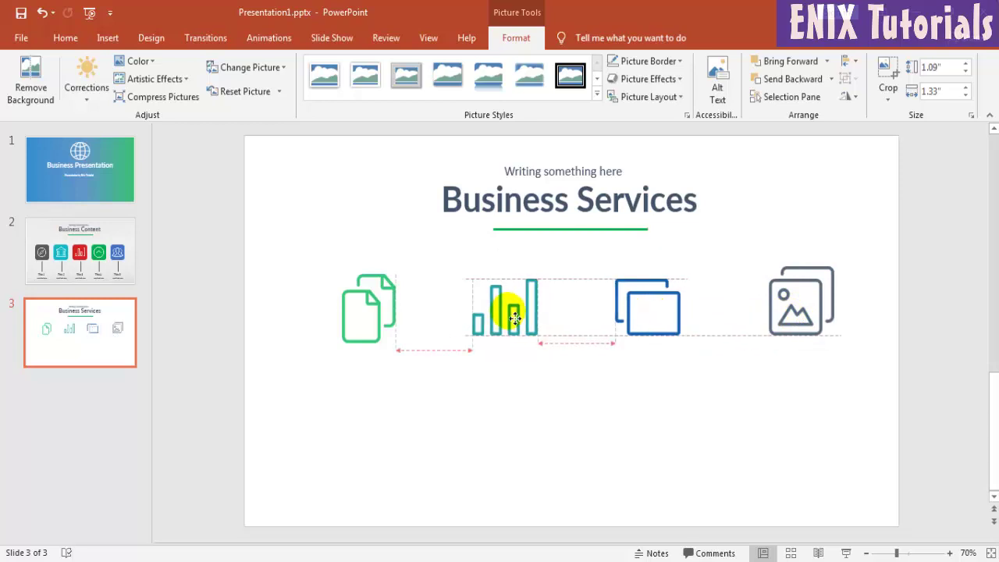
{"action": "left_click_drag", "start_coordinate": [390, 305], "coordinate": [374, 314]}
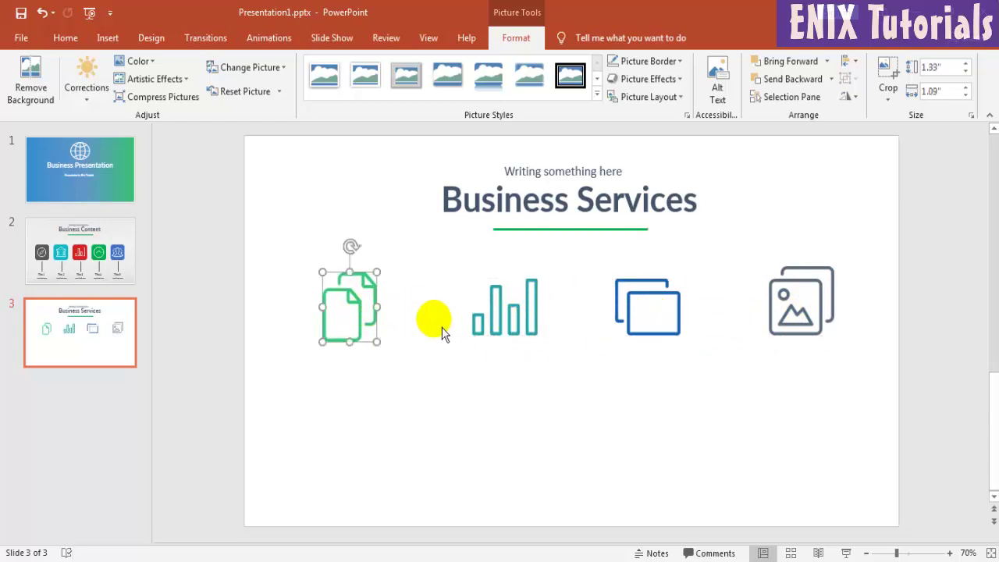
{"action": "left_click", "coordinate": [463, 391]}
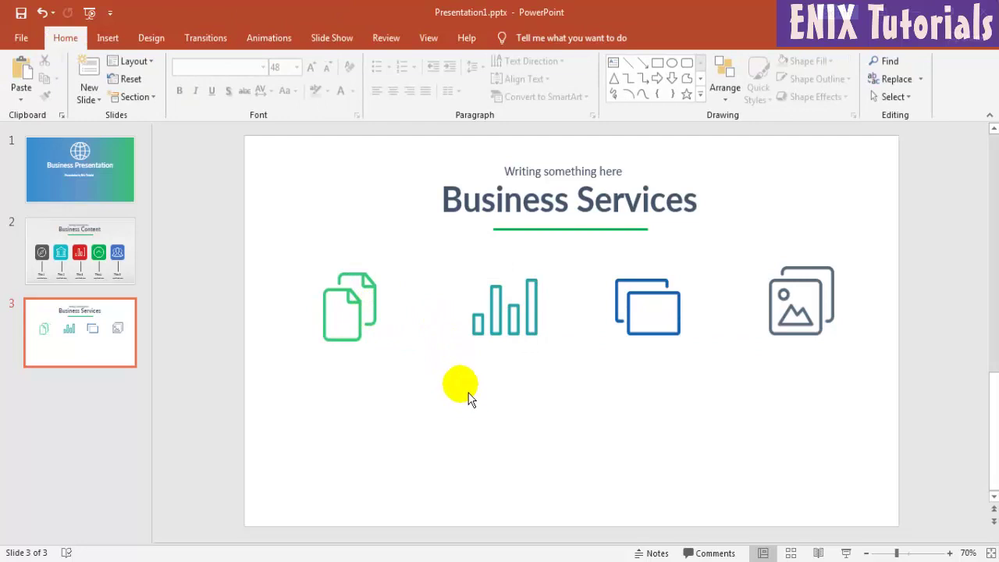
Space the icons evenly, resizing frames to 0.93 × 1.14 in and the image to 1.14 in square
{"action": "left_click", "coordinate": [356, 290]}
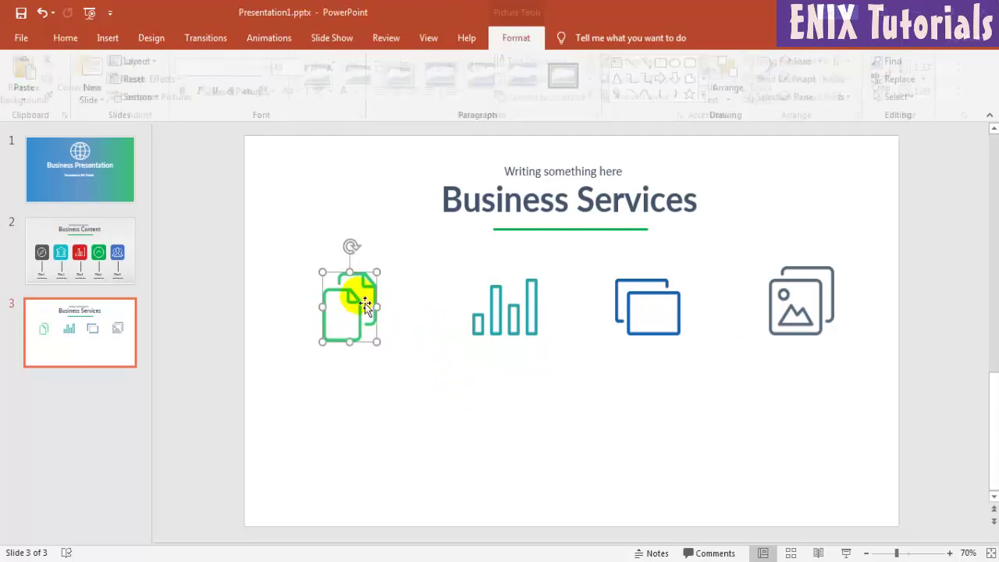
{"action": "left_click_drag", "start_coordinate": [319, 263], "coordinate": [329, 290]}
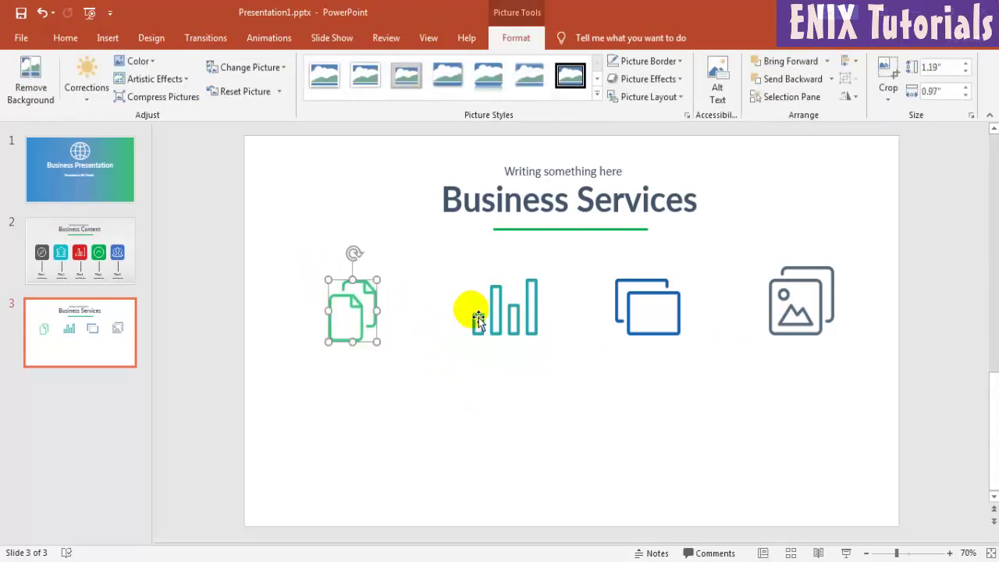
{"action": "mouse_move", "coordinate": [463, 279]}
{"action": "left_mouse_down"}
{"action": "mouse_move", "coordinate": [507, 314]}
{"action": "mouse_move", "coordinate": [505, 327]}
{"action": "left_mouse_up"}
{"action": "left_click_drag", "start_coordinate": [663, 337], "coordinate": [624, 318]}
{"action": "left_click_drag", "start_coordinate": [586, 286], "coordinate": [599, 296]}
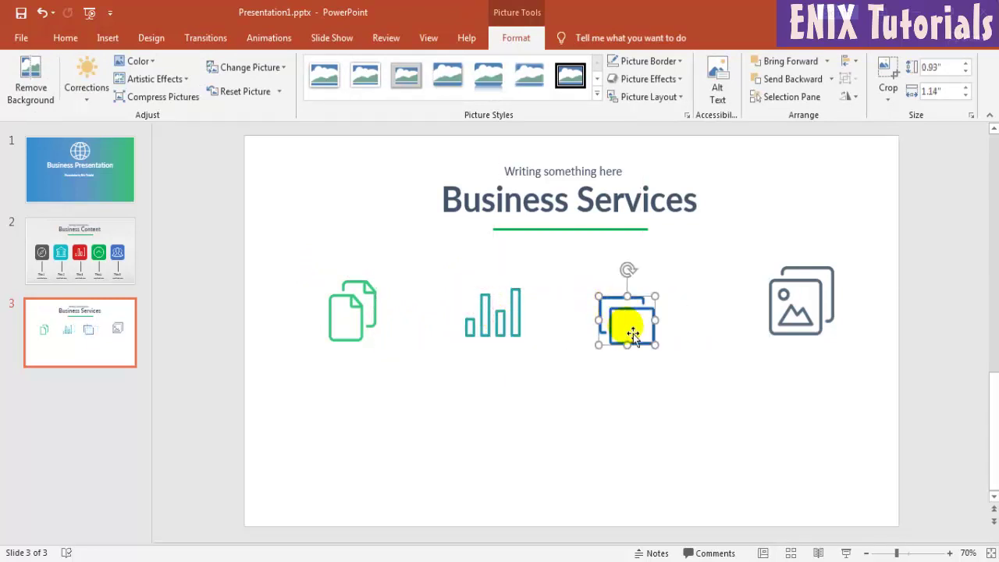
{"action": "left_click_drag", "start_coordinate": [632, 333], "coordinate": [629, 323]}
{"action": "left_click_drag", "start_coordinate": [830, 312], "coordinate": [780, 319]}
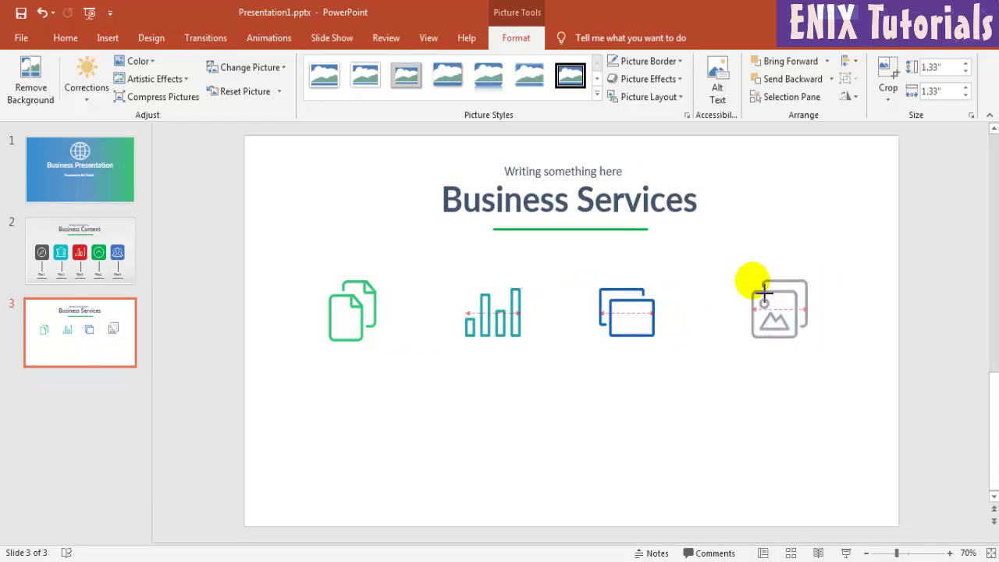
{"action": "left_click_drag", "start_coordinate": [747, 274], "coordinate": [769, 315]}
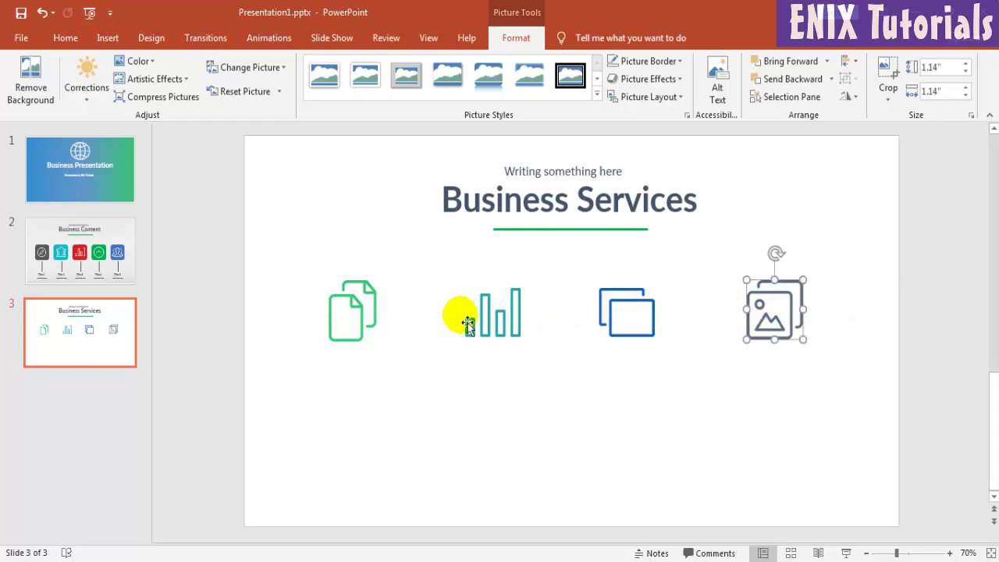
Select all four icons and move them slightly lower together
{"action": "left_click", "coordinate": [364, 312]}
{"action": "left_click", "coordinate": [502, 320], "text": "shift"}
{"action": "left_click", "coordinate": [632, 312], "text": "shift"}
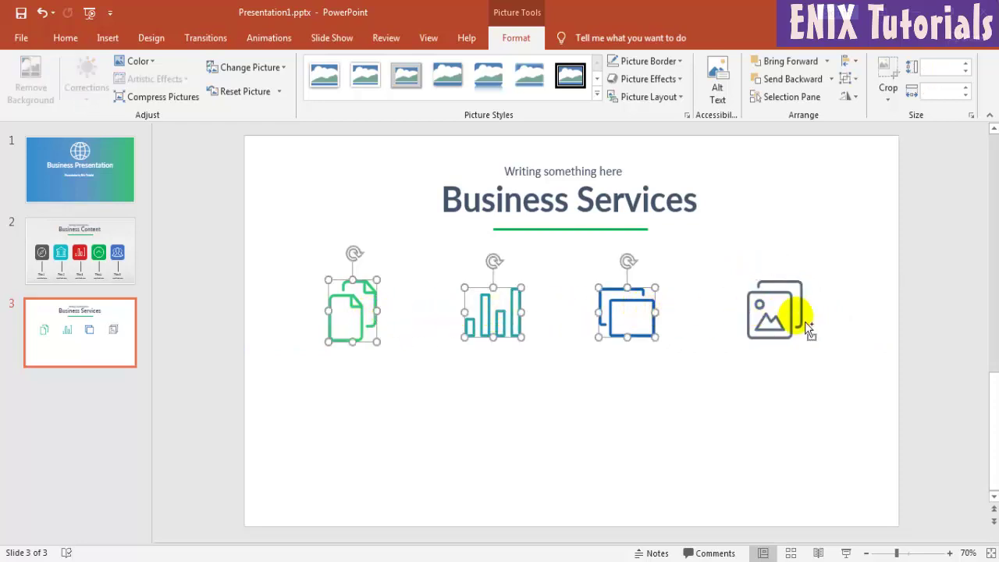
{"action": "left_click", "coordinate": [788, 316], "text": "shift"}
{"action": "left_click_drag", "start_coordinate": [774, 314], "coordinate": [777, 331]}
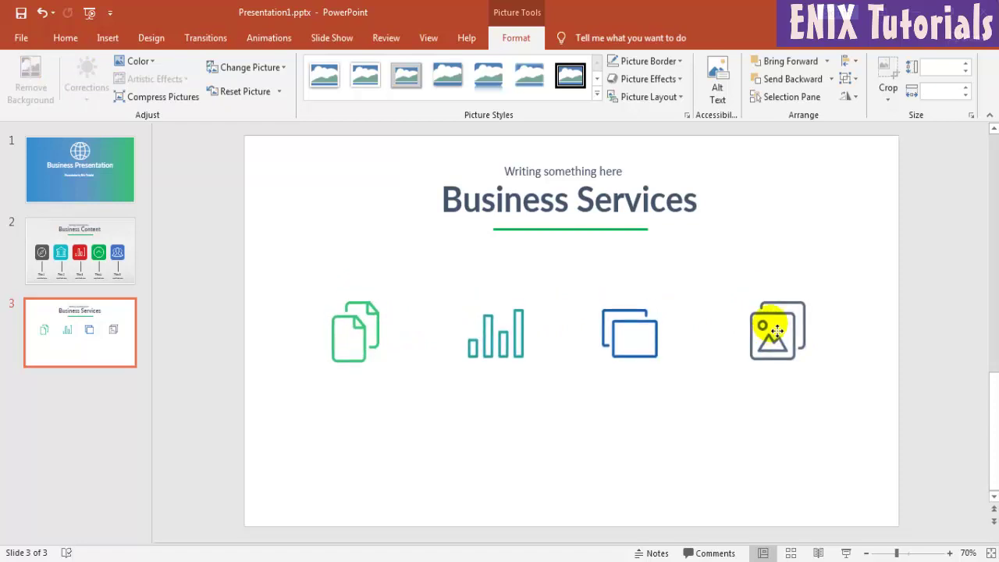
{"action": "left_click", "coordinate": [588, 417]}
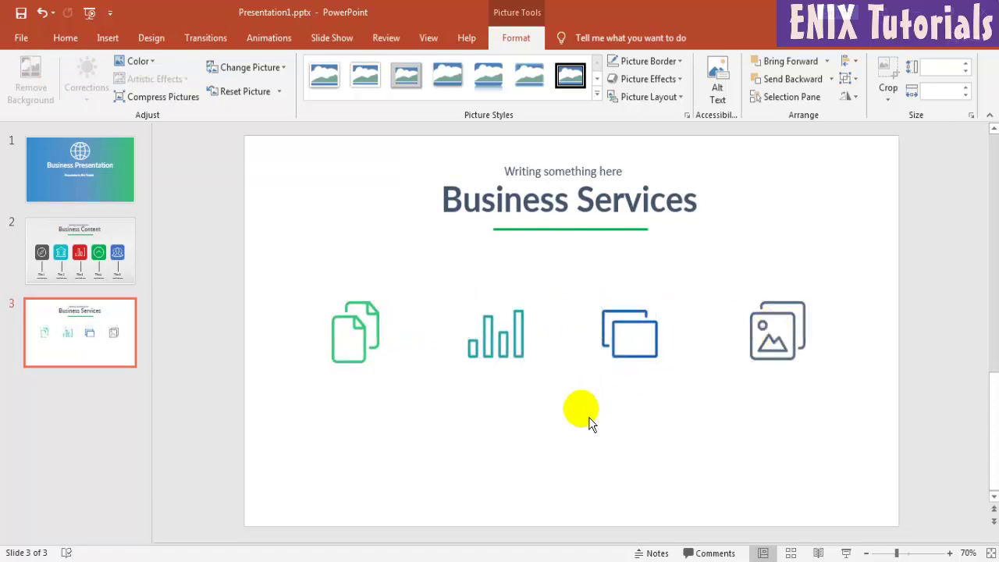
Draw a text box below the title and paste the 'Marketers must link the price…' paragraph
{"action": "left_click", "coordinate": [108, 38]}
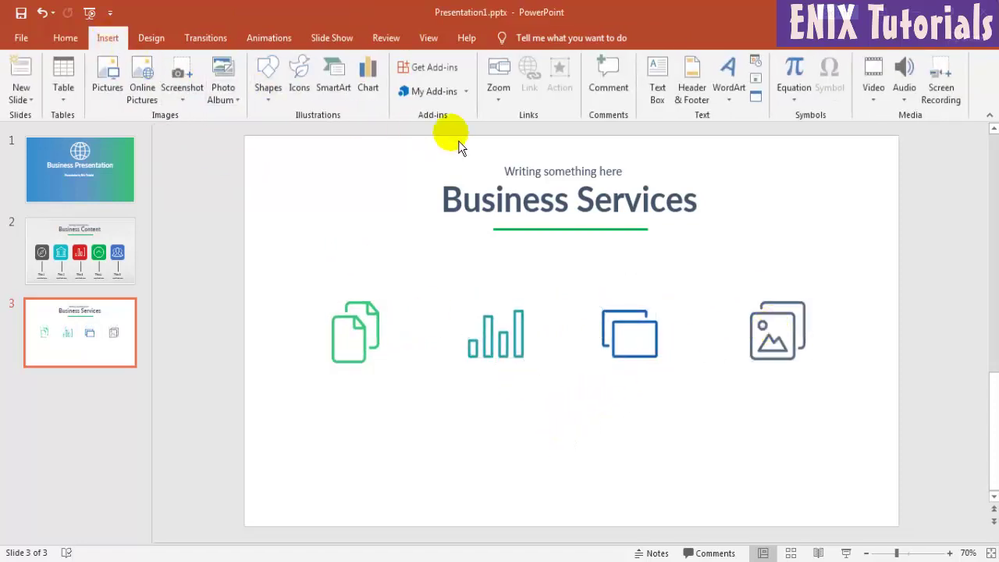
{"action": "left_click", "coordinate": [655, 94]}
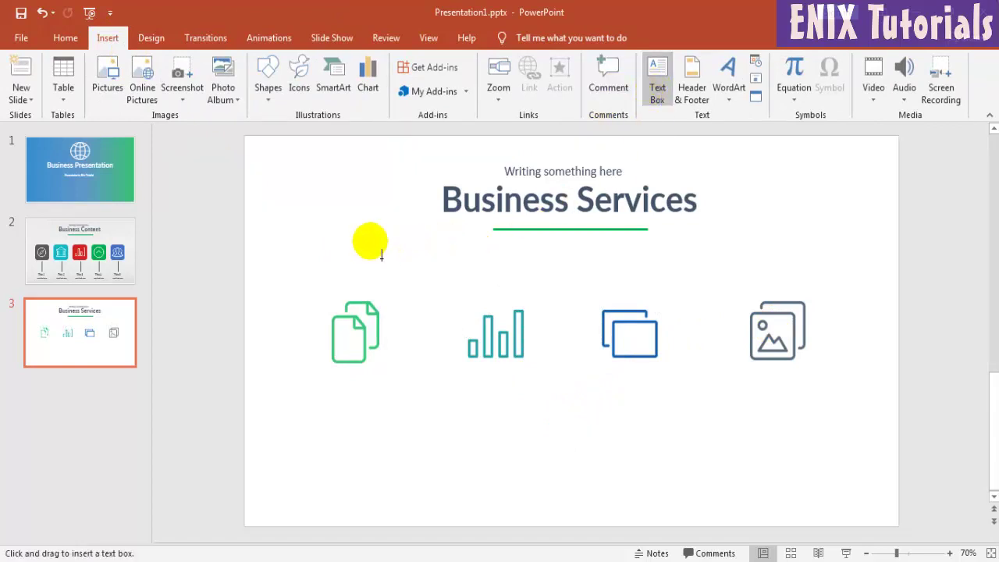
{"action": "mouse_move", "coordinate": [370, 242]}
{"action": "left_mouse_down"}
{"action": "mouse_move", "coordinate": [624, 294]}
{"action": "mouse_move", "coordinate": [742, 293]}
{"action": "left_mouse_up"}
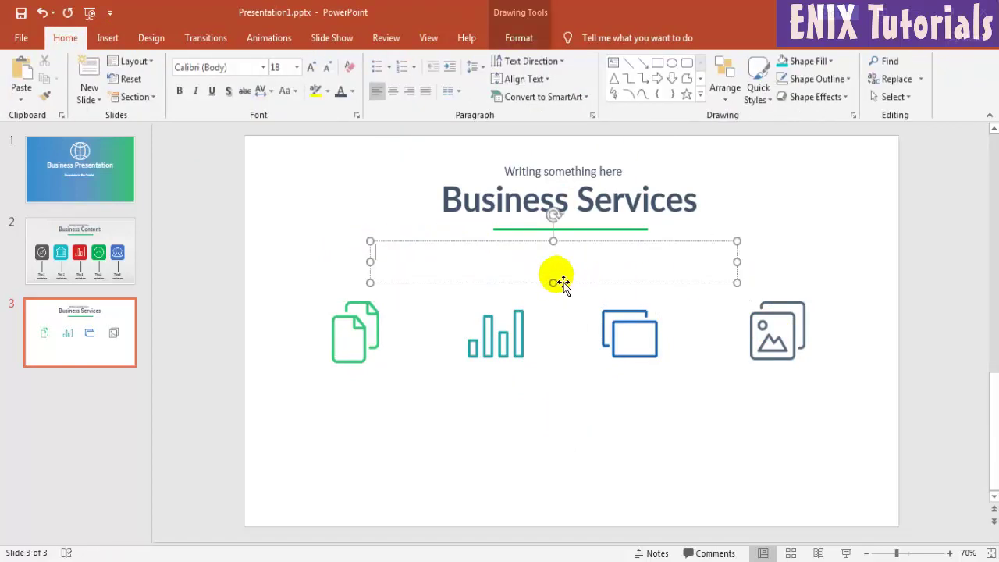
{"action": "type", "text": "Marketers must link the price to the real and perceived value of the product, but they also must take into account supply costs, seasonal discounts, and prices used by competitors. In some cases, business executives"}
{"action": "key", "text": "ctrl+a"}
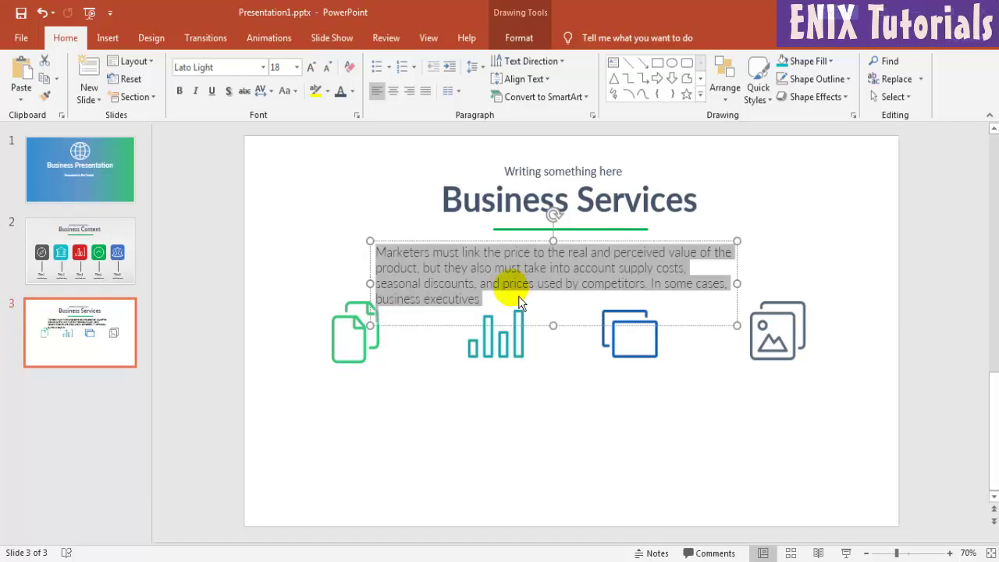
{"action": "left_click", "coordinate": [238, 70]}
{"action": "type", "text": "Lato"}
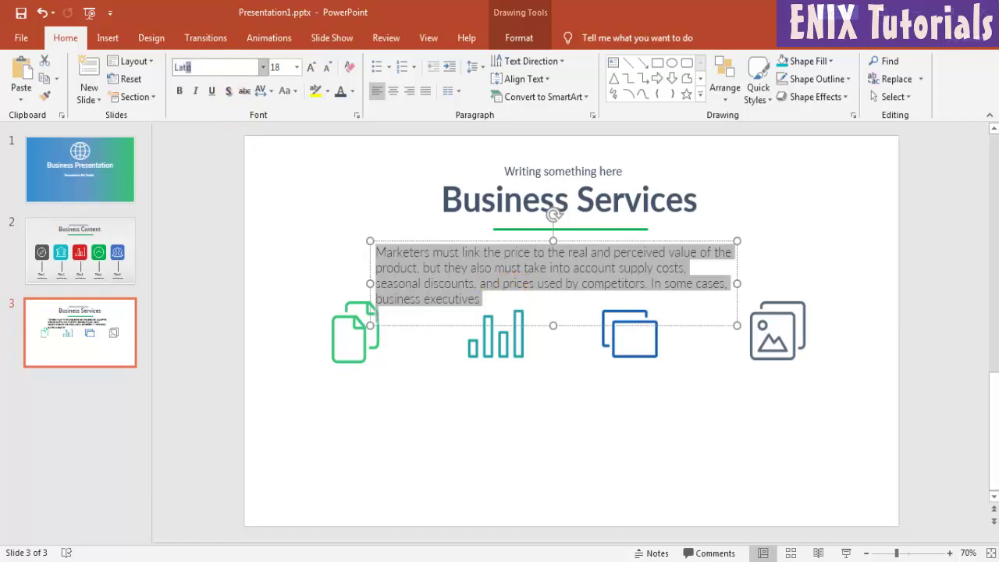
Set the paragraph to 14 pt Lato in a widened two-line text box
{"action": "key", "text": "Return"}
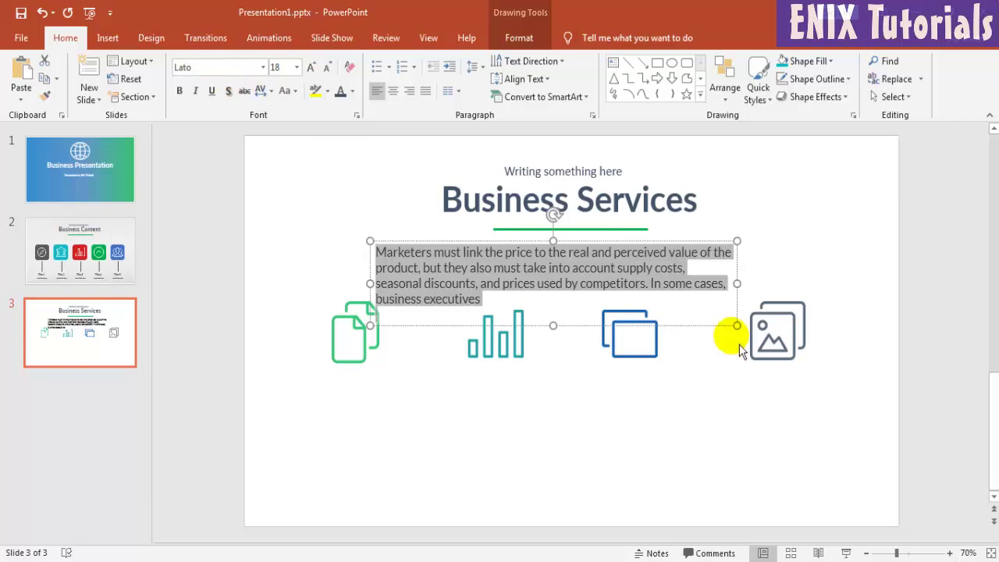
{"action": "left_click_drag", "start_coordinate": [737, 283], "coordinate": [830, 283]}
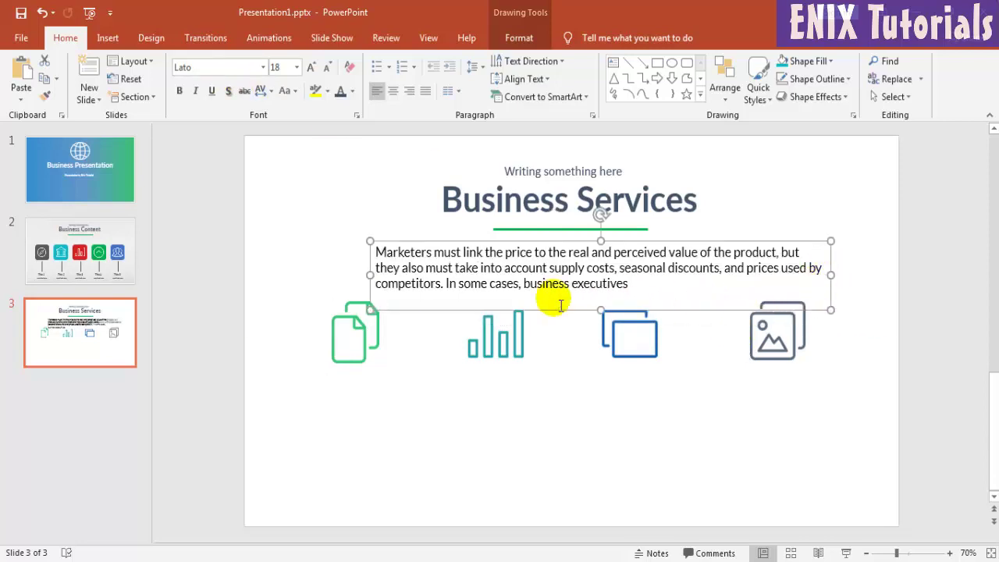
{"action": "left_click_drag", "start_coordinate": [372, 275], "coordinate": [277, 274]}
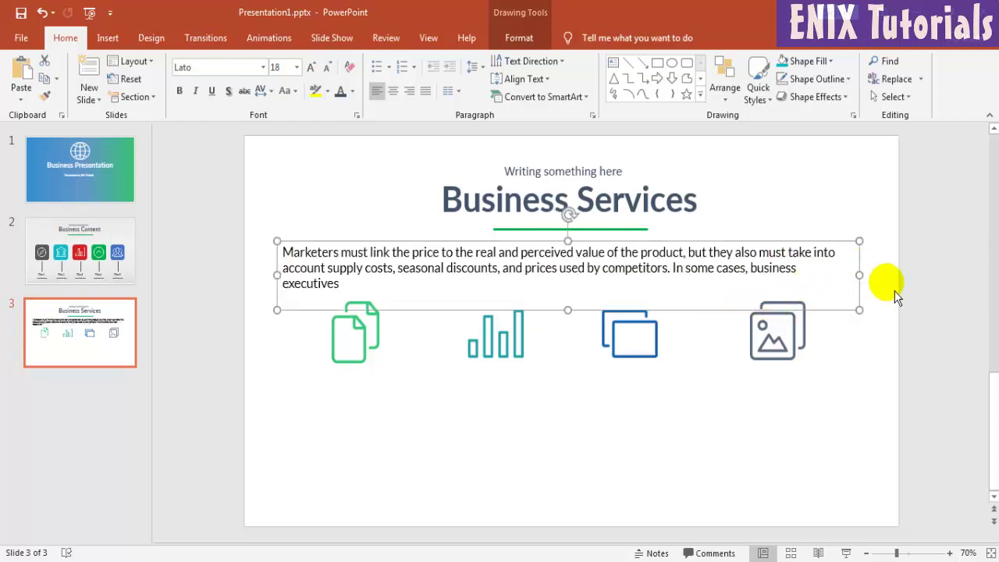
{"action": "left_click_drag", "start_coordinate": [864, 267], "coordinate": [888, 267]}
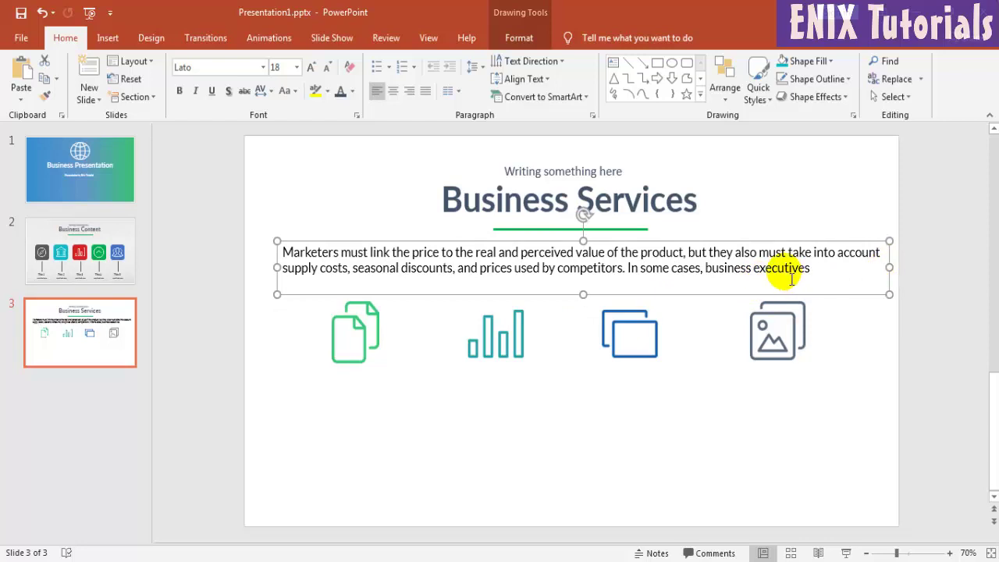
{"action": "key", "text": "ctrl+a"}
{"action": "left_click", "coordinate": [296, 67]}
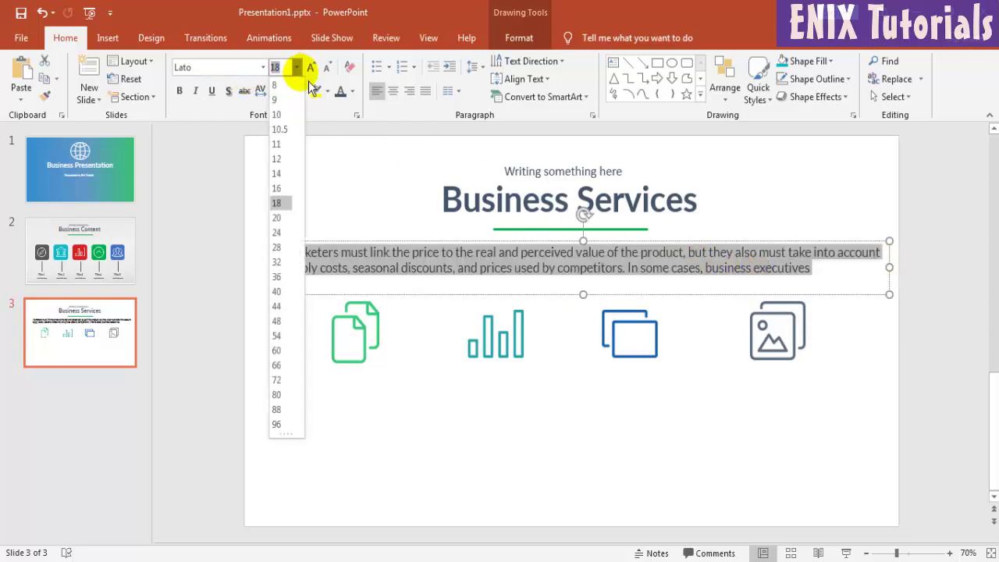
{"action": "left_click", "coordinate": [287, 178]}
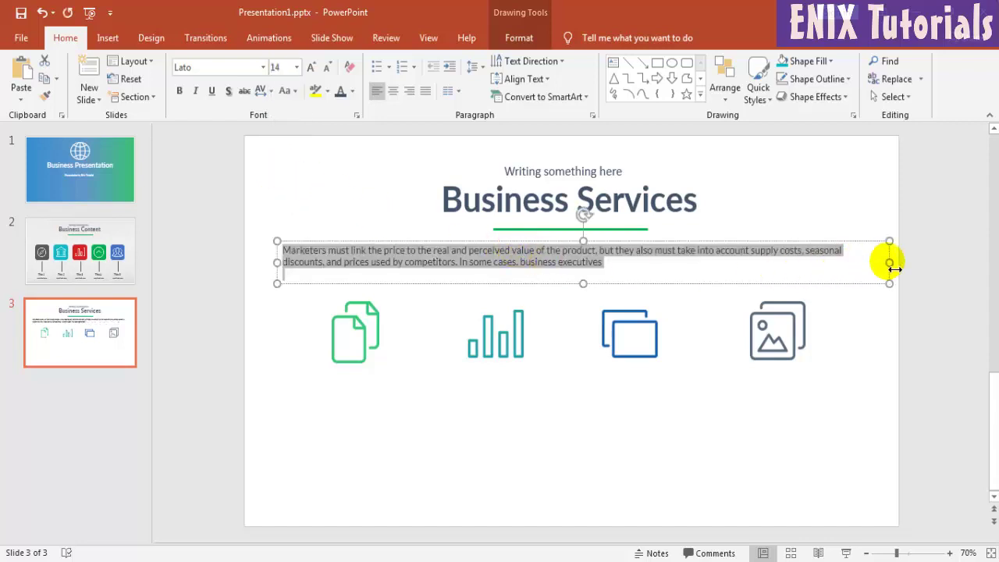
Narrow the text box, centre it beneath the title and make it slightly taller
{"action": "left_click_drag", "start_coordinate": [892, 263], "coordinate": [868, 273]}
{"action": "left_click_drag", "start_coordinate": [278, 263], "coordinate": [370, 265]}
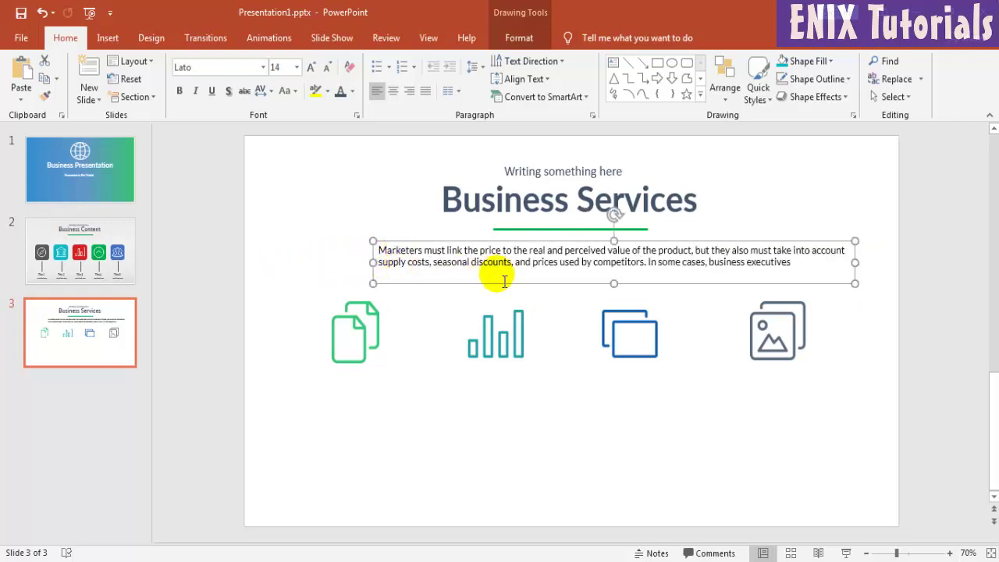
{"action": "left_click", "coordinate": [540, 291]}
{"action": "left_click_drag", "start_coordinate": [540, 291], "coordinate": [503, 287]}
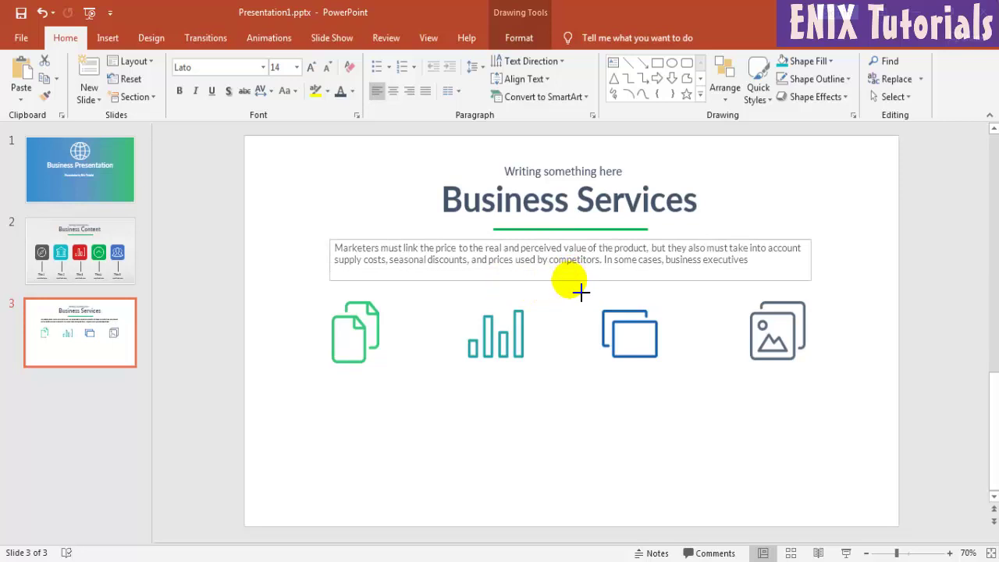
{"action": "left_click_drag", "start_coordinate": [574, 268], "coordinate": [573, 281]}
Colour the paragraph text light grey
{"action": "left_click", "coordinate": [578, 263]}
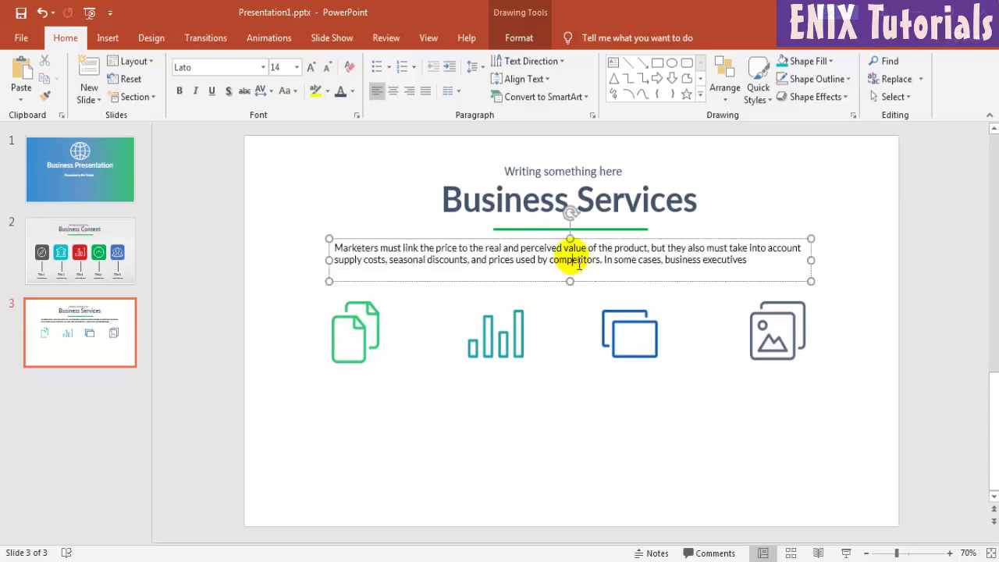
{"action": "key", "text": "ctrl+a"}
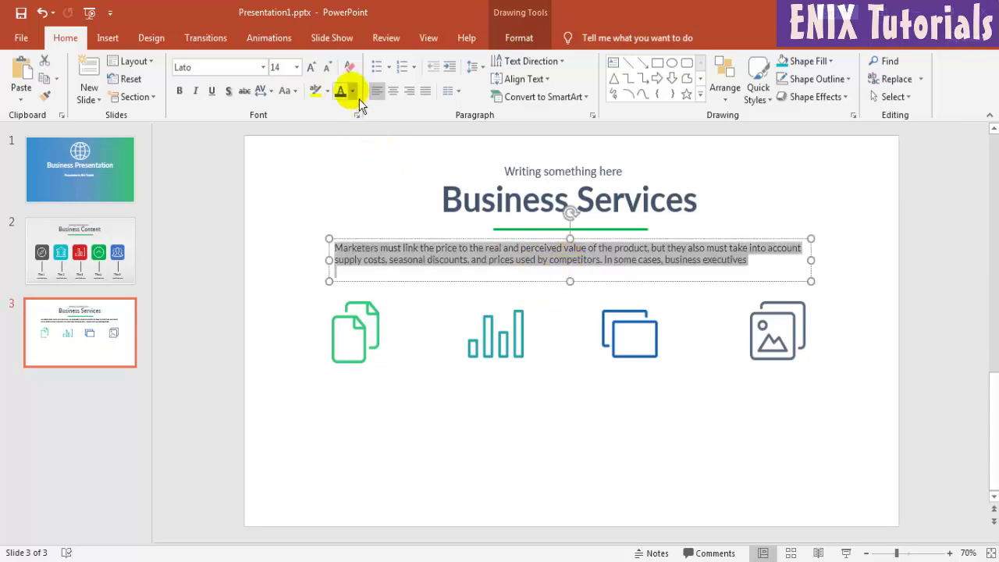
{"action": "left_click", "coordinate": [352, 91]}
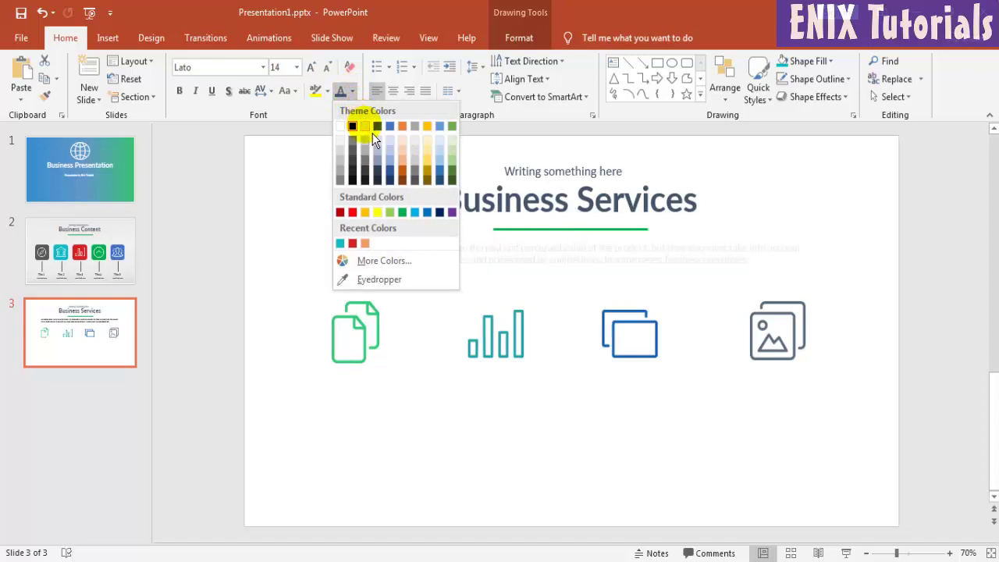
{"action": "left_click", "coordinate": [346, 186]}
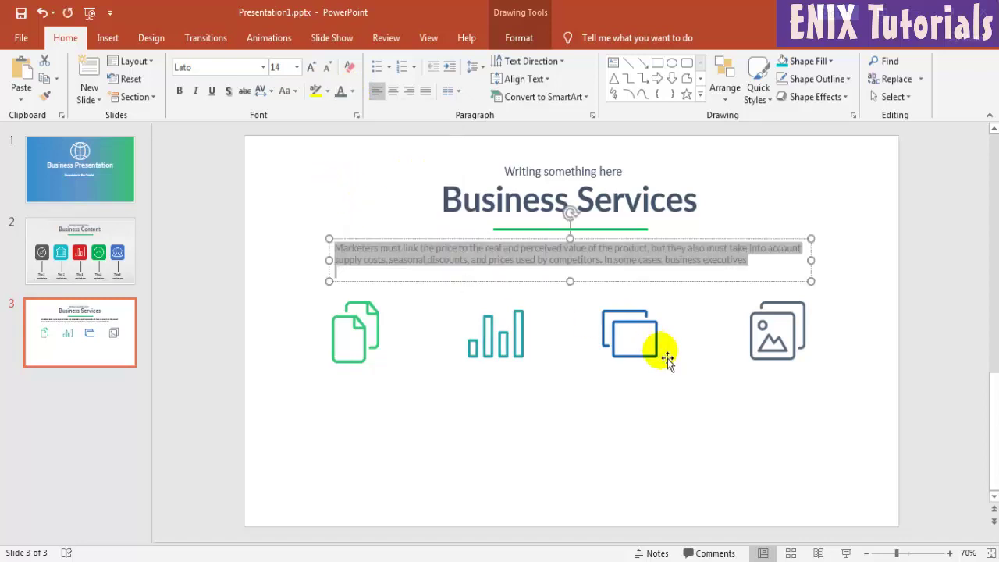
{"action": "left_click", "coordinate": [644, 409]}
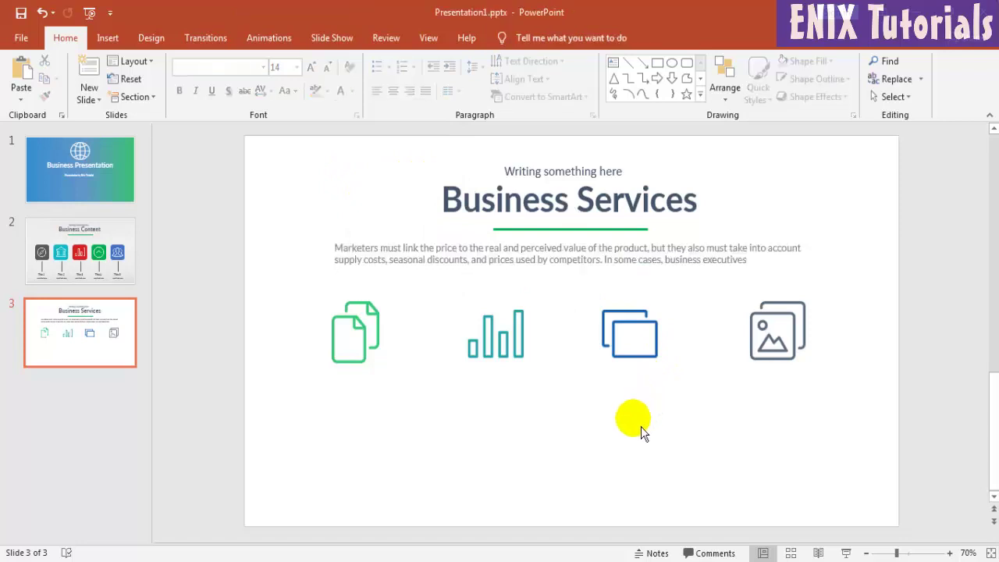
Shrink the document and bar-chart icons slightly, keeping the bar chart in line
{"action": "left_click", "coordinate": [373, 349]}
{"action": "left_click", "coordinate": [511, 334], "text": "shift"}
{"action": "left_click", "coordinate": [656, 350], "text": "shift"}
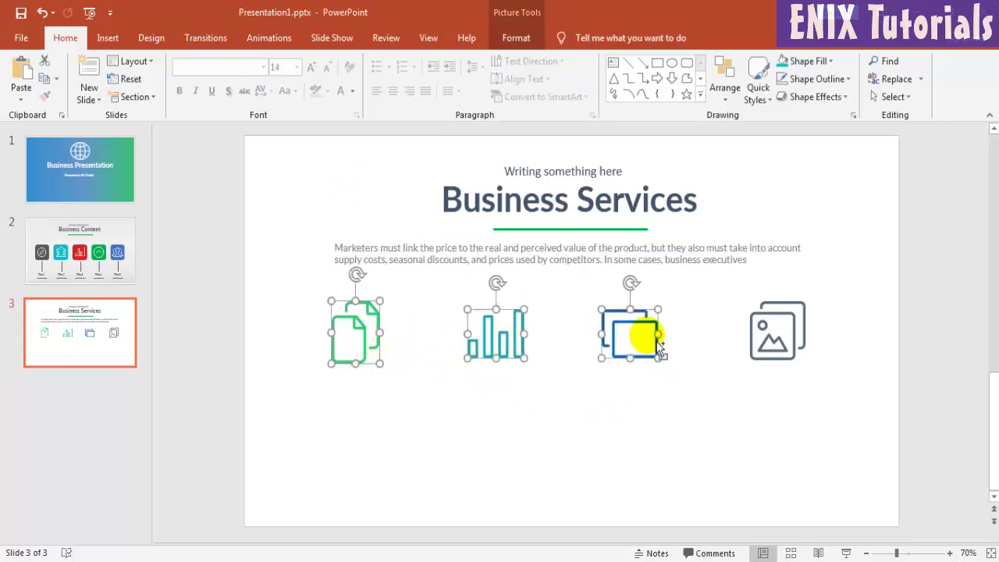
{"action": "left_click", "coordinate": [780, 343], "text": "shift"}
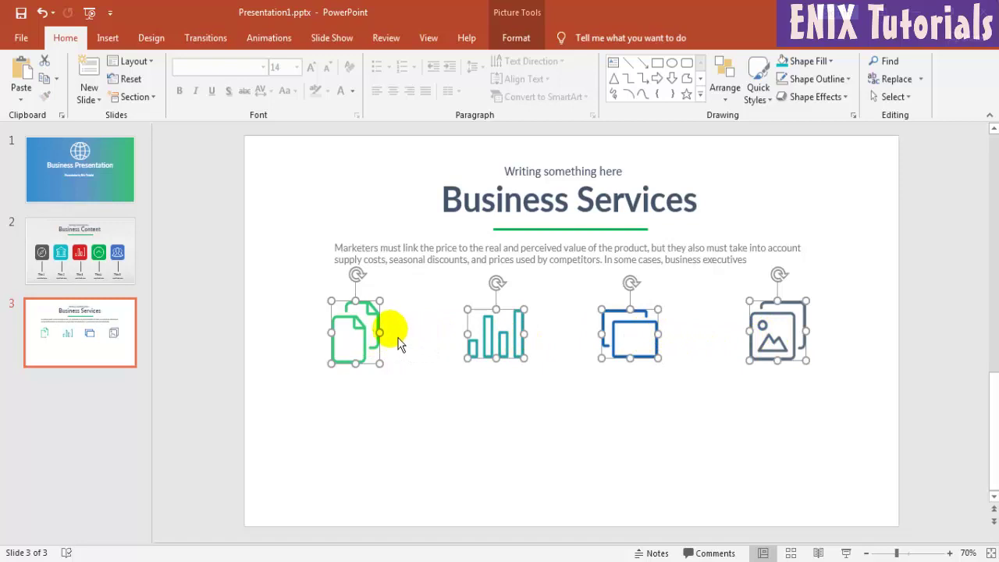
{"action": "left_click", "coordinate": [430, 373]}
{"action": "left_click", "coordinate": [367, 345]}
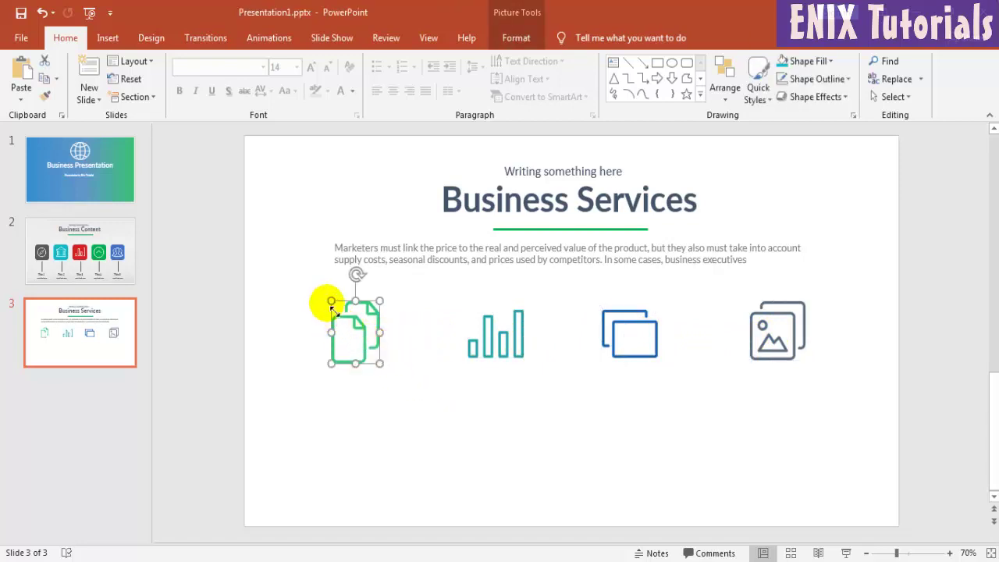
{"action": "left_click_drag", "start_coordinate": [332, 301], "coordinate": [359, 331]}
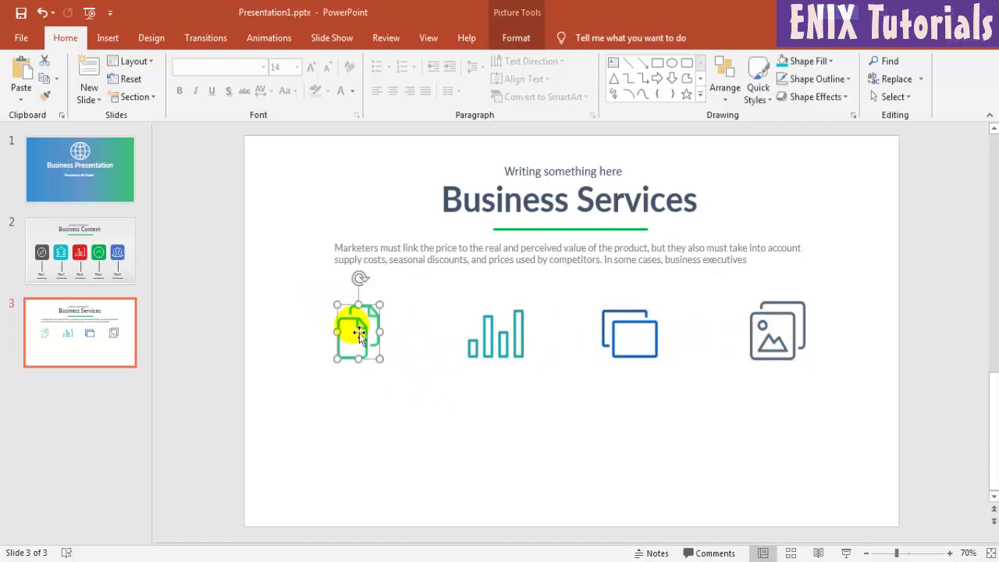
{"action": "left_click", "coordinate": [457, 336]}
{"action": "left_click", "coordinate": [482, 349]}
{"action": "left_click_drag", "start_coordinate": [472, 319], "coordinate": [477, 319]}
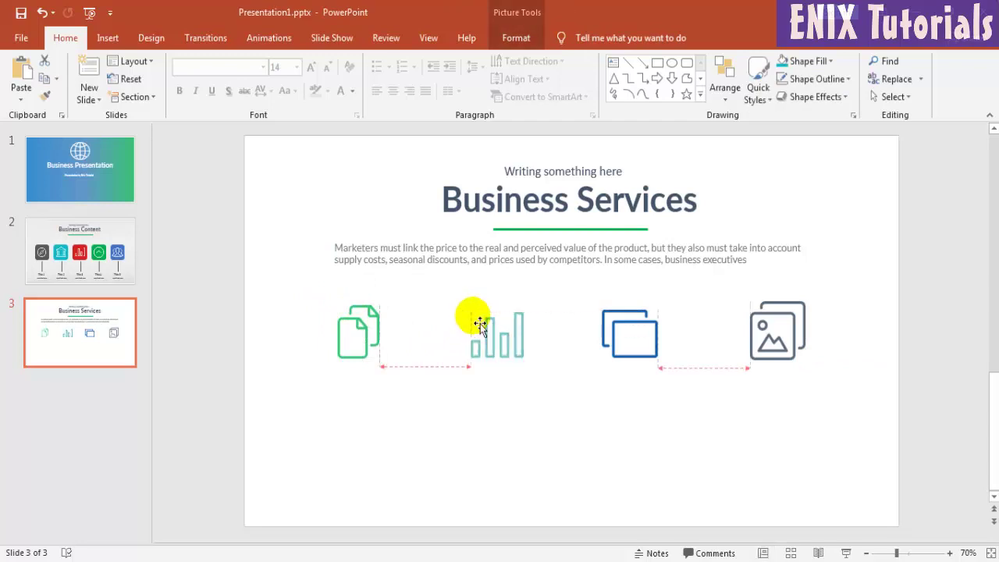
{"action": "left_click_drag", "start_coordinate": [516, 349], "coordinate": [512, 345]}
Shrink the blue window and image icons slightly and realign the image icon with the row
{"action": "left_click", "coordinate": [612, 327]}
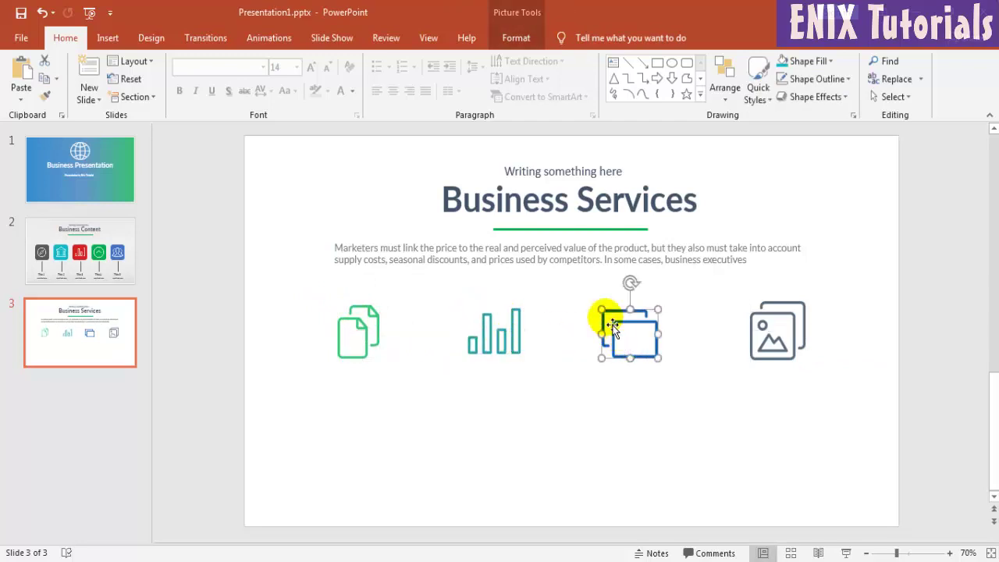
{"action": "left_click_drag", "start_coordinate": [607, 318], "coordinate": [629, 332]}
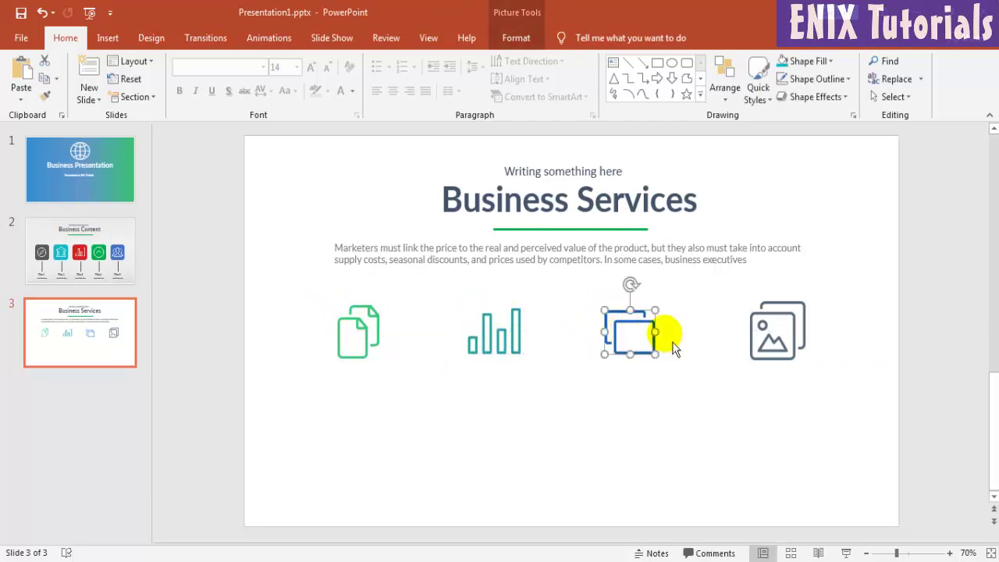
{"action": "left_click", "coordinate": [771, 335]}
{"action": "left_click_drag", "start_coordinate": [749, 300], "coordinate": [761, 312]}
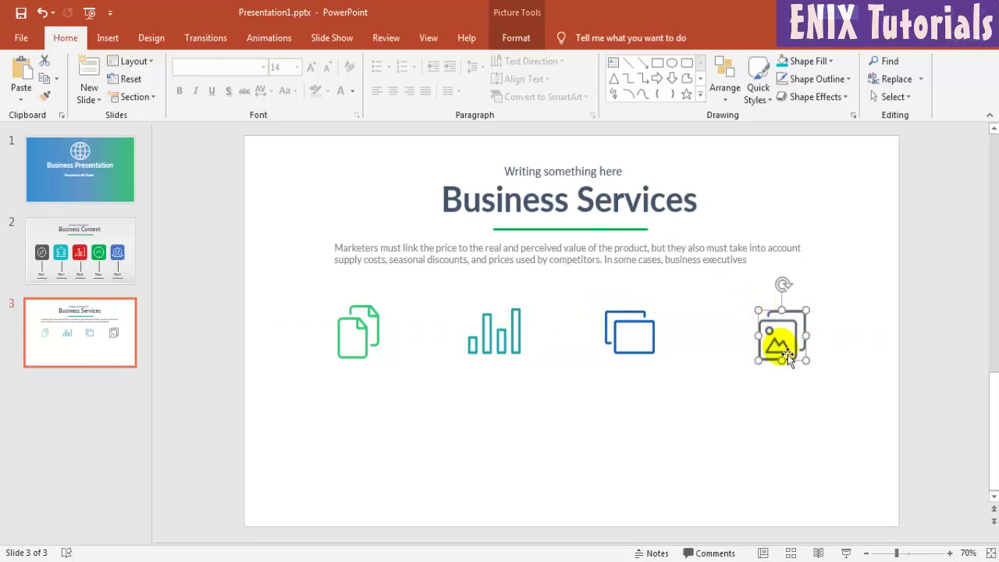
{"action": "left_click_drag", "start_coordinate": [776, 346], "coordinate": [786, 351]}
{"action": "left_click", "coordinate": [492, 458]}
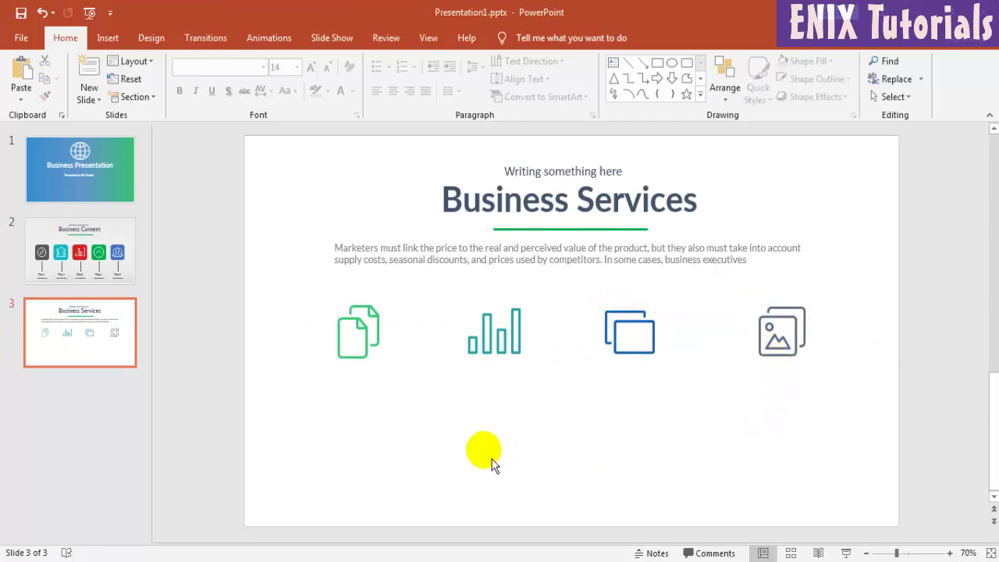
Add a Lato 'Documents' text box under the document icon, widened so the word fits
{"action": "left_click", "coordinate": [110, 39]}
{"action": "left_click", "coordinate": [656, 78]}
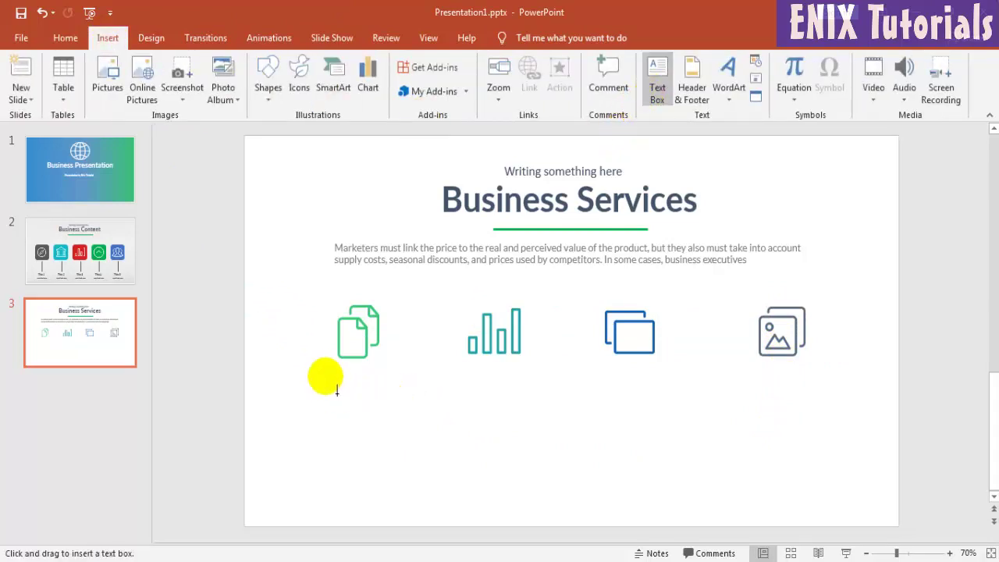
{"action": "left_click_drag", "start_coordinate": [337, 390], "coordinate": [399, 421]}
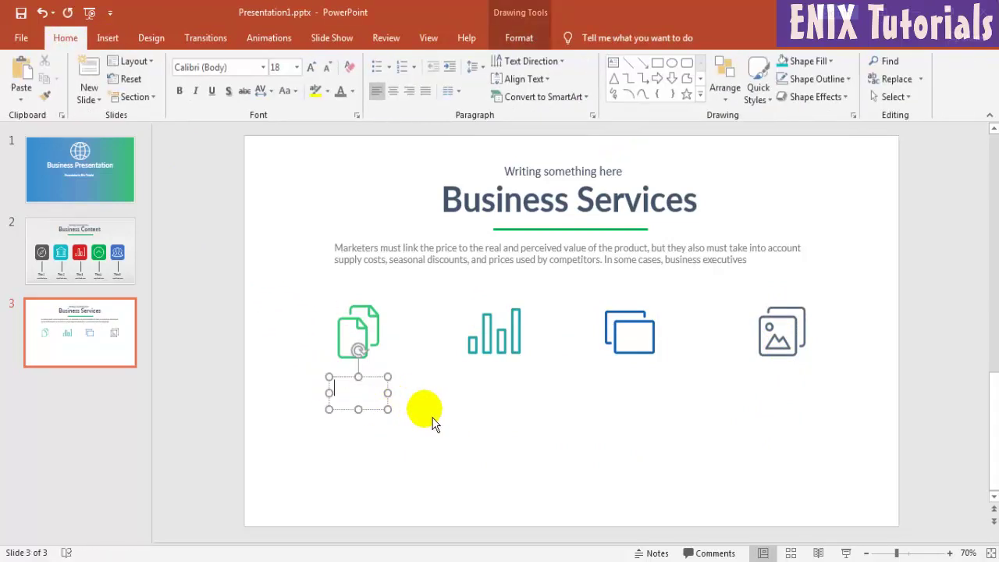
{"action": "type", "text": "Documents"}
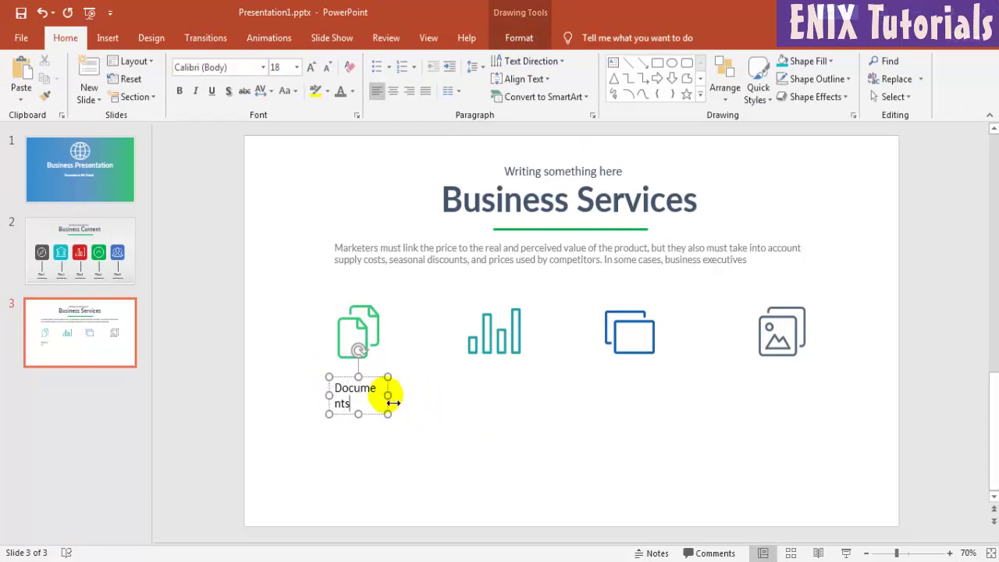
{"action": "double_click", "coordinate": [363, 396]}
{"action": "left_click", "coordinate": [227, 71]}
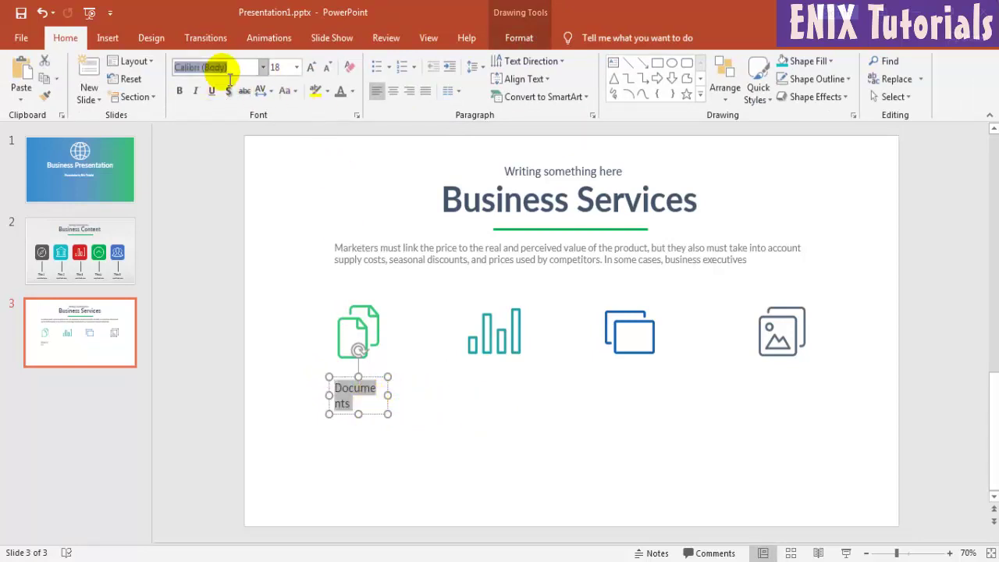
{"action": "type", "text": "Lato"}
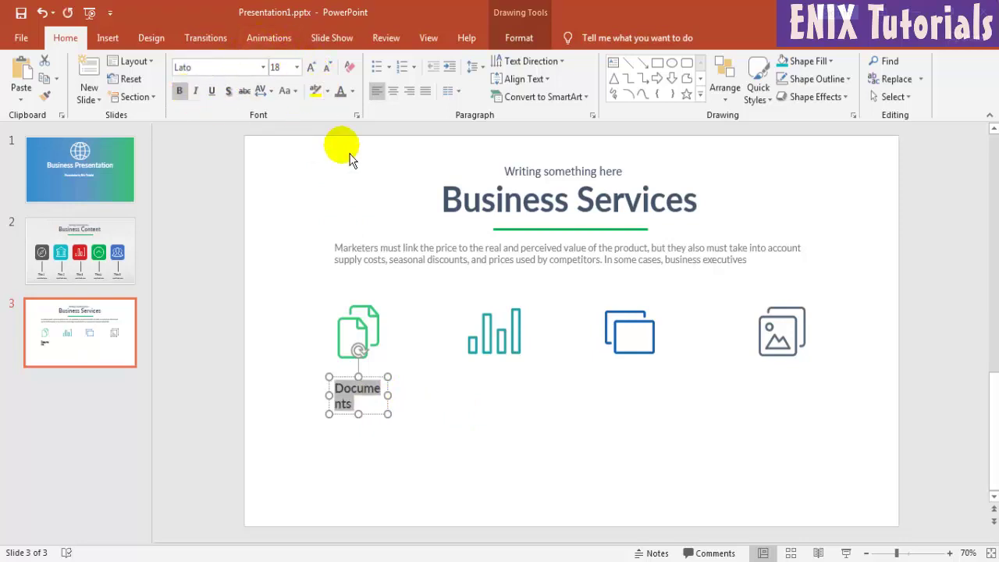
{"action": "mouse_move", "coordinate": [396, 406]}
{"action": "left_mouse_down"}
{"action": "mouse_move", "coordinate": [408, 403]}
{"action": "mouse_move", "coordinate": [384, 407]}
{"action": "left_mouse_up"}
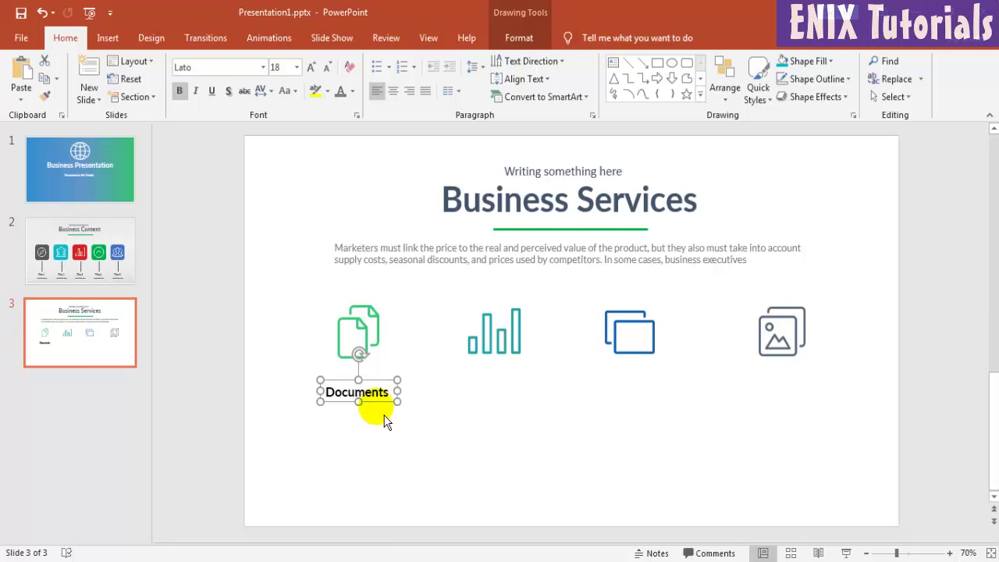
Recolour the 'Documents' label dark slate grey
{"action": "left_click", "coordinate": [380, 434]}
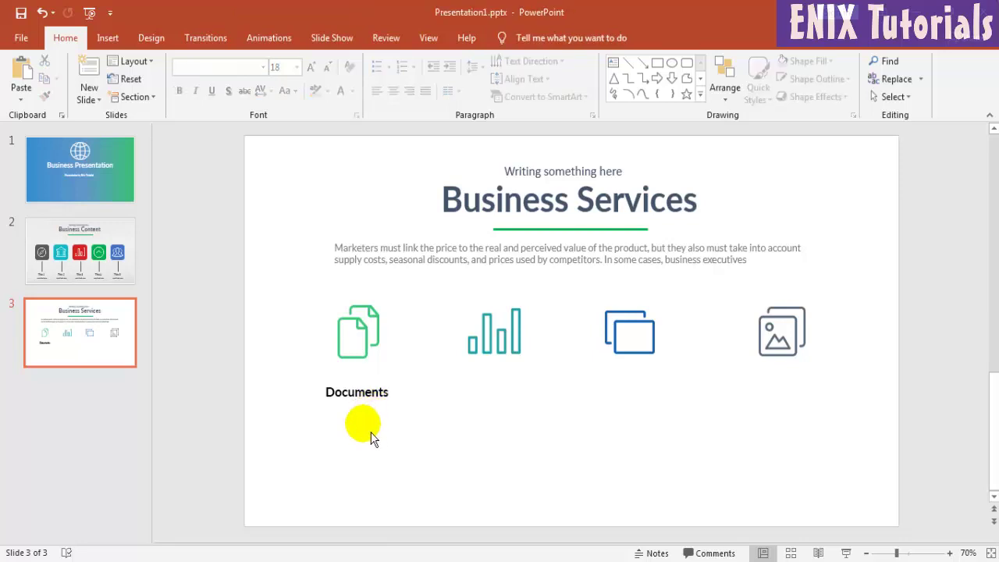
{"action": "left_click", "coordinate": [356, 399]}
{"action": "double_click", "coordinate": [352, 396]}
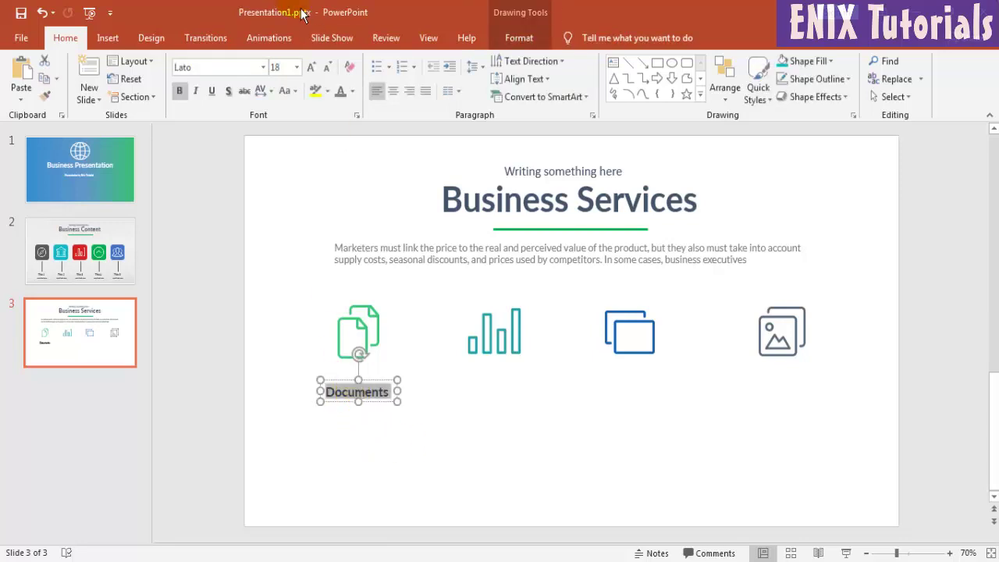
{"action": "left_click", "coordinate": [352, 91]}
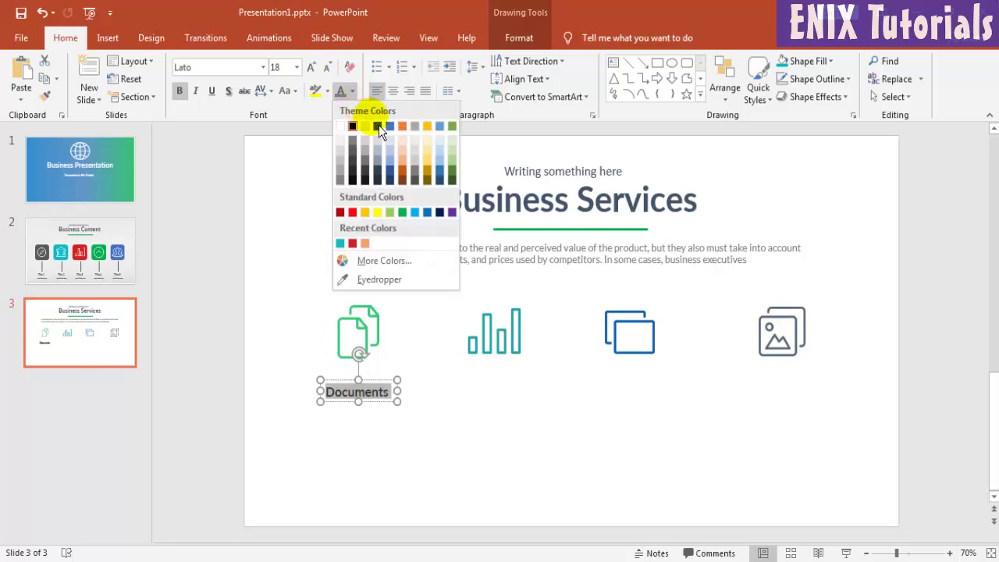
{"action": "left_click", "coordinate": [384, 135]}
{"action": "left_click", "coordinate": [366, 452]}
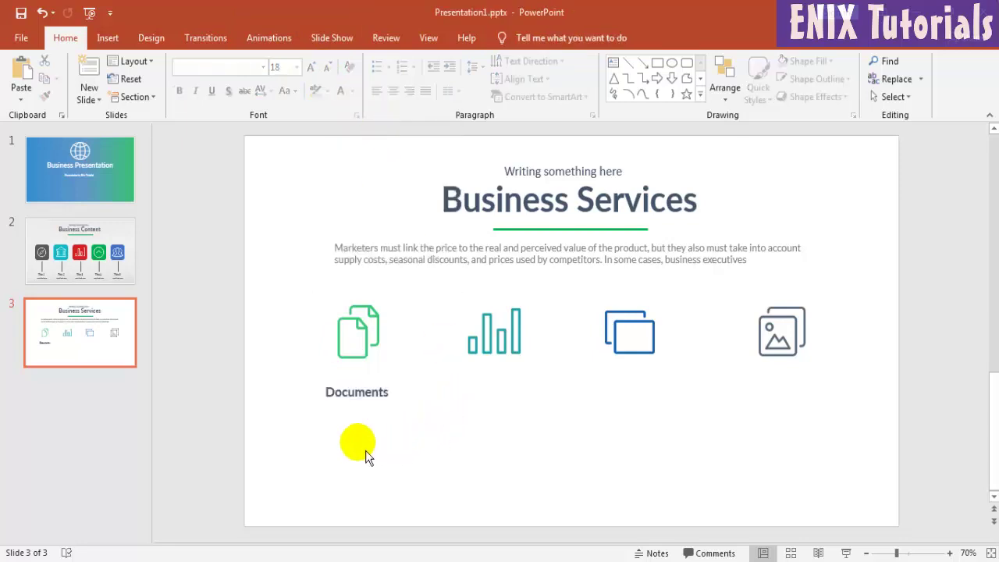
{"action": "left_click", "coordinate": [109, 37]}
Add a 14 pt Lato 'Insert text here' box under Documents, then select both labels
{"action": "left_click", "coordinate": [657, 78]}
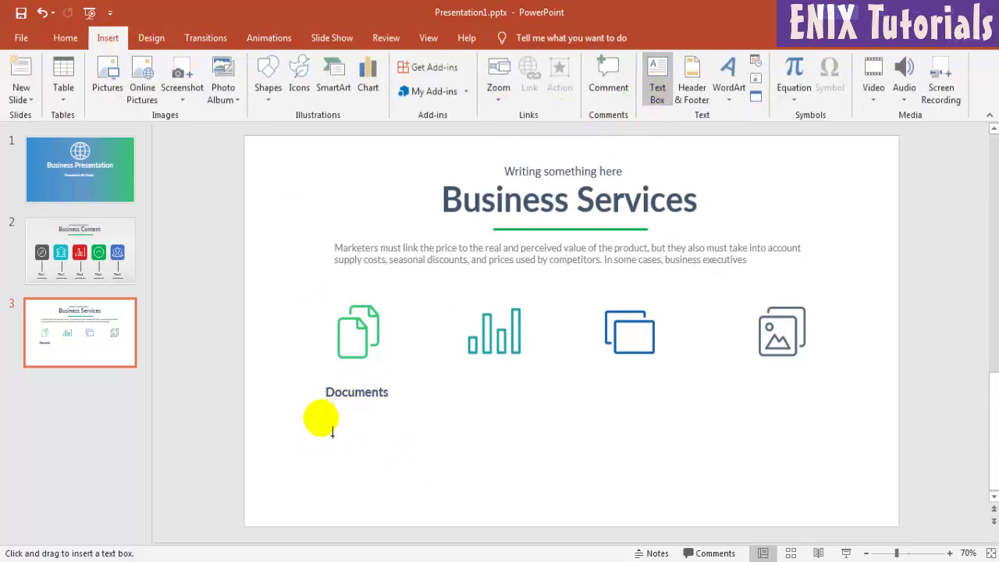
{"action": "left_click_drag", "start_coordinate": [320, 418], "coordinate": [397, 458]}
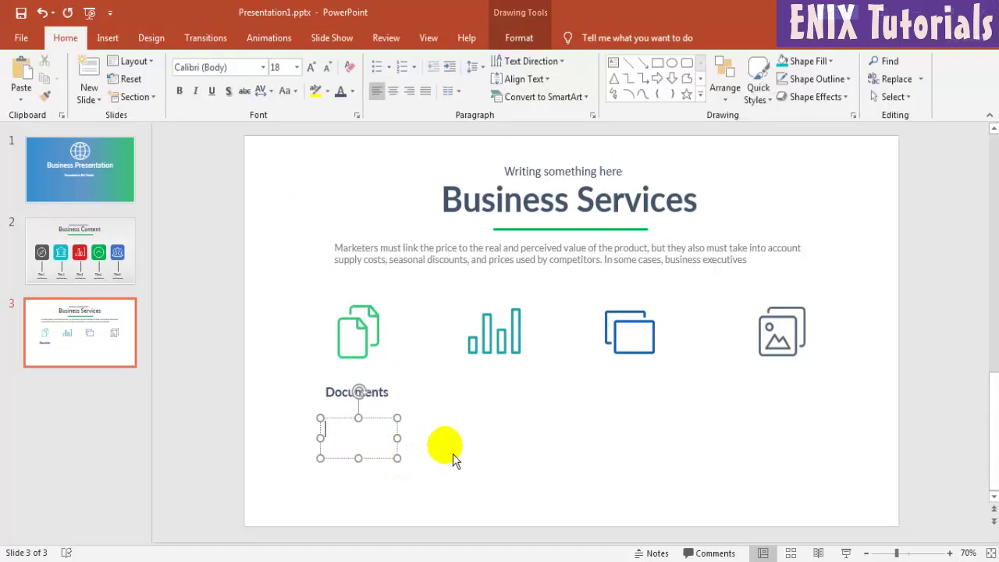
{"action": "type", "text": "Ins"}
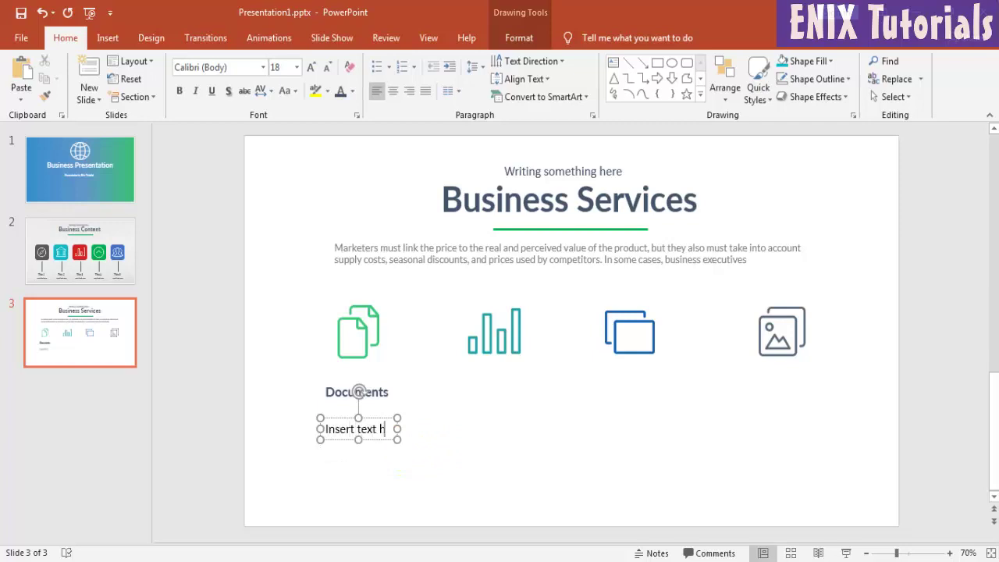
{"action": "type", "text": "ert te"}
{"action": "key", "text": "ctrl+a"}
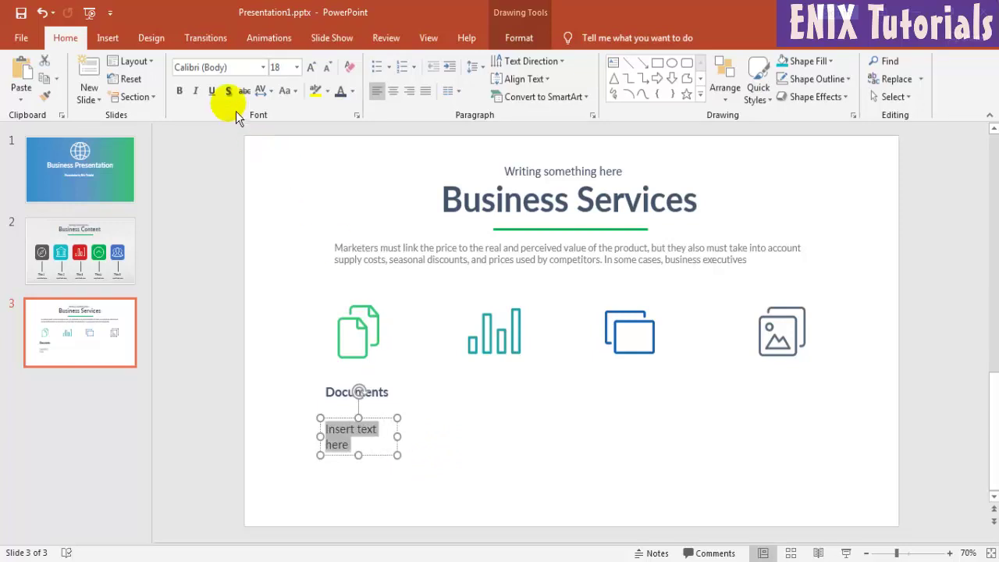
{"action": "type", "text": "Lato"}
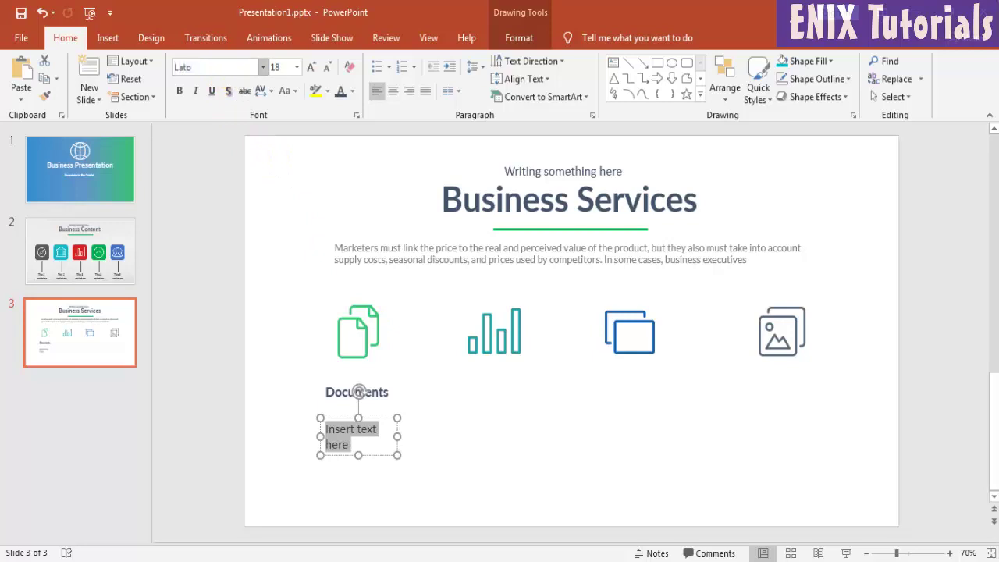
{"action": "left_click", "coordinate": [297, 67]}
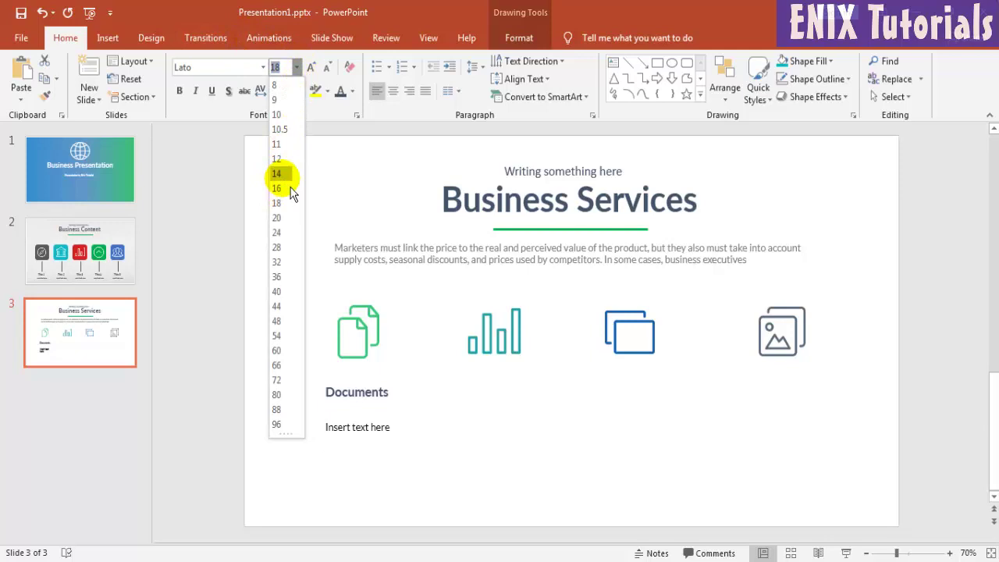
{"action": "left_click", "coordinate": [280, 174]}
{"action": "left_click", "coordinate": [368, 437]}
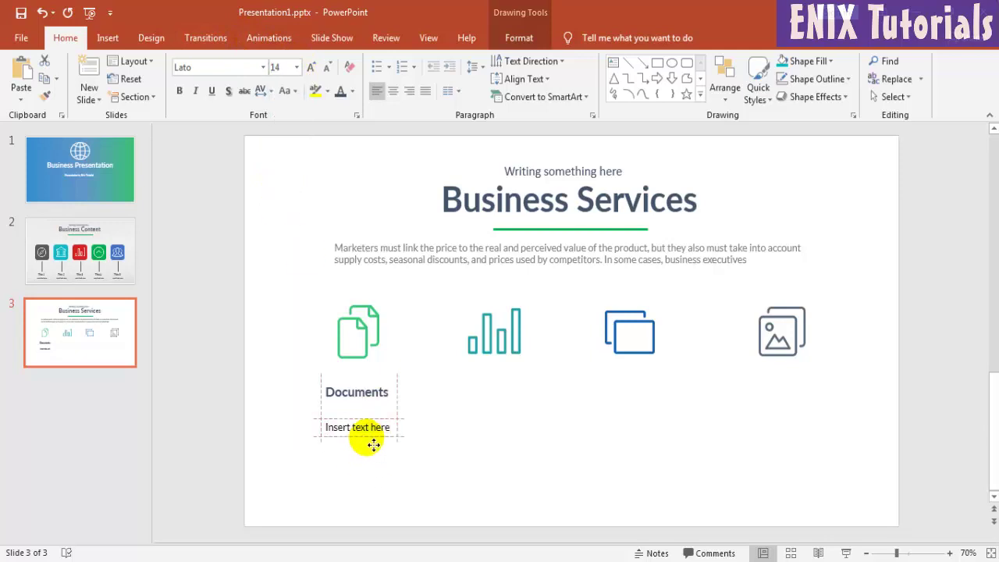
{"action": "left_click", "coordinate": [372, 444]}
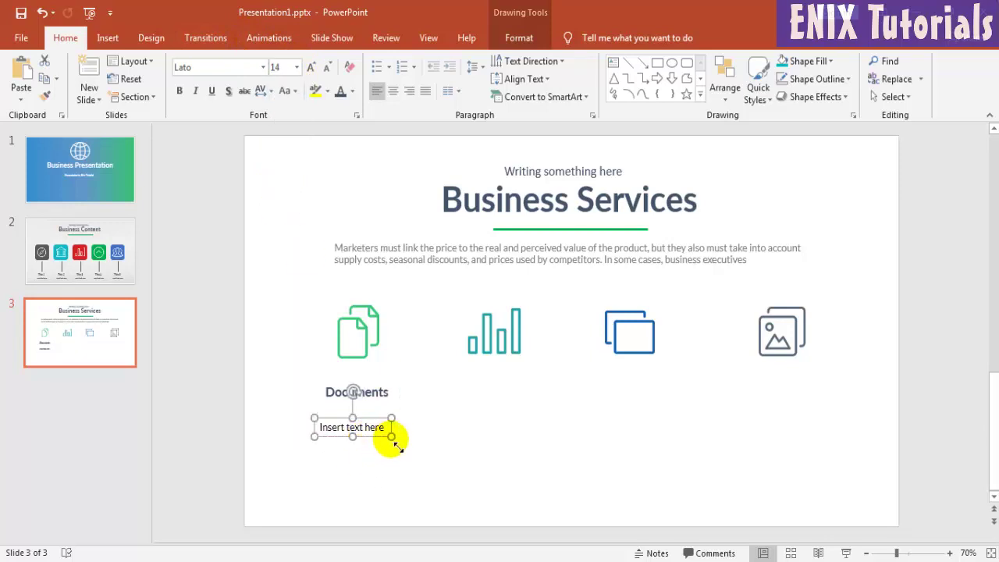
{"action": "left_click", "coordinate": [385, 399], "text": "shift"}
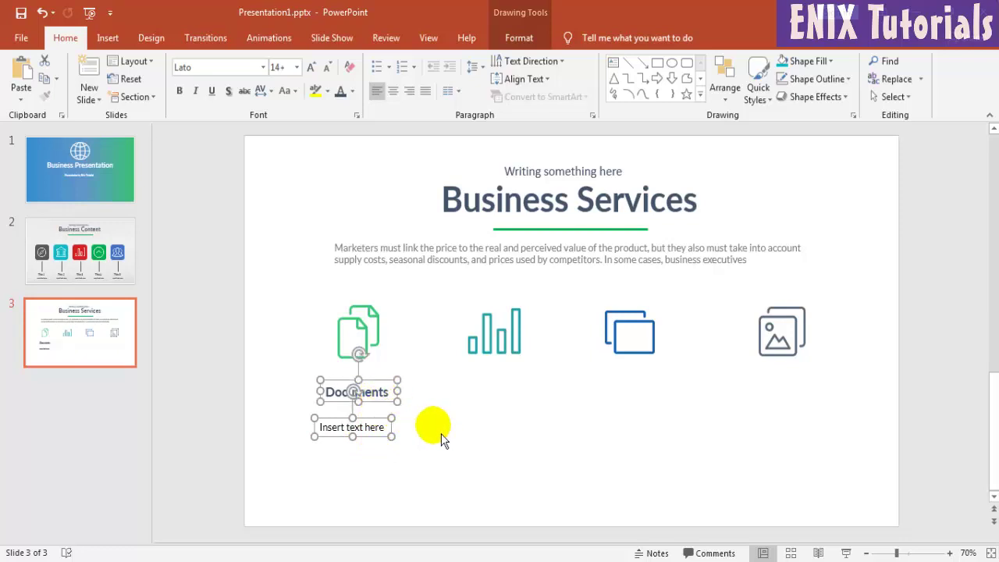
Paste a copy of the Documents label pair and place it under the bar-chart icon
{"action": "left_click", "coordinate": [482, 400]}
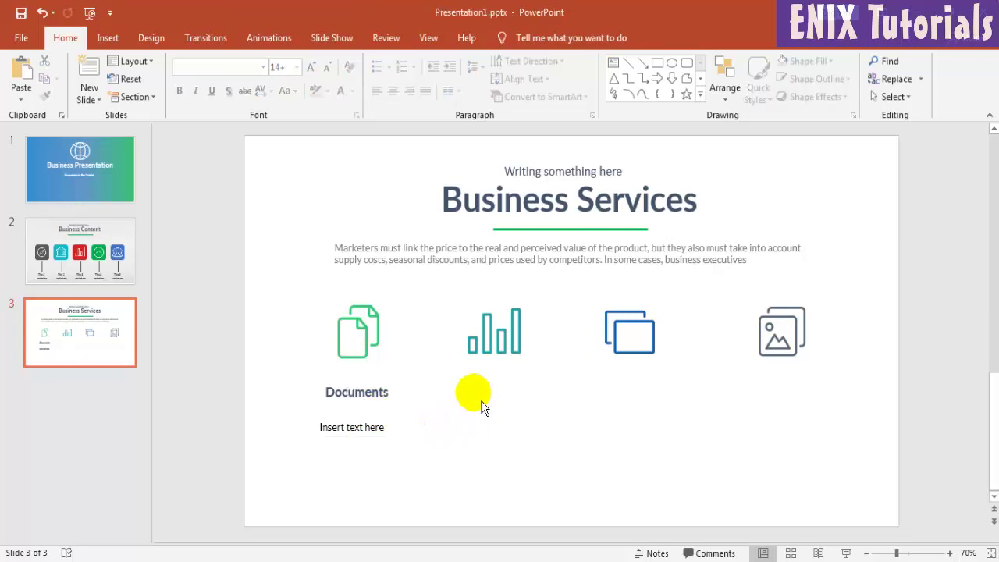
{"action": "right_click", "coordinate": [476, 395]}
{"action": "left_click", "coordinate": [505, 423]}
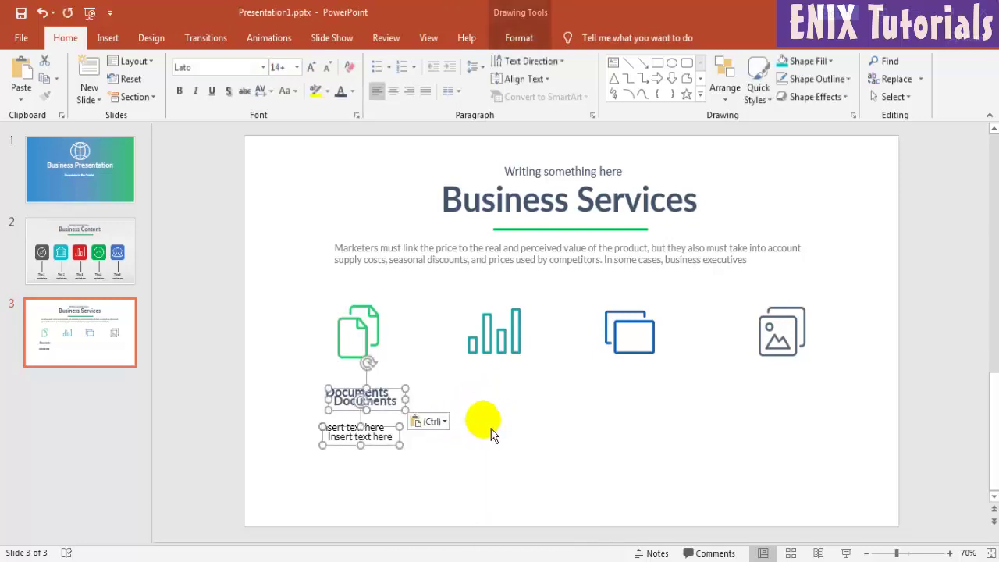
{"action": "mouse_move", "coordinate": [397, 414]}
{"action": "left_mouse_down"}
{"action": "mouse_move", "coordinate": [535, 410]}
{"action": "mouse_move", "coordinate": [528, 402]}
{"action": "mouse_move", "coordinate": [523, 418]}
{"action": "mouse_move", "coordinate": [523, 405]}
{"action": "left_mouse_up"}
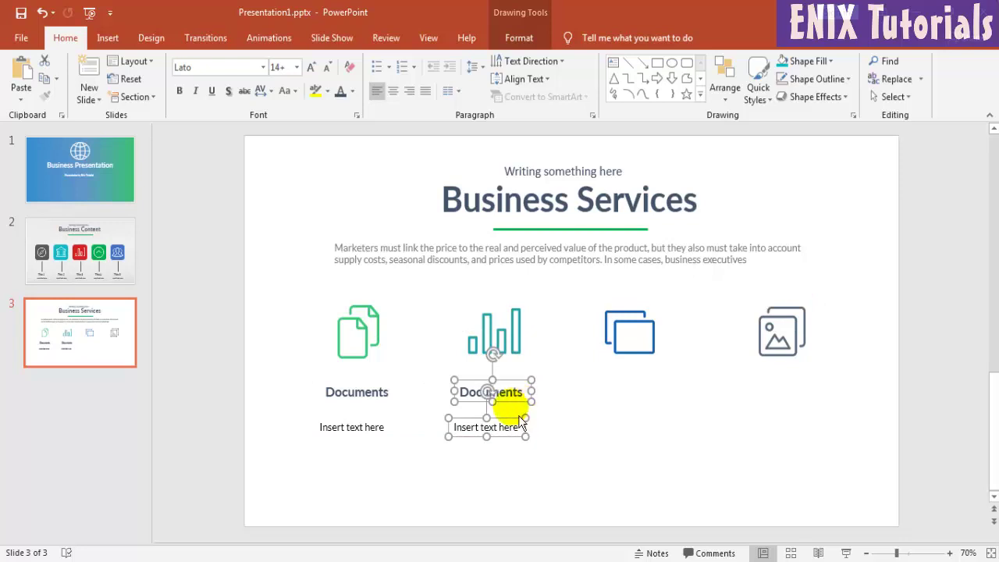
Paste another copy of the label pair and place it under the fourth icon
{"action": "key", "text": "ctrl+v"}
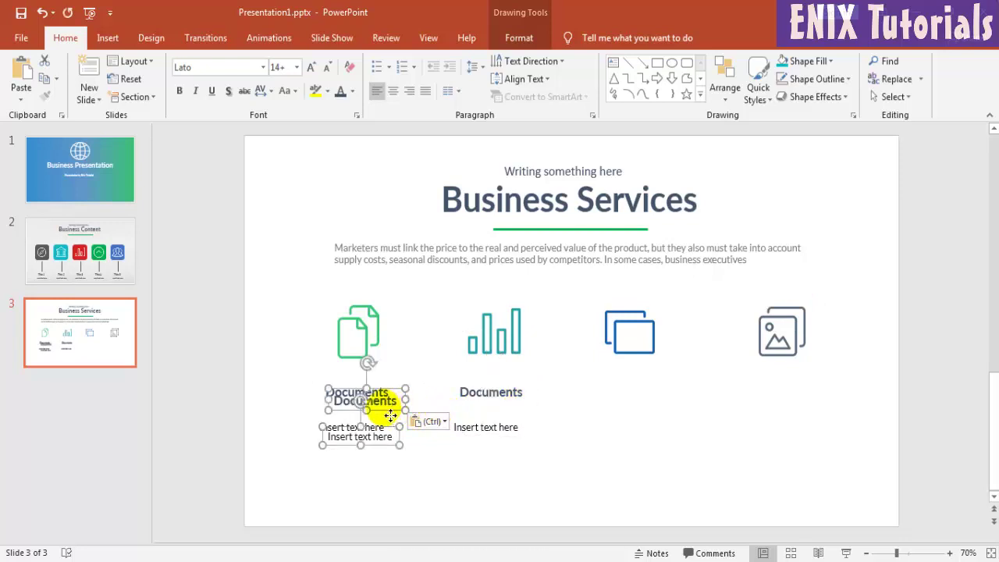
{"action": "left_click_drag", "start_coordinate": [390, 415], "coordinate": [654, 409]}
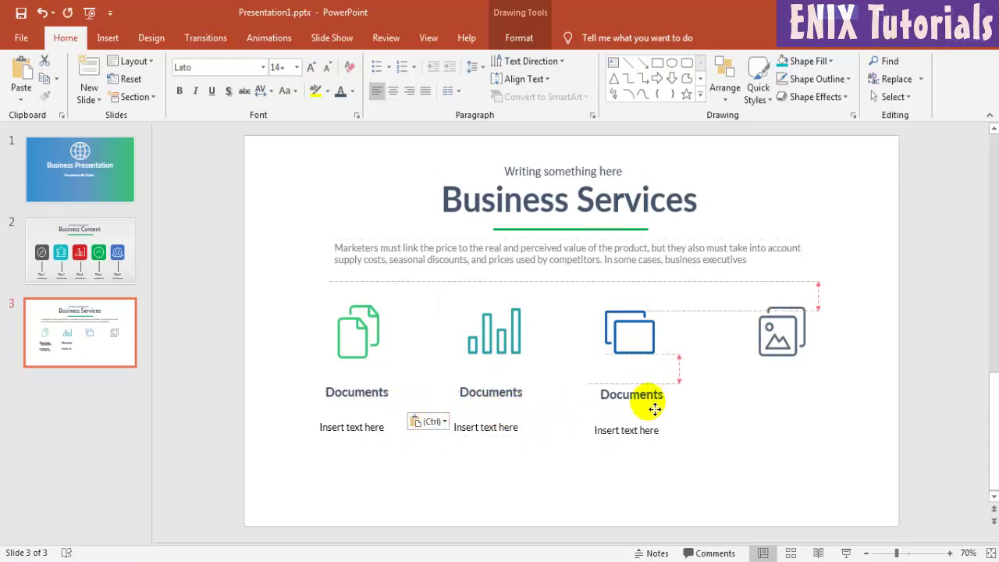
{"action": "key", "text": "ctrl+z"}
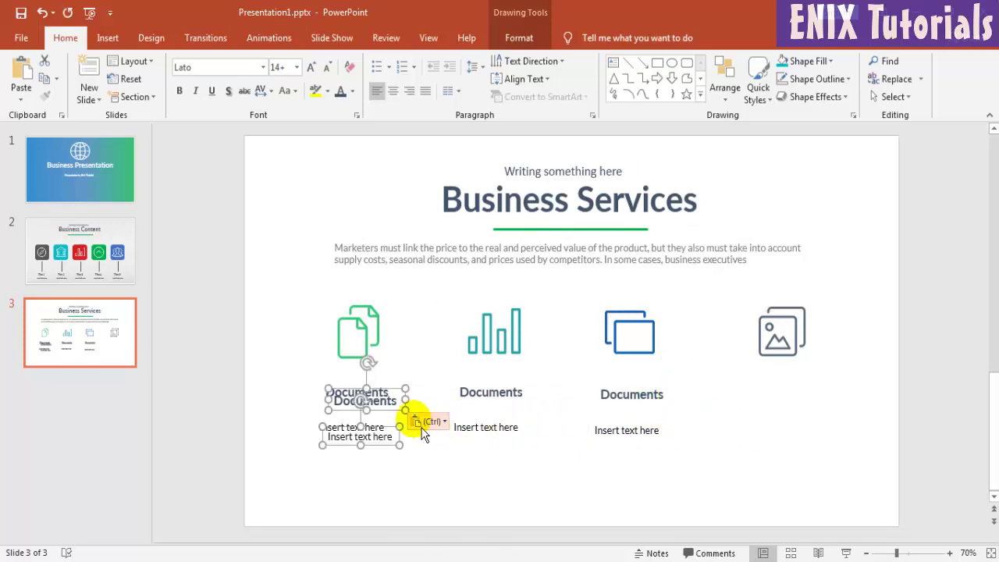
{"action": "left_click_drag", "start_coordinate": [380, 409], "coordinate": [808, 405]}
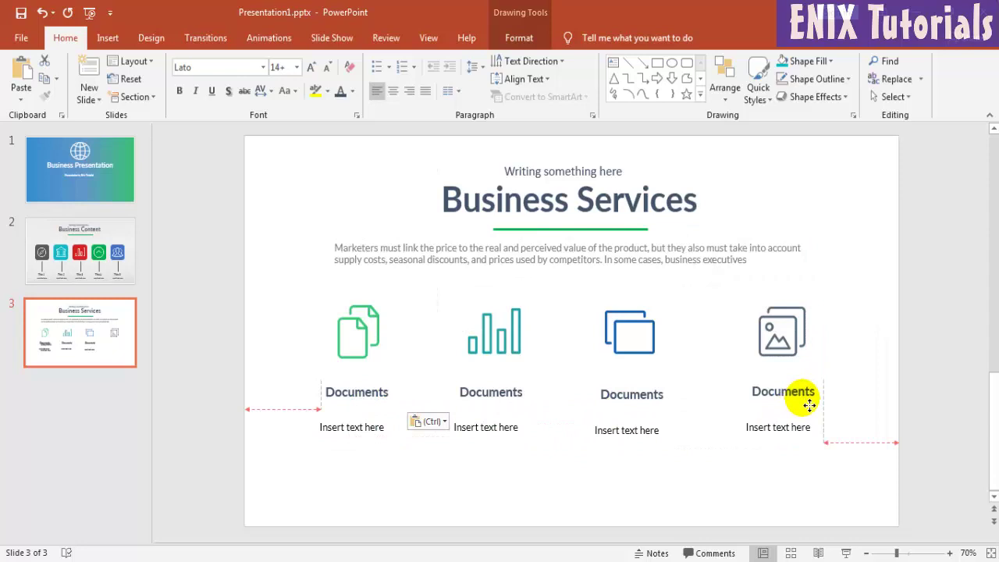
Nudge the third icon's caption and description into line with the others
{"action": "left_click", "coordinate": [639, 395]}
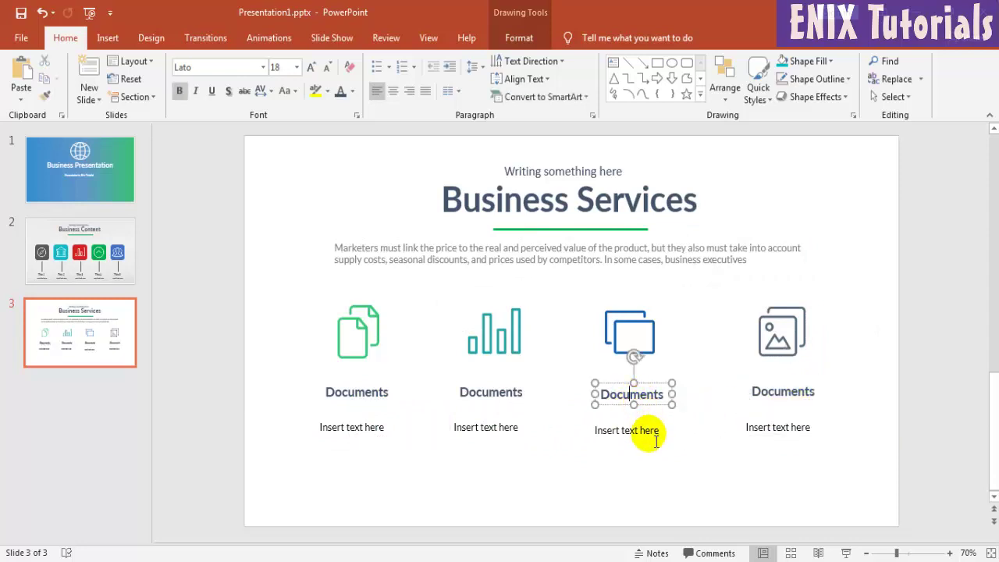
{"action": "left_click", "coordinate": [647, 430], "text": "shift"}
{"action": "left_click_drag", "start_coordinate": [661, 435], "coordinate": [662, 428]}
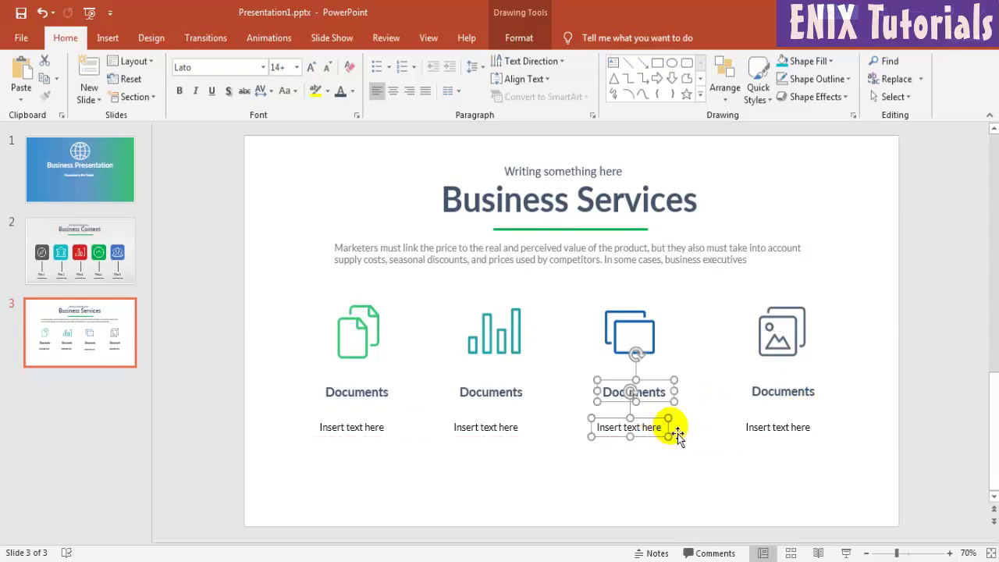
{"action": "left_click", "coordinate": [702, 465]}
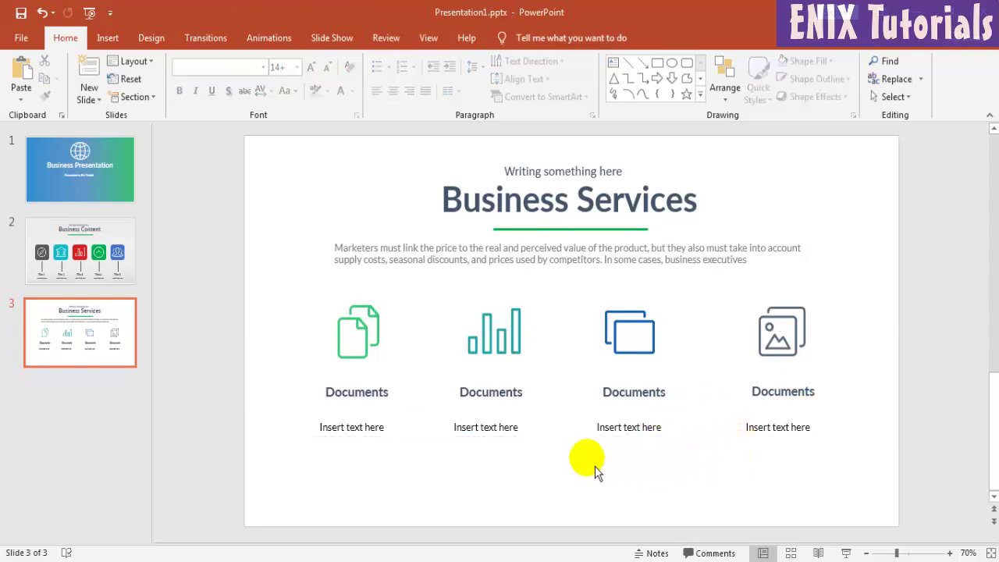
Rename the second and third captions to Analytics and Presentations, fitting each under its icon
{"action": "left_click", "coordinate": [501, 395]}
{"action": "key", "text": "ctrl+a"}
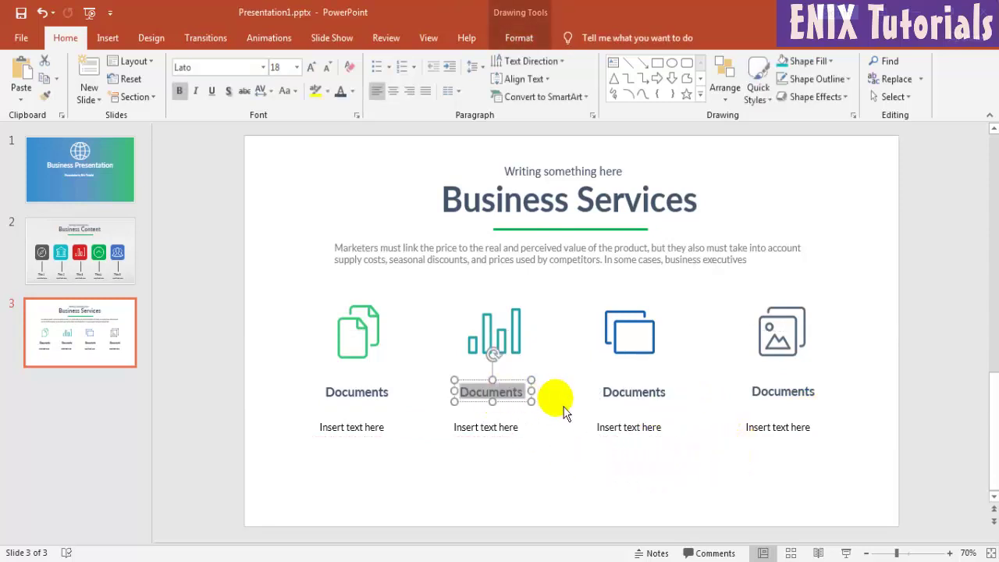
{"action": "type", "text": "Analytics"}
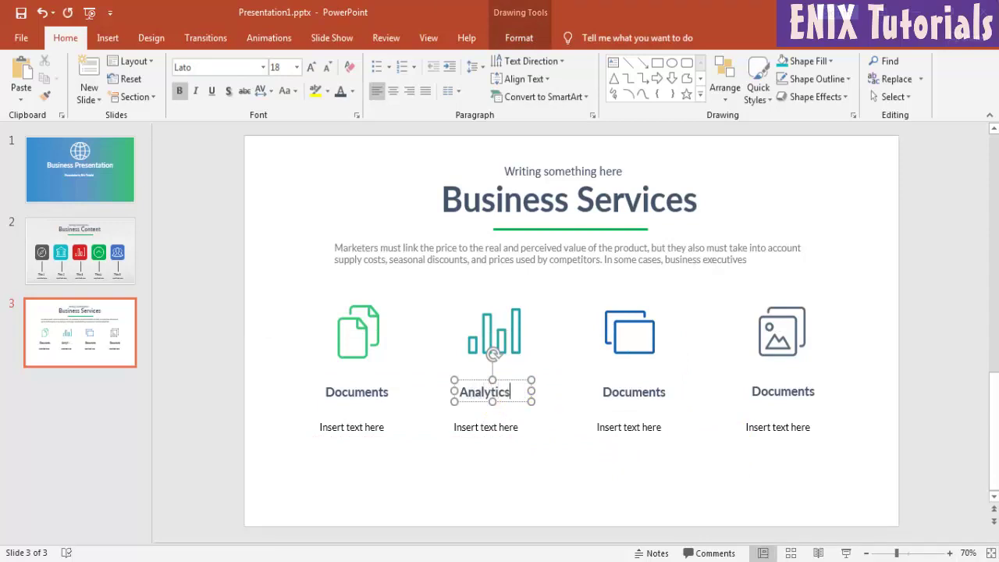
{"action": "left_click_drag", "start_coordinate": [531, 401], "coordinate": [522, 408]}
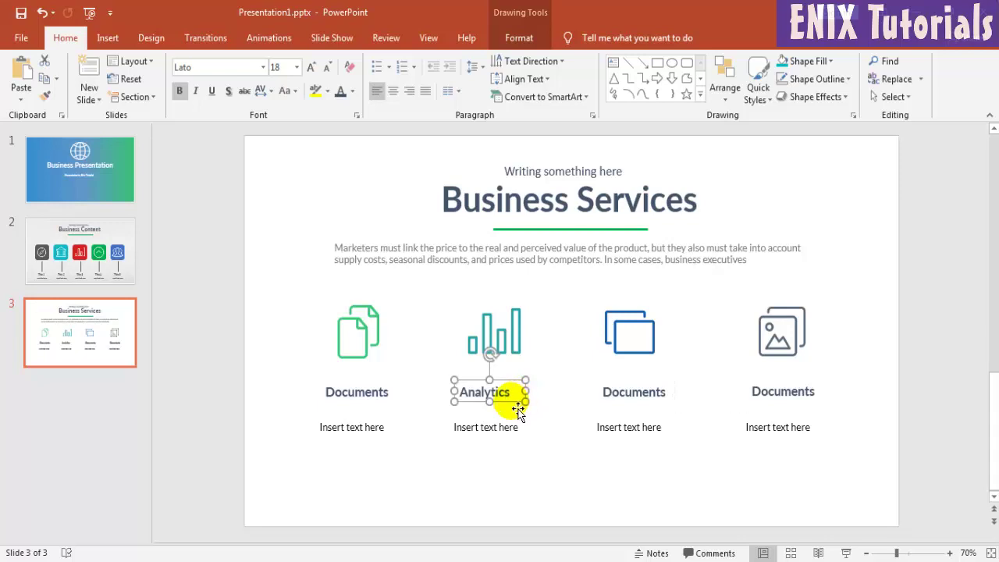
{"action": "double_click", "coordinate": [633, 391]}
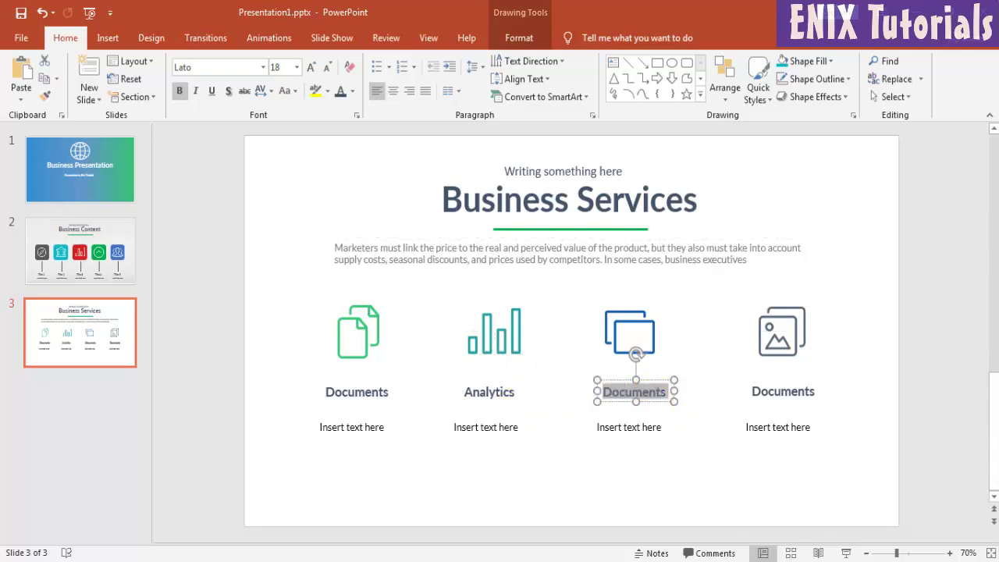
{"action": "type", "text": "Presentations"}
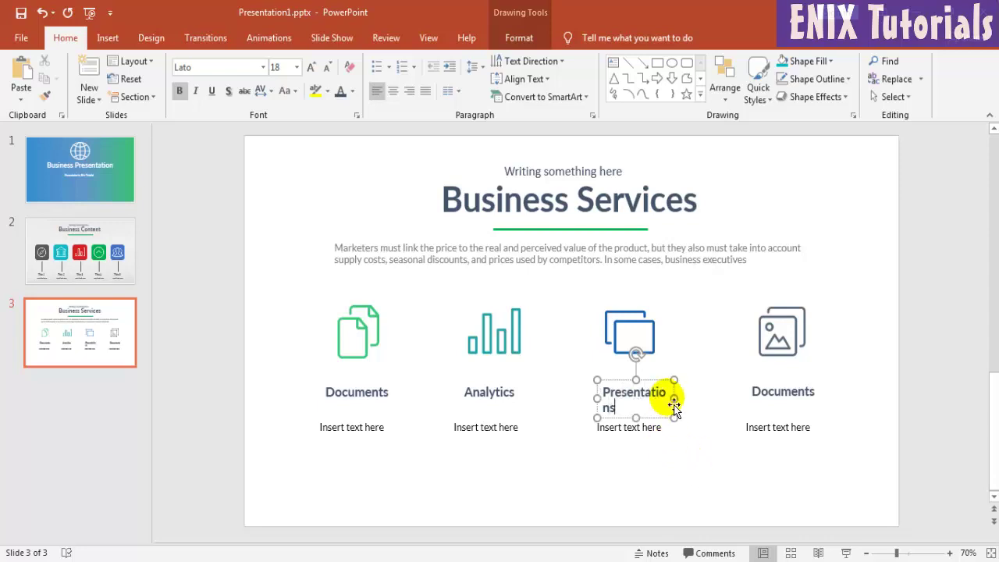
{"action": "mouse_move", "coordinate": [674, 398]}
{"action": "left_mouse_down"}
{"action": "mouse_move", "coordinate": [687, 401]}
{"action": "mouse_move", "coordinate": [668, 389]}
{"action": "left_mouse_up"}
Rename the fourth caption to Graphic and Design, widen its box and recentre its description
{"action": "double_click", "coordinate": [782, 391]}
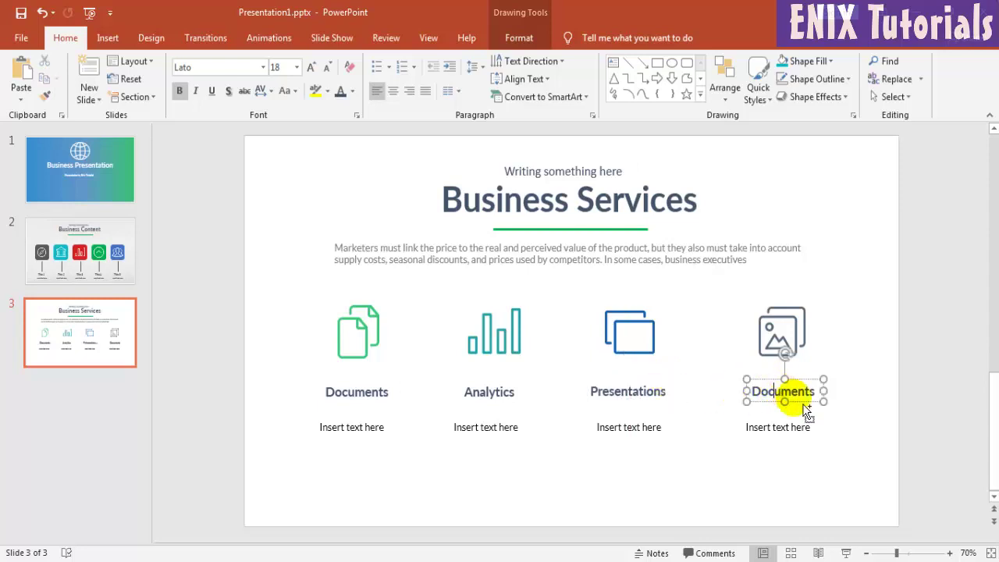
{"action": "type", "text": "Graphic and"}
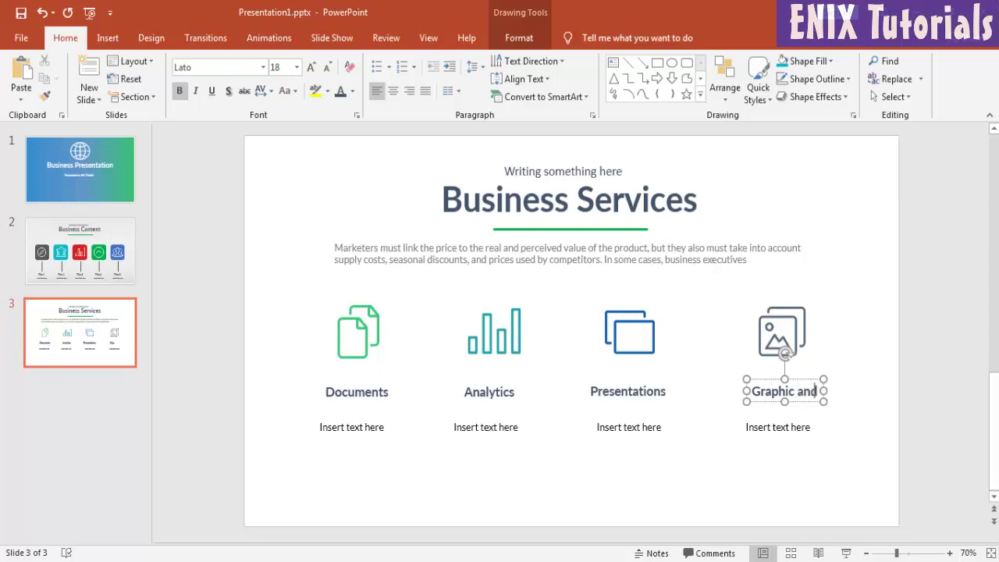
{"action": "type", "text": " Design"}
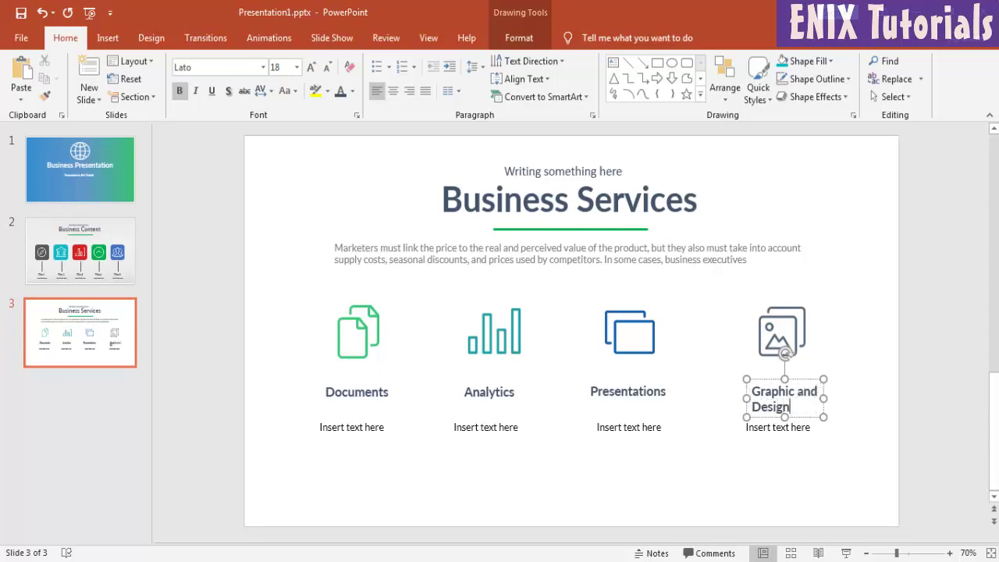
{"action": "mouse_move", "coordinate": [824, 398]}
{"action": "left_mouse_down"}
{"action": "mouse_move", "coordinate": [869, 398]}
{"action": "mouse_move", "coordinate": [824, 408]}
{"action": "left_mouse_up"}
{"action": "left_click", "coordinate": [793, 431]}
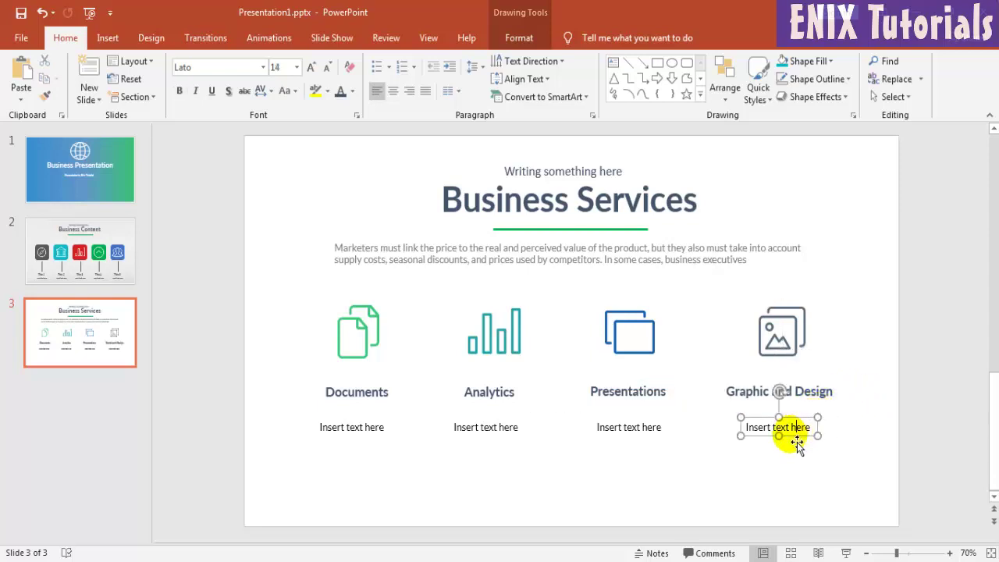
{"action": "left_click_drag", "start_coordinate": [796, 443], "coordinate": [798, 443]}
{"action": "left_click", "coordinate": [810, 468]}
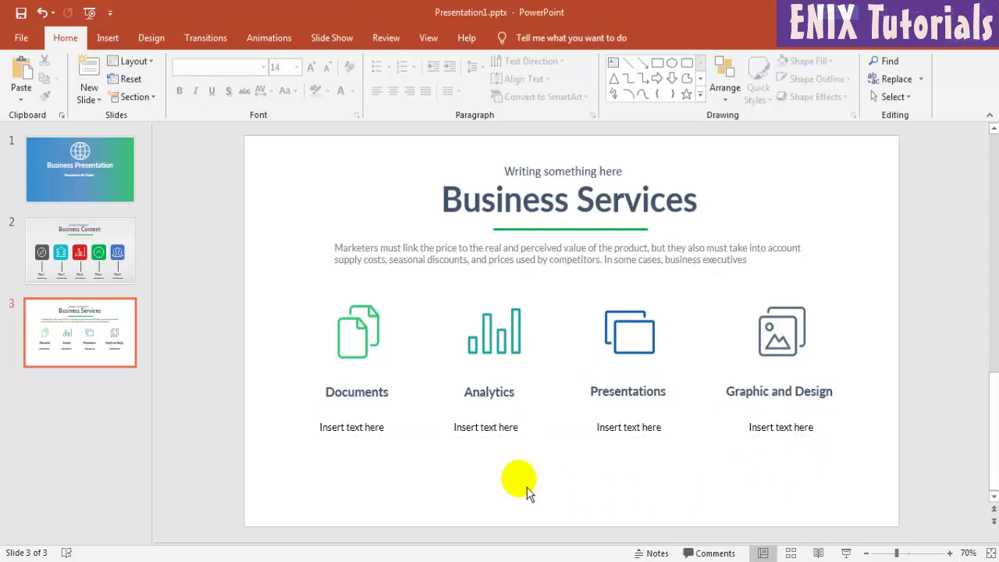
Select the Documents, Analytics and Presentations description boxes together
{"action": "left_click", "coordinate": [375, 428]}
{"action": "key", "text": "ctrl+a"}
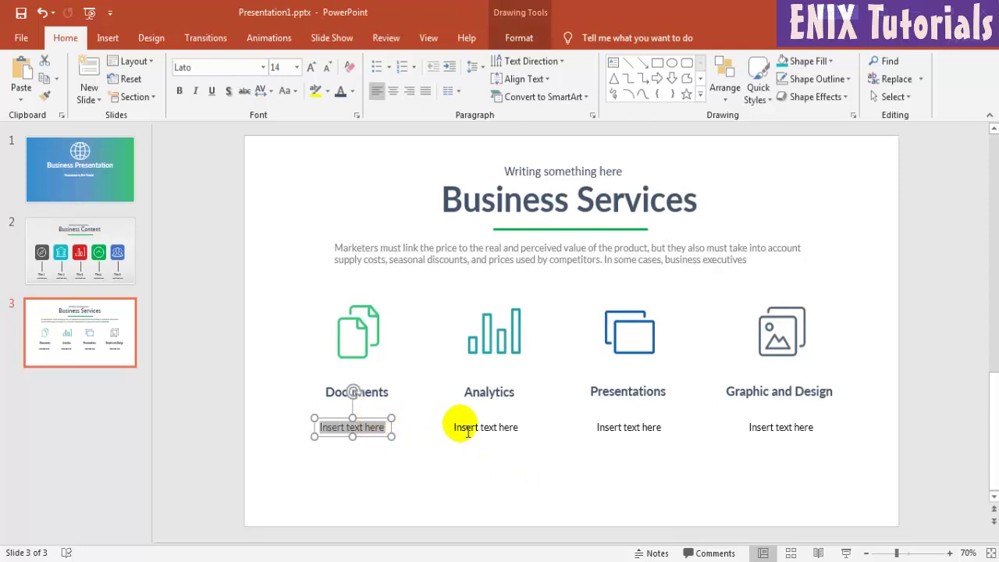
{"action": "left_click", "coordinate": [503, 435]}
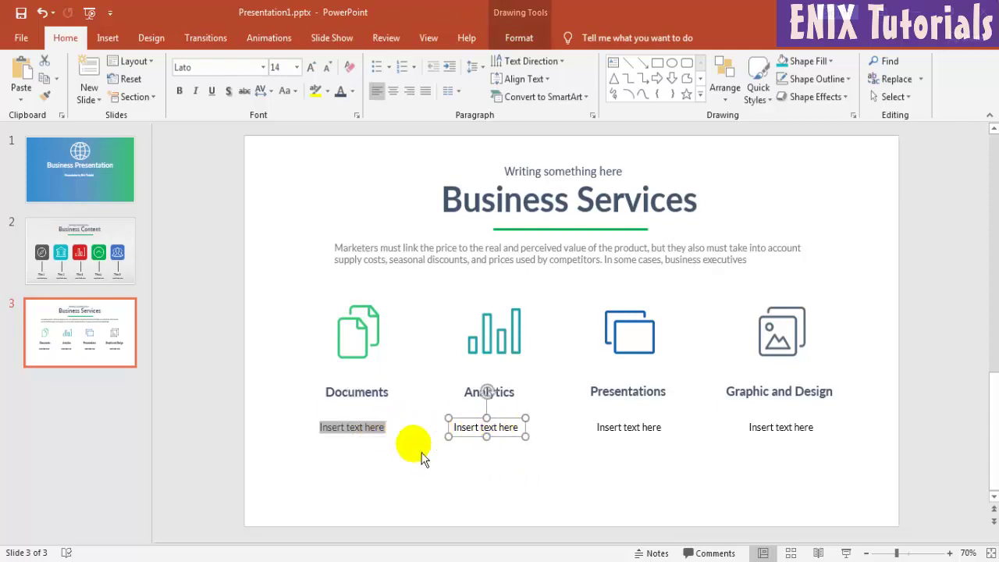
{"action": "left_click", "coordinate": [413, 439]}
{"action": "left_click", "coordinate": [378, 429]}
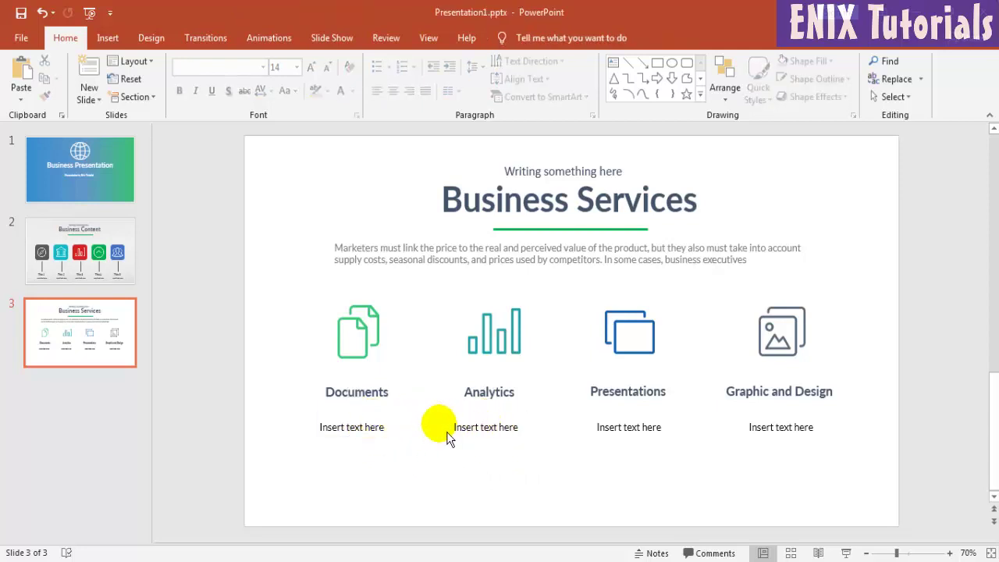
{"action": "left_click", "coordinate": [377, 428]}
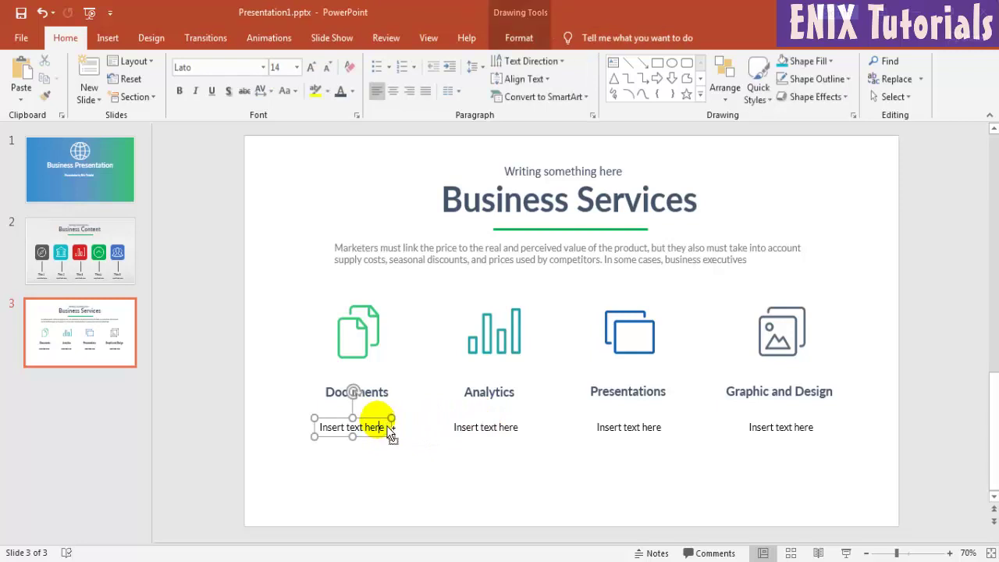
{"action": "left_click", "coordinate": [391, 434]}
{"action": "left_click", "coordinate": [392, 428]}
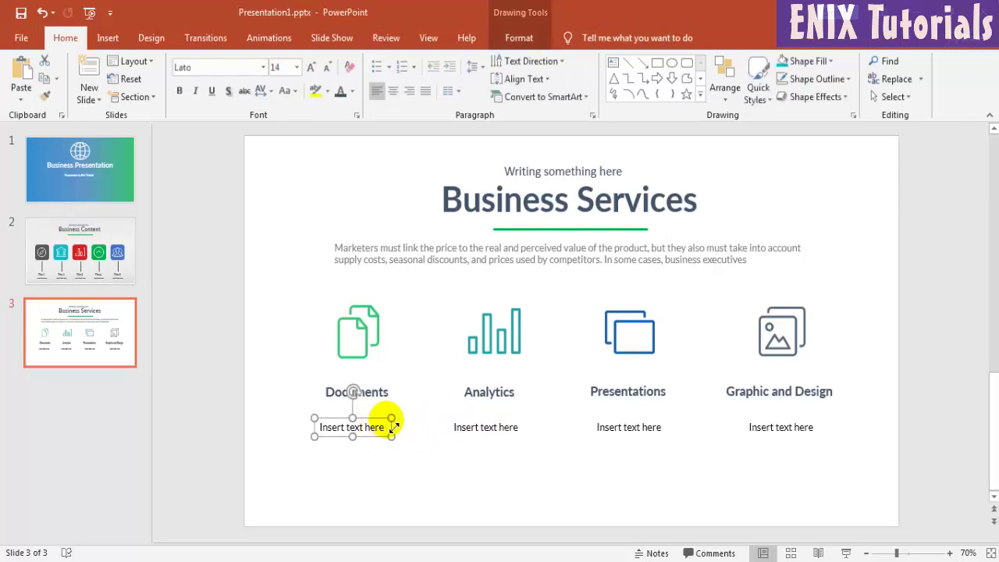
{"action": "left_click", "coordinate": [516, 425], "text": "shift"}
{"action": "left_click", "coordinate": [621, 429], "text": "shift"}
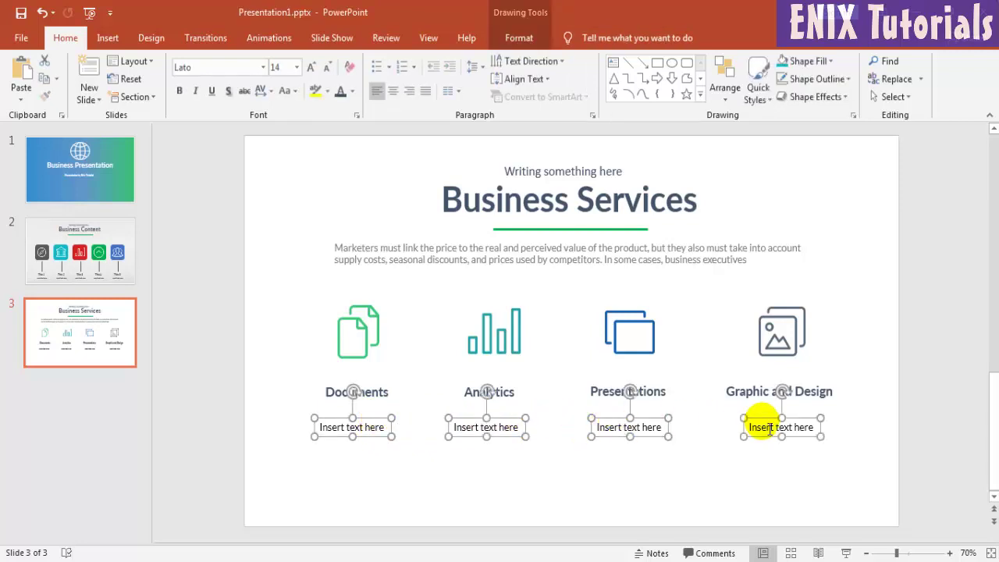
Check the Shape Format and Home tab options for the descriptions, then deselect them
{"action": "left_click", "coordinate": [520, 39]}
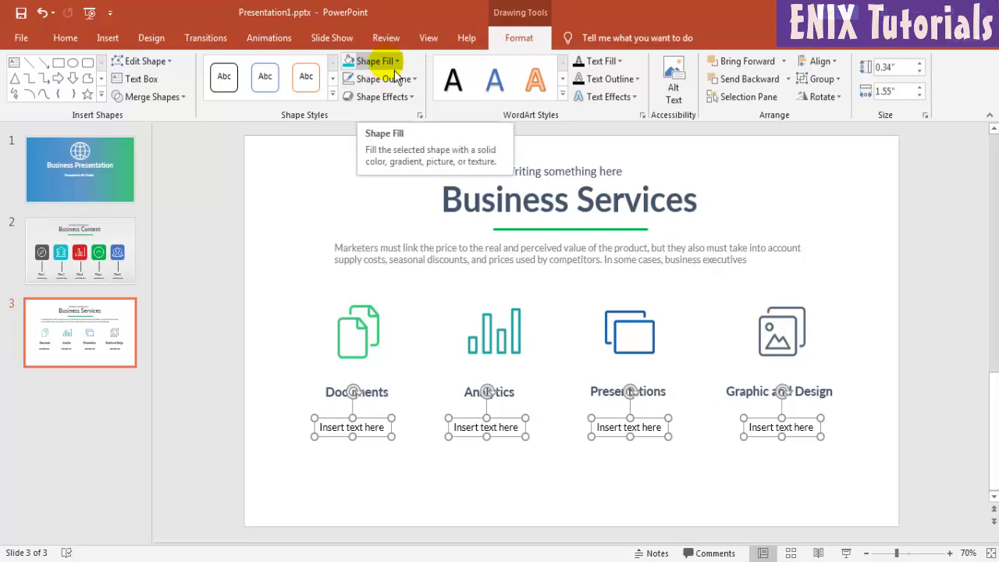
{"action": "left_click", "coordinate": [67, 41]}
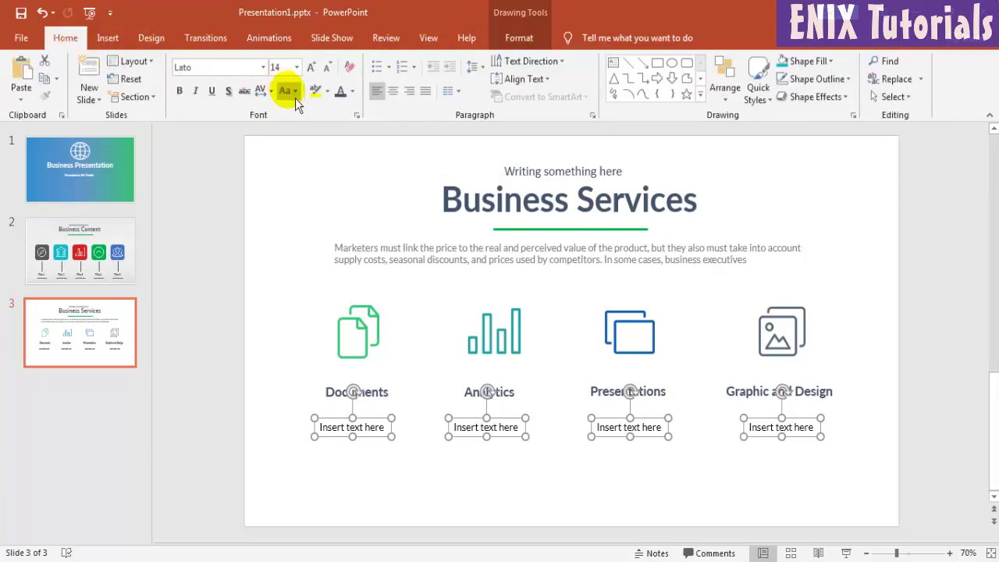
{"action": "left_click", "coordinate": [508, 479]}
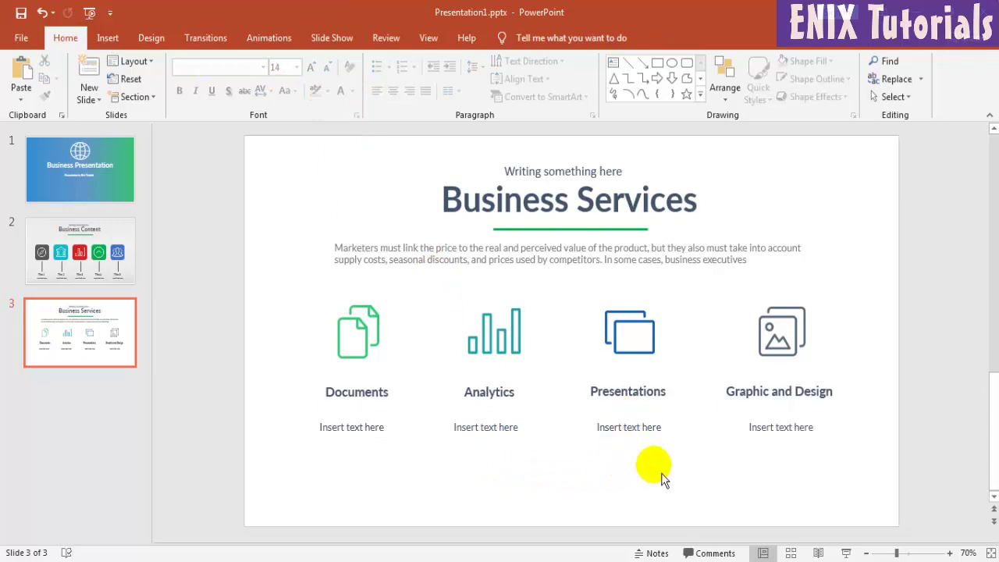
Bring up Format Background and add a new slide 4 after slide 3
{"action": "right_click", "coordinate": [633, 485]}
{"action": "left_click", "coordinate": [686, 448]}
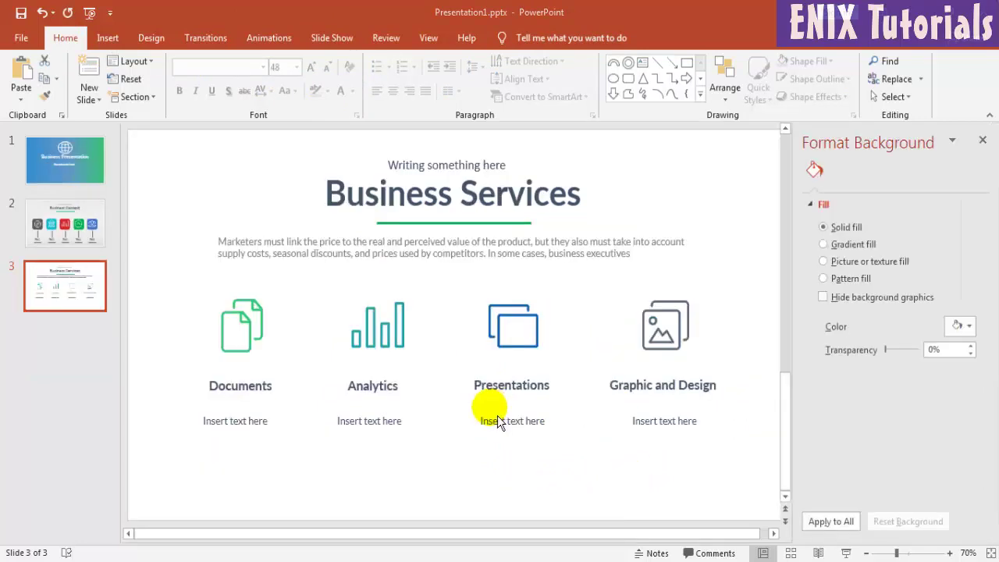
{"action": "right_click", "coordinate": [72, 361]}
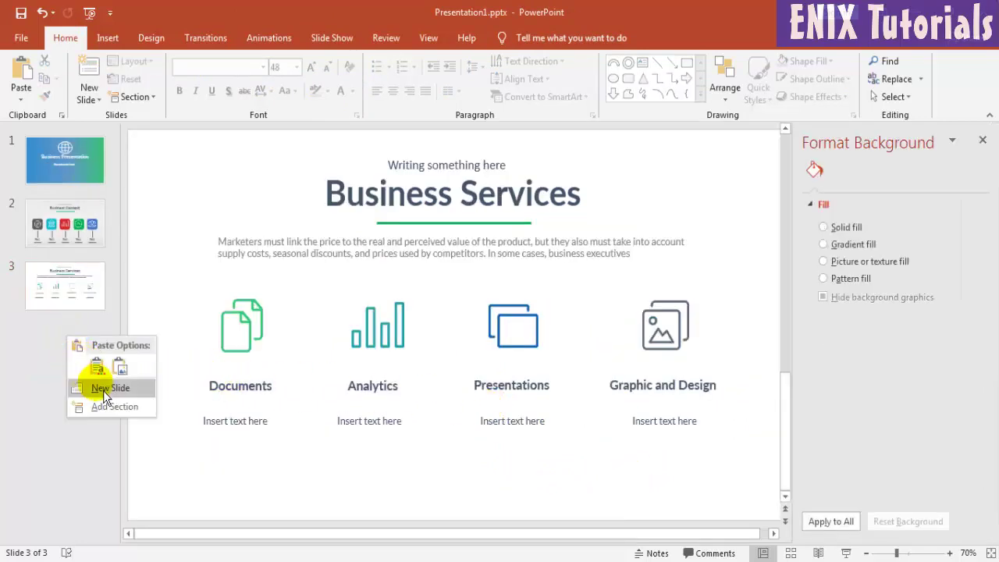
{"action": "left_click", "coordinate": [93, 383]}
Fill slide 4's background with the teal picture file at 45% transparency
{"action": "left_click", "coordinate": [851, 262]}
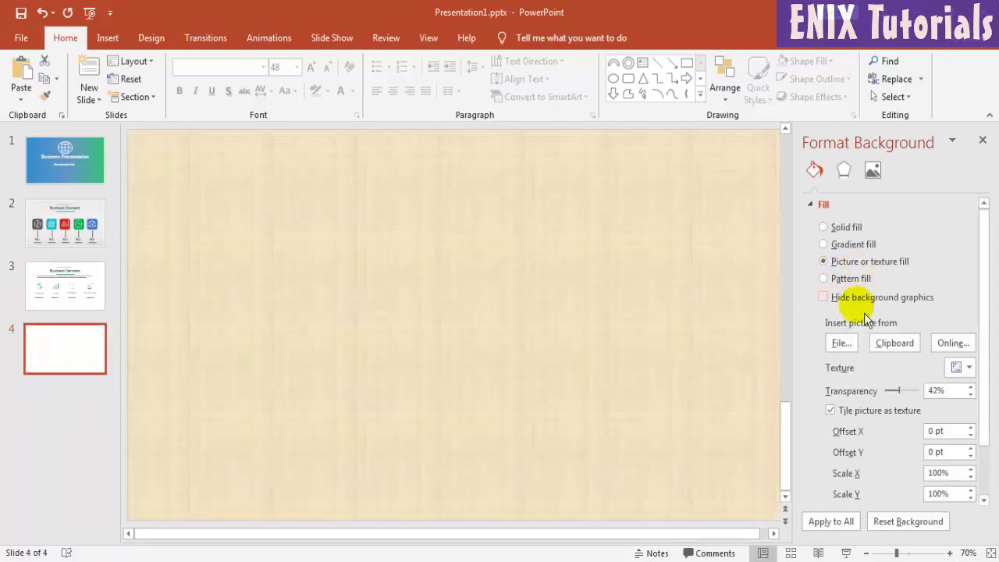
{"action": "left_click", "coordinate": [841, 344]}
{"action": "left_click_drag", "start_coordinate": [492, 140], "coordinate": [491, 248]}
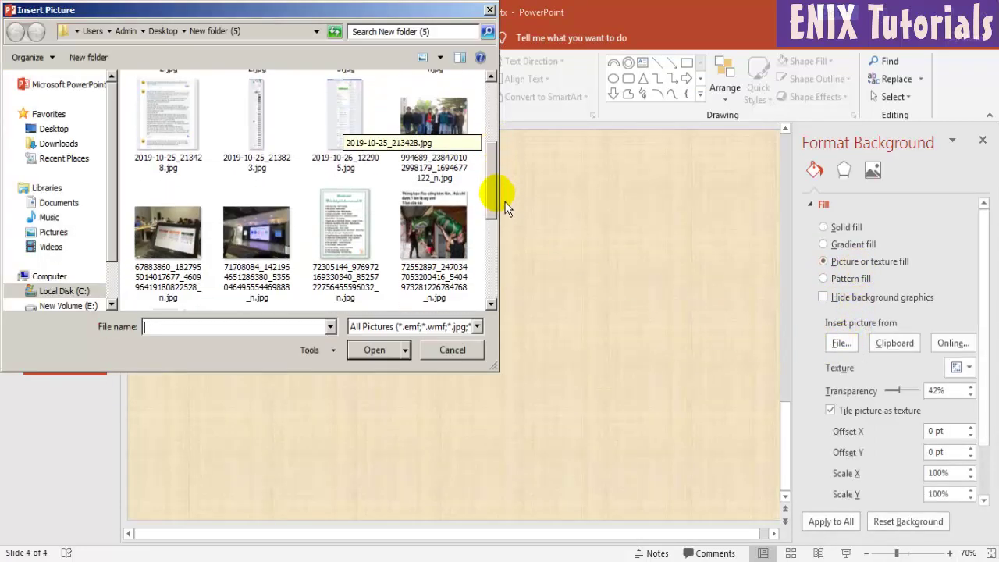
{"action": "double_click", "coordinate": [461, 170]}
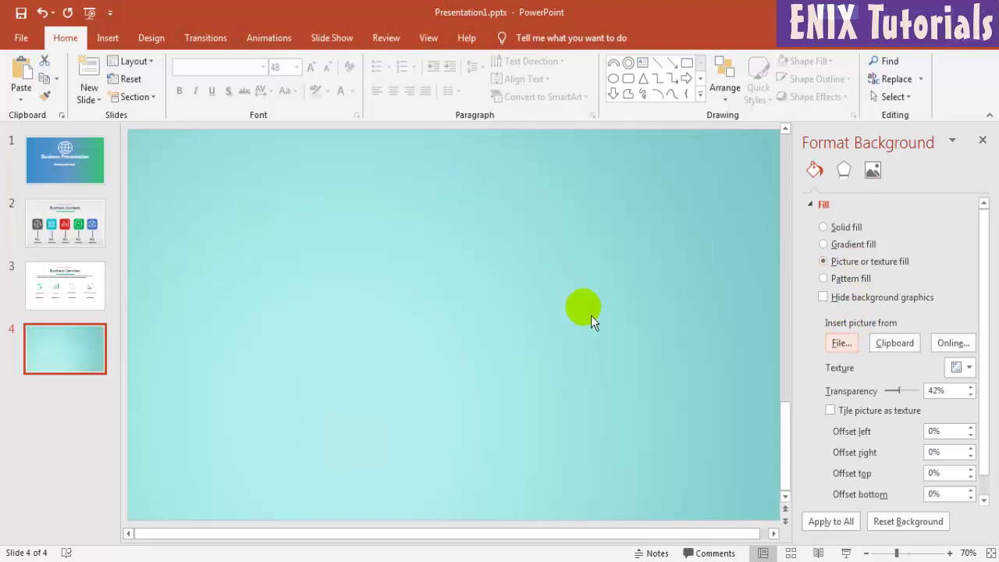
{"action": "left_click_drag", "start_coordinate": [907, 398], "coordinate": [910, 396]}
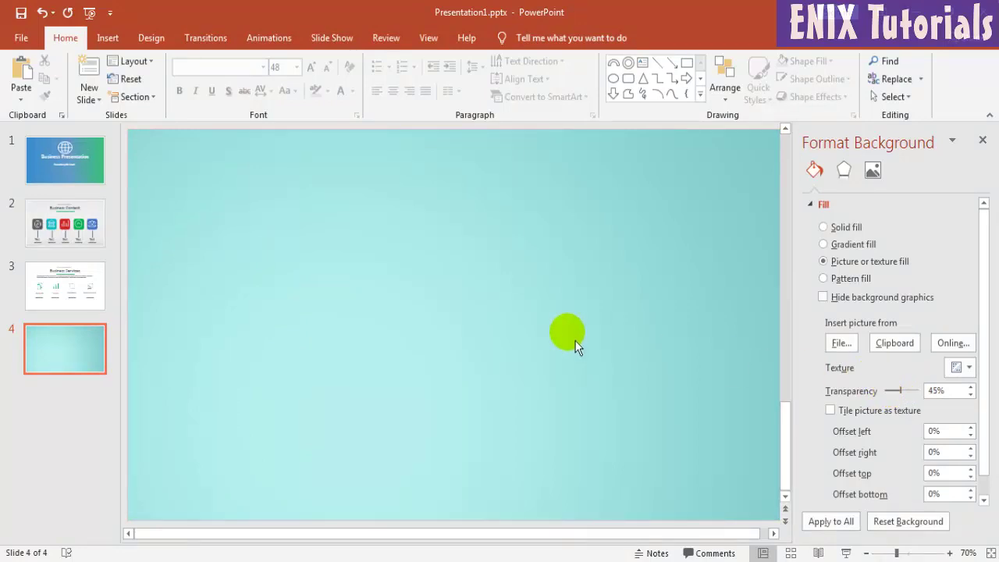
{"action": "left_click", "coordinate": [983, 140]}
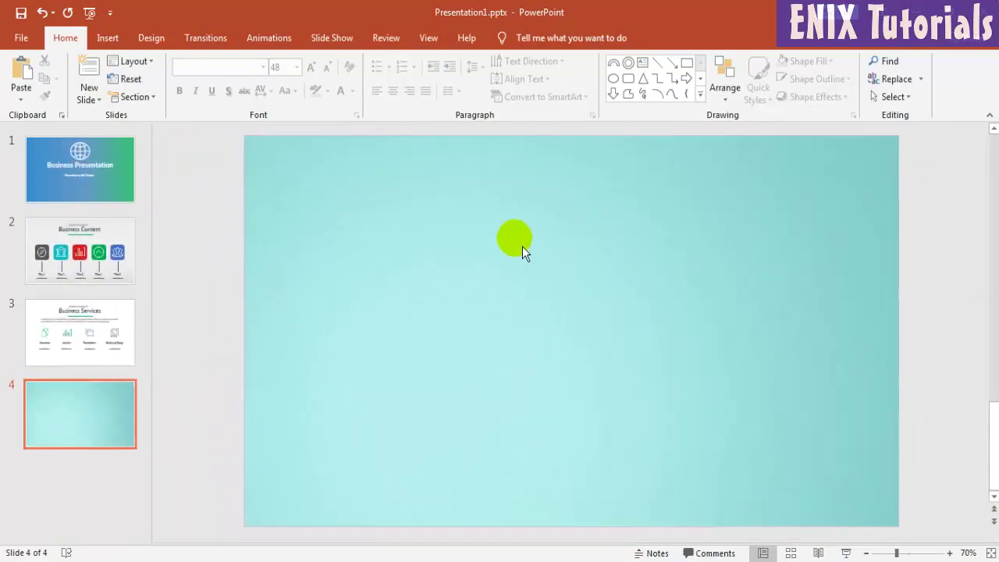
Copy the Business Services title block from slide 3 and paste it onto slide 4
{"action": "left_click", "coordinate": [102, 322]}
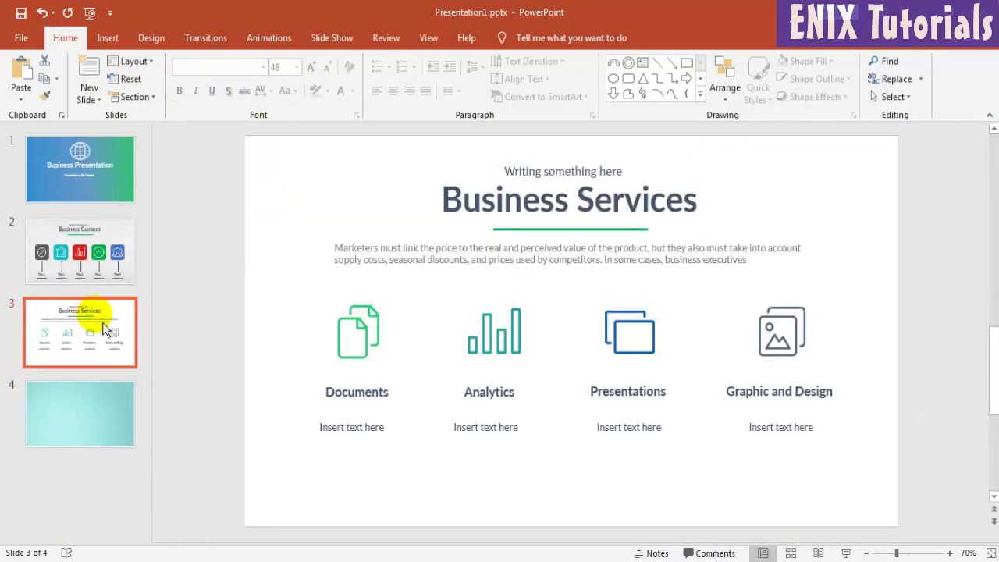
{"action": "left_click", "coordinate": [519, 204]}
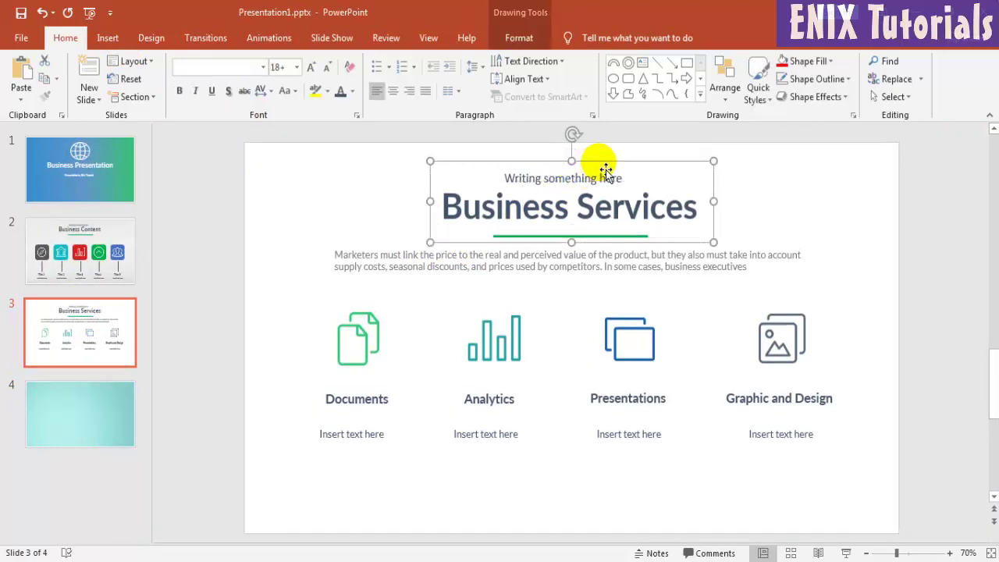
{"action": "right_click", "coordinate": [606, 172]}
{"action": "left_click", "coordinate": [625, 192]}
{"action": "left_click", "coordinate": [92, 410]}
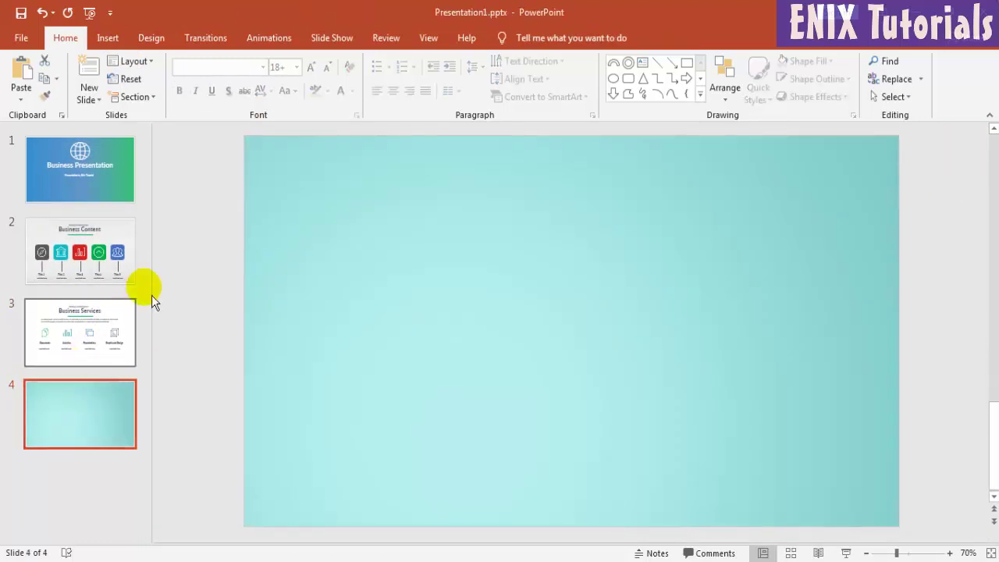
{"action": "right_click", "coordinate": [326, 209]}
{"action": "left_click", "coordinate": [357, 231]}
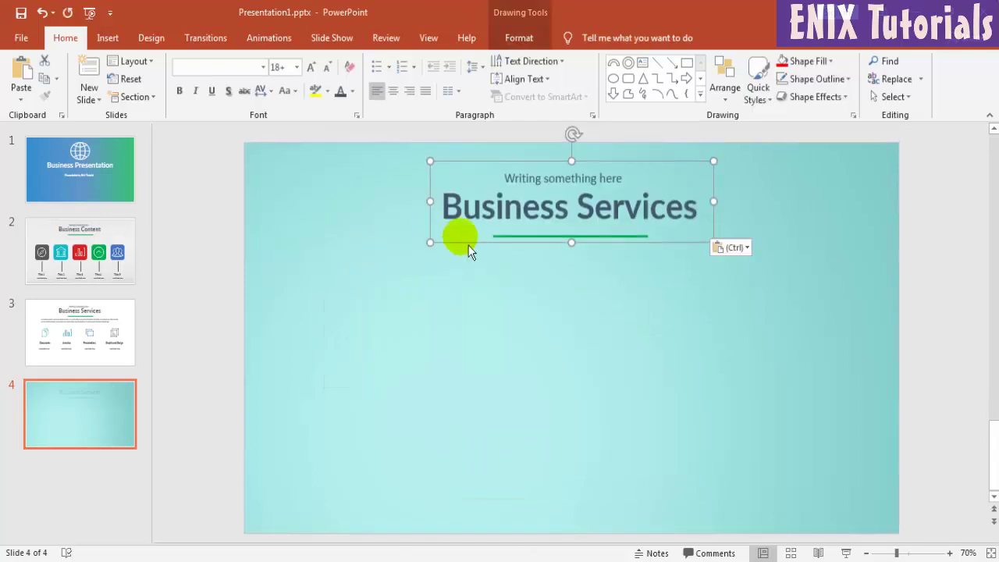
Retitle it 'Business Statistics' on one line and recentre the 'Writing something here' subtitle
{"action": "left_click", "coordinate": [607, 206]}
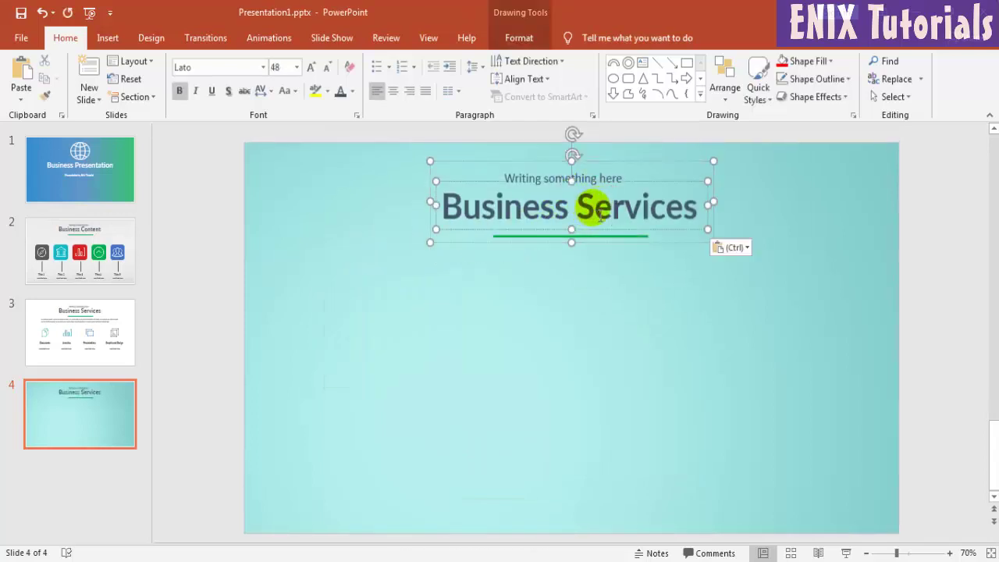
{"action": "left_click_drag", "start_coordinate": [595, 211], "coordinate": [709, 210]}
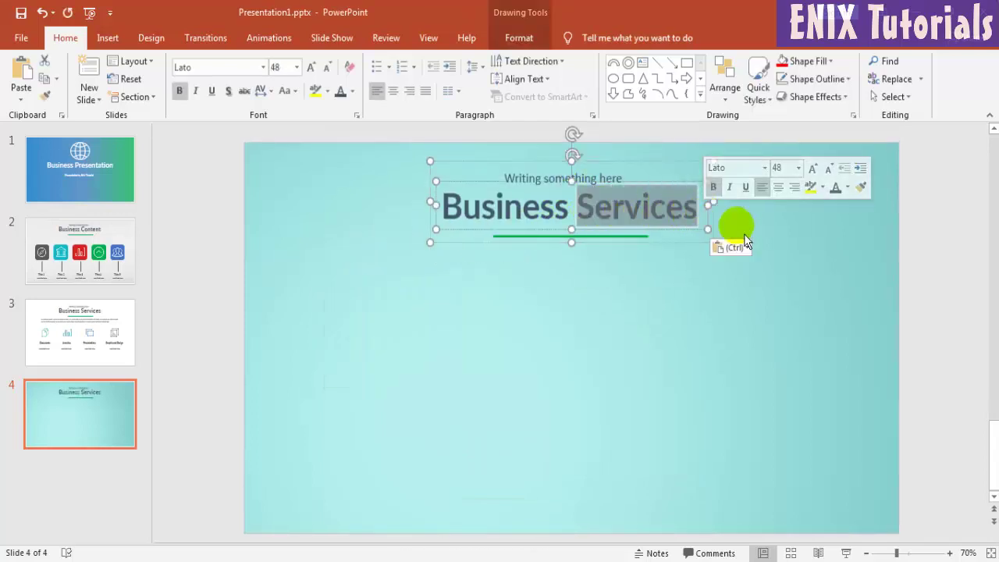
{"action": "type", "text": "Statist"}
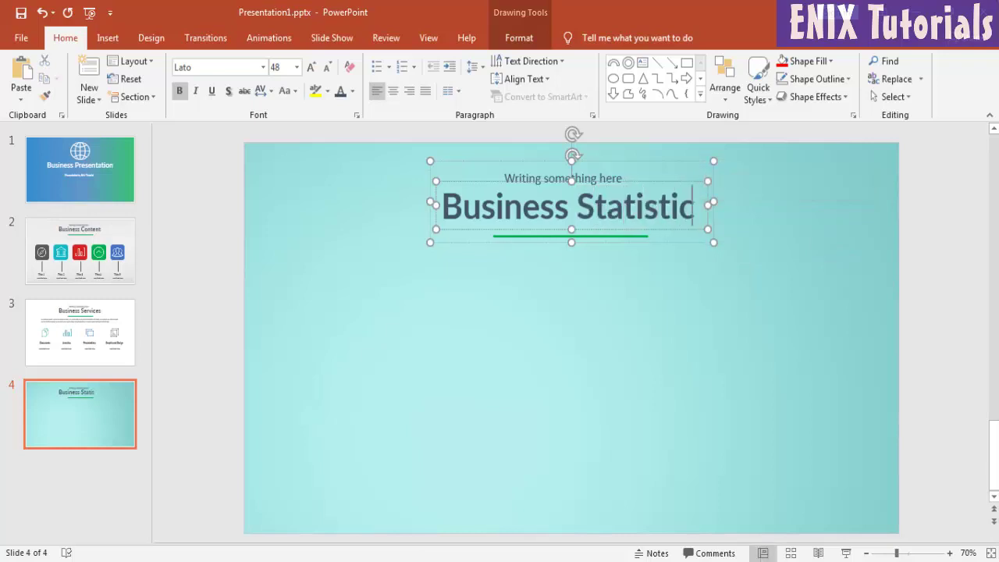
{"action": "type", "text": "s"}
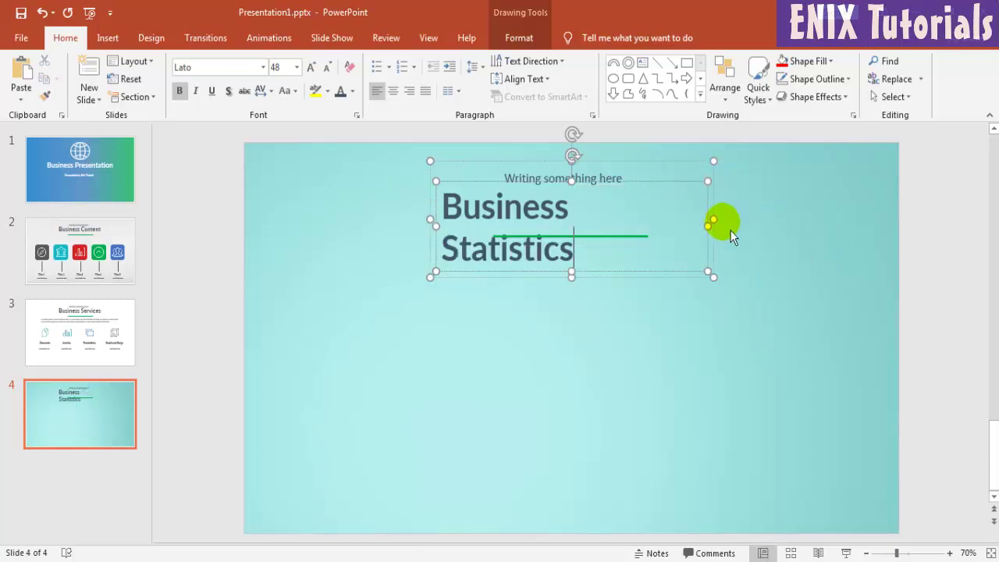
{"action": "mouse_move", "coordinate": [711, 219]}
{"action": "left_mouse_down"}
{"action": "mouse_move", "coordinate": [736, 229]}
{"action": "mouse_move", "coordinate": [755, 219]}
{"action": "left_mouse_up"}
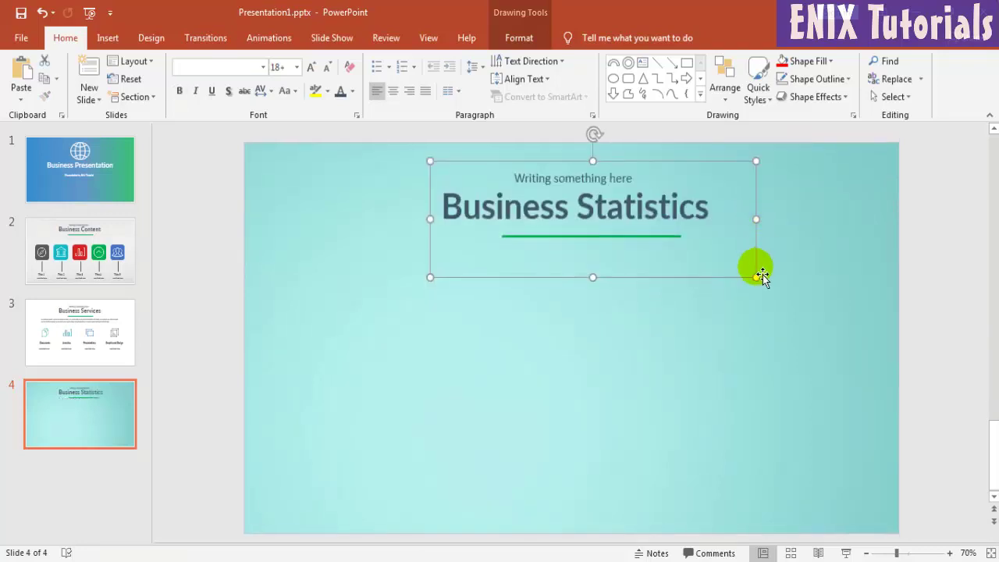
{"action": "left_click", "coordinate": [579, 177]}
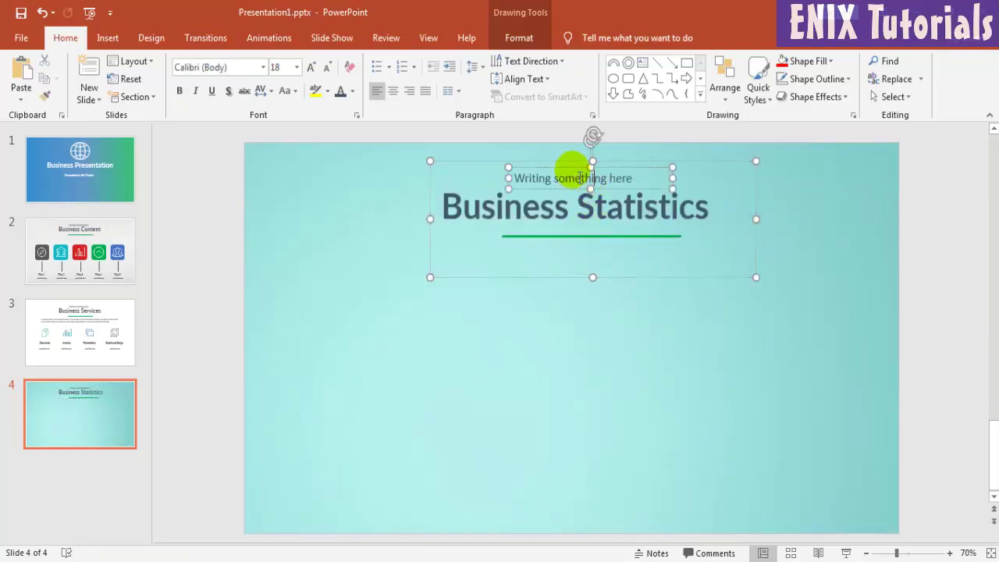
{"action": "left_click_drag", "start_coordinate": [579, 175], "coordinate": [590, 173]}
{"action": "left_click_drag", "start_coordinate": [619, 285], "coordinate": [597, 285]}
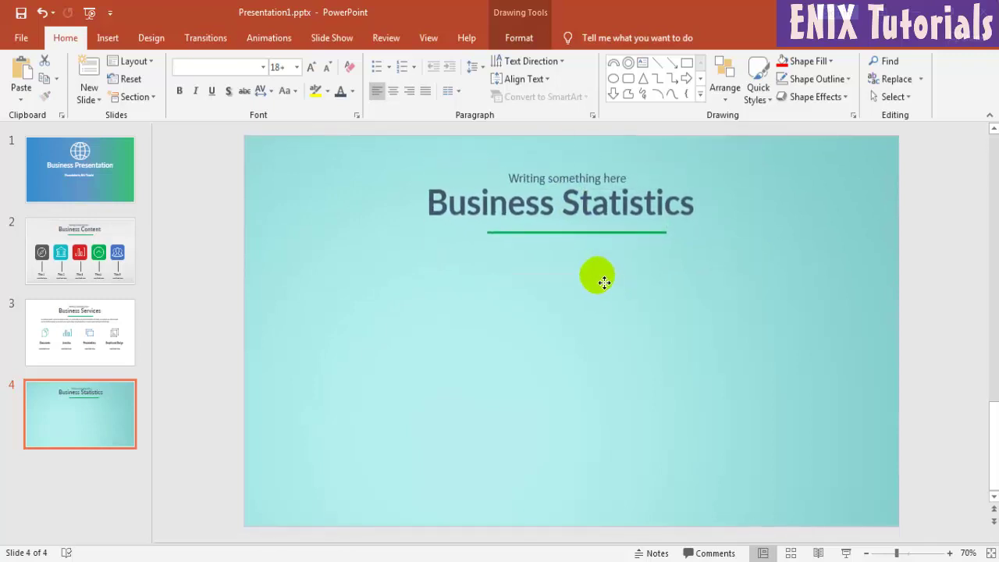
Move the Business Statistics heading group right to the slide's centre line
{"action": "left_click", "coordinate": [624, 320]}
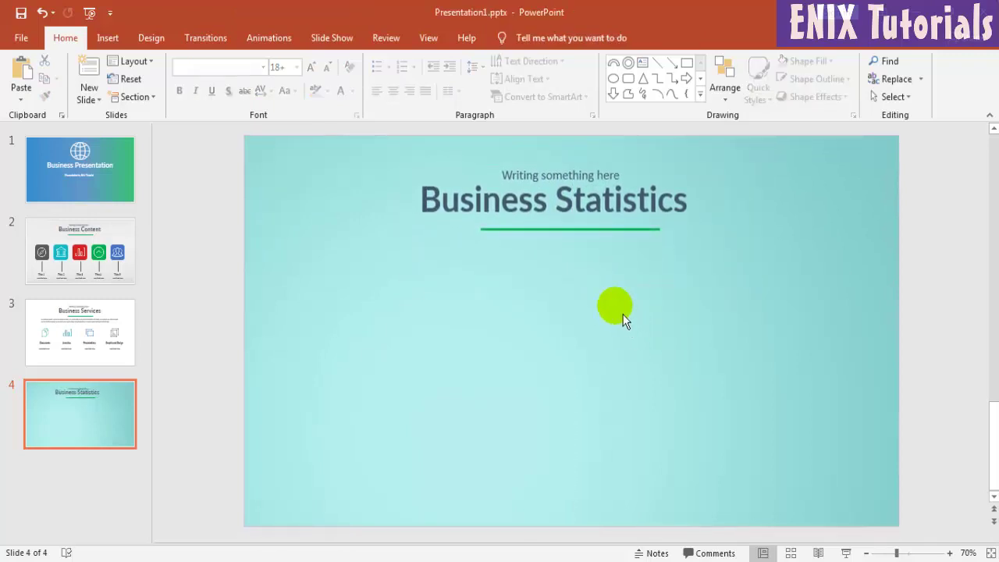
{"action": "left_click", "coordinate": [519, 203]}
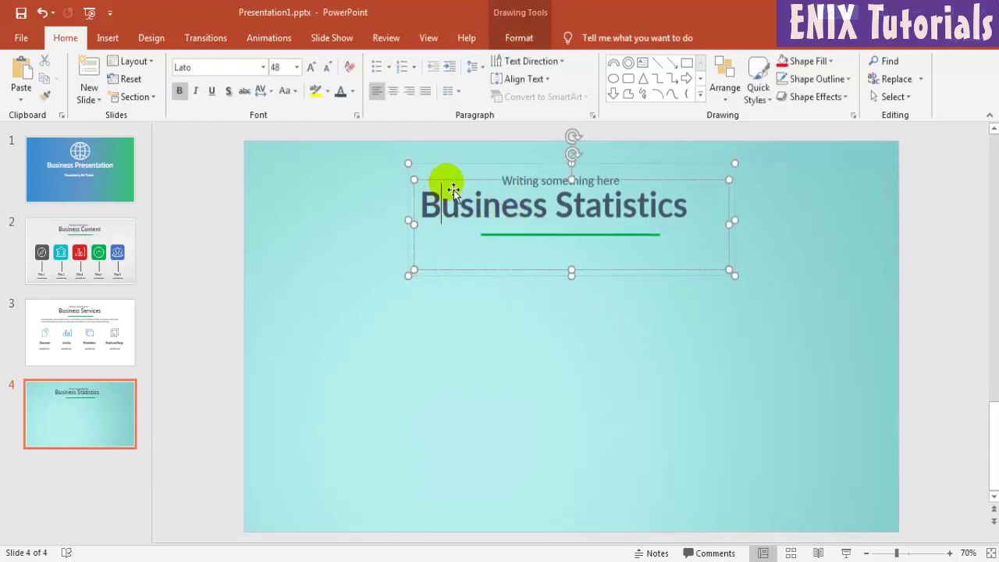
{"action": "left_click_drag", "start_coordinate": [453, 188], "coordinate": [463, 185]}
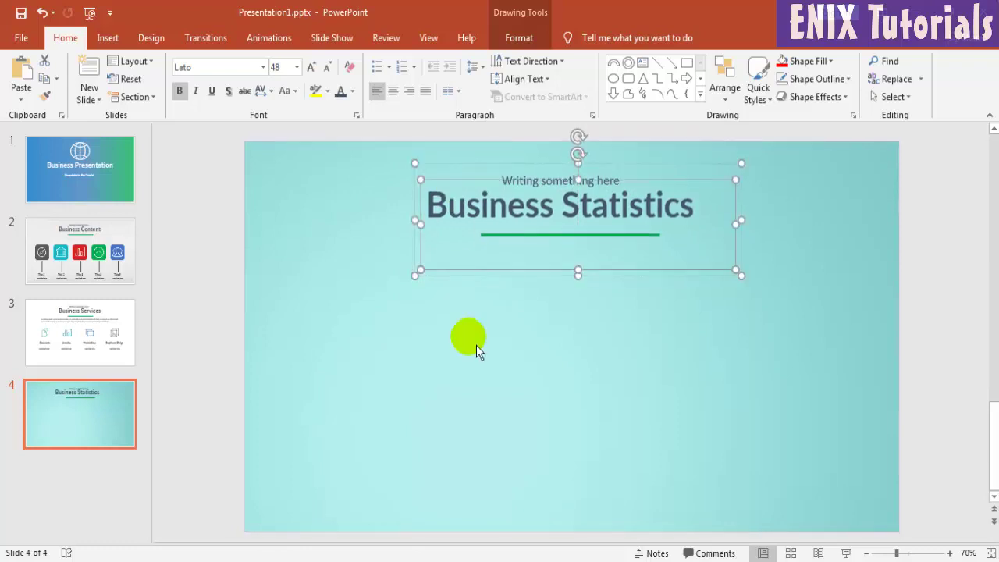
{"action": "left_click", "coordinate": [477, 420]}
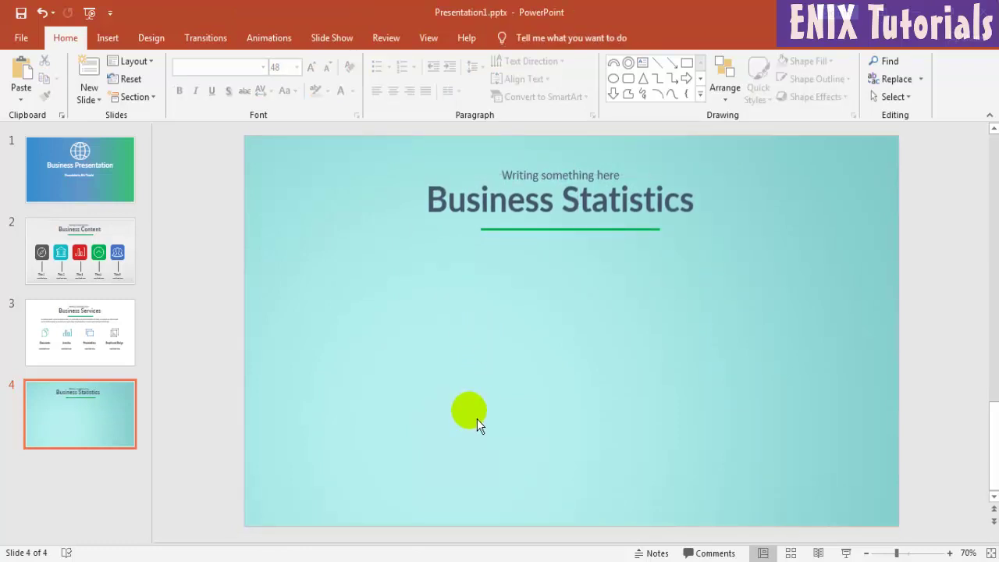
Draw a Donut shape below the title, centre it, and widen its hole into a thin ring
{"action": "left_click", "coordinate": [107, 37]}
{"action": "left_click", "coordinate": [270, 94]}
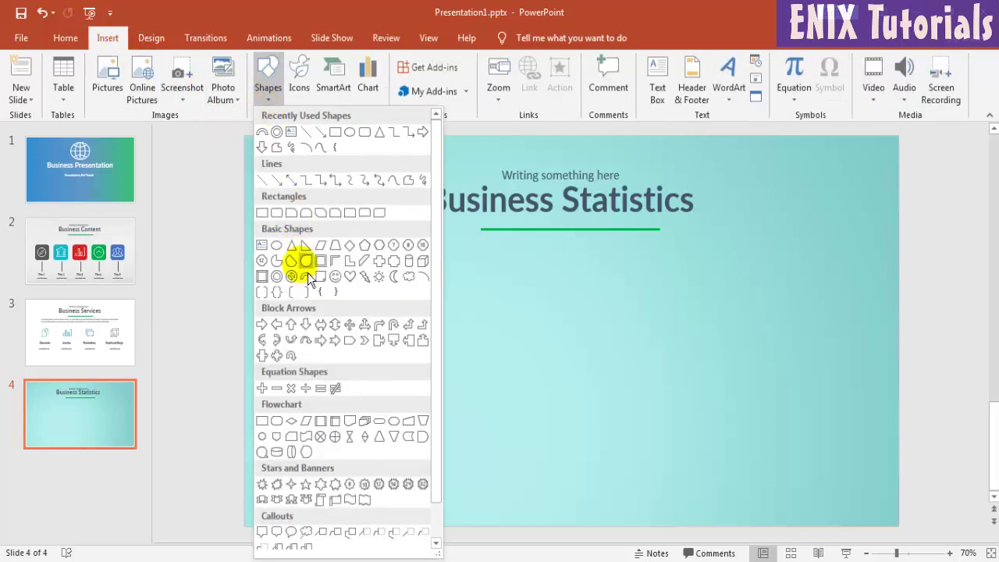
{"action": "left_click", "coordinate": [275, 269]}
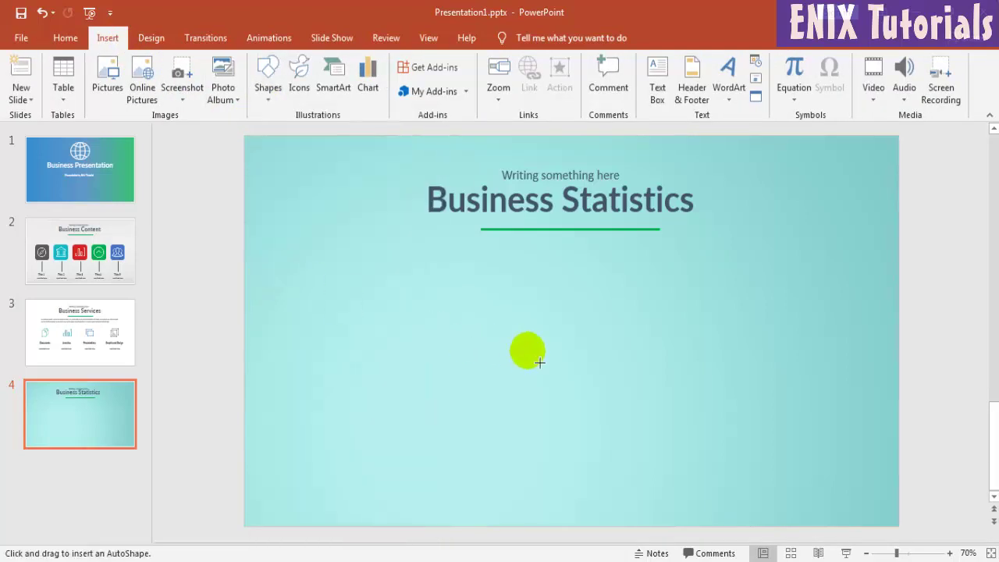
{"action": "left_click_drag", "start_coordinate": [532, 317], "coordinate": [702, 501]}
{"action": "mouse_move", "coordinate": [669, 461]}
{"action": "left_mouse_down"}
{"action": "mouse_move", "coordinate": [628, 426]}
{"action": "mouse_move", "coordinate": [659, 461]}
{"action": "left_mouse_up"}
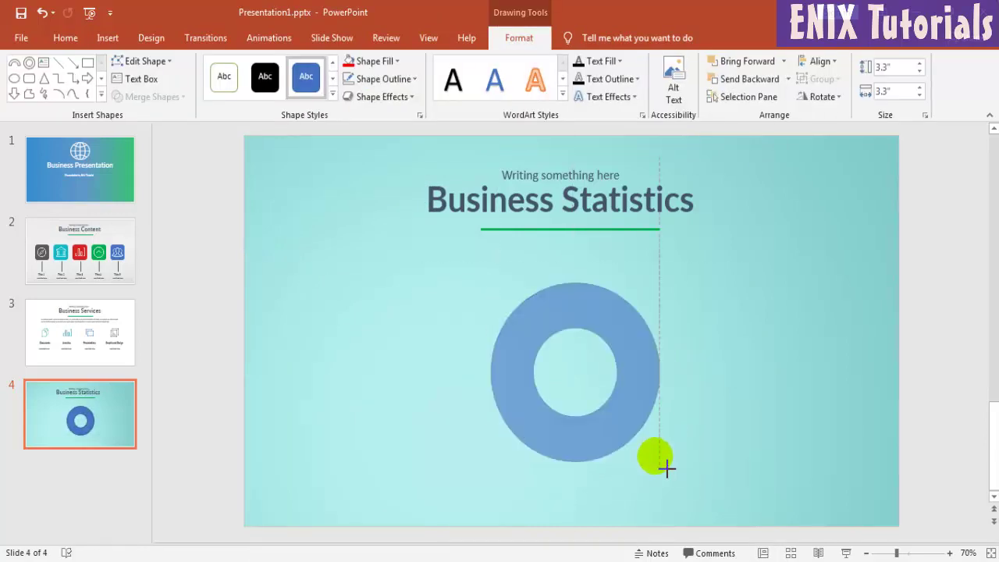
{"action": "left_click_drag", "start_coordinate": [533, 373], "coordinate": [511, 375]}
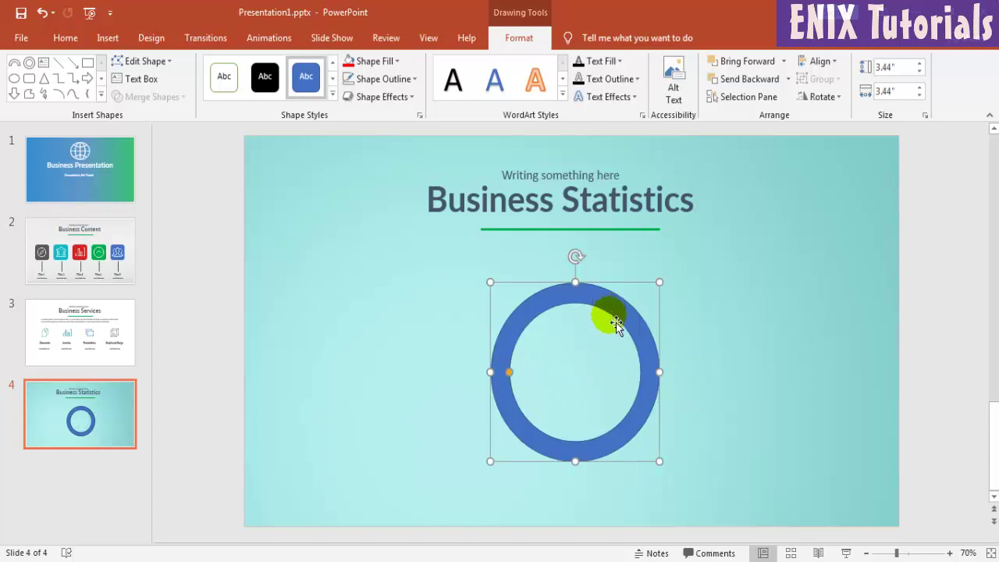
{"action": "left_click", "coordinate": [439, 242]}
Draw a Block Arc over the ring, thin its band and resize it to 3.44" to match
{"action": "left_click", "coordinate": [108, 38]}
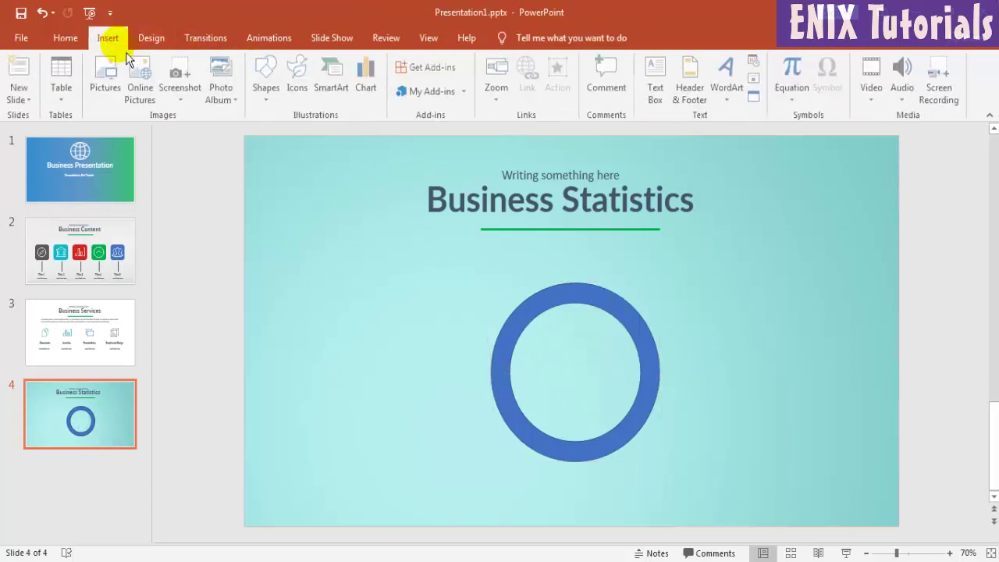
{"action": "left_click", "coordinate": [268, 78]}
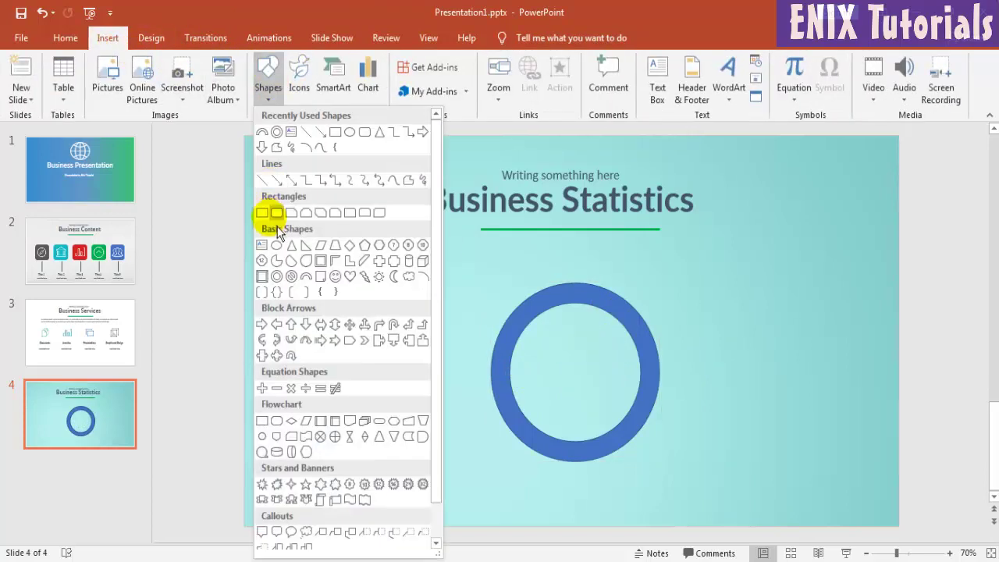
{"action": "left_click", "coordinate": [306, 276]}
{"action": "mouse_move", "coordinate": [544, 312]}
{"action": "left_mouse_down"}
{"action": "mouse_move", "coordinate": [699, 403]}
{"action": "mouse_move", "coordinate": [634, 343]}
{"action": "left_mouse_up"}
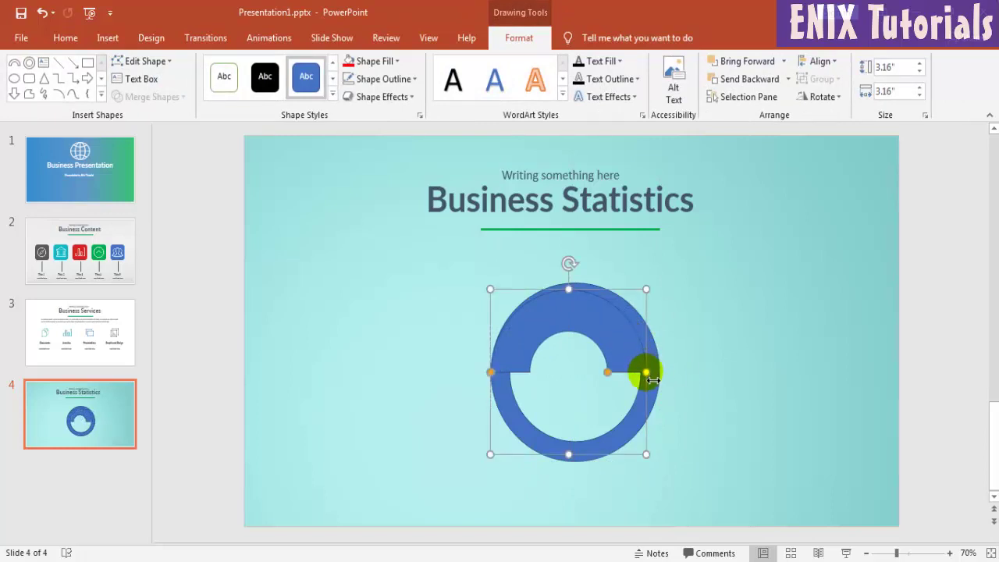
{"action": "mouse_move", "coordinate": [659, 384]}
{"action": "left_mouse_down"}
{"action": "mouse_move", "coordinate": [667, 384]}
{"action": "mouse_move", "coordinate": [653, 375]}
{"action": "left_mouse_up"}
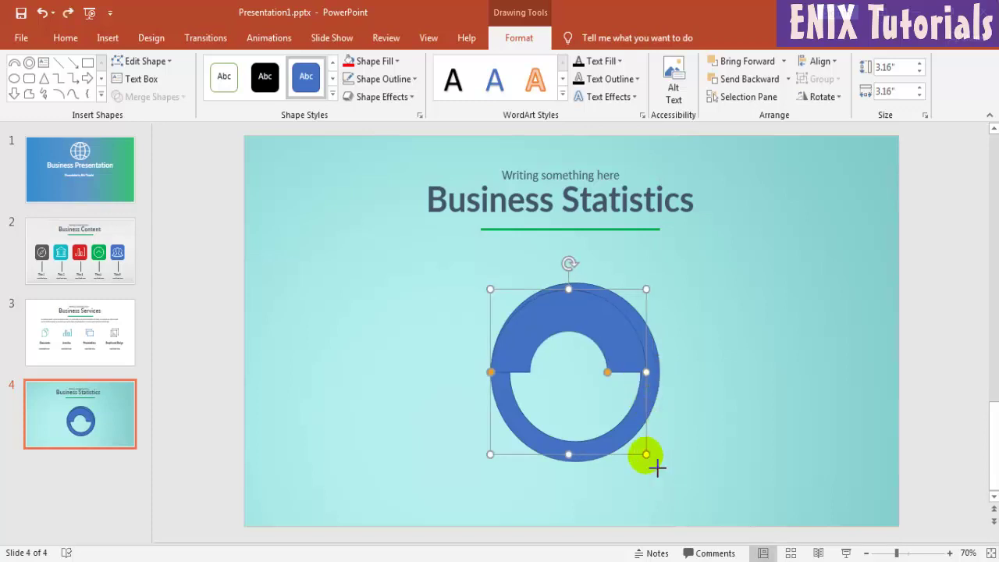
{"action": "mouse_move", "coordinate": [657, 466]}
{"action": "left_mouse_down"}
{"action": "mouse_move", "coordinate": [667, 474]}
{"action": "mouse_move", "coordinate": [658, 471]}
{"action": "left_mouse_up"}
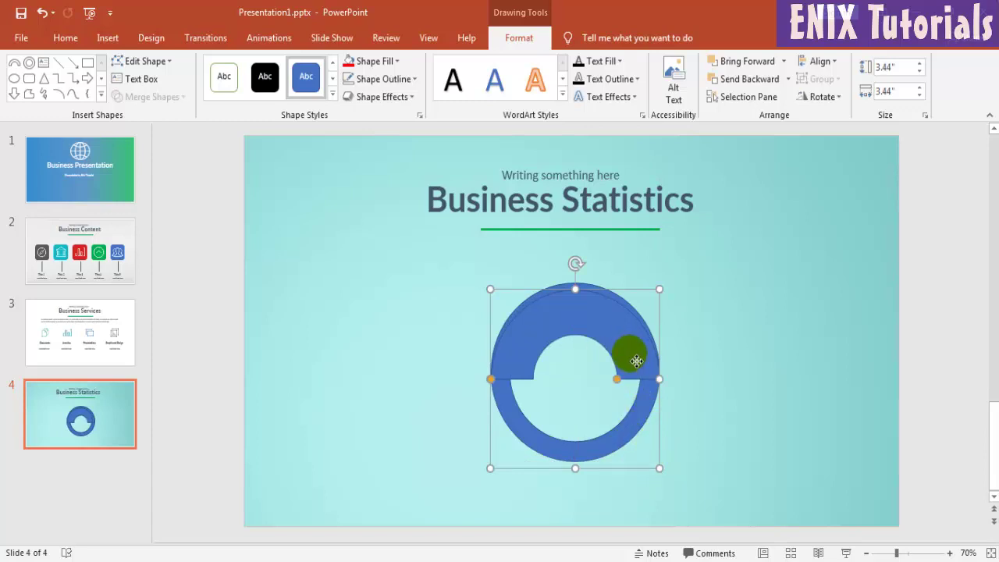
{"action": "mouse_move", "coordinate": [635, 357]}
{"action": "left_mouse_down"}
{"action": "mouse_move", "coordinate": [631, 348]}
{"action": "mouse_move", "coordinate": [640, 372]}
{"action": "left_mouse_up"}
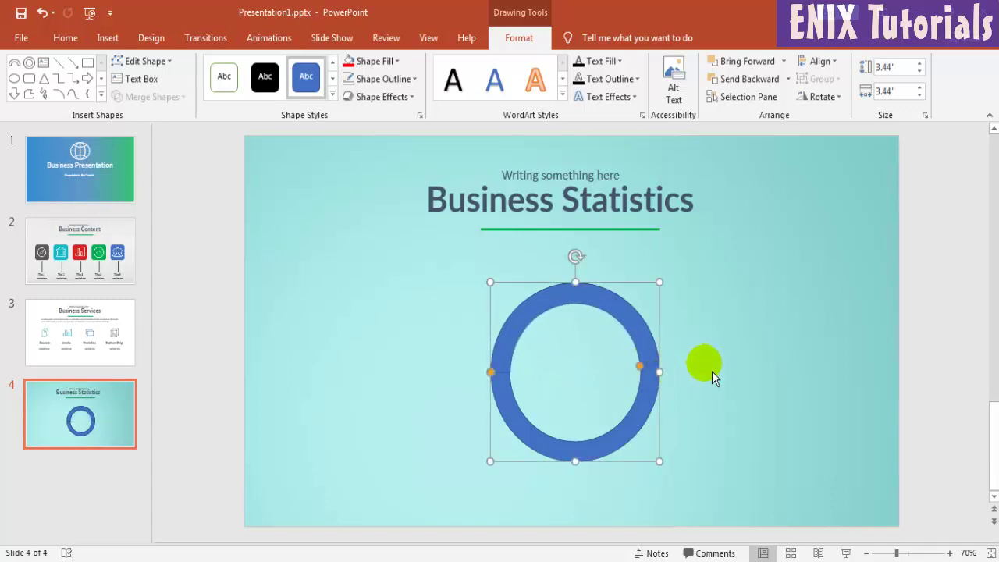
Colour the top arc yellow and paste a copy of it
{"action": "left_click", "coordinate": [375, 61]}
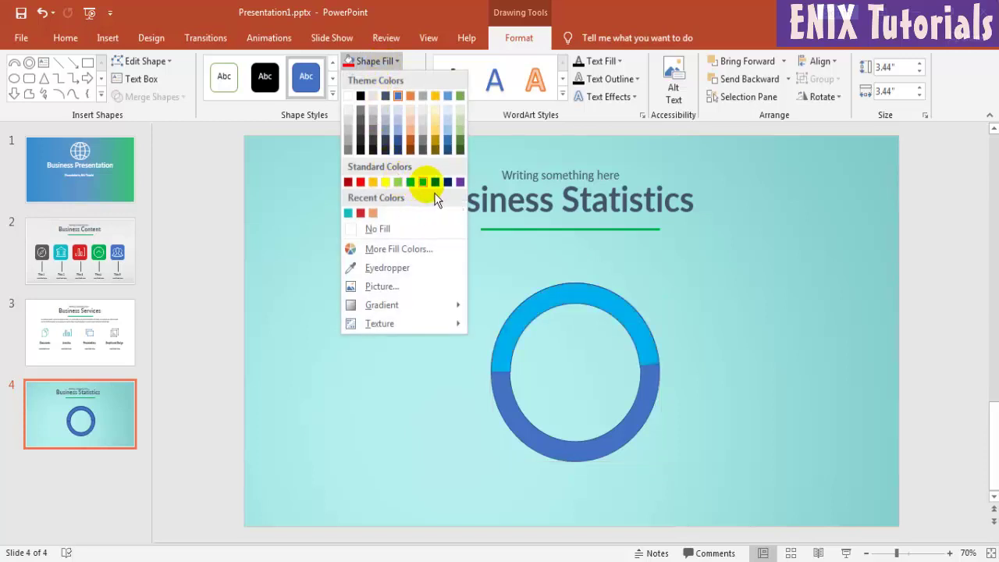
{"action": "left_click", "coordinate": [389, 183]}
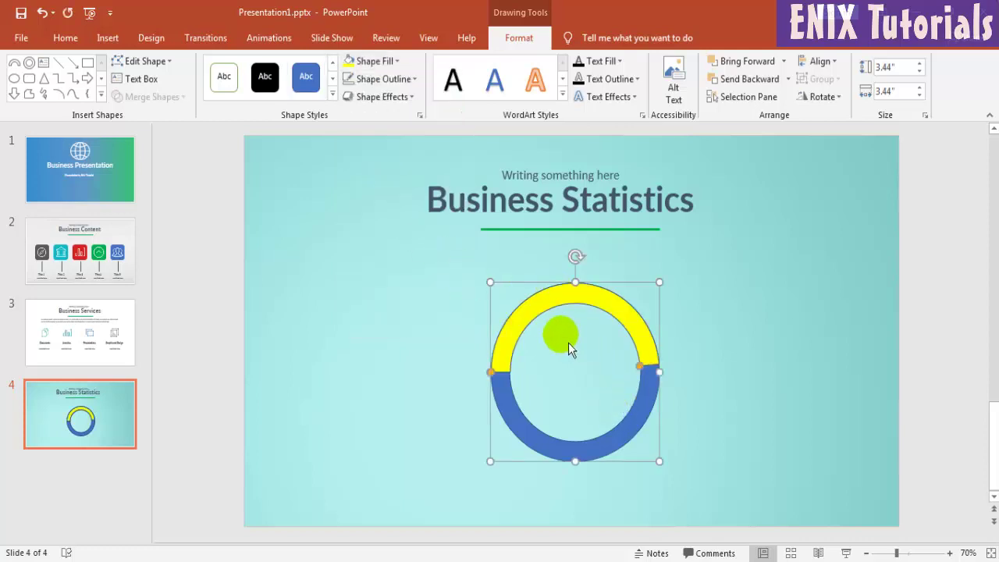
{"action": "right_click", "coordinate": [549, 312]}
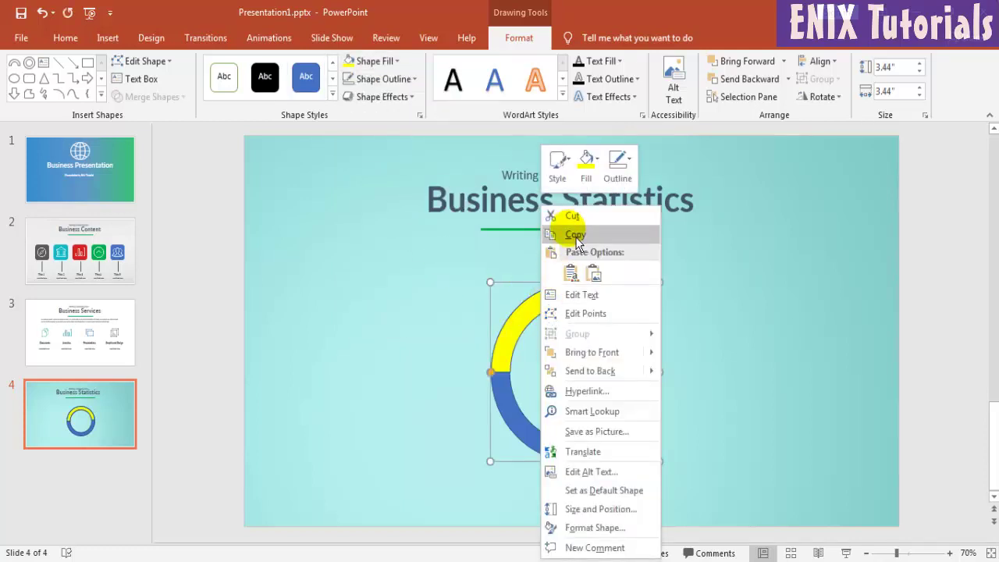
{"action": "left_click", "coordinate": [575, 235]}
{"action": "left_click", "coordinate": [441, 250]}
{"action": "right_click", "coordinate": [443, 250]}
{"action": "left_click", "coordinate": [471, 315]}
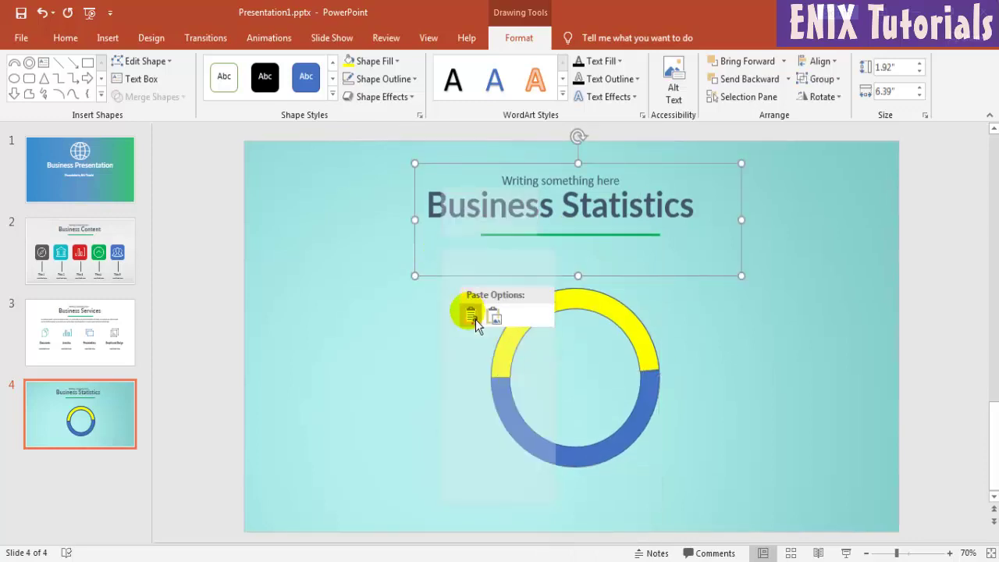
Align the pasted arc over the ring and adjust its length to form the right-hand segment
{"action": "left_click_drag", "start_coordinate": [573, 319], "coordinate": [562, 307]}
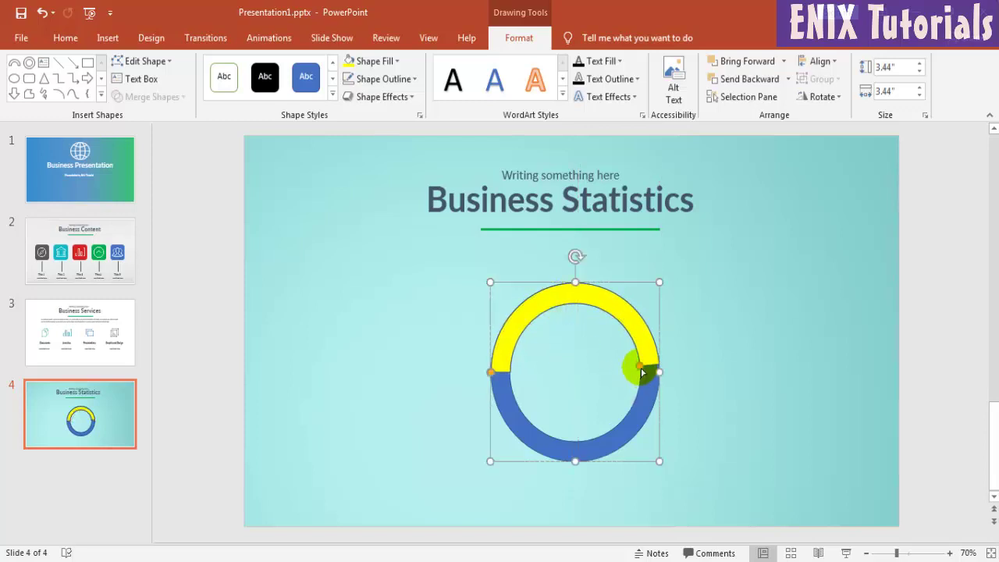
{"action": "left_click_drag", "start_coordinate": [641, 373], "coordinate": [620, 429]}
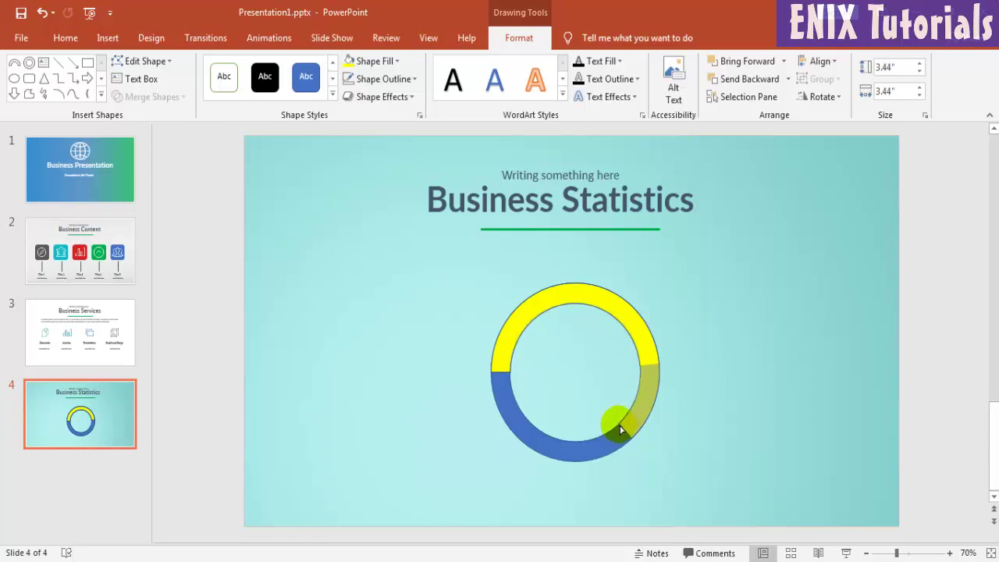
{"action": "left_click_drag", "start_coordinate": [620, 429], "coordinate": [614, 433]}
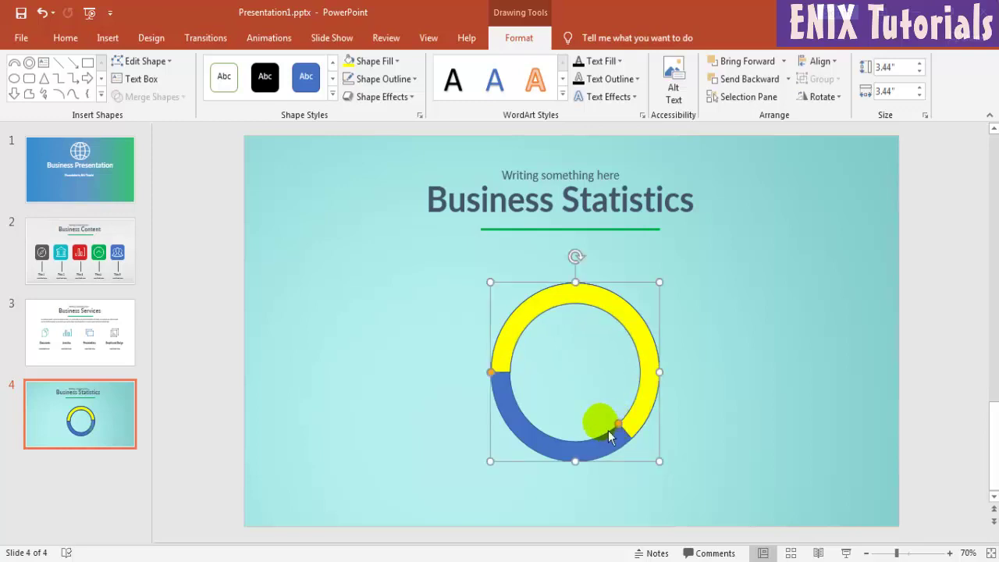
{"action": "left_click", "coordinate": [487, 367]}
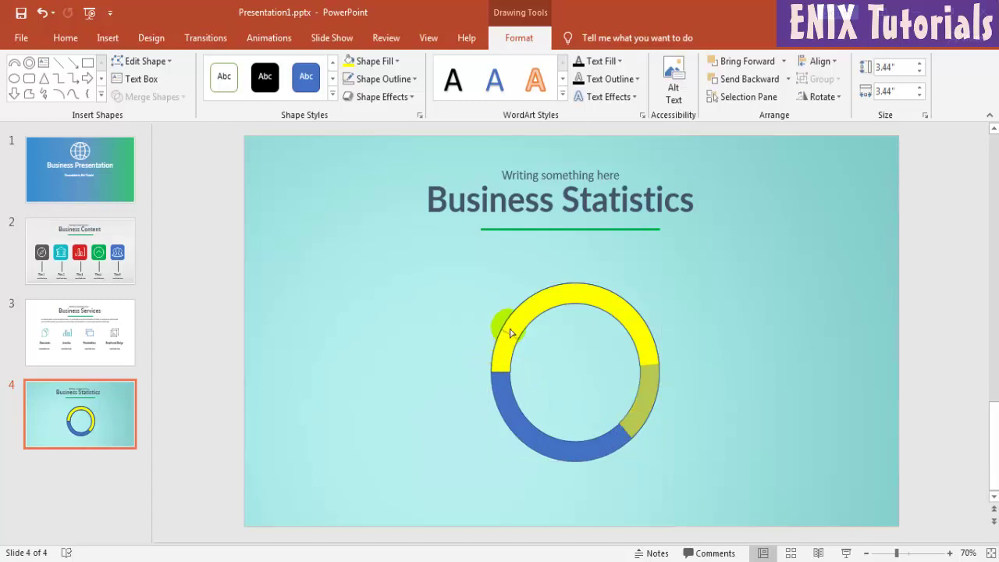
{"action": "left_click", "coordinate": [640, 372]}
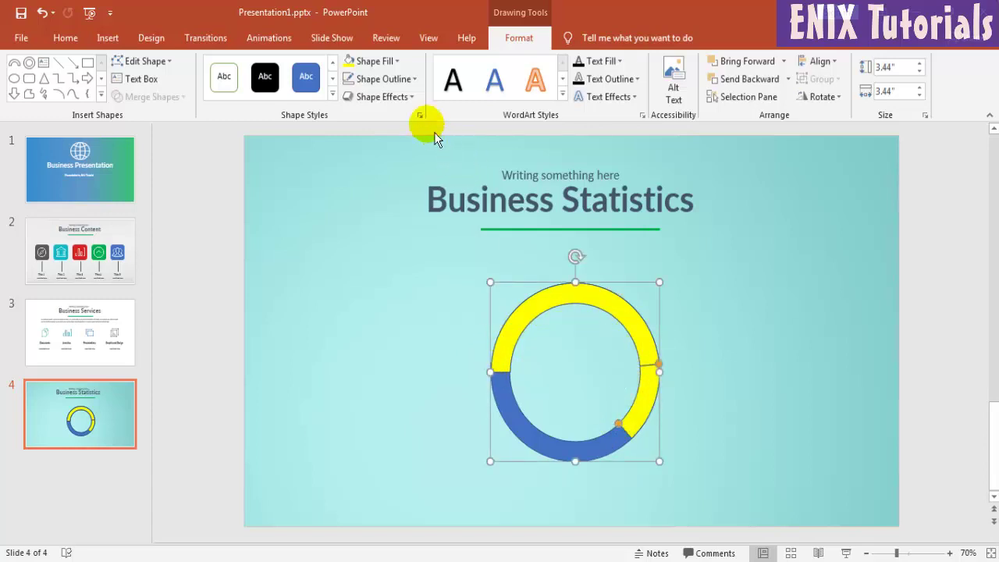
Fill the right arc dark grey and the lower arc light blue
{"action": "left_click", "coordinate": [382, 61]}
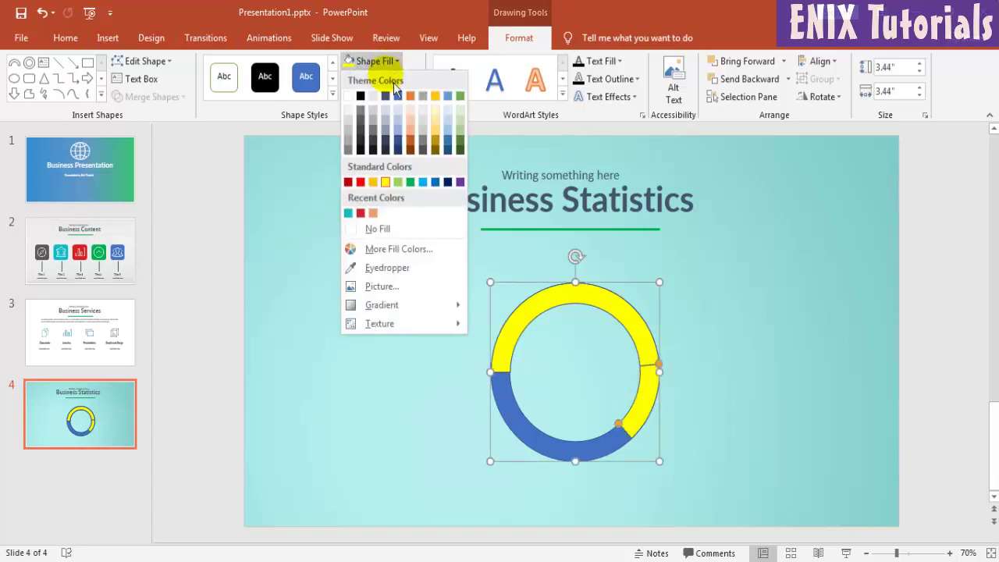
{"action": "left_click", "coordinate": [361, 139]}
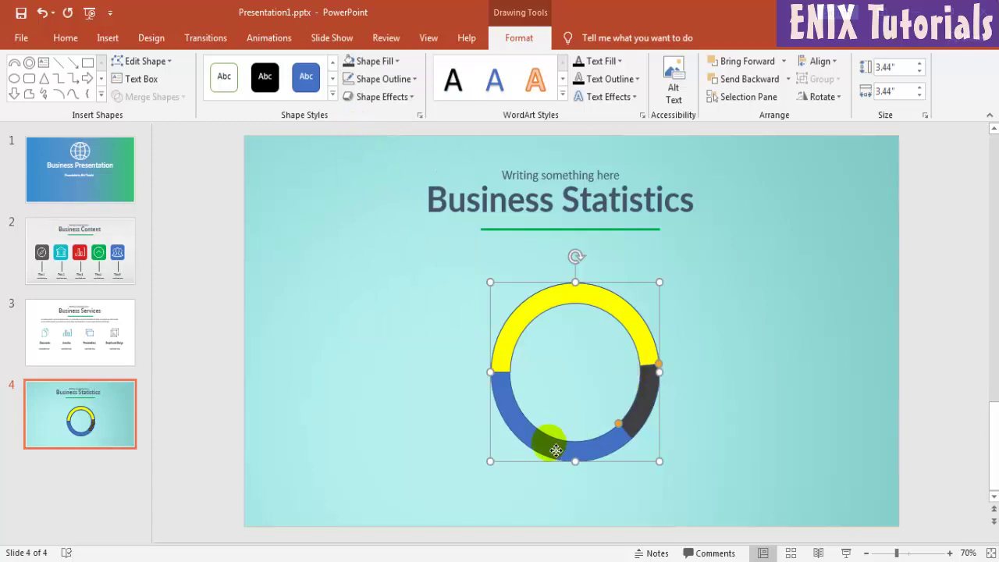
{"action": "left_click", "coordinate": [380, 61]}
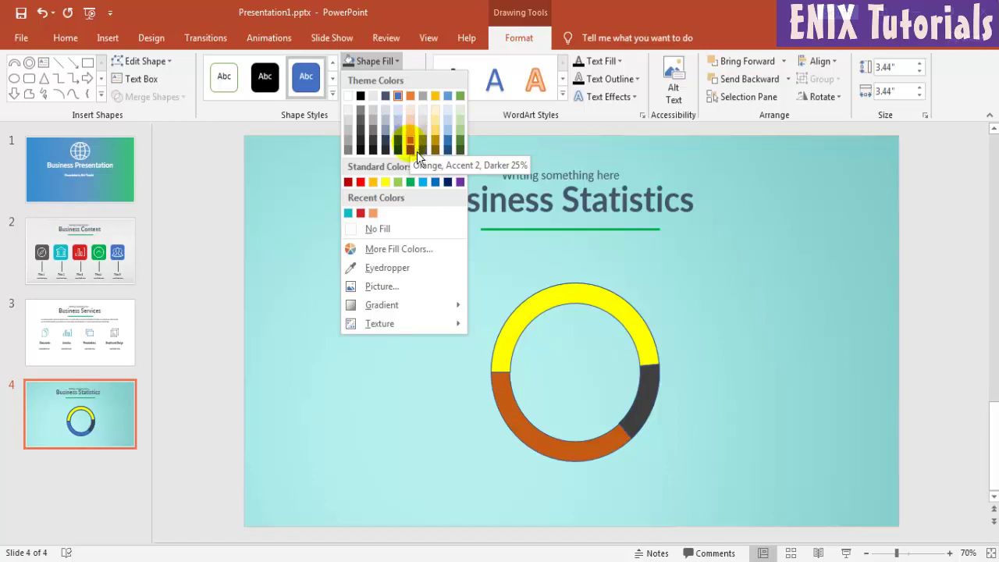
{"action": "left_click", "coordinate": [426, 189]}
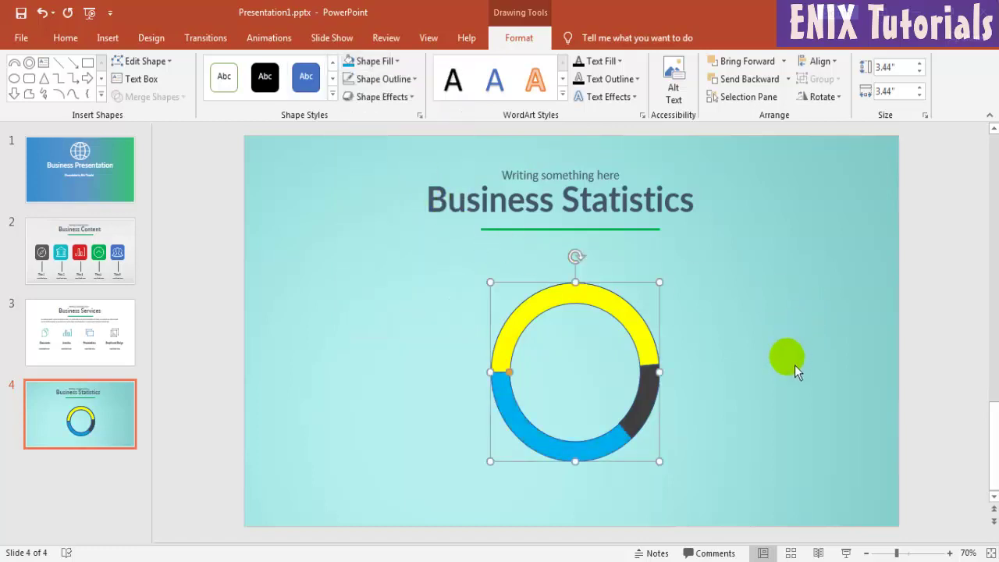
{"action": "left_click", "coordinate": [748, 360]}
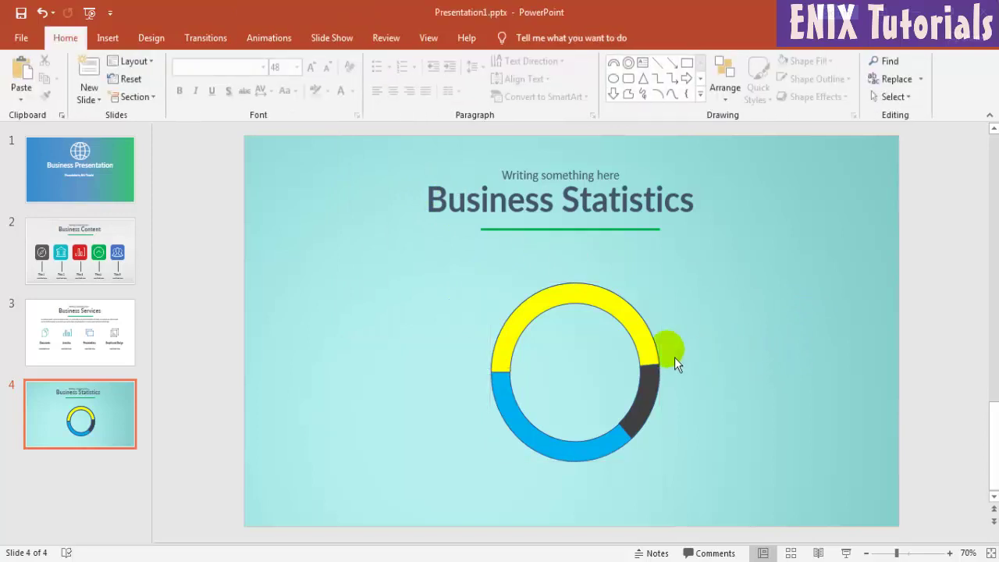
Select all three ring segments and set their Shape Outline to No Outline
{"action": "left_click", "coordinate": [646, 342]}
{"action": "left_click", "coordinate": [654, 396], "text": "shift"}
{"action": "left_click", "coordinate": [616, 435], "text": "shift"}
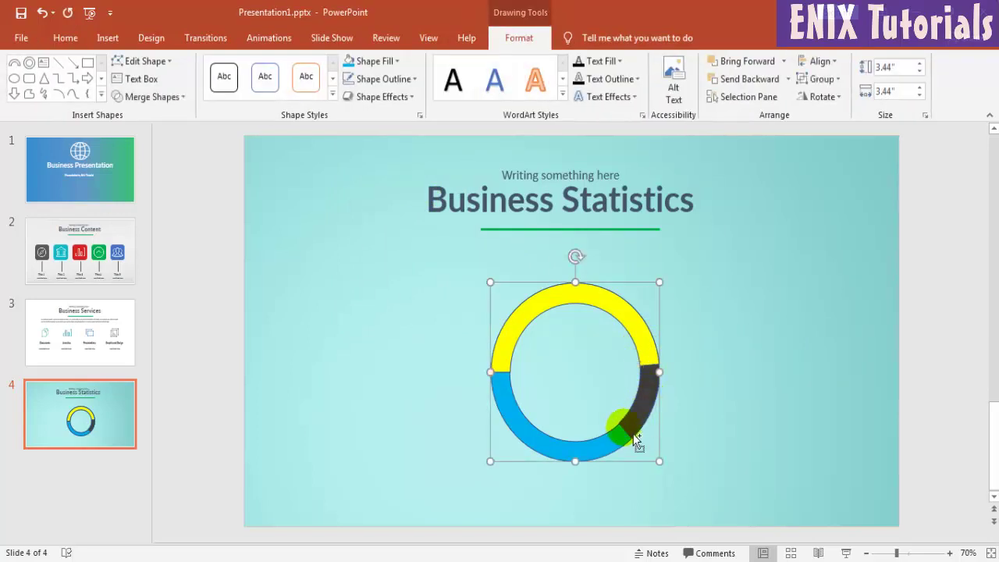
{"action": "left_click", "coordinate": [383, 79]}
{"action": "left_click", "coordinate": [382, 247]}
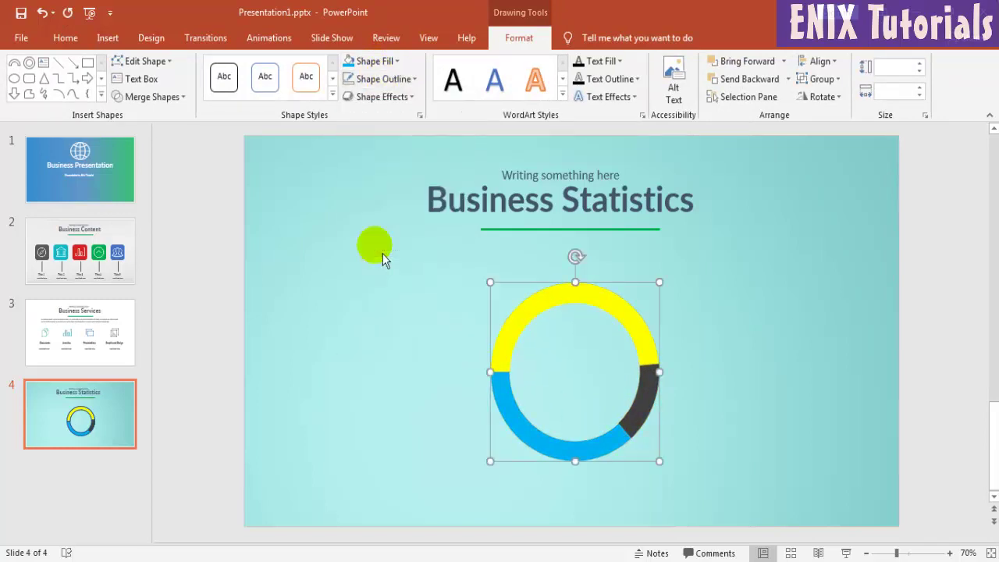
{"action": "left_click", "coordinate": [769, 313]}
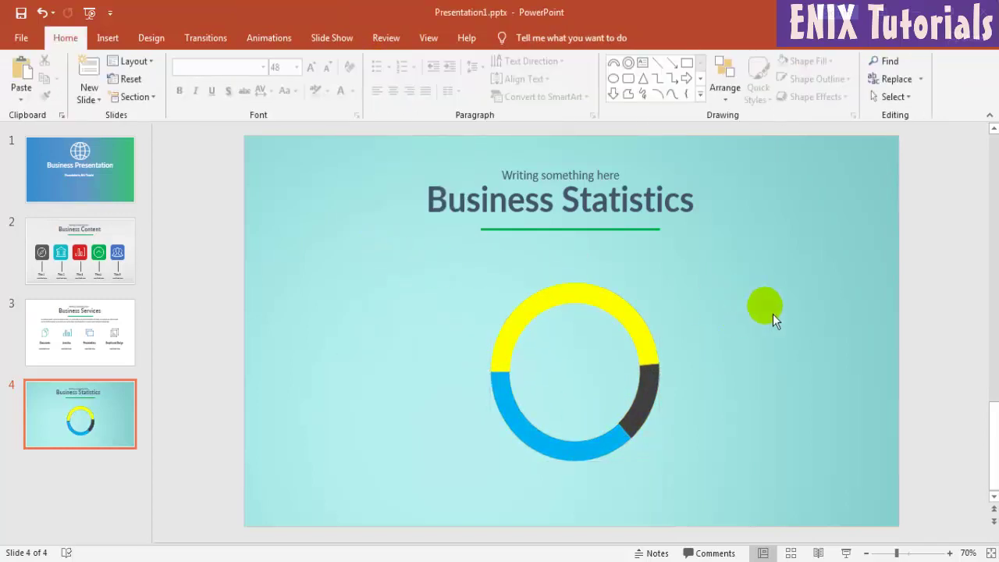
Draw a text box inside the ring and type 'Insert text here'
{"action": "left_click", "coordinate": [108, 38]}
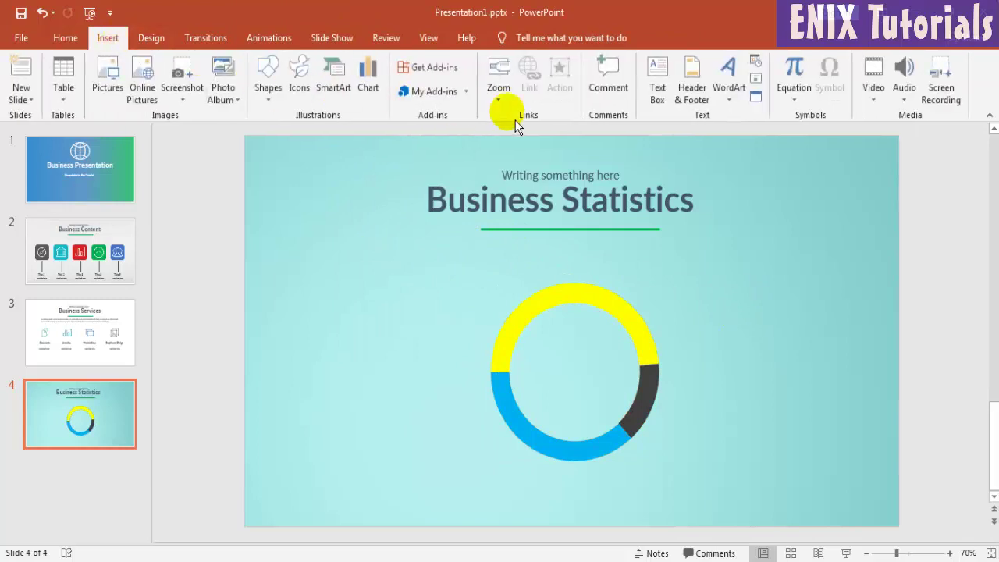
{"action": "left_click", "coordinate": [660, 102]}
{"action": "left_click_drag", "start_coordinate": [538, 346], "coordinate": [609, 403]}
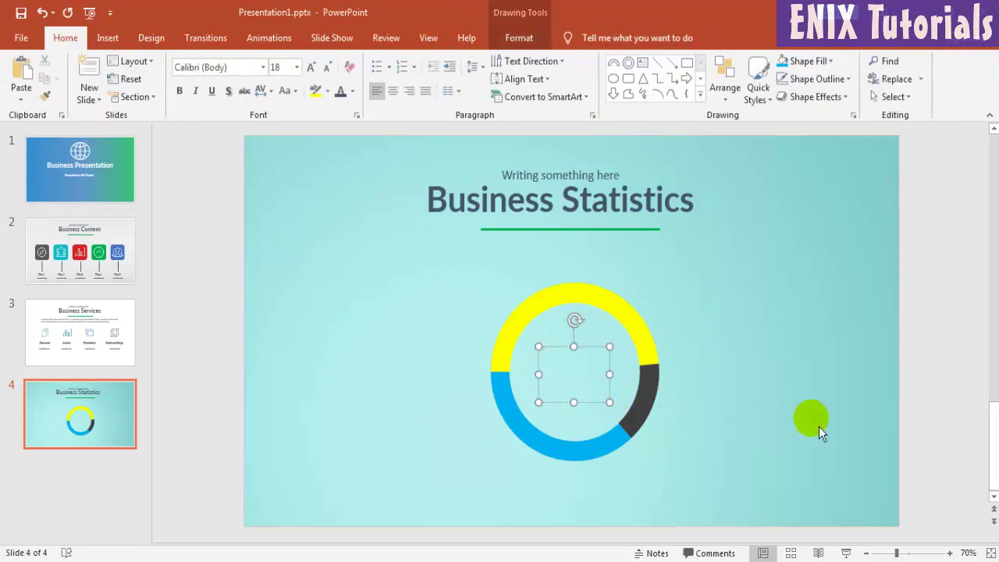
{"action": "type", "text": "Ins"}
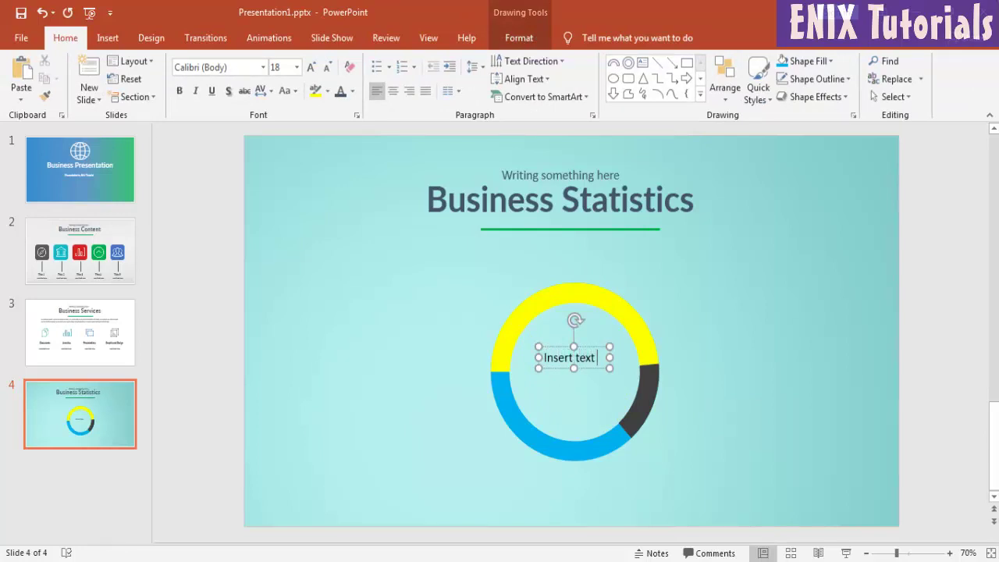
{"action": "type", "text": "ert te"}
Set the caption to Lato at 24 pt and widen the box so it wraps onto two lines
{"action": "key", "text": "ctrl+a"}
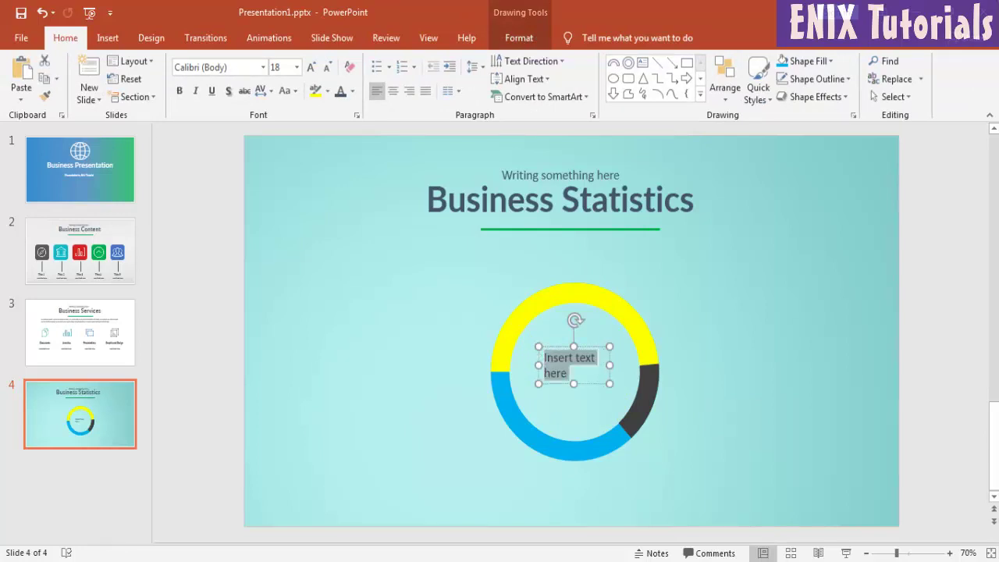
{"action": "left_click", "coordinate": [236, 69]}
{"action": "type", "text": "Lato"}
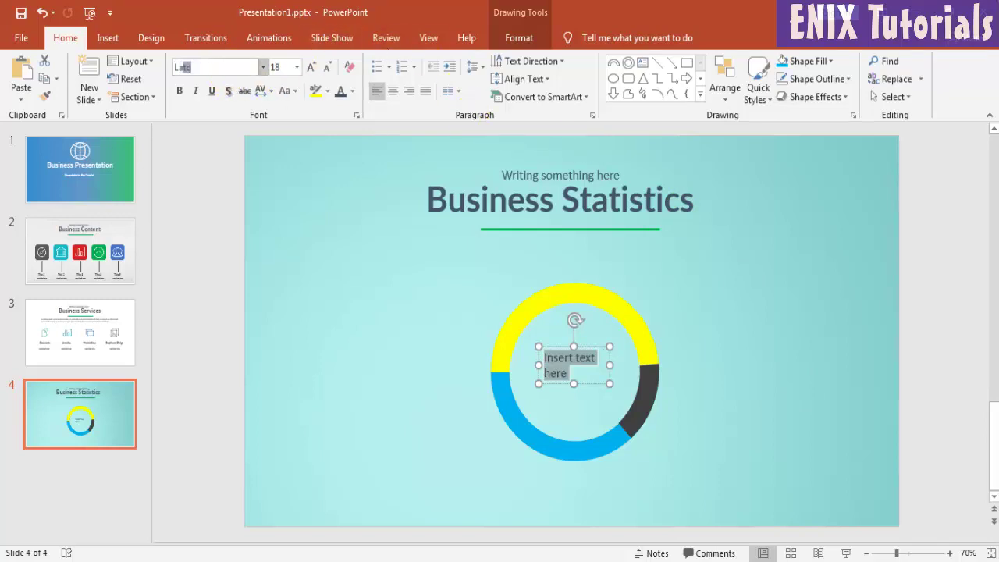
{"action": "key", "text": "Return"}
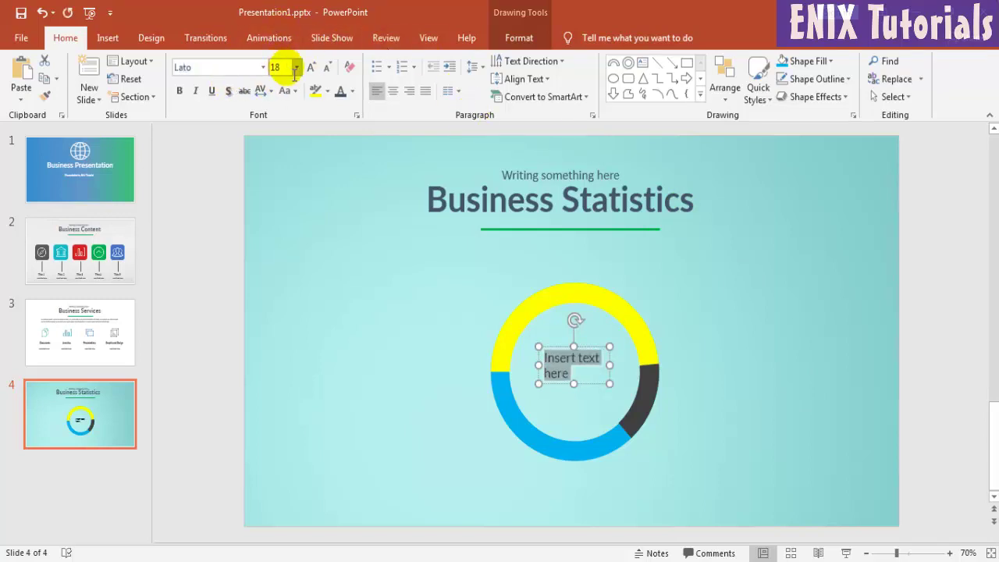
{"action": "left_click", "coordinate": [298, 68]}
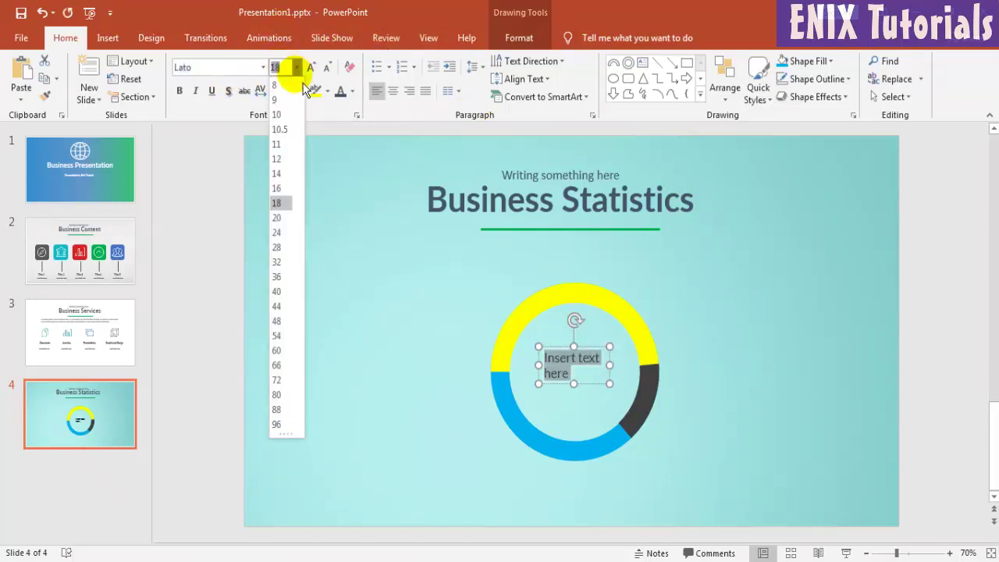
{"action": "left_click", "coordinate": [288, 233]}
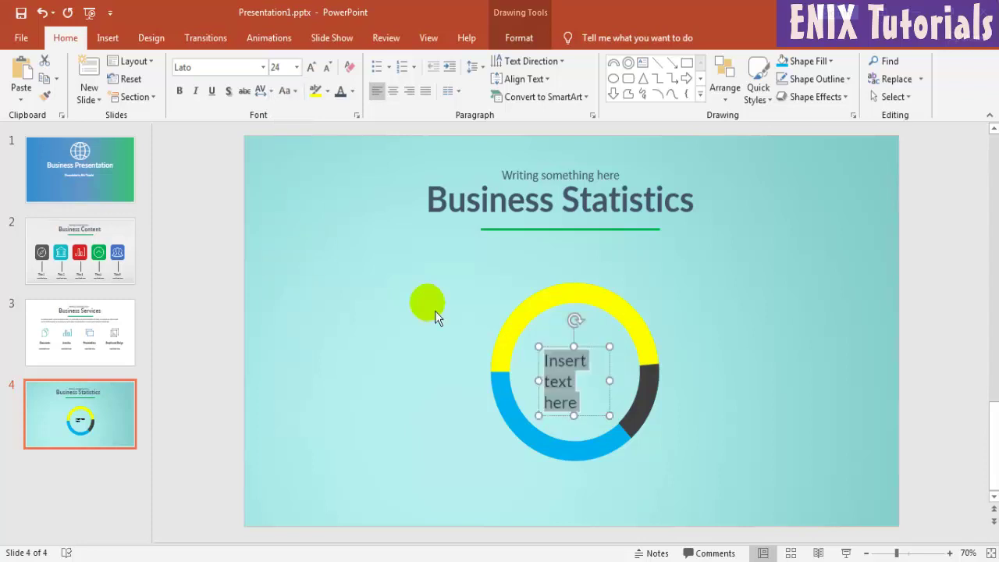
{"action": "mouse_move", "coordinate": [611, 383]}
{"action": "left_mouse_down"}
{"action": "mouse_move", "coordinate": [633, 382]}
{"action": "mouse_move", "coordinate": [602, 351]}
{"action": "left_mouse_up"}
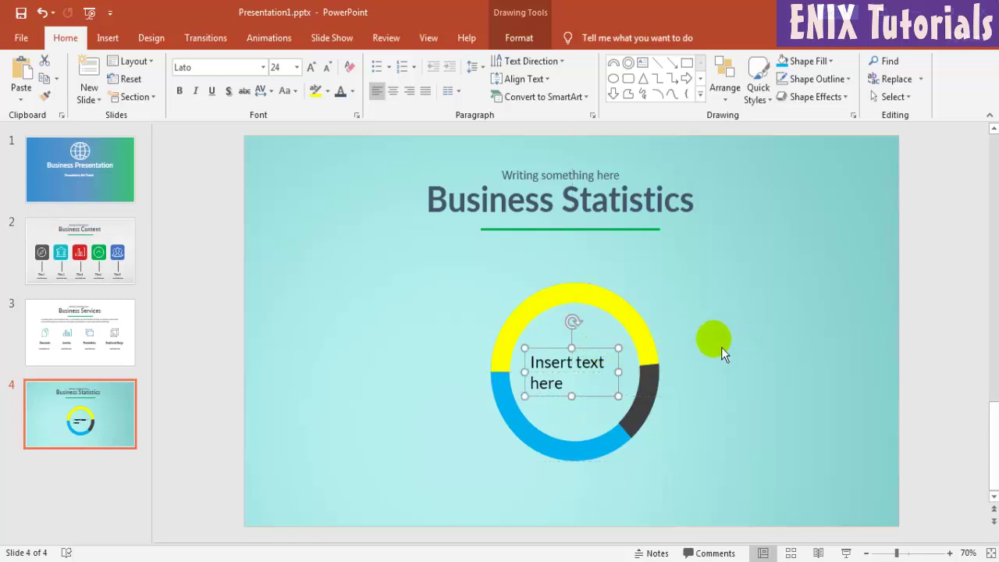
{"action": "left_click", "coordinate": [721, 346]}
Add a 'Title one' text box at the slide's left and narrow it
{"action": "left_click", "coordinate": [108, 37]}
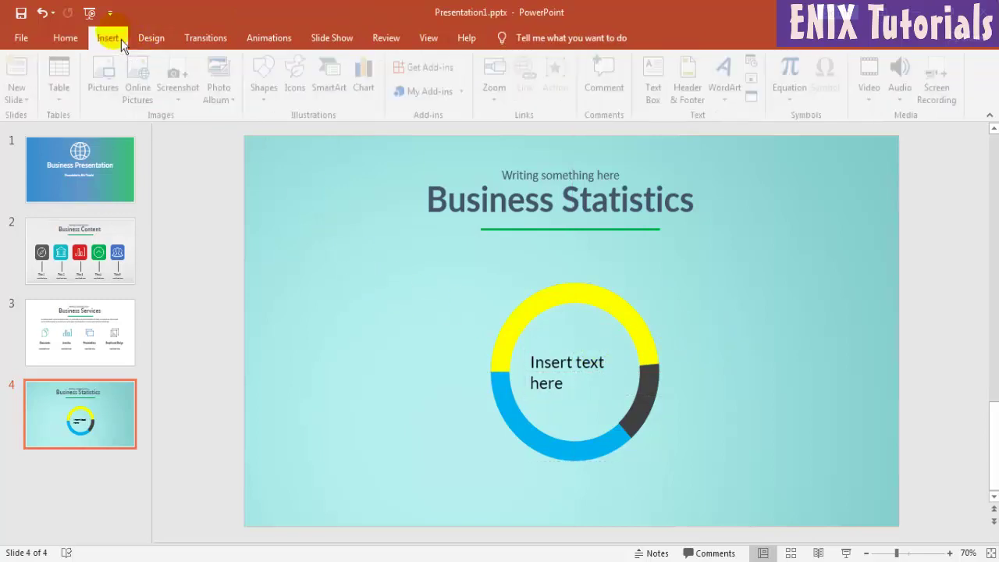
{"action": "left_click", "coordinate": [657, 82]}
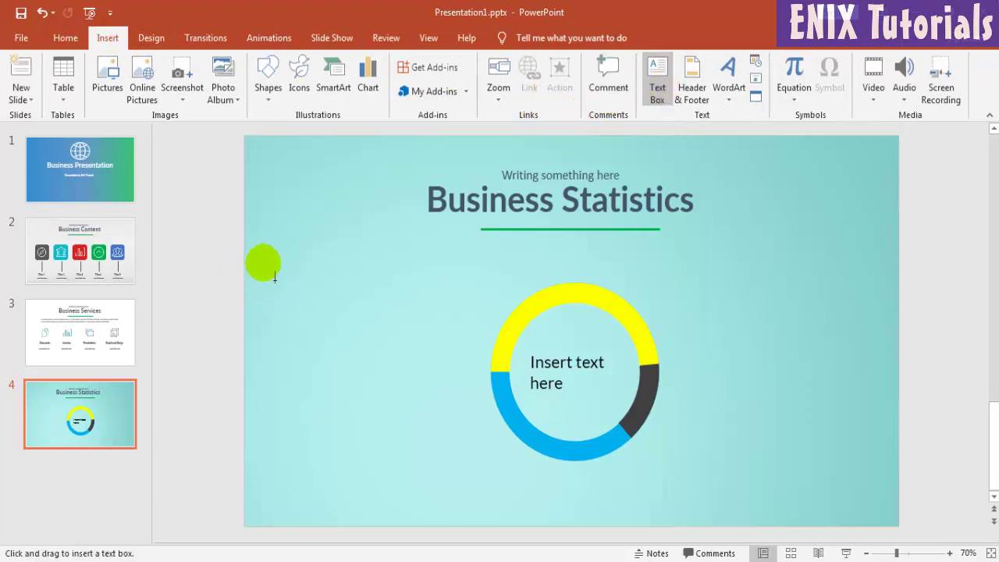
{"action": "left_click_drag", "start_coordinate": [268, 259], "coordinate": [373, 315]}
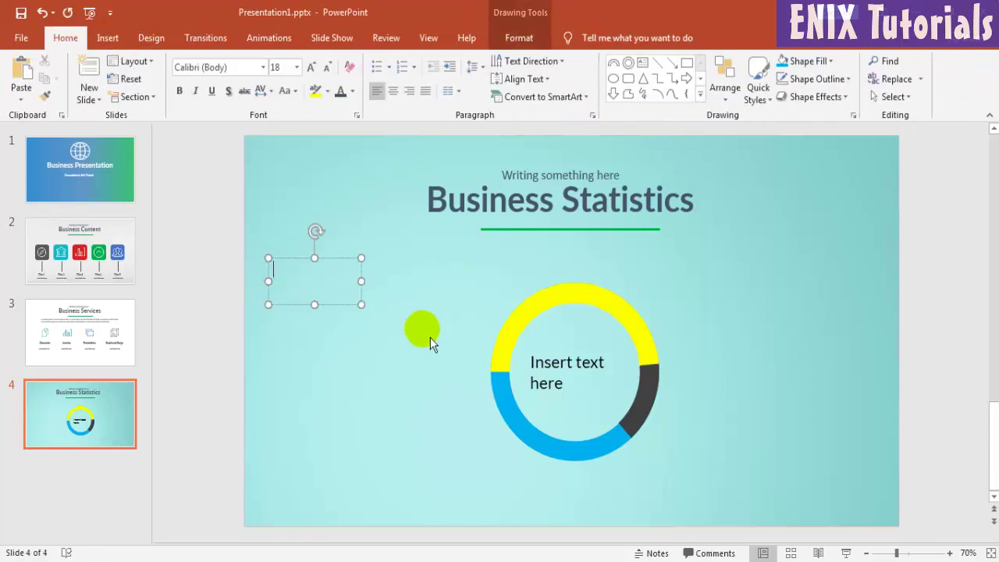
{"action": "type", "text": "Title one"}
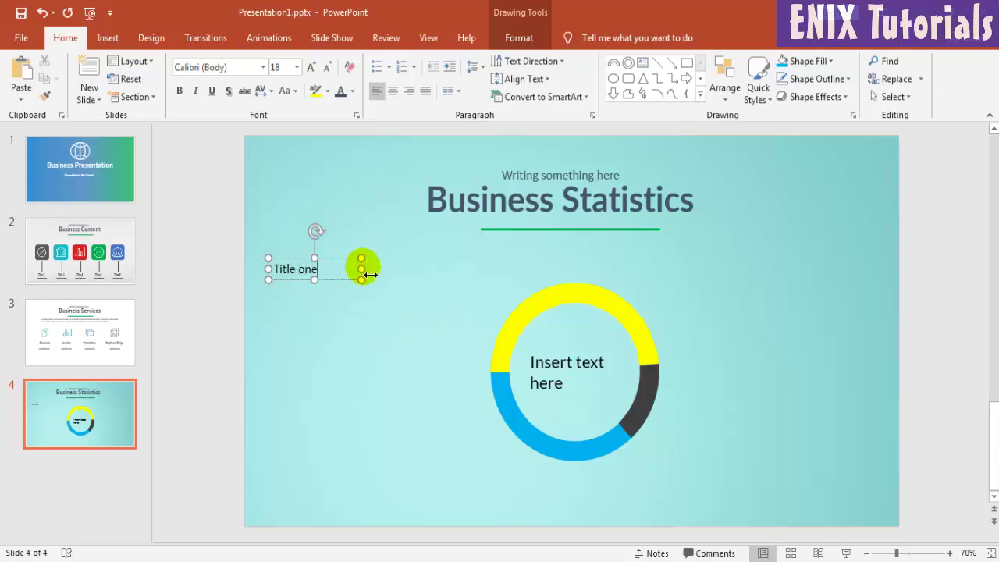
{"action": "mouse_move", "coordinate": [361, 268]}
{"action": "left_mouse_down"}
{"action": "mouse_move", "coordinate": [338, 269]}
{"action": "mouse_move", "coordinate": [348, 296]}
{"action": "left_mouse_up"}
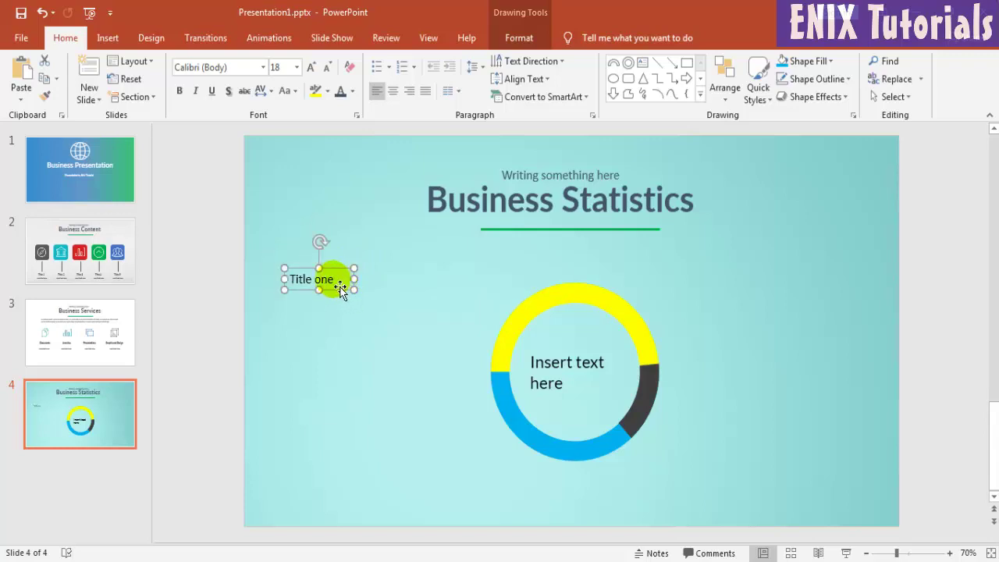
Set the Title one text in Lato with a light grey font colour
{"action": "triple_click", "coordinate": [331, 283]}
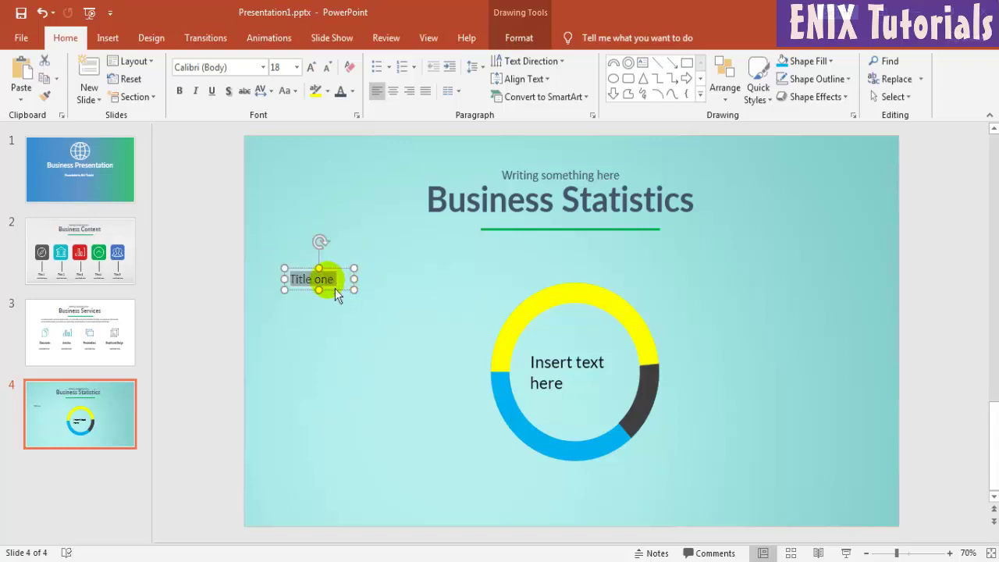
{"action": "left_click", "coordinate": [221, 75]}
{"action": "type", "text": "Lato"}
{"action": "key", "text": "Return"}
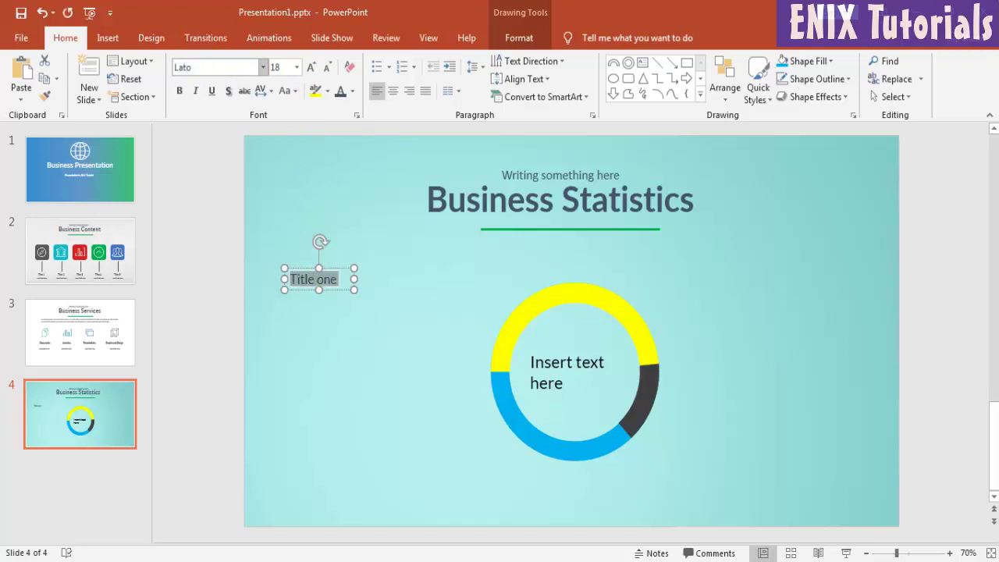
{"action": "left_click", "coordinate": [352, 91]}
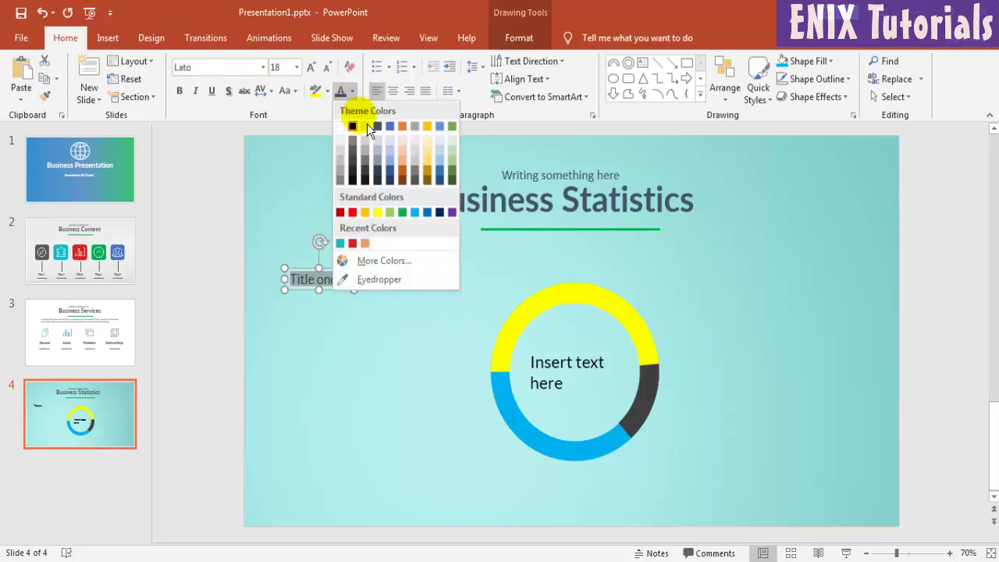
{"action": "left_click", "coordinate": [380, 133]}
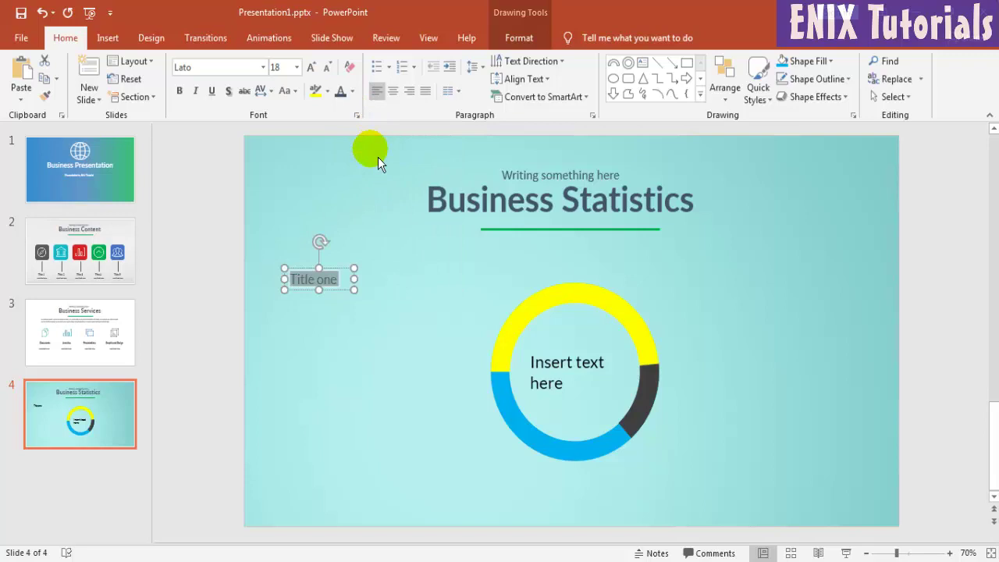
Recolour the ring's 'Insert text here' caption grey and arm the Text Box tool
{"action": "left_click", "coordinate": [560, 381]}
{"action": "key", "text": "ctrl+a"}
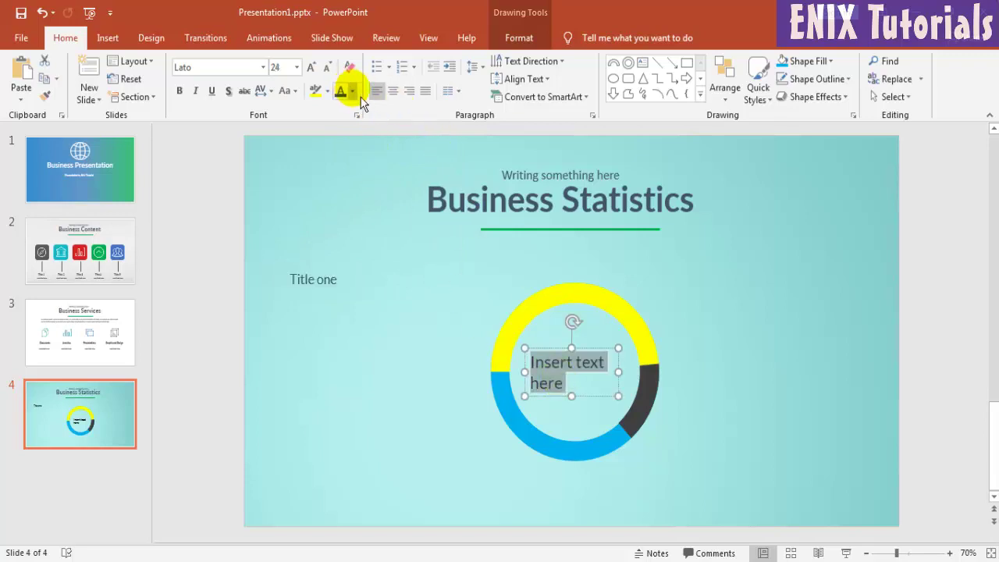
{"action": "left_click", "coordinate": [353, 92]}
{"action": "left_click", "coordinate": [387, 134]}
{"action": "left_click", "coordinate": [382, 354]}
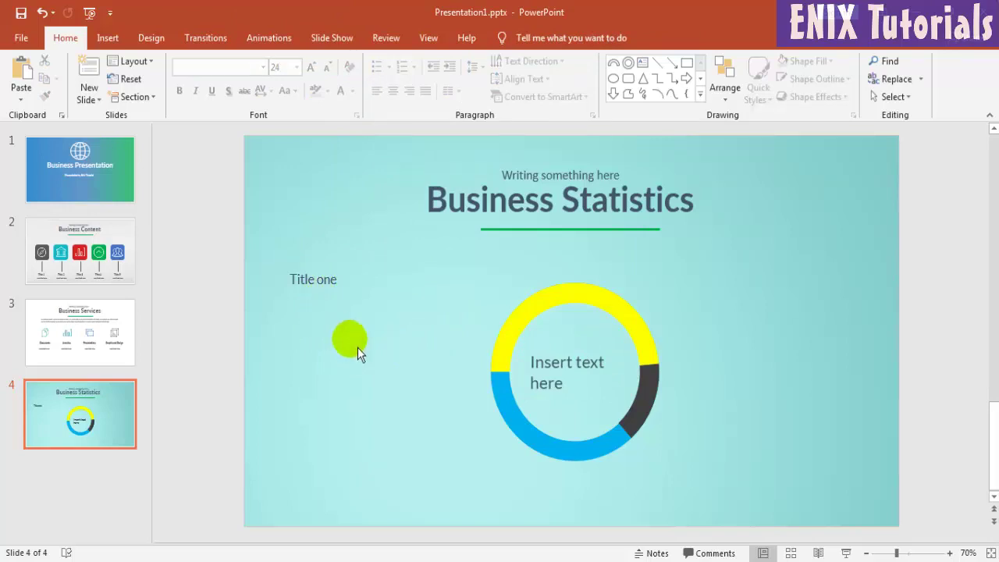
{"action": "left_click", "coordinate": [109, 39]}
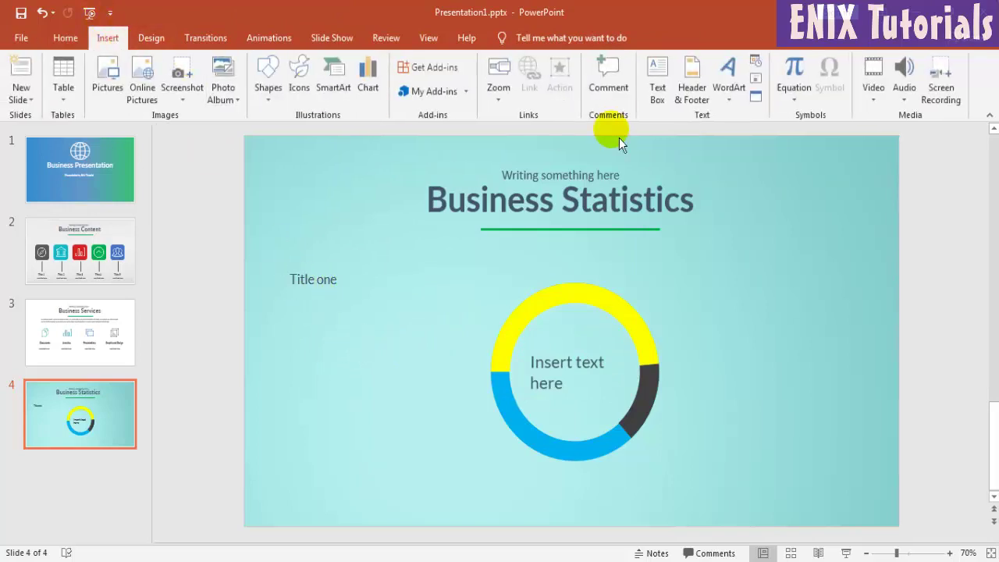
{"action": "left_click", "coordinate": [655, 89]}
Add a grey text box below Title one reading 'Insert text here, you can type here'
{"action": "left_click_drag", "start_coordinate": [284, 297], "coordinate": [377, 338]}
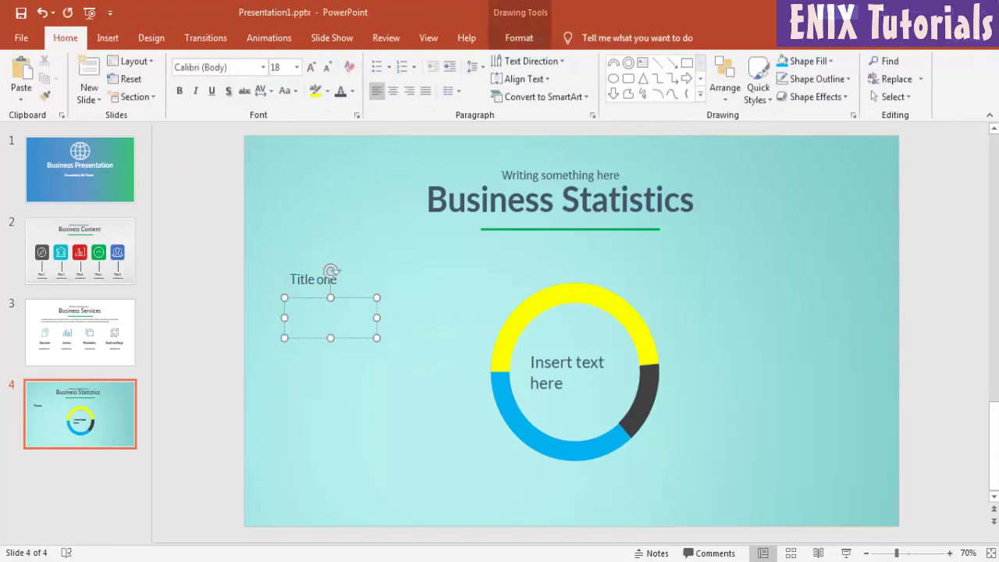
{"action": "type", "text": "Insert text here"}
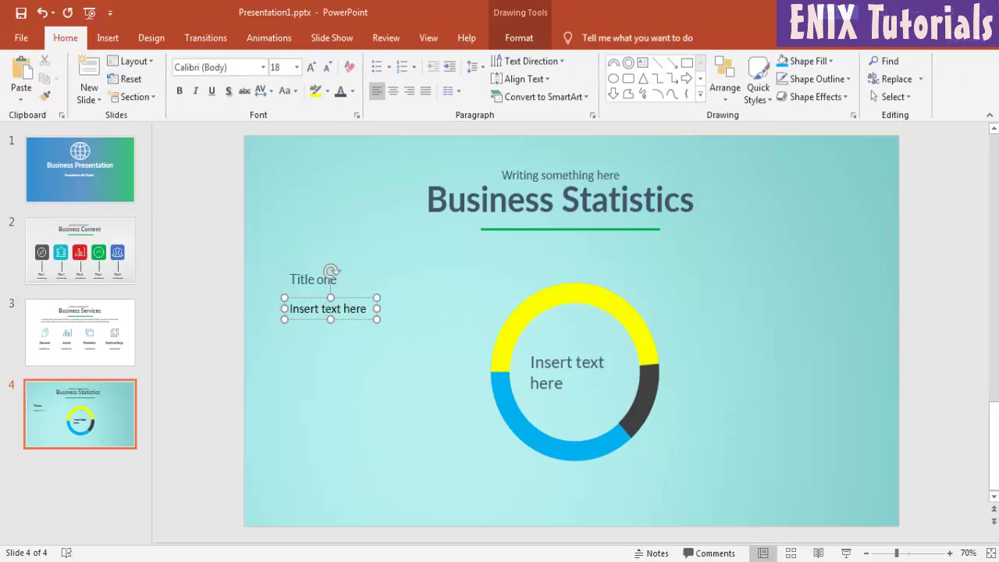
{"action": "key", "text": "ctrl+a"}
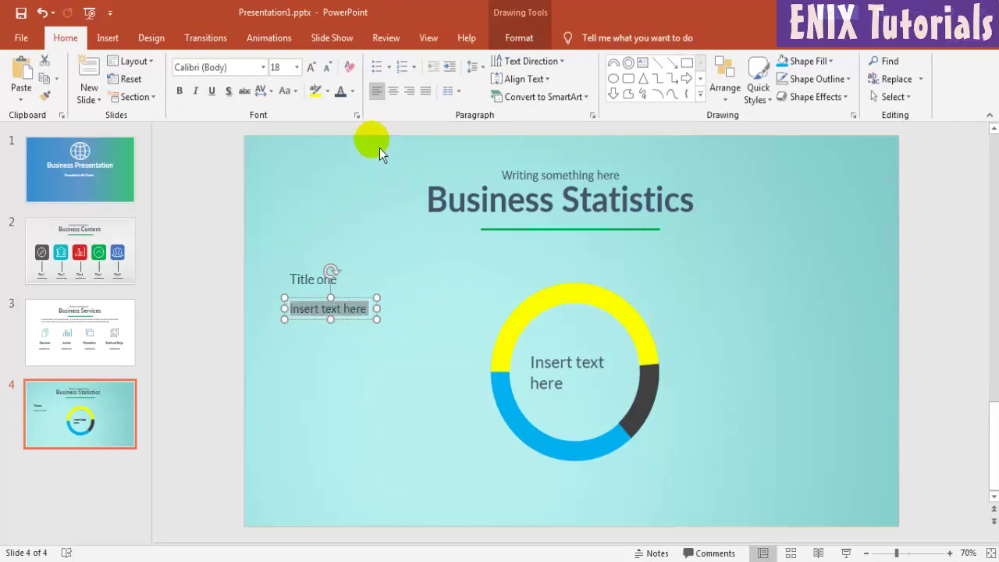
{"action": "left_click", "coordinate": [352, 91]}
{"action": "left_click", "coordinate": [378, 133]}
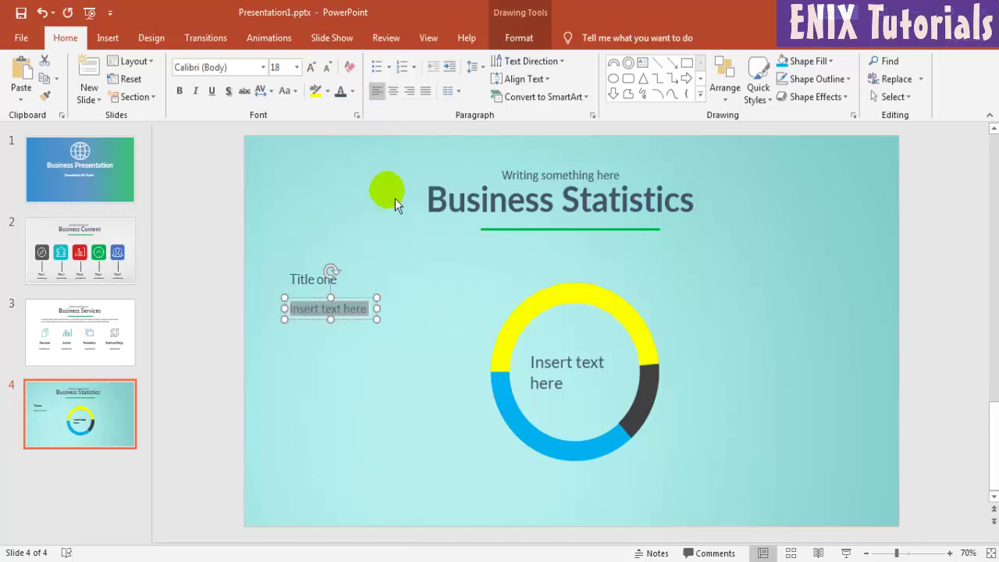
{"action": "left_click", "coordinate": [370, 311]}
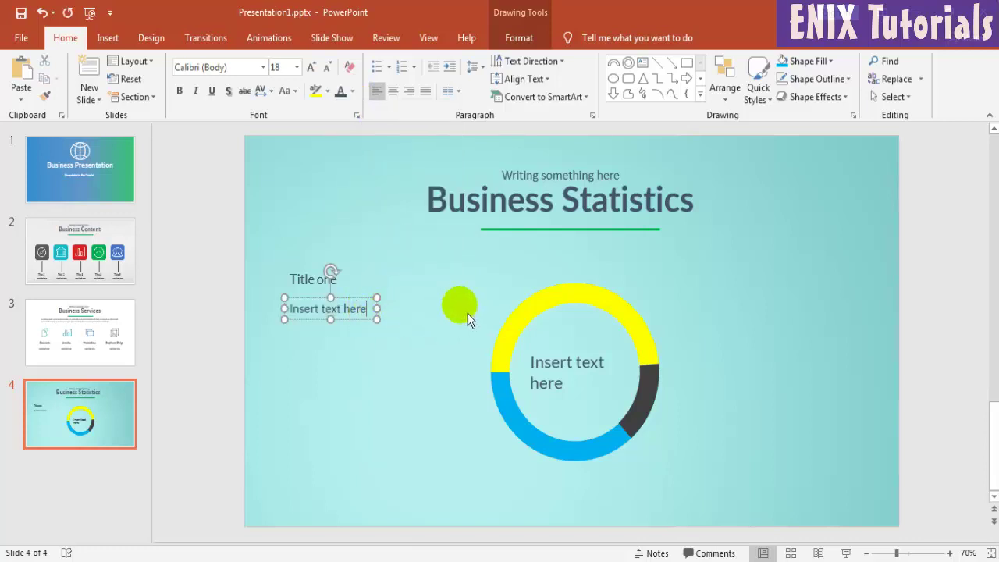
{"action": "type", "text": ",you can type"}
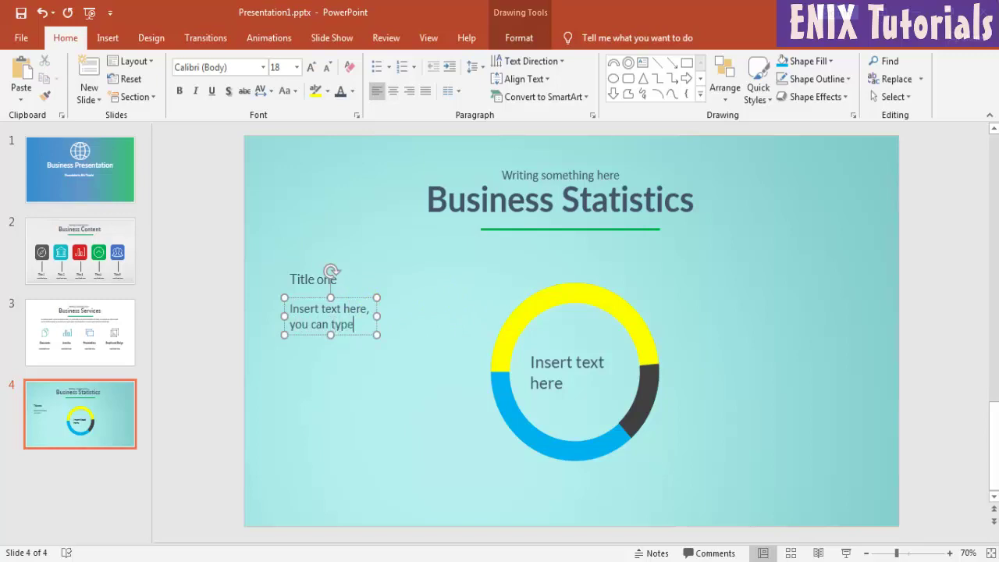
{"action": "type", "text": "re"}
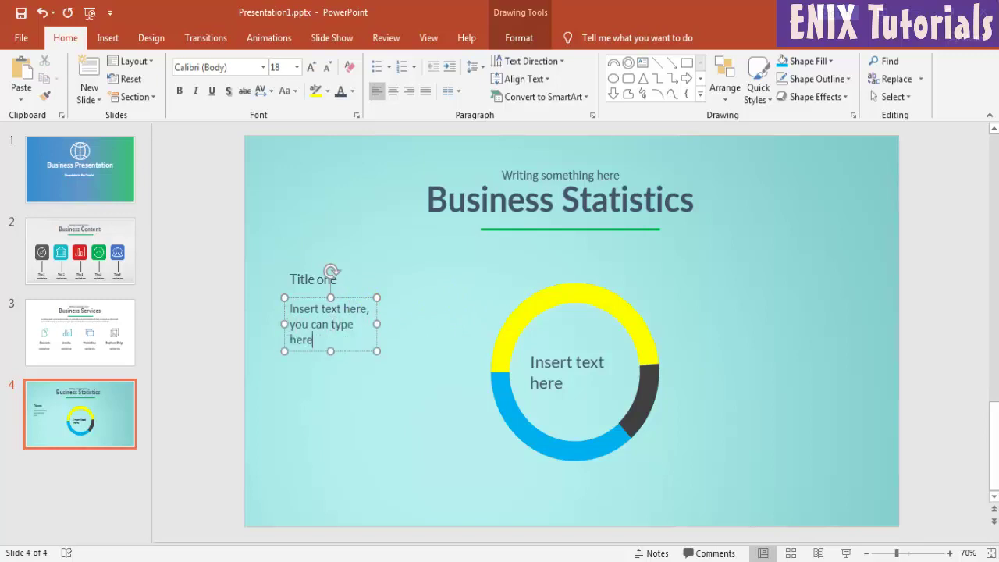
Move the body text box left so it aligns under Title one
{"action": "left_click", "coordinate": [382, 331]}
{"action": "left_click", "coordinate": [373, 310]}
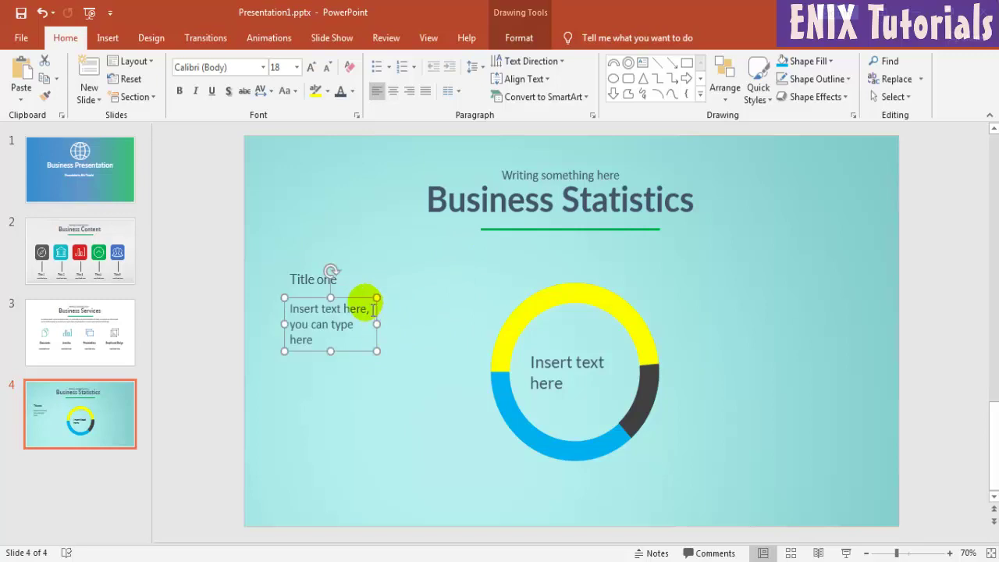
{"action": "left_click_drag", "start_coordinate": [373, 310], "coordinate": [356, 304]}
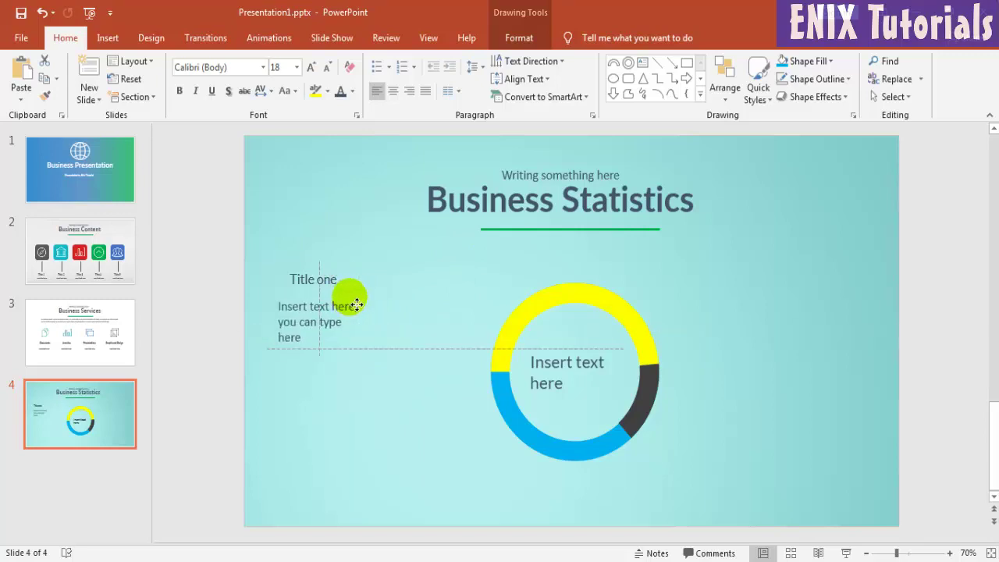
Make the Title one heading bold
{"action": "left_click", "coordinate": [340, 289]}
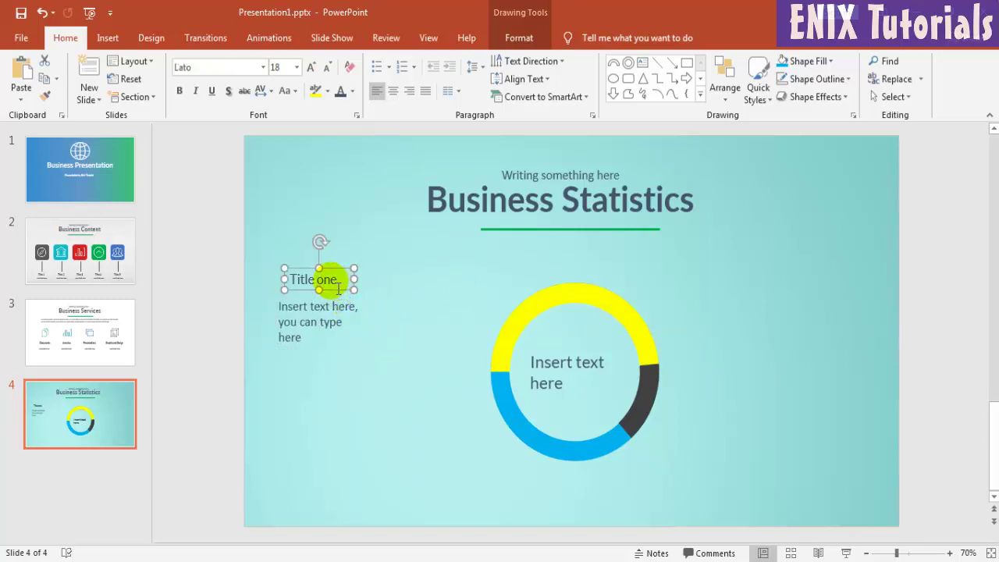
{"action": "key", "text": "ctrl+a"}
{"action": "left_click", "coordinate": [338, 287]}
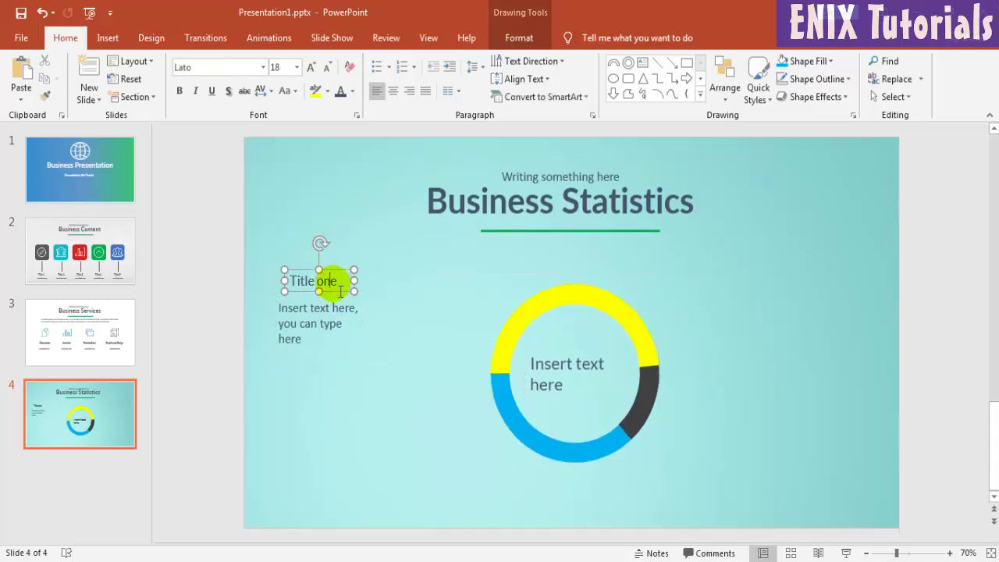
{"action": "double_click", "coordinate": [335, 283]}
{"action": "key", "text": "ctrl+a"}
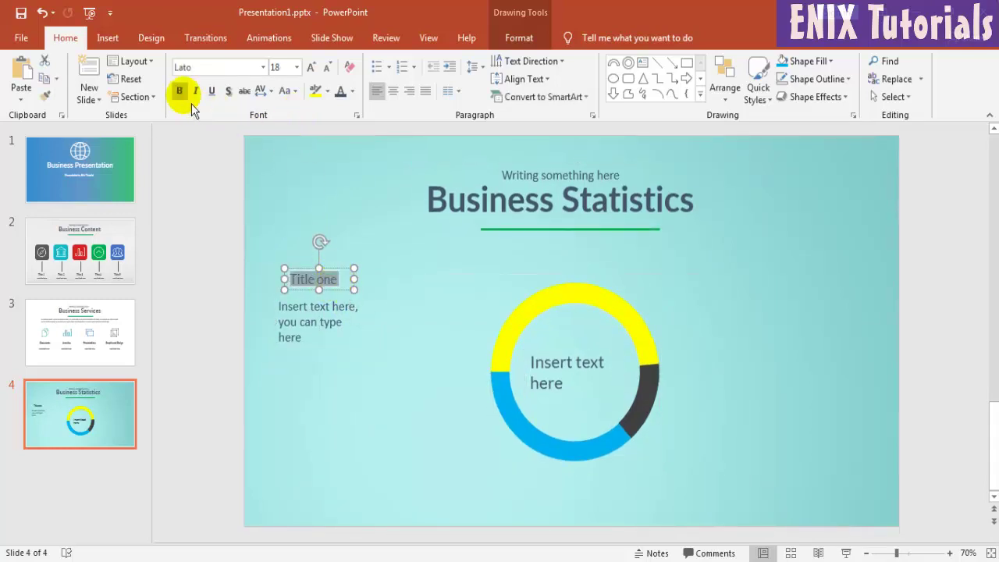
{"action": "left_click", "coordinate": [180, 92]}
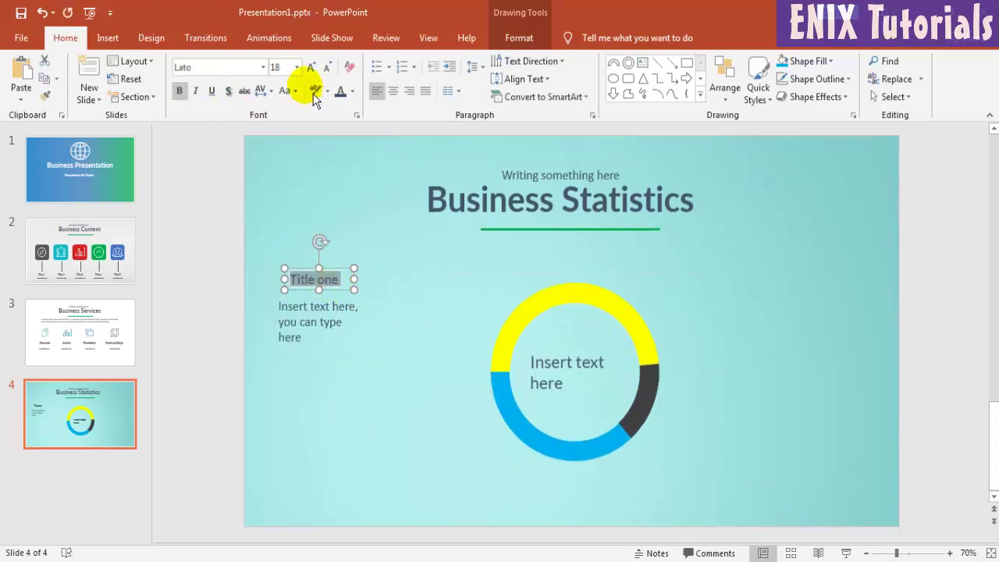
Set the body text to 14 pt, nudge it down, and select both the title and body boxes
{"action": "left_click", "coordinate": [311, 326]}
{"action": "key", "text": "ctrl+a"}
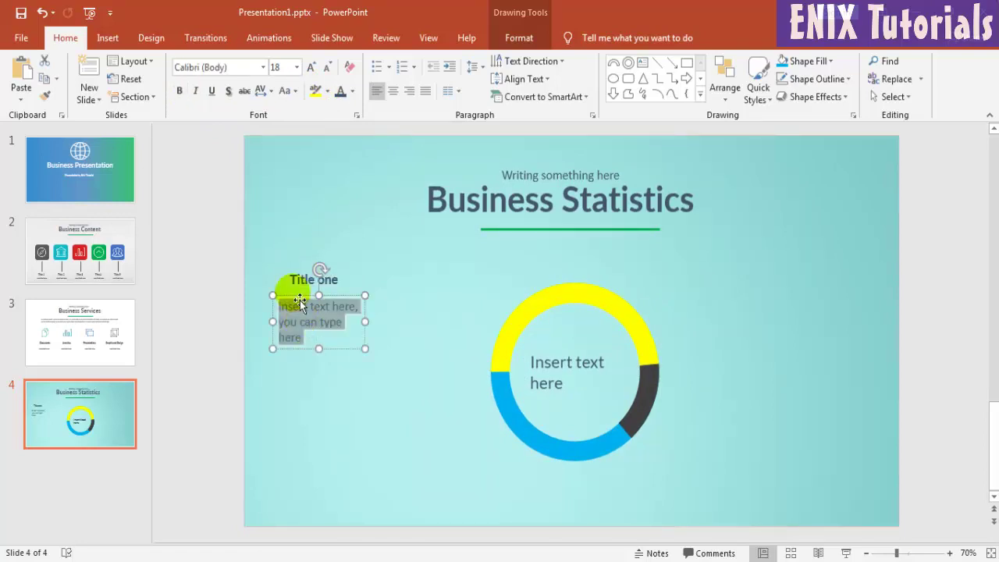
{"action": "left_click", "coordinate": [296, 67]}
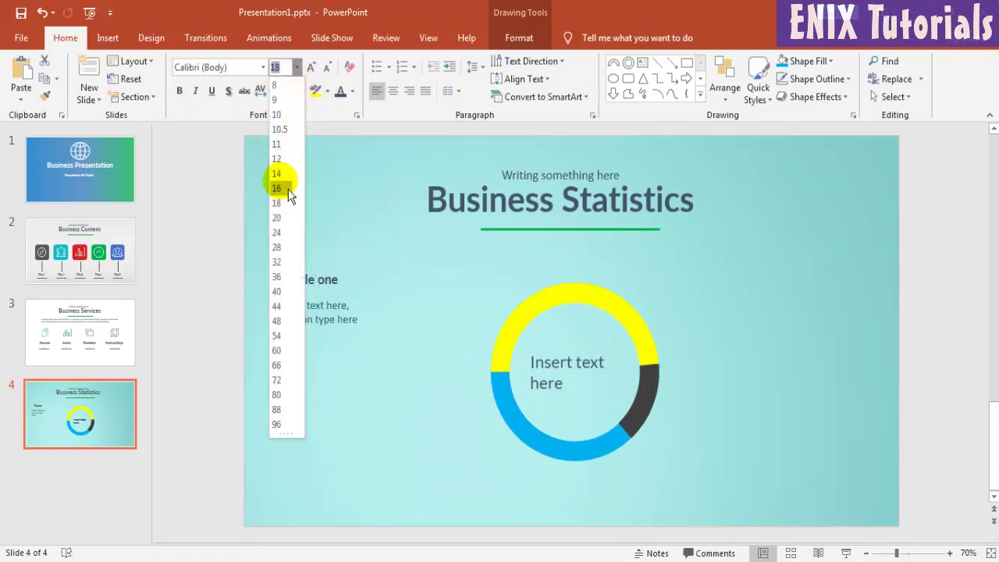
{"action": "left_click", "coordinate": [279, 173]}
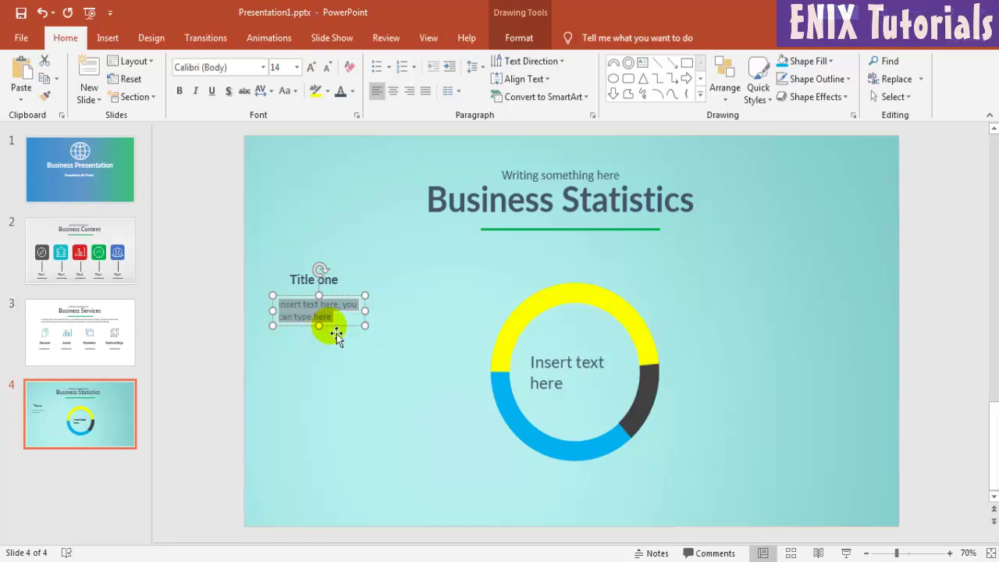
{"action": "left_click_drag", "start_coordinate": [330, 328], "coordinate": [330, 333]}
{"action": "left_click", "coordinate": [339, 284]}
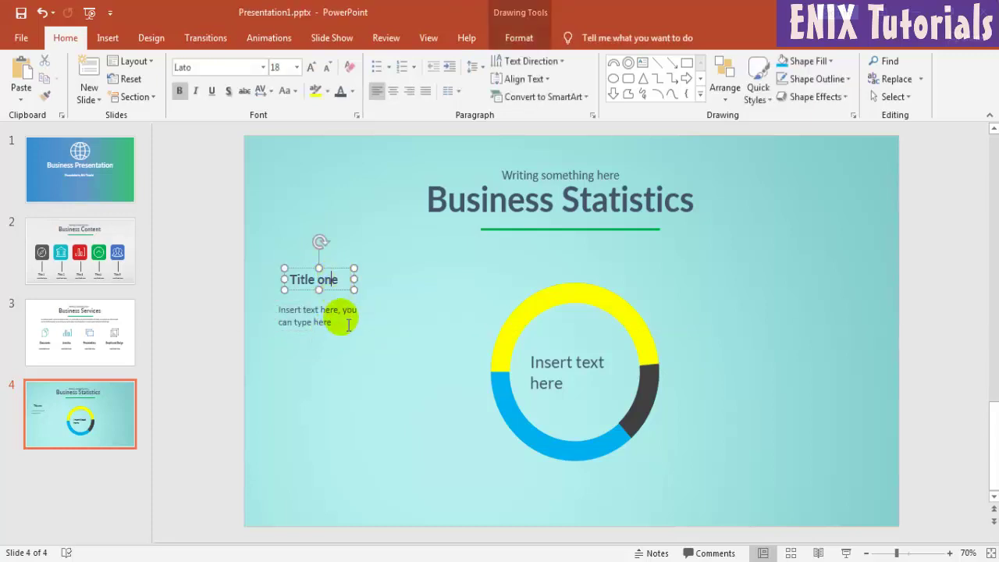
{"action": "left_click", "coordinate": [351, 332]}
{"action": "left_click", "coordinate": [348, 287], "text": "shift"}
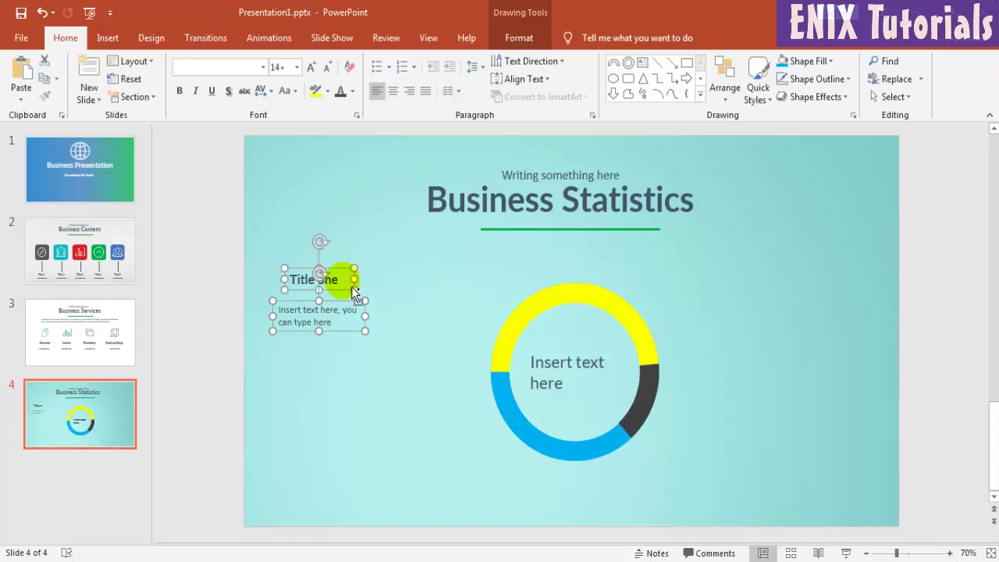
Copy the title-and-text pair, paste it below the original, and rename its heading 'Title two'
{"action": "right_click", "coordinate": [355, 339]}
{"action": "left_click", "coordinate": [402, 122]}
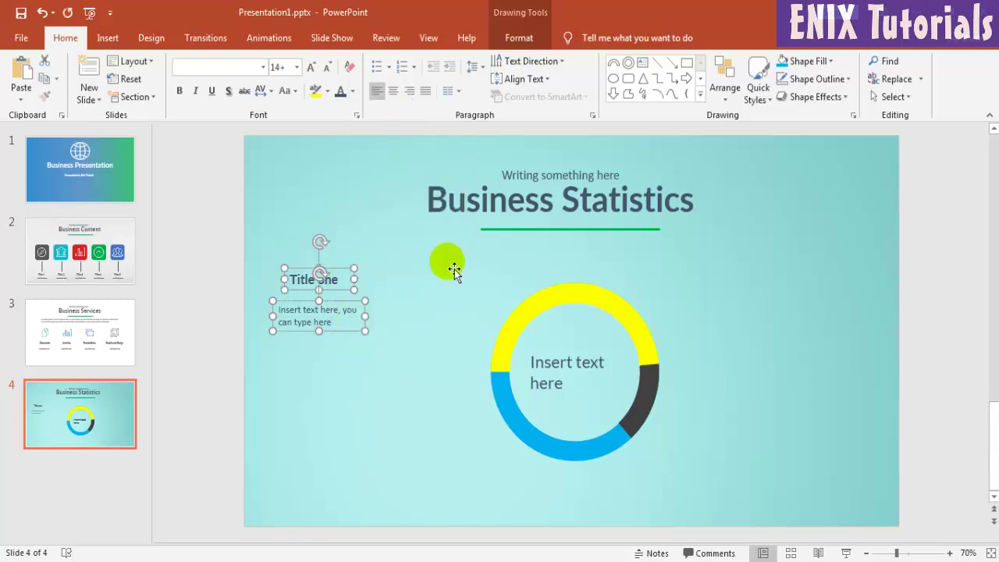
{"action": "right_click", "coordinate": [466, 288]}
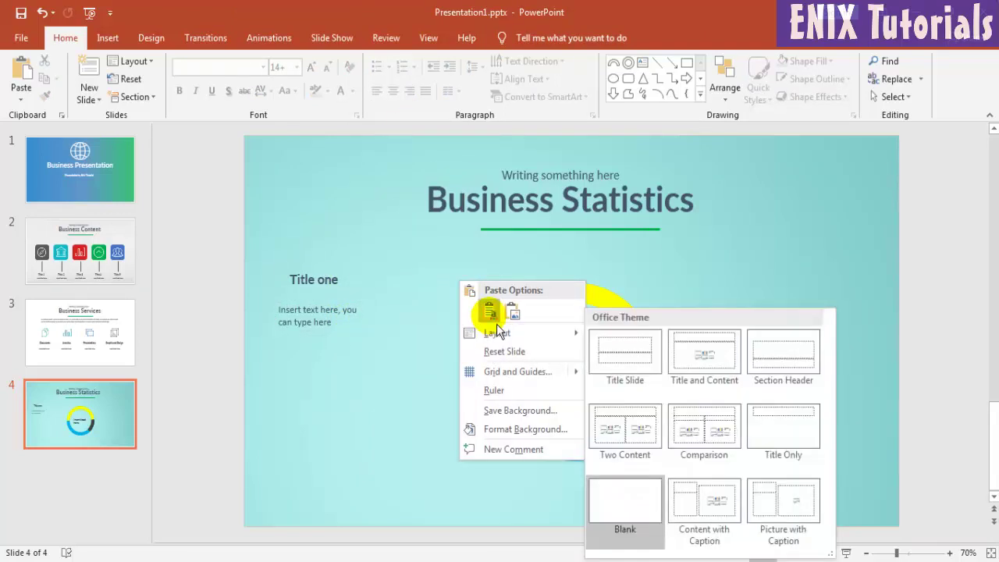
{"action": "left_click", "coordinate": [488, 311]}
{"action": "left_click_drag", "start_coordinate": [357, 345], "coordinate": [355, 419]}
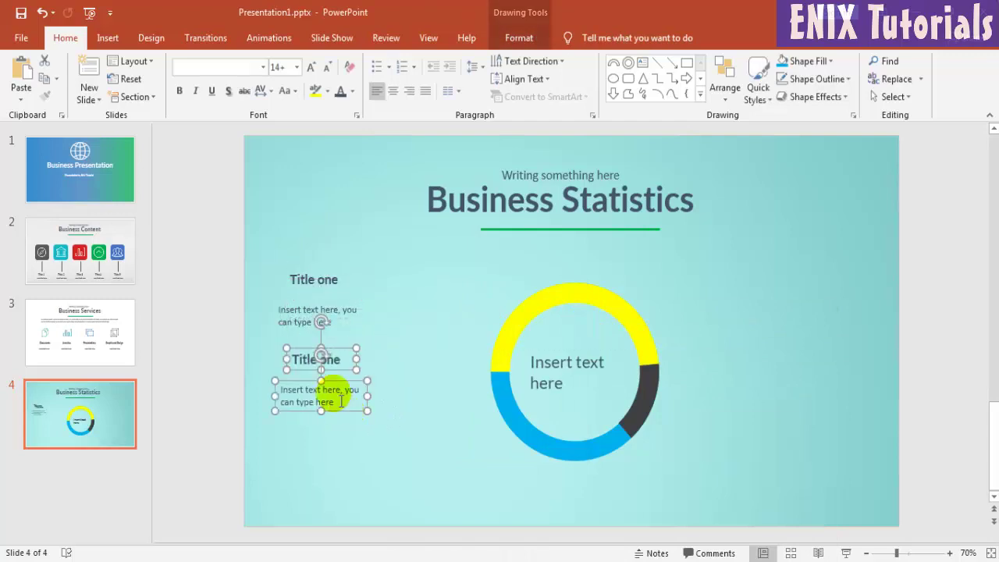
{"action": "left_click", "coordinate": [336, 359]}
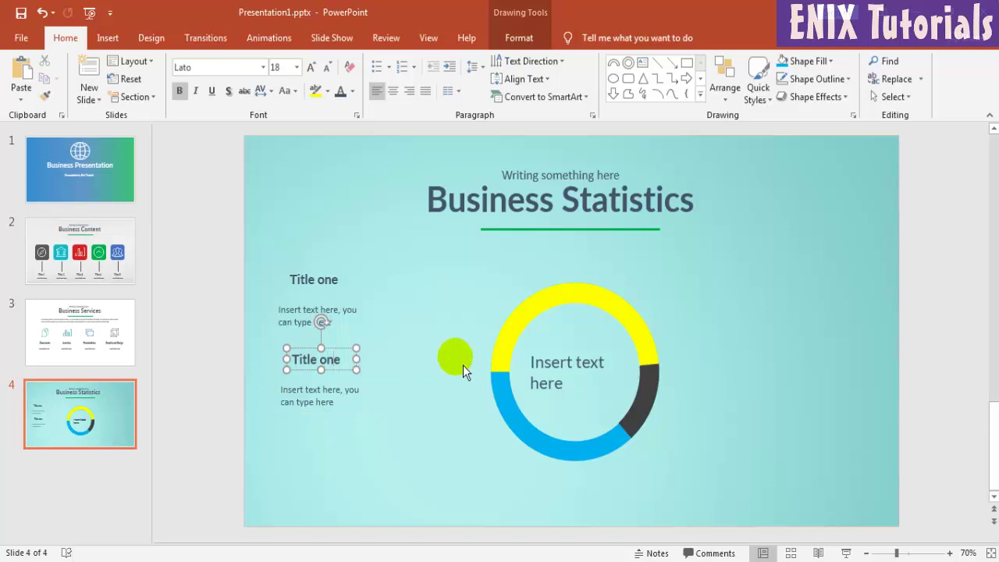
{"action": "key", "text": "BackSpace"}
{"action": "key", "text": "BackSpace"}
{"action": "type", "text": "tw"}
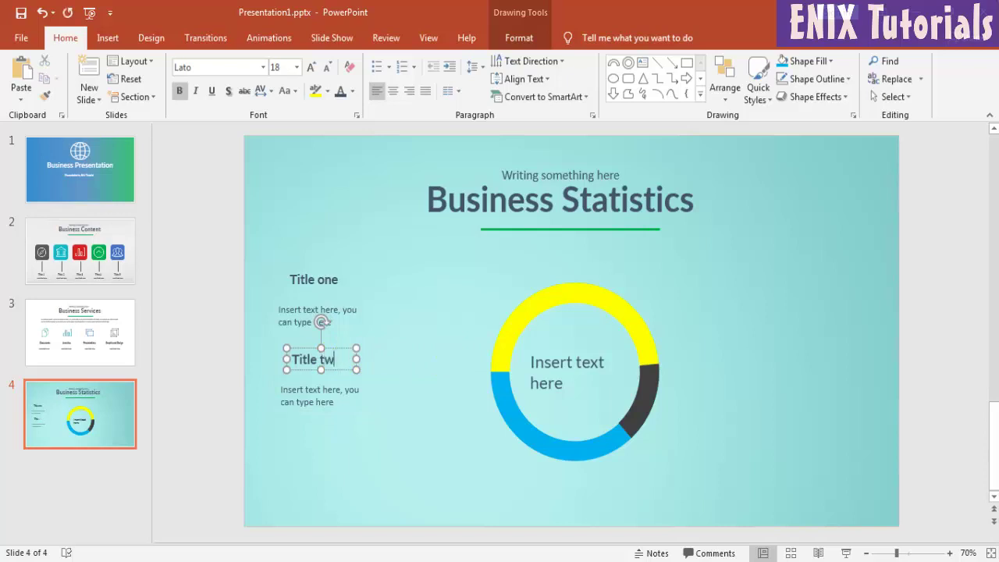
{"action": "left_click", "coordinate": [381, 406]}
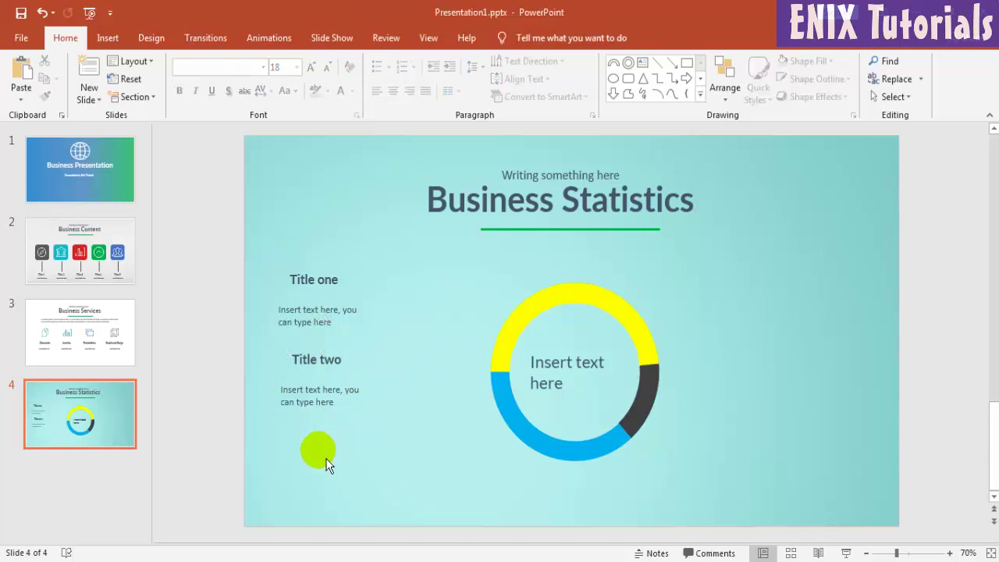
Paste another pair below Title two and rename its heading 'Title three'
{"action": "right_click", "coordinate": [413, 282]}
{"action": "left_click", "coordinate": [445, 312]}
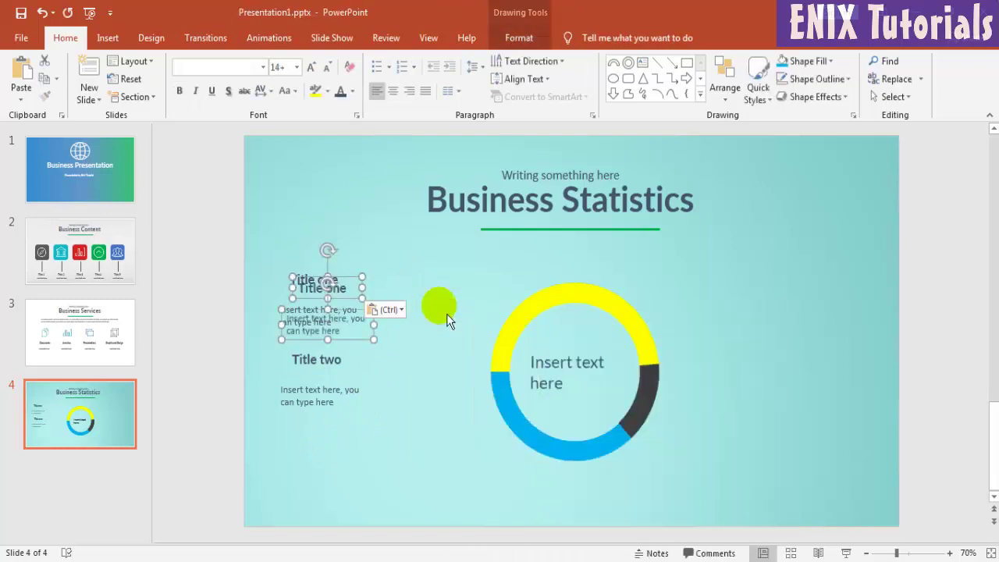
{"action": "left_click_drag", "start_coordinate": [356, 351], "coordinate": [344, 508]}
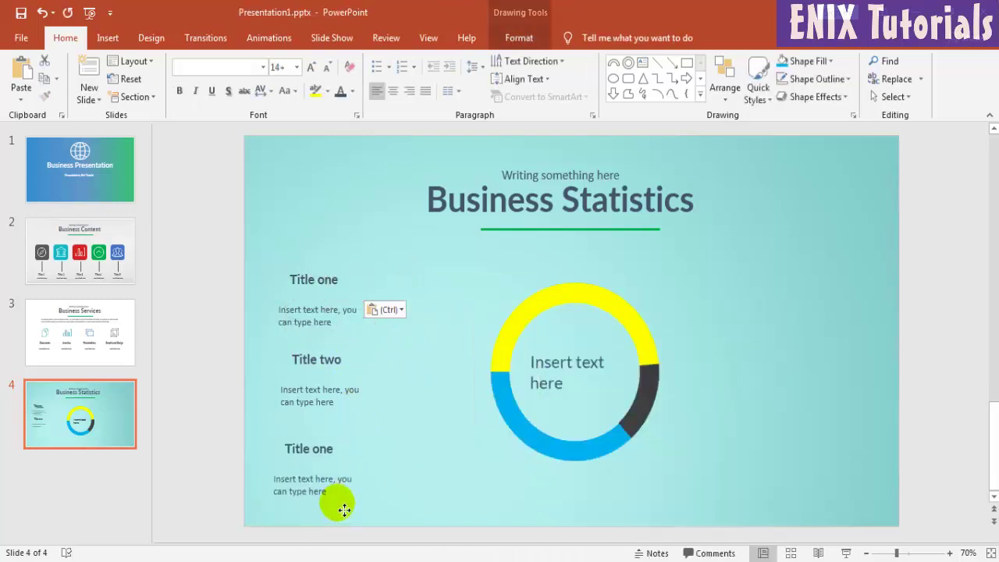
{"action": "left_click", "coordinate": [323, 446]}
{"action": "left_click", "coordinate": [333, 447]}
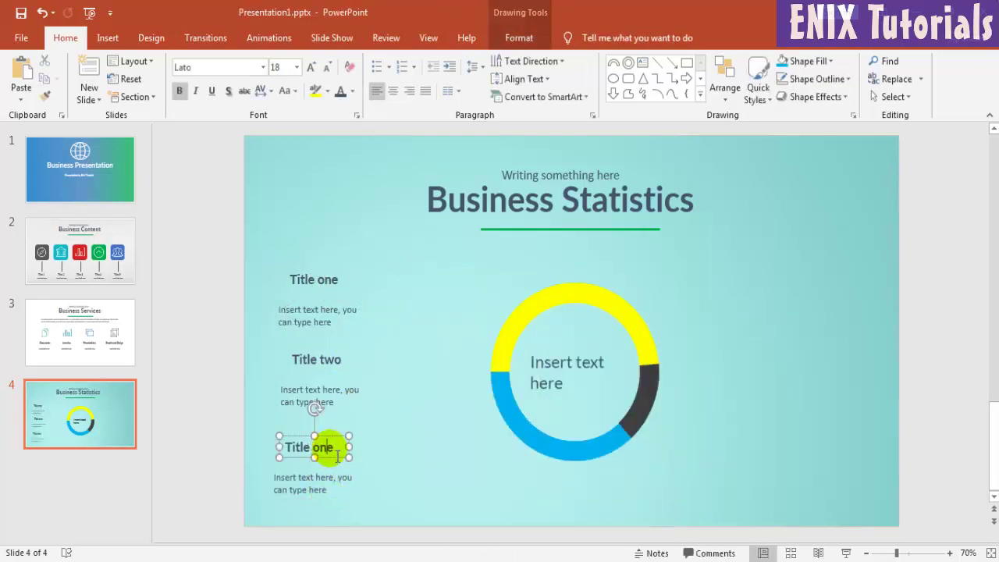
{"action": "key", "text": "BackSpace"}
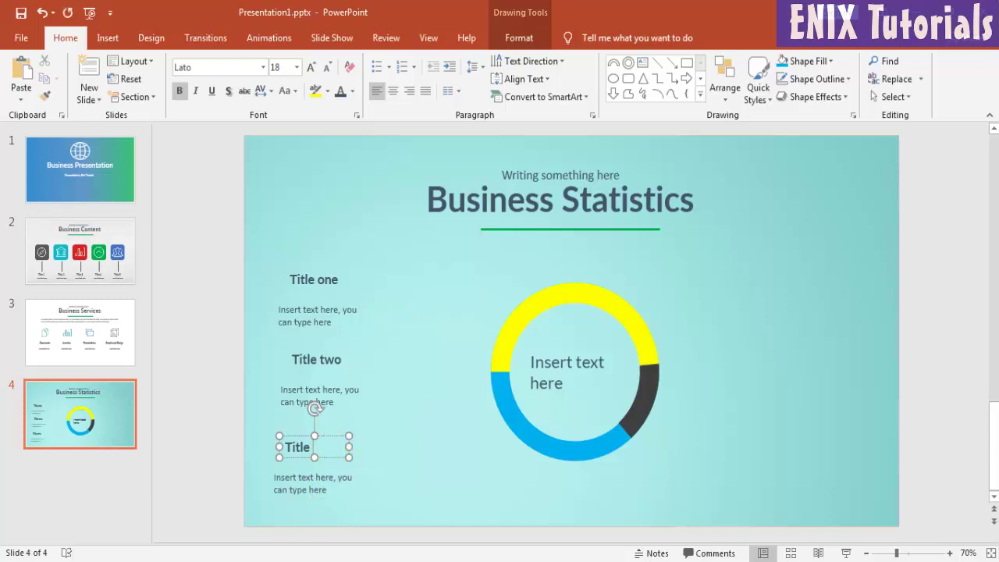
{"action": "type", "text": "three"}
Paste a copy of the Title one group opposite it on the right and rename it 'Title four'
{"action": "right_click", "coordinate": [731, 281]}
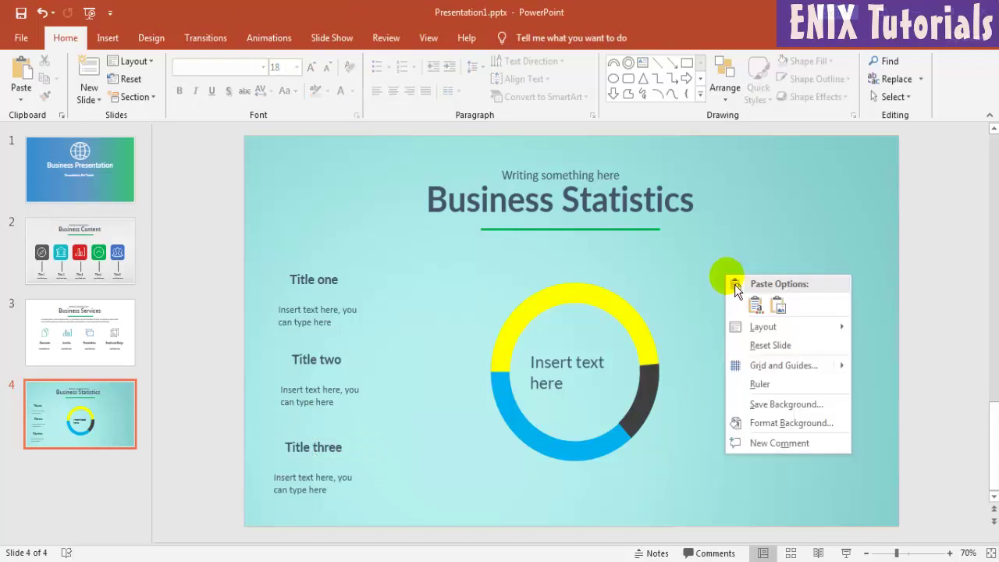
{"action": "left_click", "coordinate": [755, 306]}
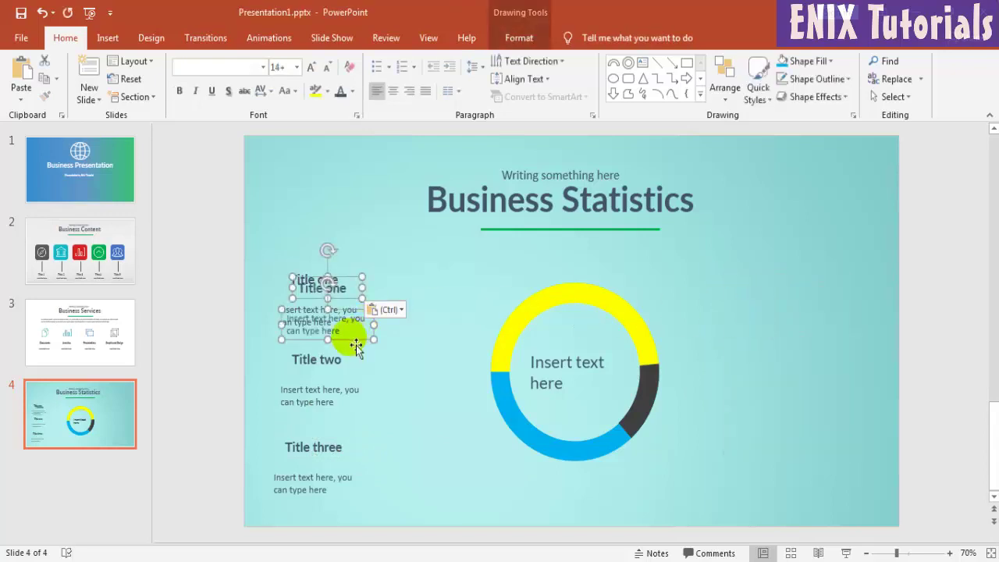
{"action": "mouse_move", "coordinate": [355, 319]}
{"action": "left_mouse_down"}
{"action": "mouse_move", "coordinate": [842, 337]}
{"action": "mouse_move", "coordinate": [826, 337]}
{"action": "left_mouse_up"}
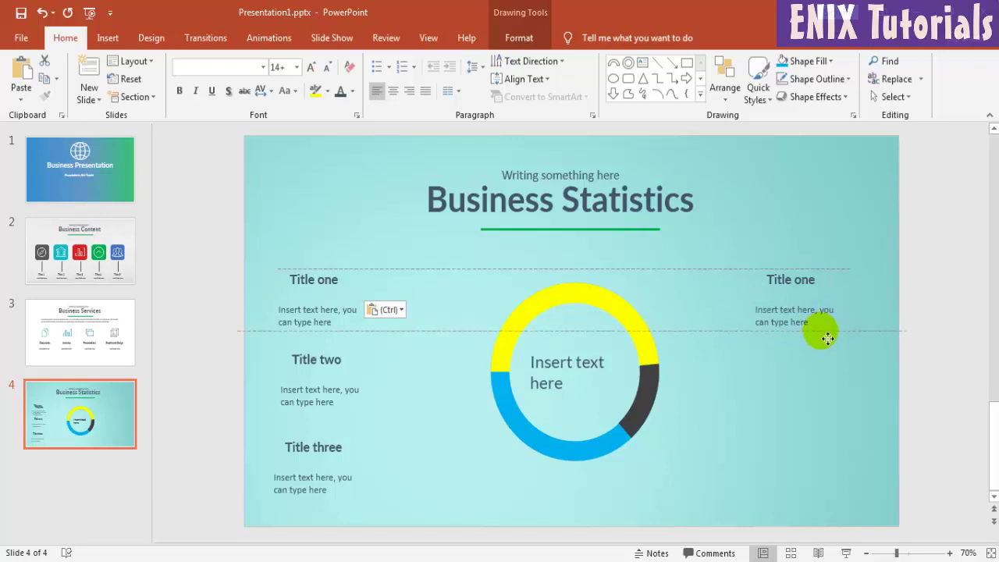
{"action": "left_click", "coordinate": [796, 279]}
{"action": "left_click", "coordinate": [815, 281]}
{"action": "key", "text": "BackSpace"}
{"action": "type", "text": "four"}
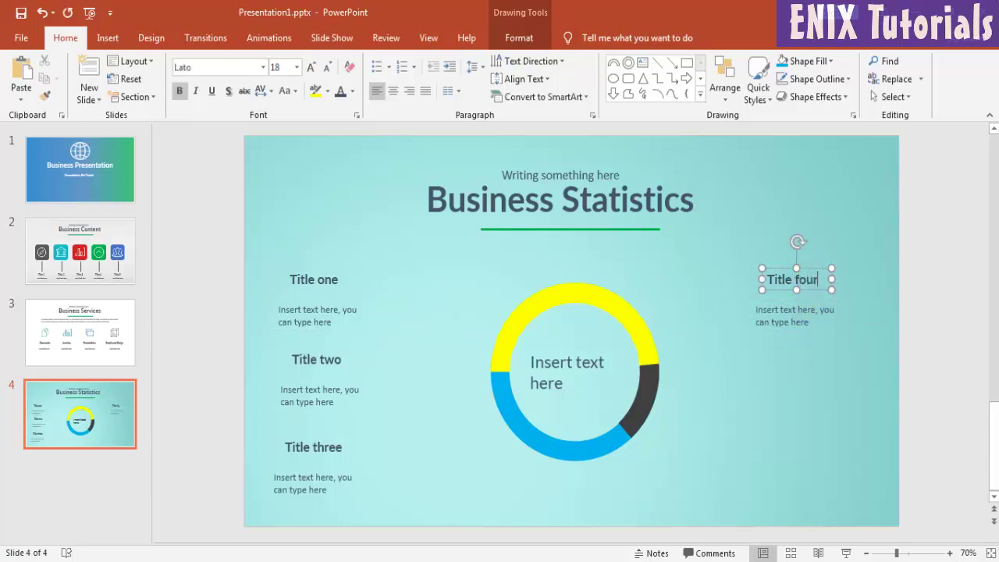
{"action": "left_click", "coordinate": [801, 385]}
Paste another copy below Title four and rename it 'Title five'
{"action": "right_click", "coordinate": [407, 243]}
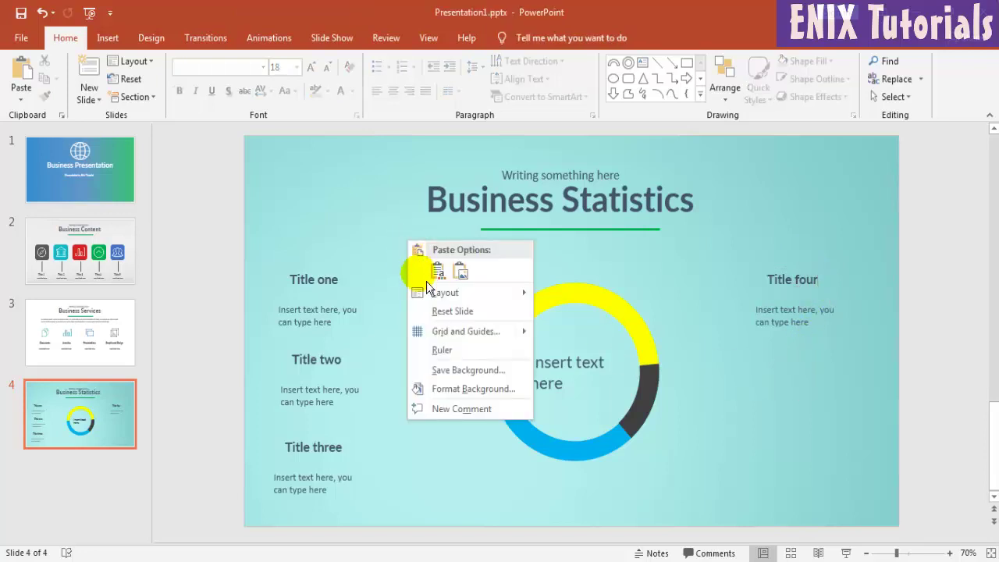
{"action": "left_click", "coordinate": [430, 270]}
{"action": "mouse_move", "coordinate": [355, 319]}
{"action": "left_mouse_down"}
{"action": "mouse_move", "coordinate": [840, 416]}
{"action": "mouse_move", "coordinate": [823, 417]}
{"action": "left_mouse_up"}
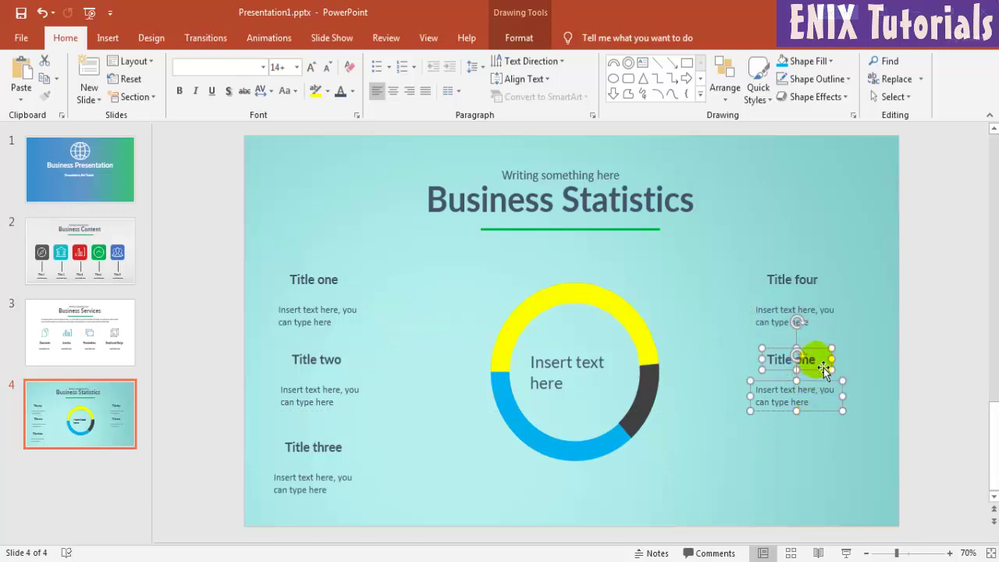
{"action": "left_click", "coordinate": [823, 368]}
{"action": "key", "text": "BackSpace"}
{"action": "key", "text": "BackSpace"}
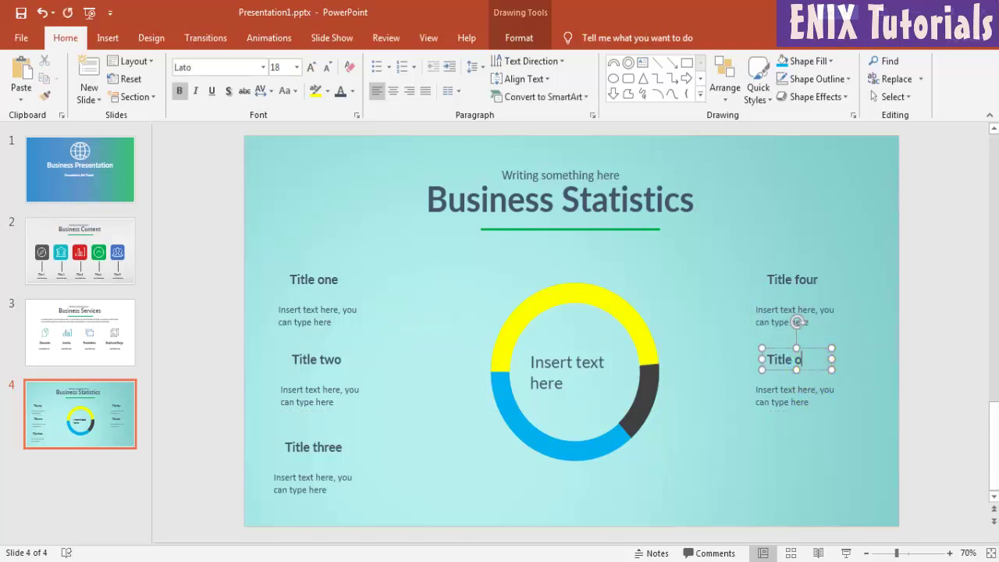
{"action": "key", "text": "BackSpace"}
{"action": "type", "text": "five"}
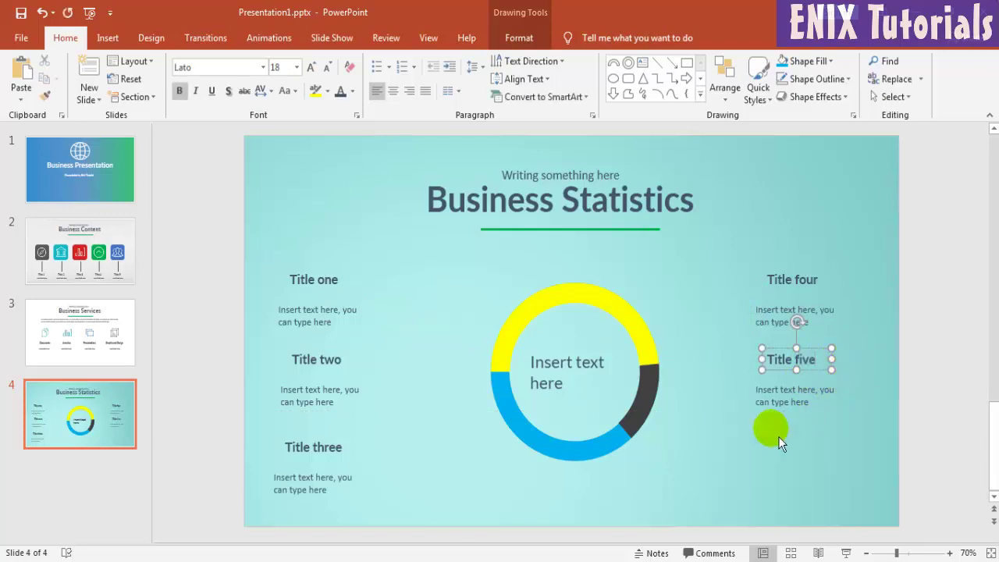
{"action": "left_click", "coordinate": [778, 441]}
Paste a third copy at the bottom right under Title five and rename it 'Title six'
{"action": "right_click", "coordinate": [679, 313]}
{"action": "left_click", "coordinate": [689, 346]}
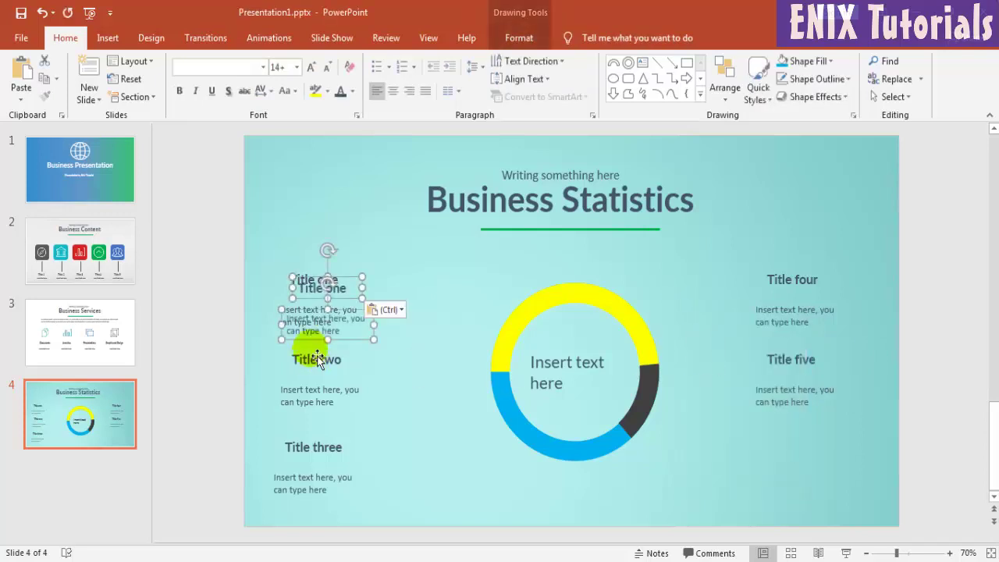
{"action": "mouse_move", "coordinate": [356, 347]}
{"action": "left_mouse_down"}
{"action": "mouse_move", "coordinate": [836, 521]}
{"action": "mouse_move", "coordinate": [828, 504]}
{"action": "left_mouse_up"}
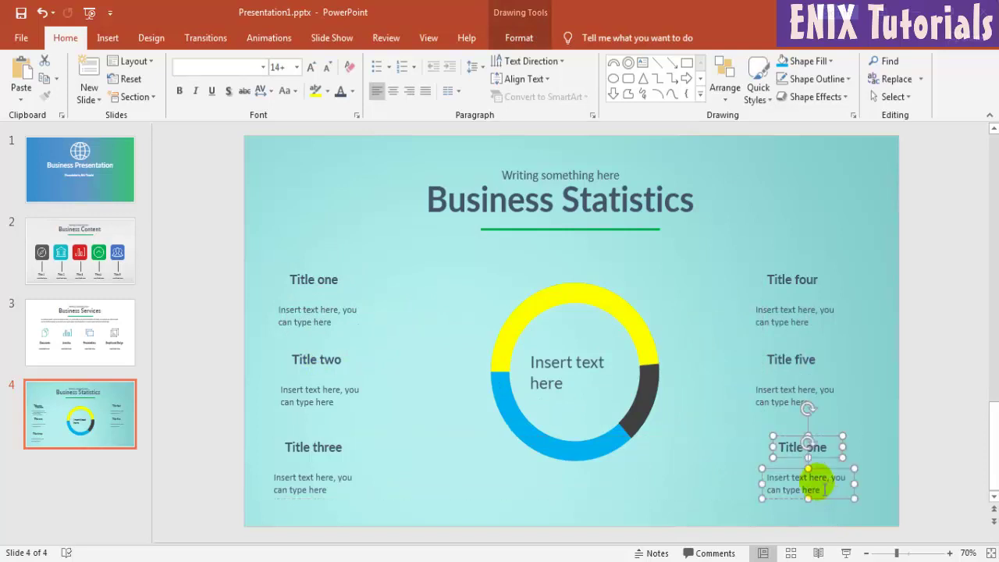
{"action": "left_click", "coordinate": [833, 454]}
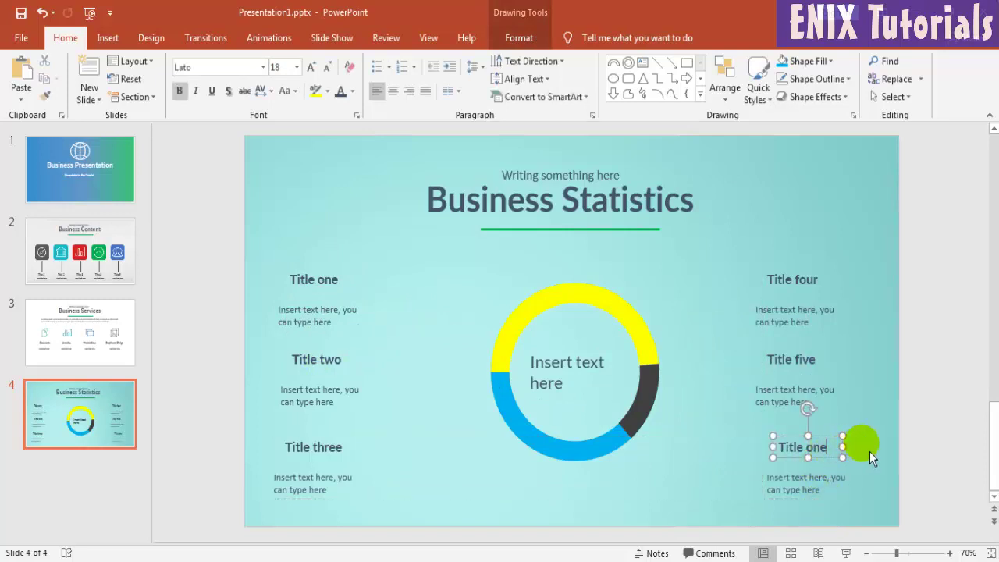
{"action": "key", "text": "BackSpace"}
{"action": "key", "text": "BackSpace"}
{"action": "key", "text": "BackSpace"}
{"action": "type", "text": "six"}
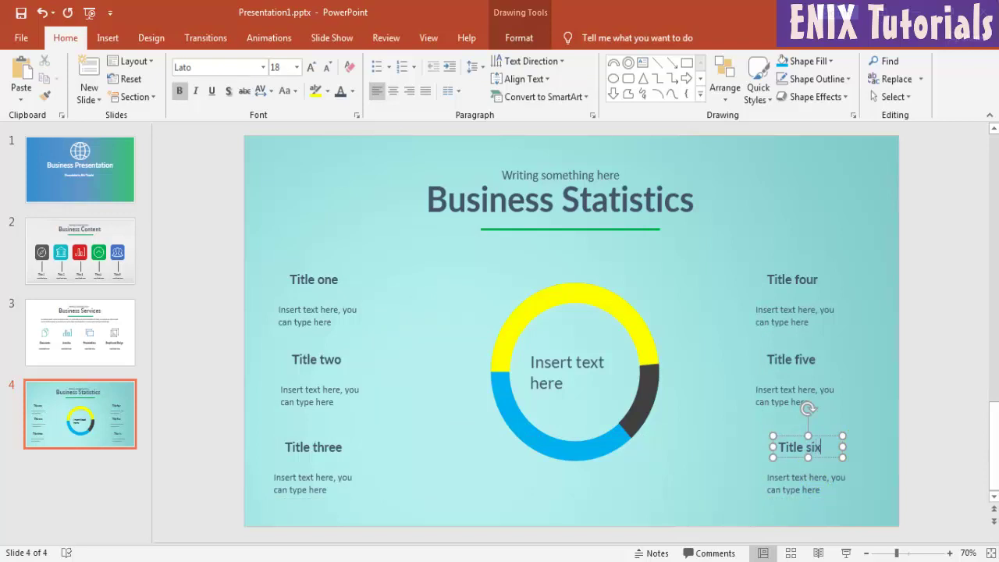
{"action": "left_click", "coordinate": [725, 359]}
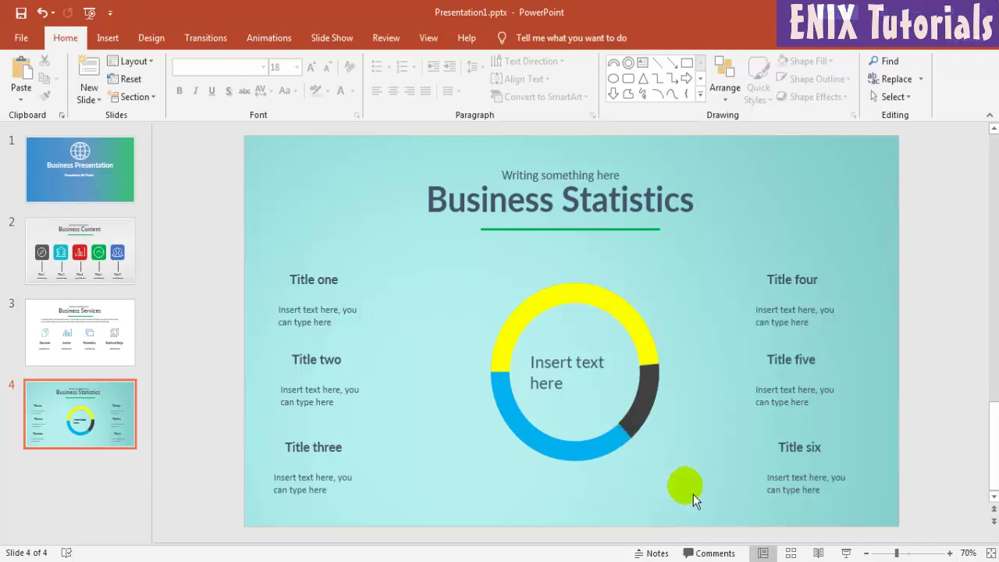
Group the ring with its 'Insert text here' caption and shift the group slightly
{"action": "left_click_drag", "start_coordinate": [686, 487], "coordinate": [441, 251]}
{"action": "right_click", "coordinate": [547, 317]}
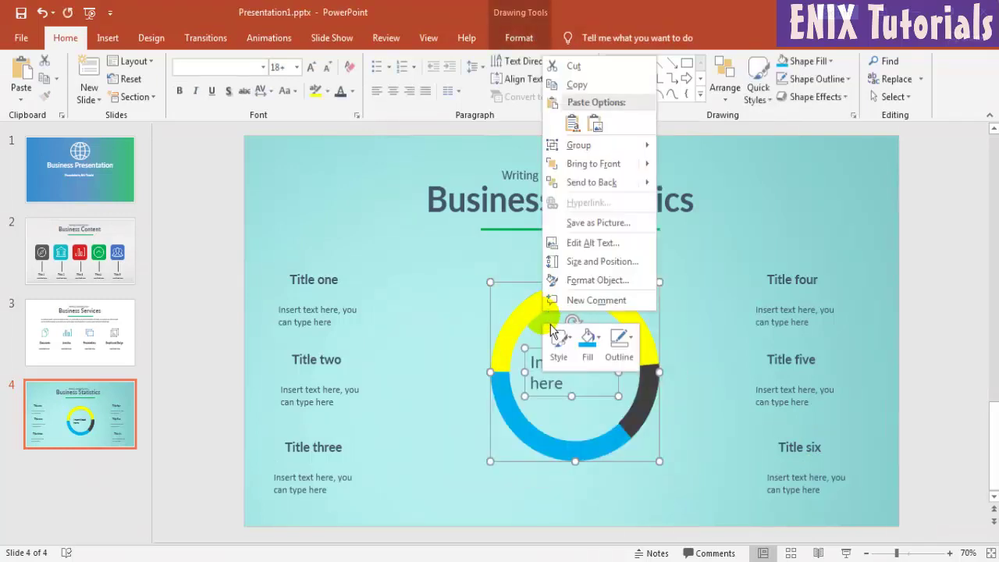
{"action": "mouse_move", "coordinate": [600, 145]}
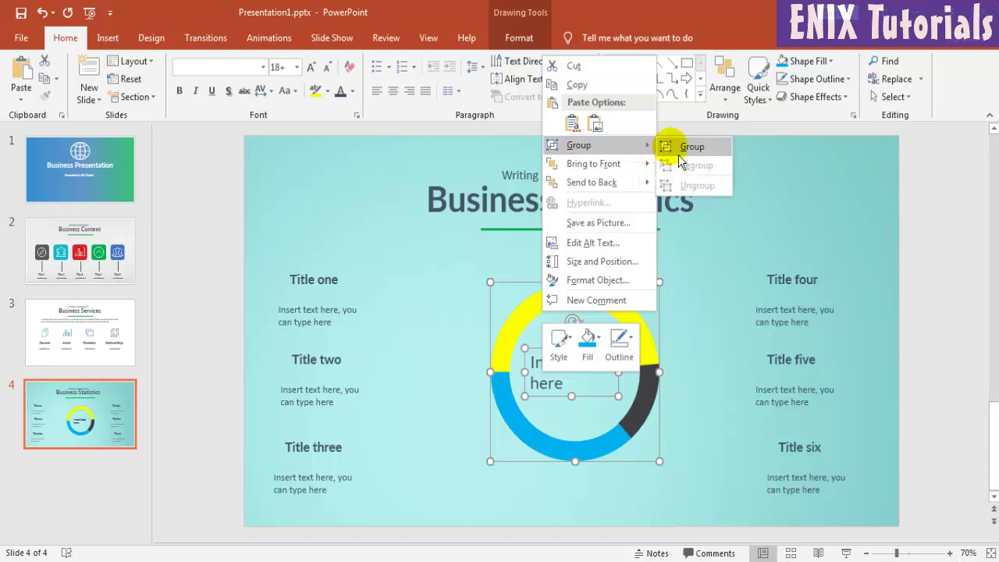
{"action": "left_click", "coordinate": [692, 147]}
{"action": "mouse_move", "coordinate": [619, 312]}
{"action": "left_mouse_down"}
{"action": "mouse_move", "coordinate": [580, 312]}
{"action": "mouse_move", "coordinate": [596, 297]}
{"action": "mouse_move", "coordinate": [604, 322]}
{"action": "mouse_move", "coordinate": [618, 320]}
{"action": "left_mouse_up"}
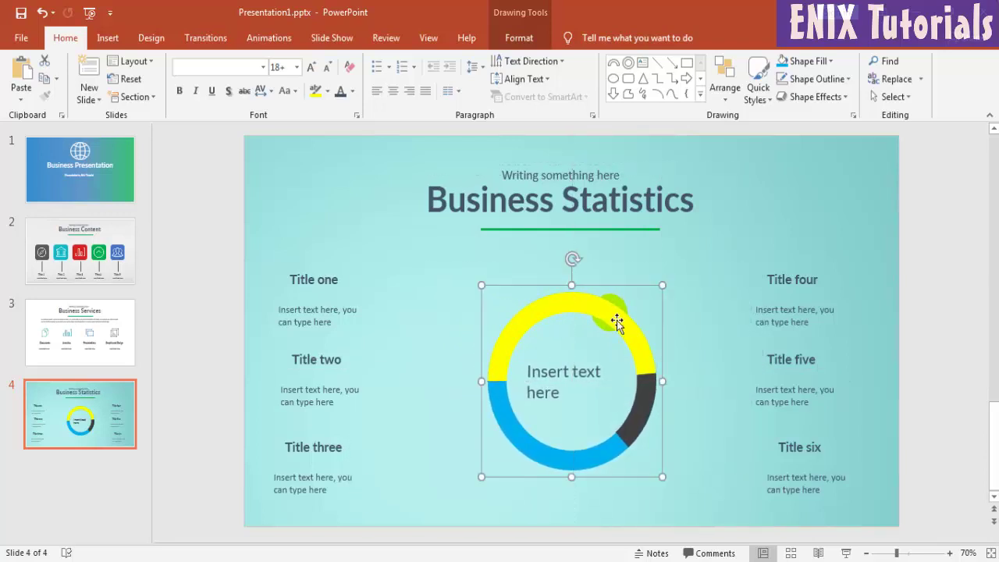
{"action": "left_click", "coordinate": [691, 352]}
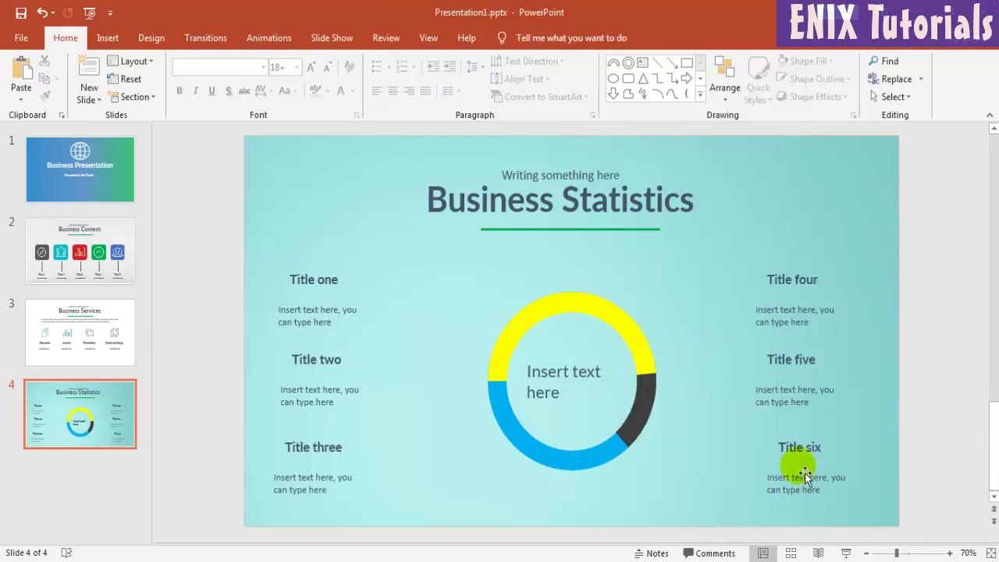
Select the Title six heading and the description beneath it
{"action": "left_click", "coordinate": [790, 441]}
{"action": "left_click", "coordinate": [786, 445]}
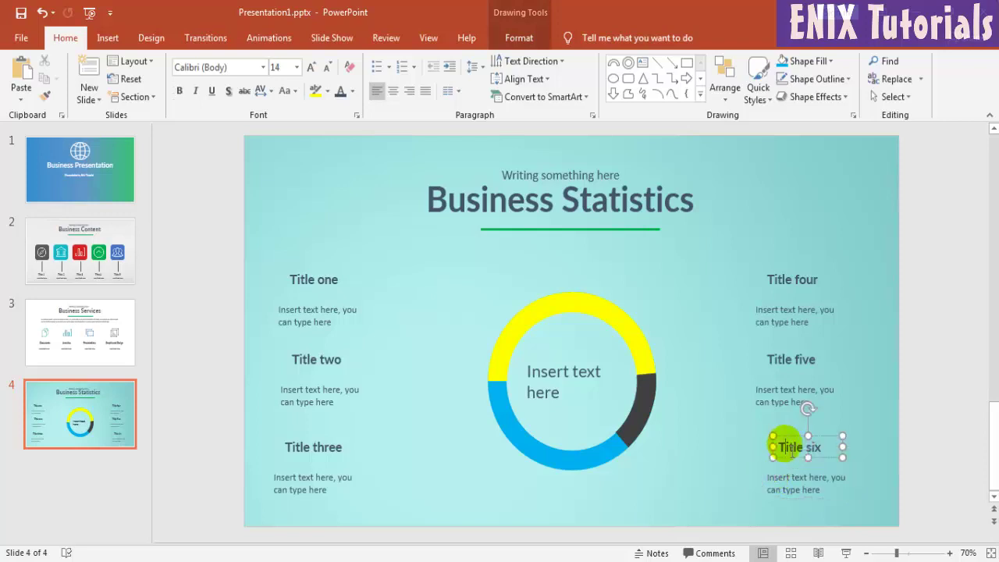
{"action": "left_click", "coordinate": [784, 466]}
{"action": "left_click", "coordinate": [785, 443]}
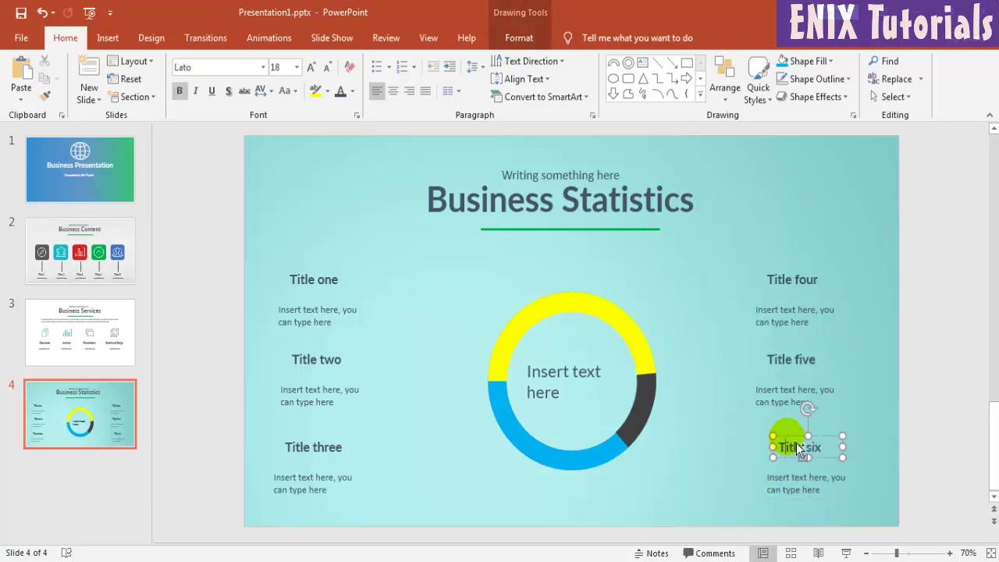
{"action": "left_click", "coordinate": [794, 491]}
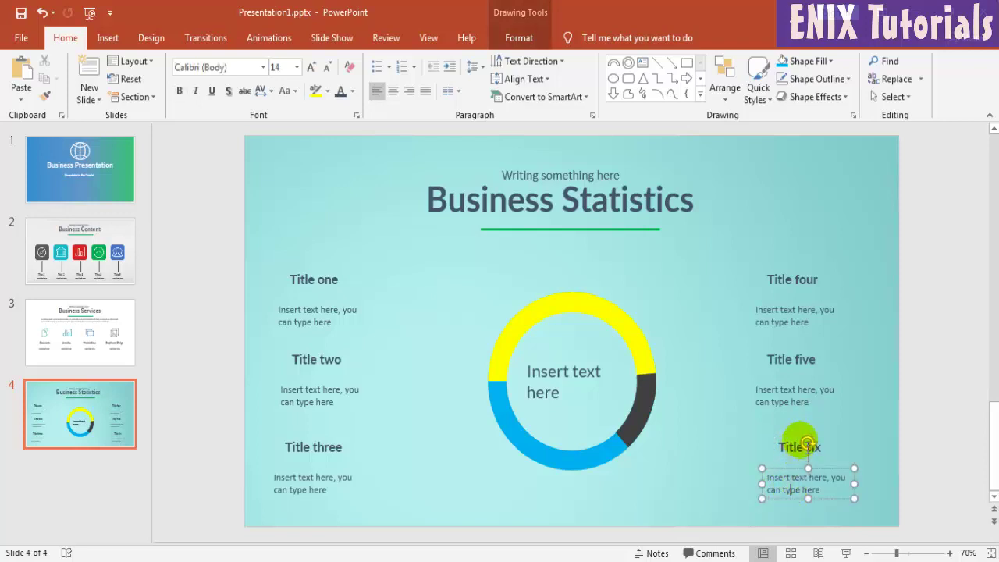
{"action": "left_click", "coordinate": [799, 444]}
{"action": "left_click", "coordinate": [844, 485]}
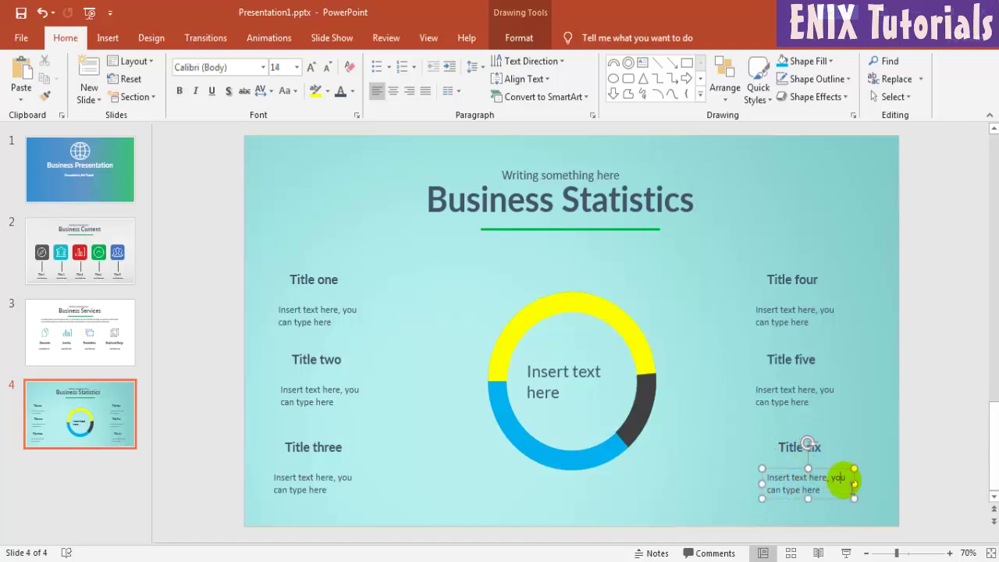
Nudge the Title six block slightly left to line up with its column
{"action": "left_click", "coordinate": [842, 446], "text": "shift"}
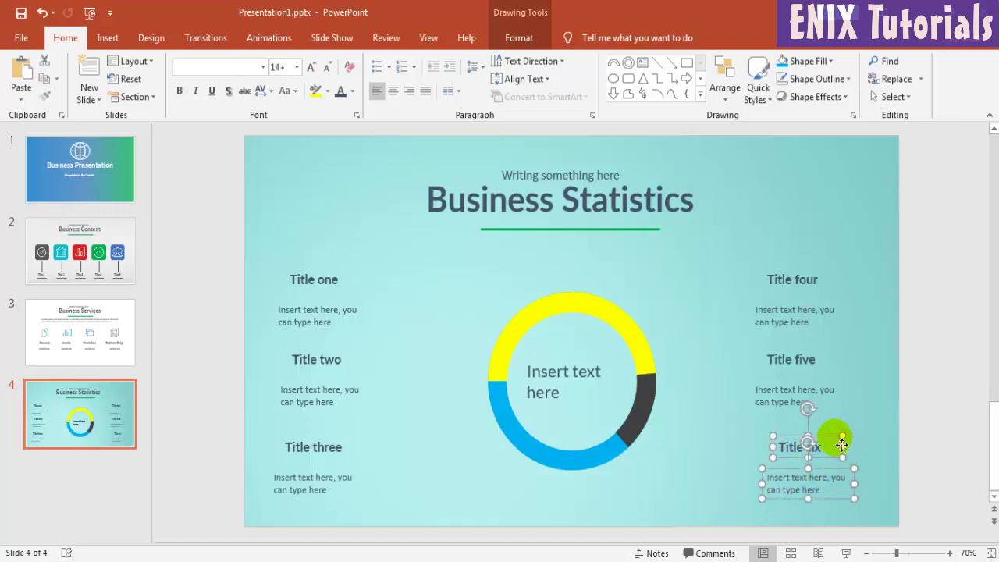
{"action": "left_click_drag", "start_coordinate": [841, 445], "coordinate": [837, 443]}
{"action": "left_click", "coordinate": [873, 430]}
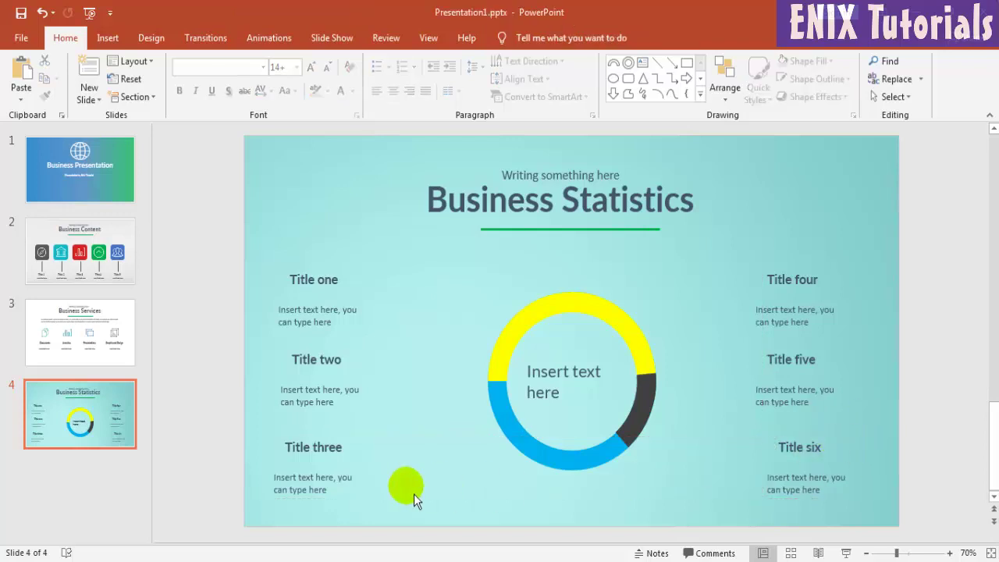
Nudge the Title three block slightly right under Title one and Title two, then save
{"action": "left_click", "coordinate": [334, 477]}
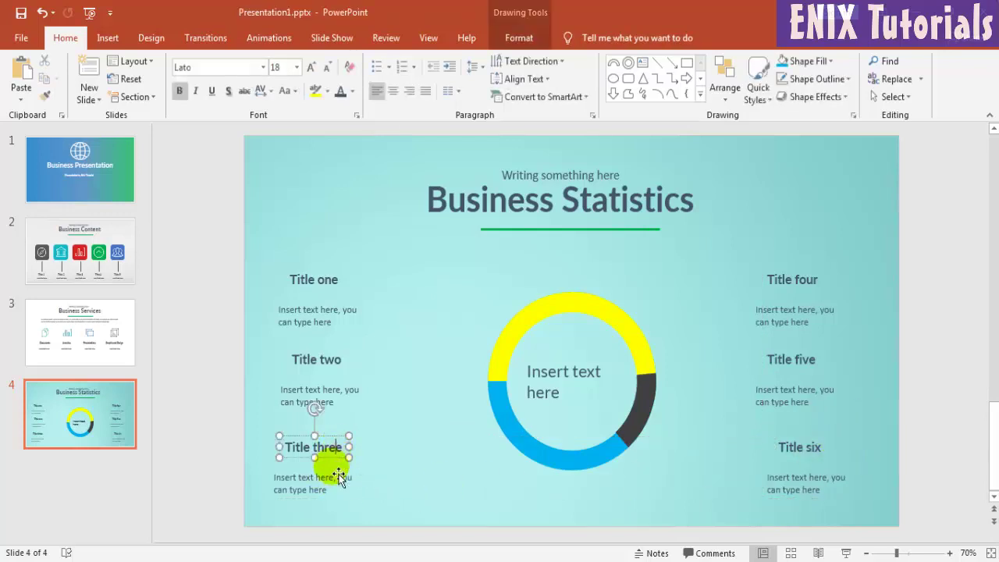
{"action": "left_click", "coordinate": [328, 451], "text": "shift"}
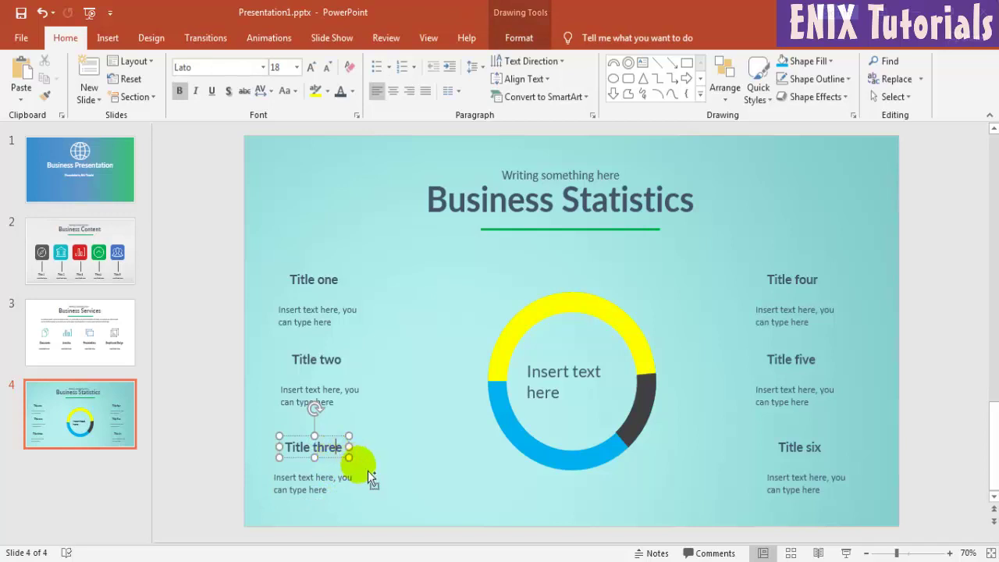
{"action": "left_click_drag", "start_coordinate": [344, 477], "coordinate": [348, 475]}
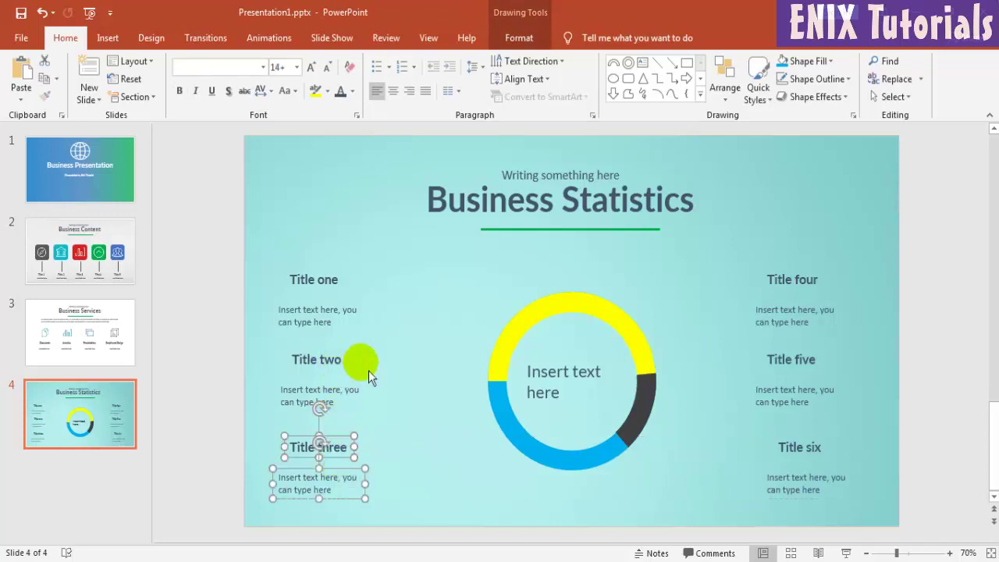
{"action": "left_click", "coordinate": [447, 398]}
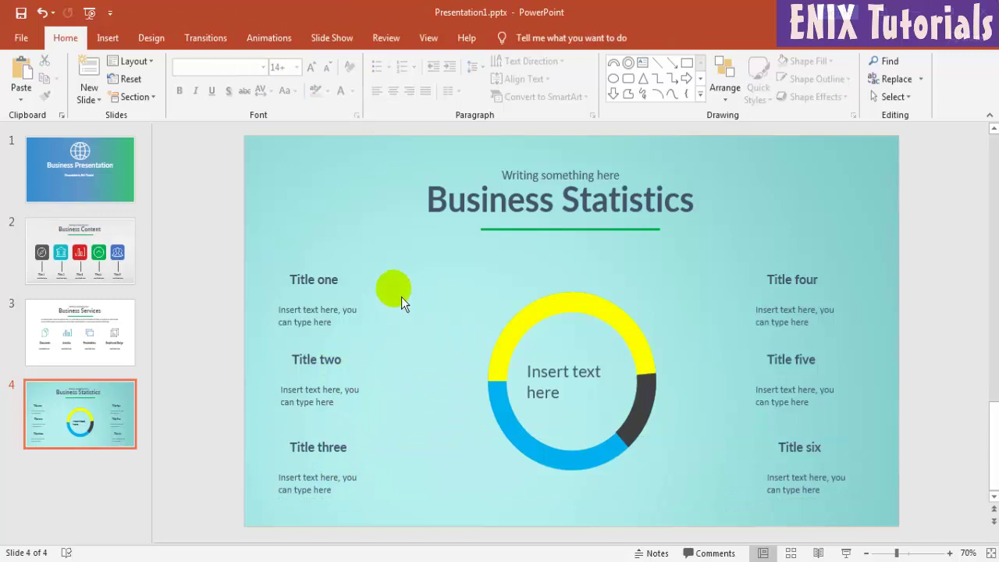
{"action": "left_click", "coordinate": [21, 13]}
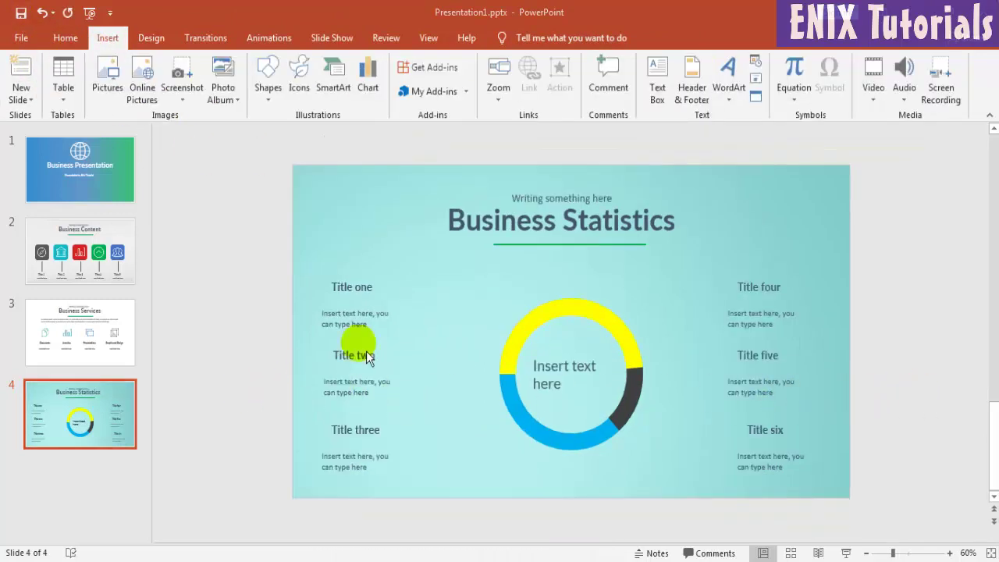
Copy the Business Statistics title block onto a new slide 5
{"action": "left_click", "coordinate": [465, 244]}
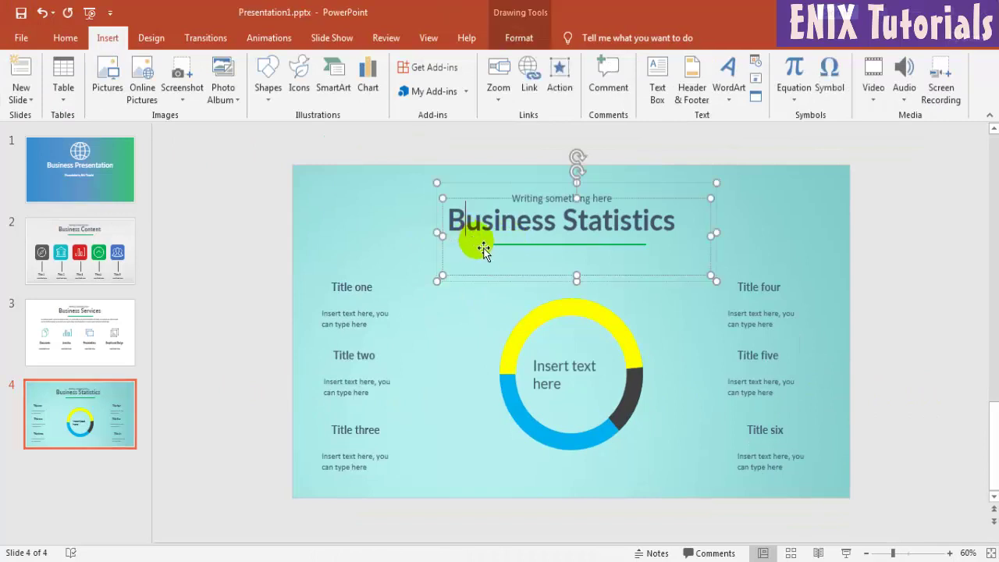
{"action": "left_click", "coordinate": [495, 285]}
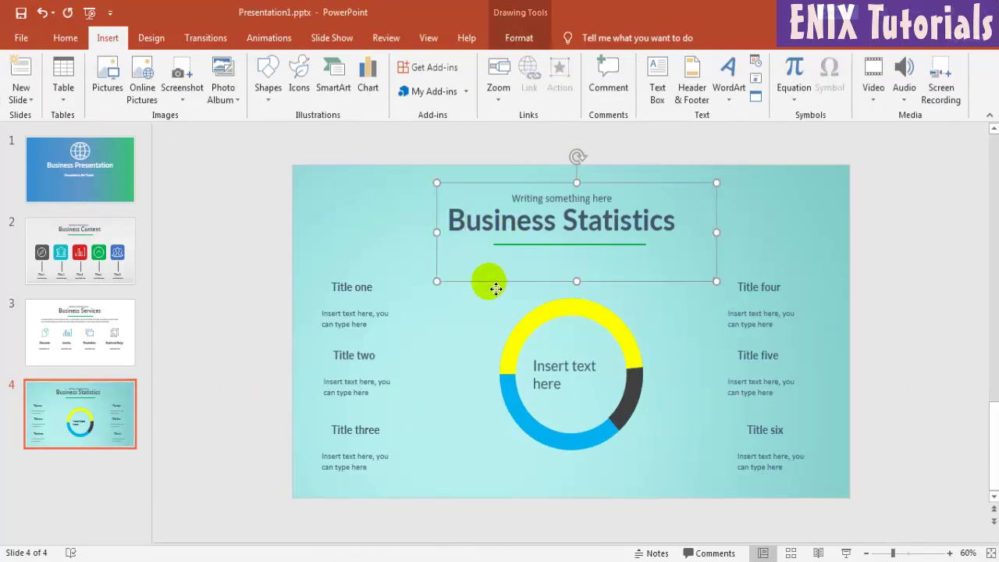
{"action": "right_click", "coordinate": [496, 288]}
{"action": "left_click", "coordinate": [476, 310]}
{"action": "right_click", "coordinate": [59, 502]}
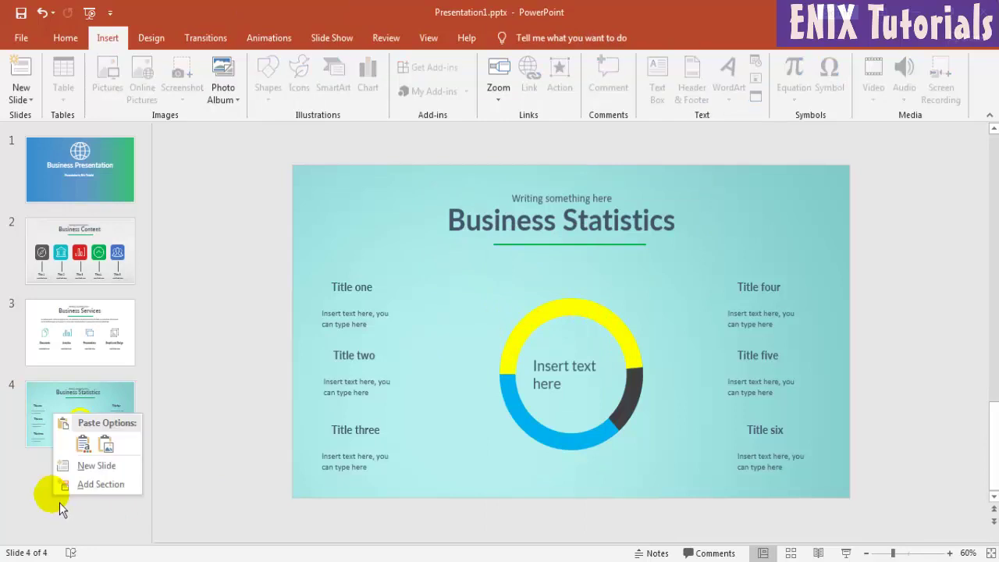
{"action": "left_click", "coordinate": [81, 468]}
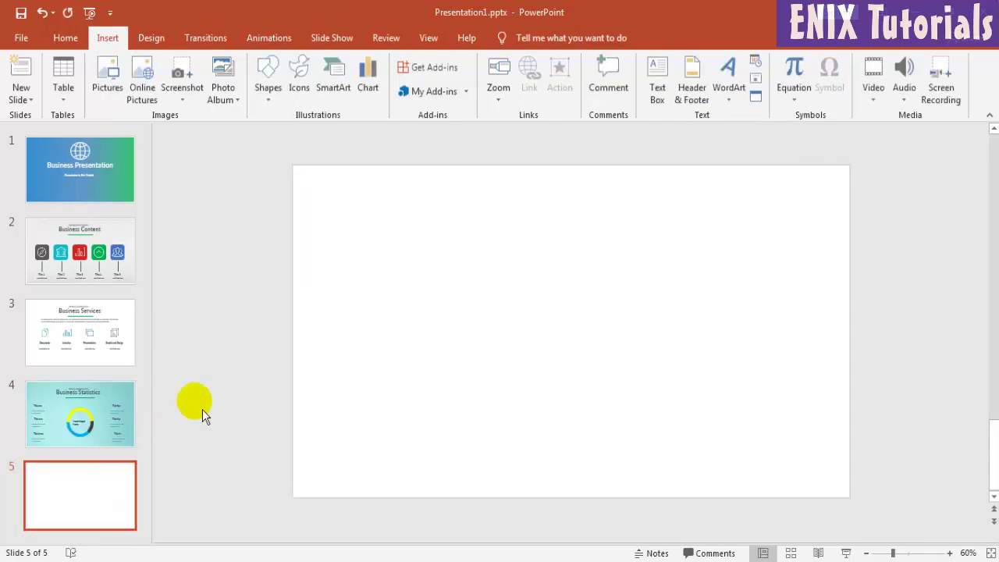
{"action": "right_click", "coordinate": [426, 247]}
{"action": "left_click", "coordinate": [449, 265]}
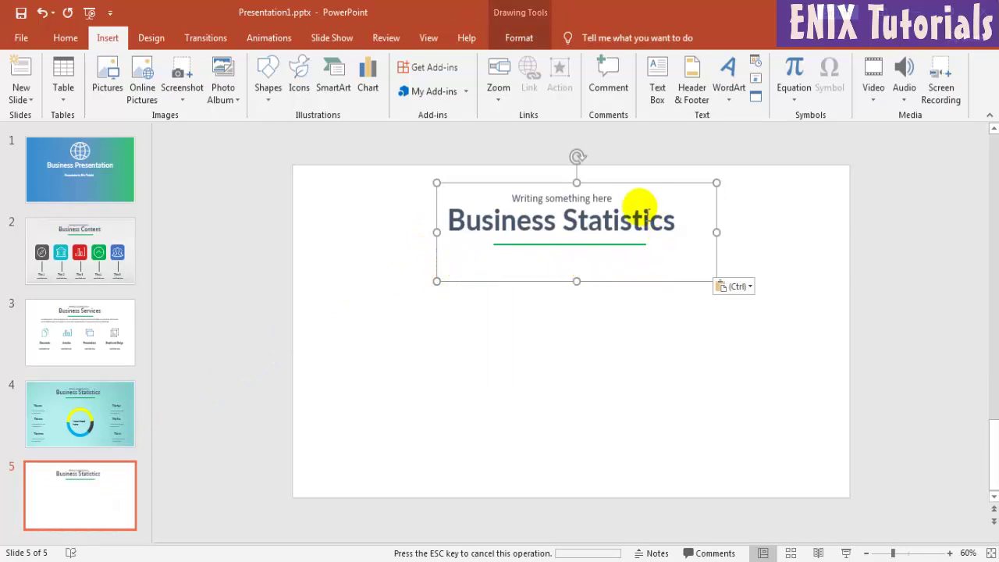
Change the heading to 'Business Product', narrow its box and move it to the slide's left
{"action": "left_click", "coordinate": [642, 220]}
{"action": "left_click_drag", "start_coordinate": [564, 222], "coordinate": [678, 234]}
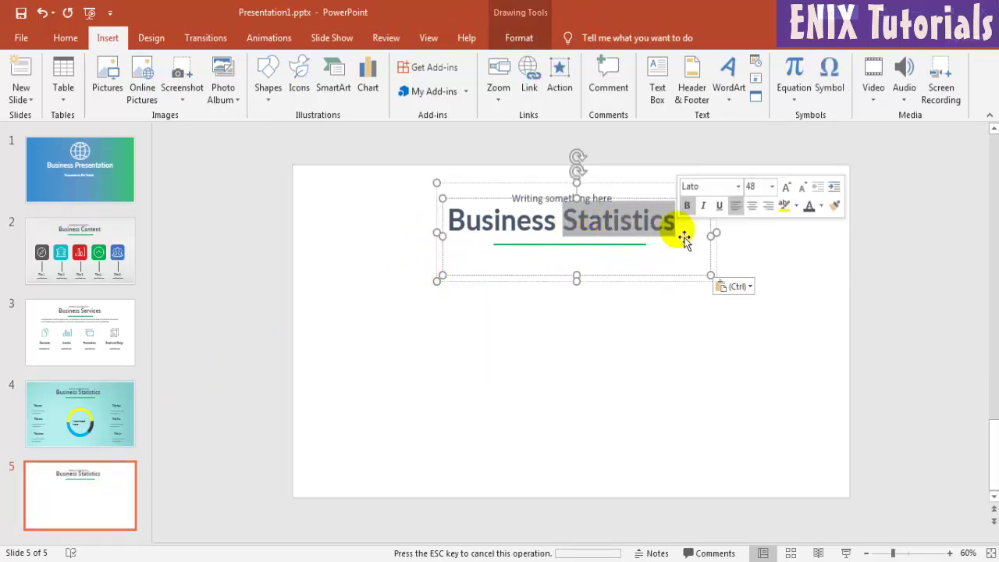
{"action": "type", "text": "Produc"}
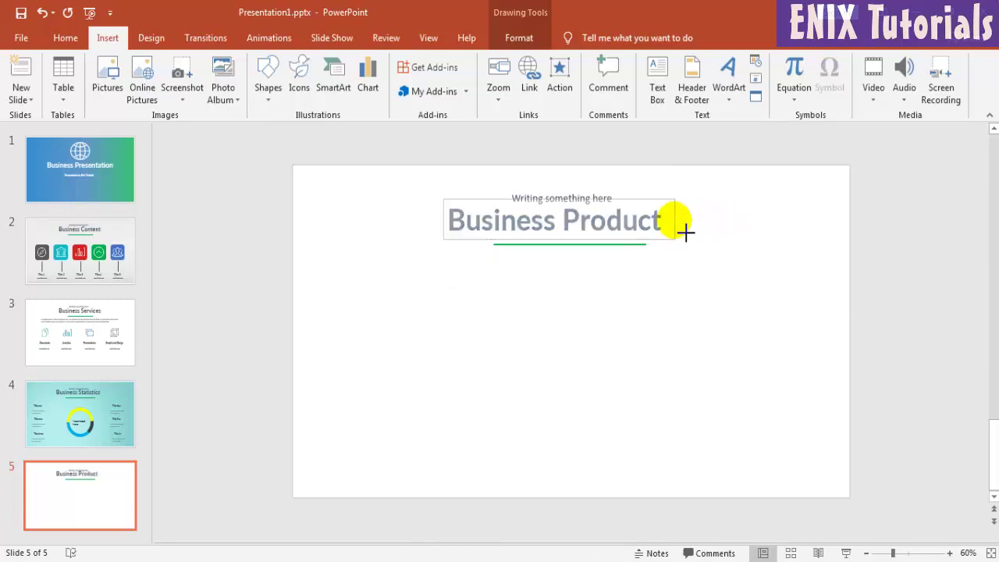
{"action": "left_click_drag", "start_coordinate": [715, 227], "coordinate": [679, 227]}
{"action": "left_click", "coordinate": [707, 262]}
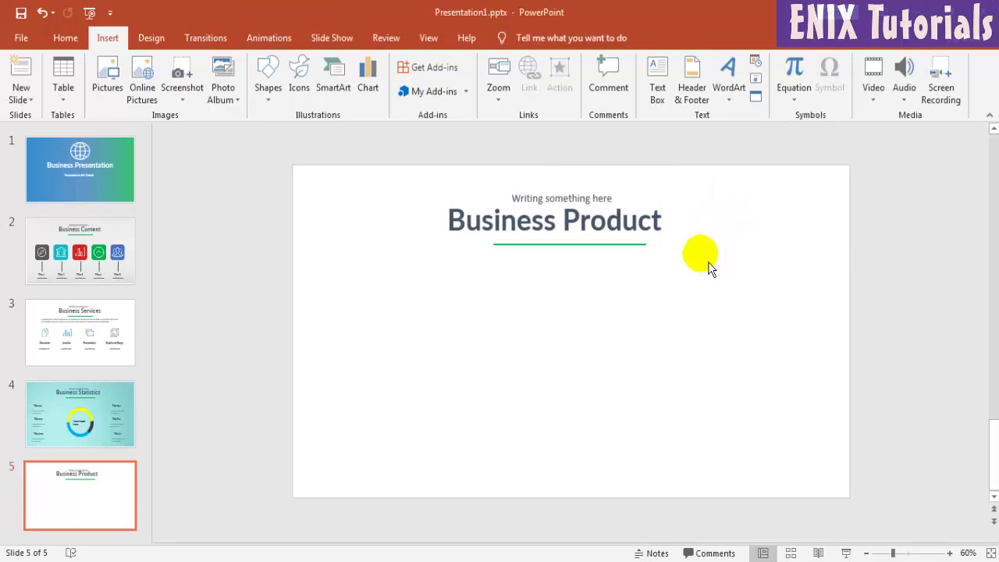
{"action": "left_click", "coordinate": [660, 246]}
{"action": "left_click_drag", "start_coordinate": [673, 260], "coordinate": [541, 260]}
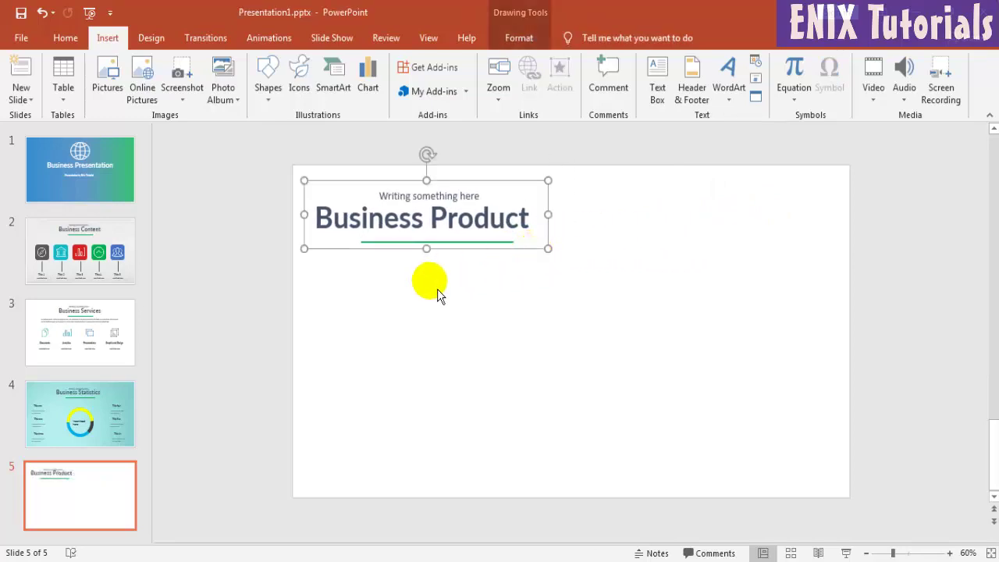
{"action": "left_click", "coordinate": [235, 291]}
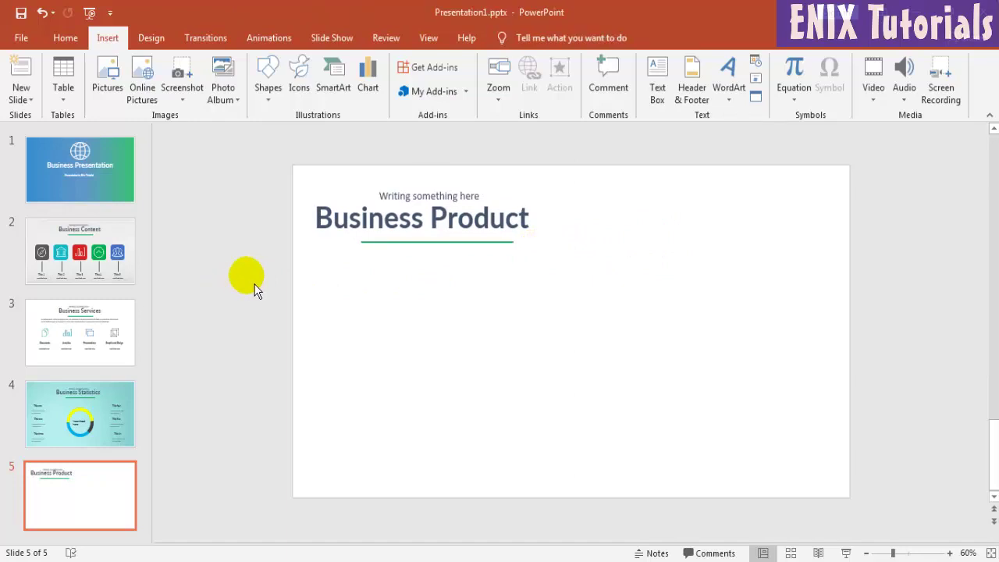
Move the green underline left under the title and shorten it from the right end
{"action": "left_click", "coordinate": [383, 238]}
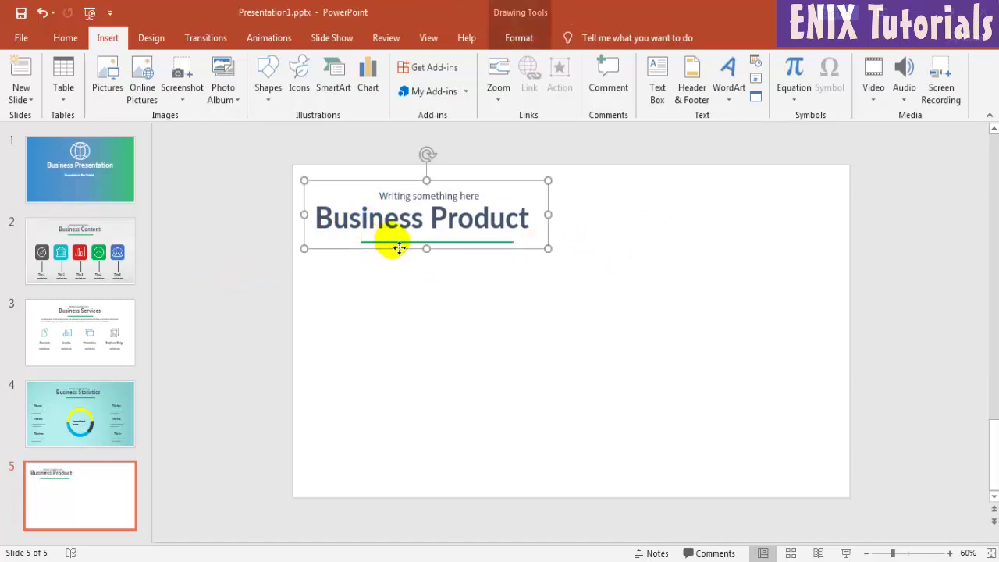
{"action": "left_click_drag", "start_coordinate": [411, 248], "coordinate": [367, 248]}
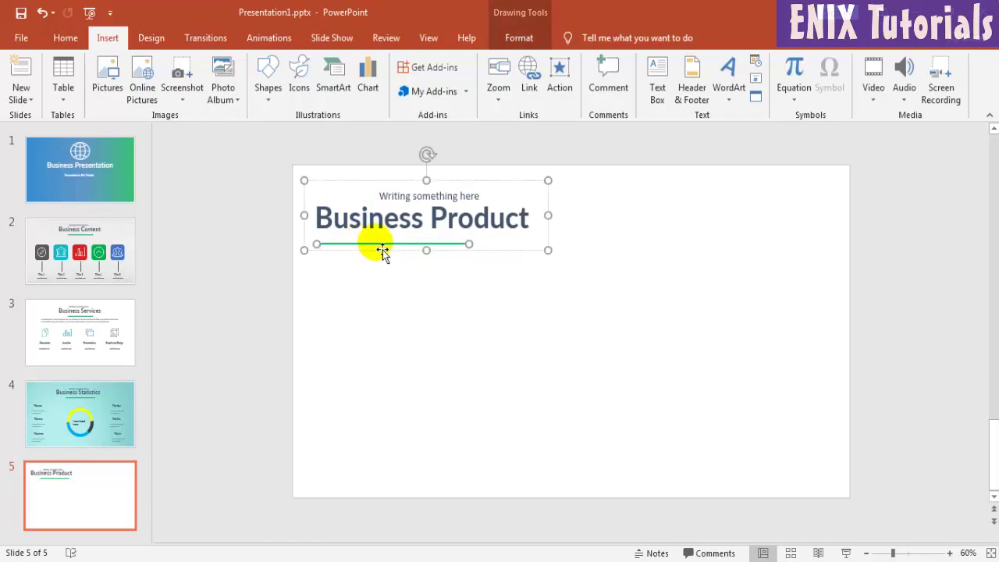
{"action": "left_click_drag", "start_coordinate": [470, 245], "coordinate": [435, 244]}
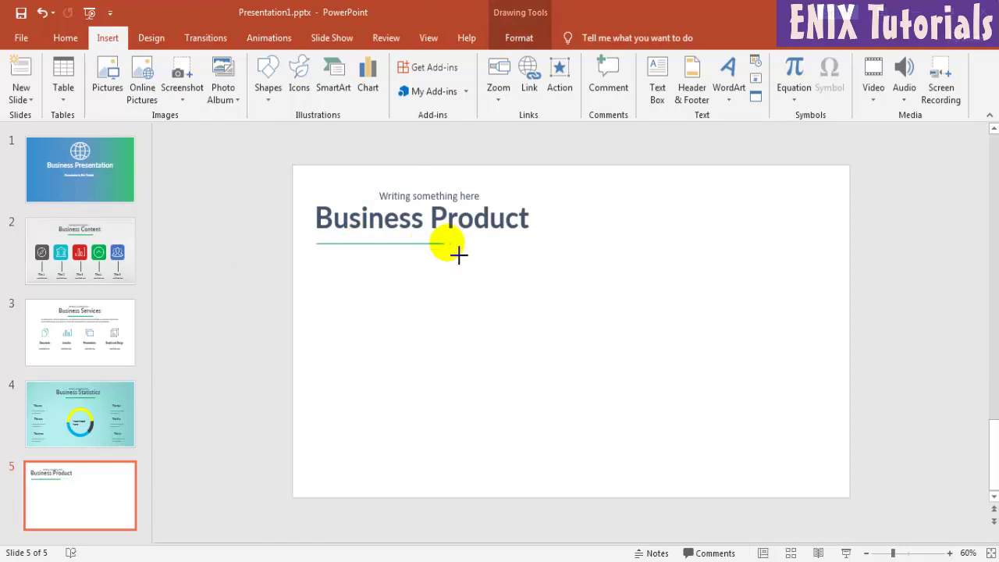
{"action": "left_click", "coordinate": [464, 340]}
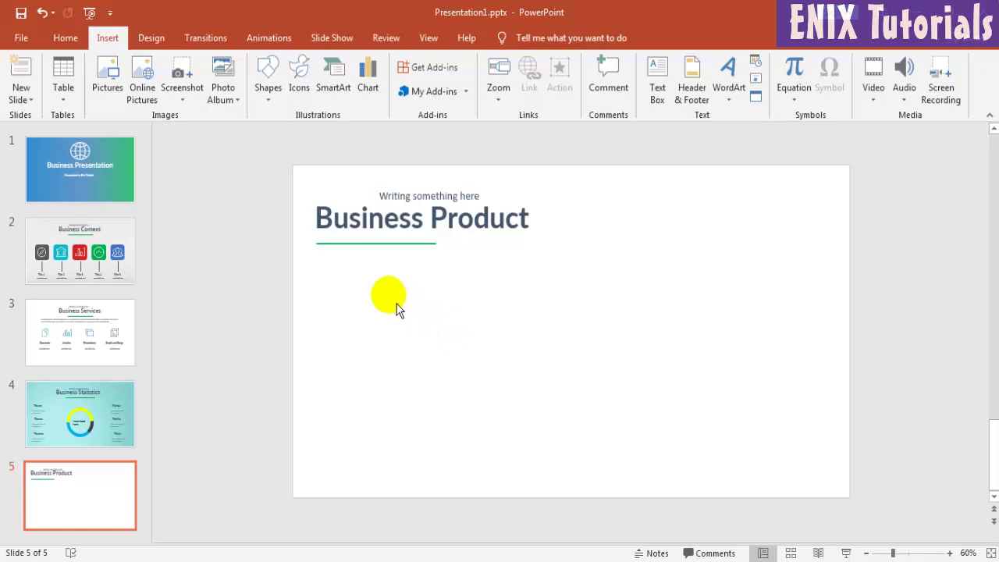
Insert the computer.png laptop picture from the pic1 folder
{"action": "left_click", "coordinate": [110, 78]}
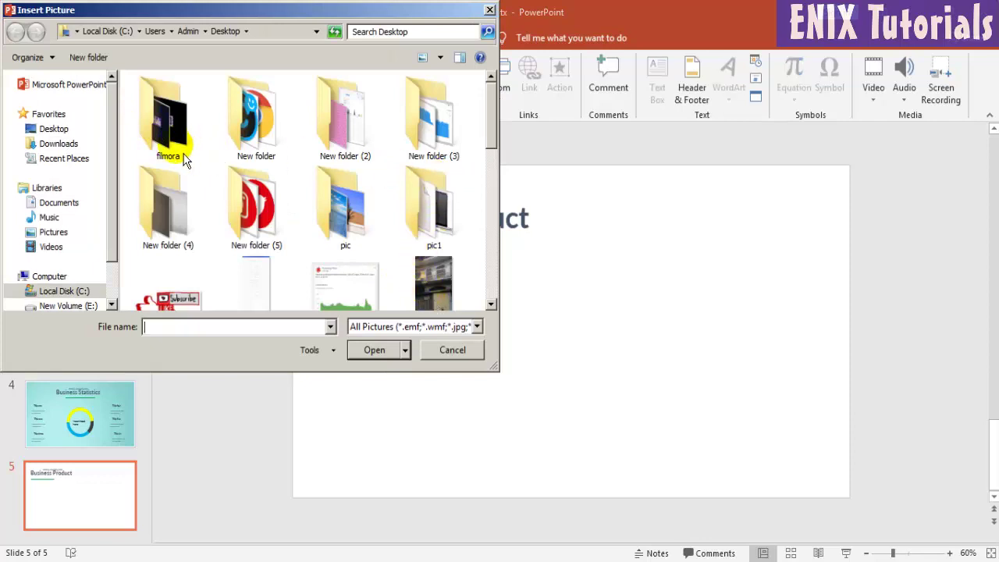
{"action": "left_click_drag", "start_coordinate": [485, 117], "coordinate": [488, 141]}
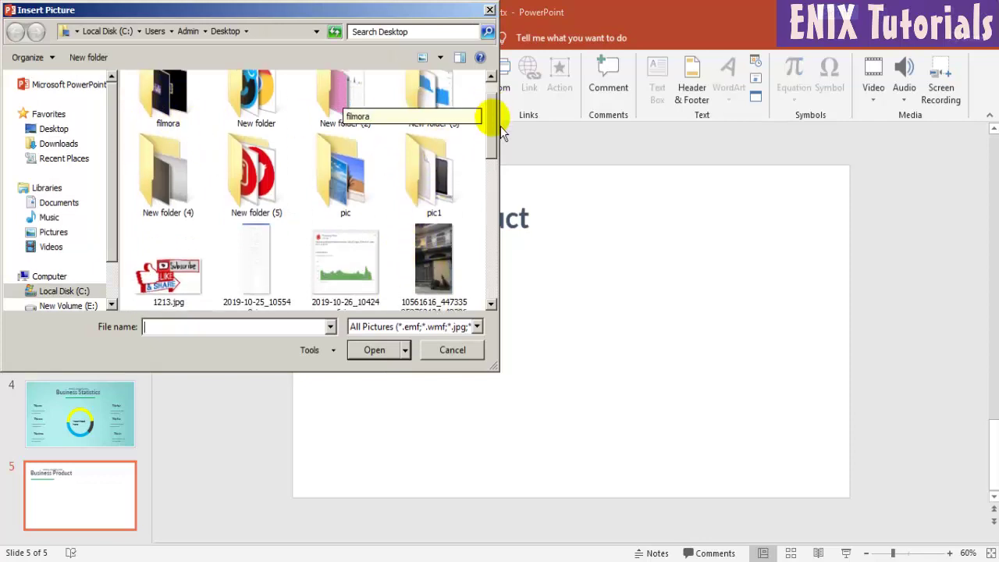
{"action": "double_click", "coordinate": [434, 113]}
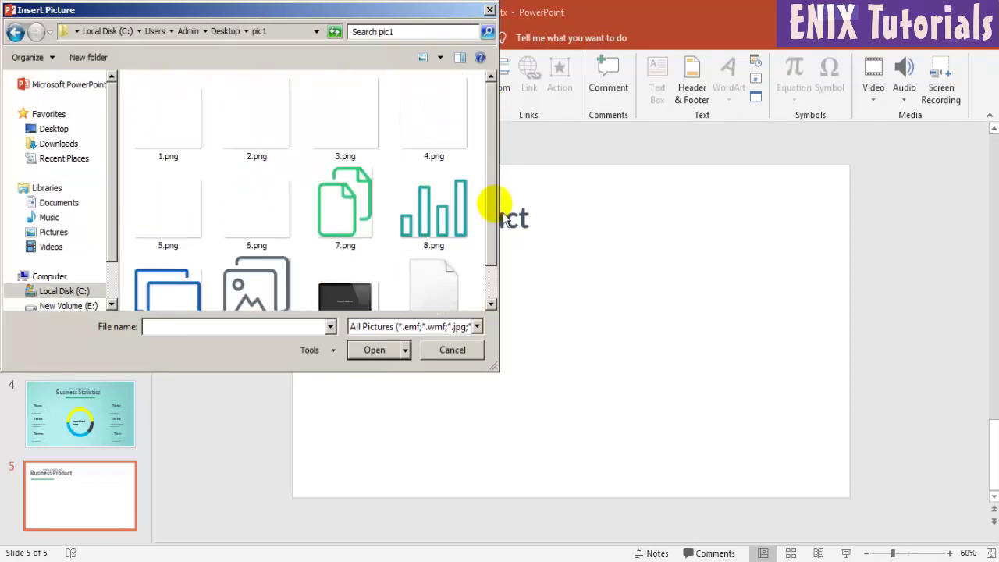
{"action": "left_click_drag", "start_coordinate": [492, 207], "coordinate": [491, 289]}
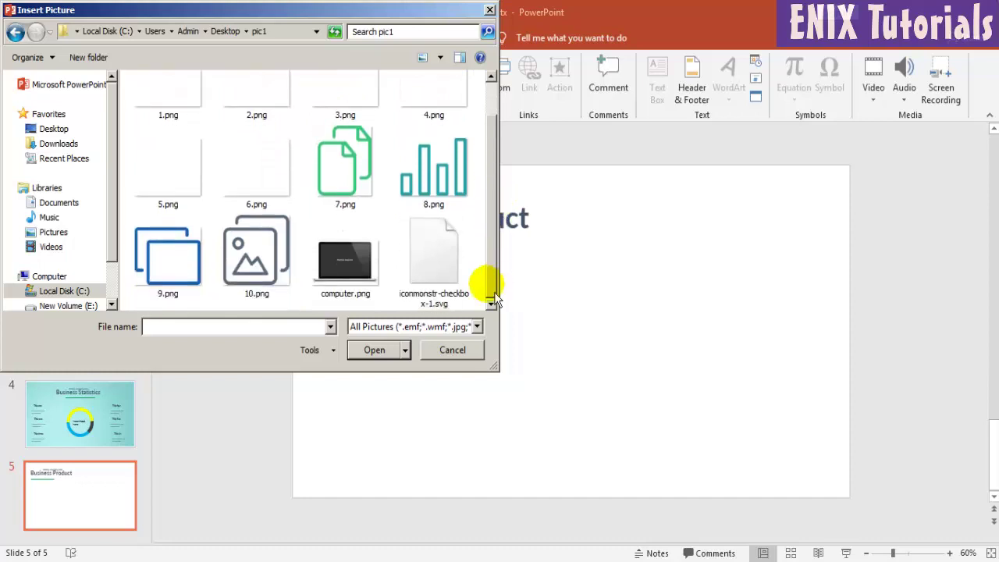
{"action": "double_click", "coordinate": [364, 289]}
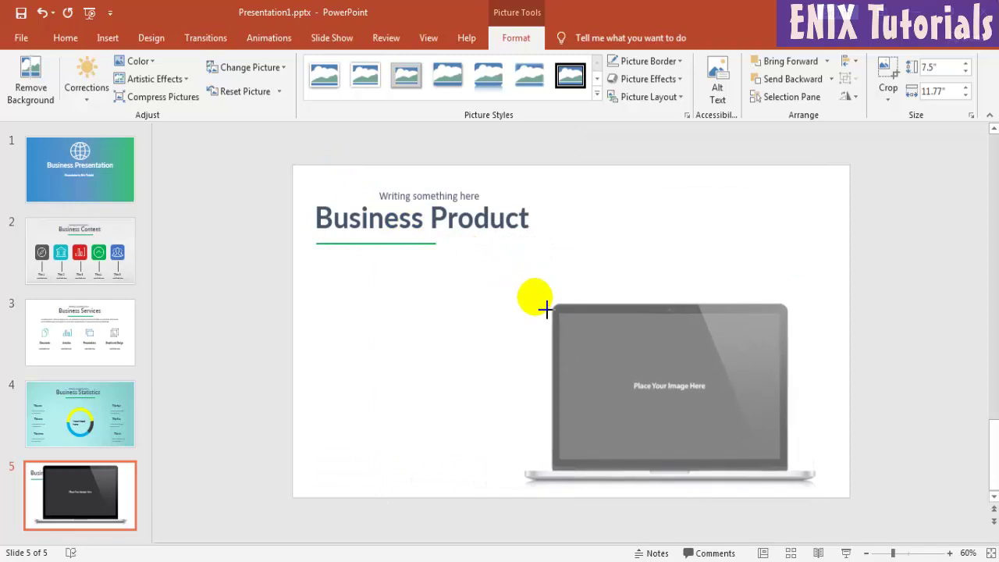
Scale the laptop picture down and place it at the lower right of the slide
{"action": "left_click_drag", "start_coordinate": [336, 179], "coordinate": [535, 301]}
{"action": "left_click_drag", "start_coordinate": [602, 383], "coordinate": [647, 335]}
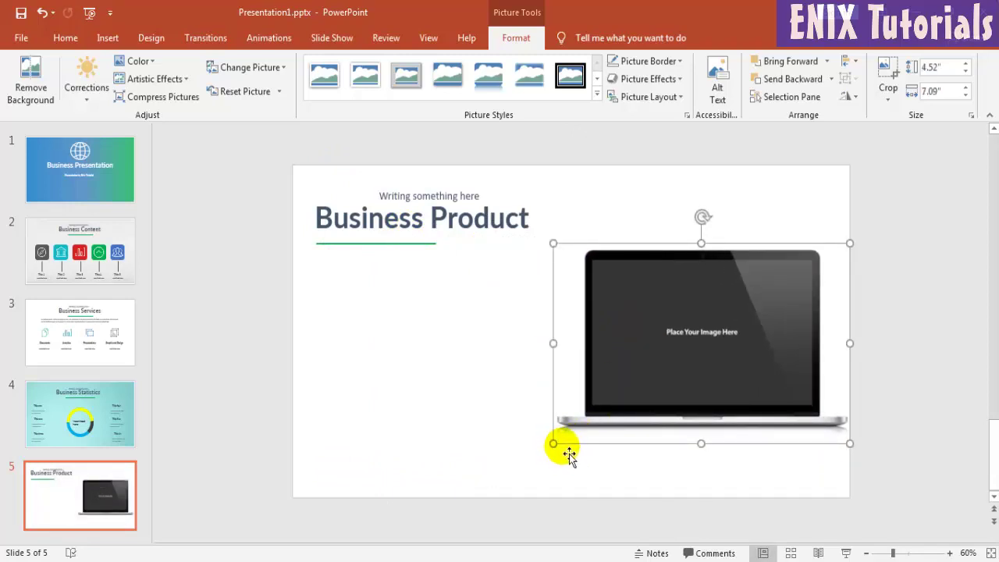
{"action": "left_click_drag", "start_coordinate": [619, 401], "coordinate": [625, 401]}
{"action": "left_click", "coordinate": [940, 505]}
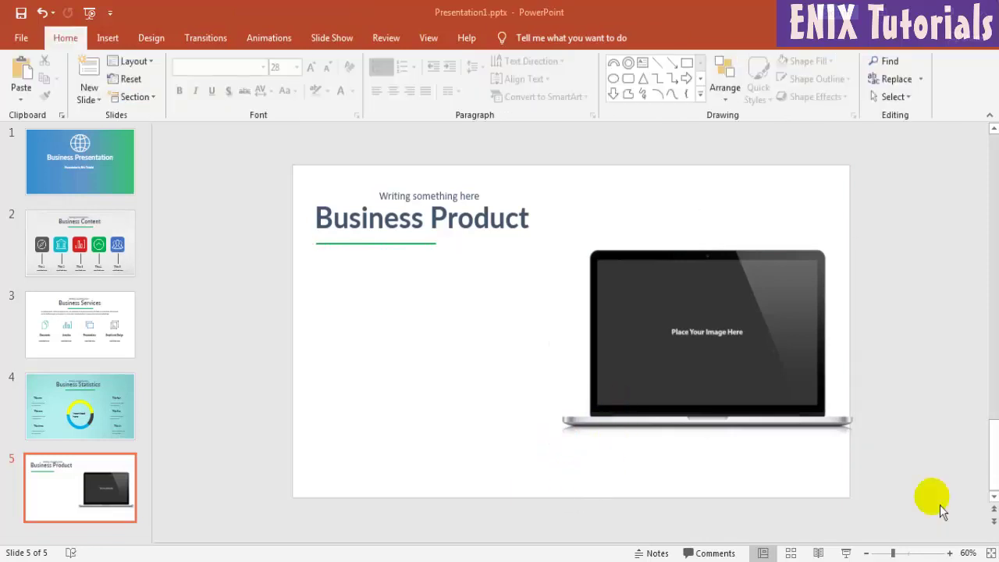
Draw a picture placeholder on a blank layout in Slide Master view
{"action": "left_click", "coordinate": [431, 44]}
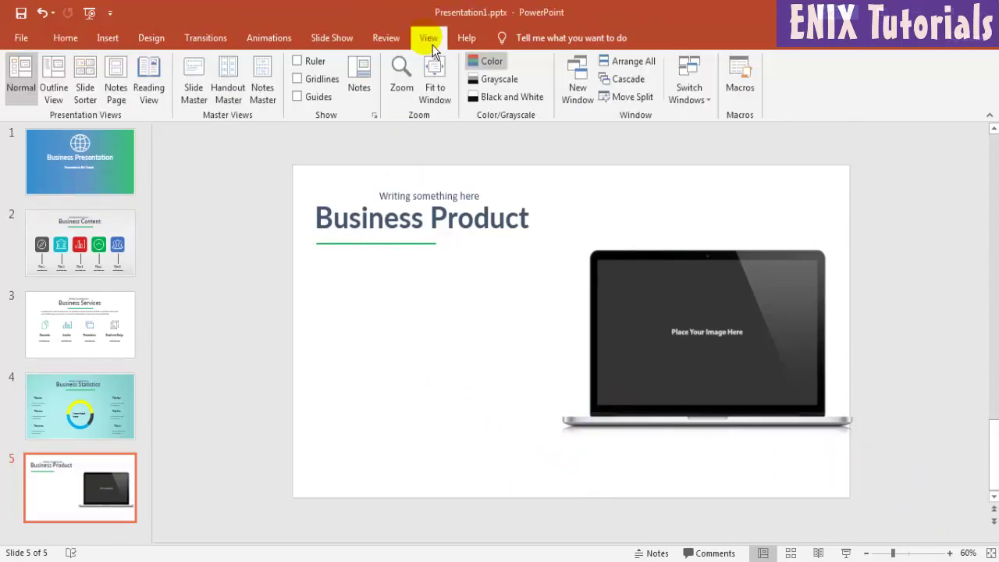
{"action": "left_click", "coordinate": [208, 78]}
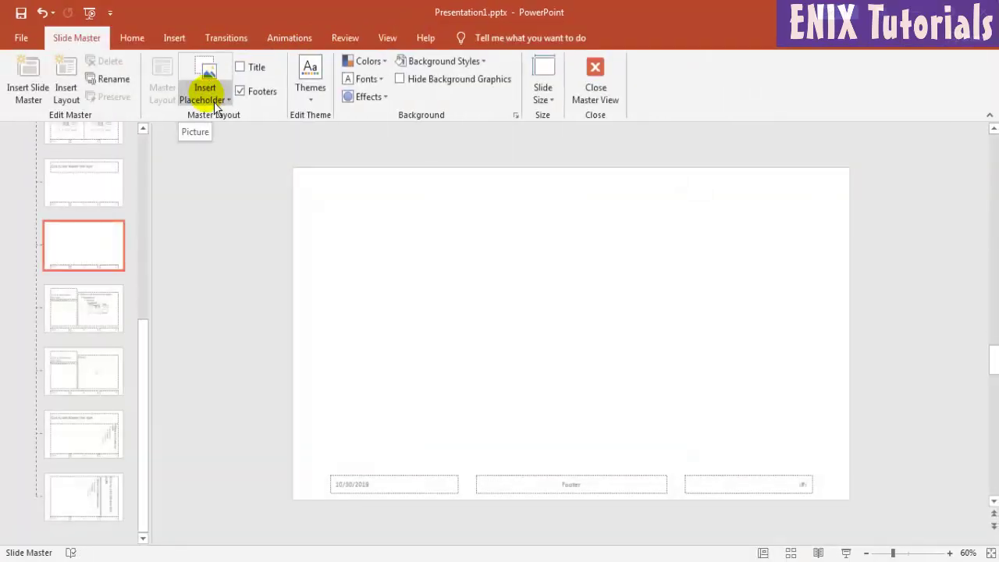
{"action": "left_click", "coordinate": [225, 103]}
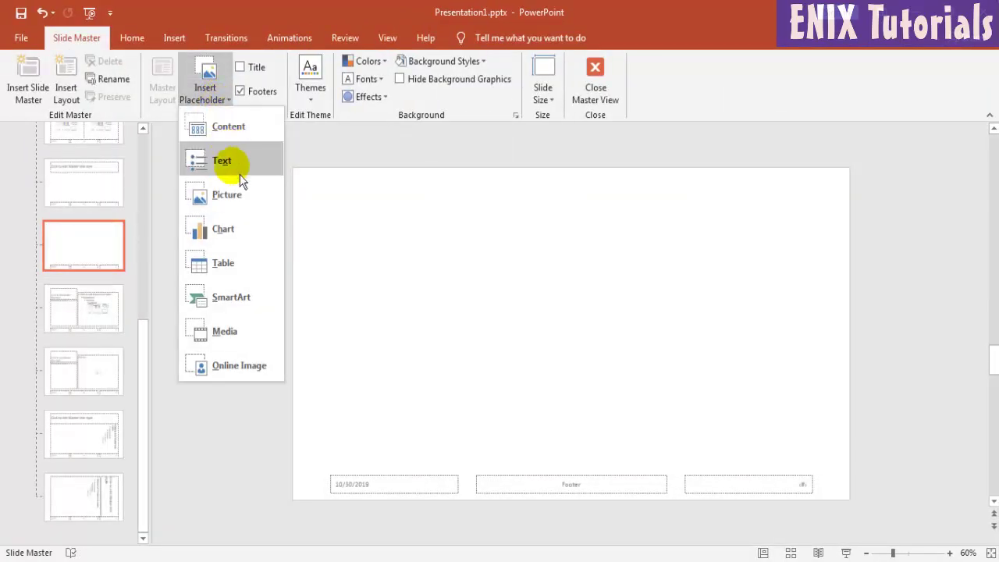
{"action": "left_click", "coordinate": [220, 197]}
{"action": "left_click_drag", "start_coordinate": [338, 209], "coordinate": [512, 334]}
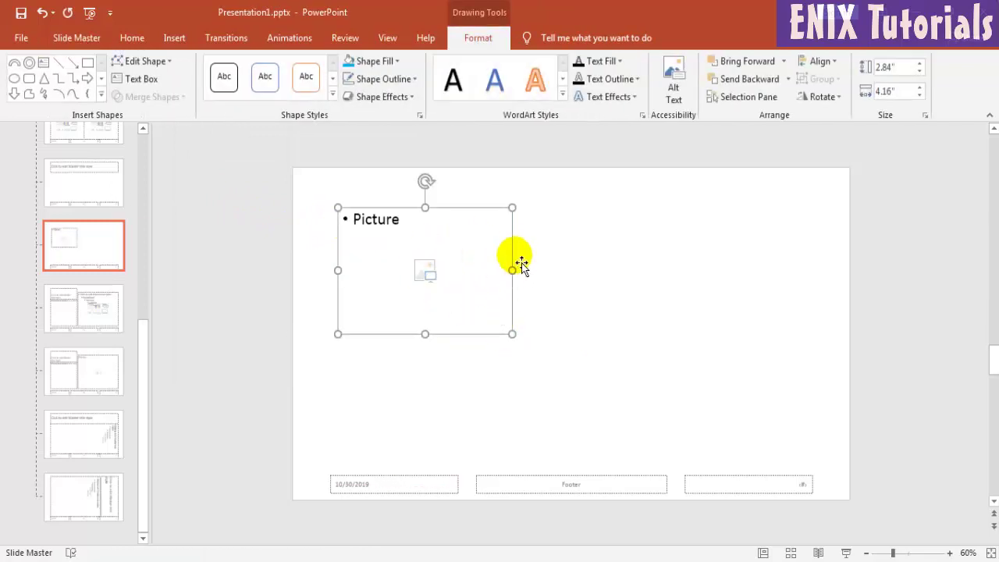
Copy the picture placeholder and close Master View
{"action": "right_click", "coordinate": [519, 253]}
{"action": "left_click", "coordinate": [573, 257]}
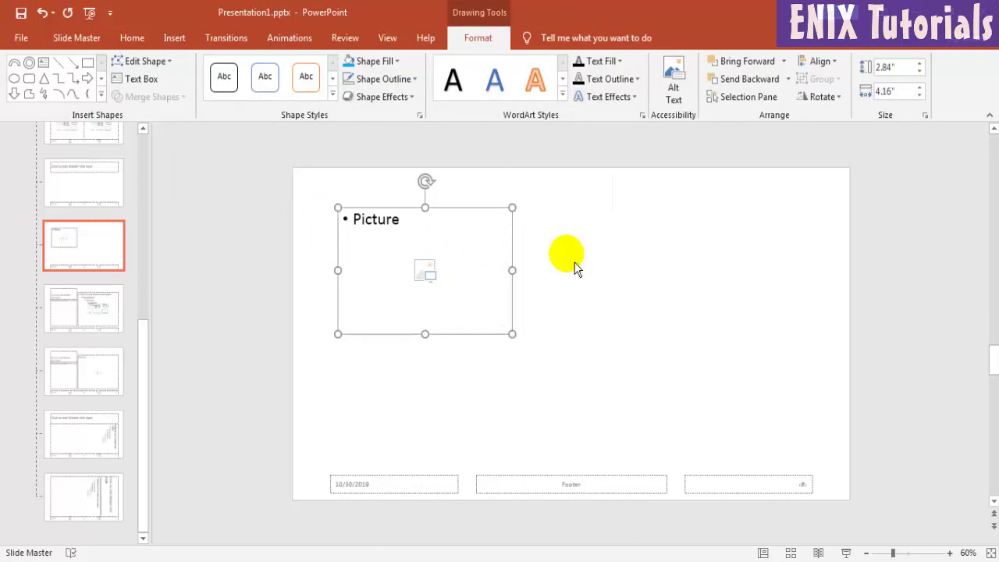
{"action": "left_click", "coordinate": [81, 37]}
Paste the copied picture placeholder onto slide 5
{"action": "left_click", "coordinate": [596, 94]}
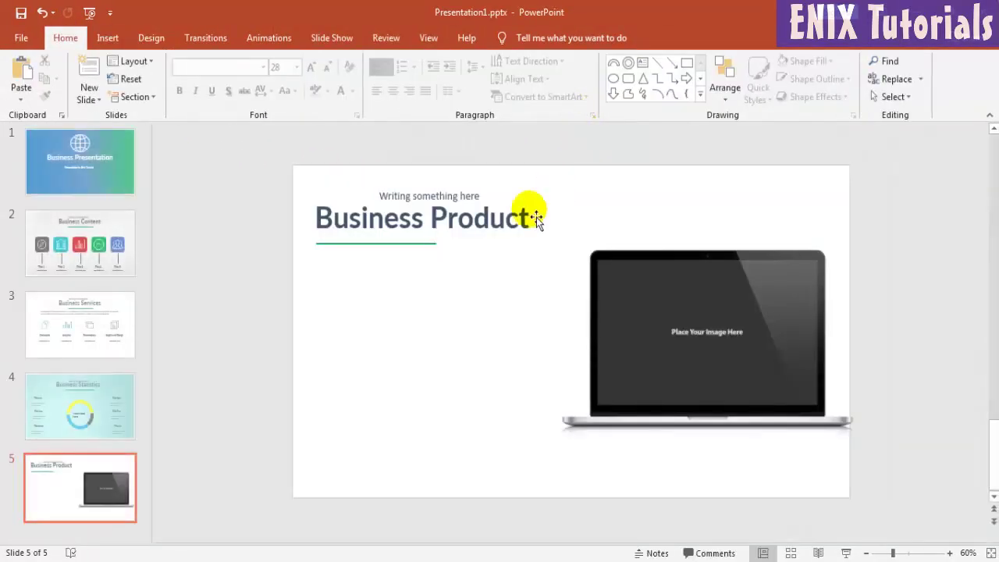
{"action": "right_click", "coordinate": [397, 290]}
{"action": "left_click", "coordinate": [419, 311]}
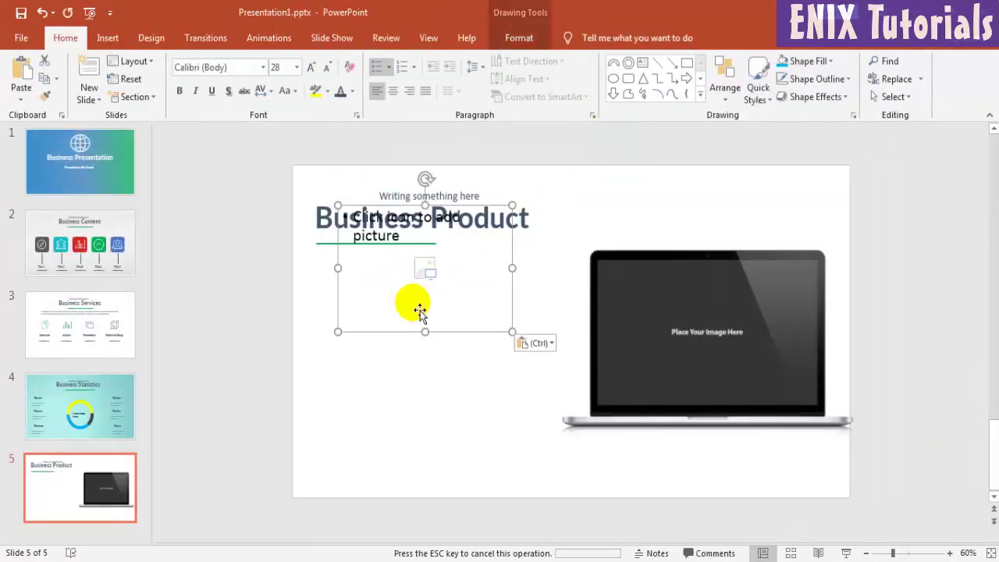
{"action": "left_click_drag", "start_coordinate": [465, 343], "coordinate": [493, 398]}
Remove the placeholder's bullet and drag it over the laptop's screen
{"action": "left_click", "coordinate": [437, 306]}
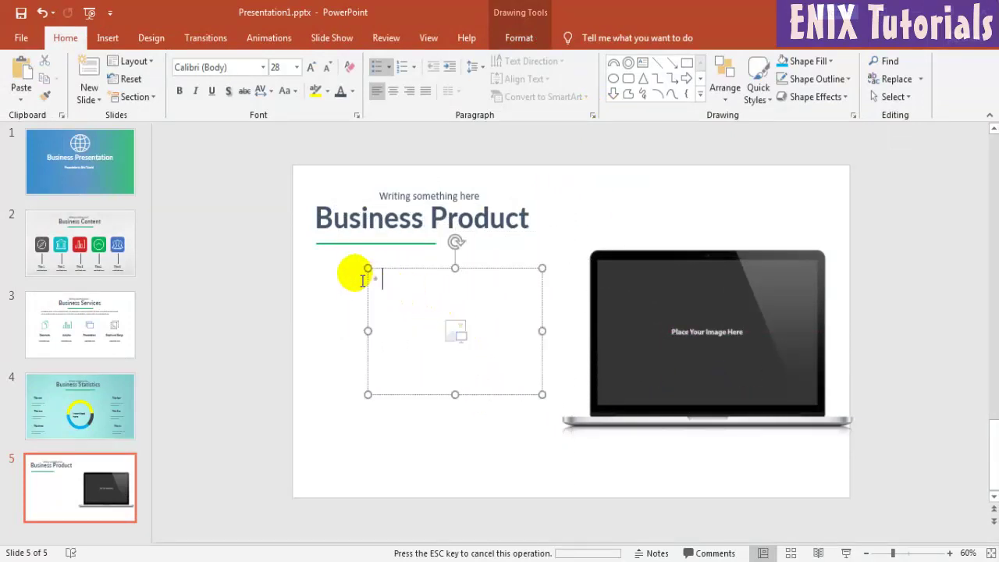
{"action": "key", "text": "BackSpace"}
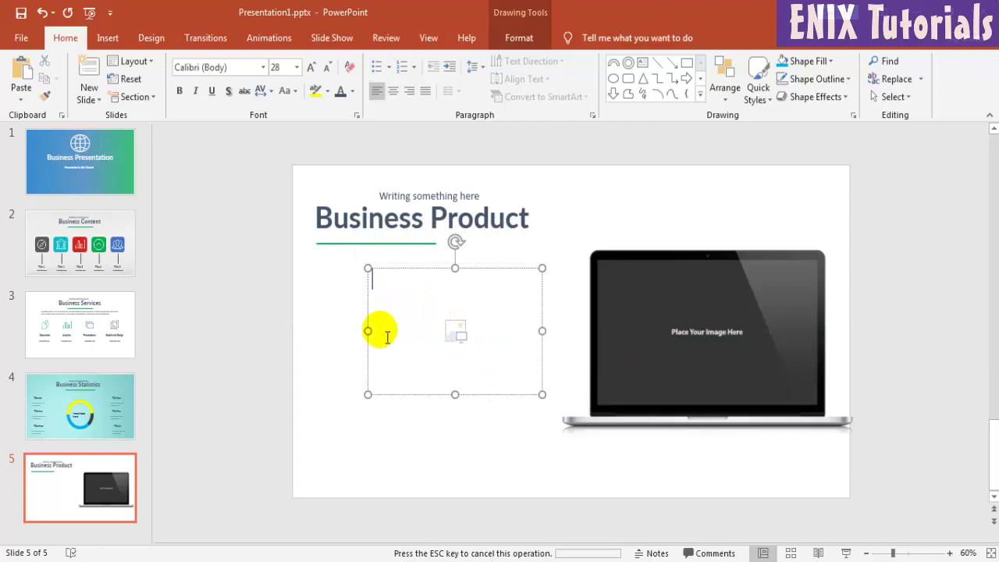
{"action": "left_click", "coordinate": [535, 402]}
{"action": "mouse_move", "coordinate": [535, 403]}
{"action": "left_mouse_down"}
{"action": "mouse_move", "coordinate": [763, 407]}
{"action": "mouse_move", "coordinate": [763, 391]}
{"action": "mouse_move", "coordinate": [826, 416]}
{"action": "mouse_move", "coordinate": [817, 404]}
{"action": "left_mouse_up"}
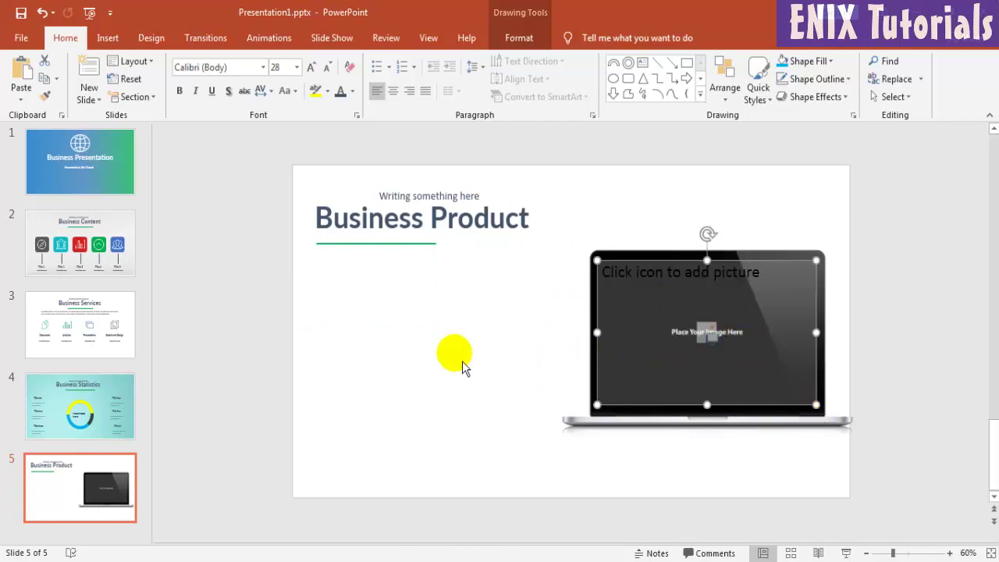
{"action": "left_click", "coordinate": [461, 360]}
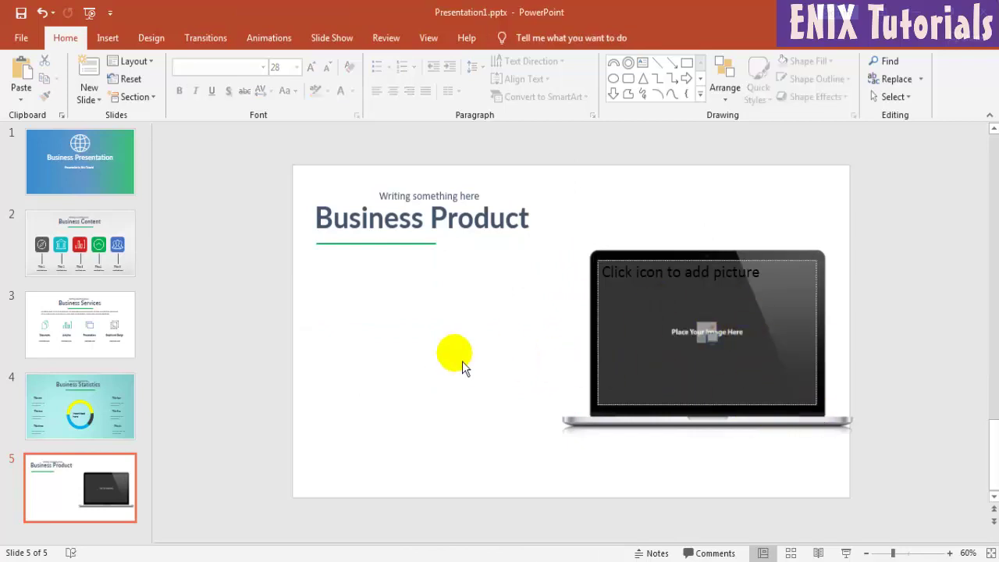
Fill the laptop screen placeholder with team-3373638_1280.jpg from Desktop's New folder (4)
{"action": "left_click", "coordinate": [722, 341]}
{"action": "left_click", "coordinate": [53, 129]}
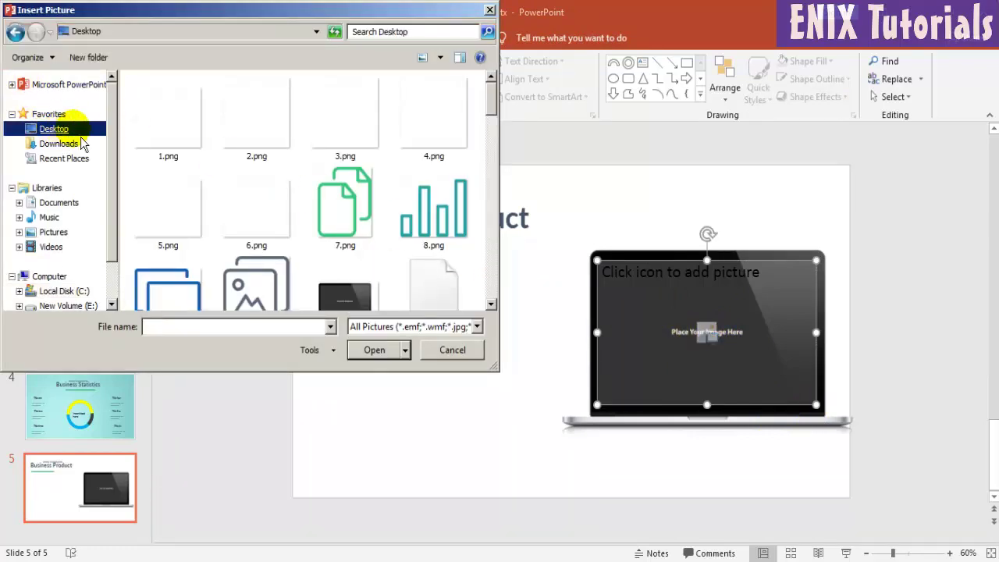
{"action": "left_click_drag", "start_coordinate": [495, 89], "coordinate": [501, 156]}
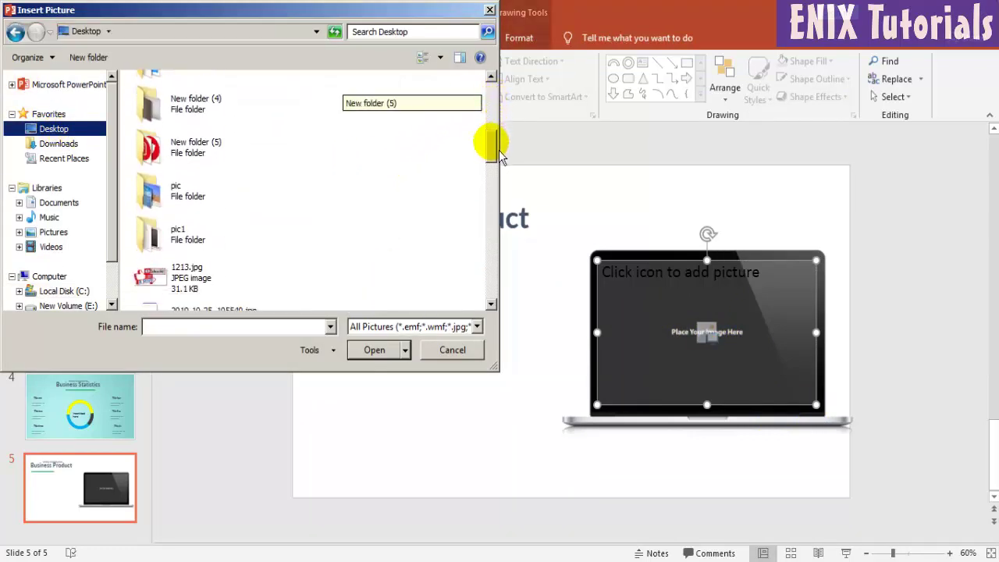
{"action": "double_click", "coordinate": [195, 103]}
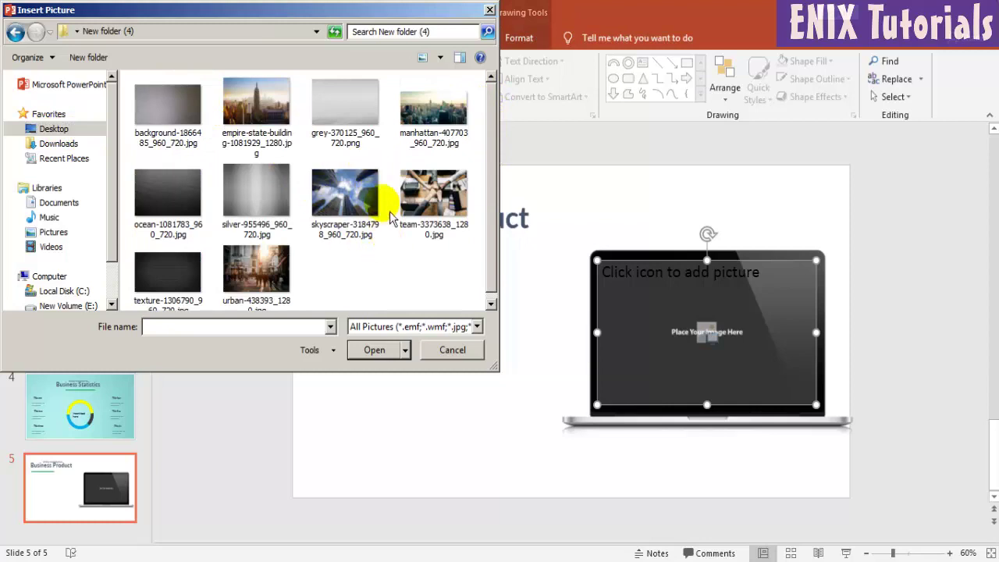
{"action": "double_click", "coordinate": [421, 191]}
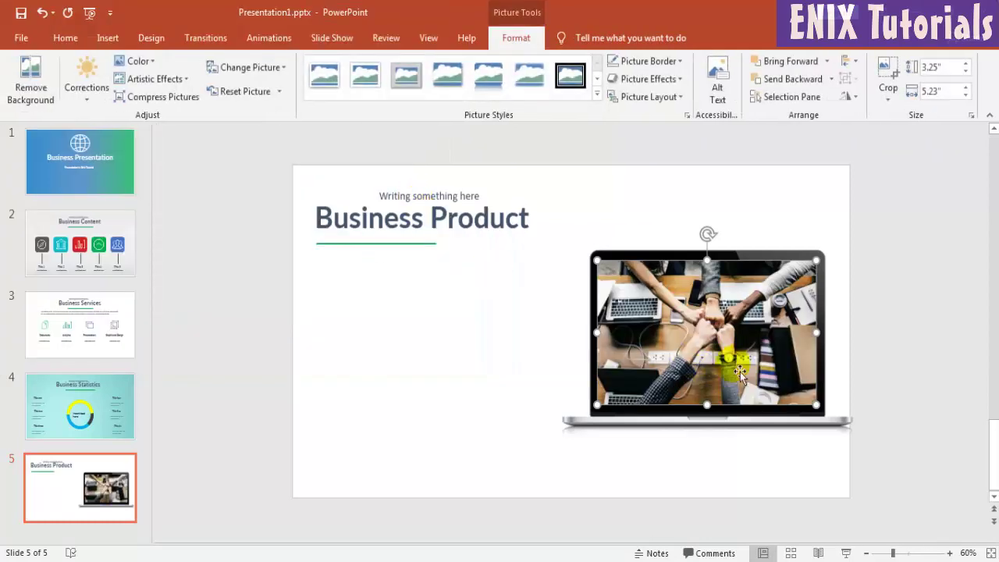
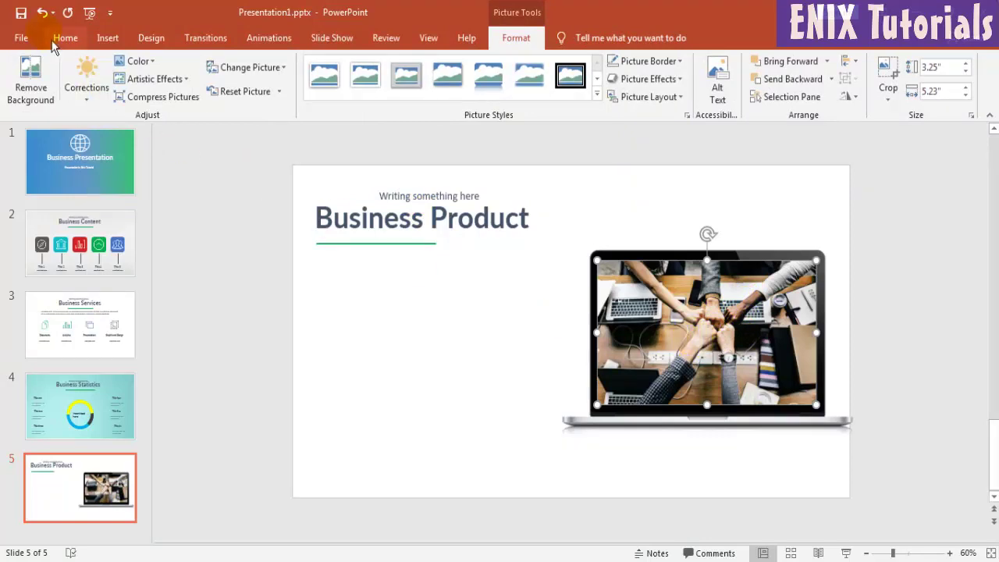
Undo the team photo to restore the laptop's empty picture placeholder, then pick the Text Box tool
{"action": "left_click", "coordinate": [42, 13]}
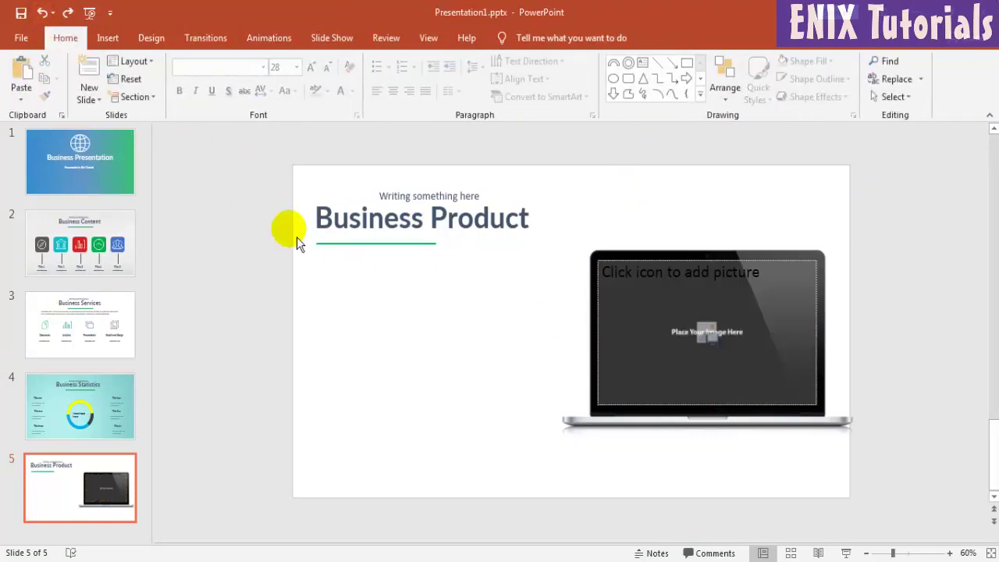
{"action": "left_click", "coordinate": [107, 40]}
{"action": "left_click", "coordinate": [657, 87]}
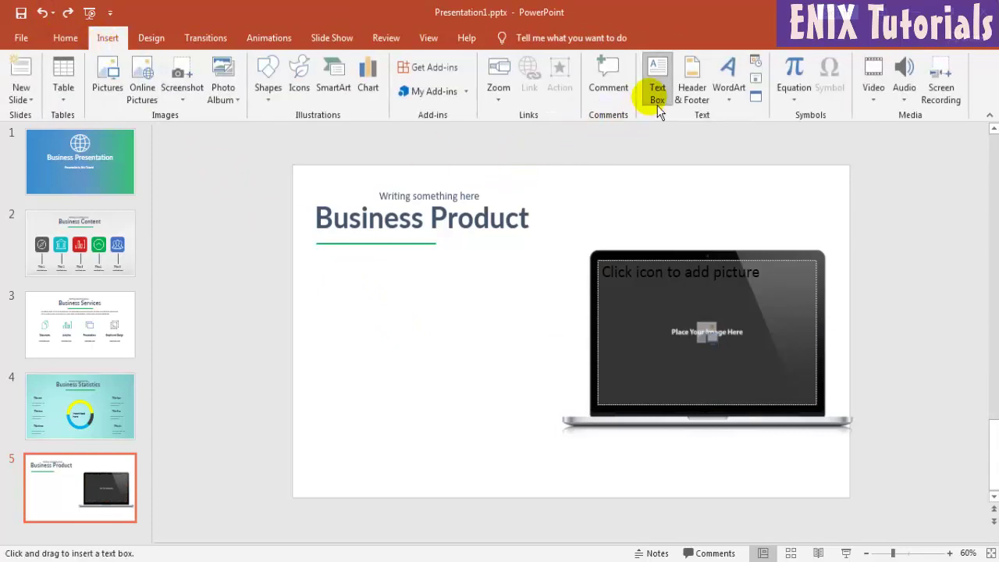
Add a 'Title one' text box with a copied body text box below it, widened to two lines
{"action": "left_click_drag", "start_coordinate": [322, 290], "coordinate": [465, 342]}
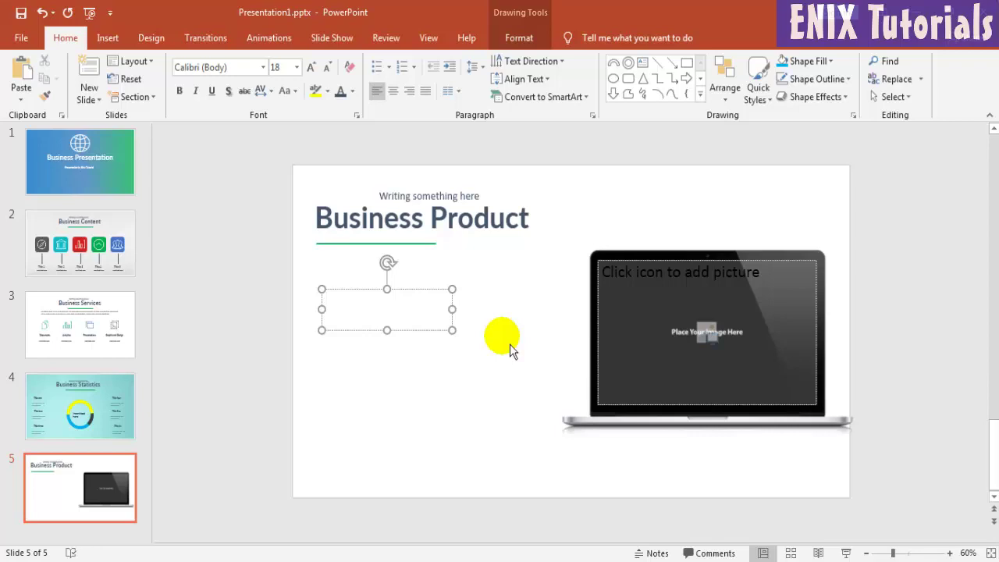
{"action": "type", "text": "Title one"}
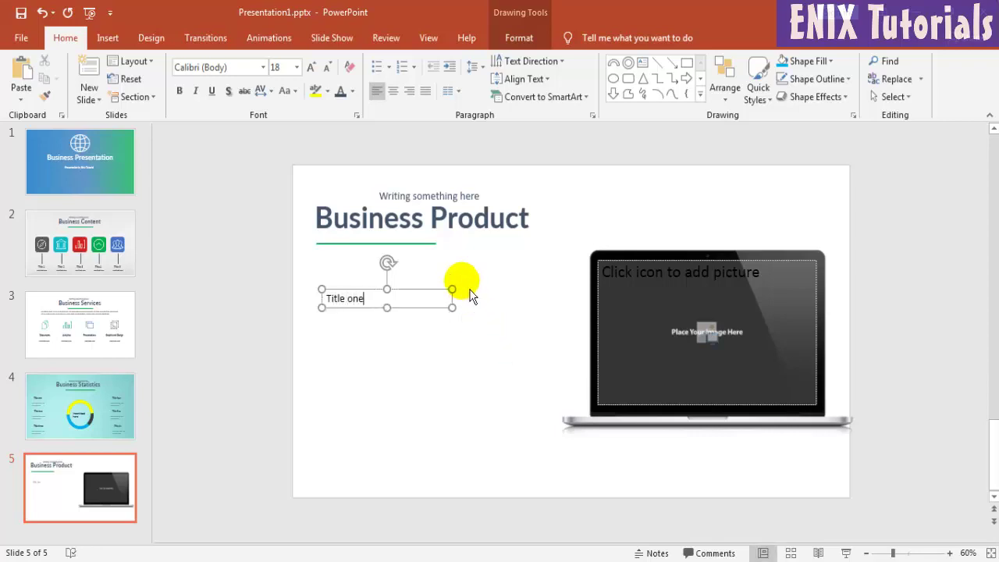
{"action": "left_click_drag", "start_coordinate": [454, 298], "coordinate": [400, 306]}
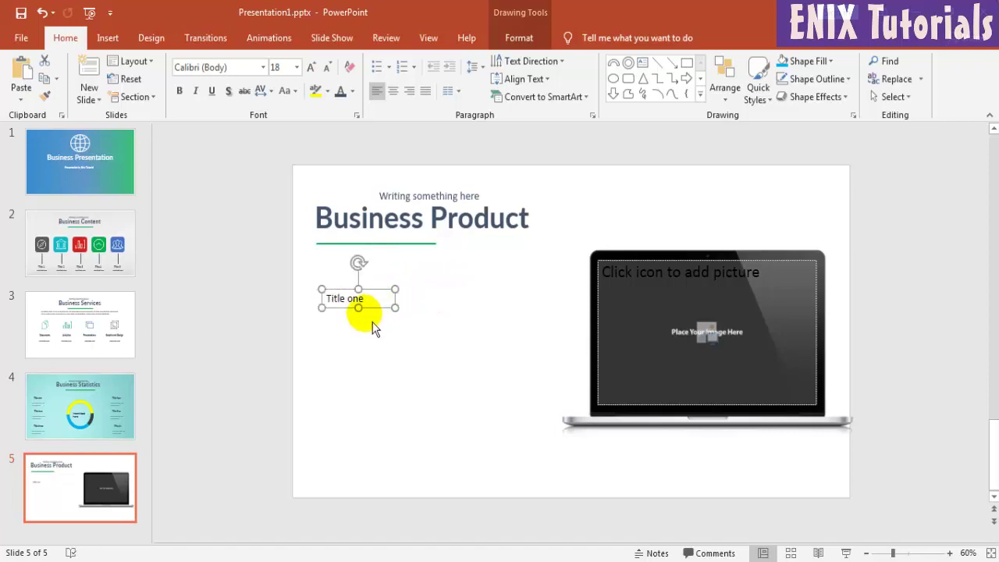
{"action": "left_click_drag", "start_coordinate": [382, 321], "coordinate": [382, 337]}
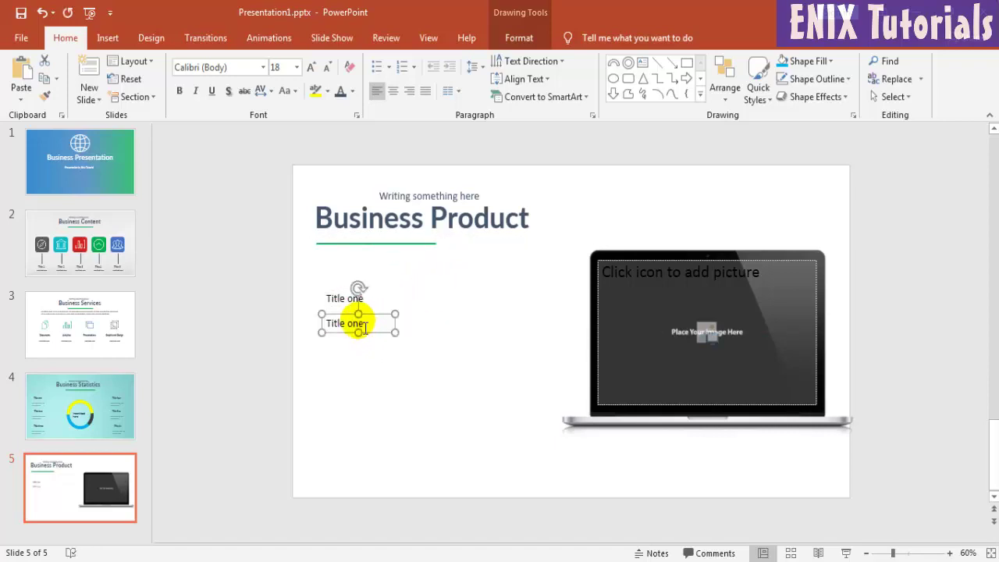
{"action": "type", "text": "Insert text"}
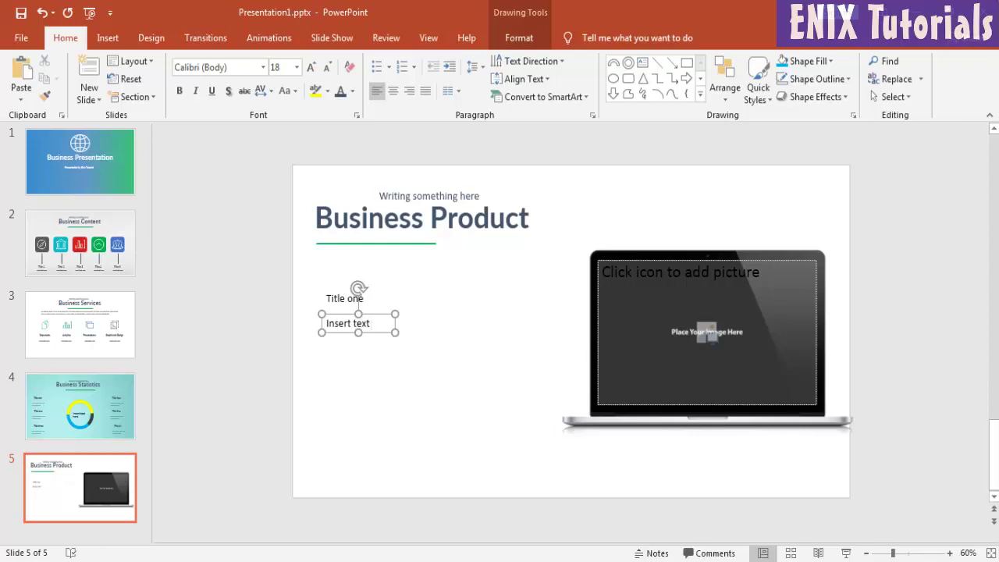
{"action": "type", "text": " here, you ca"}
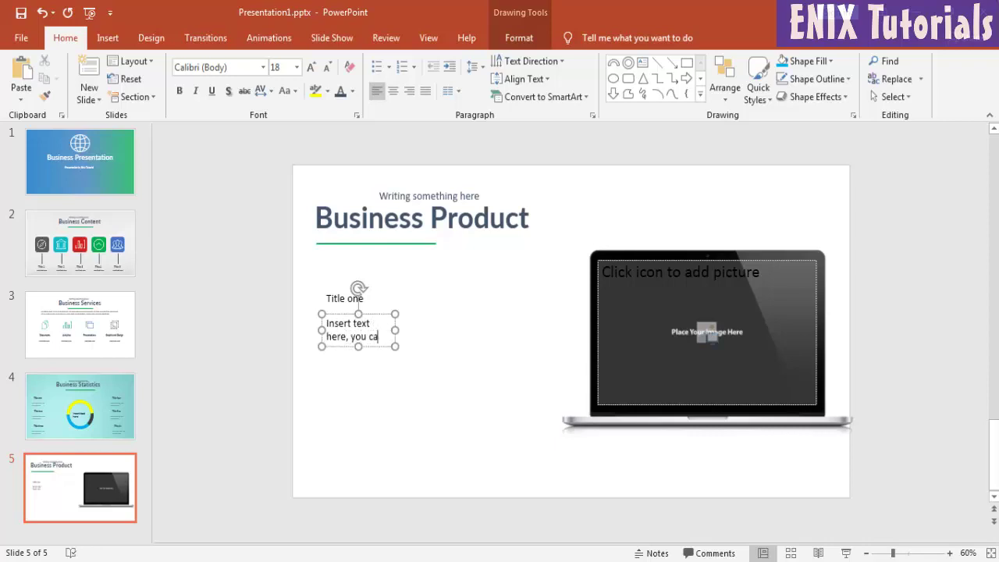
{"action": "type", "text": "n delete t"}
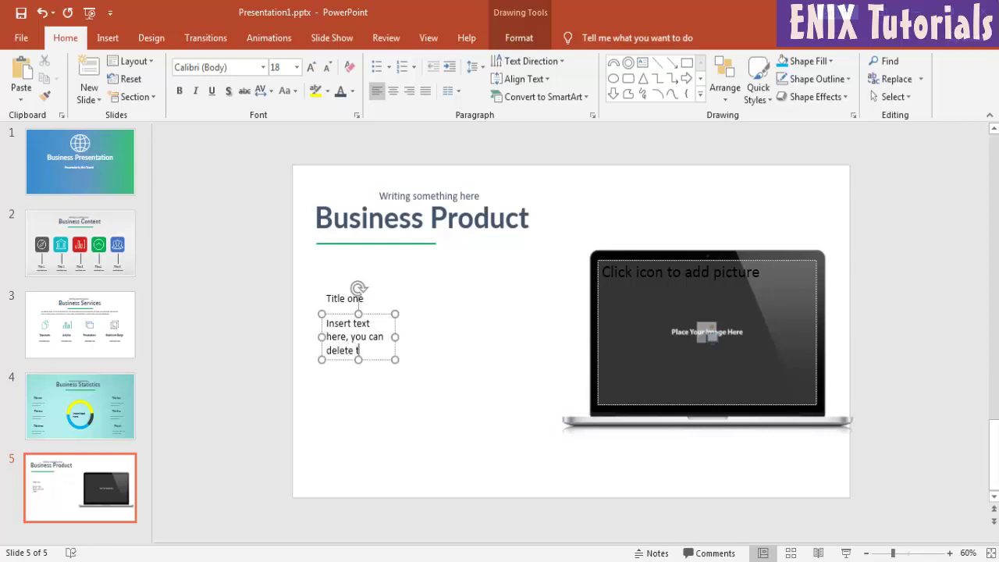
{"action": "type", "text": "his text and type"}
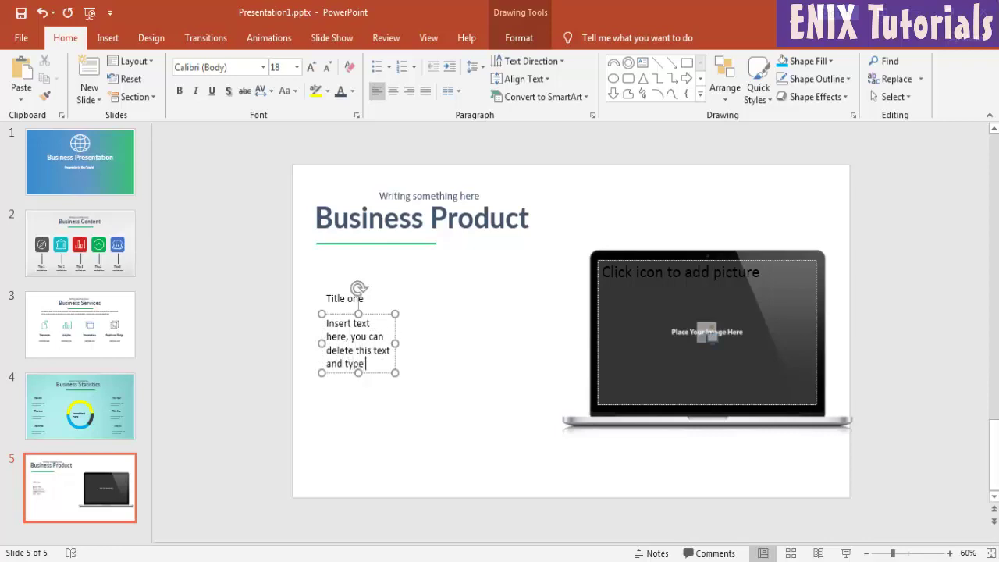
{"action": "type", "text": " you want"}
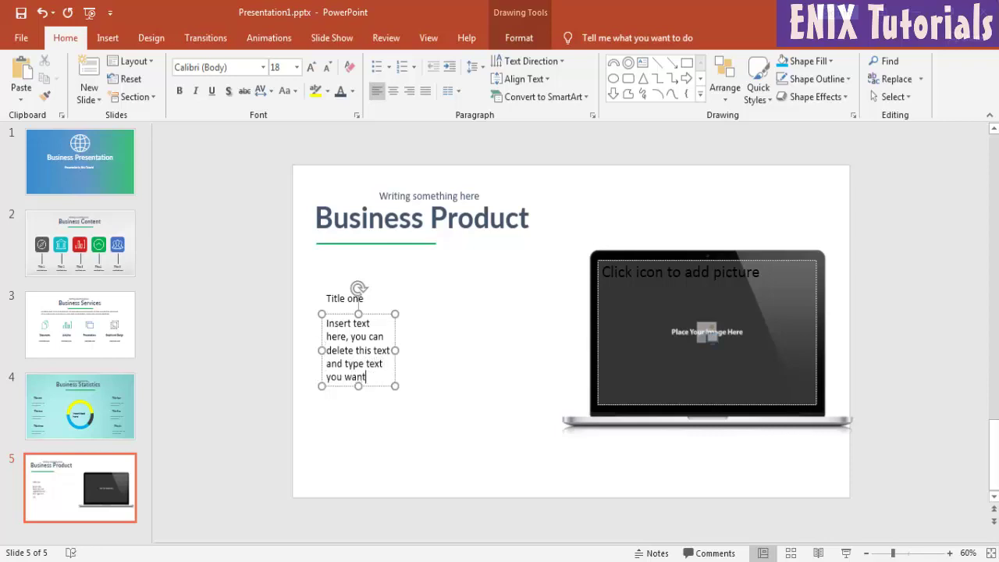
{"action": "key", "text": "ctrl+a"}
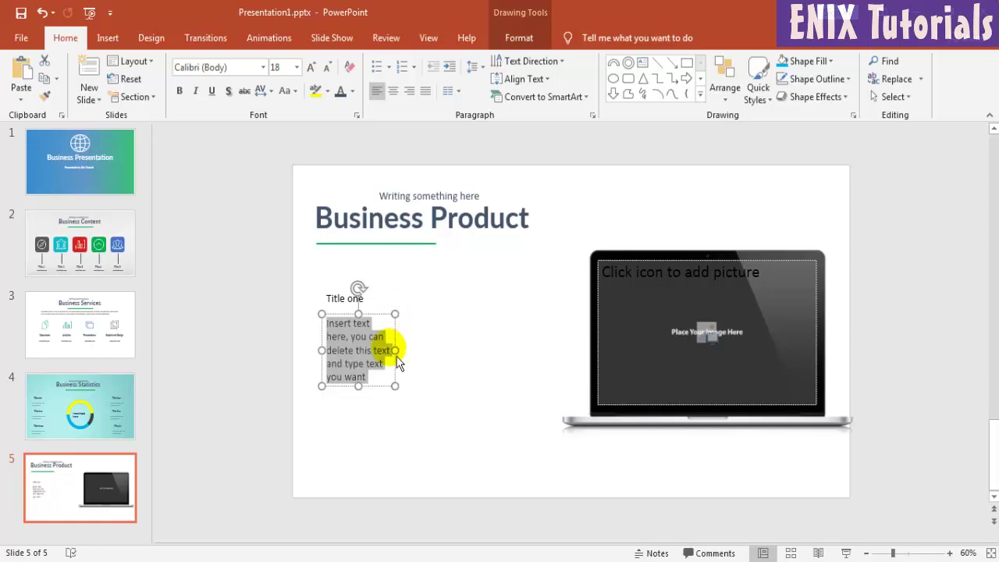
{"action": "left_click_drag", "start_coordinate": [399, 356], "coordinate": [467, 356]}
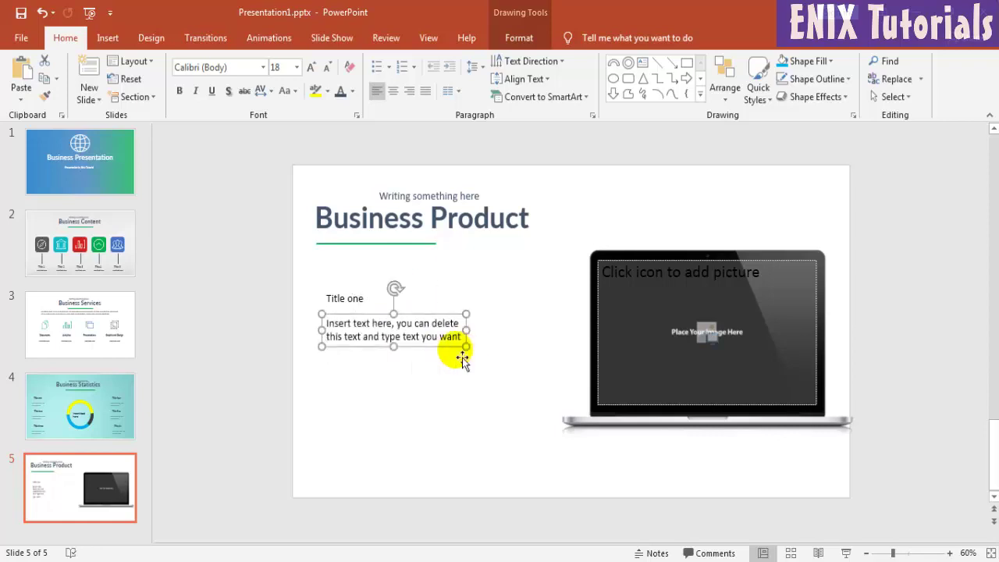
Set the body text to size 14 and align the body and Title one boxes
{"action": "left_click", "coordinate": [413, 348]}
{"action": "key", "text": "ctrl+a"}
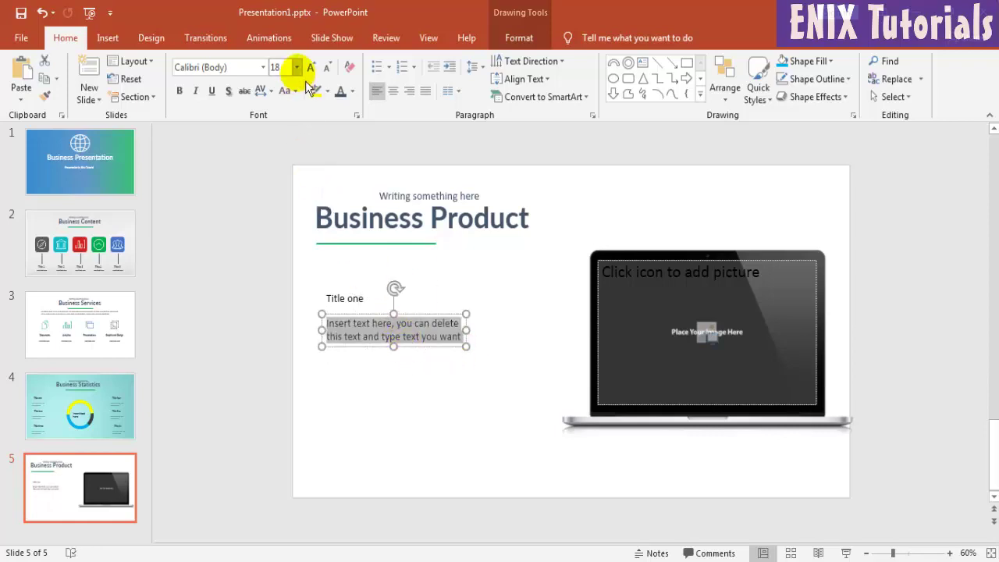
{"action": "left_click", "coordinate": [295, 67]}
{"action": "left_click", "coordinate": [284, 174]}
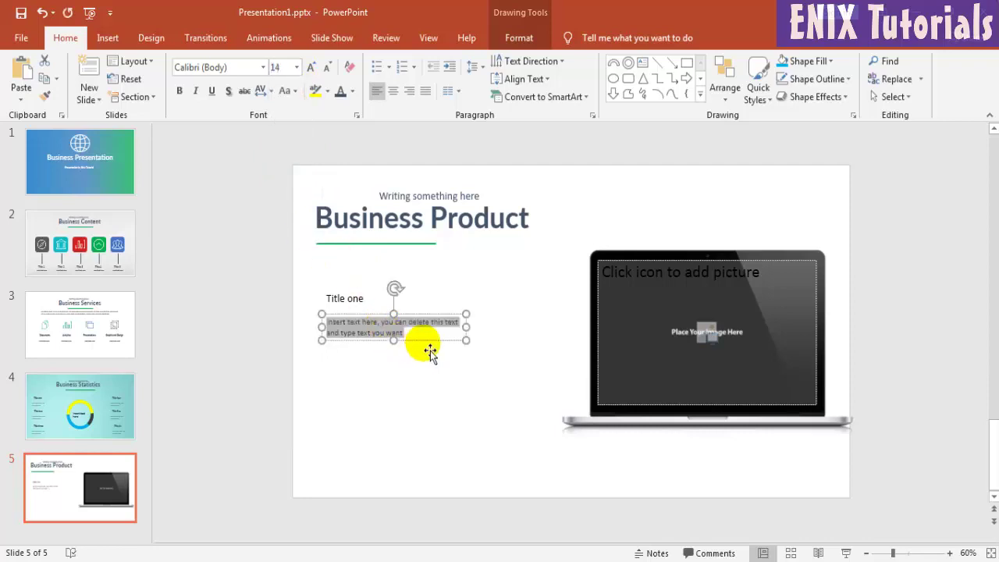
{"action": "left_click_drag", "start_coordinate": [423, 352], "coordinate": [427, 345]}
{"action": "left_click", "coordinate": [332, 299]}
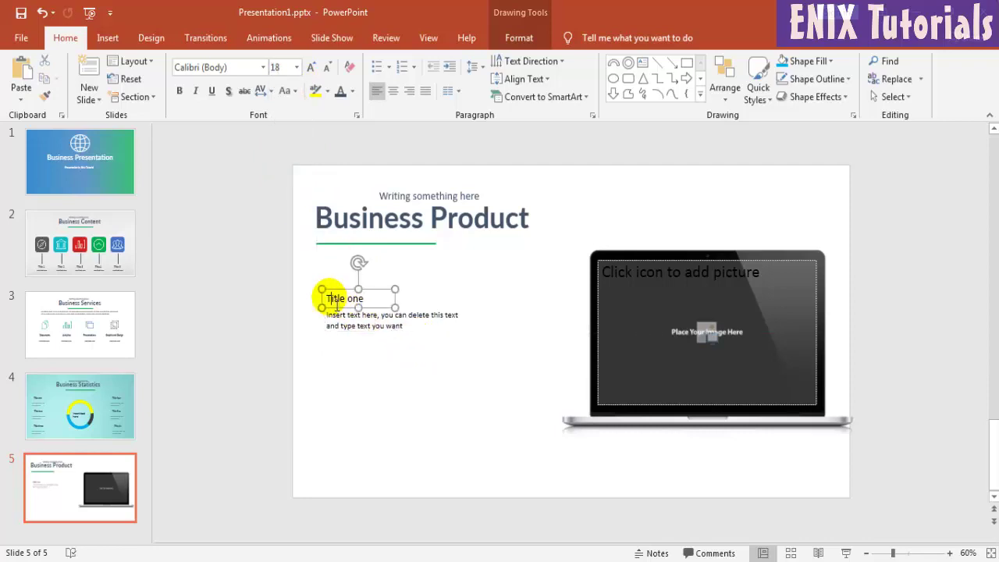
{"action": "left_click_drag", "start_coordinate": [349, 298], "coordinate": [349, 290]}
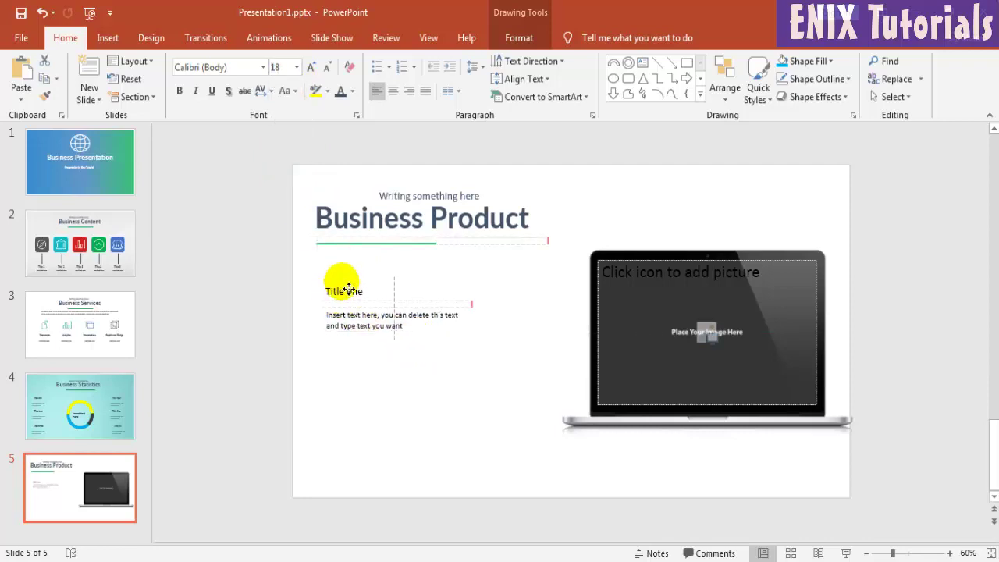
{"action": "left_click", "coordinate": [339, 326]}
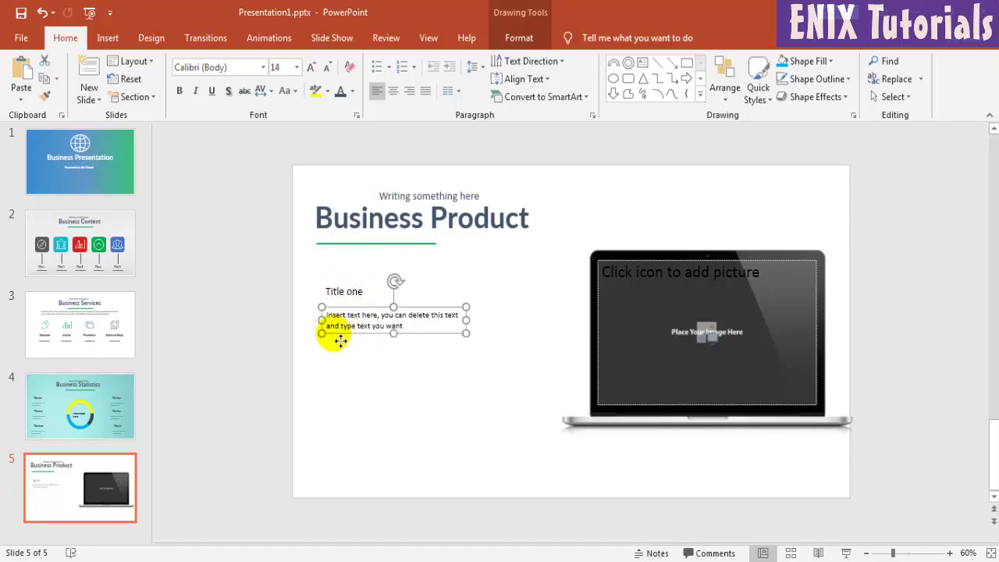
Make 'Title one' bold Lato at size 20
{"action": "left_click", "coordinate": [347, 292]}
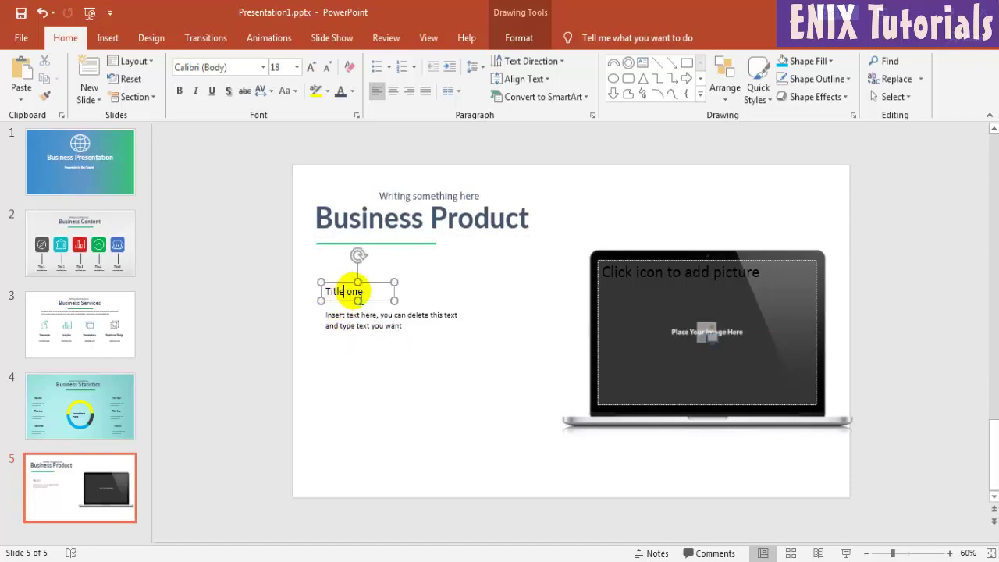
{"action": "key", "text": "ctrl+a"}
{"action": "left_click", "coordinate": [180, 91]}
{"action": "left_click", "coordinate": [231, 69]}
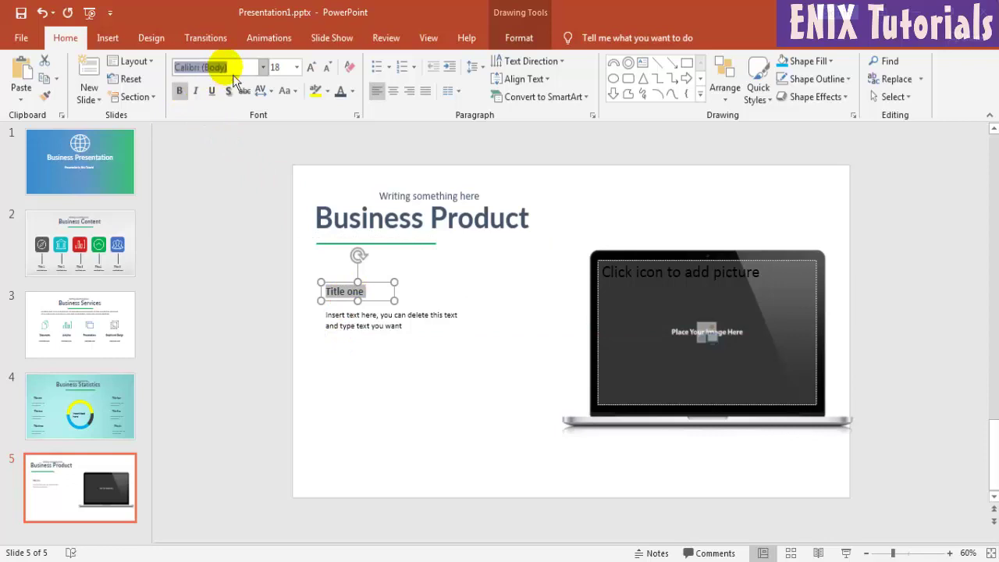
{"action": "type", "text": "Lato"}
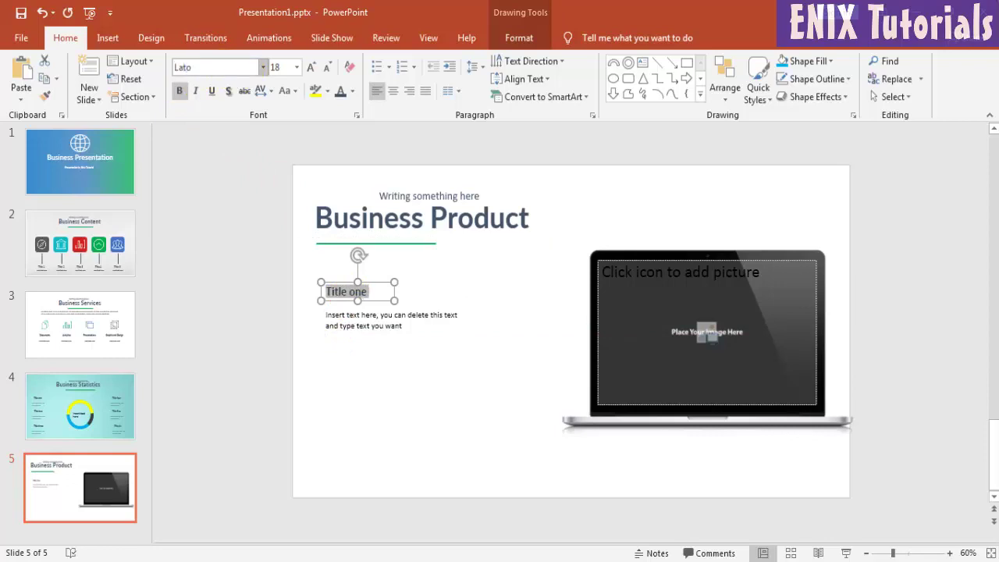
{"action": "left_click", "coordinate": [297, 67]}
{"action": "left_click", "coordinate": [281, 216]}
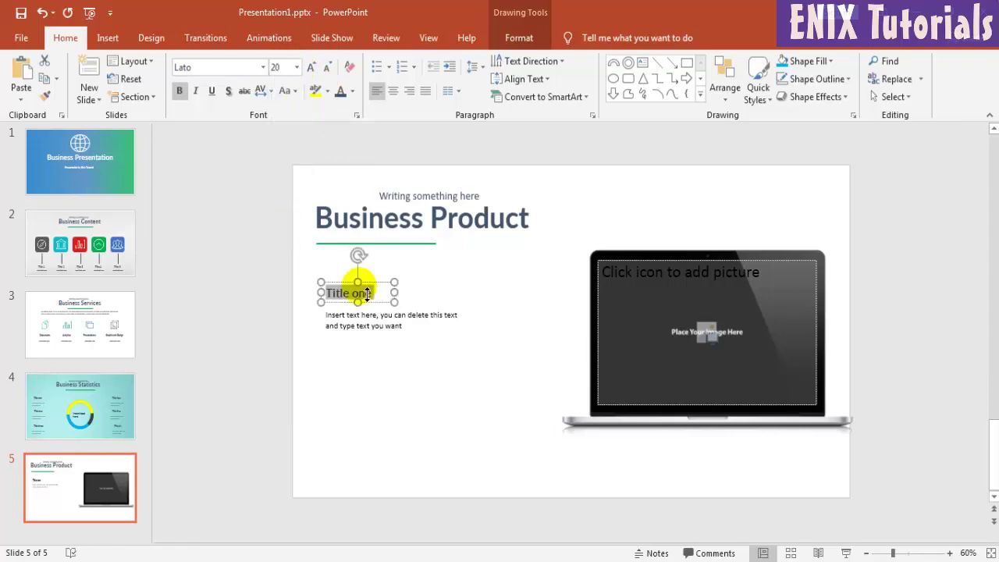
Set the body text font to Lato
{"action": "left_click", "coordinate": [351, 335]}
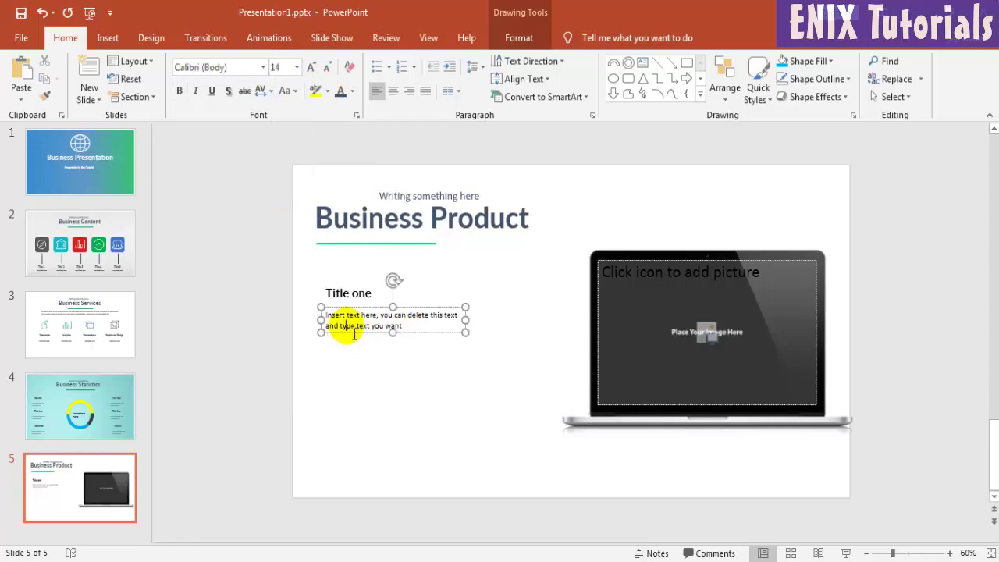
{"action": "key", "text": "ctrl+a"}
{"action": "left_click", "coordinate": [224, 67]}
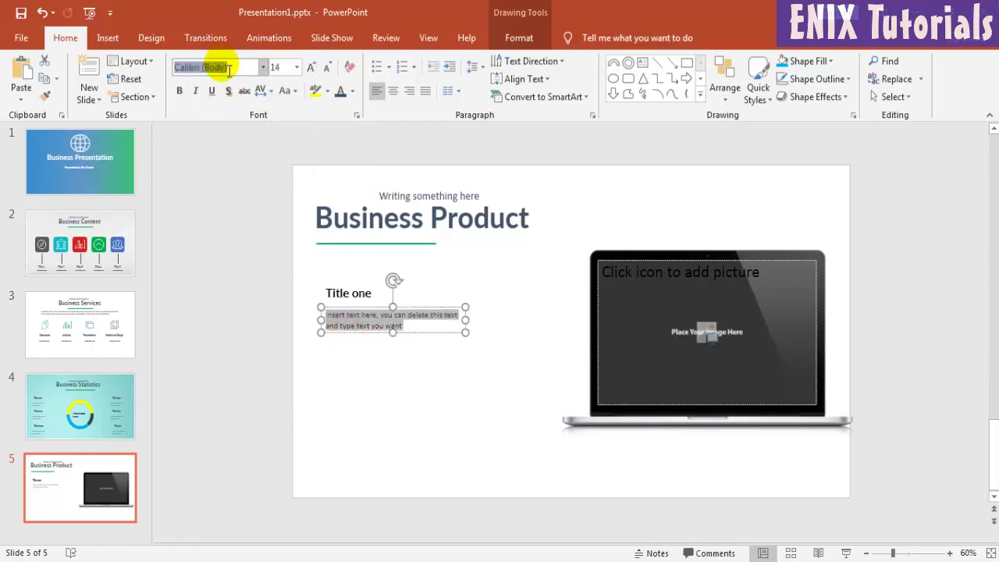
{"action": "type", "text": "Lato"}
{"action": "key", "text": "Return"}
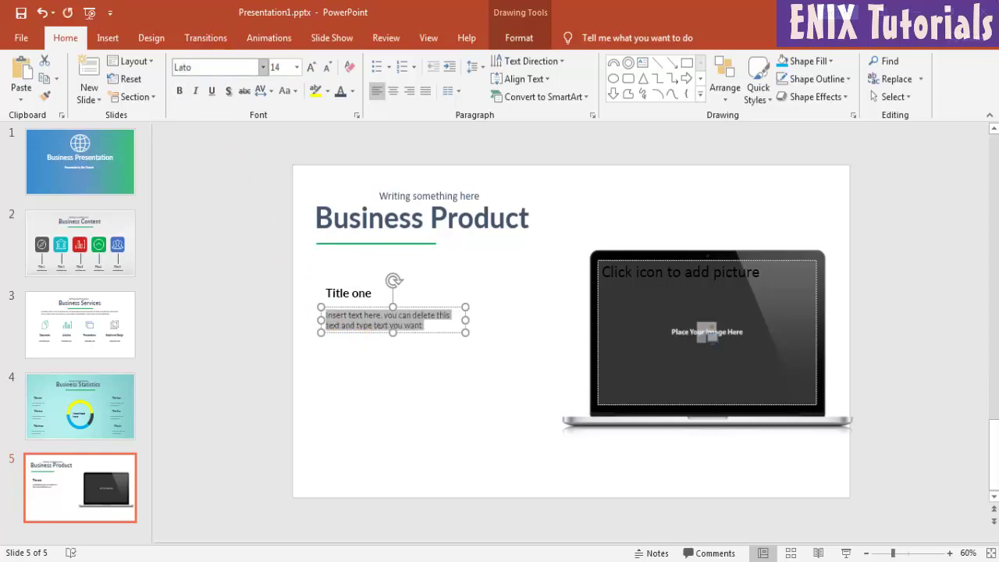
Give both the Title one heading and body text a theme font colour
{"action": "left_click", "coordinate": [345, 296], "text": "shift"}
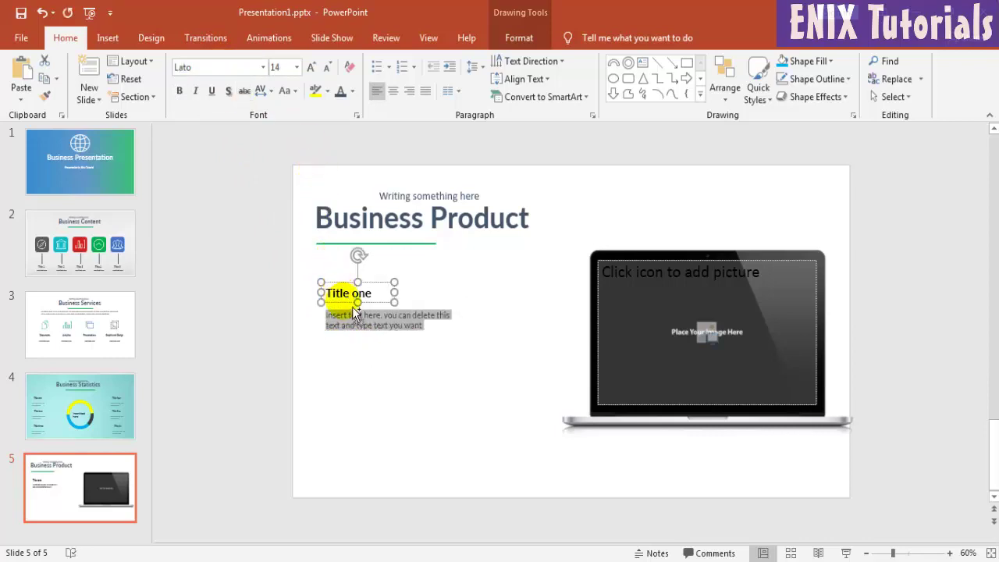
{"action": "left_click", "coordinate": [446, 334], "text": "shift"}
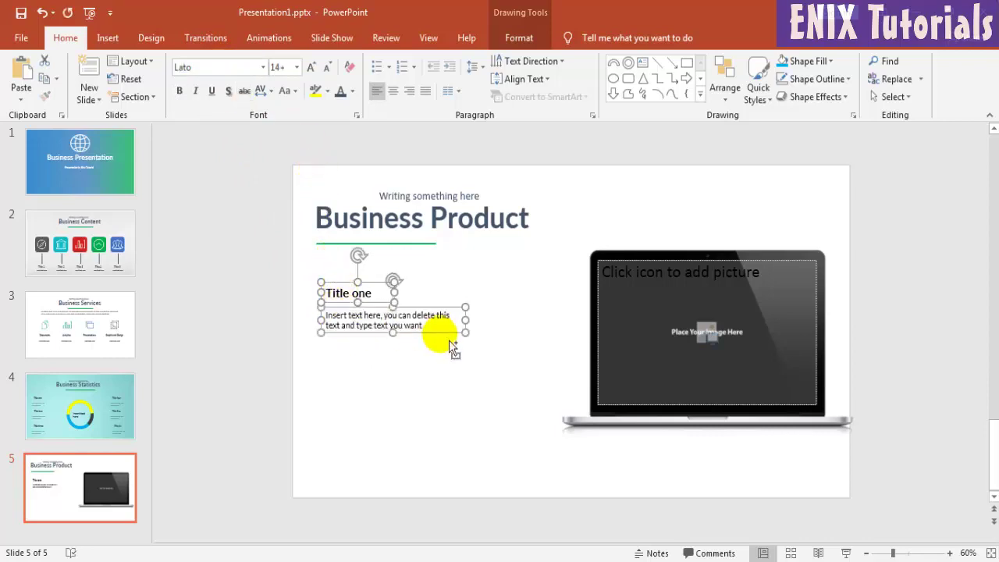
{"action": "left_click", "coordinate": [351, 92]}
{"action": "left_click", "coordinate": [382, 132]}
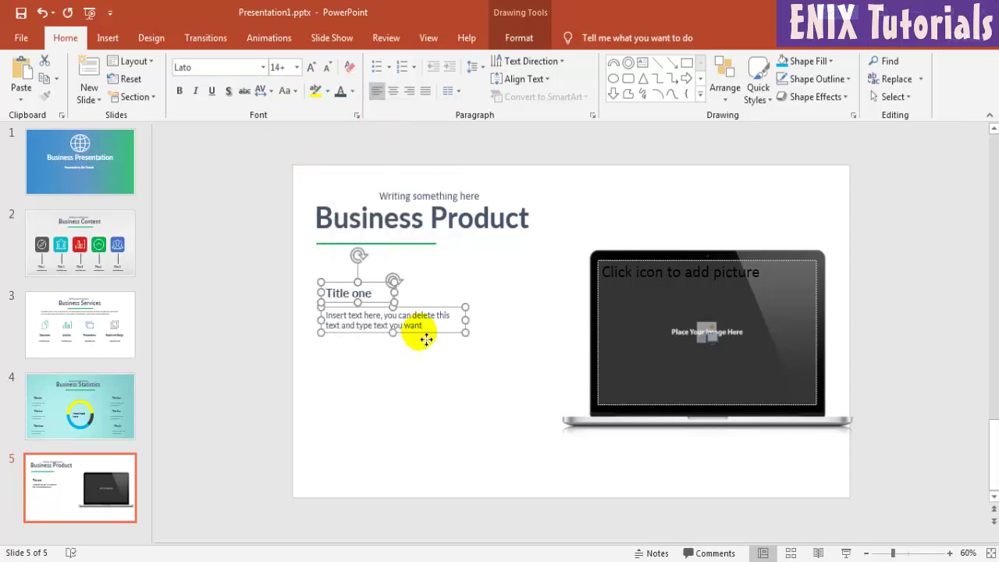
Paste a copy of the Title one block below it and rename its heading 'Title two'
{"action": "right_click", "coordinate": [426, 338]}
{"action": "left_click", "coordinate": [430, 383]}
{"action": "right_click", "coordinate": [434, 382]}
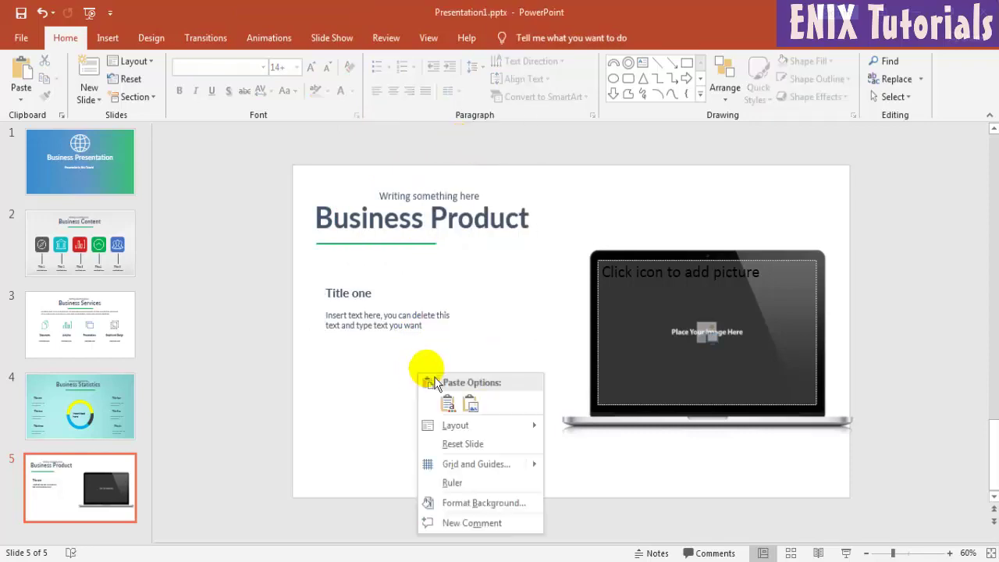
{"action": "left_click", "coordinate": [410, 367]}
{"action": "mouse_move", "coordinate": [408, 357]}
{"action": "left_mouse_down"}
{"action": "mouse_move", "coordinate": [422, 395]}
{"action": "mouse_move", "coordinate": [369, 366]}
{"action": "left_mouse_up"}
{"action": "left_click", "coordinate": [370, 358]}
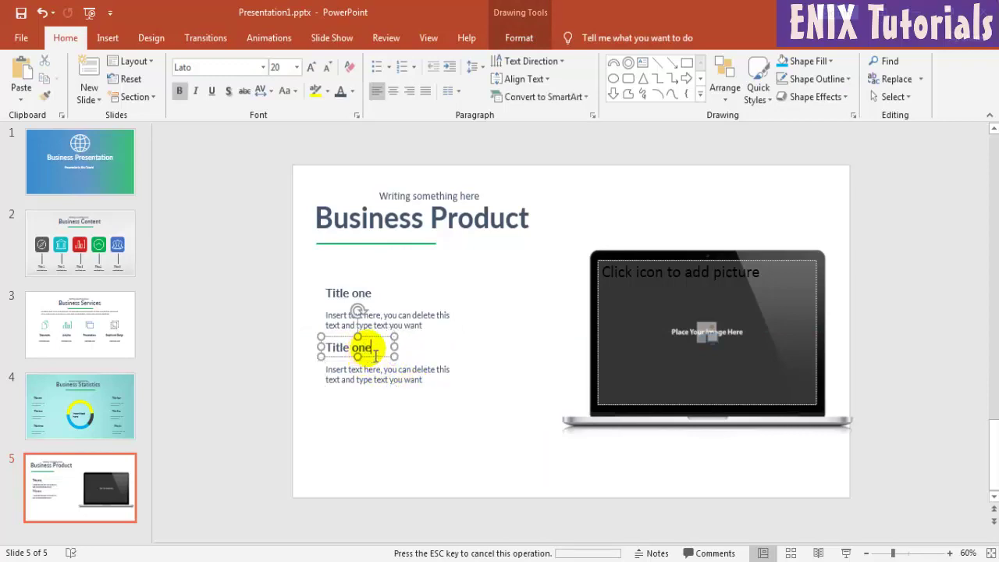
{"action": "key", "text": "BackSpace"}
{"action": "key", "text": "BackSpace"}
{"action": "type", "text": "tw"}
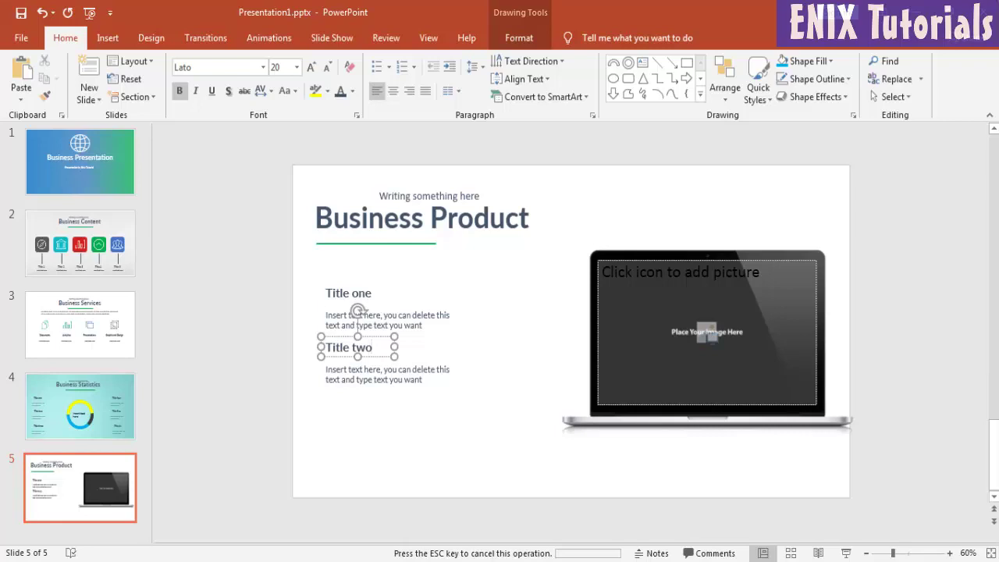
Paste a third copy under Title two and rename its heading 'Title three'
{"action": "left_click", "coordinate": [396, 421]}
{"action": "right_click", "coordinate": [391, 255]}
{"action": "left_click", "coordinate": [427, 285]}
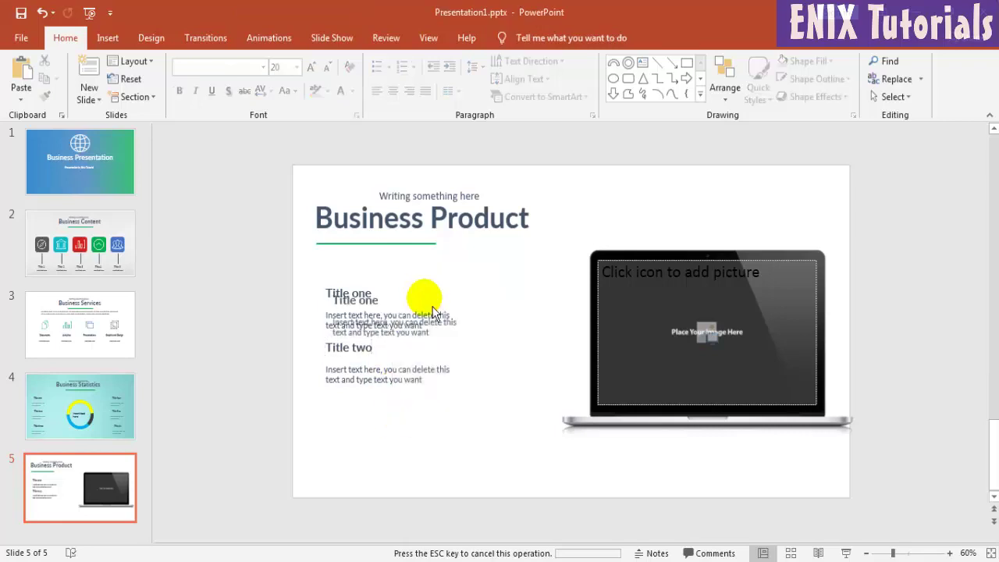
{"action": "left_click_drag", "start_coordinate": [433, 312], "coordinate": [414, 461]}
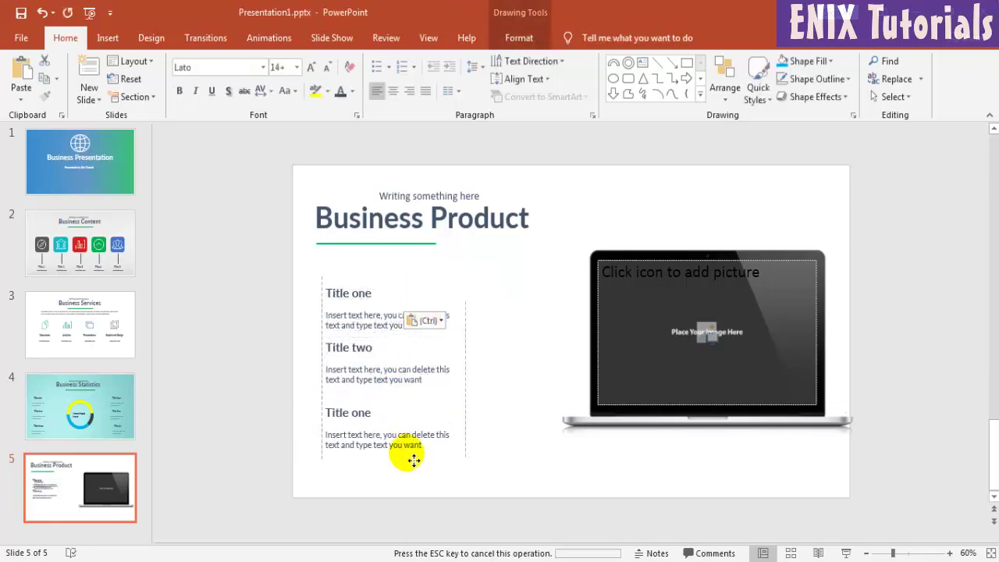
{"action": "left_click_drag", "start_coordinate": [413, 461], "coordinate": [414, 456]}
{"action": "left_click", "coordinate": [351, 405]}
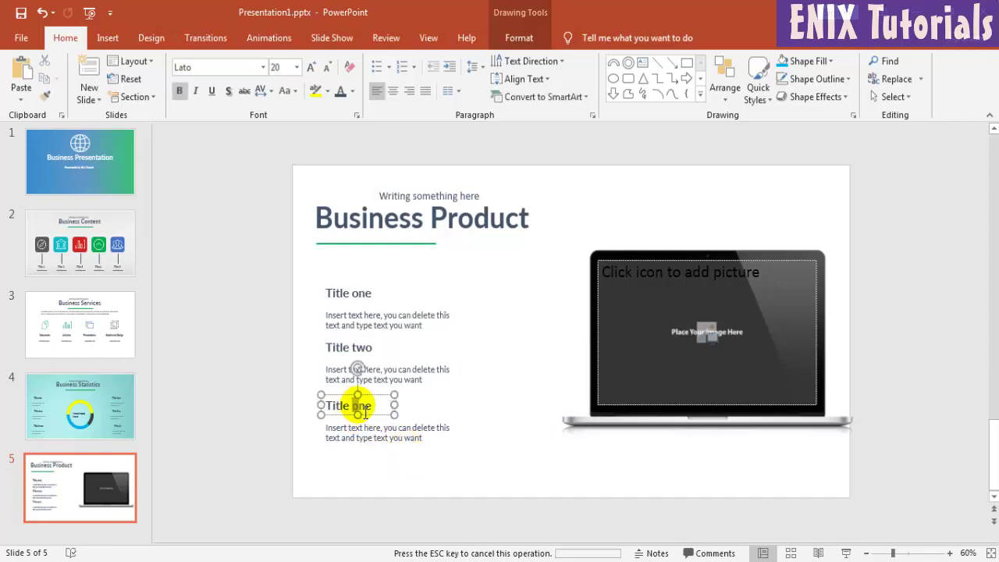
{"action": "left_click_drag", "start_coordinate": [364, 414], "coordinate": [376, 408]}
{"action": "type", "text": "three"}
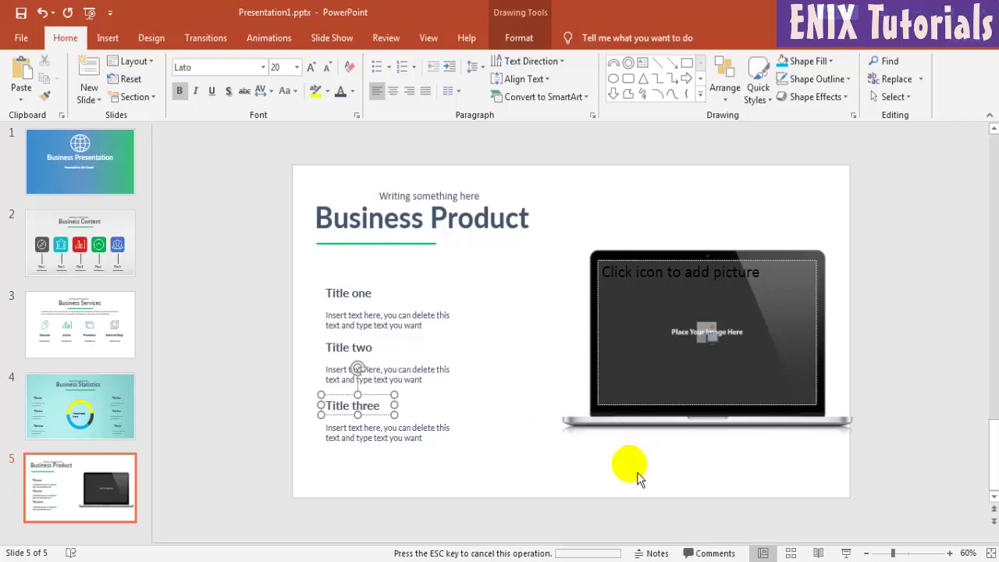
{"action": "left_click", "coordinate": [636, 495]}
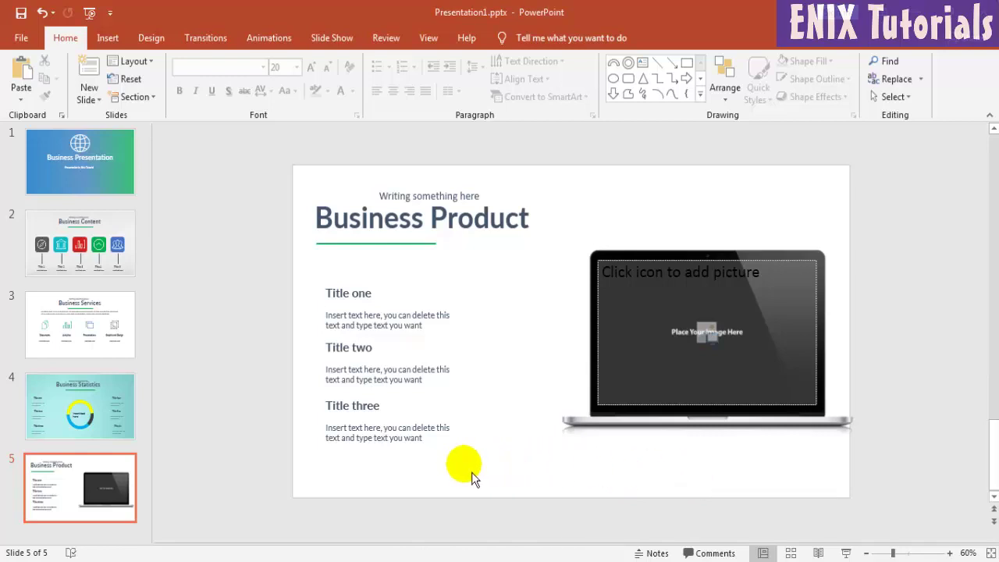
Shift all three title blocks slightly to the right
{"action": "left_click_drag", "start_coordinate": [482, 468], "coordinate": [316, 259]}
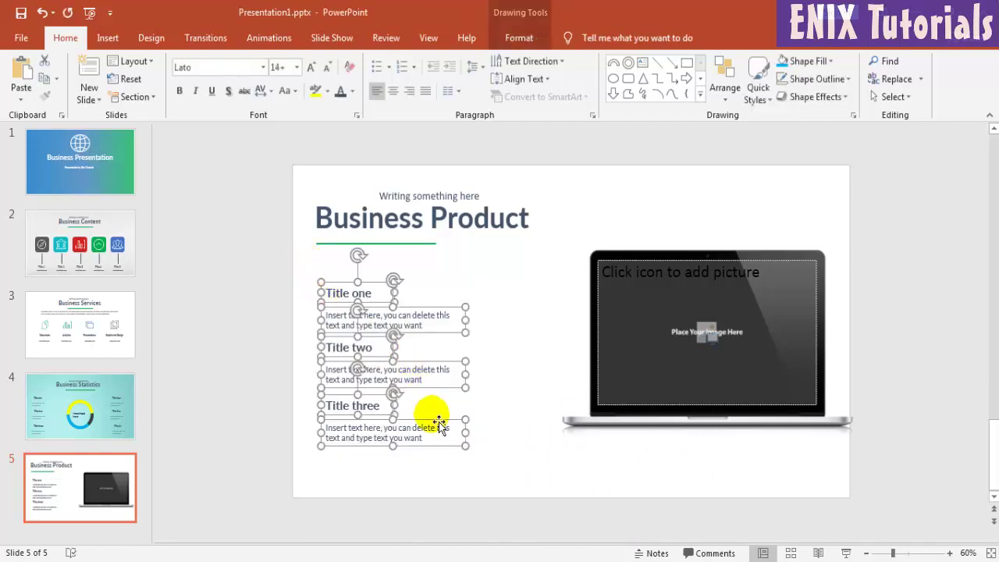
{"action": "mouse_move", "coordinate": [430, 452]}
{"action": "left_mouse_down"}
{"action": "mouse_move", "coordinate": [468, 454]}
{"action": "mouse_move", "coordinate": [457, 454]}
{"action": "left_mouse_up"}
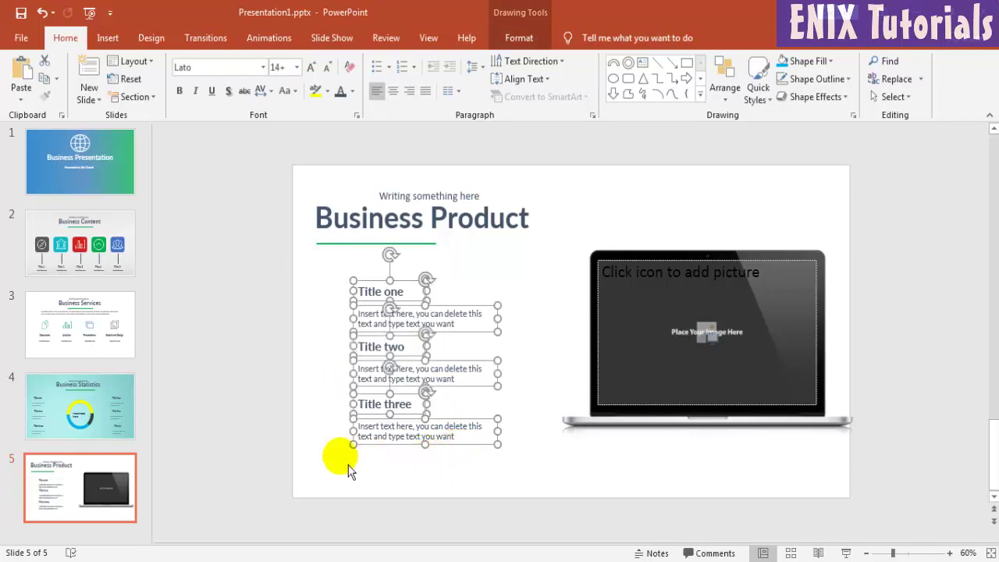
{"action": "left_click", "coordinate": [271, 440]}
Group the Title one heading with its body text
{"action": "left_click", "coordinate": [391, 320]}
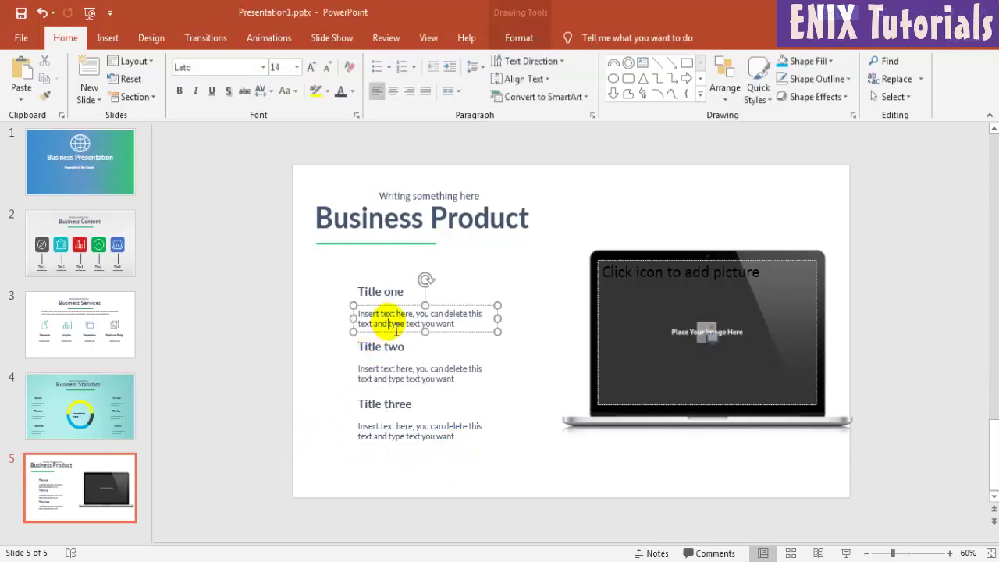
{"action": "left_click", "coordinate": [390, 292]}
{"action": "left_click", "coordinate": [459, 323]}
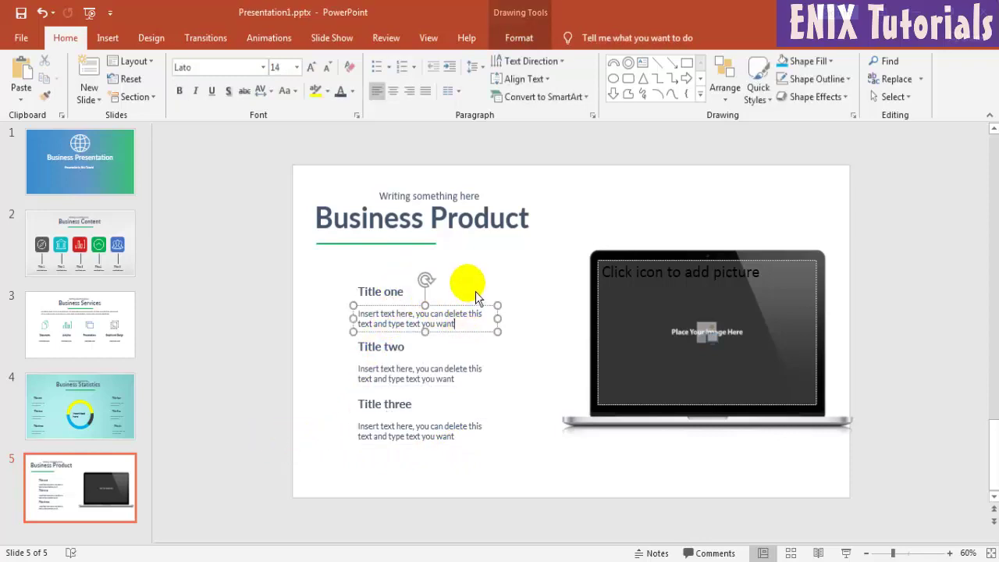
{"action": "left_click", "coordinate": [396, 290], "text": "shift"}
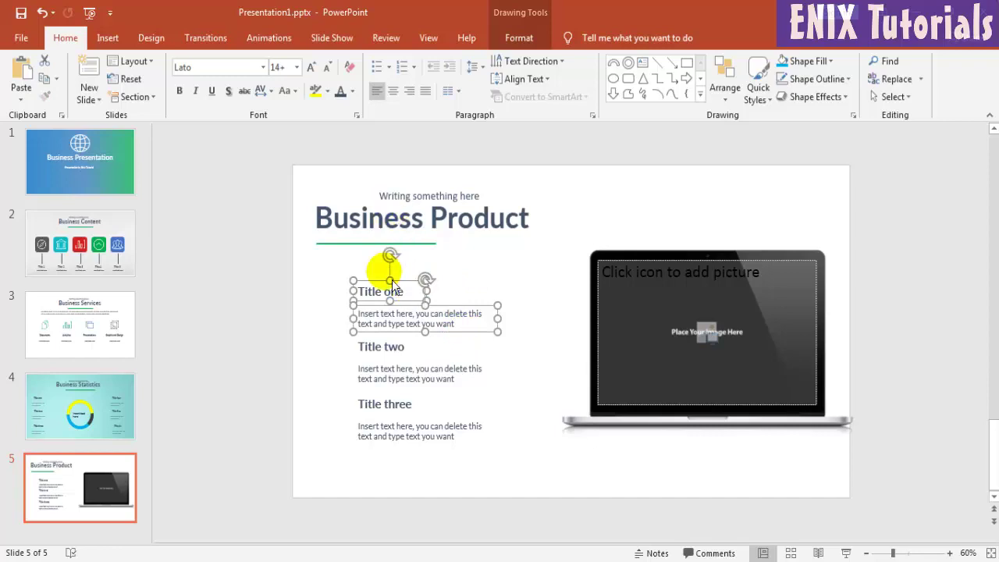
{"action": "right_click", "coordinate": [422, 312]}
{"action": "mouse_move", "coordinate": [461, 392]}
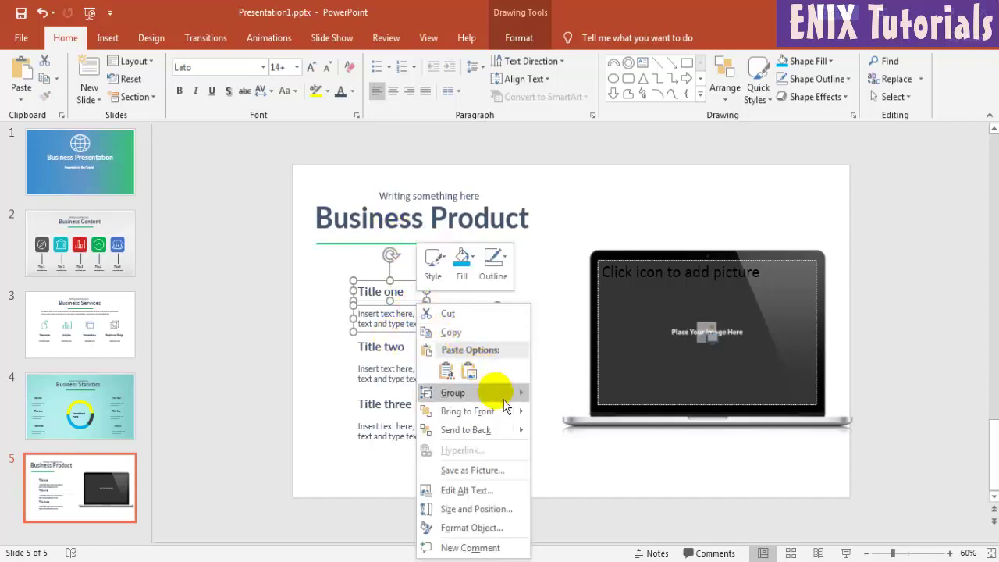
{"action": "left_click", "coordinate": [555, 404]}
Group the Title two and Title three headings with their body text
{"action": "left_click", "coordinate": [426, 381]}
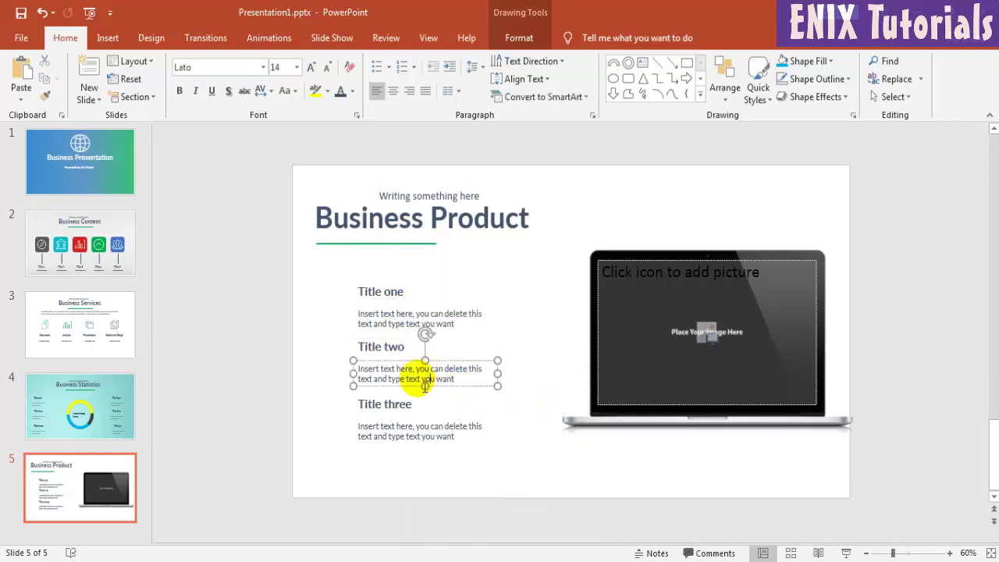
{"action": "left_click", "coordinate": [414, 348], "text": "shift"}
{"action": "right_click", "coordinate": [413, 352]}
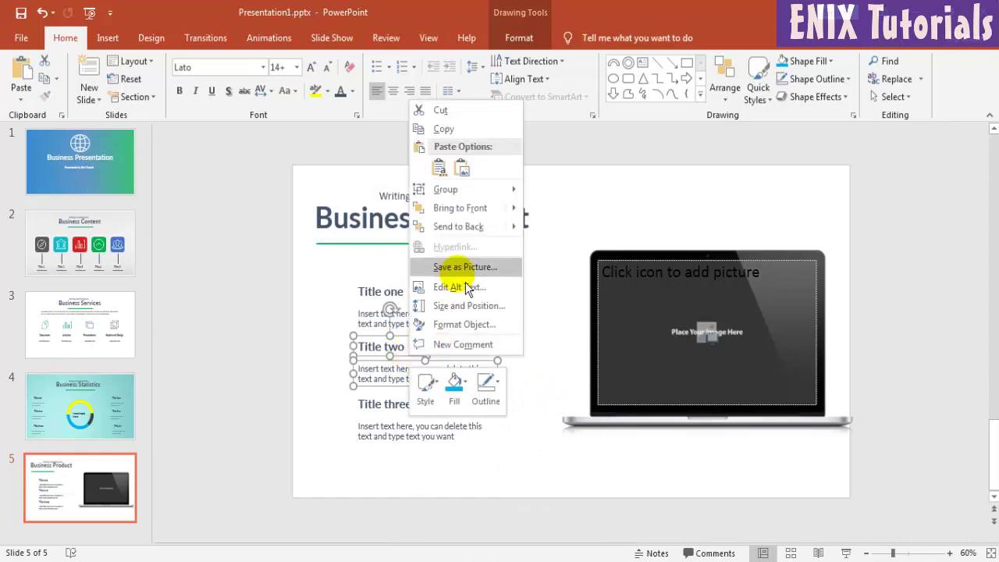
{"action": "left_click", "coordinate": [557, 189]}
{"action": "left_click", "coordinate": [445, 433]}
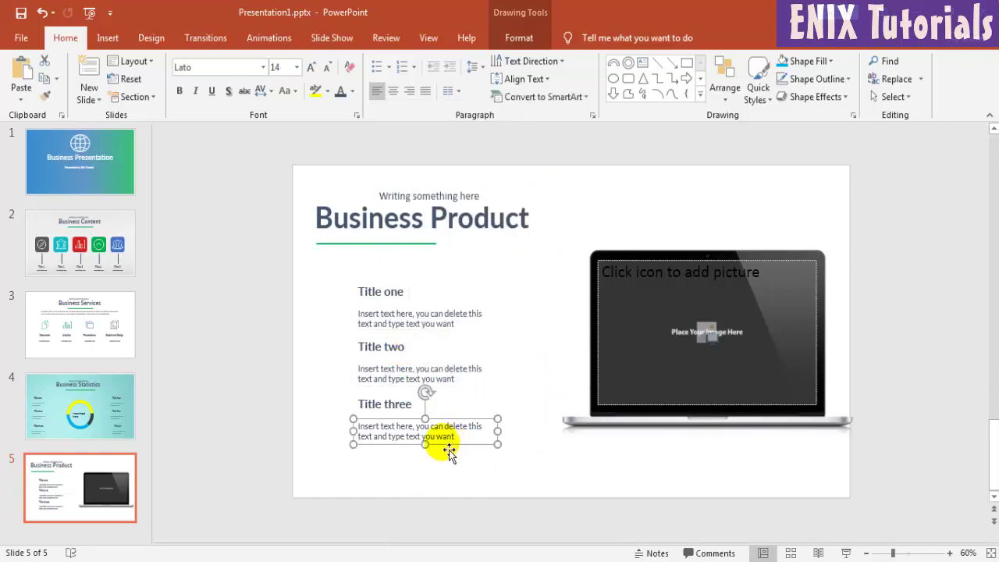
{"action": "left_click", "coordinate": [397, 406], "text": "shift"}
{"action": "right_click", "coordinate": [413, 407]}
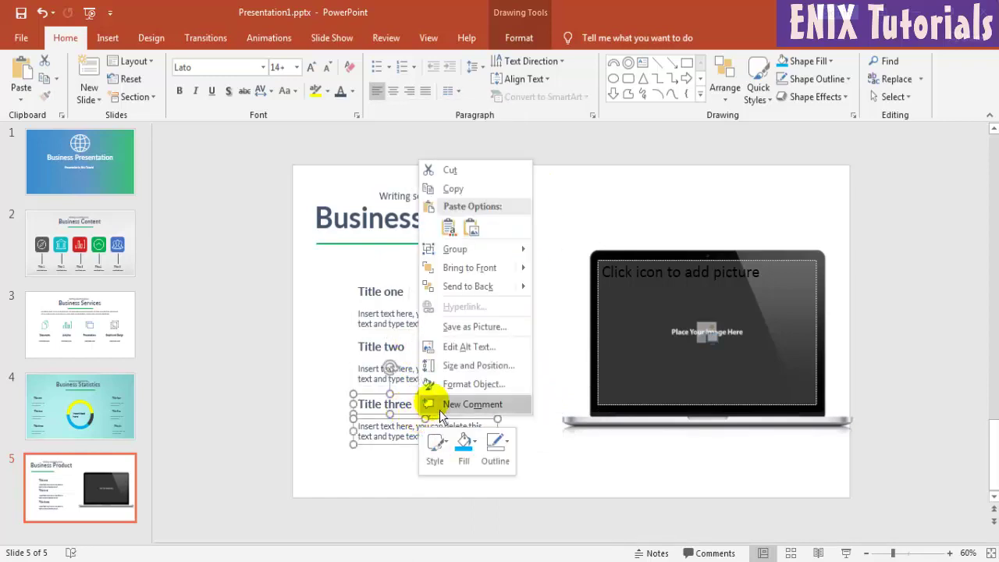
{"action": "left_click", "coordinate": [556, 250]}
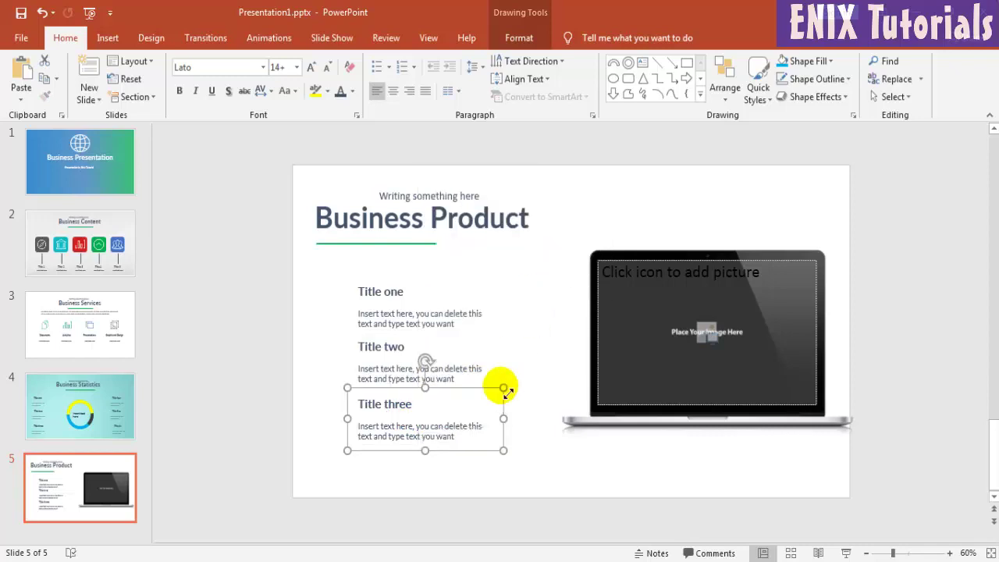
{"action": "left_click", "coordinate": [503, 476]}
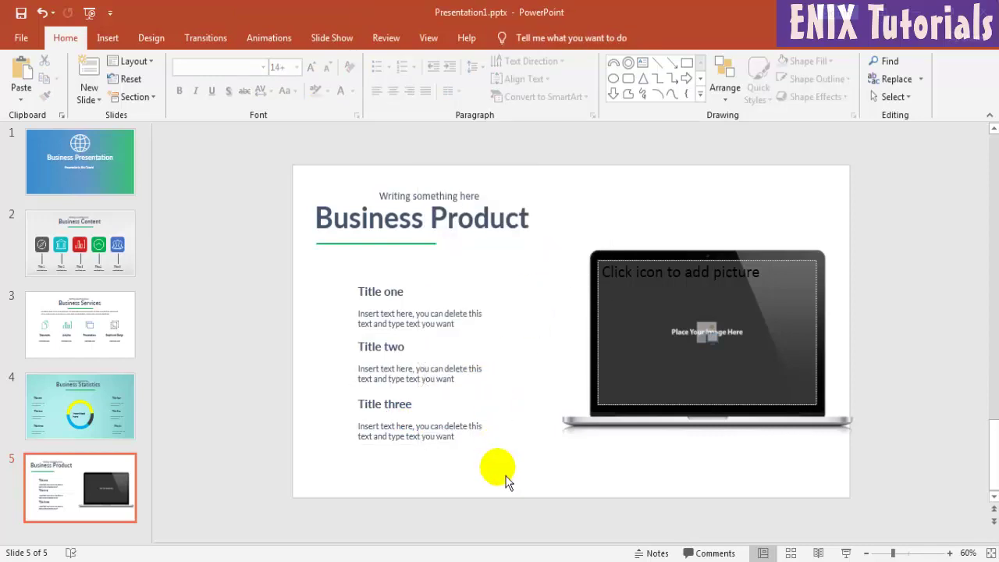
{"action": "right_click", "coordinate": [71, 535]}
Add a blank slide 6, insert the checkbox icon image sized to 1 inch, and copy it
{"action": "left_click", "coordinate": [94, 505]}
{"action": "left_click", "coordinate": [114, 43]}
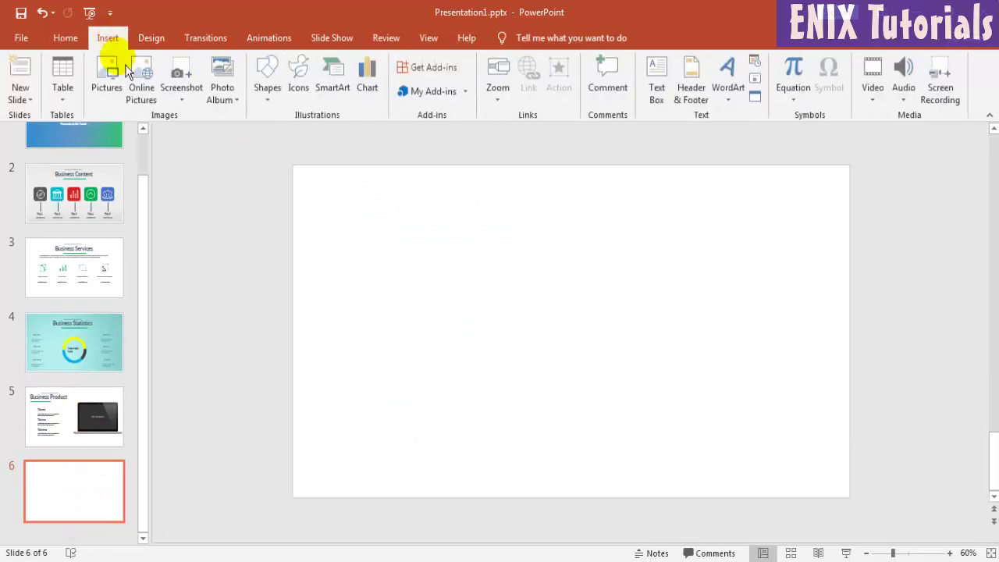
{"action": "left_click", "coordinate": [106, 83]}
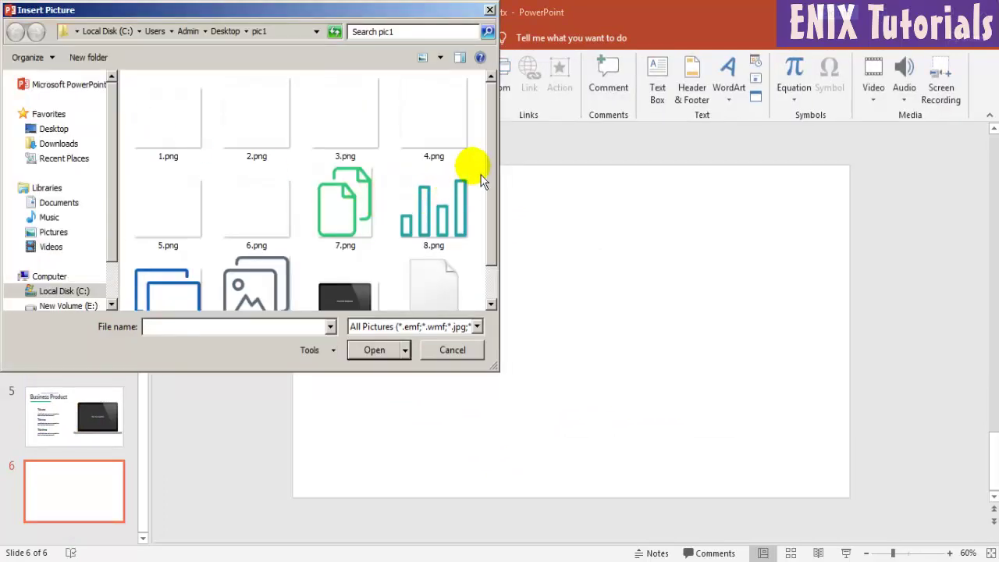
{"action": "scroll", "coordinate": [496, 173], "scroll_direction": "down", "scroll_amount": 1}
{"action": "double_click", "coordinate": [447, 280]}
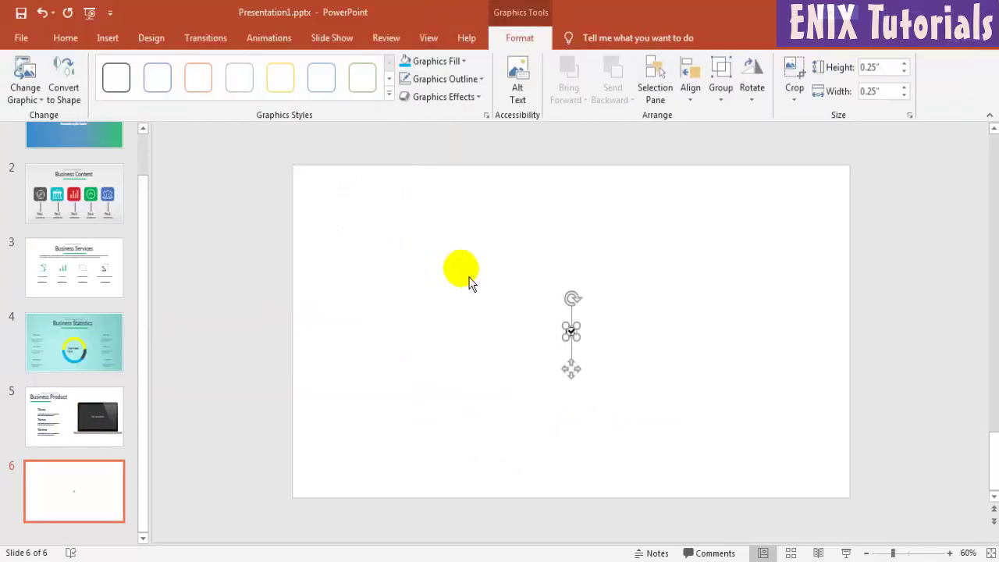
{"action": "left_click_drag", "start_coordinate": [571, 328], "coordinate": [534, 293]}
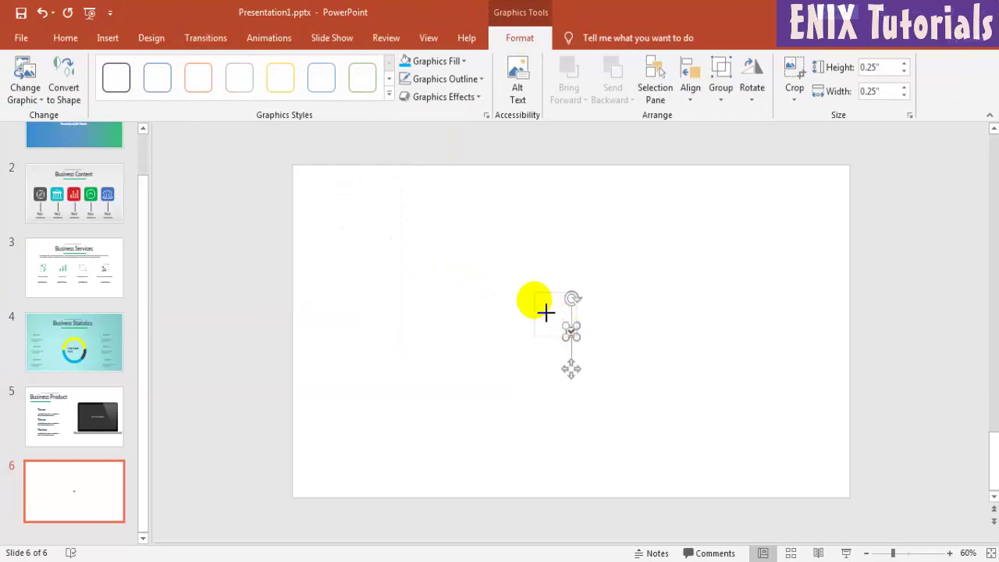
{"action": "right_click", "coordinate": [552, 315]}
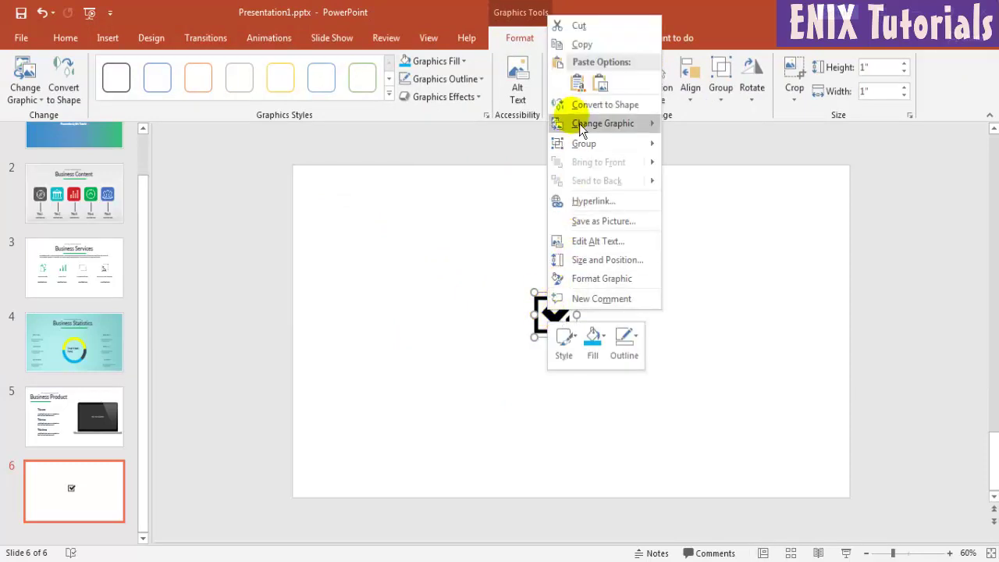
{"action": "left_click", "coordinate": [577, 42]}
Paste the checkbox icon onto the Business Product slide, left of Title one
{"action": "left_click", "coordinate": [80, 411]}
{"action": "right_click", "coordinate": [340, 292]}
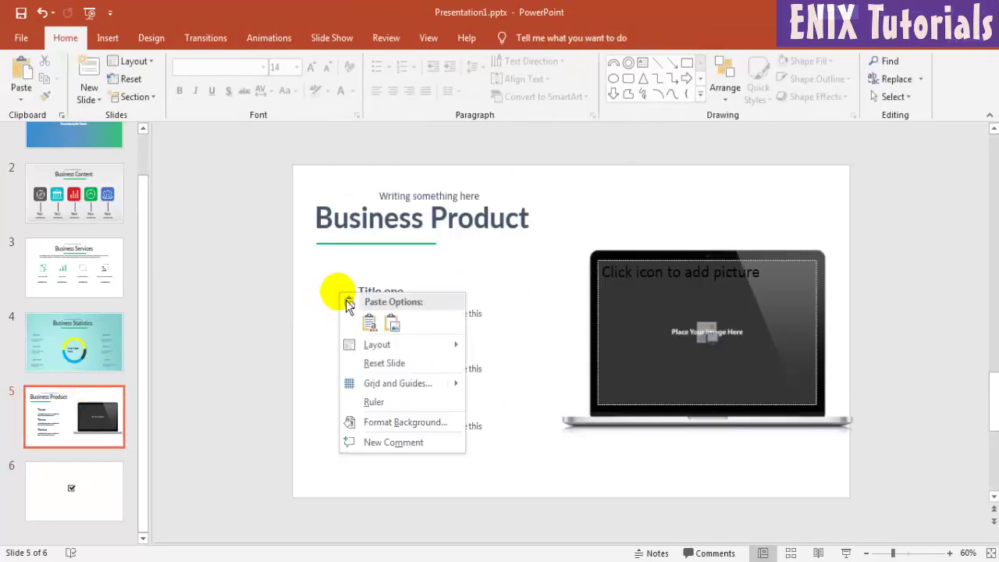
{"action": "left_click", "coordinate": [368, 321]}
{"action": "mouse_move", "coordinate": [554, 314]}
{"action": "left_mouse_down"}
{"action": "mouse_move", "coordinate": [329, 310]}
{"action": "mouse_move", "coordinate": [311, 296]}
{"action": "mouse_move", "coordinate": [327, 309]}
{"action": "left_mouse_up"}
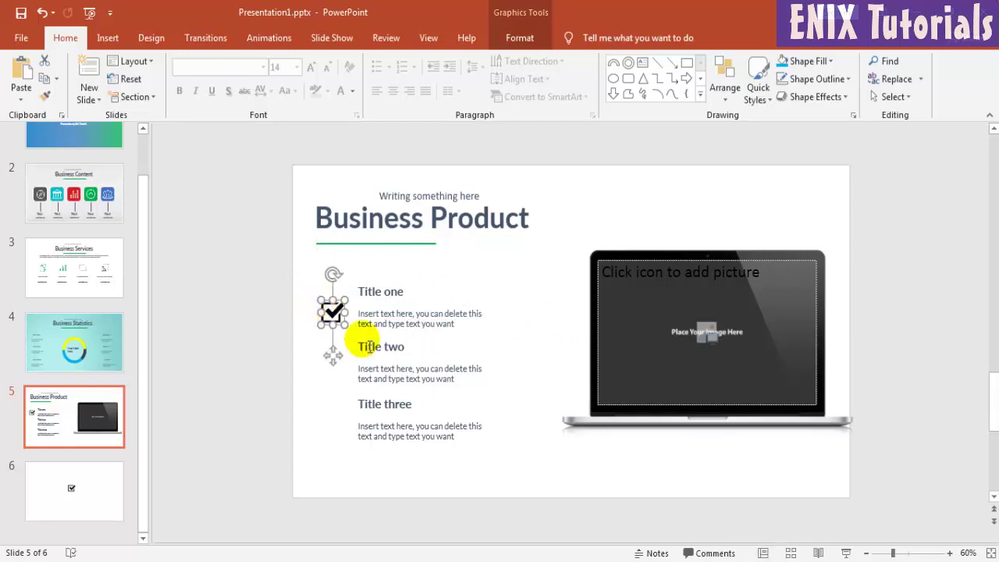
Zoom in and duplicate the checkbox icon beside Title two and Title three
{"action": "left_click", "coordinate": [949, 552]}
{"action": "left_click", "coordinate": [949, 552]}
{"action": "left_click", "coordinate": [949, 552]}
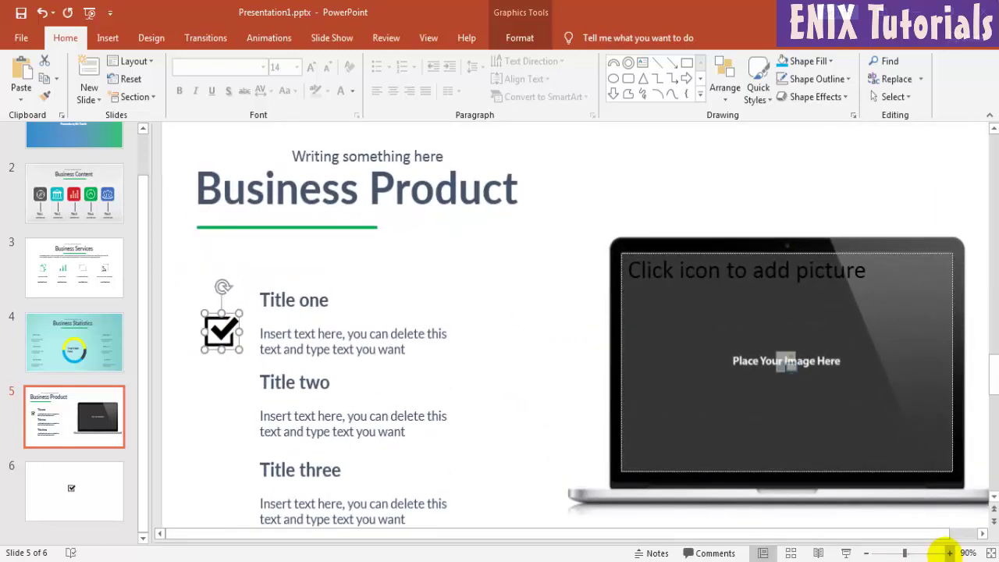
{"action": "left_click", "coordinate": [949, 552]}
{"action": "mouse_move", "coordinate": [226, 330]}
{"action": "left_mouse_down"}
{"action": "mouse_move", "coordinate": [203, 284]}
{"action": "mouse_move", "coordinate": [217, 293]}
{"action": "mouse_move", "coordinate": [238, 400]}
{"action": "mouse_move", "coordinate": [227, 394]}
{"action": "mouse_move", "coordinate": [232, 498]}
{"action": "left_mouse_up"}
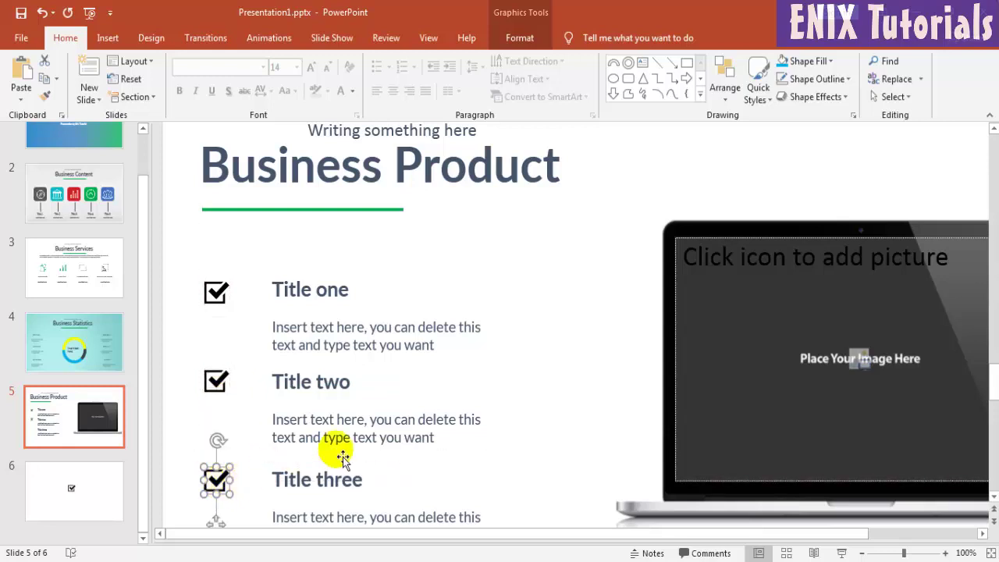
Recolour the Title one and Title two checkbox icons in lighter blue shades
{"action": "left_click", "coordinate": [551, 412]}
{"action": "left_click", "coordinate": [226, 301]}
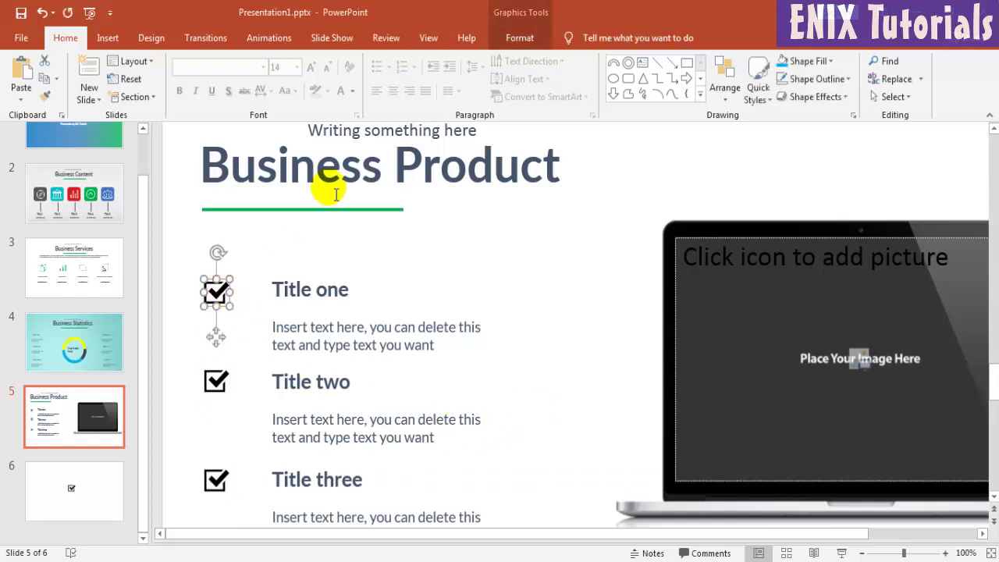
{"action": "left_click", "coordinate": [520, 39]}
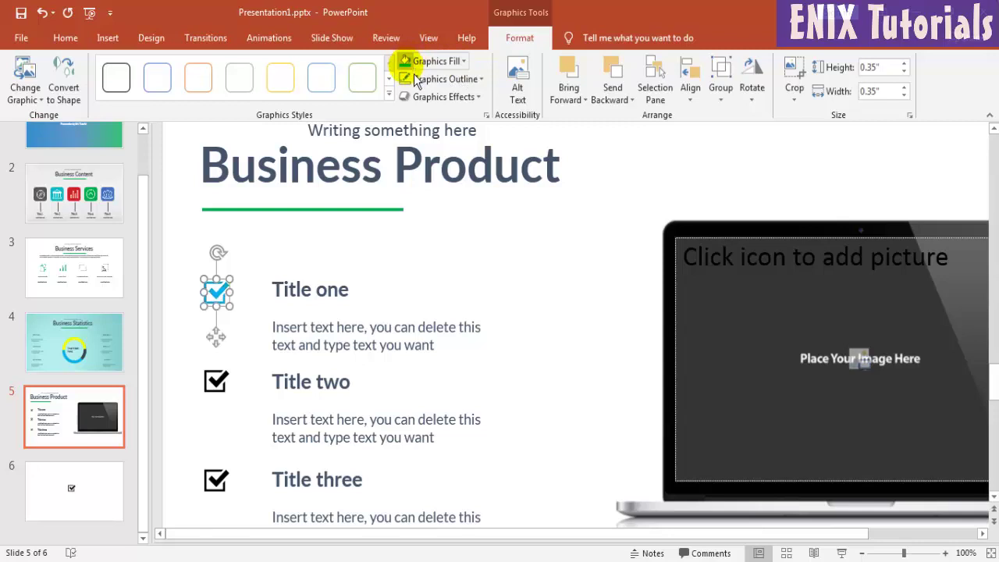
{"action": "left_click", "coordinate": [217, 379]}
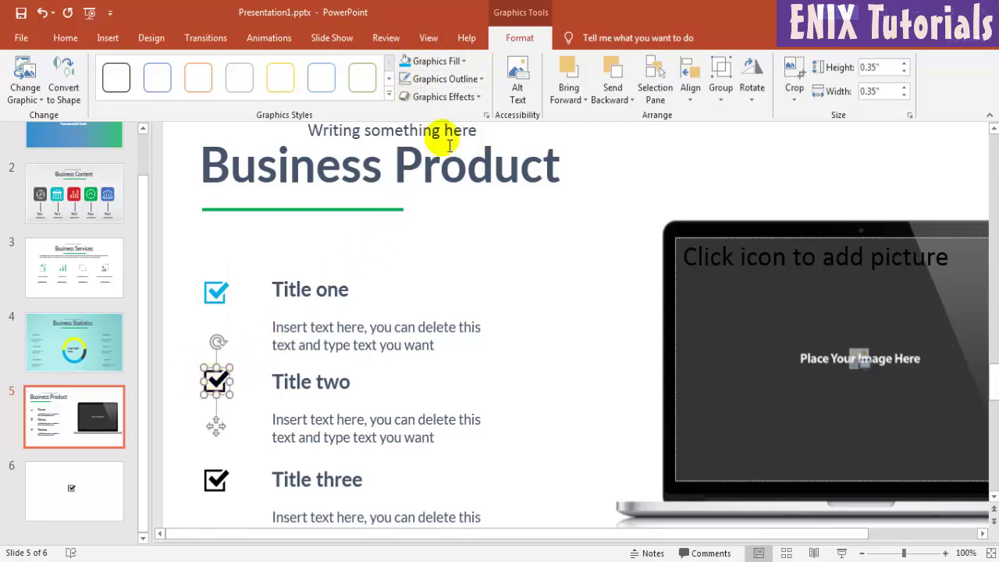
{"action": "left_click", "coordinate": [460, 61]}
{"action": "left_click", "coordinate": [501, 194]}
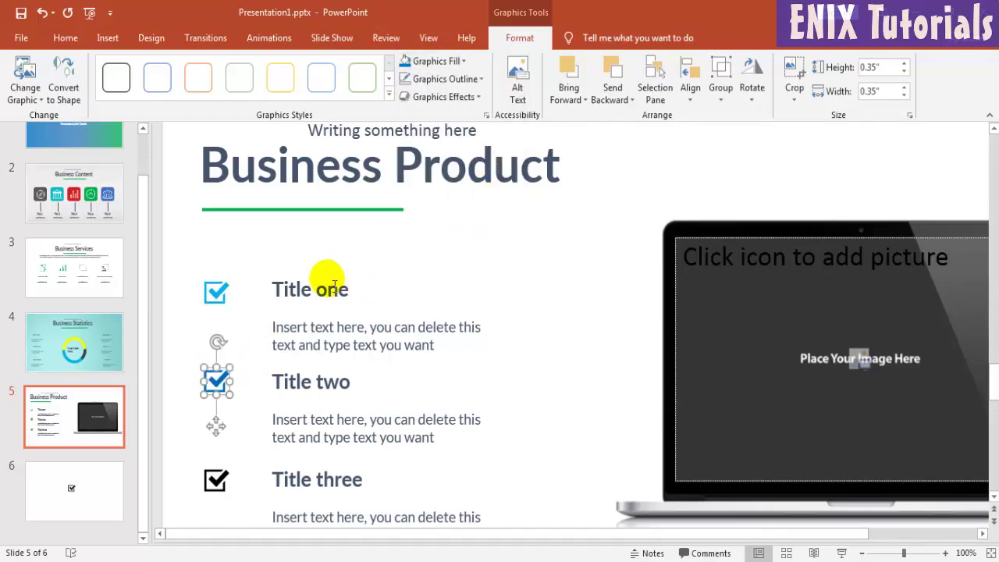
Fill the Title three checkbox icon dark navy blue and zoom back out
{"action": "left_click", "coordinate": [216, 477]}
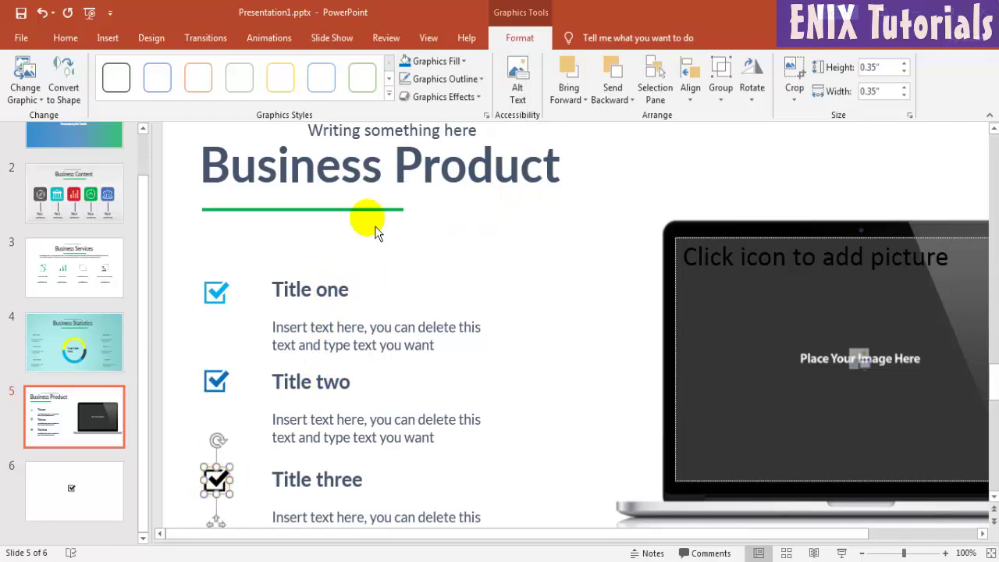
{"action": "left_click", "coordinate": [461, 62]}
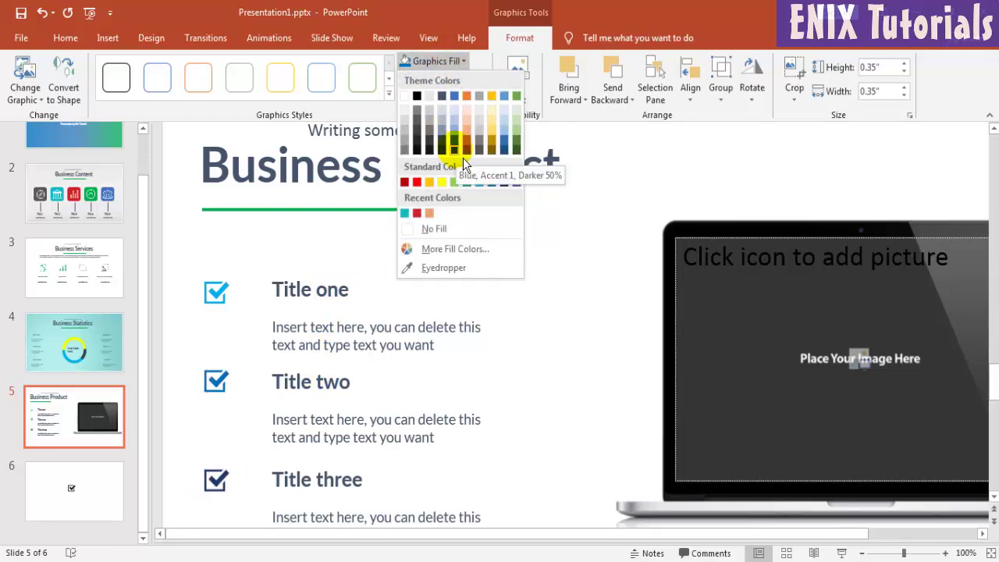
{"action": "left_click", "coordinate": [460, 156]}
{"action": "left_click", "coordinate": [521, 279]}
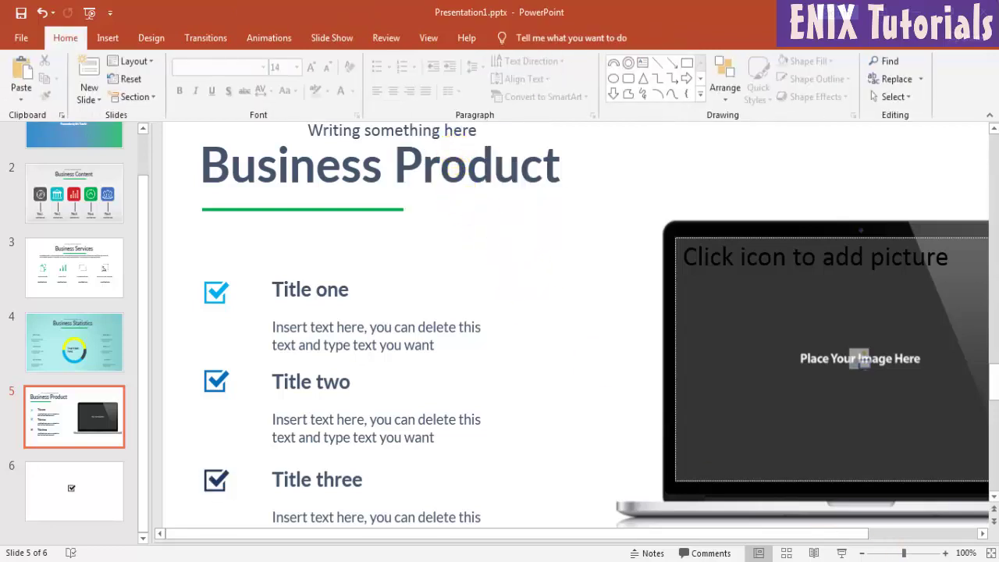
{"action": "left_click", "coordinate": [861, 553]}
{"action": "left_click", "coordinate": [861, 552]}
{"action": "left_click", "coordinate": [861, 552]}
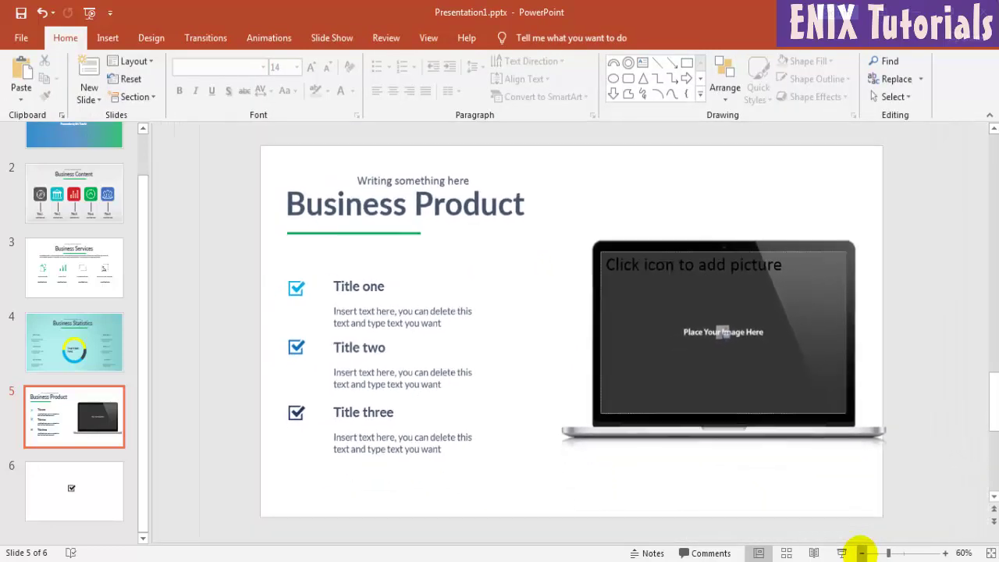
{"action": "left_click", "coordinate": [862, 552]}
{"action": "left_click", "coordinate": [862, 553]}
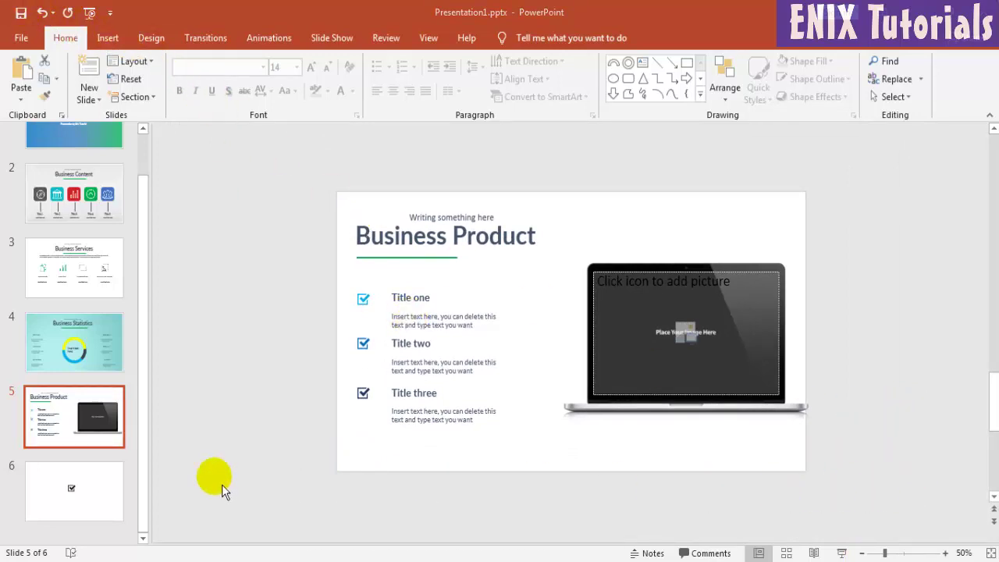
Remove the lone checkbox icon from slide 6
{"action": "left_click", "coordinate": [116, 493]}
{"action": "left_click", "coordinate": [558, 332]}
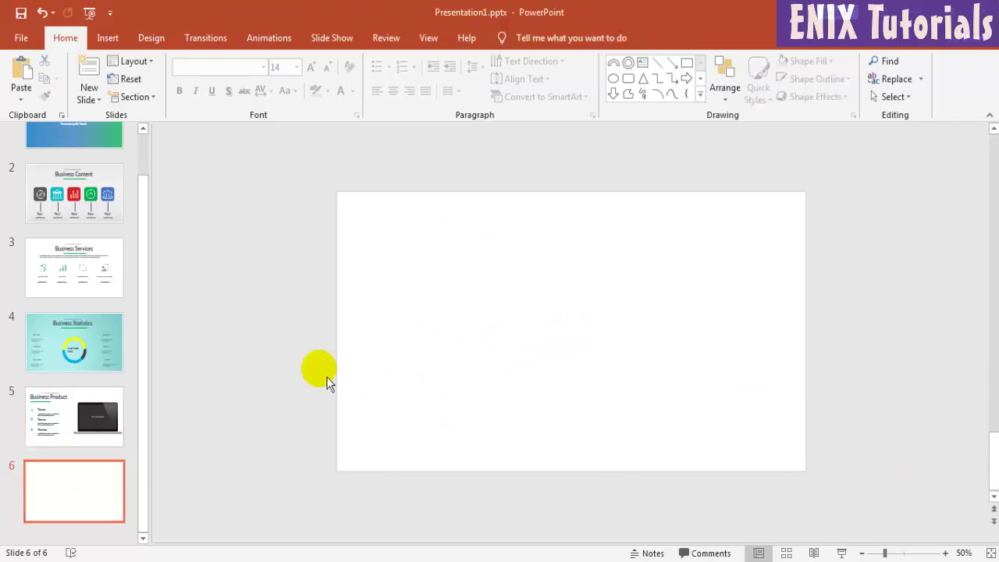
{"action": "left_click", "coordinate": [105, 417]}
Copy the Business Statistics title and its six text blocks from slide 4
{"action": "left_click", "coordinate": [118, 316]}
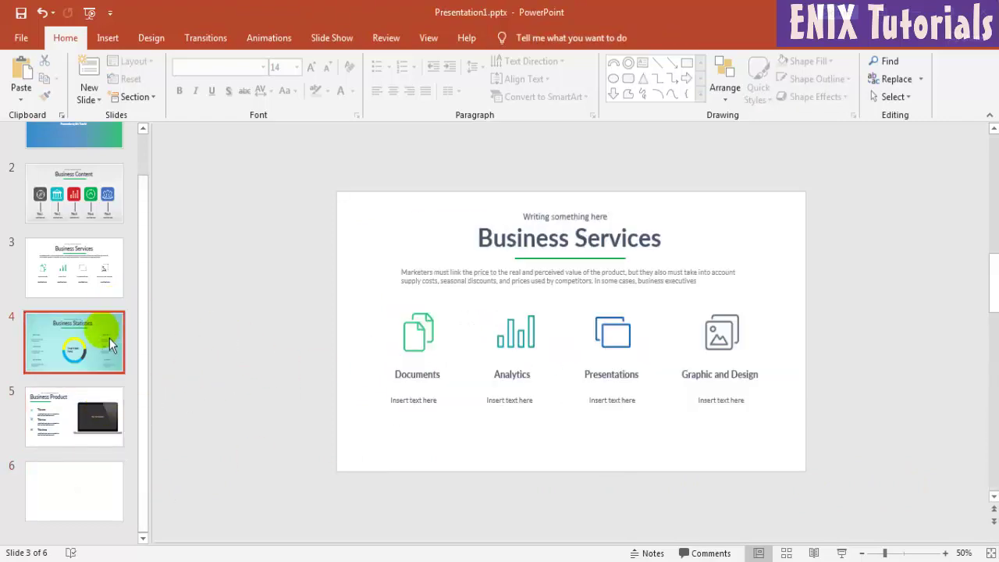
{"action": "left_click", "coordinate": [546, 259]}
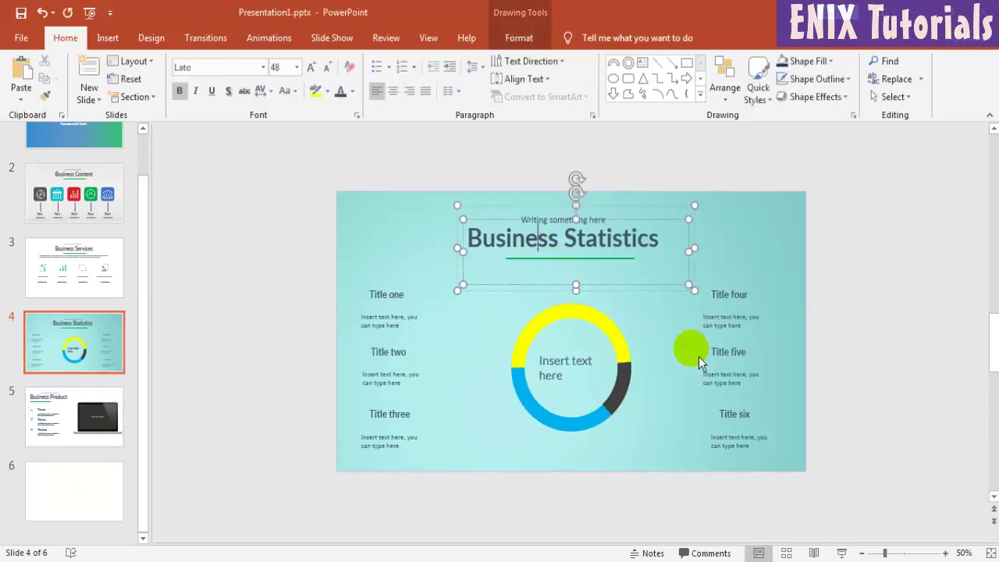
{"action": "left_click_drag", "start_coordinate": [856, 507], "coordinate": [270, 155]}
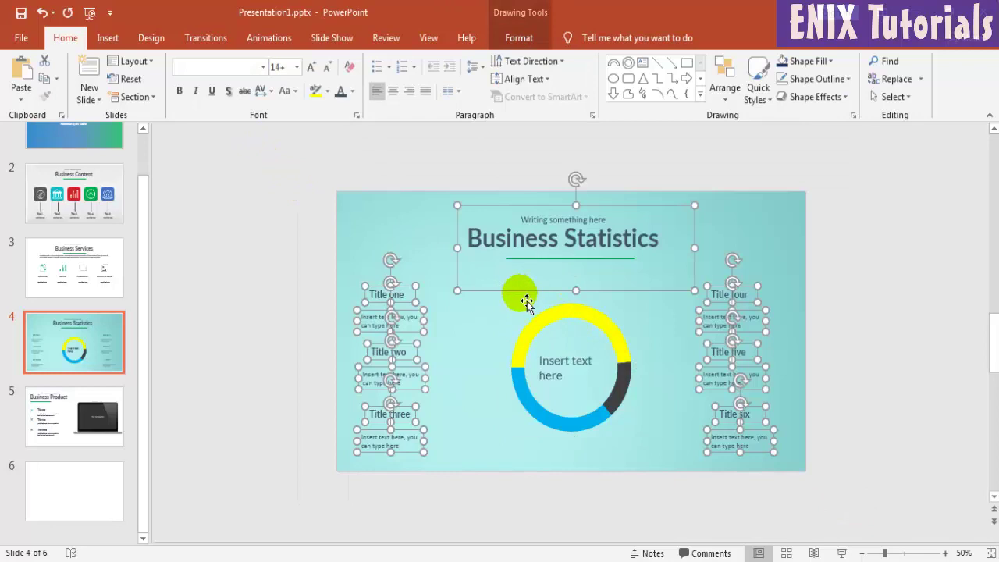
{"action": "right_click", "coordinate": [526, 302]}
{"action": "left_click", "coordinate": [553, 320]}
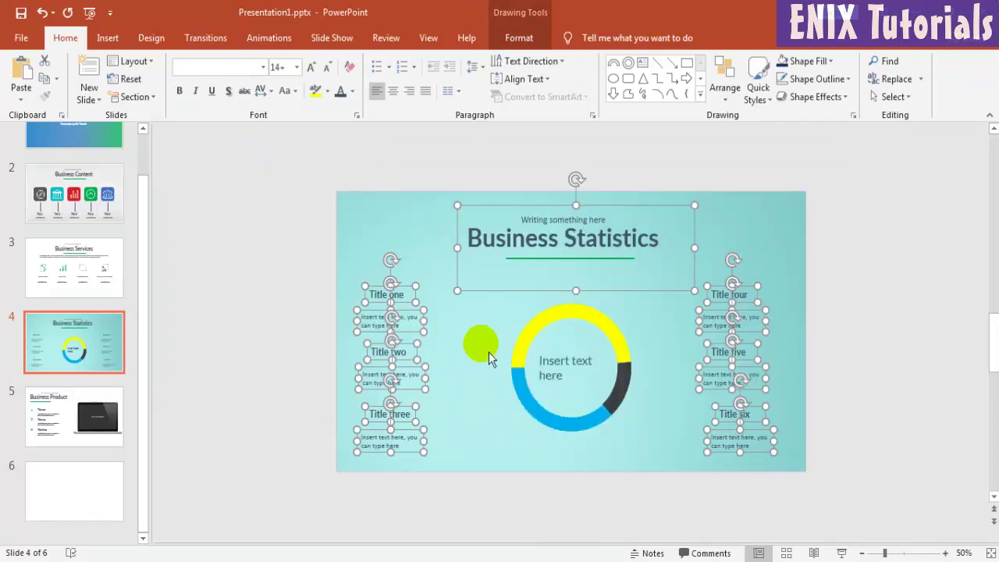
{"action": "left_click", "coordinate": [100, 485]}
{"action": "right_click", "coordinate": [399, 285]}
Paste the copied blocks onto slide 6 and change 'Statistics' to 'Analytics' in the heading
{"action": "left_click", "coordinate": [426, 315]}
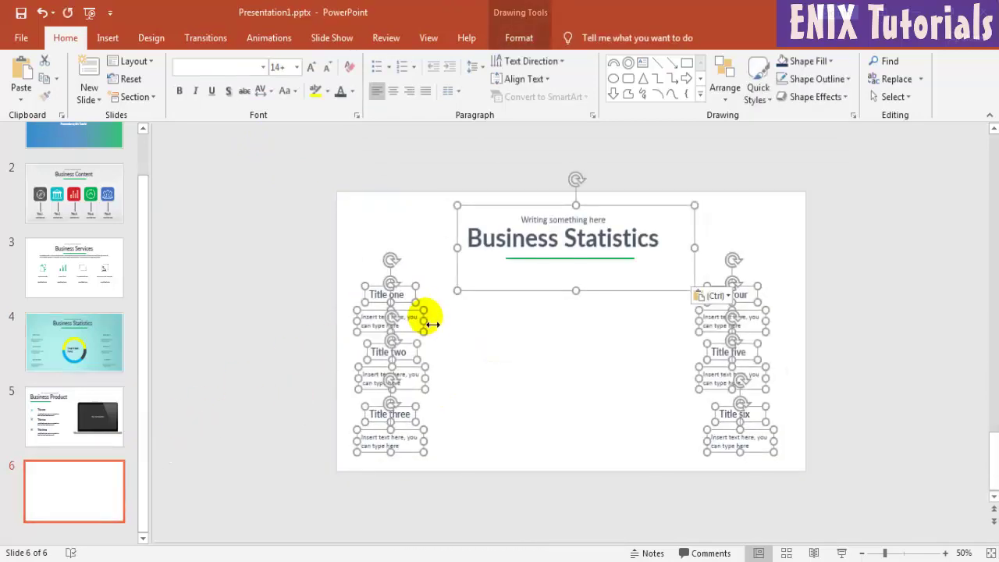
{"action": "left_click", "coordinate": [835, 318]}
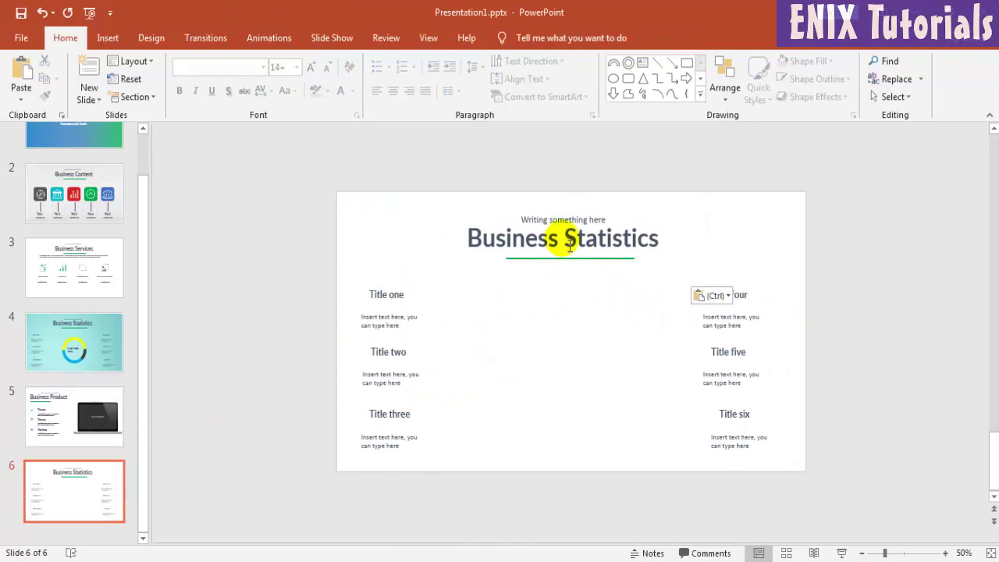
{"action": "left_click_drag", "start_coordinate": [563, 239], "coordinate": [659, 239]}
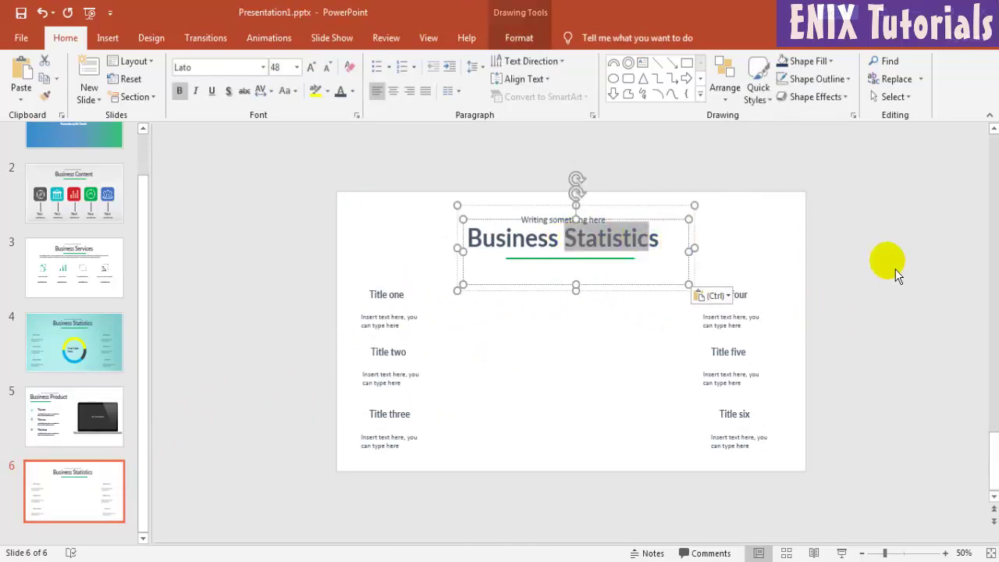
{"action": "type", "text": "Anas"}
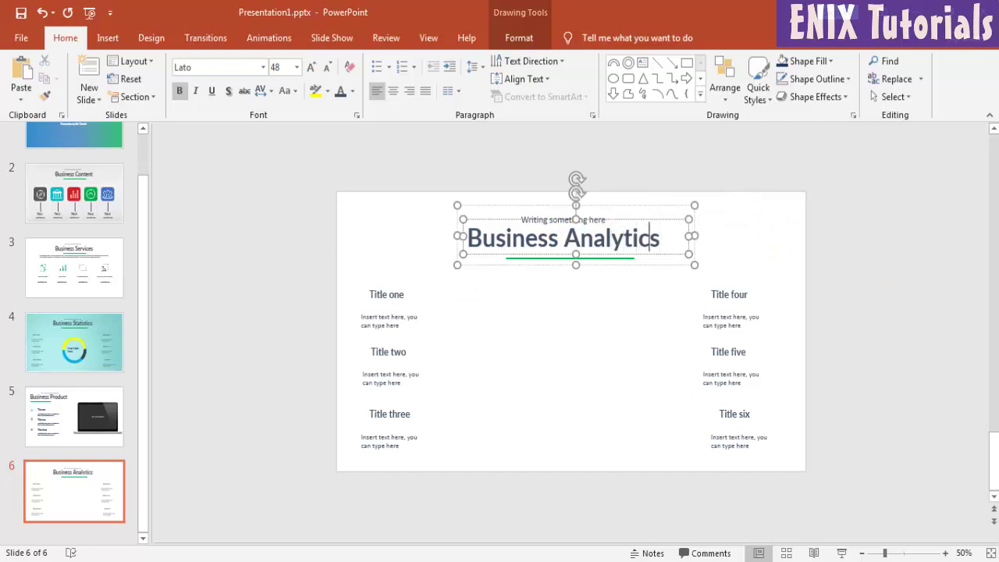
{"action": "left_click", "coordinate": [875, 297]}
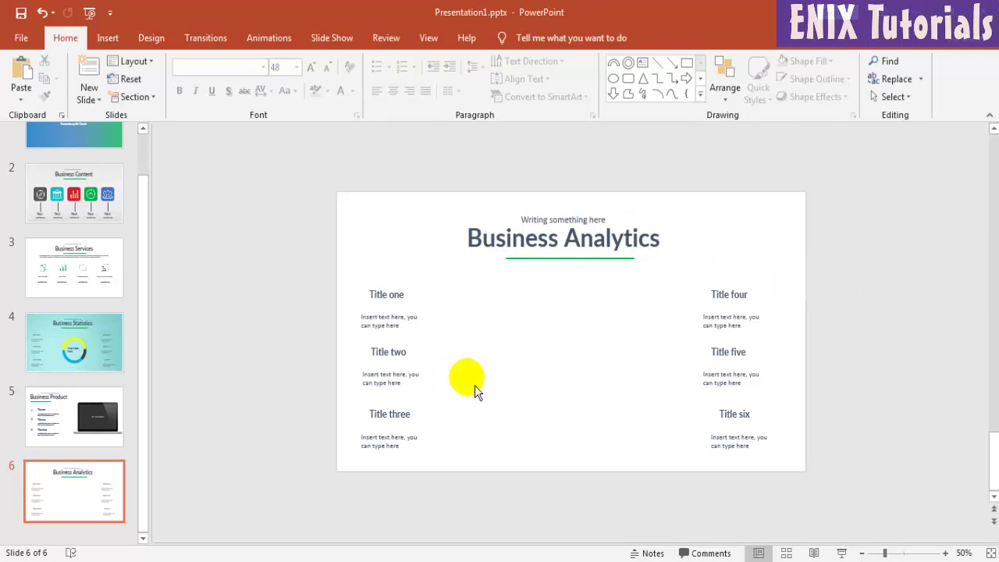
Insert a 3-D Stacked Column chart with sample data from the Insert > Chart dialog
{"action": "left_click", "coordinate": [108, 38]}
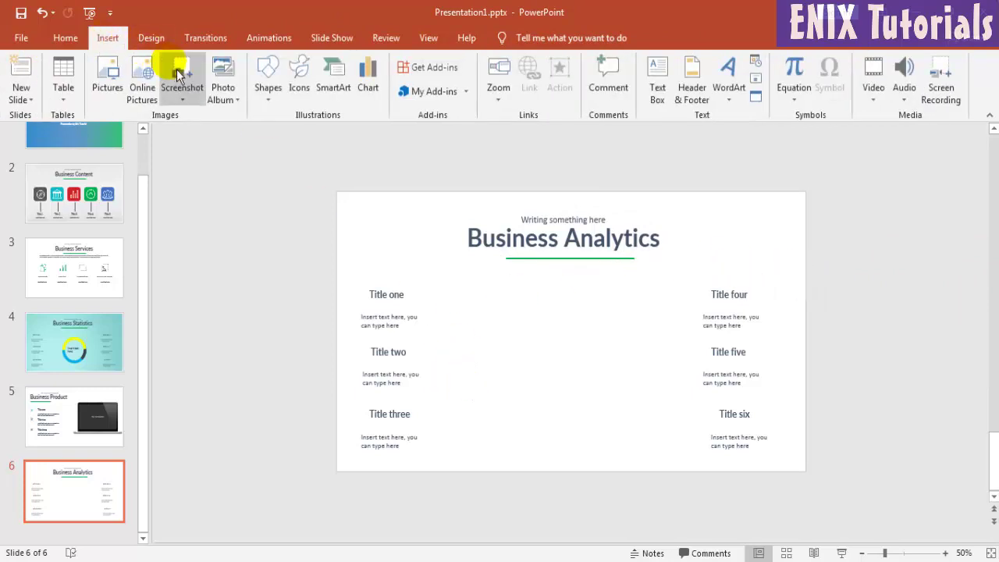
{"action": "left_click", "coordinate": [375, 86]}
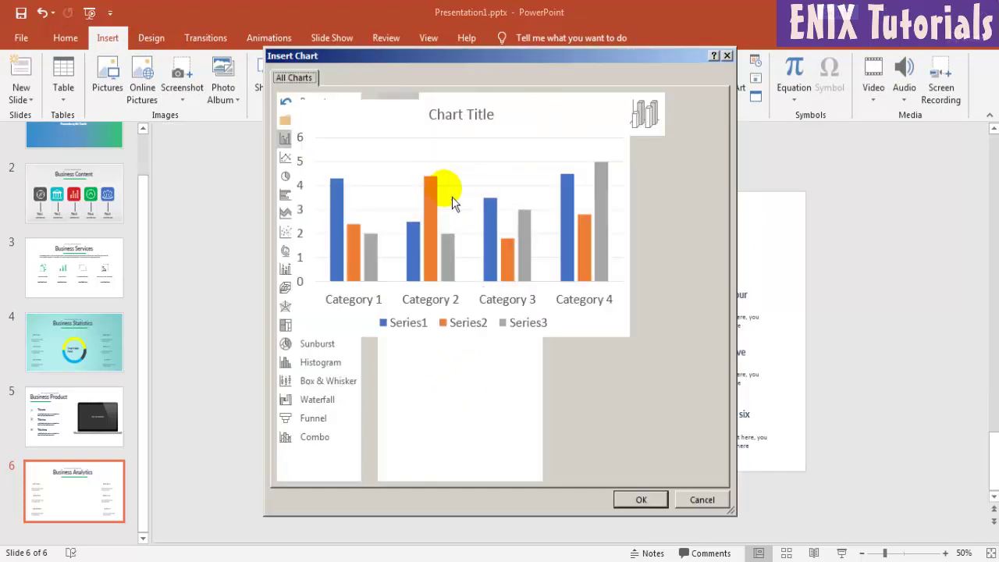
{"action": "mouse_move", "coordinate": [397, 114]}
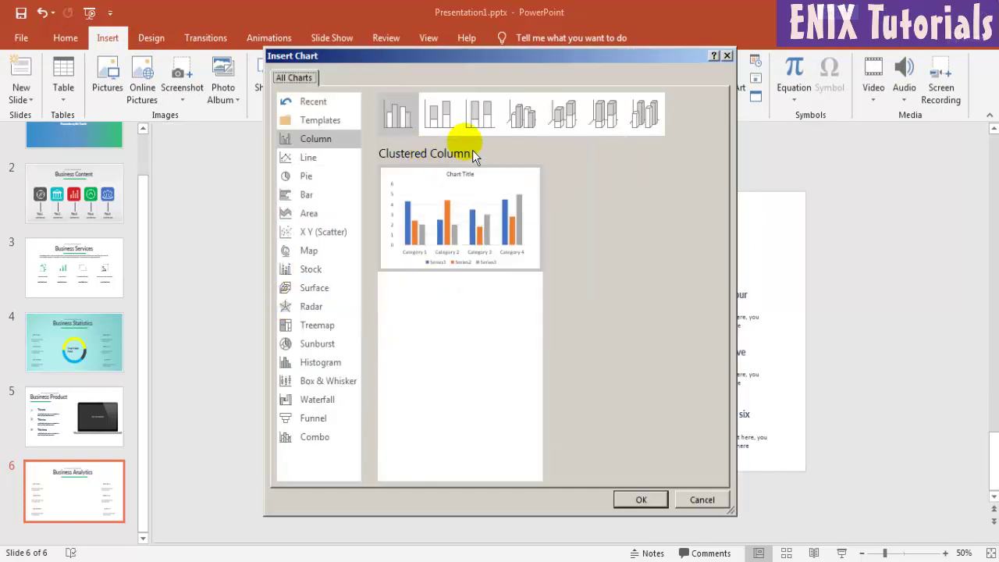
{"action": "left_click", "coordinate": [567, 119]}
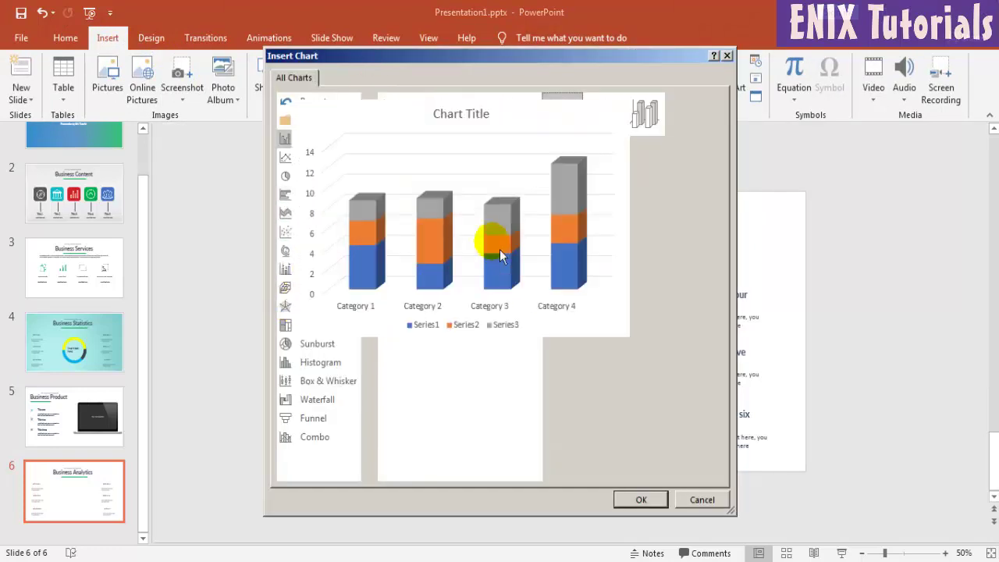
{"action": "double_click", "coordinate": [495, 234]}
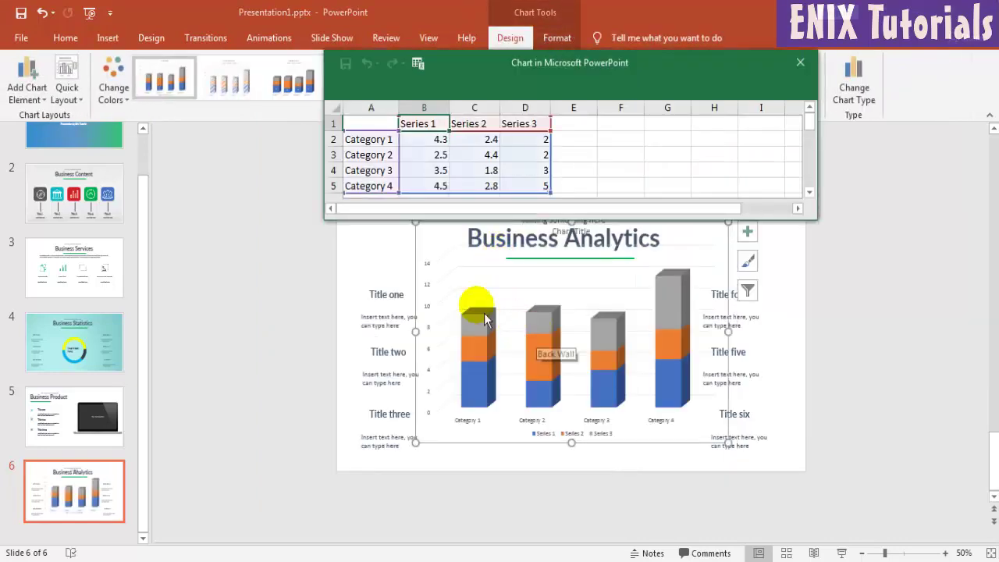
Close the data sheet, then shrink the chart and centre it between the two text columns
{"action": "left_click", "coordinate": [814, 64]}
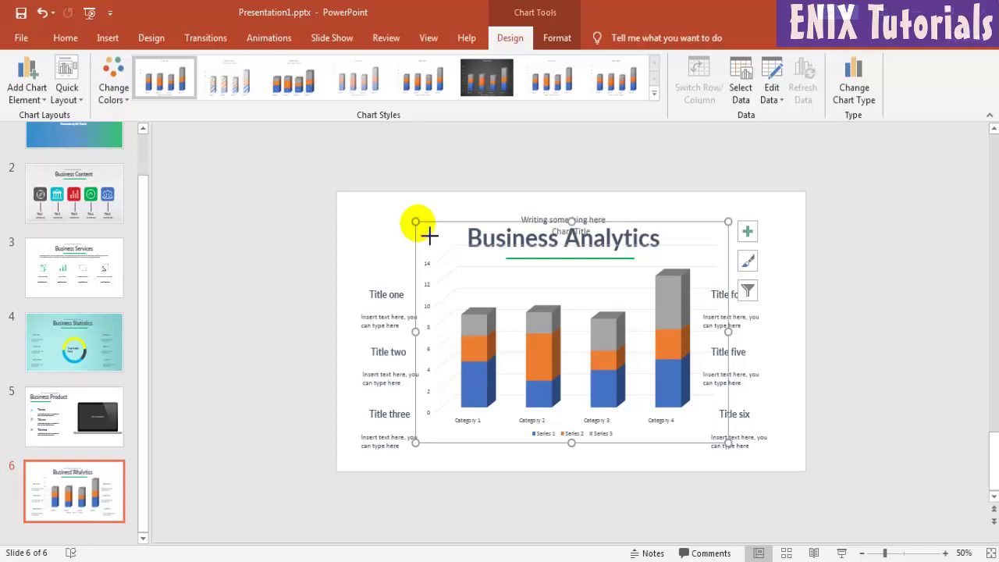
{"action": "mouse_move", "coordinate": [415, 221]}
{"action": "left_mouse_down"}
{"action": "mouse_move", "coordinate": [517, 287]}
{"action": "mouse_move", "coordinate": [494, 294]}
{"action": "left_mouse_up"}
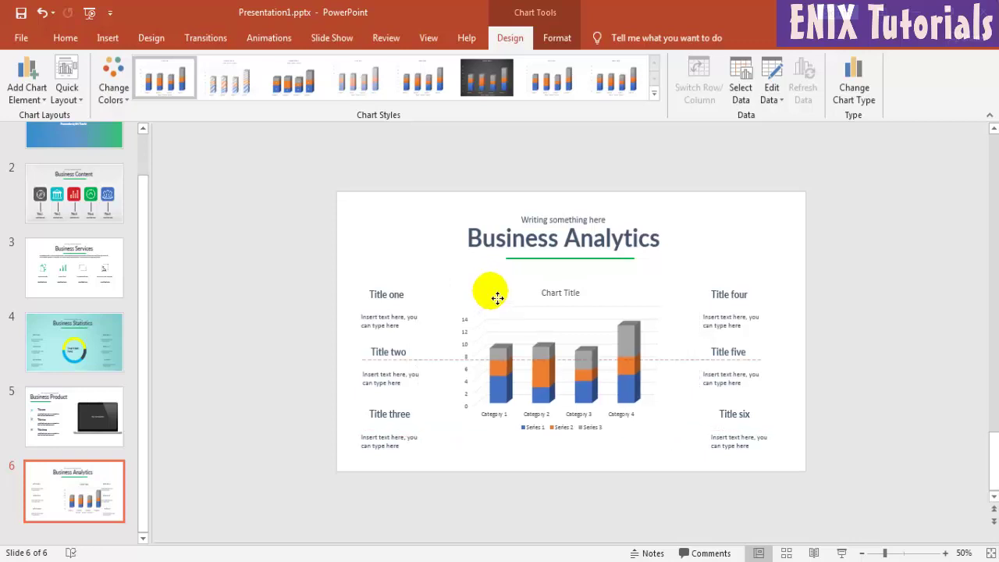
{"action": "left_click_drag", "start_coordinate": [495, 294], "coordinate": [494, 293]}
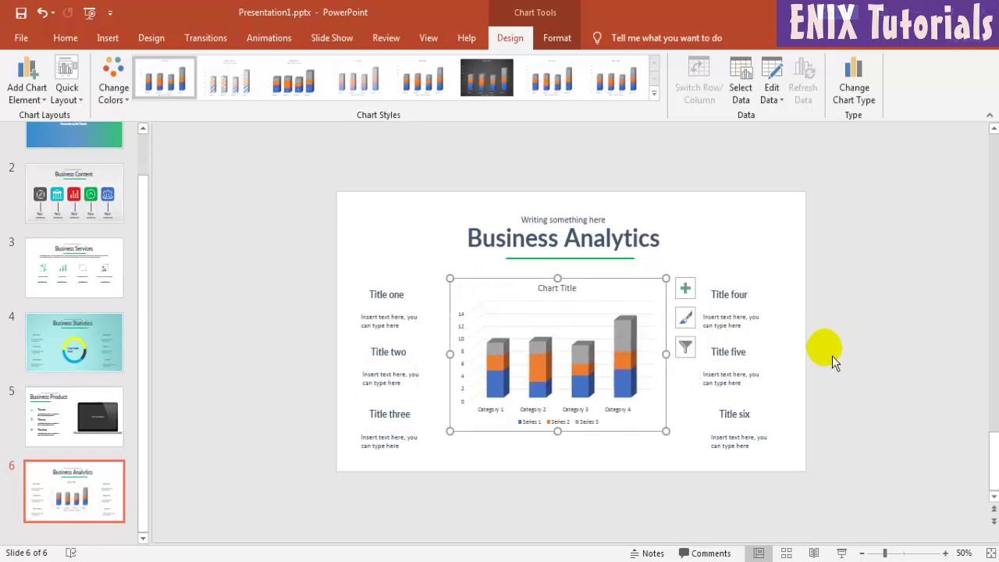
{"action": "left_click", "coordinate": [897, 320]}
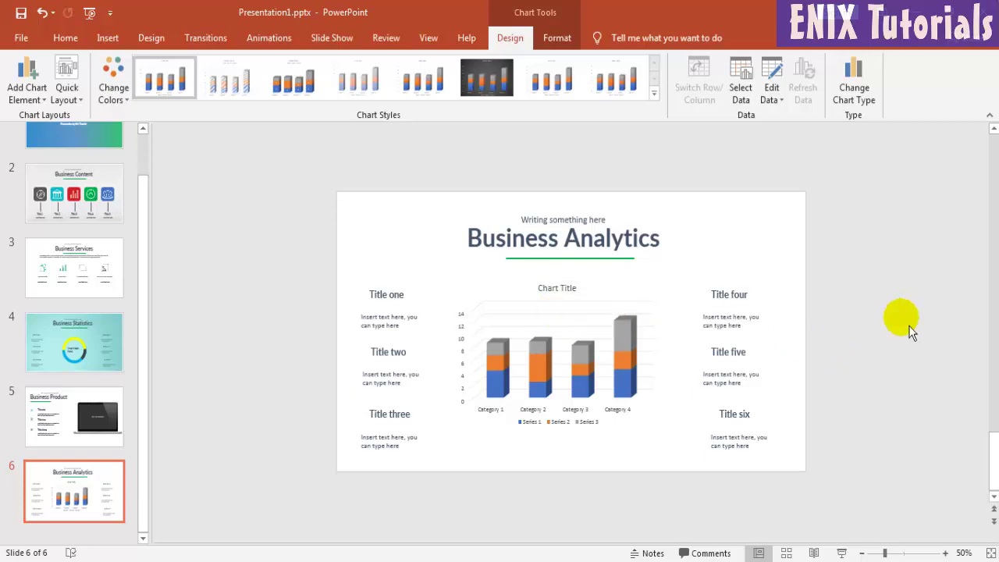
Select the whole chart area and bring up the Edit Data options
{"action": "double_click", "coordinate": [580, 300]}
{"action": "key", "text": "Escape"}
{"action": "left_click", "coordinate": [491, 303]}
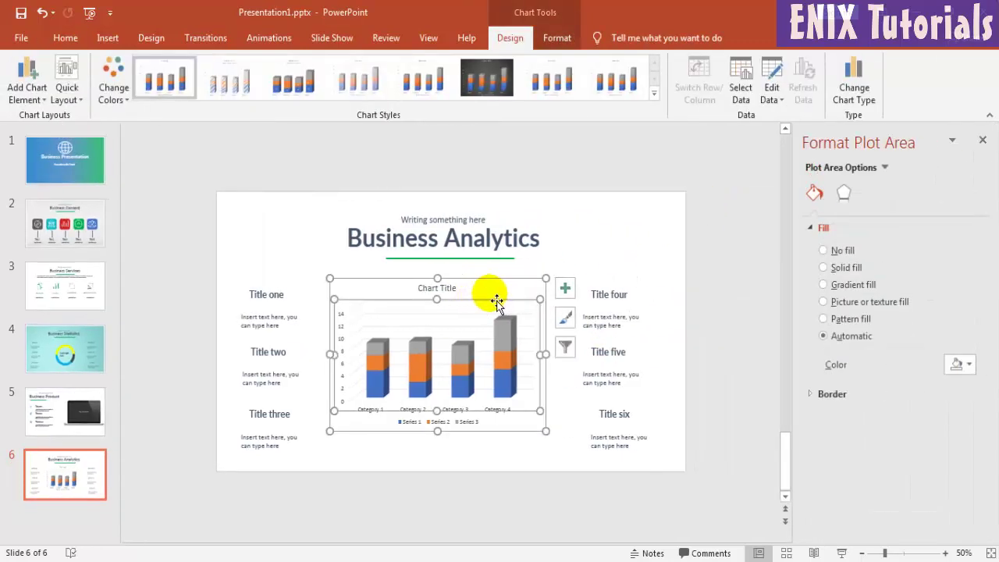
{"action": "left_click", "coordinate": [503, 293]}
{"action": "left_click", "coordinate": [776, 95]}
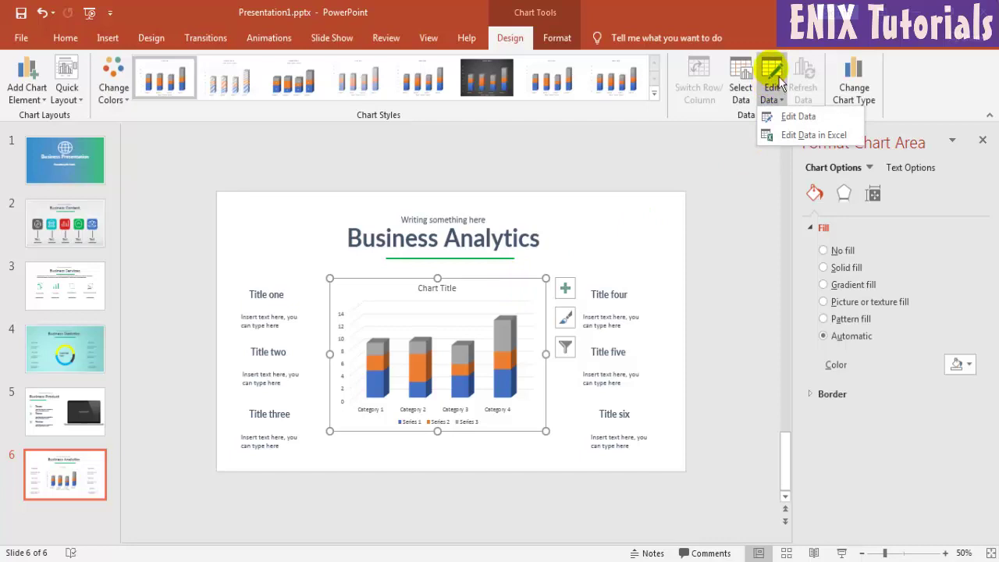
Open the chart data sheet and add a Category 5 label in row 6
{"action": "left_click", "coordinate": [781, 118]}
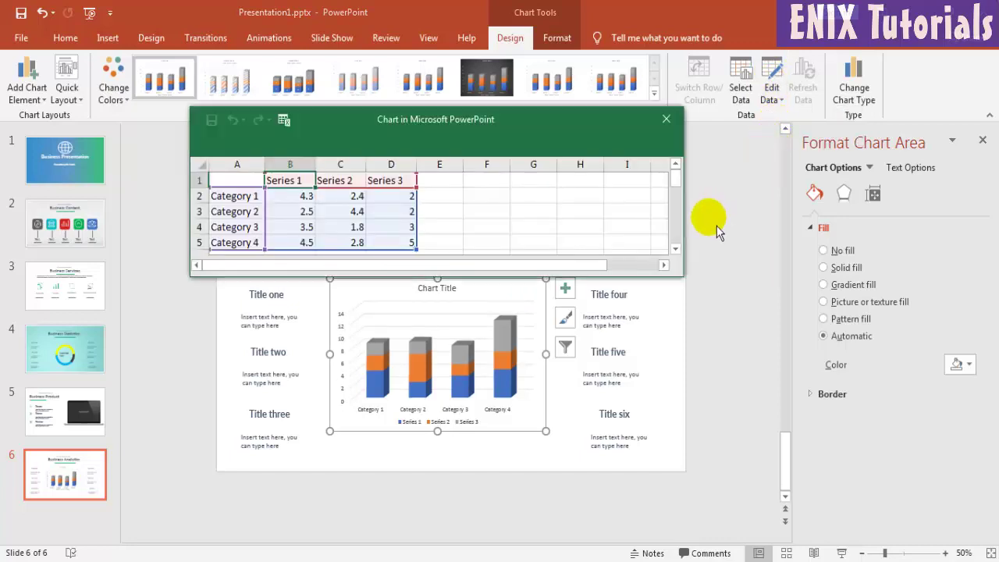
{"action": "left_click_drag", "start_coordinate": [681, 187], "coordinate": [680, 196]}
{"action": "left_click", "coordinate": [241, 234]}
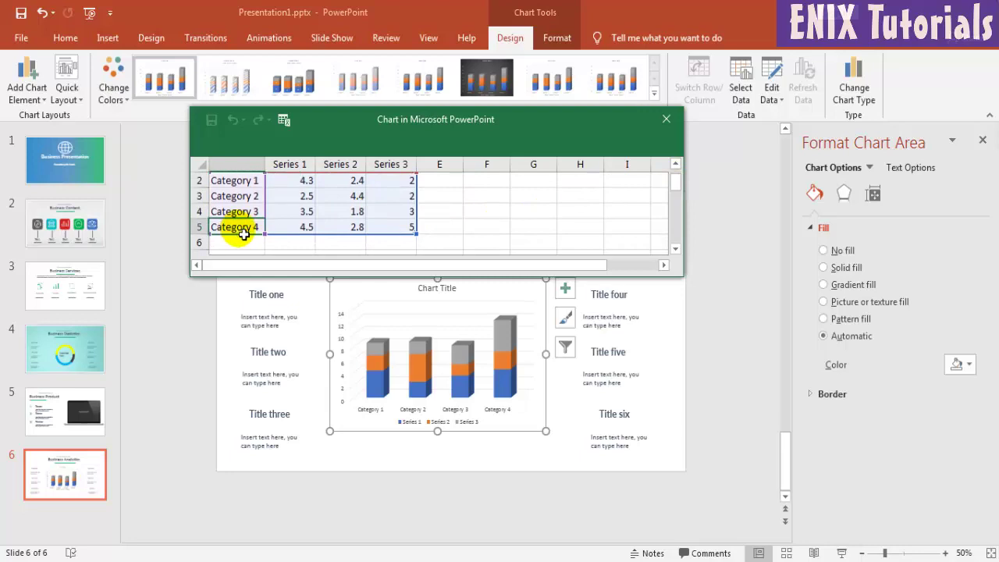
{"action": "left_click_drag", "start_coordinate": [242, 234], "coordinate": [245, 247]}
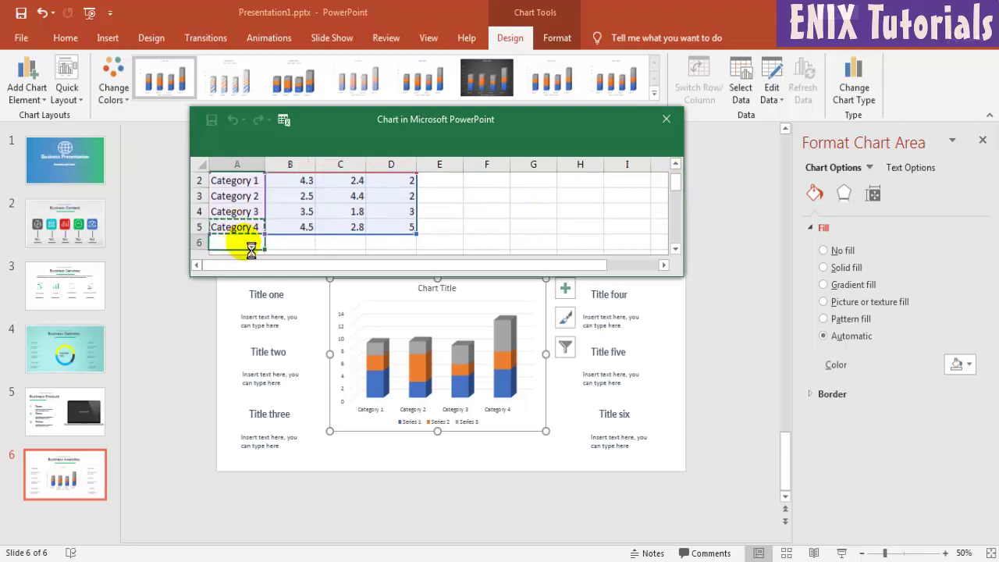
{"action": "double_click", "coordinate": [258, 244]}
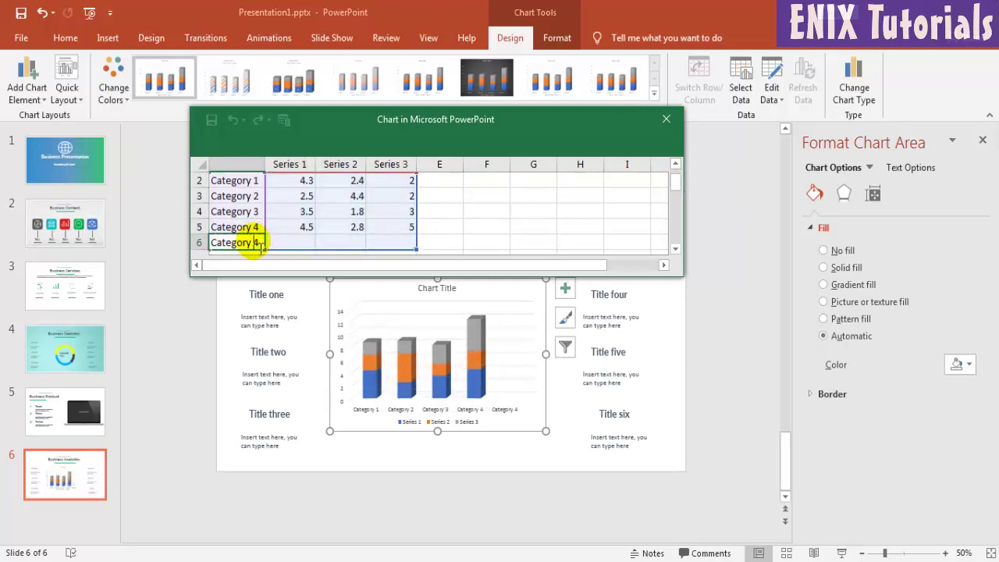
{"action": "type", "text": "5"}
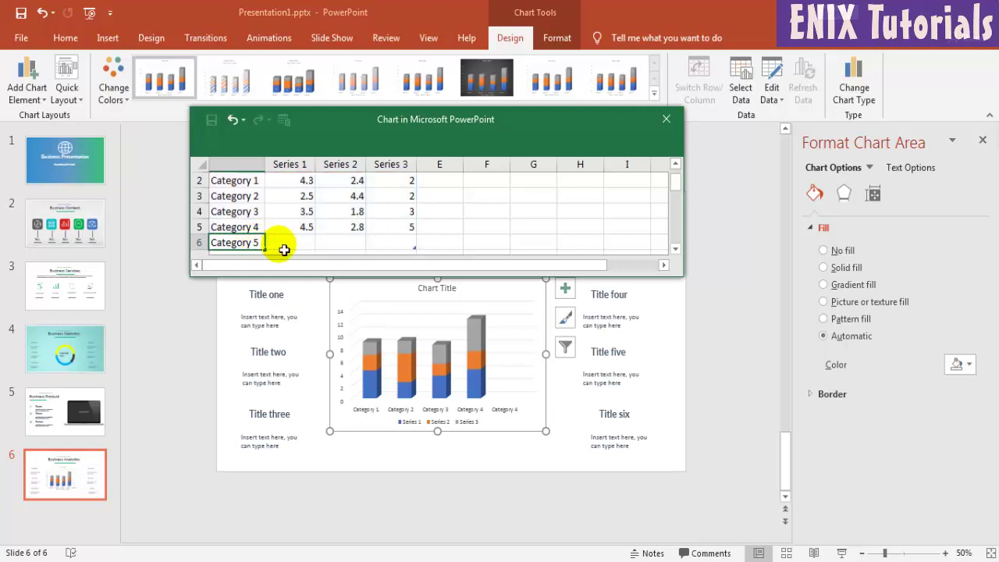
{"action": "left_click", "coordinate": [284, 246]}
Enter Category 5's values 5.5, 3.8 and 4 for Series 1–3
{"action": "left_click", "coordinate": [308, 231]}
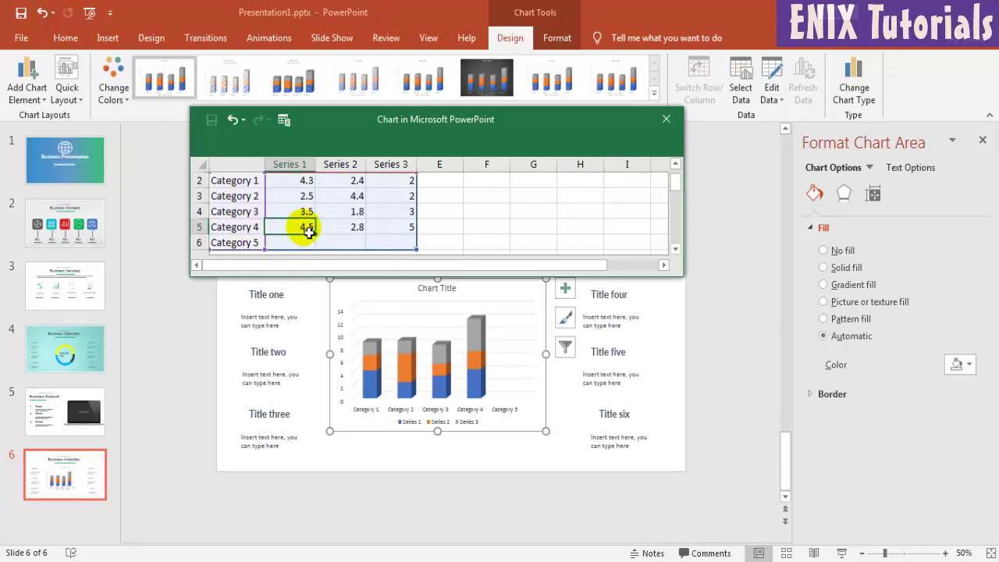
{"action": "left_click", "coordinate": [309, 247]}
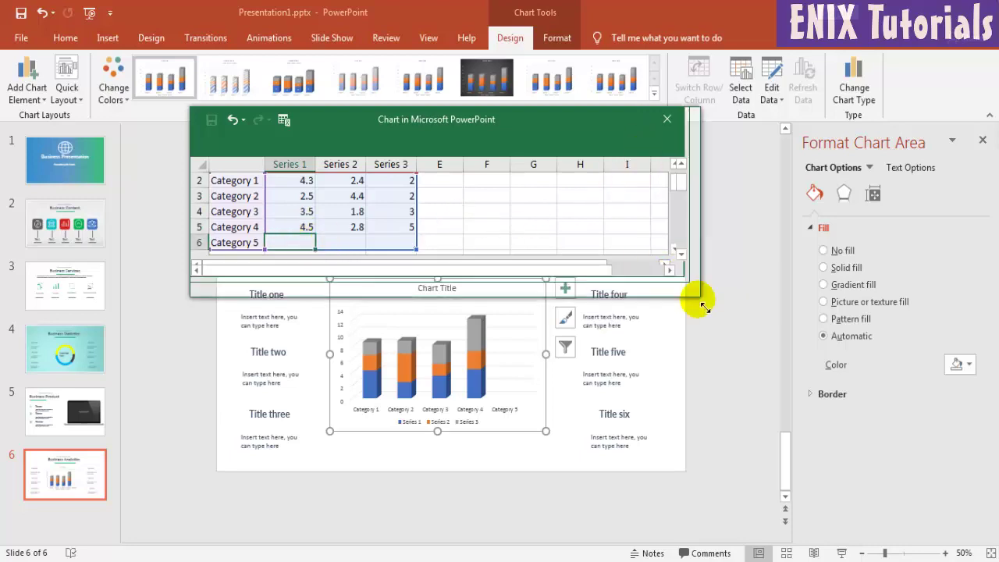
{"action": "left_click_drag", "start_coordinate": [677, 286], "coordinate": [905, 471]}
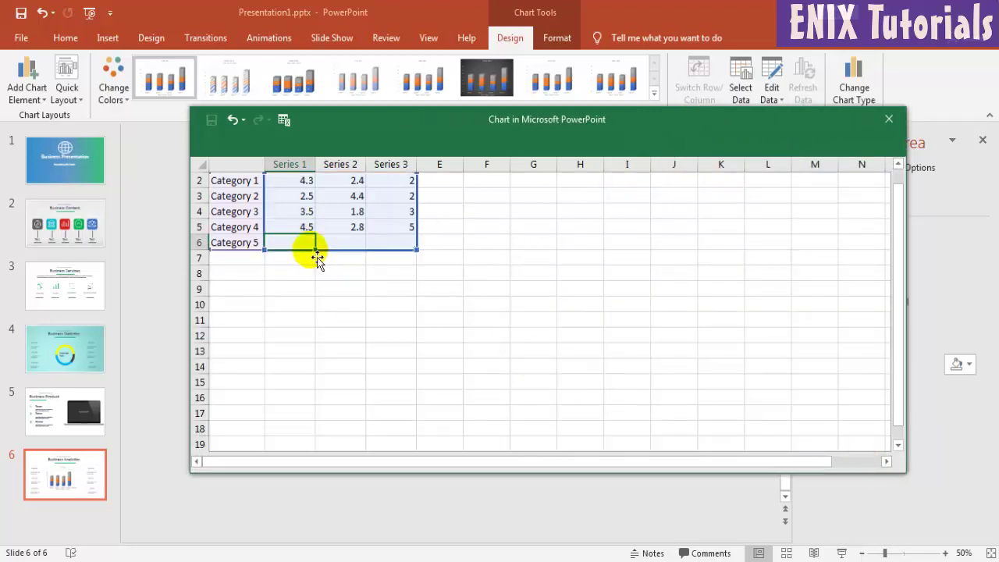
{"action": "type", "text": "5.5"}
{"action": "key", "text": "Return"}
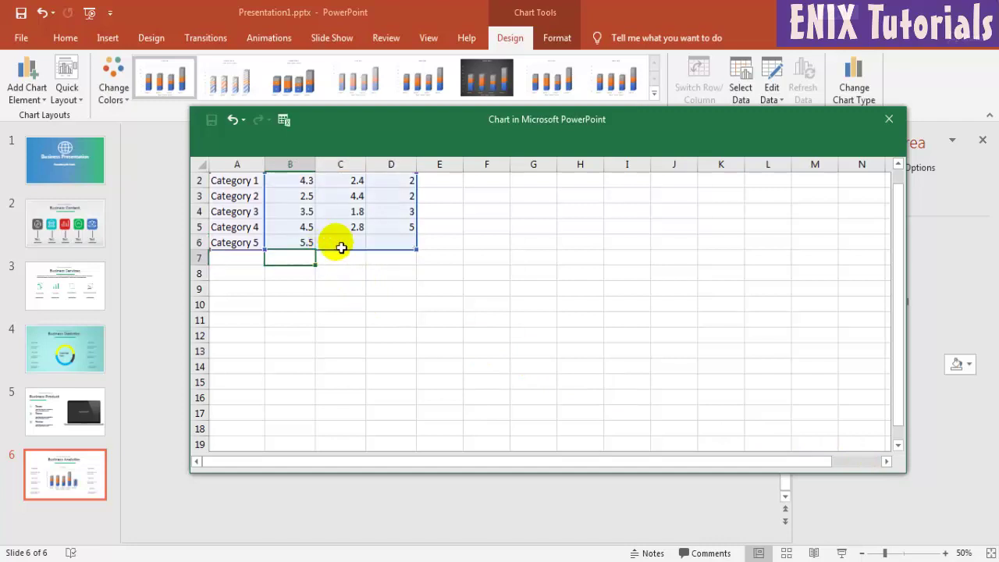
{"action": "left_click", "coordinate": [359, 227]}
{"action": "left_click", "coordinate": [359, 243]}
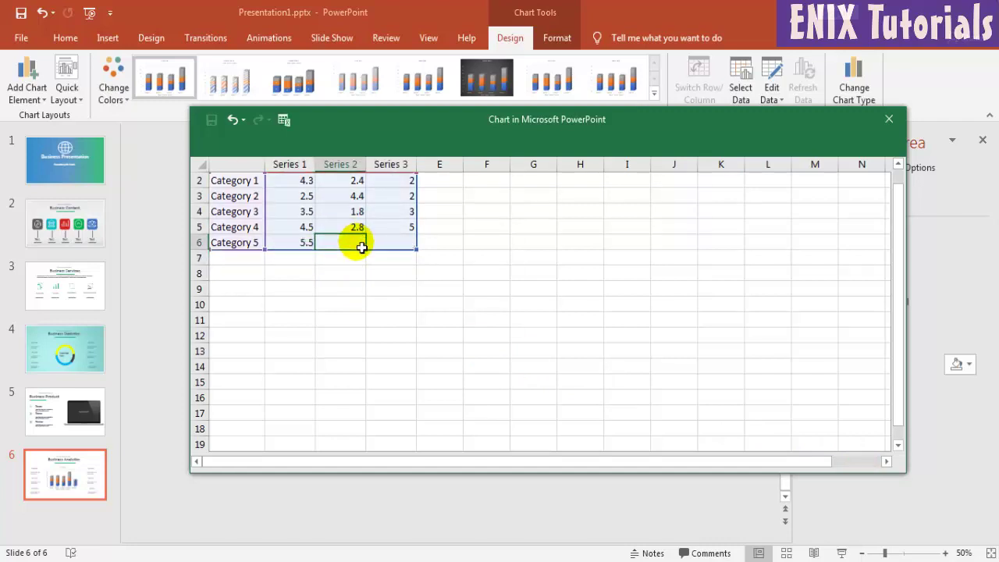
{"action": "type", "text": "3.8"}
{"action": "key", "text": "Return"}
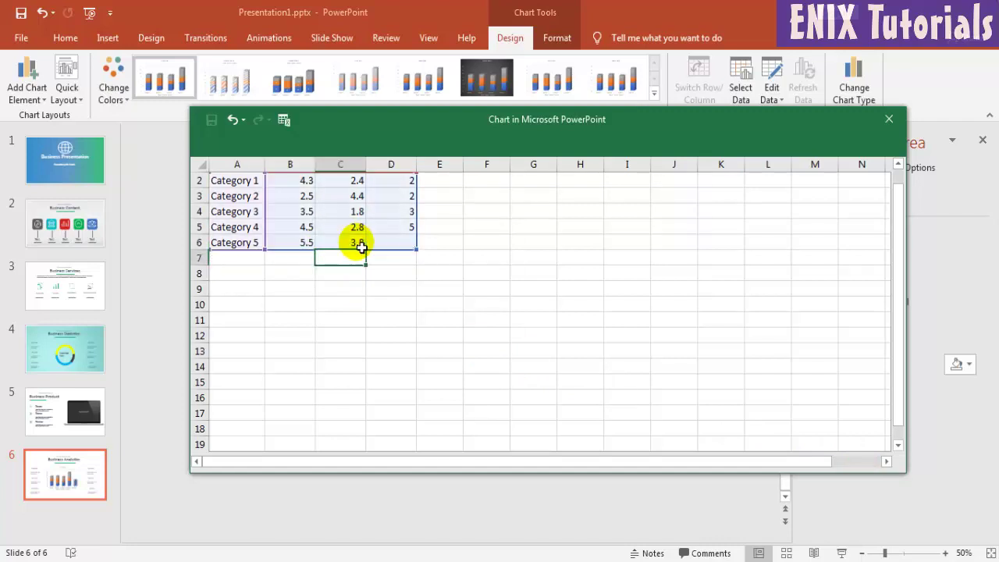
{"action": "left_click", "coordinate": [398, 227]}
{"action": "left_click", "coordinate": [408, 244]}
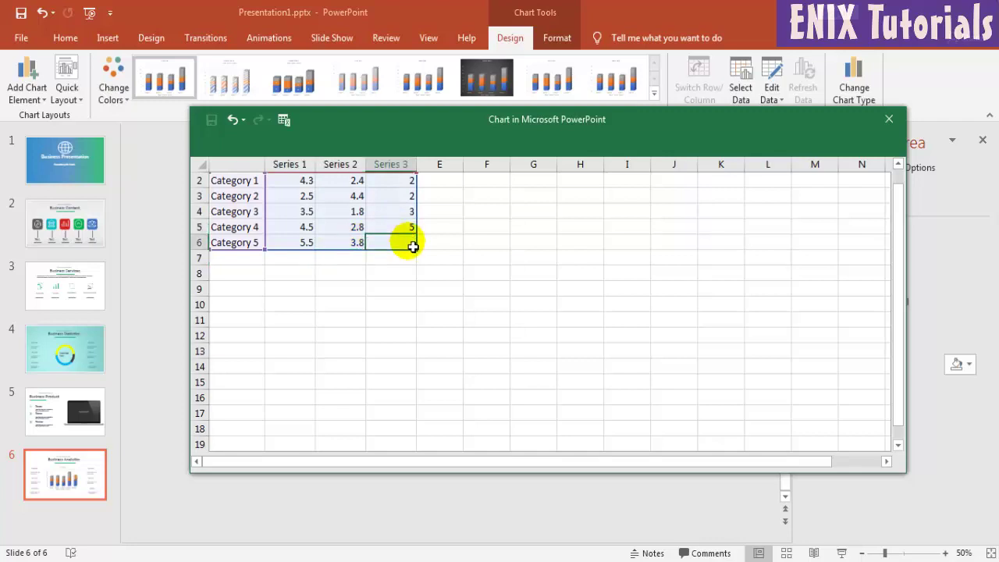
{"action": "key", "text": "Return"}
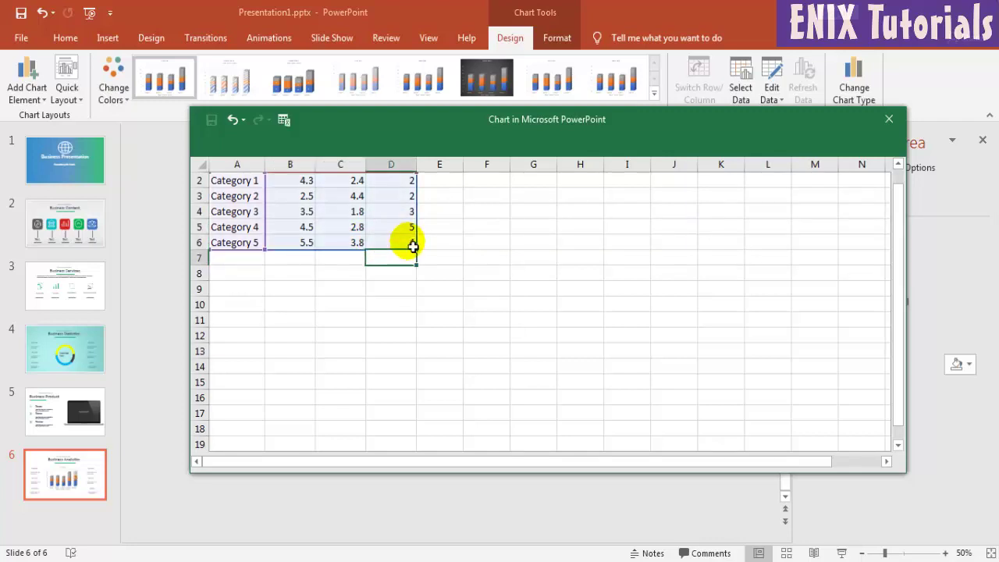
Add Category 6 in row 7 with values 4, 5.9 and 3, then close the data sheet
{"action": "left_click", "coordinate": [238, 243]}
{"action": "left_click_drag", "start_coordinate": [265, 250], "coordinate": [255, 262]}
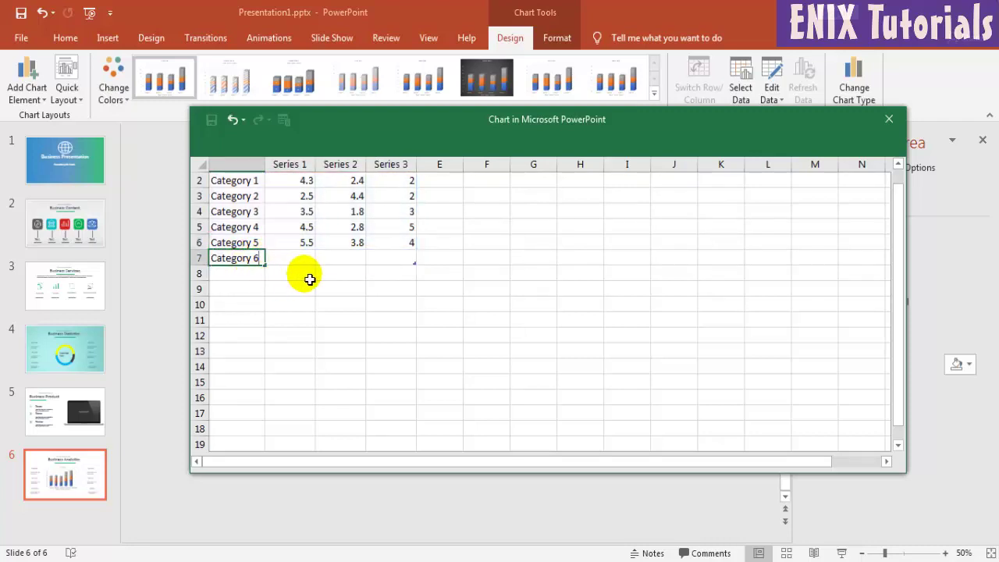
{"action": "left_click", "coordinate": [306, 246]}
{"action": "left_click", "coordinate": [314, 262]}
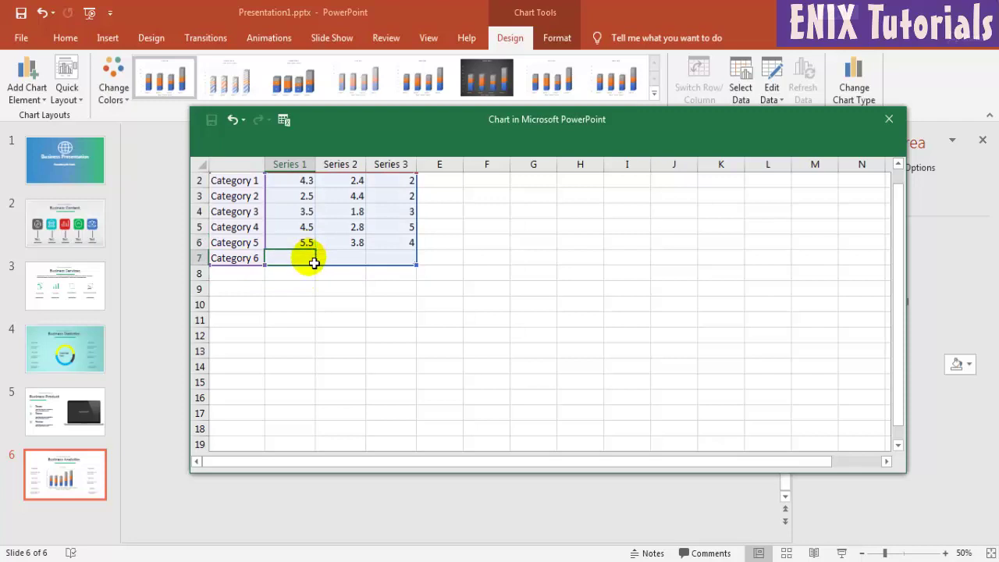
{"action": "type", "text": "4"}
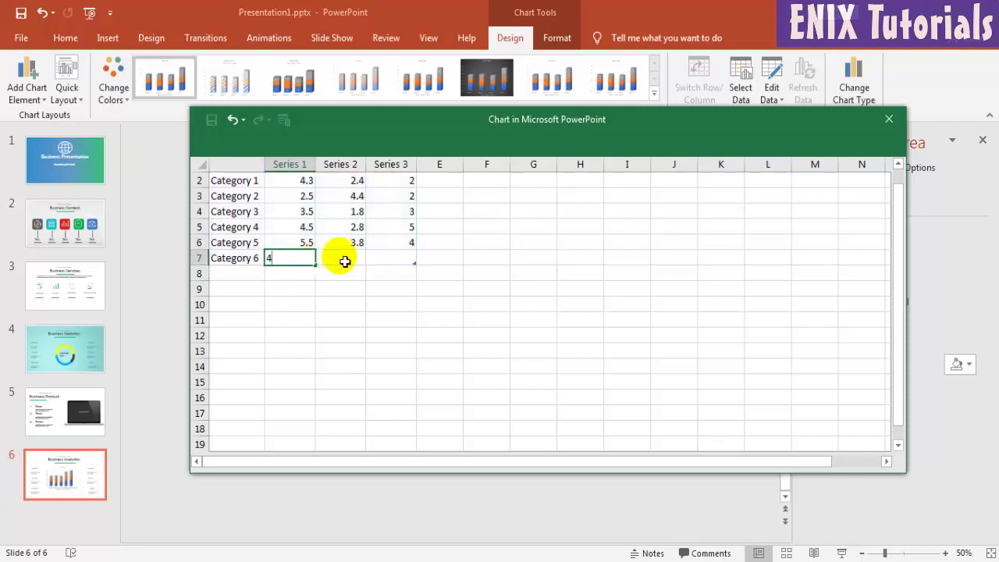
{"action": "left_click", "coordinate": [355, 262]}
{"action": "type", "text": "5."}
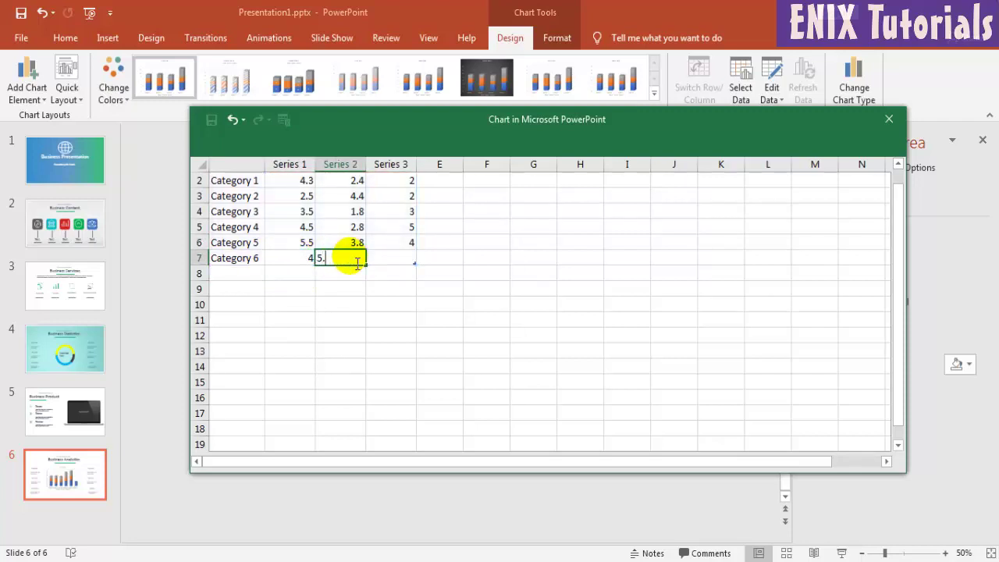
{"action": "type", "text": "9"}
{"action": "left_click", "coordinate": [398, 261]}
{"action": "type", "text": "3"}
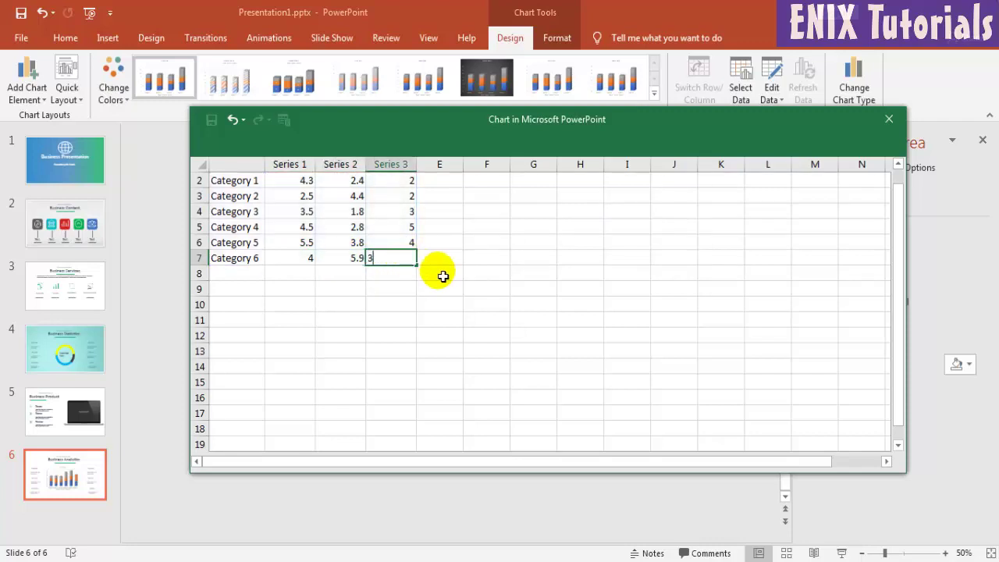
{"action": "left_click", "coordinate": [477, 273]}
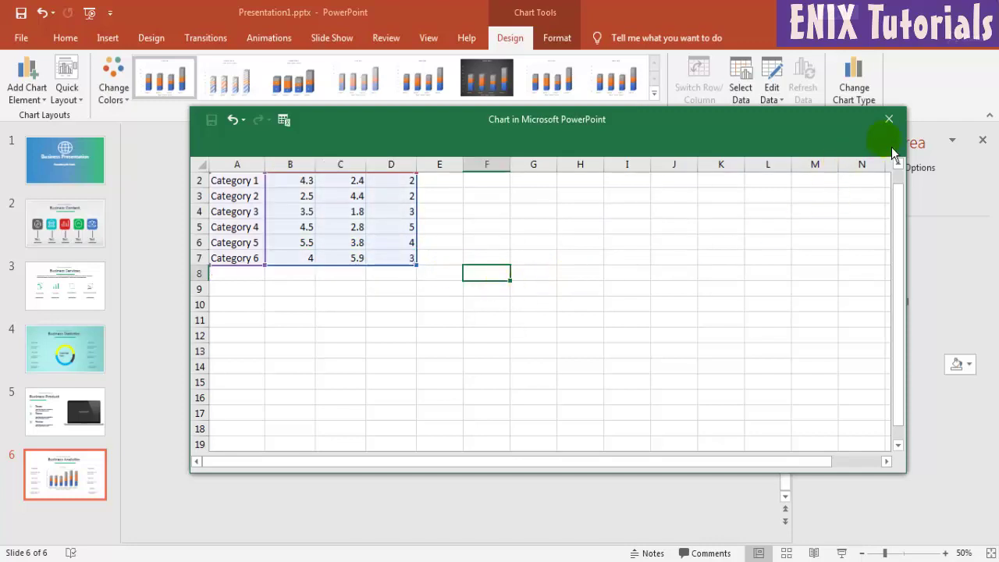
{"action": "left_click", "coordinate": [888, 120]}
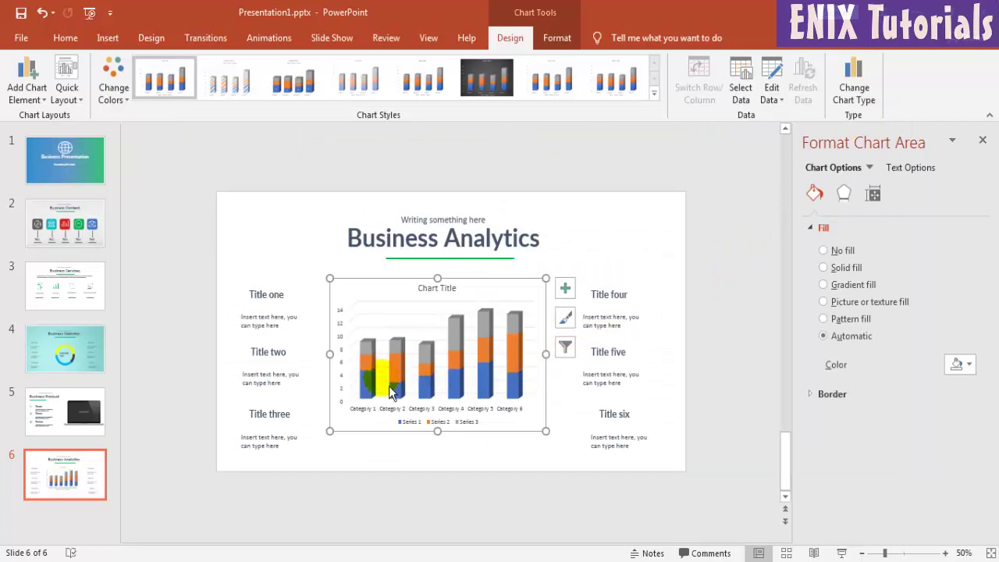
Deselect the chart to view the finished slide with six stacked columns
{"action": "left_click", "coordinate": [558, 485]}
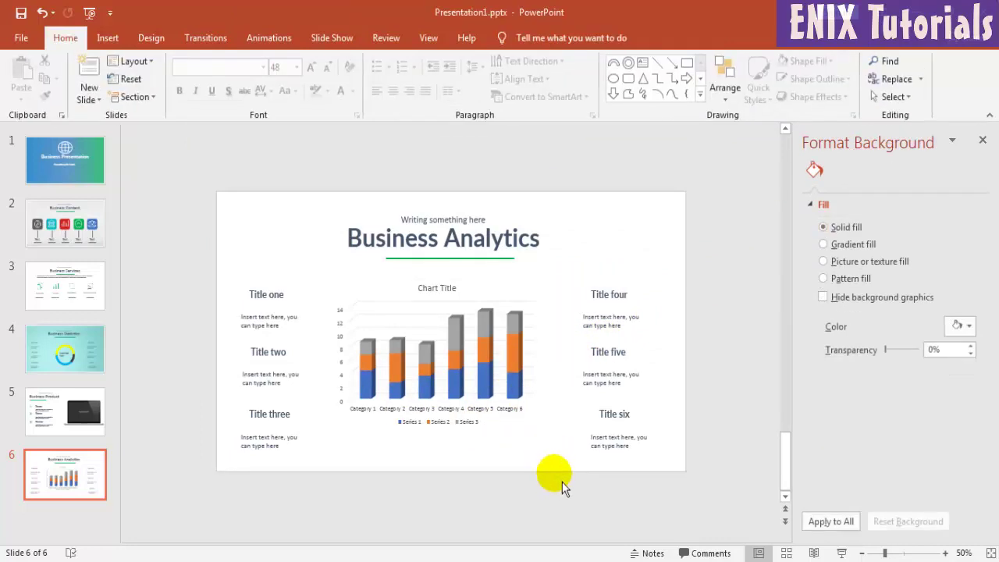